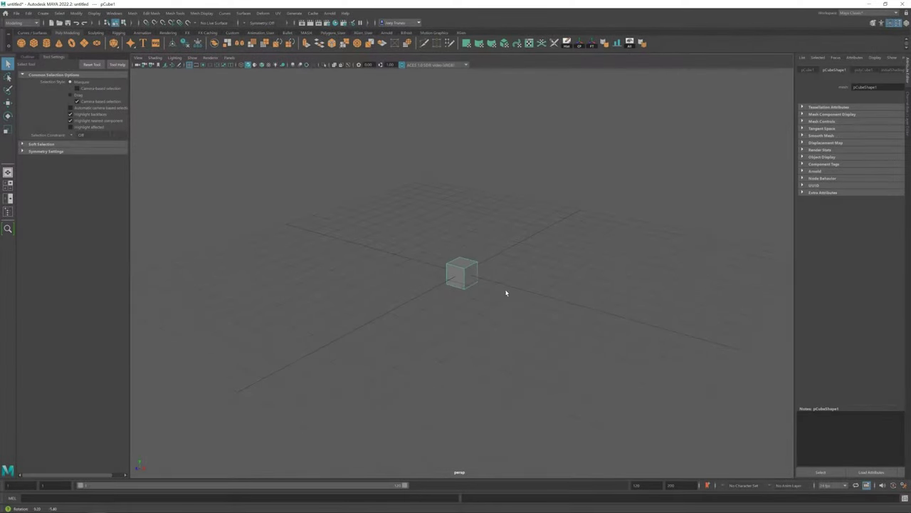
Scale the starting cube into a wide, thin slab.
{"action": "key", "text": "r"}
{"action": "left_click_drag", "start_coordinate": [461, 258], "coordinate": [460, 220]}
{"action": "left_click_drag", "start_coordinate": [452, 276], "coordinate": [401, 277]}
{"action": "mouse_move", "coordinate": [459, 273]}
{"action": "left_mouse_down"}
{"action": "mouse_move", "coordinate": [461, 250]}
{"action": "mouse_move", "coordinate": [480, 285]}
{"action": "left_mouse_up"}
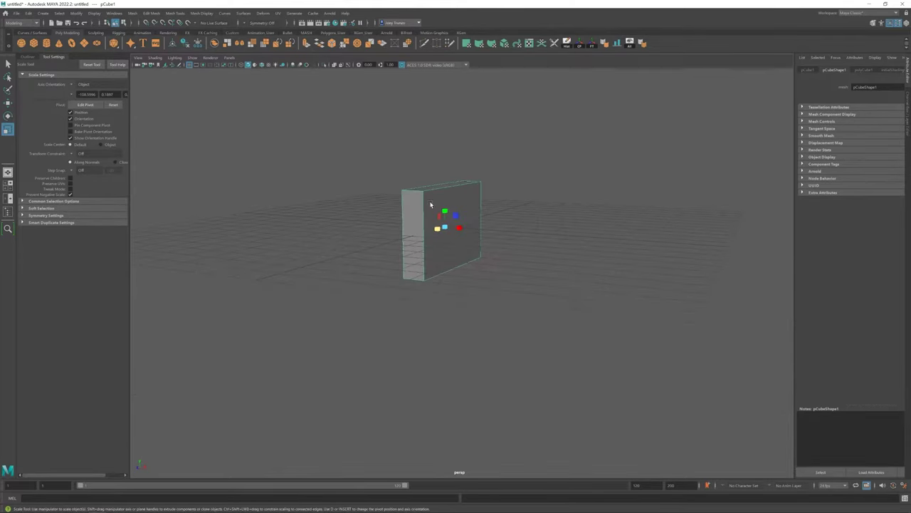
{"action": "left_click_drag", "start_coordinate": [464, 211], "coordinate": [455, 235]}
Insert an edge loop near the slab's bottom and extrude the lower strip into an L shape.
{"action": "left_click", "coordinate": [174, 12]}
{"action": "left_click", "coordinate": [193, 78]}
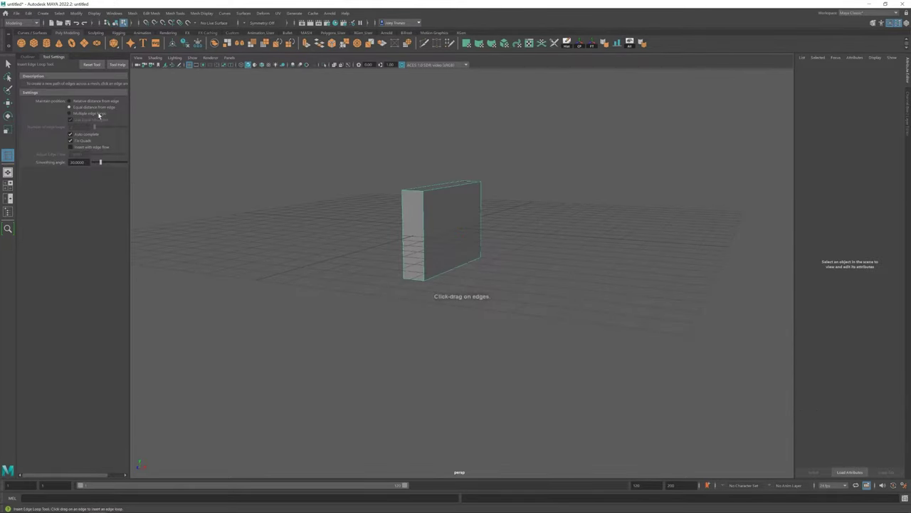
{"action": "left_click", "coordinate": [424, 264]}
{"action": "key", "text": "w"}
{"action": "right_click_drag", "start_coordinate": [437, 226], "coordinate": [472, 245]}
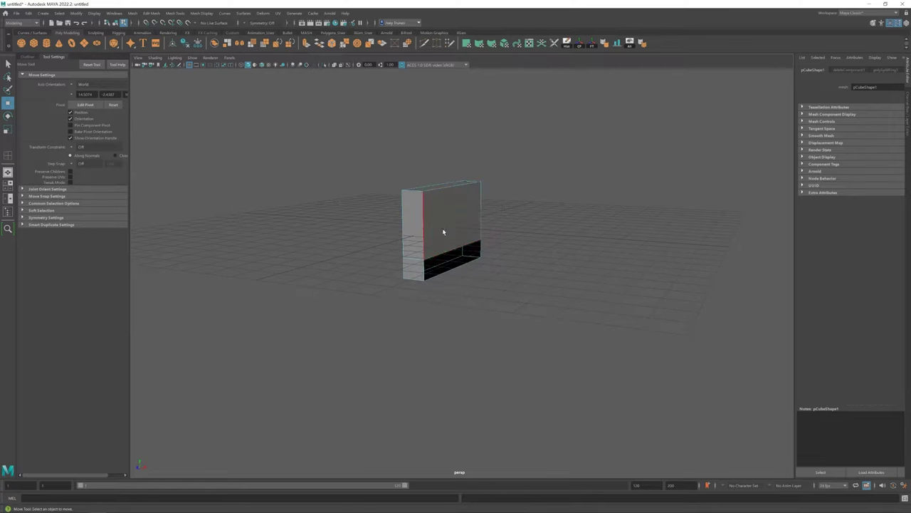
{"action": "key", "text": "ctrl+e"}
{"action": "mouse_move", "coordinate": [471, 264]}
{"action": "left_mouse_down"}
{"action": "mouse_move", "coordinate": [483, 269]}
{"action": "mouse_move", "coordinate": [400, 286]}
{"action": "left_mouse_up"}
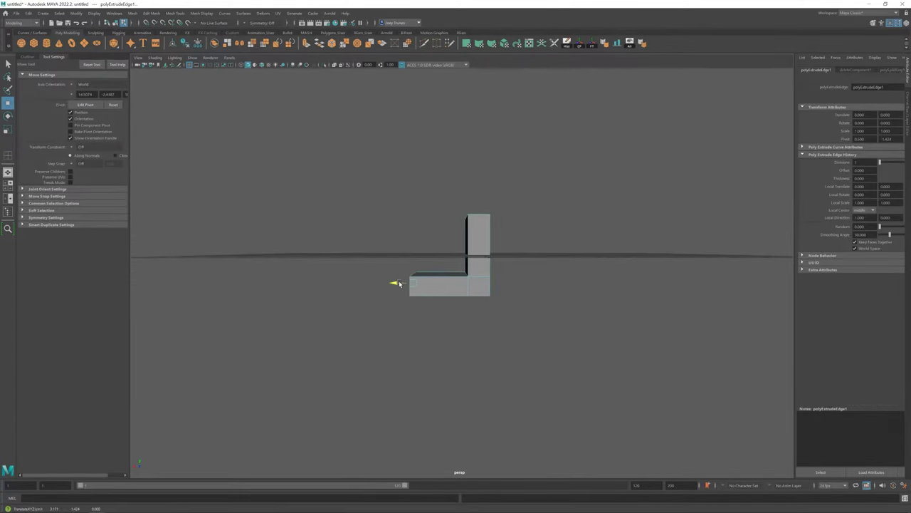
Split the L-shaped mesh into separate pieces with Mesh > Separate.
{"action": "left_click", "coordinate": [442, 273]}
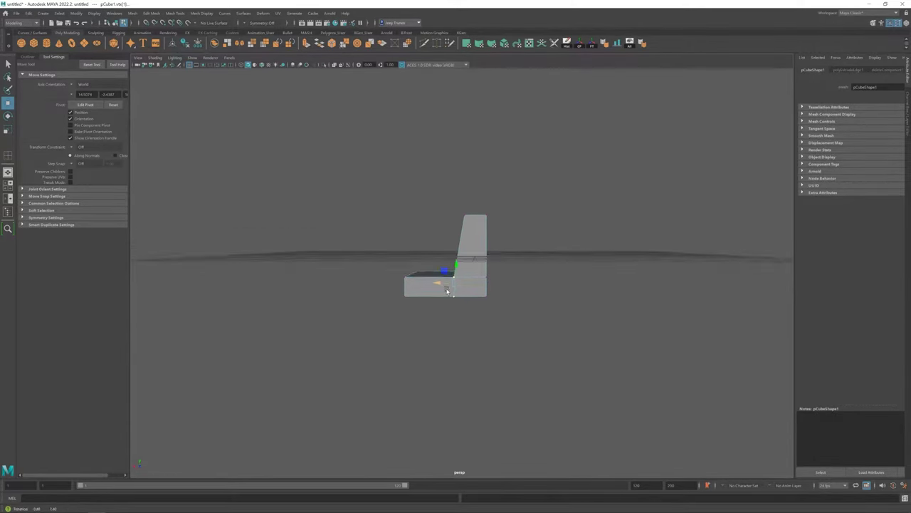
{"action": "mouse_move", "coordinate": [447, 290]}
{"action": "left_mouse_down", "text": "alt"}
{"action": "mouse_move", "coordinate": [413, 263]}
{"action": "mouse_move", "coordinate": [466, 273]}
{"action": "mouse_move", "coordinate": [442, 282]}
{"action": "mouse_move", "coordinate": [486, 253]}
{"action": "left_mouse_up", "text": "alt"}
{"action": "left_click", "coordinate": [132, 13]}
{"action": "left_click", "coordinate": [145, 46]}
Select the vertices along the top of the upright back panel.
{"action": "right_click_drag", "start_coordinate": [507, 206], "coordinate": [457, 212]}
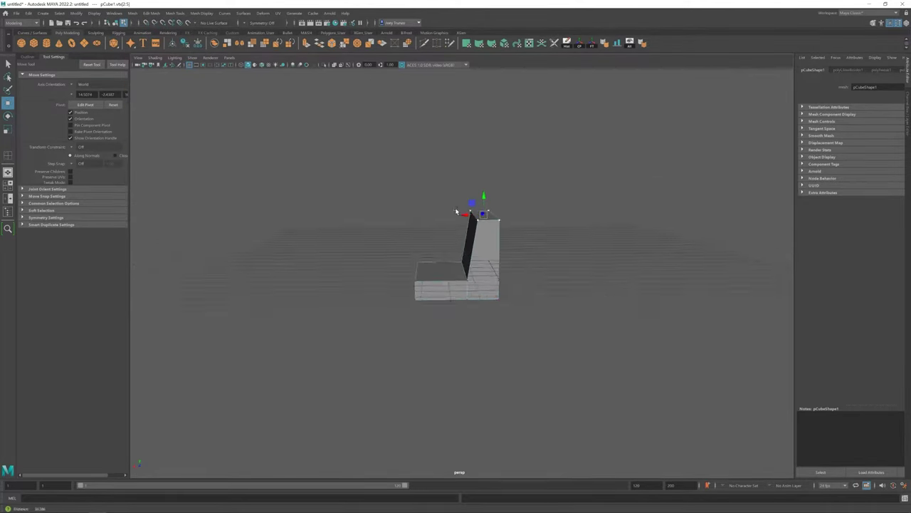
{"action": "left_click_drag", "start_coordinate": [456, 212], "coordinate": [480, 195], "text": "alt"}
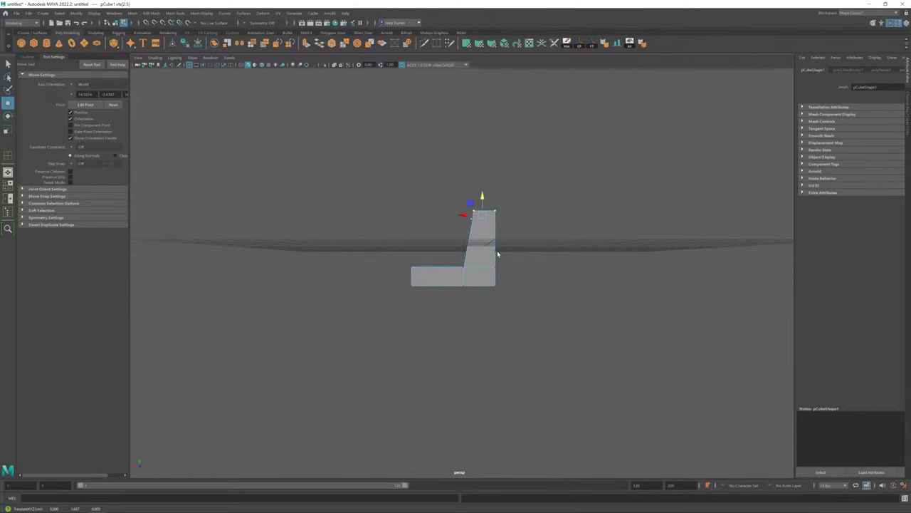
{"action": "left_click_drag", "start_coordinate": [497, 254], "coordinate": [381, 291], "text": "alt"}
{"action": "left_click_drag", "start_coordinate": [380, 291], "coordinate": [543, 265]}
{"action": "left_click", "coordinate": [453, 255]}
{"action": "left_click_drag", "start_coordinate": [453, 255], "coordinate": [508, 268], "text": "alt"}
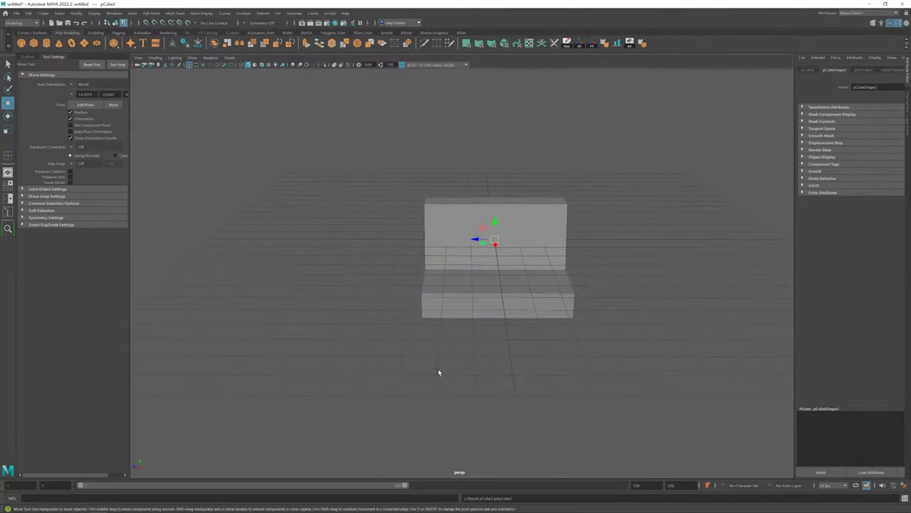
With see-through display on, move the base's front face outward to lengthen the block.
{"action": "left_click_drag", "start_coordinate": [431, 361], "coordinate": [498, 275], "text": "alt"}
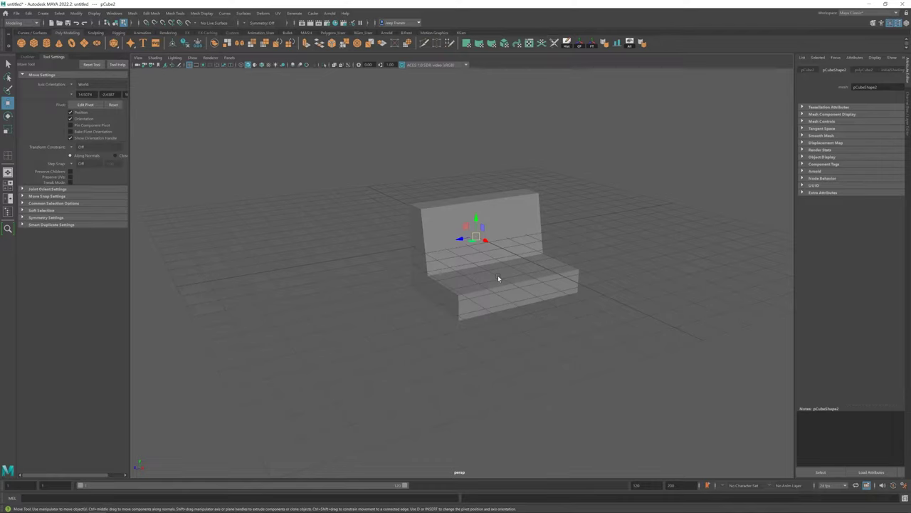
{"action": "key", "text": "alt+x"}
{"action": "mouse_move", "coordinate": [480, 239]}
{"action": "left_mouse_down"}
{"action": "mouse_move", "coordinate": [507, 251]}
{"action": "mouse_move", "coordinate": [480, 235]}
{"action": "mouse_move", "coordinate": [471, 252]}
{"action": "mouse_move", "coordinate": [480, 244]}
{"action": "mouse_move", "coordinate": [477, 268]}
{"action": "mouse_move", "coordinate": [453, 245]}
{"action": "mouse_move", "coordinate": [458, 233]}
{"action": "mouse_move", "coordinate": [546, 262]}
{"action": "mouse_move", "coordinate": [494, 269]}
{"action": "mouse_move", "coordinate": [487, 313]}
{"action": "left_mouse_up"}
{"action": "key", "text": "r"}
{"action": "key", "text": "w"}
{"action": "key", "text": "r"}
{"action": "key", "text": "F11"}
{"action": "left_click", "coordinate": [484, 239]}
{"action": "key", "text": "w"}
{"action": "scroll", "coordinate": [546, 262], "scroll_direction": "down", "scroll_amount": 5}
In the front view, scale down the top face to taper the block.
{"action": "left_click", "coordinate": [494, 268]}
{"action": "key", "text": "space"}
{"action": "key", "text": "space"}
{"action": "scroll", "coordinate": [487, 331], "scroll_direction": "up", "scroll_amount": 1}
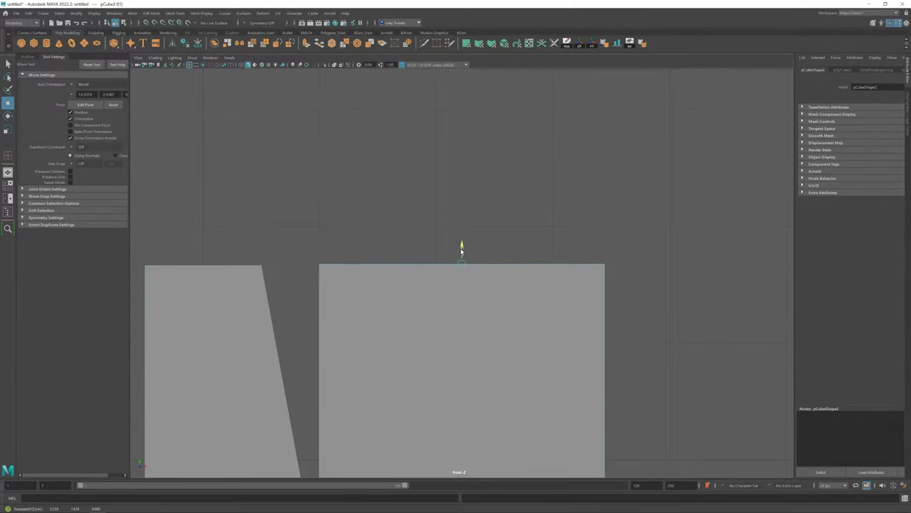
{"action": "key", "text": "space"}
{"action": "key", "text": "space"}
{"action": "key", "text": "r"}
{"action": "mouse_move", "coordinate": [463, 246]}
{"action": "left_mouse_down"}
{"action": "mouse_move", "coordinate": [509, 208]}
{"action": "mouse_move", "coordinate": [531, 220]}
{"action": "mouse_move", "coordinate": [474, 212]}
{"action": "mouse_move", "coordinate": [449, 221]}
{"action": "mouse_move", "coordinate": [505, 273]}
{"action": "mouse_move", "coordinate": [463, 267]}
{"action": "mouse_move", "coordinate": [459, 228]}
{"action": "mouse_move", "coordinate": [490, 251]}
{"action": "mouse_move", "coordinate": [484, 266]}
{"action": "mouse_move", "coordinate": [405, 249]}
{"action": "left_mouse_up"}
Adjust the side edges and front vertices of the block, then clear the selection.
{"action": "key", "text": "w"}
{"action": "left_click", "coordinate": [508, 208]}
{"action": "left_click", "coordinate": [459, 227]}
{"action": "left_click_drag", "start_coordinate": [405, 249], "coordinate": [488, 360]}
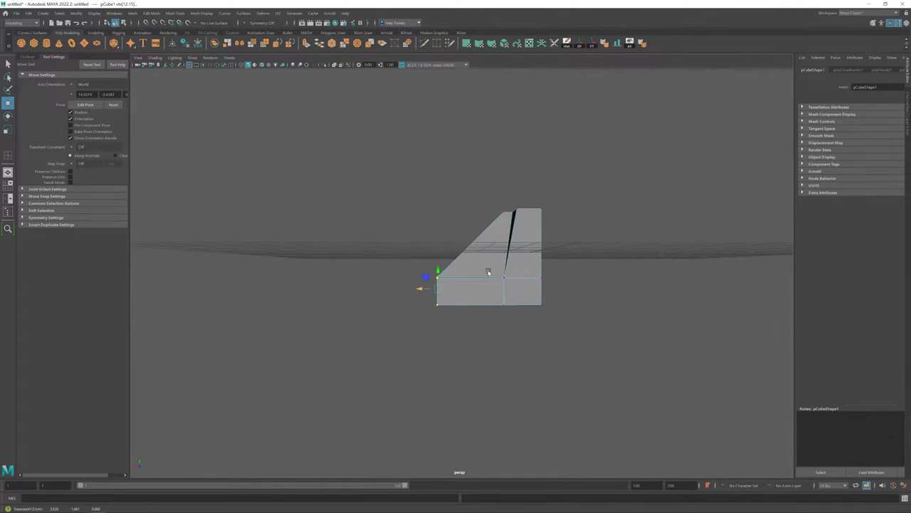
{"action": "left_click_drag", "start_coordinate": [488, 272], "coordinate": [321, 332], "text": "alt"}
{"action": "mouse_move", "coordinate": [490, 289]}
{"action": "left_mouse_down", "text": "alt"}
{"action": "mouse_move", "coordinate": [549, 301]}
{"action": "mouse_move", "coordinate": [482, 285]}
{"action": "left_mouse_up", "text": "alt"}
{"action": "left_click", "coordinate": [549, 301]}
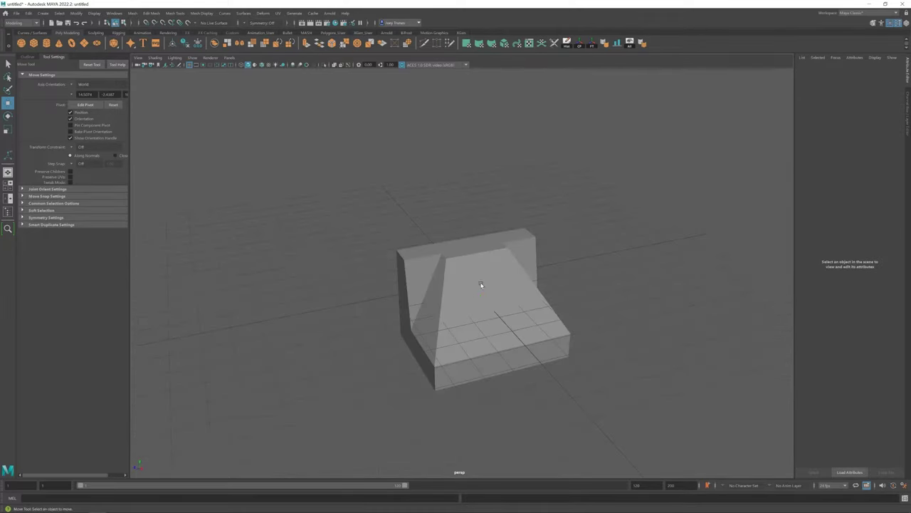
Add a new polygon cube and raise it above the body.
{"action": "left_click", "coordinate": [482, 284]}
{"action": "key", "text": "alt+x"}
{"action": "mouse_move", "coordinate": [543, 287]}
{"action": "left_mouse_down", "text": "alt"}
{"action": "mouse_move", "coordinate": [361, 248]}
{"action": "mouse_move", "coordinate": [464, 240]}
{"action": "left_mouse_up", "text": "alt"}
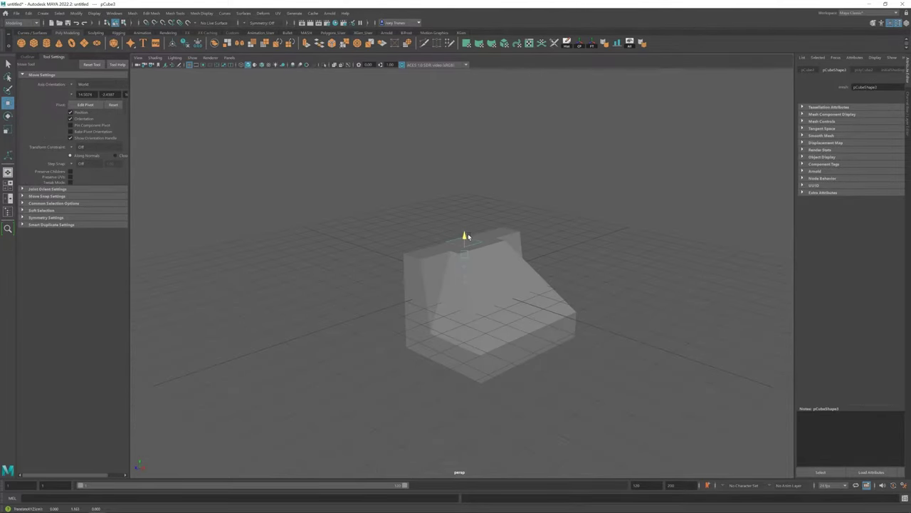
{"action": "key", "text": "alt+x"}
{"action": "left_click", "coordinate": [399, 262]}
{"action": "mouse_move", "coordinate": [399, 262]}
{"action": "left_mouse_down", "text": "alt"}
{"action": "mouse_move", "coordinate": [421, 288]}
{"action": "mouse_move", "coordinate": [505, 267]}
{"action": "left_mouse_up", "text": "alt"}
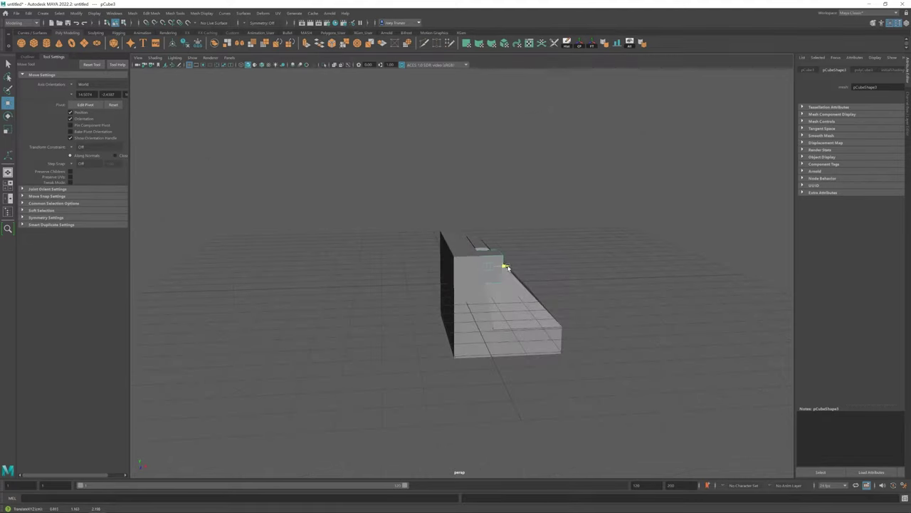
Move the new box toward the top back of the body and scale it down.
{"action": "key", "text": "alt+x"}
{"action": "key", "text": "alt+x"}
{"action": "key", "text": "r"}
{"action": "key", "text": "alt+x"}
{"action": "left_click_drag", "start_coordinate": [434, 280], "coordinate": [497, 295], "text": "alt"}
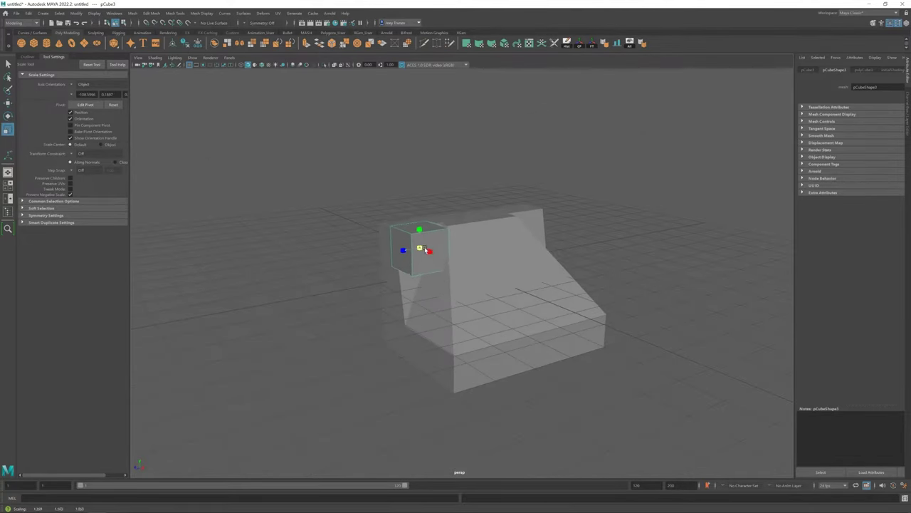
{"action": "key", "text": "alt+x"}
{"action": "mouse_move", "coordinate": [427, 249]}
{"action": "left_mouse_down", "text": "alt"}
{"action": "mouse_move", "coordinate": [410, 270]}
{"action": "mouse_move", "coordinate": [455, 226]}
{"action": "mouse_move", "coordinate": [423, 287]}
{"action": "mouse_move", "coordinate": [433, 285]}
{"action": "mouse_move", "coordinate": [431, 260]}
{"action": "left_mouse_up", "text": "alt"}
{"action": "left_click", "coordinate": [436, 260]}
Select the base slab and switch to edge selection with the Move tool.
{"action": "key", "text": "r"}
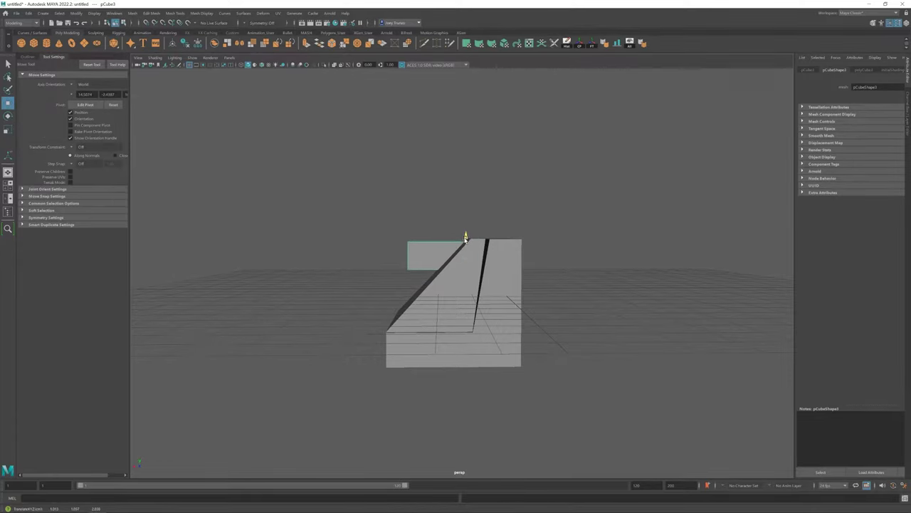
{"action": "mouse_move", "coordinate": [465, 235]}
{"action": "left_mouse_down", "text": "alt"}
{"action": "mouse_move", "coordinate": [489, 267]}
{"action": "mouse_move", "coordinate": [425, 287]}
{"action": "mouse_move", "coordinate": [520, 302]}
{"action": "mouse_move", "coordinate": [440, 295]}
{"action": "mouse_move", "coordinate": [489, 297]}
{"action": "mouse_move", "coordinate": [433, 242]}
{"action": "mouse_move", "coordinate": [606, 281]}
{"action": "mouse_move", "coordinate": [523, 285]}
{"action": "mouse_move", "coordinate": [532, 281]}
{"action": "left_mouse_up", "text": "alt"}
{"action": "left_click", "coordinate": [492, 258]}
{"action": "right_click_drag", "start_coordinate": [519, 273], "coordinate": [515, 229]}
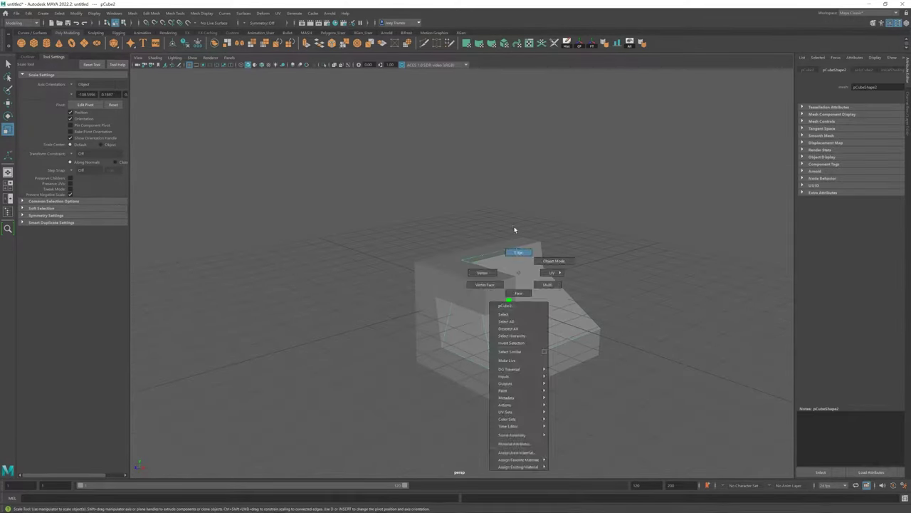
{"action": "mouse_move", "coordinate": [515, 229]}
{"action": "left_mouse_down", "text": "alt"}
{"action": "mouse_move", "coordinate": [553, 302]}
{"action": "mouse_move", "coordinate": [505, 240]}
{"action": "mouse_move", "coordinate": [553, 291]}
{"action": "mouse_move", "coordinate": [488, 315]}
{"action": "mouse_move", "coordinate": [425, 295]}
{"action": "mouse_move", "coordinate": [585, 305]}
{"action": "left_mouse_up", "text": "alt"}
{"action": "key", "text": "w"}
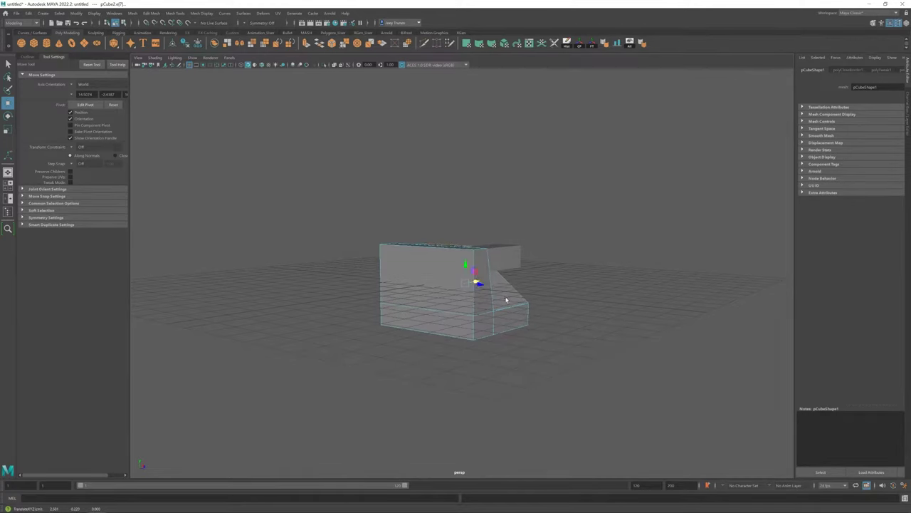
Select the slab body and frame it in the view.
{"action": "left_click_drag", "start_coordinate": [506, 299], "coordinate": [552, 249], "text": "alt"}
{"action": "right_click_drag", "start_coordinate": [505, 261], "coordinate": [468, 254]}
{"action": "left_click", "coordinate": [522, 264]}
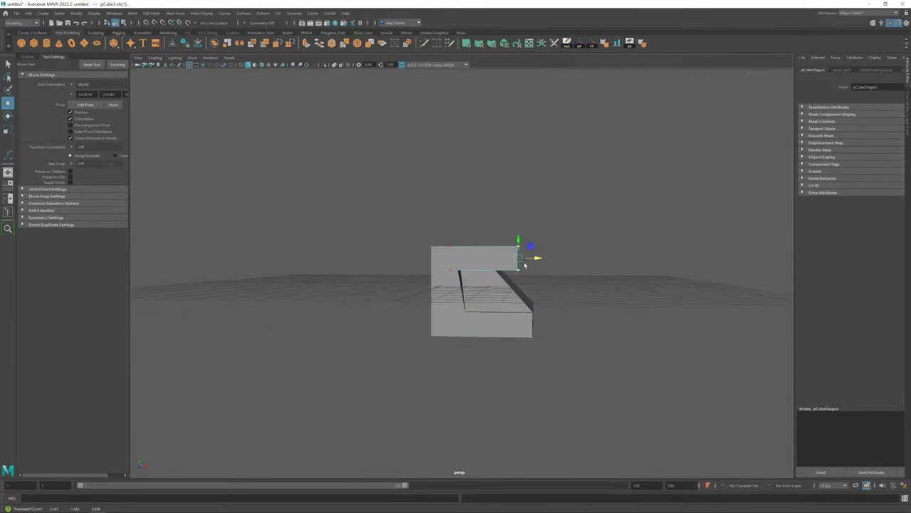
{"action": "mouse_move", "coordinate": [524, 264]}
{"action": "left_mouse_down", "text": "alt"}
{"action": "mouse_move", "coordinate": [393, 255]}
{"action": "mouse_move", "coordinate": [464, 255]}
{"action": "mouse_move", "coordinate": [522, 297]}
{"action": "mouse_move", "coordinate": [586, 256]}
{"action": "mouse_move", "coordinate": [504, 274]}
{"action": "left_mouse_up", "text": "alt"}
{"action": "left_click", "coordinate": [504, 274]}
{"action": "key", "text": "f"}
Insert an edge loop across the slab with Insert Edge Loop.
{"action": "left_click", "coordinate": [151, 13]}
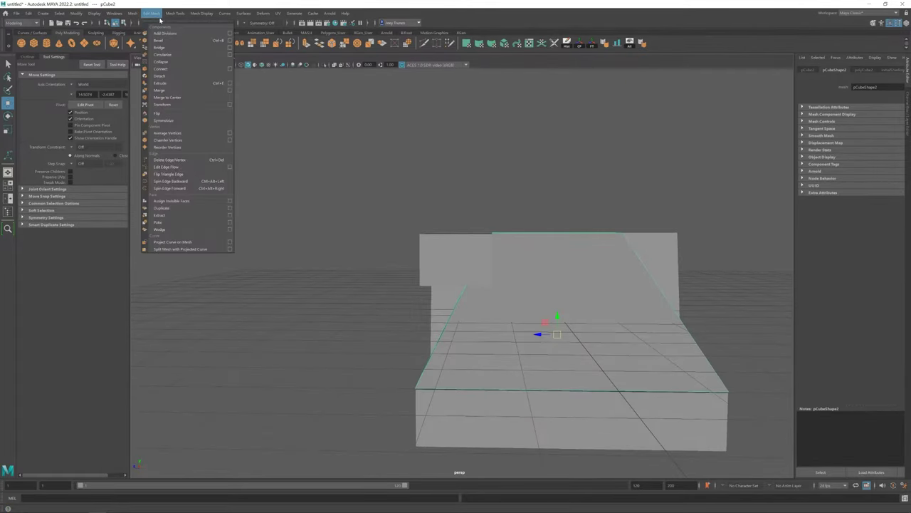
{"action": "left_click", "coordinate": [186, 70]}
{"action": "key", "text": "w"}
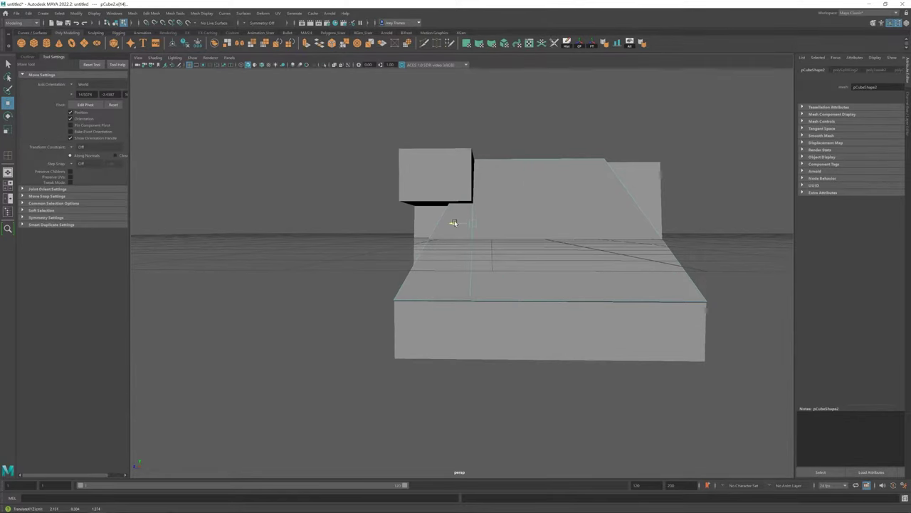
{"action": "mouse_move", "coordinate": [457, 224]}
{"action": "left_mouse_down", "text": "alt"}
{"action": "mouse_move", "coordinate": [513, 260]}
{"action": "mouse_move", "coordinate": [488, 264]}
{"action": "left_mouse_up", "text": "alt"}
{"action": "key", "text": "g"}
{"action": "right_click", "coordinate": [489, 264]}
{"action": "left_click", "coordinate": [464, 261]}
{"action": "key", "text": "w"}
In wireframe, select the vertices where the pieces meet, undoing a bad move.
{"action": "left_click", "coordinate": [567, 272]}
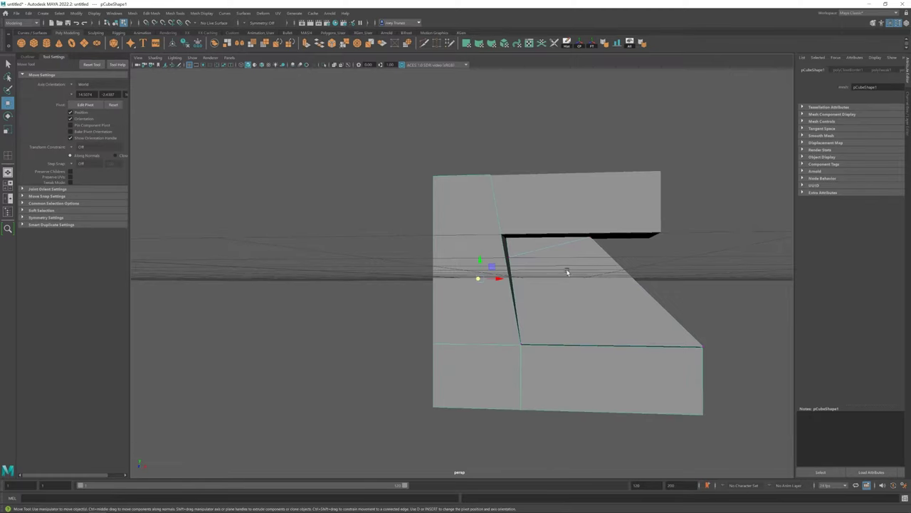
{"action": "key", "text": "4"}
{"action": "left_click_drag", "start_coordinate": [476, 266], "coordinate": [411, 183]}
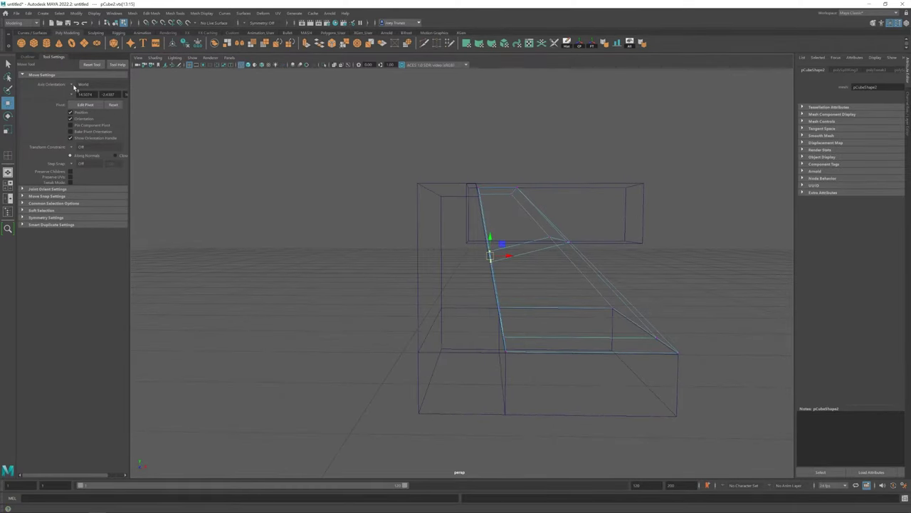
{"action": "left_click_drag", "start_coordinate": [510, 257], "coordinate": [299, 154], "text": "alt"}
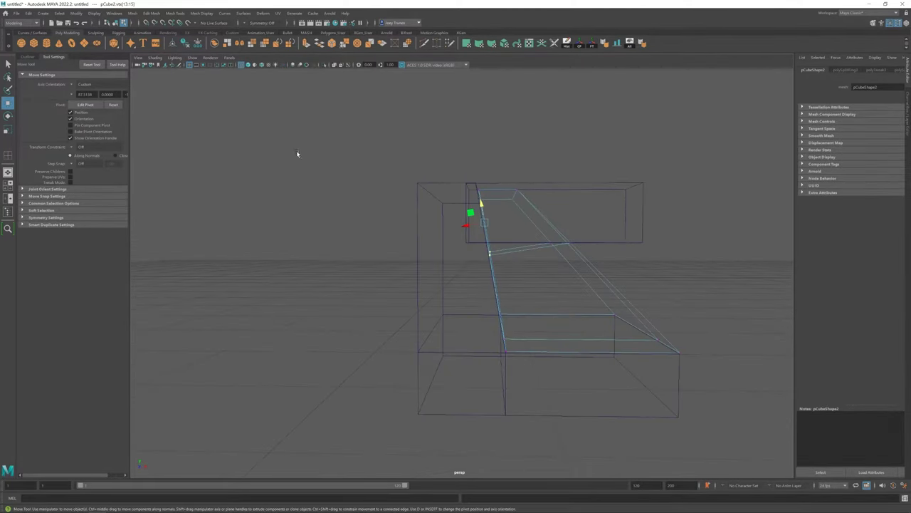
{"action": "key", "text": "ctrl+z"}
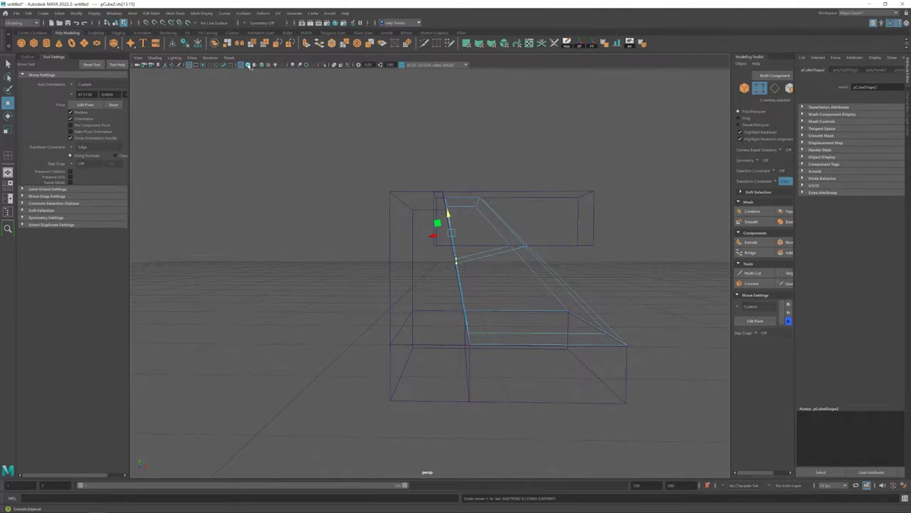
Return to shaded display and select the large body mesh.
{"action": "left_click", "coordinate": [249, 65]}
{"action": "mouse_move", "coordinate": [437, 197]}
{"action": "left_mouse_down", "text": "alt"}
{"action": "mouse_move", "coordinate": [525, 211]}
{"action": "mouse_move", "coordinate": [461, 270]}
{"action": "mouse_move", "coordinate": [509, 279]}
{"action": "mouse_move", "coordinate": [475, 289]}
{"action": "mouse_move", "coordinate": [556, 265]}
{"action": "mouse_move", "coordinate": [527, 279]}
{"action": "mouse_move", "coordinate": [385, 197]}
{"action": "left_mouse_up", "text": "alt"}
{"action": "key", "text": "F8"}
{"action": "left_click", "coordinate": [461, 271]}
{"action": "right_click_drag", "start_coordinate": [384, 197], "coordinate": [427, 301], "text": "shift"}
{"action": "scroll", "coordinate": [525, 263], "scroll_direction": "up", "scroll_amount": 5}
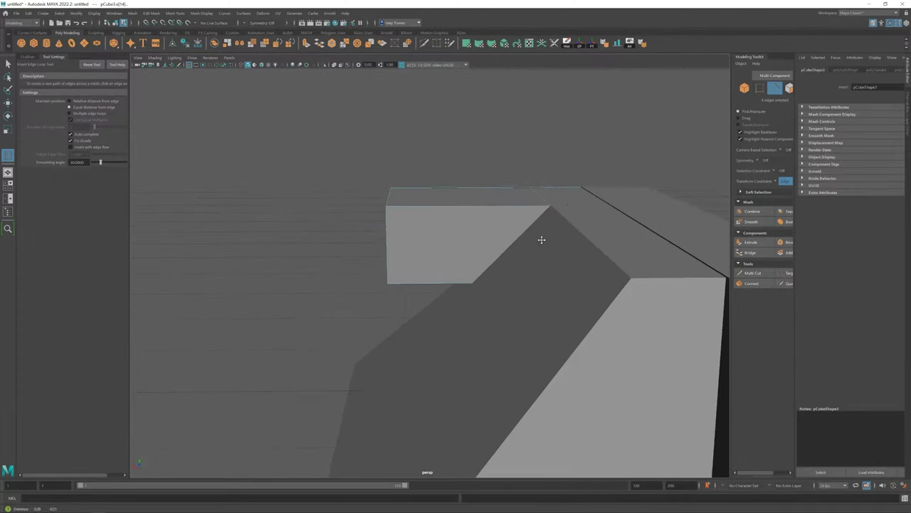
Insert a new edge loop across the body mesh.
{"action": "key", "text": "w"}
{"action": "scroll", "coordinate": [541, 239], "scroll_direction": "down", "scroll_amount": 5}
{"action": "left_click", "coordinate": [437, 260]}
{"action": "left_click_drag", "start_coordinate": [437, 260], "coordinate": [422, 277], "text": "alt"}
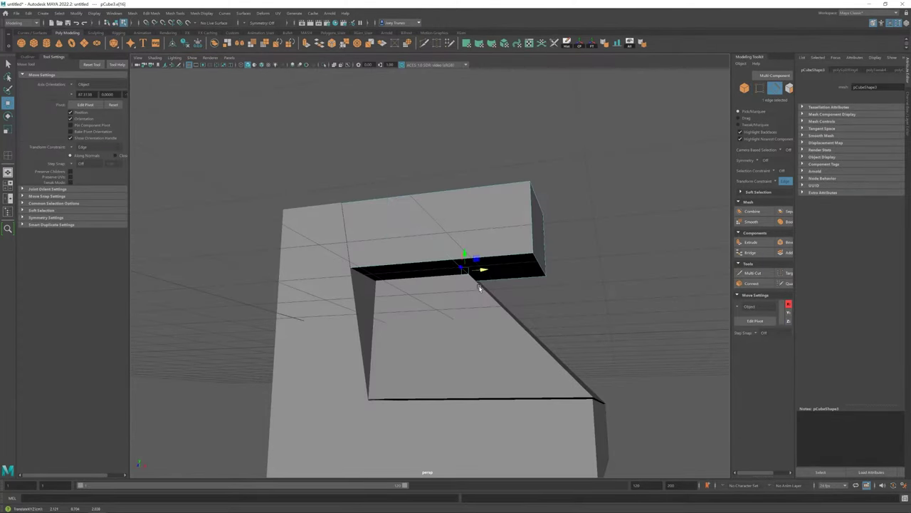
{"action": "left_click_drag", "start_coordinate": [479, 287], "coordinate": [393, 278], "text": "alt"}
{"action": "left_click", "coordinate": [175, 13]}
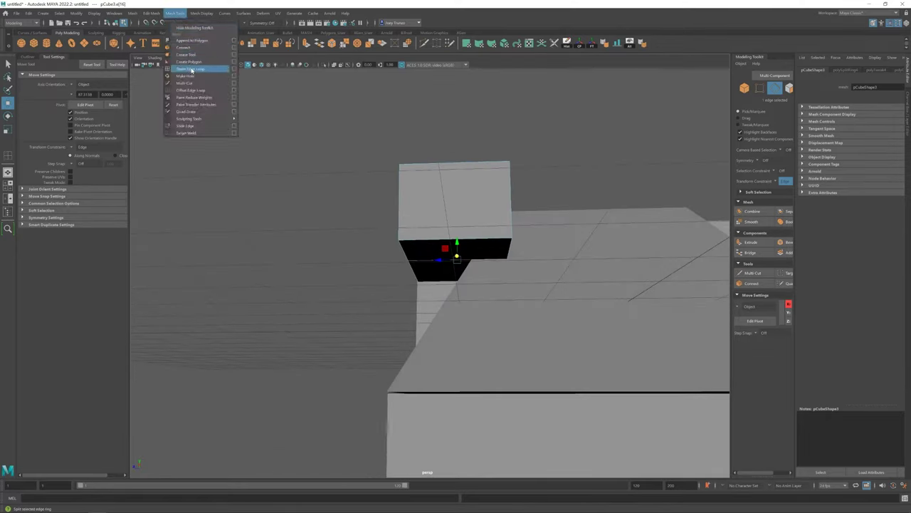
{"action": "left_click", "coordinate": [190, 69]}
{"action": "mouse_move", "coordinate": [472, 242]}
{"action": "left_mouse_down", "text": "alt"}
{"action": "mouse_move", "coordinate": [478, 271]}
{"action": "mouse_move", "coordinate": [368, 277]}
{"action": "mouse_move", "coordinate": [395, 295]}
{"action": "left_mouse_up", "text": "alt"}
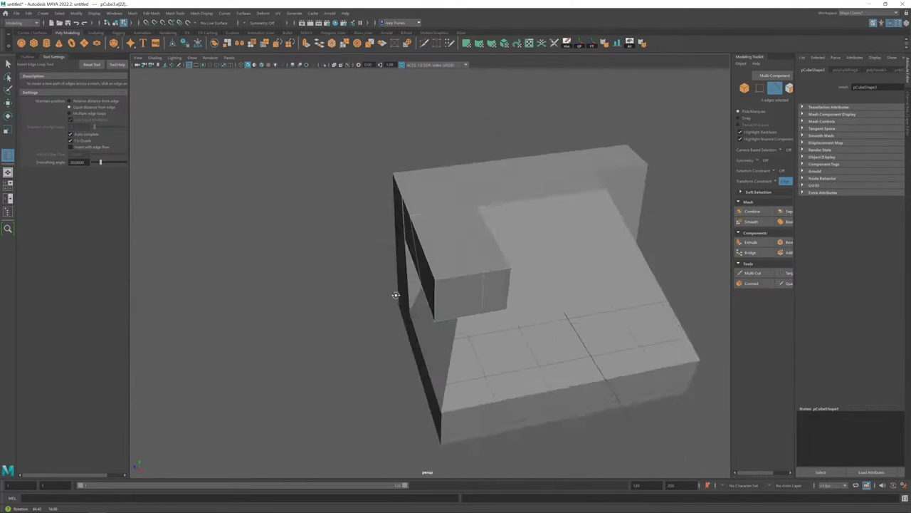
{"action": "key", "text": "w"}
{"action": "mouse_move", "coordinate": [444, 271]}
{"action": "left_mouse_down", "text": "alt"}
{"action": "mouse_move", "coordinate": [480, 253]}
{"action": "mouse_move", "coordinate": [504, 264]}
{"action": "mouse_move", "coordinate": [445, 290]}
{"action": "mouse_move", "coordinate": [585, 158]}
{"action": "left_mouse_up", "text": "alt"}
{"action": "left_click", "coordinate": [480, 252]}
Isolate the small side cube and select its end face.
{"action": "left_click", "coordinate": [577, 297]}
{"action": "key", "text": "ctrl+1"}
{"action": "left_click", "coordinate": [416, 254]}
{"action": "mouse_move", "coordinate": [488, 274]}
{"action": "left_mouse_down", "text": "alt"}
{"action": "mouse_move", "coordinate": [416, 254]}
{"action": "mouse_move", "coordinate": [423, 250]}
{"action": "mouse_move", "coordinate": [460, 299]}
{"action": "mouse_move", "coordinate": [491, 263]}
{"action": "left_mouse_up", "text": "alt"}
{"action": "left_click", "coordinate": [324, 64]}
{"action": "key", "text": "alt+x"}
{"action": "left_click", "coordinate": [500, 253]}
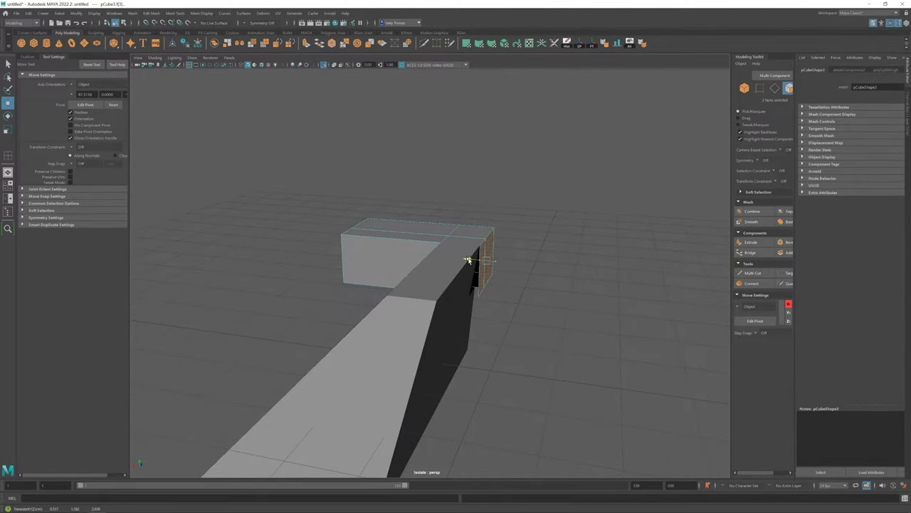
In the four-view front view, move the box's end face and top-edge vertices to slant its side.
{"action": "left_click_drag", "start_coordinate": [498, 250], "coordinate": [431, 314], "text": "alt"}
{"action": "scroll", "coordinate": [431, 313], "scroll_direction": "up", "scroll_amount": 3}
{"action": "key", "text": "space"}
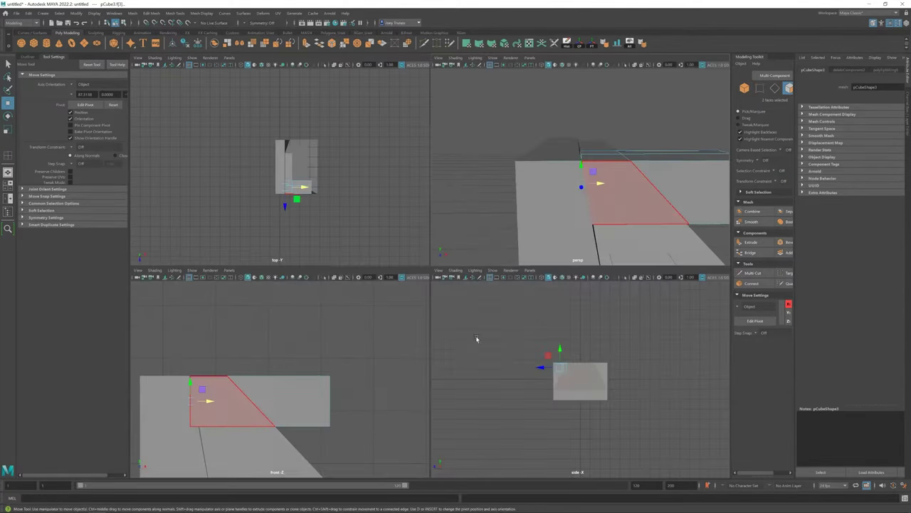
{"action": "scroll", "coordinate": [285, 377], "scroll_direction": "up", "scroll_amount": 5}
{"action": "left_click_drag", "start_coordinate": [324, 449], "coordinate": [329, 450]}
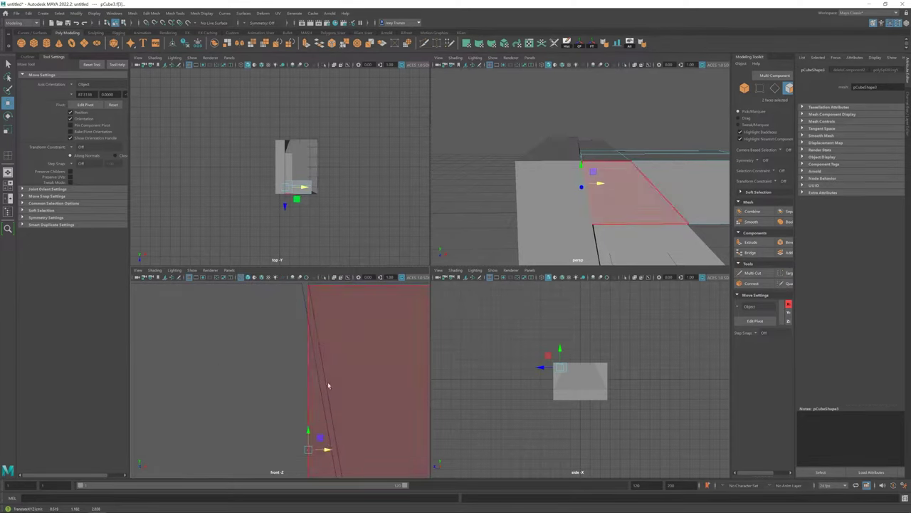
{"action": "right_click_drag", "start_coordinate": [264, 319], "coordinate": [242, 319]}
{"action": "left_click_drag", "start_coordinate": [314, 342], "coordinate": [326, 370]}
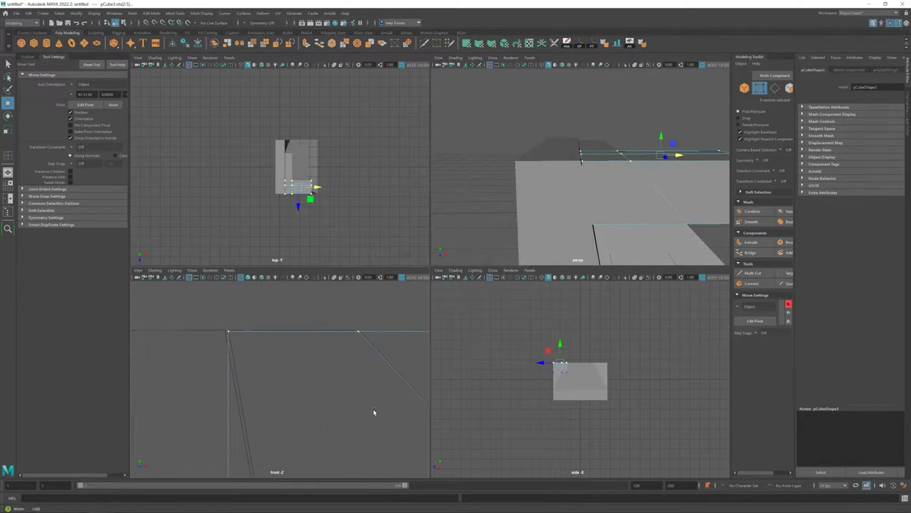
{"action": "key", "text": "space"}
{"action": "key", "text": "space"}
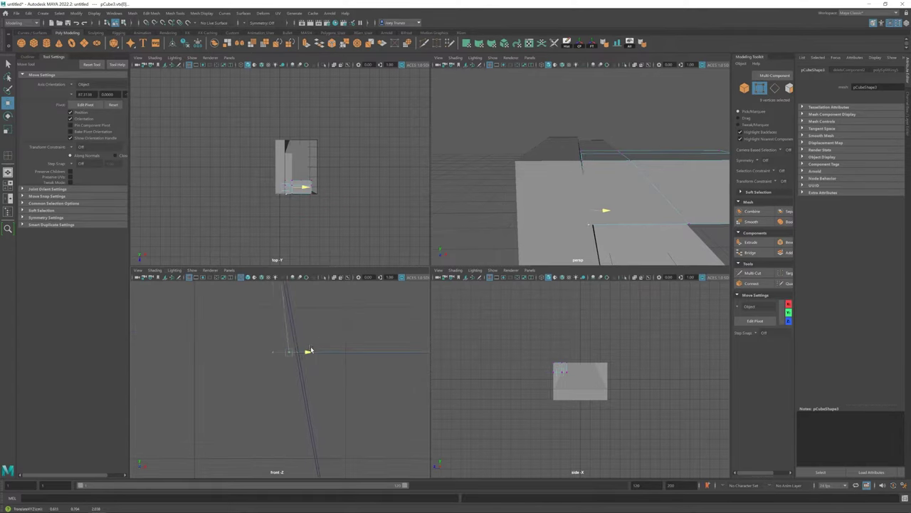
{"action": "key", "text": "space"}
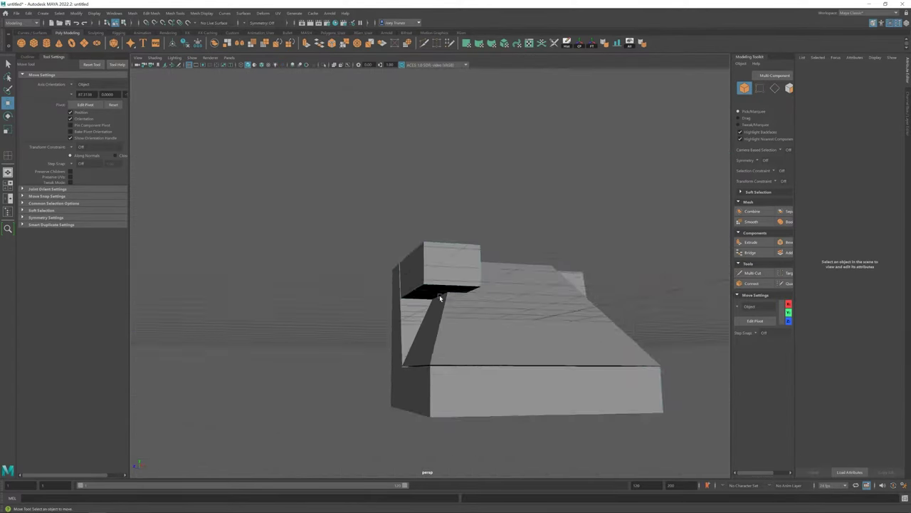
{"action": "mouse_move", "coordinate": [590, 195]}
{"action": "left_mouse_down", "text": "alt"}
{"action": "mouse_move", "coordinate": [371, 319]}
{"action": "mouse_move", "coordinate": [457, 264]}
{"action": "left_mouse_up", "text": "alt"}
Inspect pCube1 from several angles, checking its top vertices, then deselect.
{"action": "key", "text": "ctrl+1"}
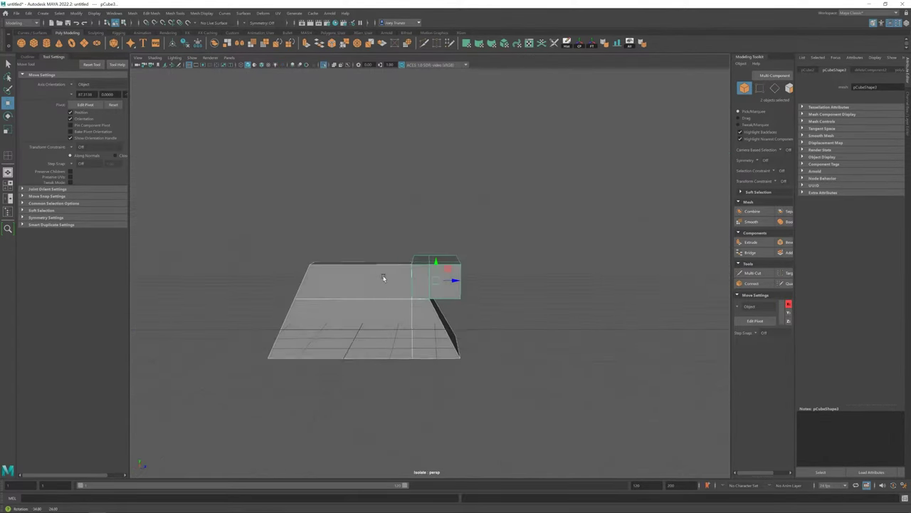
{"action": "mouse_move", "coordinate": [383, 275]}
{"action": "left_mouse_down", "text": "alt"}
{"action": "mouse_move", "coordinate": [417, 285]}
{"action": "mouse_move", "coordinate": [440, 263]}
{"action": "mouse_move", "coordinate": [444, 277]}
{"action": "mouse_move", "coordinate": [393, 242]}
{"action": "mouse_move", "coordinate": [424, 278]}
{"action": "mouse_move", "coordinate": [516, 278]}
{"action": "mouse_move", "coordinate": [438, 264]}
{"action": "mouse_move", "coordinate": [525, 280]}
{"action": "left_mouse_up", "text": "alt"}
{"action": "key", "text": "ctrl+1"}
{"action": "left_click", "coordinate": [462, 297]}
{"action": "mouse_move", "coordinate": [462, 297]}
{"action": "left_mouse_down", "text": "alt"}
{"action": "mouse_move", "coordinate": [498, 280]}
{"action": "mouse_move", "coordinate": [491, 283]}
{"action": "left_mouse_up", "text": "alt"}
{"action": "left_click_drag", "start_coordinate": [498, 318], "coordinate": [541, 285], "text": "alt"}
{"action": "right_click_drag", "start_coordinate": [458, 254], "coordinate": [445, 238]}
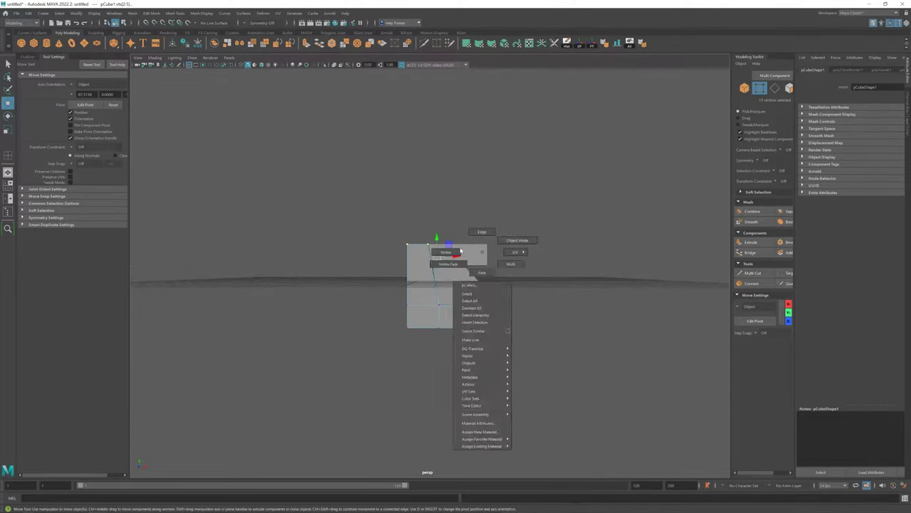
{"action": "mouse_move", "coordinate": [480, 273]}
{"action": "left_mouse_down", "text": "alt"}
{"action": "mouse_move", "coordinate": [387, 281]}
{"action": "mouse_move", "coordinate": [399, 306]}
{"action": "left_mouse_up", "text": "alt"}
{"action": "mouse_move", "coordinate": [482, 197]}
{"action": "left_mouse_down", "text": "alt"}
{"action": "mouse_move", "coordinate": [418, 287]}
{"action": "mouse_move", "coordinate": [452, 335]}
{"action": "mouse_move", "coordinate": [507, 336]}
{"action": "mouse_move", "coordinate": [472, 354]}
{"action": "mouse_move", "coordinate": [449, 331]}
{"action": "mouse_move", "coordinate": [484, 285]}
{"action": "mouse_move", "coordinate": [398, 254]}
{"action": "mouse_move", "coordinate": [364, 262]}
{"action": "mouse_move", "coordinate": [326, 332]}
{"action": "mouse_move", "coordinate": [433, 333]}
{"action": "left_mouse_up", "text": "alt"}
{"action": "left_click", "coordinate": [417, 287]}
Duplicate the small box pCube2 with Ctrl+D.
{"action": "left_click", "coordinate": [484, 285]}
{"action": "key", "text": "ctrl+d"}
{"action": "key", "text": "F8"}
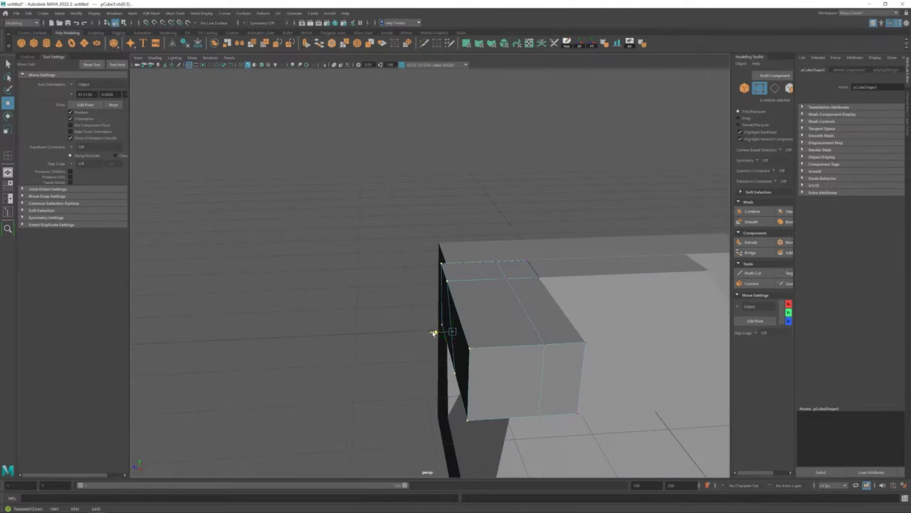
{"action": "key", "text": "F8"}
Extrude a face on the lower side of the body outward into a short flap.
{"action": "mouse_move", "coordinate": [494, 349]}
{"action": "left_mouse_down", "text": "alt"}
{"action": "mouse_move", "coordinate": [435, 303]}
{"action": "mouse_move", "coordinate": [322, 341]}
{"action": "mouse_move", "coordinate": [405, 370]}
{"action": "mouse_move", "coordinate": [405, 336]}
{"action": "mouse_move", "coordinate": [495, 298]}
{"action": "mouse_move", "coordinate": [429, 294]}
{"action": "left_mouse_up", "text": "alt"}
{"action": "scroll", "coordinate": [435, 302], "scroll_direction": "down", "scroll_amount": 3}
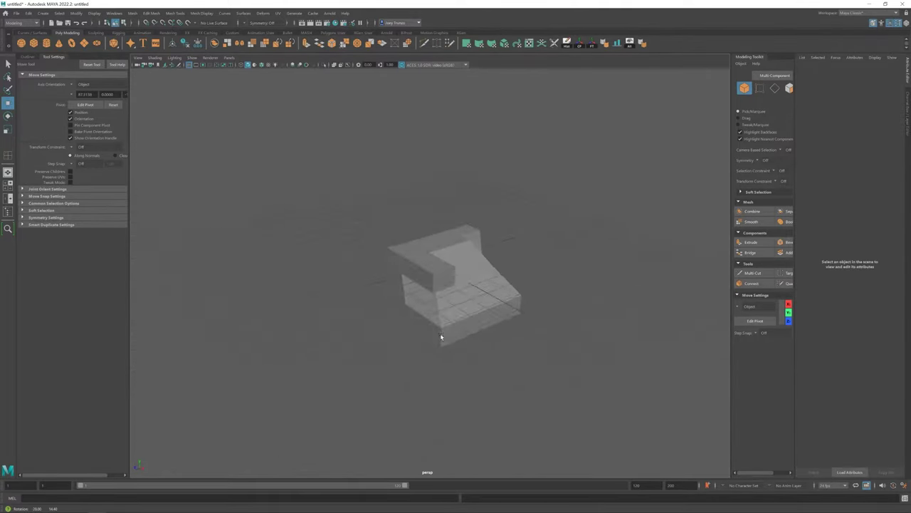
{"action": "left_click", "coordinate": [495, 299]}
{"action": "key", "text": "ctrl+e"}
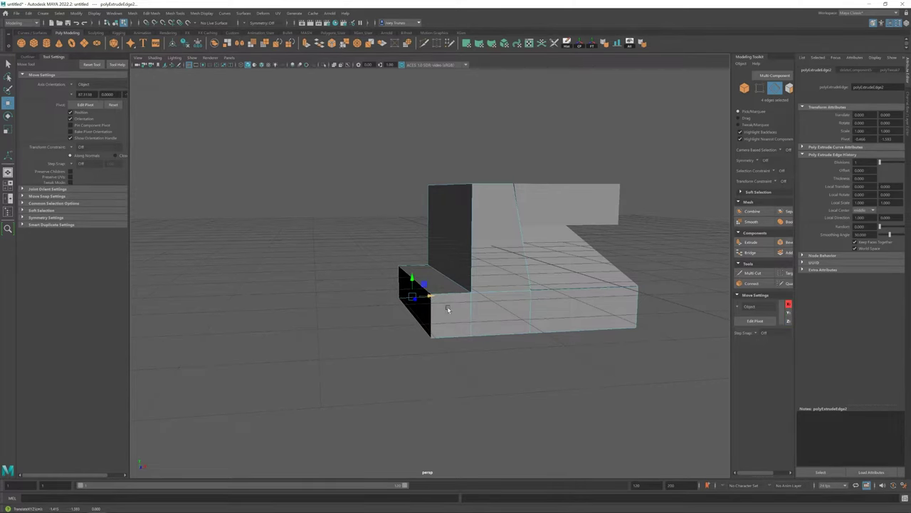
Triangulate the small box pCube1 with the Mesh menu's Triangulate command.
{"action": "mouse_move", "coordinate": [448, 309]}
{"action": "left_mouse_down", "text": "alt"}
{"action": "mouse_move", "coordinate": [463, 298]}
{"action": "mouse_move", "coordinate": [446, 287]}
{"action": "left_mouse_up", "text": "alt"}
{"action": "left_click", "coordinate": [132, 13]}
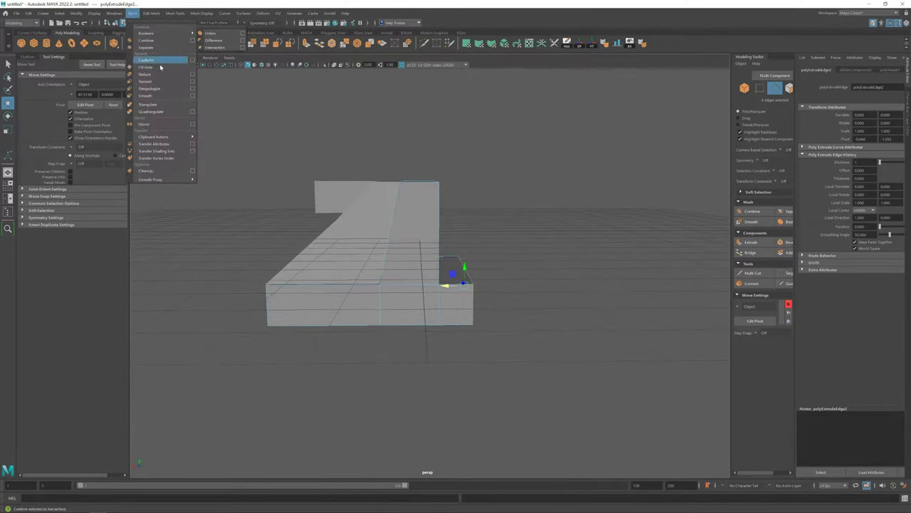
{"action": "left_click", "coordinate": [161, 67]}
{"action": "left_click", "coordinate": [552, 233]}
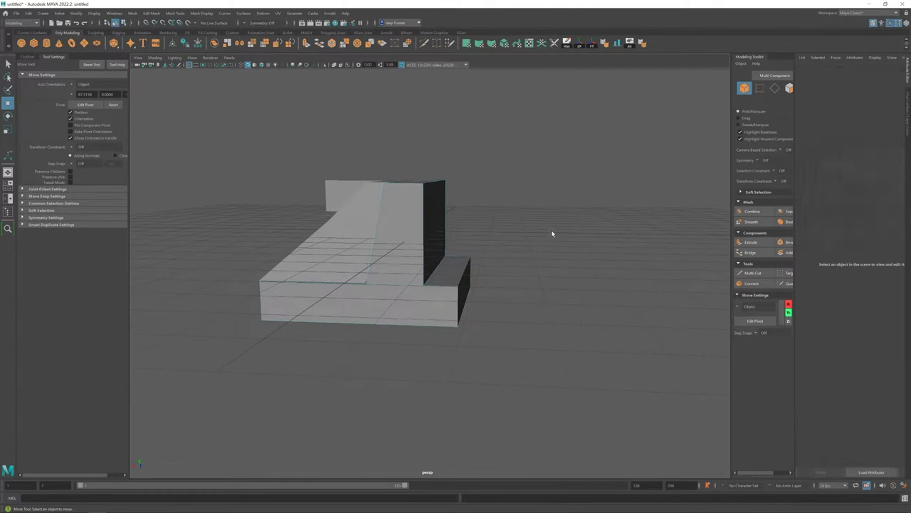
{"action": "left_click", "coordinate": [457, 288]}
{"action": "left_click", "coordinate": [324, 66]}
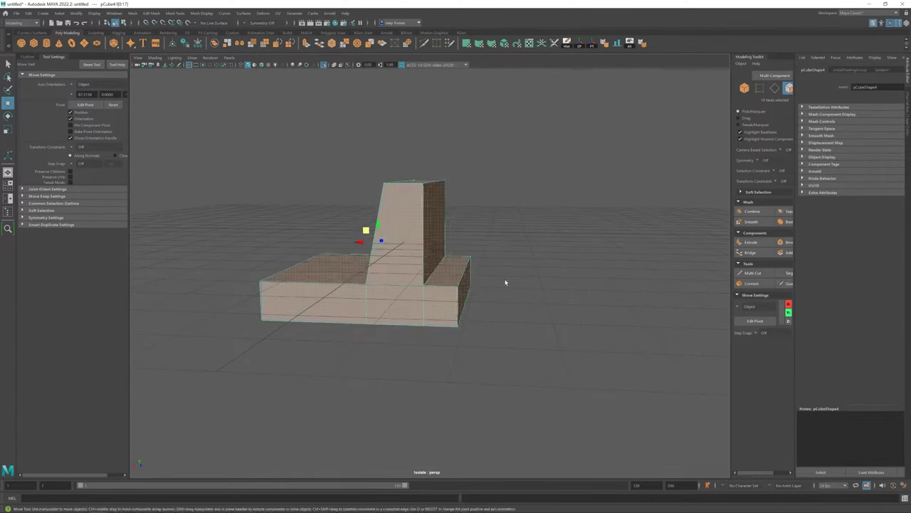
{"action": "left_click", "coordinate": [456, 295]}
{"action": "key", "text": "ctrl+F10"}
{"action": "left_click", "coordinate": [132, 13]}
{"action": "left_click", "coordinate": [164, 102]}
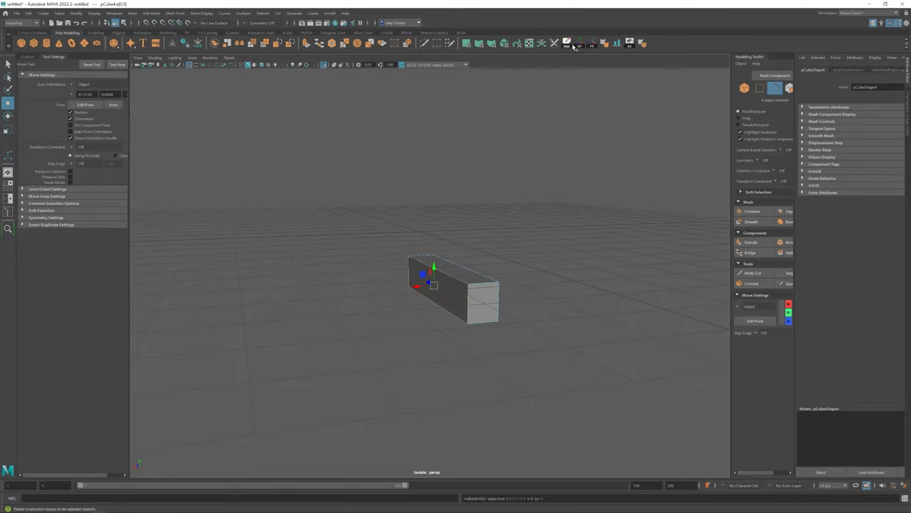
{"action": "key", "text": "ctrl+1"}
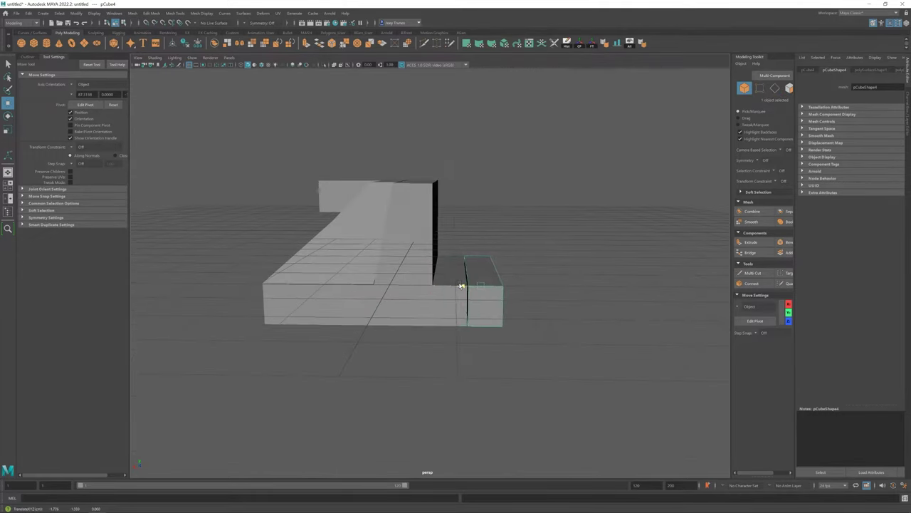
Line up the bottom vertices of the front blocks so their bases align.
{"action": "left_click_drag", "start_coordinate": [461, 285], "coordinate": [456, 295], "text": "alt"}
{"action": "key", "text": "F11"}
{"action": "left_click", "coordinate": [460, 265]}
{"action": "left_click_drag", "start_coordinate": [463, 258], "coordinate": [404, 284], "text": "alt"}
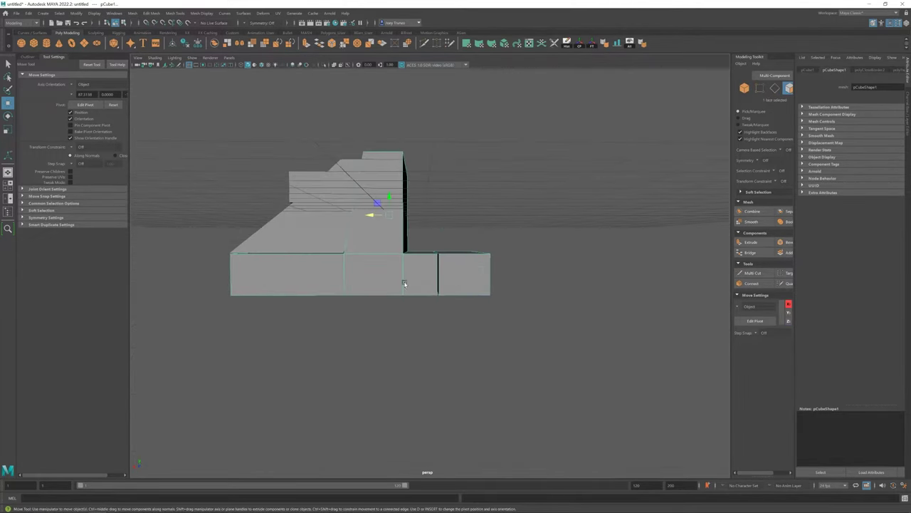
{"action": "scroll", "coordinate": [418, 278], "scroll_direction": "down", "scroll_amount": 3}
{"action": "key", "text": "F9"}
{"action": "scroll", "coordinate": [417, 263], "scroll_direction": "up", "scroll_amount": 3}
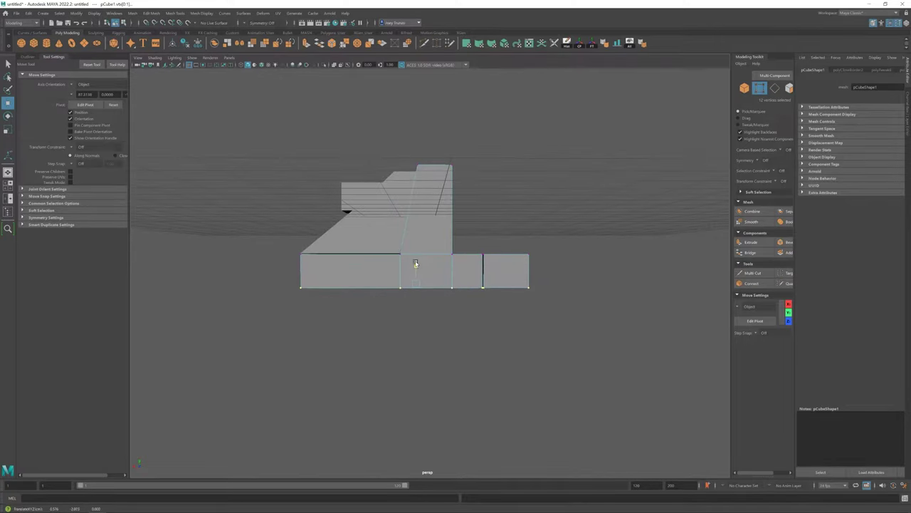
{"action": "scroll", "coordinate": [416, 264], "scroll_direction": "down", "scroll_amount": 3}
{"action": "mouse_move", "coordinate": [366, 287]}
{"action": "left_mouse_down", "text": "alt"}
{"action": "mouse_move", "coordinate": [349, 289]}
{"action": "mouse_move", "coordinate": [476, 303]}
{"action": "mouse_move", "coordinate": [433, 290]}
{"action": "mouse_move", "coordinate": [543, 250]}
{"action": "left_mouse_up", "text": "alt"}
{"action": "scroll", "coordinate": [476, 303], "scroll_direction": "up", "scroll_amount": 3}
{"action": "key", "text": "F8"}
{"action": "key", "text": "F9"}
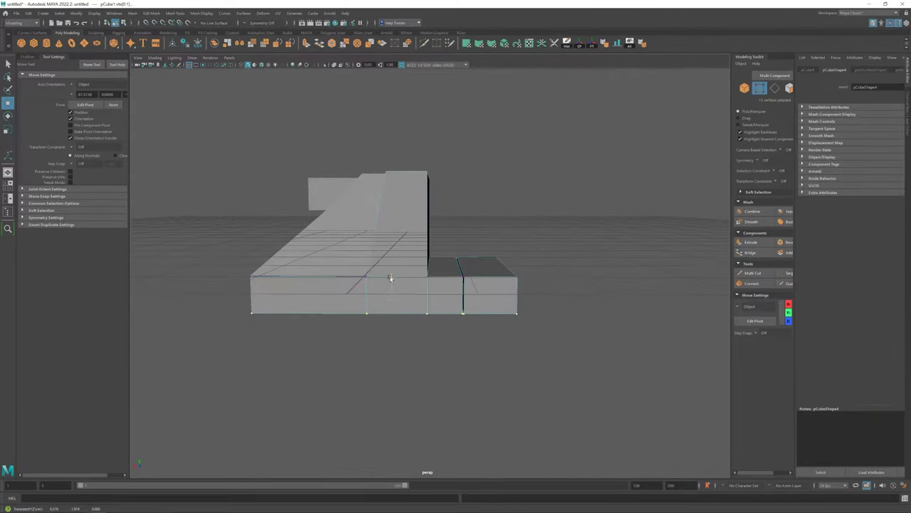
{"action": "key", "text": "F8"}
{"action": "left_click_drag", "start_coordinate": [369, 237], "coordinate": [435, 252], "text": "alt"}
Scale the small cube pCube5 wide along X and select its top face.
{"action": "left_click", "coordinate": [418, 236]}
{"action": "mouse_move", "coordinate": [383, 292]}
{"action": "left_mouse_down", "text": "alt"}
{"action": "mouse_move", "coordinate": [443, 213]}
{"action": "mouse_move", "coordinate": [435, 256]}
{"action": "left_mouse_up", "text": "alt"}
{"action": "key", "text": "r"}
{"action": "left_click_drag", "start_coordinate": [445, 253], "coordinate": [499, 253]}
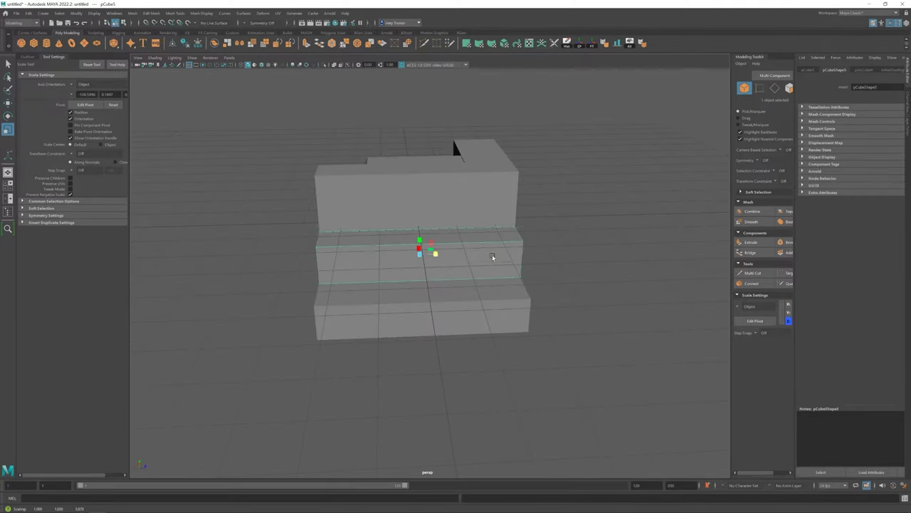
{"action": "mouse_move", "coordinate": [370, 333]}
{"action": "left_mouse_down", "text": "alt"}
{"action": "mouse_move", "coordinate": [411, 299]}
{"action": "mouse_move", "coordinate": [448, 292]}
{"action": "left_mouse_up", "text": "alt"}
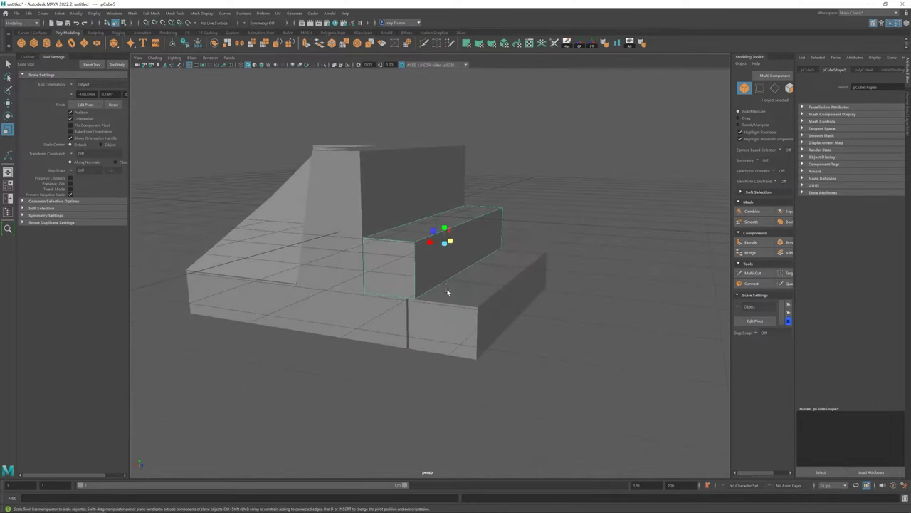
{"action": "key", "text": "F11"}
{"action": "key", "text": "w"}
{"action": "left_click", "coordinate": [450, 244]}
Raise the face into a tall panel and extrude a narrow lip from its base edge loop.
{"action": "left_click_drag", "start_coordinate": [414, 223], "coordinate": [425, 126]}
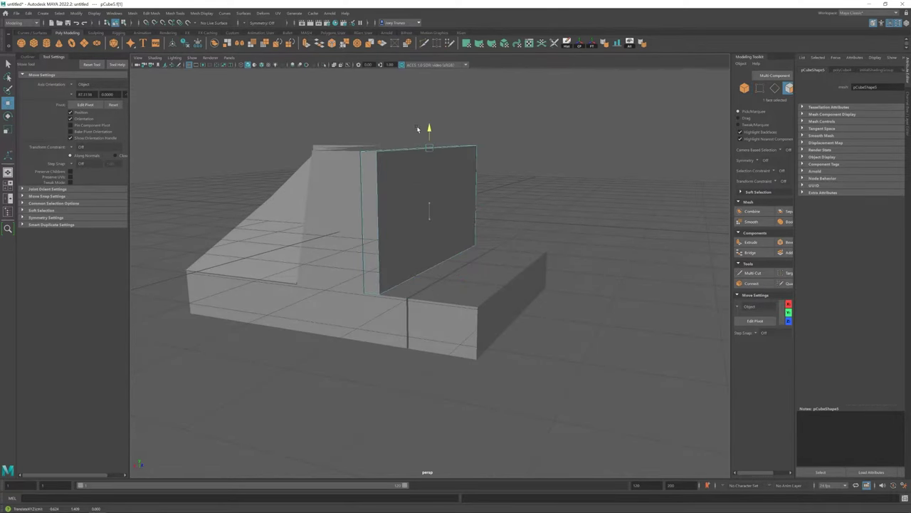
{"action": "left_click", "coordinate": [181, 13]}
{"action": "left_click", "coordinate": [186, 57]}
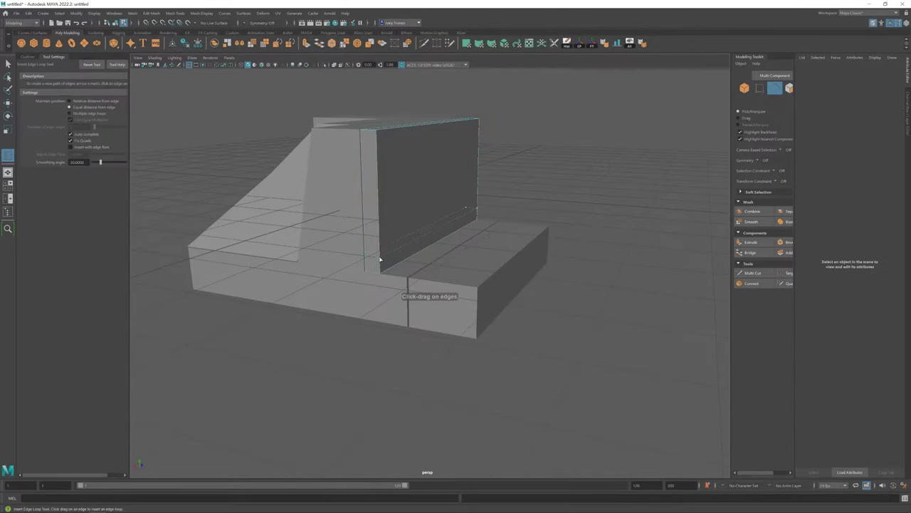
{"action": "double_click", "coordinate": [379, 260]}
{"action": "key", "text": "ctrl+e"}
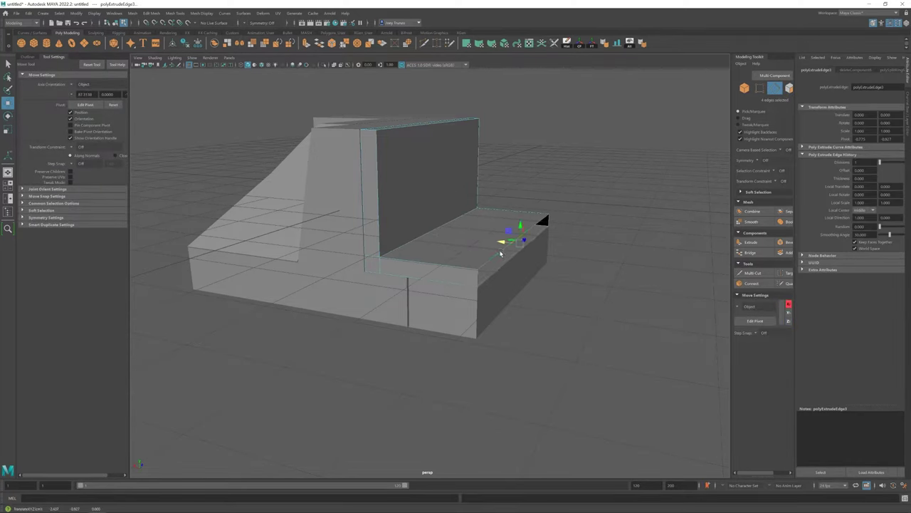
{"action": "left_click", "coordinate": [520, 222]}
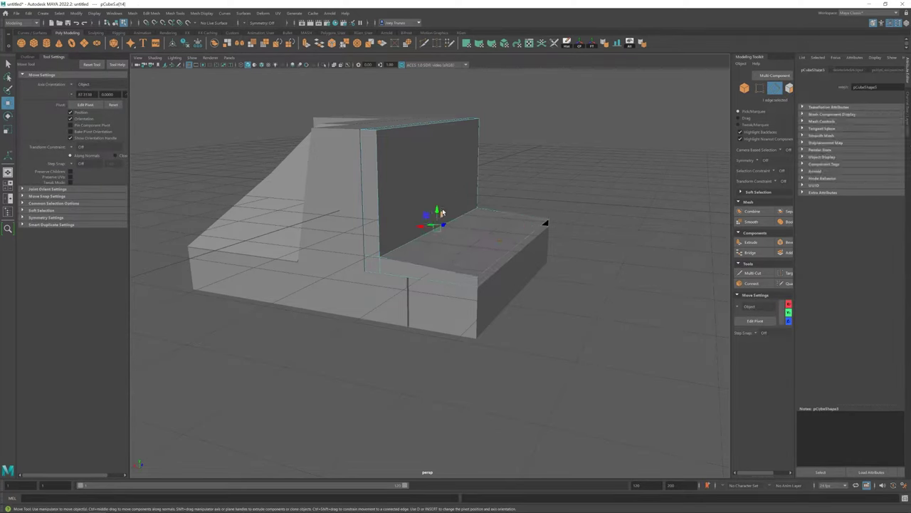
Group the selected camera body parts together with Ctrl+G.
{"action": "left_click", "coordinate": [134, 13]}
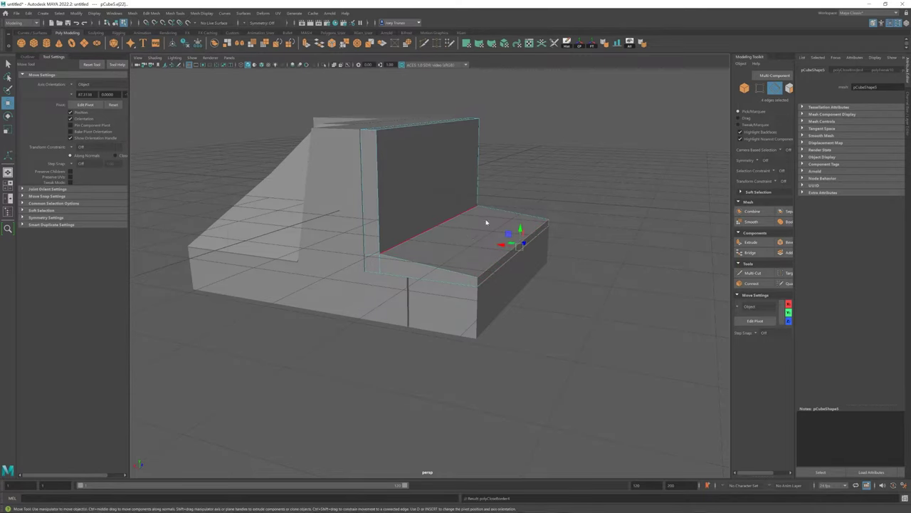
{"action": "mouse_move", "coordinate": [488, 220]}
{"action": "left_mouse_down", "text": "alt"}
{"action": "mouse_move", "coordinate": [432, 295]}
{"action": "mouse_move", "coordinate": [463, 316]}
{"action": "mouse_move", "coordinate": [522, 148]}
{"action": "mouse_move", "coordinate": [405, 257]}
{"action": "mouse_move", "coordinate": [435, 352]}
{"action": "mouse_move", "coordinate": [437, 252]}
{"action": "left_mouse_up", "text": "alt"}
{"action": "key", "text": "r"}
{"action": "key", "text": "ctrl+g"}
{"action": "key", "text": "w"}
Select the front lens panel and insert an edge loop close to its right edge.
{"action": "key", "text": "e"}
{"action": "key", "text": "r"}
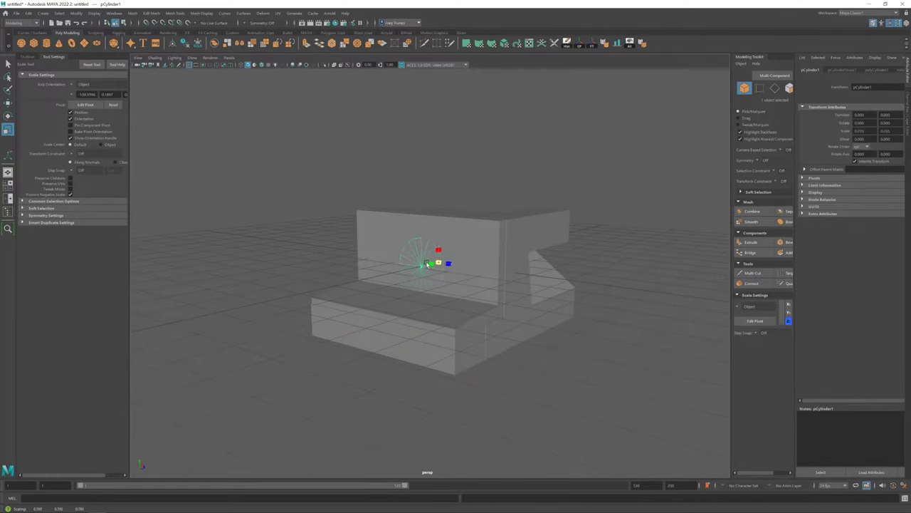
{"action": "key", "text": "alt+x"}
{"action": "key", "text": "r"}
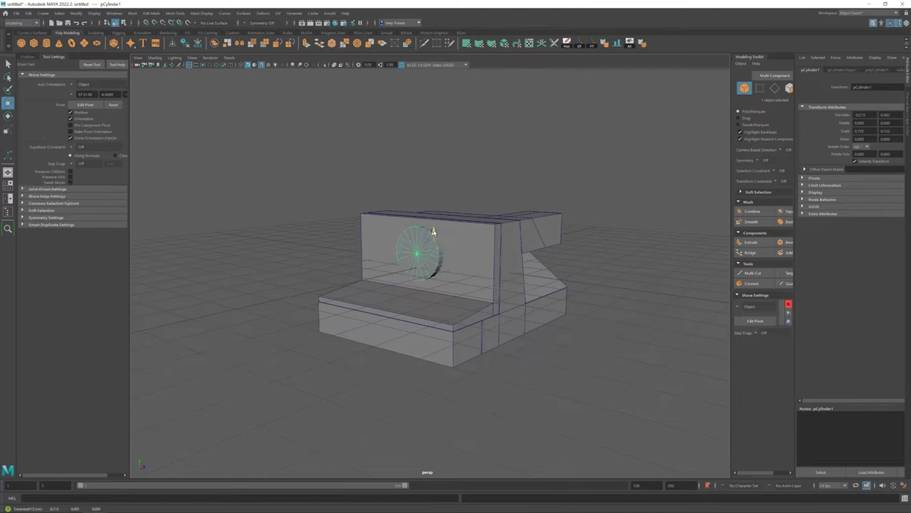
{"action": "left_click_drag", "start_coordinate": [433, 229], "coordinate": [428, 256], "text": "alt"}
{"action": "key", "text": "r"}
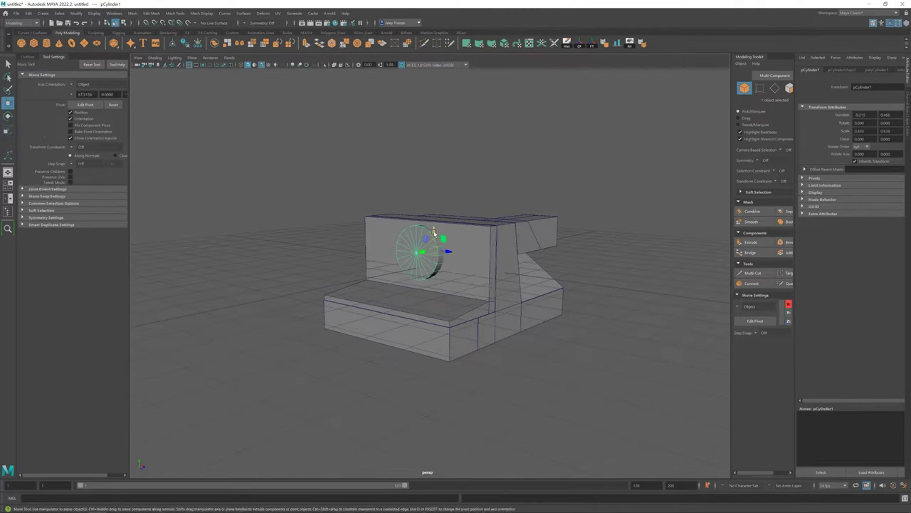
{"action": "mouse_move", "coordinate": [433, 233]}
{"action": "left_mouse_down", "text": "alt"}
{"action": "mouse_move", "coordinate": [350, 295]}
{"action": "mouse_move", "coordinate": [468, 250]}
{"action": "left_mouse_up", "text": "alt"}
{"action": "left_click", "coordinate": [434, 285]}
{"action": "left_click_drag", "start_coordinate": [434, 285], "coordinate": [491, 278], "text": "alt"}
{"action": "scroll", "coordinate": [491, 278], "scroll_direction": "up", "scroll_amount": 3}
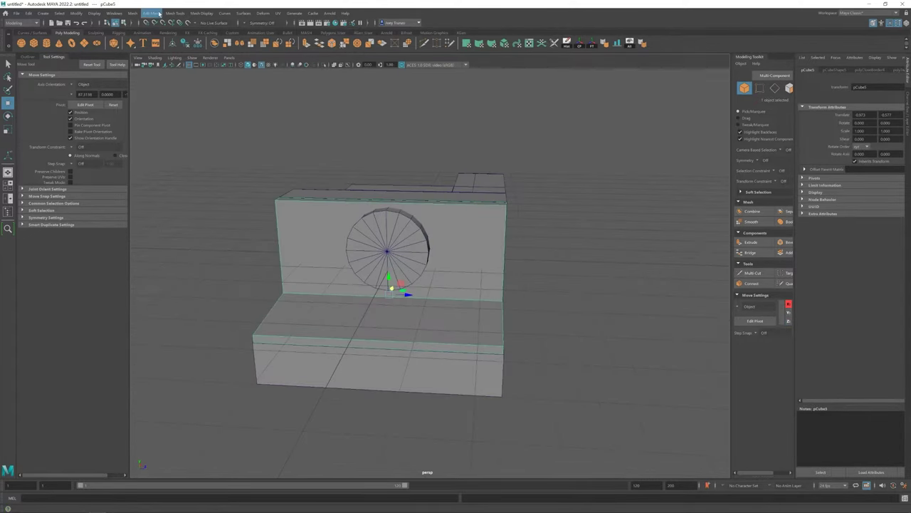
{"action": "left_click", "coordinate": [174, 12]}
{"action": "left_click", "coordinate": [188, 56]}
{"action": "left_click", "coordinate": [518, 194]}
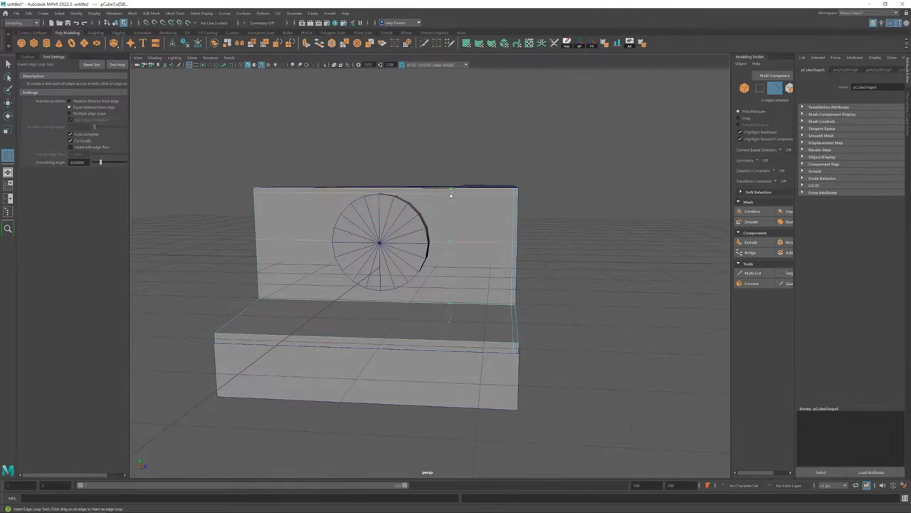
Push the viewfinder opening inward into the front panel.
{"action": "left_click_drag", "start_coordinate": [548, 271], "coordinate": [485, 264], "text": "alt"}
{"action": "key", "text": "w"}
{"action": "scroll", "coordinate": [453, 260], "scroll_direction": "up", "scroll_amount": 2}
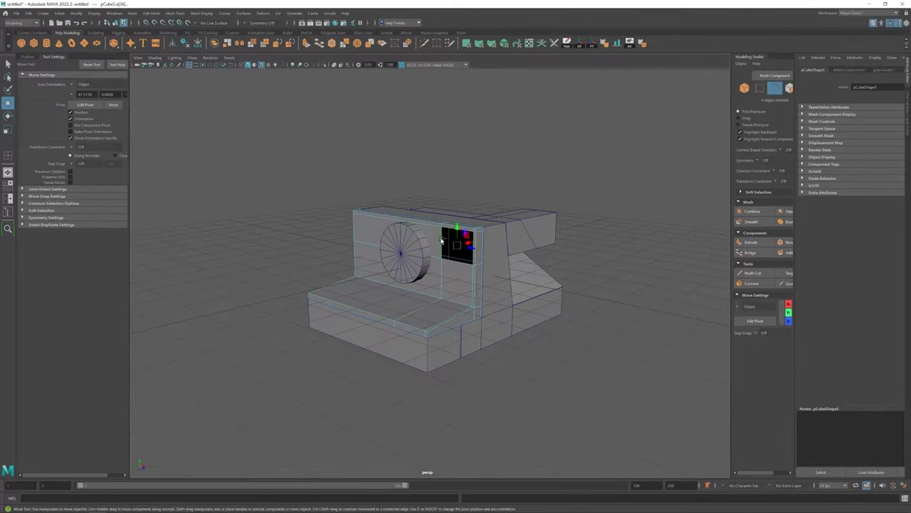
{"action": "mouse_move", "coordinate": [441, 242]}
{"action": "left_mouse_down", "text": "shift"}
{"action": "mouse_move", "coordinate": [470, 244]}
{"action": "mouse_move", "coordinate": [439, 289]}
{"action": "left_mouse_up", "text": "shift"}
Select the small cylinder's front face to size it as a button.
{"action": "left_click", "coordinate": [438, 289]}
{"action": "key", "text": "F11"}
{"action": "left_click", "coordinate": [425, 253]}
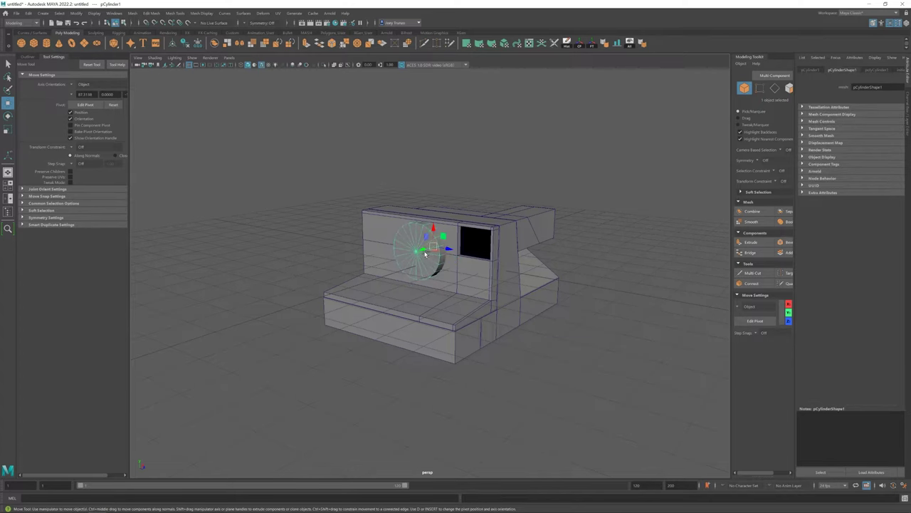
{"action": "mouse_move", "coordinate": [461, 288]}
{"action": "left_mouse_down", "text": "alt"}
{"action": "mouse_move", "coordinate": [476, 249]}
{"action": "mouse_move", "coordinate": [427, 264]}
{"action": "mouse_move", "coordinate": [421, 287]}
{"action": "mouse_move", "coordinate": [456, 292]}
{"action": "left_mouse_up", "text": "alt"}
Select the small cylinder beside the lens and inspect it from several angles.
{"action": "key", "text": "w"}
{"action": "scroll", "coordinate": [421, 287], "scroll_direction": "down", "scroll_amount": 3}
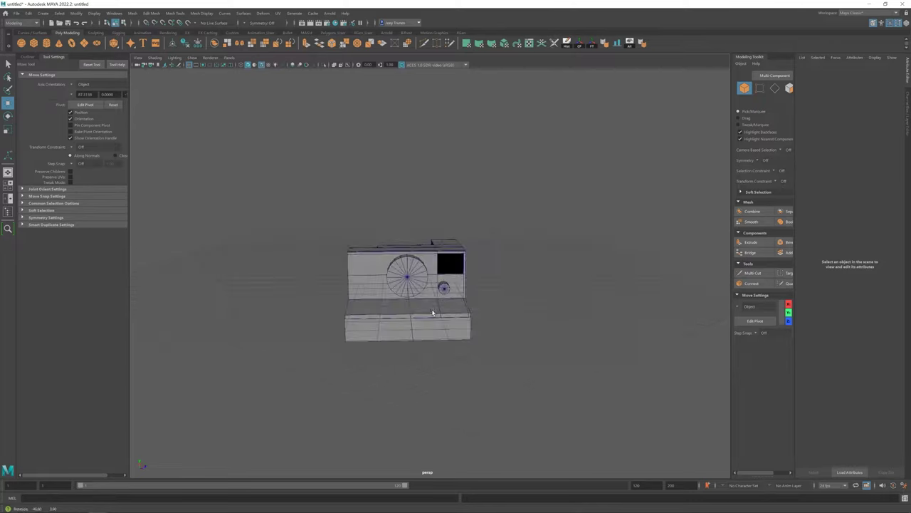
{"action": "left_click", "coordinate": [444, 288]}
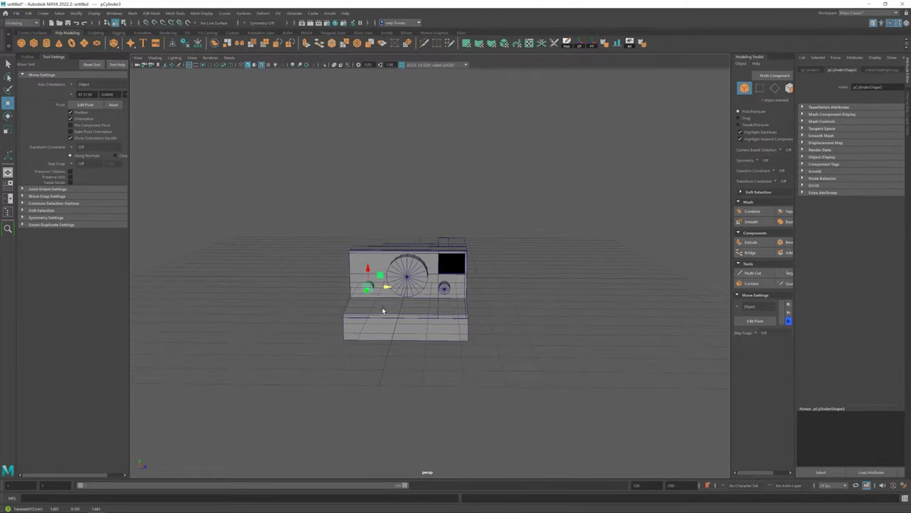
{"action": "scroll", "coordinate": [382, 310], "scroll_direction": "up", "scroll_amount": 5}
{"action": "mouse_move", "coordinate": [383, 310]}
{"action": "left_mouse_down", "text": "alt"}
{"action": "mouse_move", "coordinate": [514, 280]}
{"action": "mouse_move", "coordinate": [533, 265]}
{"action": "left_mouse_up", "text": "alt"}
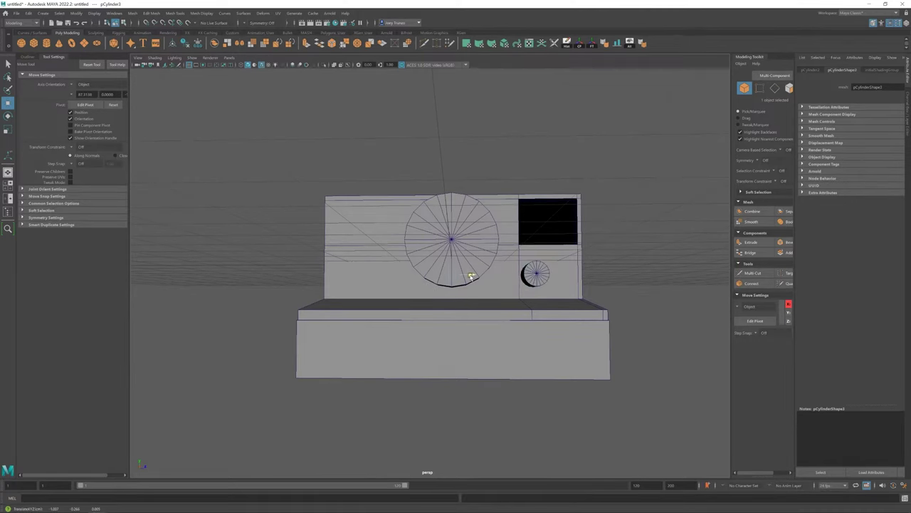
{"action": "left_click_drag", "start_coordinate": [386, 274], "coordinate": [428, 285], "text": "alt"}
{"action": "scroll", "coordinate": [494, 317], "scroll_direction": "down", "scroll_amount": 3}
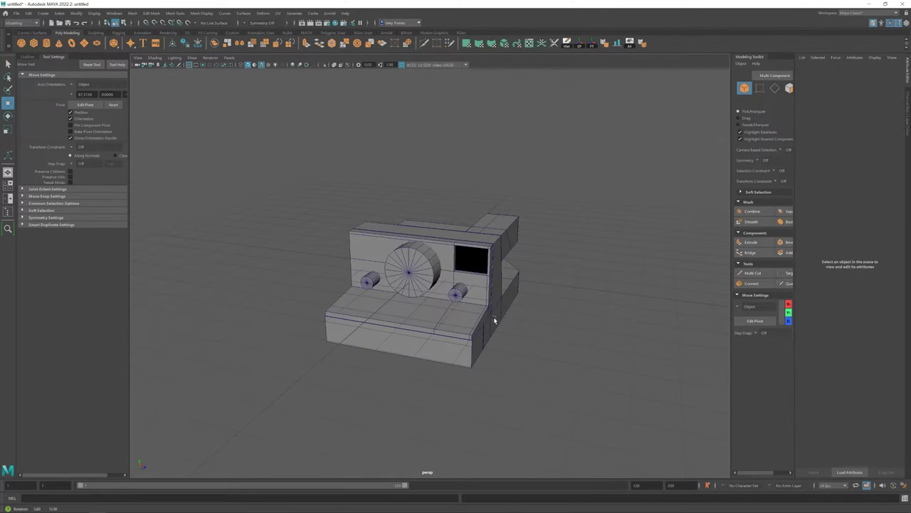
{"action": "left_click_drag", "start_coordinate": [494, 318], "coordinate": [306, 199]}
{"action": "mouse_move", "coordinate": [427, 299]}
{"action": "left_mouse_down", "text": "alt"}
{"action": "mouse_move", "coordinate": [481, 355]}
{"action": "mouse_move", "coordinate": [499, 335]}
{"action": "mouse_move", "coordinate": [541, 213]}
{"action": "left_mouse_up", "text": "alt"}
Select the large front lens cylinder, then undo and redo the last change.
{"action": "left_click", "coordinate": [561, 184]}
{"action": "mouse_move", "coordinate": [561, 185]}
{"action": "left_mouse_down", "text": "alt"}
{"action": "mouse_move", "coordinate": [548, 344]}
{"action": "mouse_move", "coordinate": [442, 285]}
{"action": "left_mouse_up", "text": "alt"}
{"action": "left_click", "coordinate": [418, 243]}
{"action": "key", "text": "ctrl+z"}
{"action": "key", "text": "ctrl+z"}
{"action": "key", "text": "ctrl+z"}
{"action": "key", "text": "ctrl+z"}
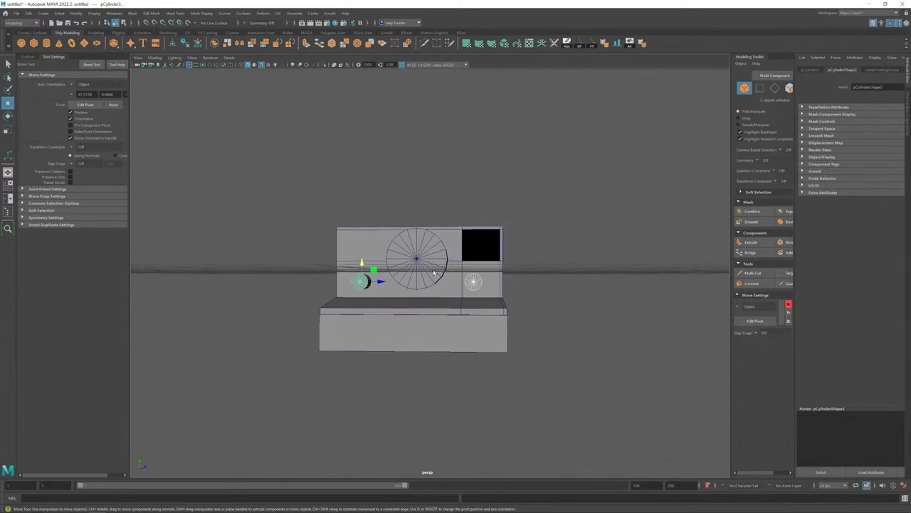
{"action": "key", "text": "shift+z"}
{"action": "key", "text": "shift+z"}
{"action": "key", "text": "shift+z"}
{"action": "key", "text": "shift+z"}
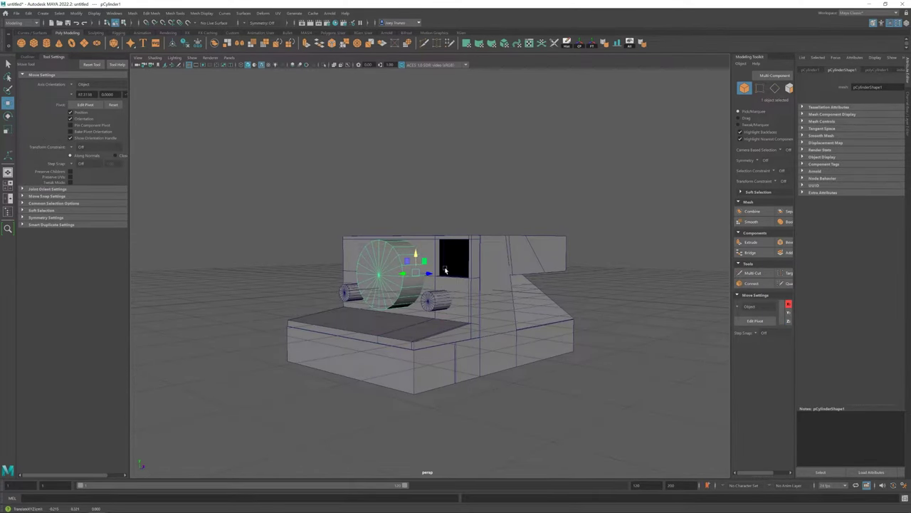
{"action": "left_click_drag", "start_coordinate": [445, 269], "coordinate": [453, 288], "text": "alt"}
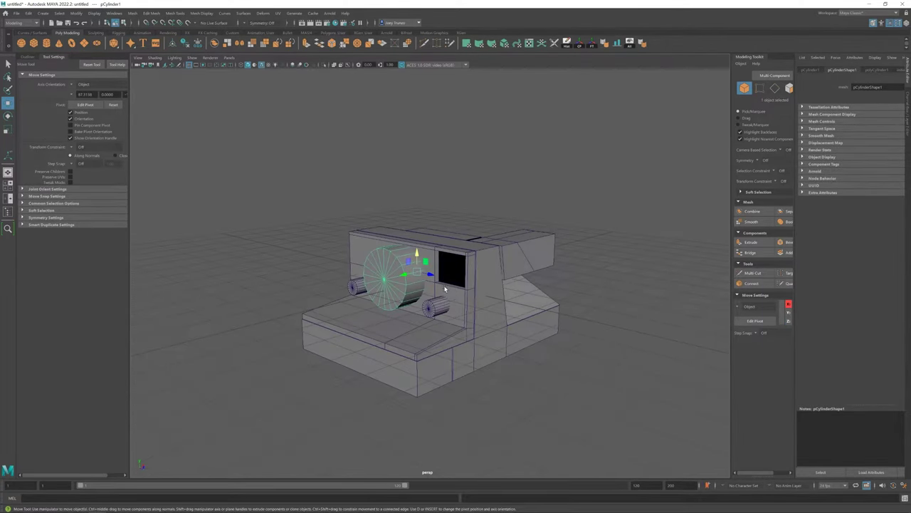
Undo the last 17 modelling edits on the camera body.
{"action": "key", "text": "ctrl+z"}
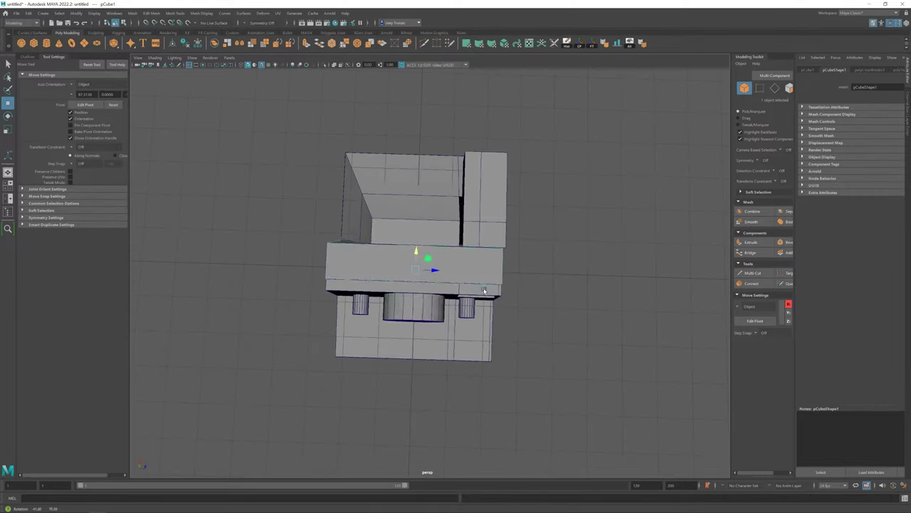
{"action": "key", "text": "ctrl+z"}
{"action": "key", "text": "ctrl+z"}
{"action": "key", "text": "ctrl+z"}
{"action": "key", "text": "ctrl+z"}
{"action": "key", "text": "ctrl+z"}
{"action": "key", "text": "r"}
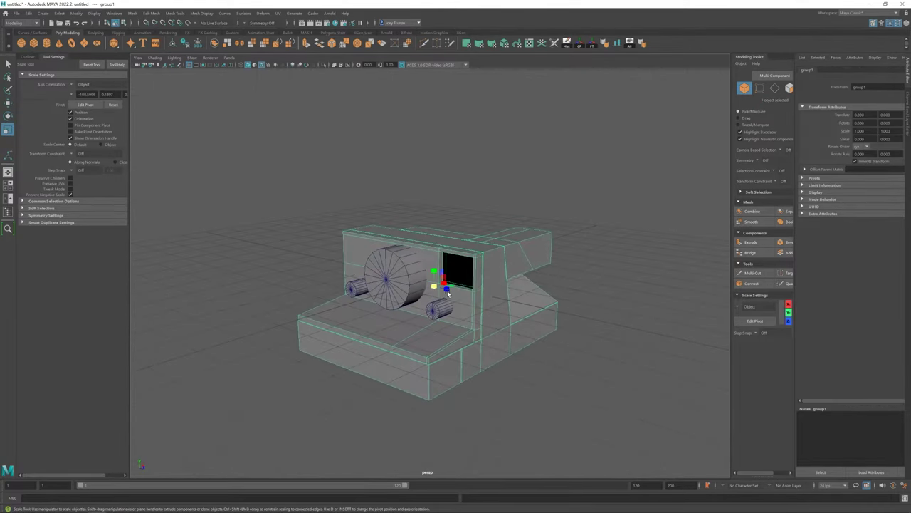
{"action": "key", "text": "ctrl+z"}
{"action": "key", "text": "ctrl+z"}
{"action": "key", "text": "ctrl+z"}
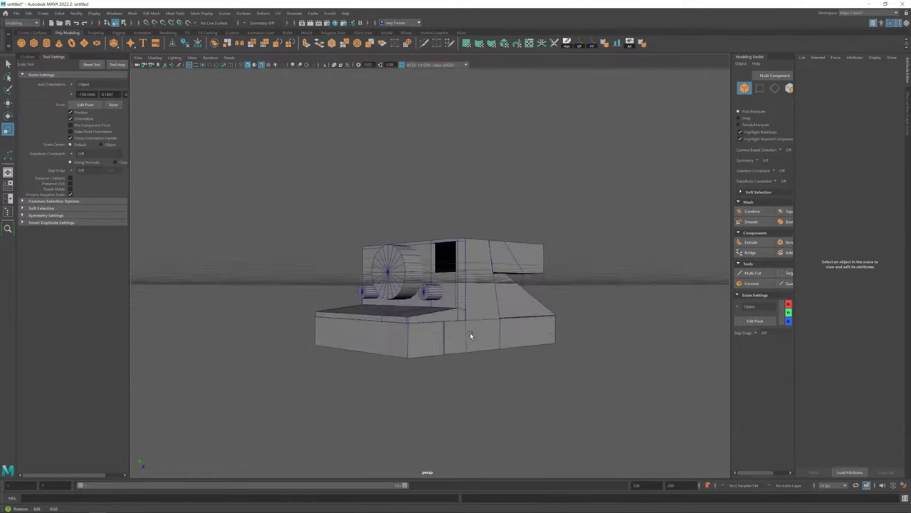
{"action": "key", "text": "ctrl+z"}
{"action": "key", "text": "ctrl+z"}
{"action": "key", "text": "ctrl+z"}
{"action": "key", "text": "ctrl+z"}
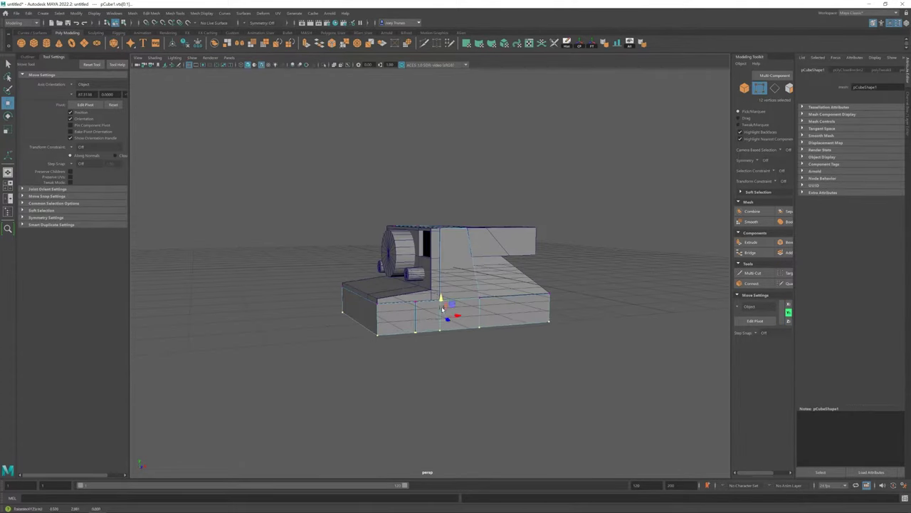
{"action": "key", "text": "ctrl+z"}
{"action": "key", "text": "ctrl+z"}
{"action": "key", "text": "ctrl+z"}
{"action": "key", "text": "ctrl+z"}
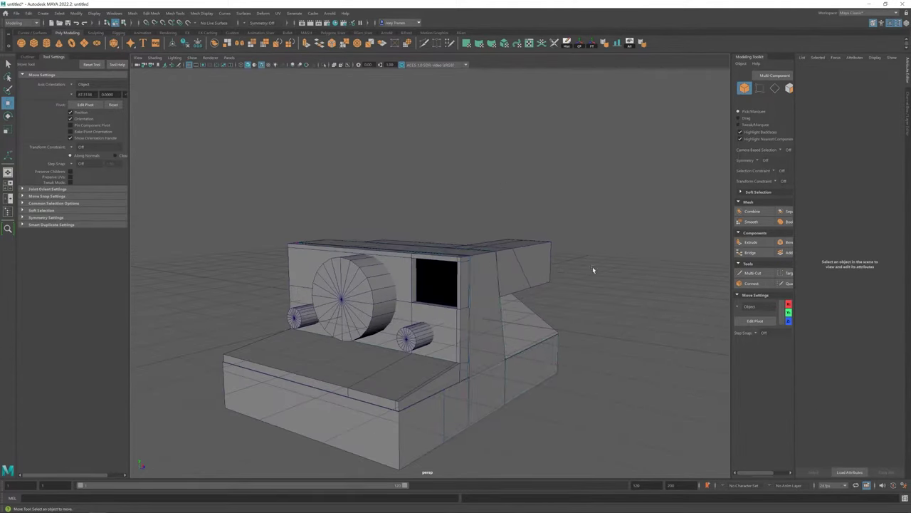
{"action": "key", "text": "ctrl+z"}
{"action": "key", "text": "ctrl+z"}
{"action": "key", "text": "ctrl+z"}
{"action": "key", "text": "ctrl+z"}
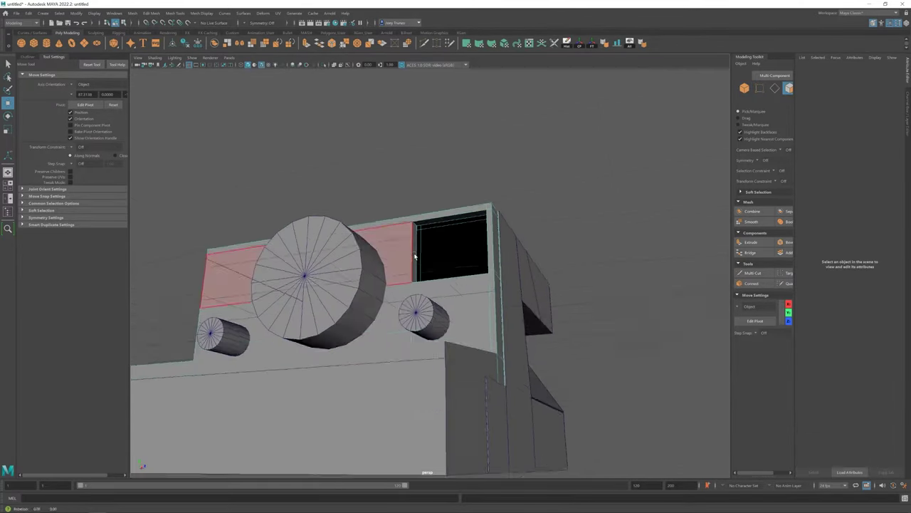
{"action": "key", "text": "ctrl+z"}
{"action": "key", "text": "ctrl+z"}
{"action": "key", "text": "ctrl+z"}
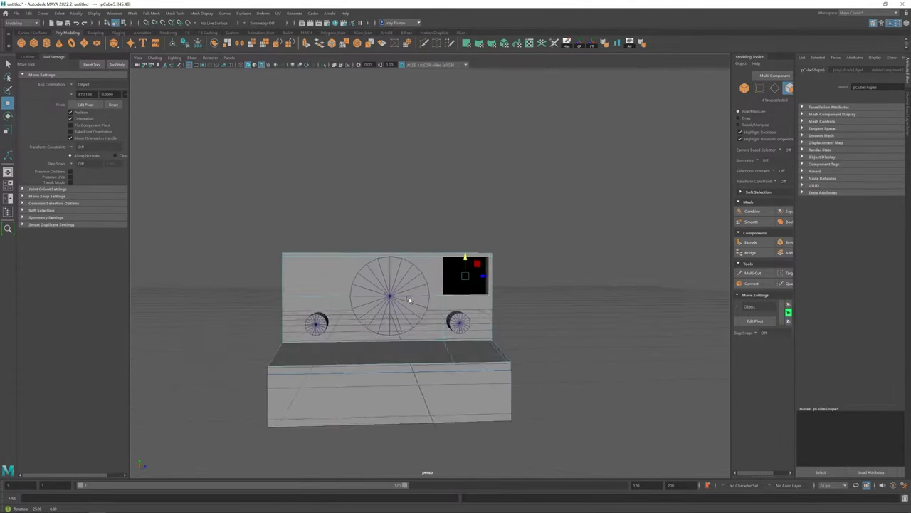
{"action": "key", "text": "ctrl+z"}
{"action": "key", "text": "ctrl+z"}
{"action": "key", "text": "ctrl+z"}
{"action": "key", "text": "ctrl+z"}
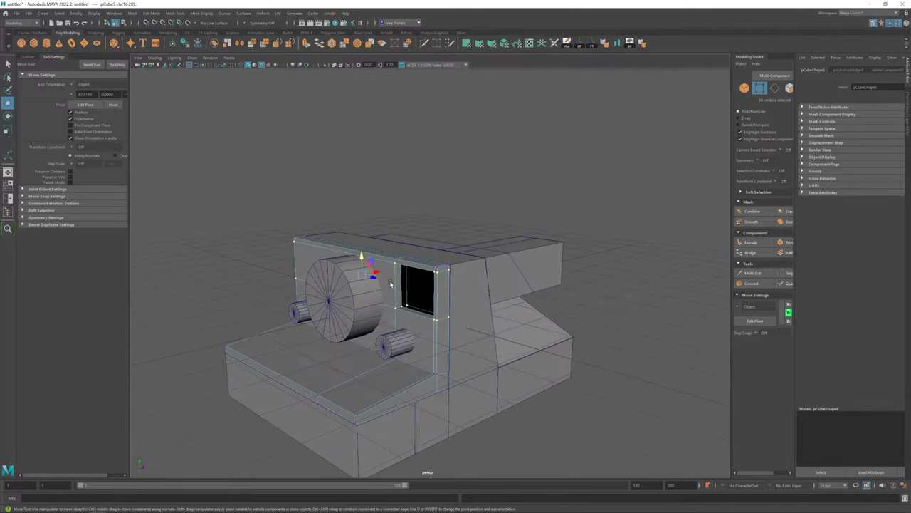
{"action": "key", "text": "ctrl+z"}
{"action": "key", "text": "ctrl+z"}
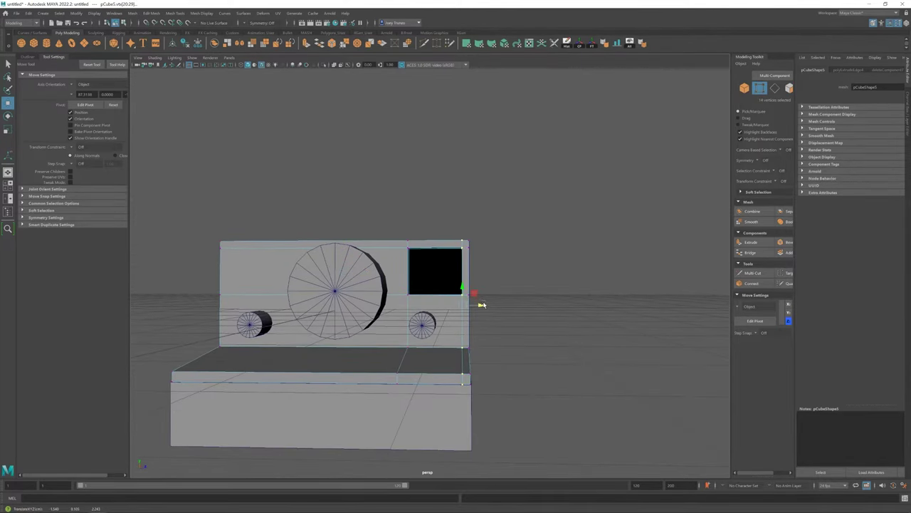
{"action": "key", "text": "ctrl+z"}
{"action": "key", "text": "ctrl+z"}
{"action": "key", "text": "ctrl+z"}
{"action": "key", "text": "ctrl+z"}
{"action": "key", "text": "ctrl+z"}
{"action": "key", "text": "ctrl+z"}
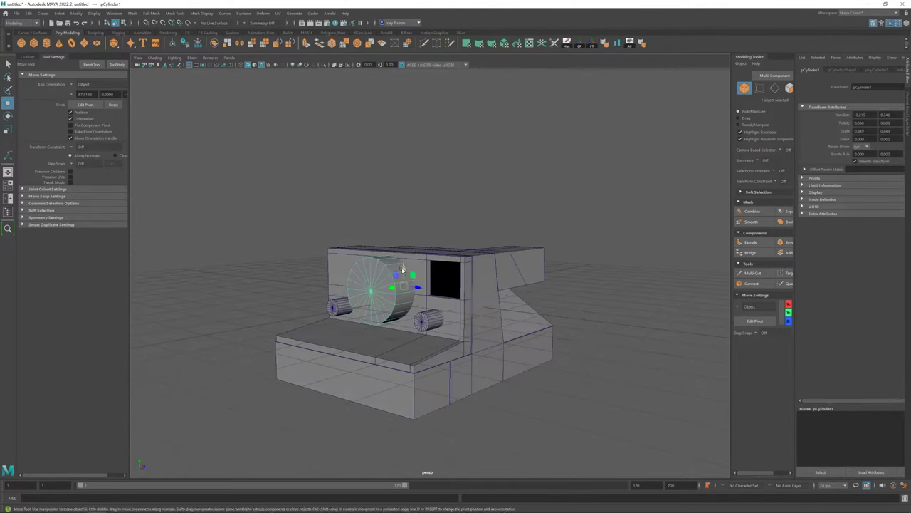
{"action": "key", "text": "ctrl+z"}
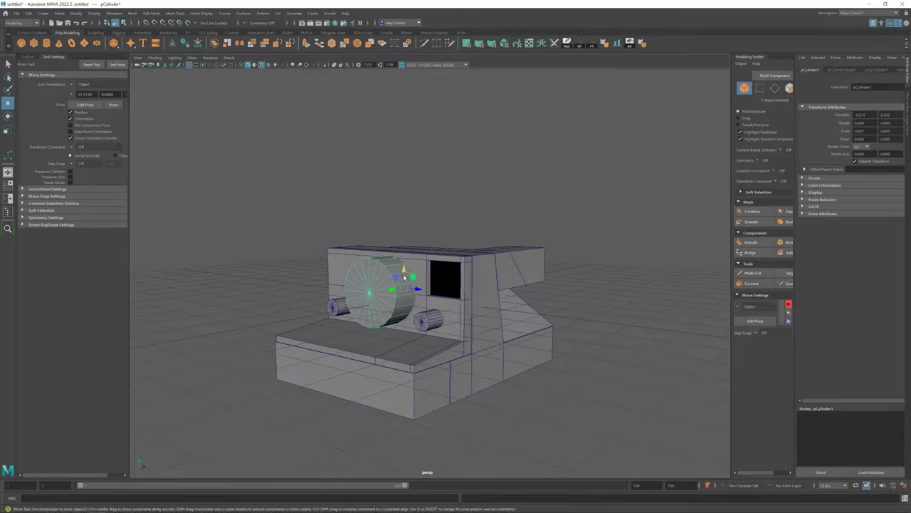
{"action": "key", "text": "ctrl+z"}
{"action": "key", "text": "ctrl+z"}
{"action": "key", "text": "ctrl+z"}
{"action": "key", "text": "ctrl+z"}
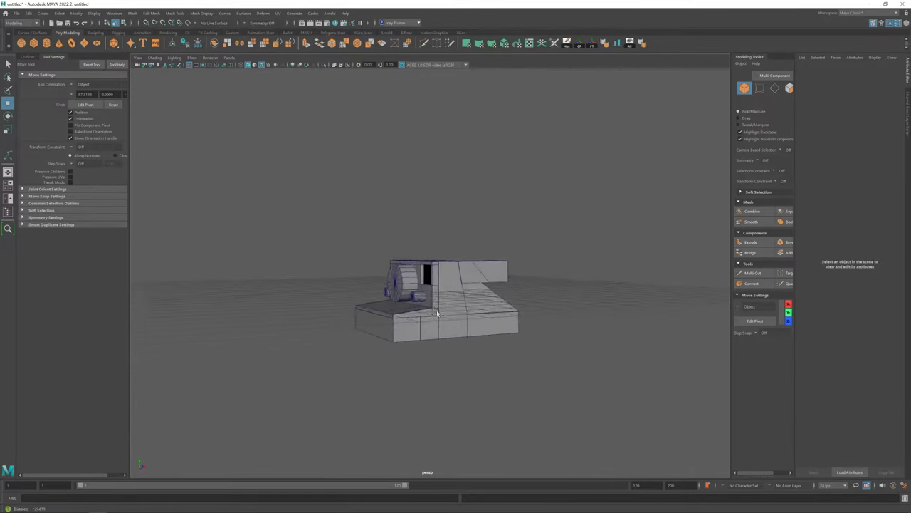
{"action": "key", "text": "ctrl+z"}
{"action": "key", "text": "ctrl+z"}
{"action": "key", "text": "ctrl+z"}
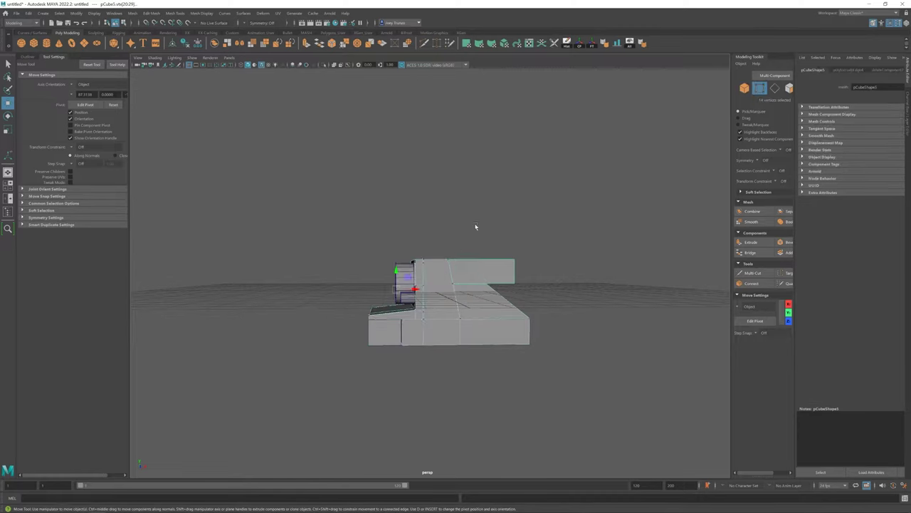
{"action": "key", "text": "ctrl+z"}
{"action": "key", "text": "ctrl+z"}
{"action": "key", "text": "ctrl+z"}
{"action": "key", "text": "ctrl+z"}
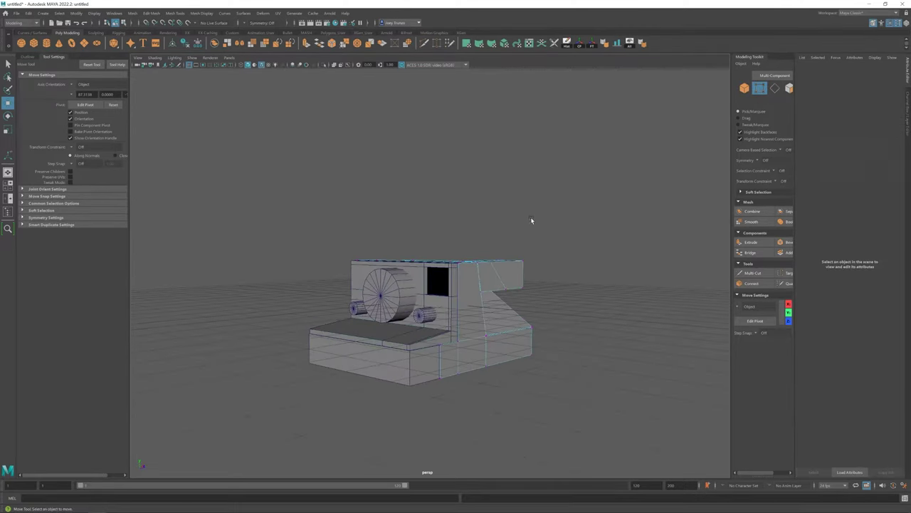
{"action": "key", "text": "ctrl+z"}
{"action": "key", "text": "ctrl+z"}
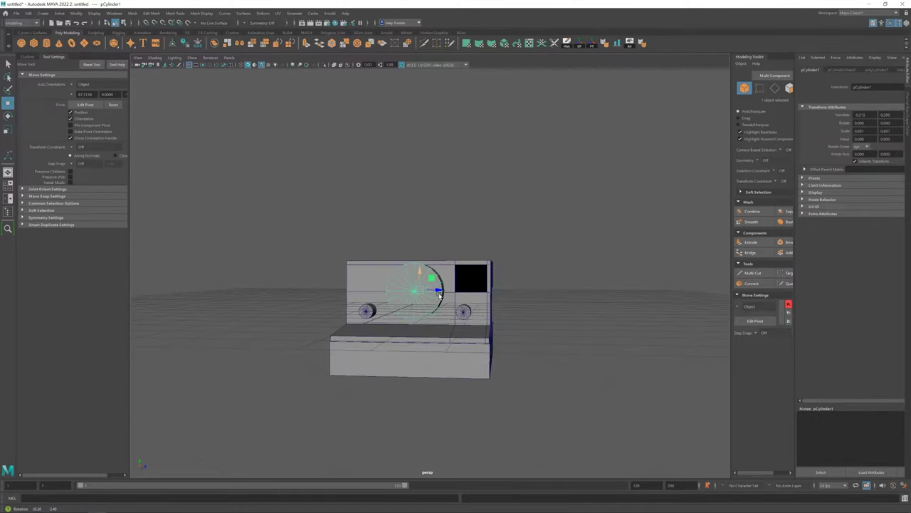
{"action": "key", "text": "ctrl+z"}
{"action": "key", "text": "ctrl+z"}
{"action": "key", "text": "ctrl+z"}
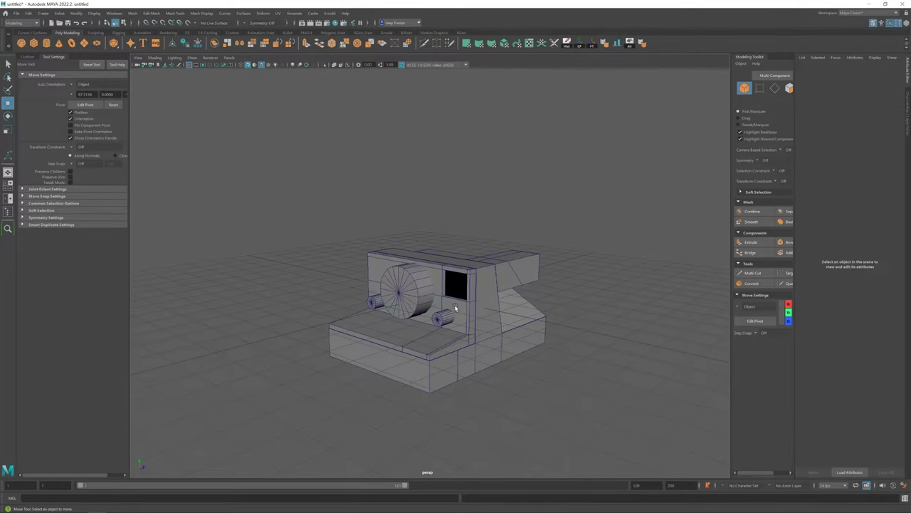
Flatten the top vertex row of the body block so it lines up evenly.
{"action": "left_click_drag", "start_coordinate": [428, 247], "coordinate": [482, 187], "text": "alt"}
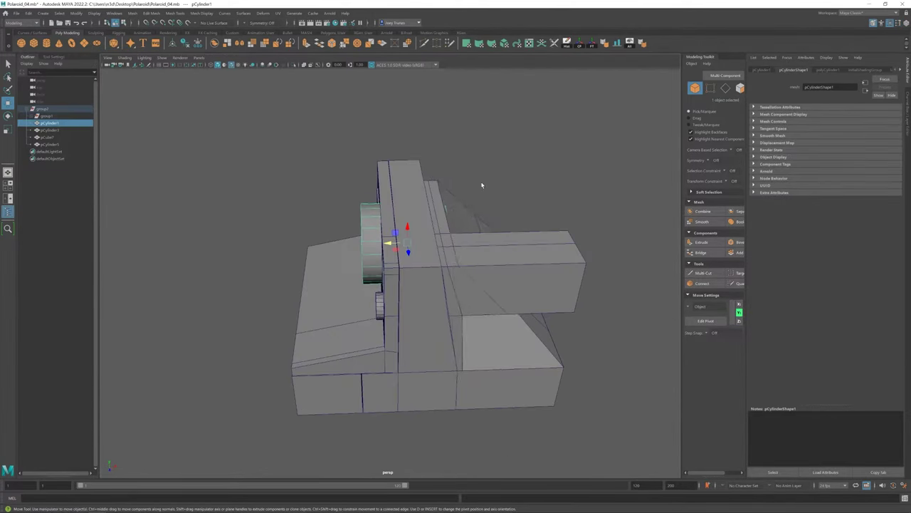
{"action": "mouse_move", "coordinate": [413, 245]}
{"action": "left_mouse_down", "text": "alt"}
{"action": "mouse_move", "coordinate": [508, 142]}
{"action": "mouse_move", "coordinate": [482, 264]}
{"action": "mouse_move", "coordinate": [449, 255]}
{"action": "left_mouse_up", "text": "alt"}
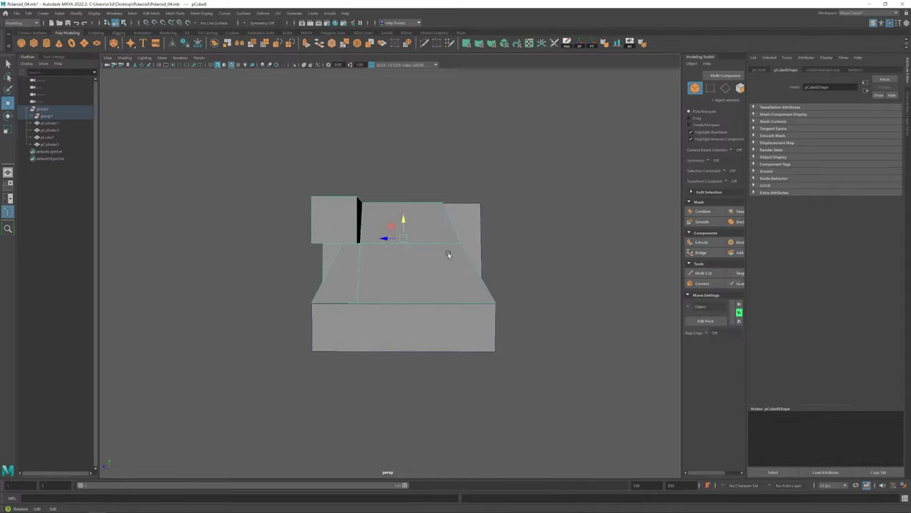
{"action": "key", "text": "F9"}
{"action": "left_click_drag", "start_coordinate": [588, 247], "coordinate": [475, 281], "text": "alt"}
{"action": "scroll", "coordinate": [432, 247], "scroll_direction": "down", "scroll_amount": 5}
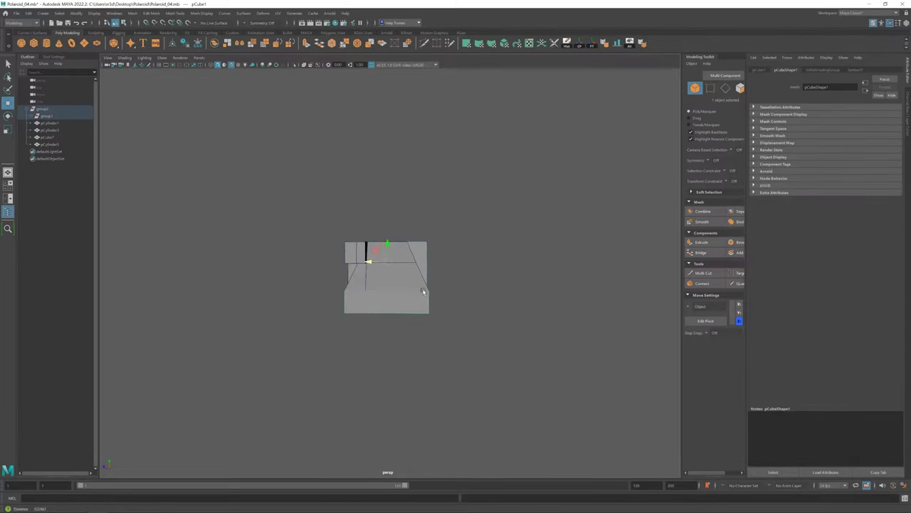
{"action": "key", "text": "w"}
{"action": "left_click_drag", "start_coordinate": [367, 231], "coordinate": [399, 247]}
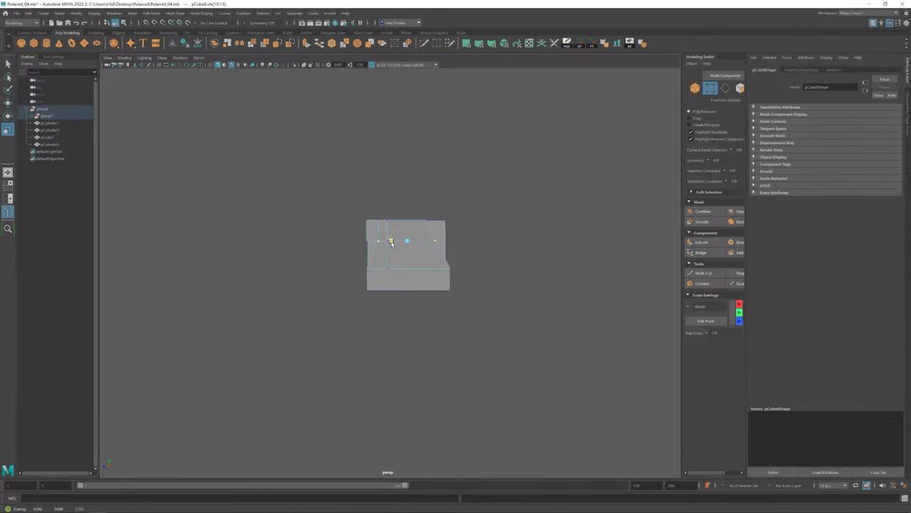
{"action": "key", "text": "F8"}
{"action": "left_click", "coordinate": [471, 257]}
Select the slanted rear body piece from behind the camera.
{"action": "mouse_move", "coordinate": [456, 254]}
{"action": "left_mouse_down", "text": "alt"}
{"action": "mouse_move", "coordinate": [539, 294]}
{"action": "mouse_move", "coordinate": [572, 336]}
{"action": "mouse_move", "coordinate": [459, 337]}
{"action": "left_mouse_up", "text": "alt"}
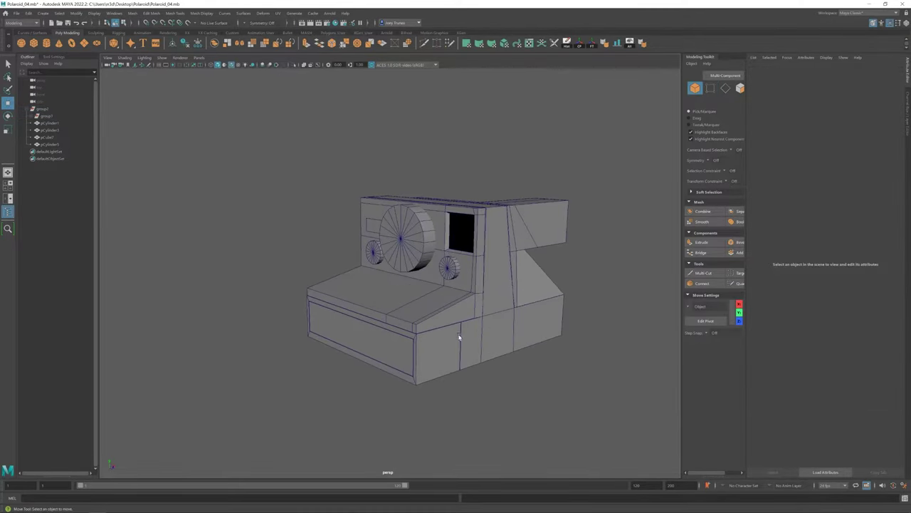
{"action": "left_click_drag", "start_coordinate": [248, 275], "coordinate": [427, 299], "text": "alt"}
{"action": "left_click", "coordinate": [401, 244]}
{"action": "mouse_move", "coordinate": [401, 245]}
{"action": "left_mouse_down", "text": "alt"}
{"action": "mouse_move", "coordinate": [393, 255]}
{"action": "mouse_move", "coordinate": [407, 295]}
{"action": "mouse_move", "coordinate": [519, 335]}
{"action": "mouse_move", "coordinate": [519, 305]}
{"action": "mouse_move", "coordinate": [240, 139]}
{"action": "left_mouse_up", "text": "alt"}
Bevel the two selected body edges with 2 segments, then view the rear base ledge.
{"action": "key", "text": "F10"}
{"action": "key", "text": "ctrl+b"}
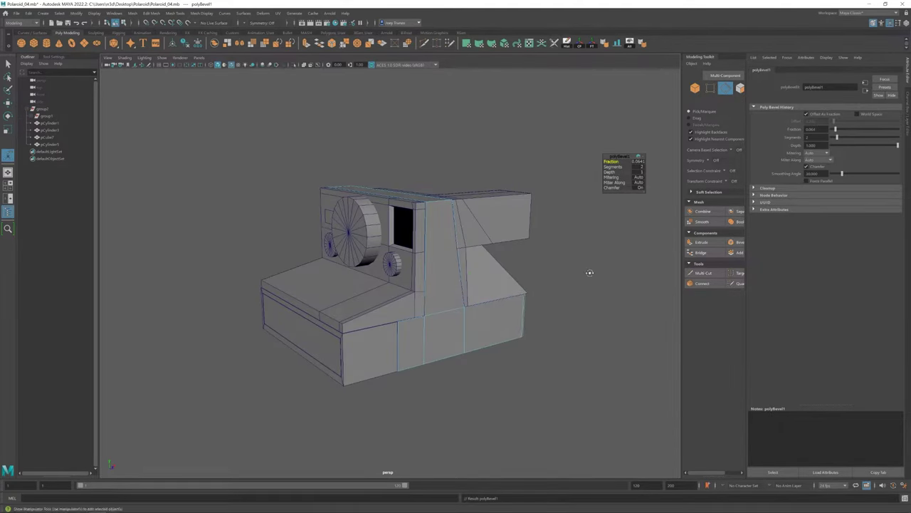
{"action": "left_click_drag", "start_coordinate": [590, 272], "coordinate": [837, 130], "text": "alt"}
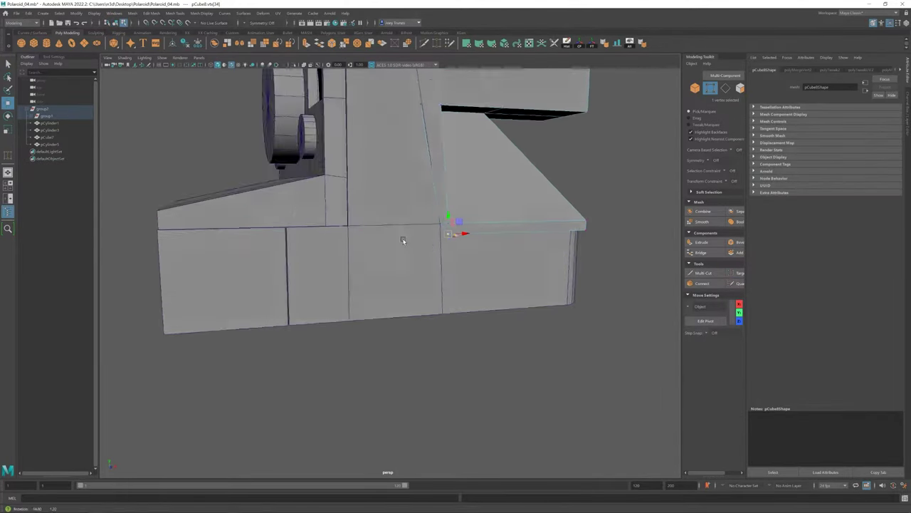
{"action": "mouse_move", "coordinate": [373, 222]}
{"action": "left_mouse_down", "text": "alt"}
{"action": "mouse_move", "coordinate": [466, 259]}
{"action": "mouse_move", "coordinate": [411, 232]}
{"action": "left_mouse_up", "text": "alt"}
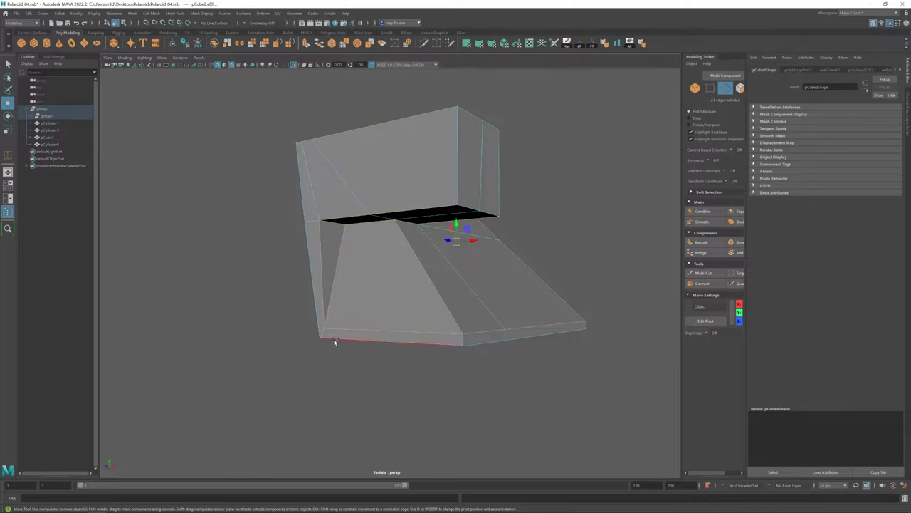
Bevel the slanted rear part's edges with fraction 0.423 and 2 segments.
{"action": "left_click_drag", "start_coordinate": [334, 342], "coordinate": [465, 333], "text": "alt"}
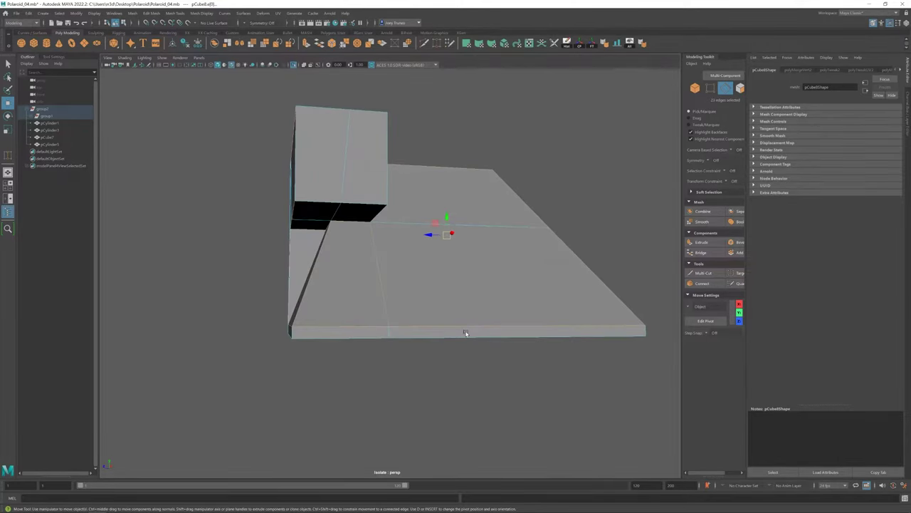
{"action": "mouse_move", "coordinate": [551, 303]}
{"action": "left_mouse_down", "text": "alt"}
{"action": "mouse_move", "coordinate": [219, 351]}
{"action": "mouse_move", "coordinate": [431, 195]}
{"action": "mouse_move", "coordinate": [399, 250]}
{"action": "mouse_move", "coordinate": [353, 253]}
{"action": "left_mouse_up", "text": "alt"}
{"action": "mouse_move", "coordinate": [526, 392]}
{"action": "left_mouse_down", "text": "alt"}
{"action": "mouse_move", "coordinate": [464, 230]}
{"action": "mouse_move", "coordinate": [311, 240]}
{"action": "left_mouse_up", "text": "alt"}
{"action": "key", "text": "t"}
{"action": "left_click", "coordinate": [146, 13]}
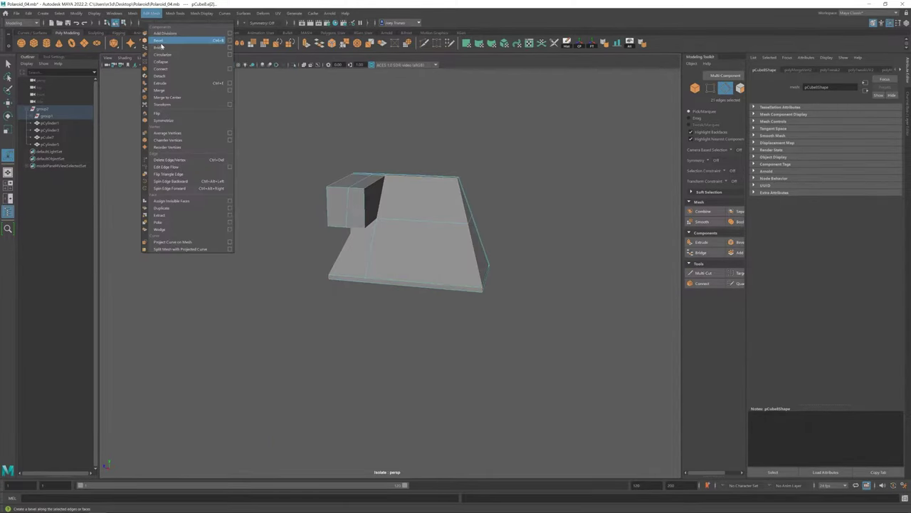
{"action": "left_click", "coordinate": [160, 36]}
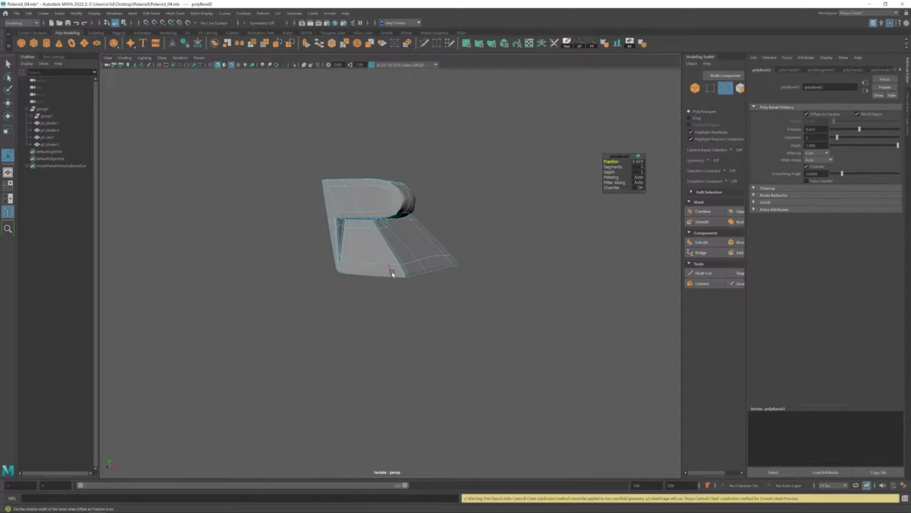
{"action": "left_click_drag", "start_coordinate": [392, 266], "coordinate": [373, 265], "text": "alt"}
Weld the two stray vertices onto their inner-corner target vertices.
{"action": "key", "text": "w"}
{"action": "right_click_drag", "start_coordinate": [306, 289], "coordinate": [335, 267]}
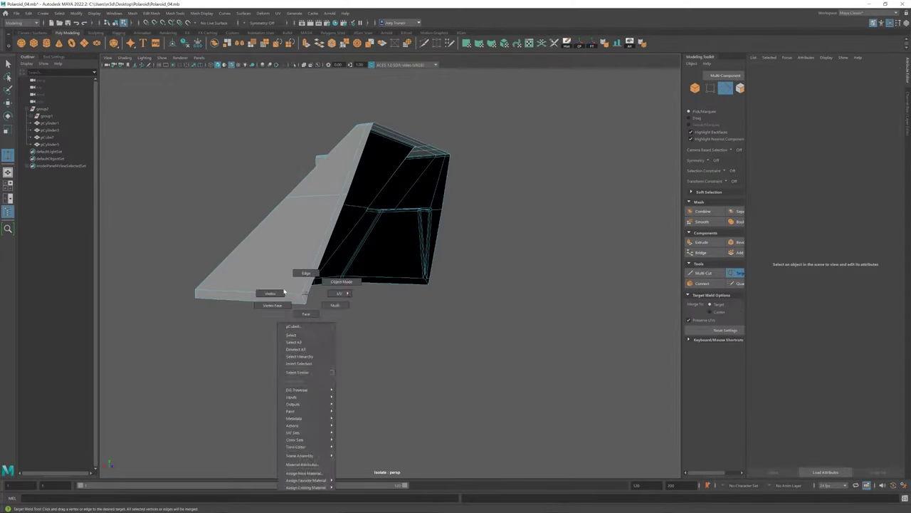
{"action": "left_click_drag", "start_coordinate": [335, 267], "coordinate": [398, 214], "text": "alt"}
{"action": "scroll", "coordinate": [399, 214], "scroll_direction": "up", "scroll_amount": 5}
{"action": "mouse_move", "coordinate": [447, 163]}
{"action": "left_mouse_down", "text": "alt"}
{"action": "mouse_move", "coordinate": [461, 160]}
{"action": "mouse_move", "coordinate": [443, 173]}
{"action": "mouse_move", "coordinate": [456, 329]}
{"action": "left_mouse_up", "text": "alt"}
{"action": "left_click", "coordinate": [373, 319]}
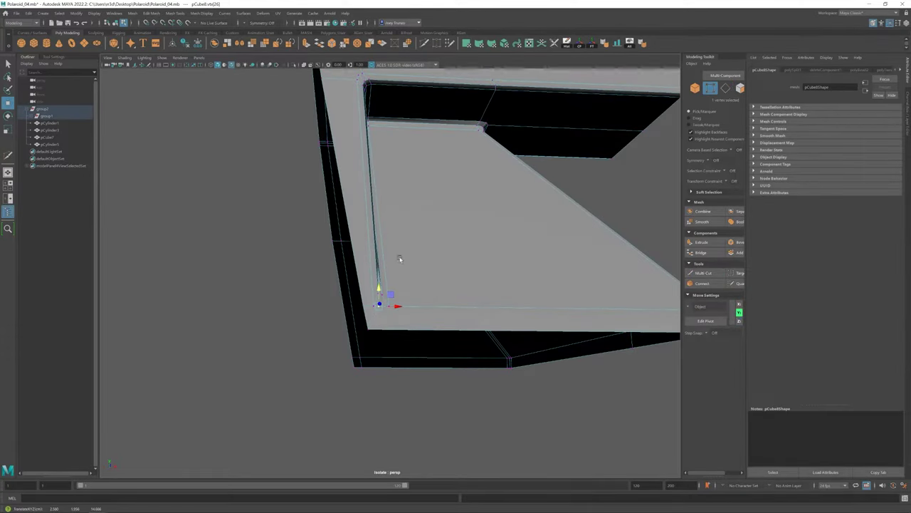
{"action": "right_click_drag", "start_coordinate": [400, 259], "coordinate": [356, 270], "text": "shift"}
{"action": "left_click_drag", "start_coordinate": [356, 271], "coordinate": [314, 284], "text": "alt"}
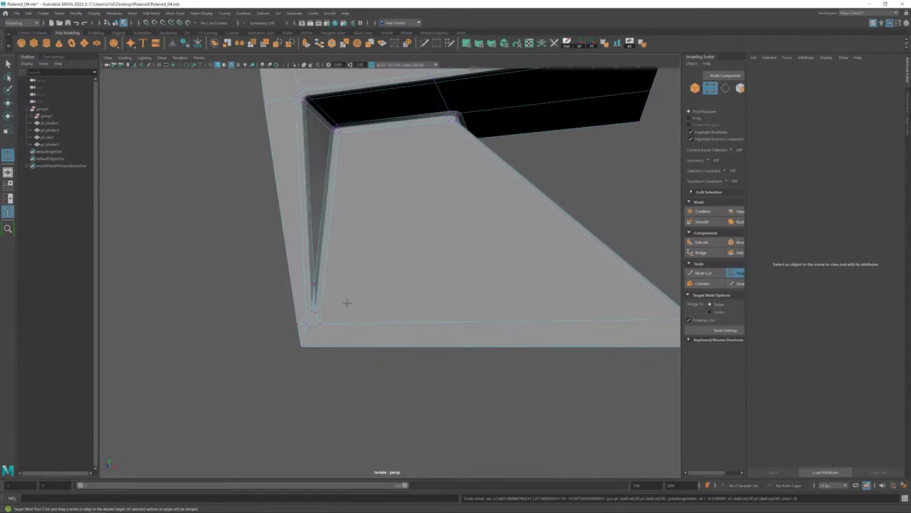
{"action": "left_click_drag", "start_coordinate": [468, 325], "coordinate": [346, 195], "text": "alt"}
{"action": "left_click", "coordinate": [174, 13]}
Select the slanted rear body piece and frame it for editing.
{"action": "left_click", "coordinate": [189, 71]}
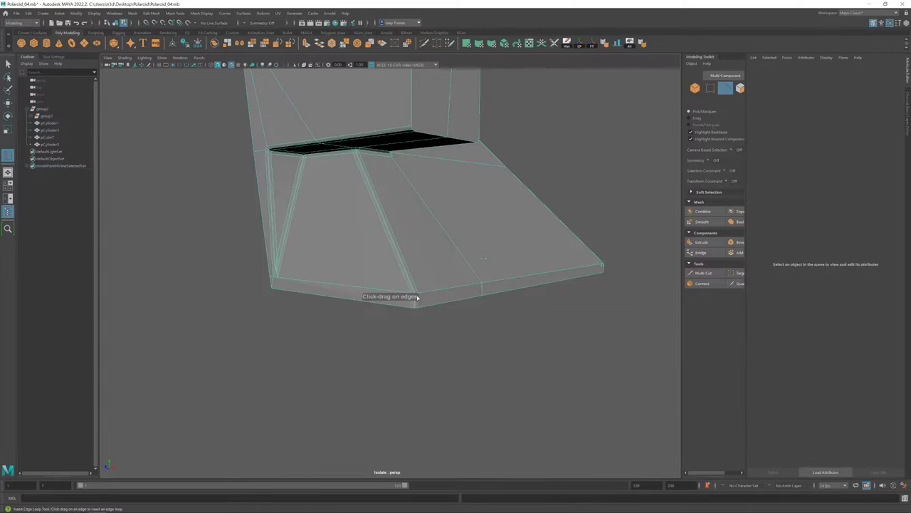
{"action": "right_click_drag", "start_coordinate": [417, 297], "coordinate": [441, 292], "text": "shift"}
{"action": "left_click_drag", "start_coordinate": [441, 292], "coordinate": [482, 287], "text": "alt"}
{"action": "key", "text": "w"}
{"action": "mouse_move", "coordinate": [290, 283]}
{"action": "left_mouse_down", "text": "alt"}
{"action": "mouse_move", "coordinate": [542, 225]}
{"action": "mouse_move", "coordinate": [332, 311]}
{"action": "mouse_move", "coordinate": [373, 292]}
{"action": "left_mouse_up", "text": "alt"}
{"action": "left_click", "coordinate": [460, 281]}
{"action": "key", "text": "f"}
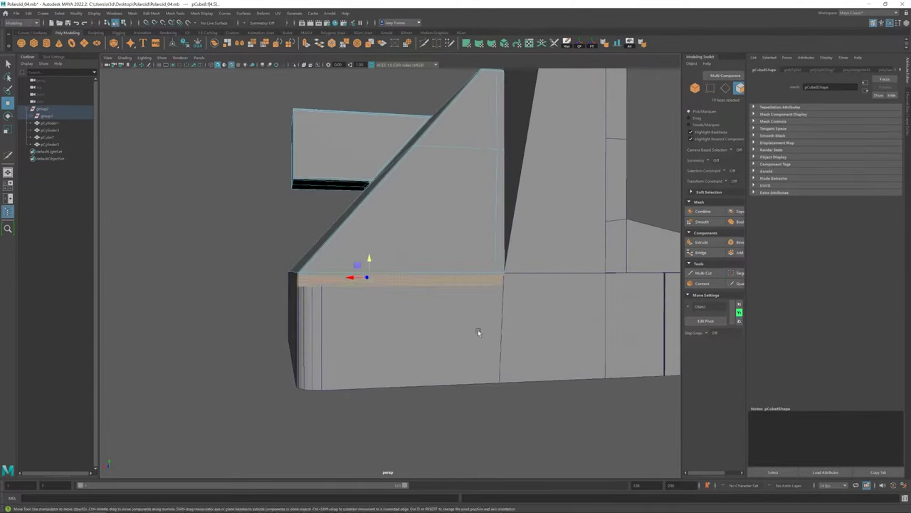
{"action": "mouse_move", "coordinate": [479, 332]}
{"action": "left_mouse_down", "text": "alt"}
{"action": "mouse_move", "coordinate": [399, 270]}
{"action": "mouse_move", "coordinate": [468, 296]}
{"action": "mouse_move", "coordinate": [520, 212]}
{"action": "left_mouse_up", "text": "alt"}
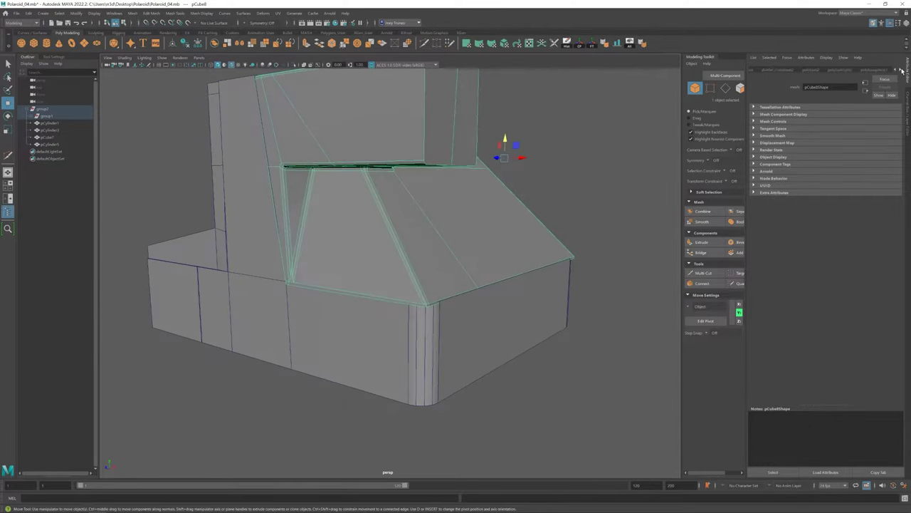
Widen the rear piece's rounded bevel by raising the polyBevel2 Fraction.
{"action": "left_click", "coordinate": [900, 70]}
{"action": "scroll", "coordinate": [468, 248], "scroll_direction": "down", "scroll_amount": 5}
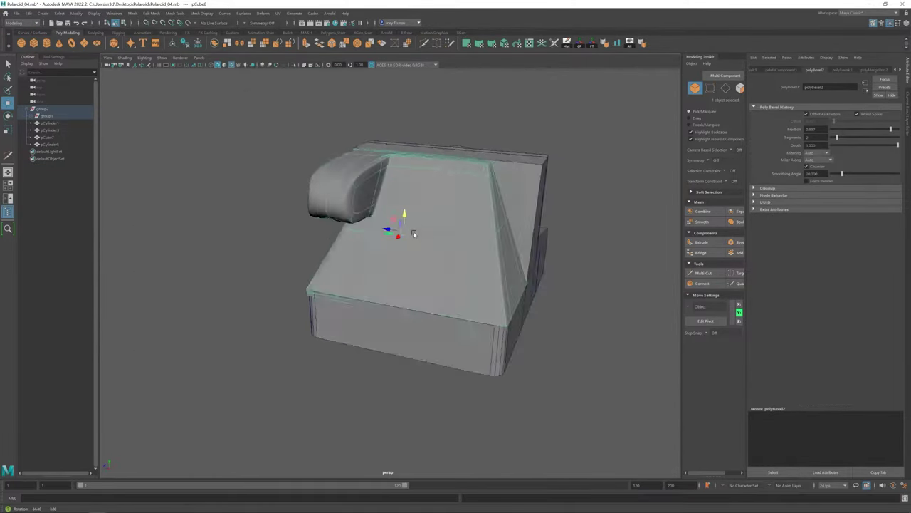
{"action": "mouse_move", "coordinate": [468, 249]}
{"action": "left_mouse_down", "text": "alt"}
{"action": "mouse_move", "coordinate": [417, 278]}
{"action": "mouse_move", "coordinate": [460, 200]}
{"action": "left_mouse_up", "text": "alt"}
{"action": "key", "text": "ctrl+1"}
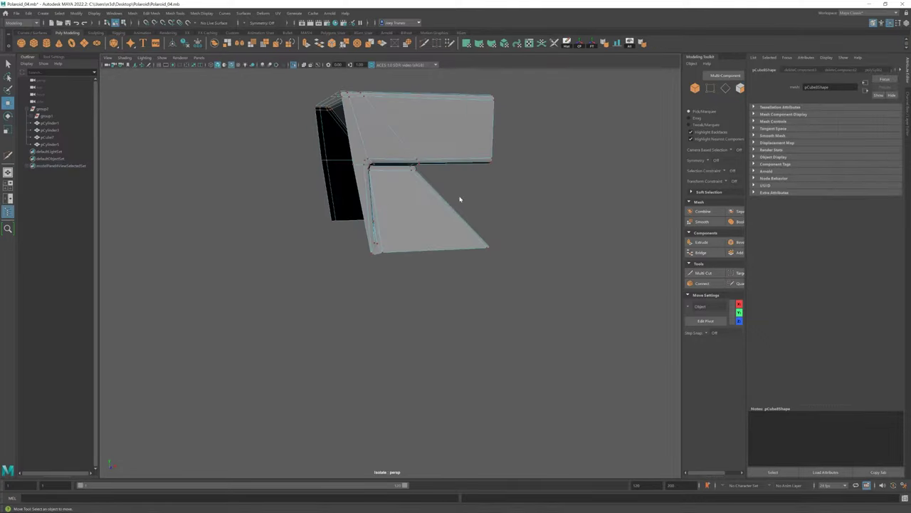
{"action": "key", "text": "ctrl+1"}
{"action": "scroll", "coordinate": [343, 242], "scroll_direction": "down", "scroll_amount": 5}
{"action": "scroll", "coordinate": [407, 244], "scroll_direction": "up", "scroll_amount": 10}
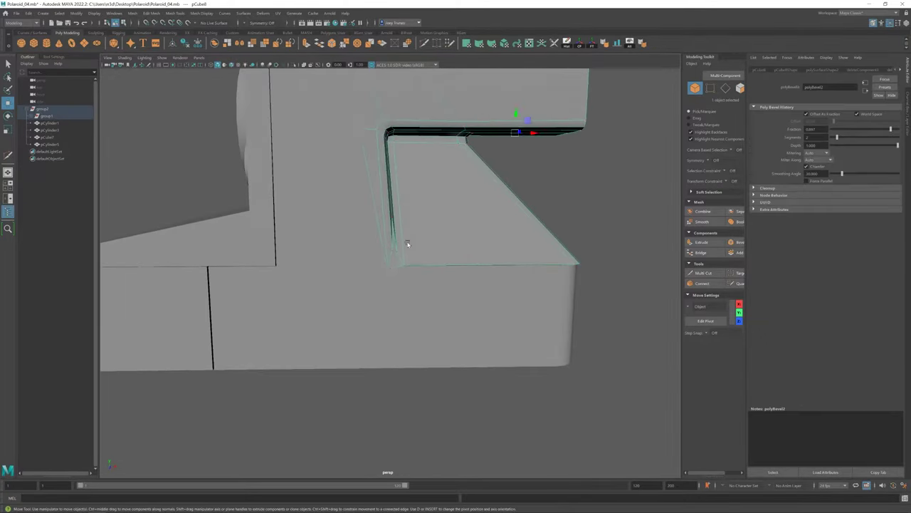
{"action": "scroll", "coordinate": [391, 240], "scroll_direction": "up", "scroll_amount": 3}
{"action": "scroll", "coordinate": [391, 240], "scroll_direction": "down", "scroll_amount": 5}
Pull the rear piece's underside corner vertex into place.
{"action": "mouse_move", "coordinate": [480, 249]}
{"action": "left_mouse_down", "text": "alt"}
{"action": "mouse_move", "coordinate": [336, 232]}
{"action": "mouse_move", "coordinate": [523, 362]}
{"action": "mouse_move", "coordinate": [370, 245]}
{"action": "left_mouse_up", "text": "alt"}
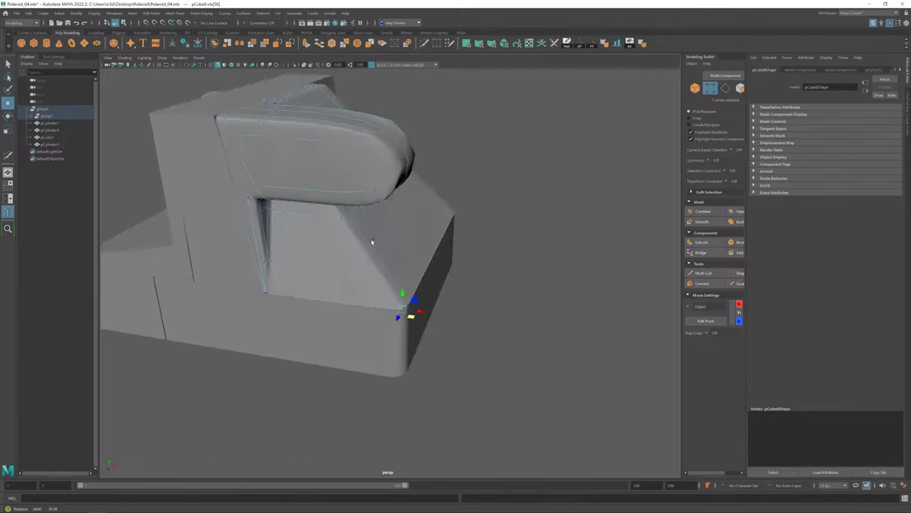
{"action": "scroll", "coordinate": [426, 301], "scroll_direction": "up", "scroll_amount": 5}
{"action": "scroll", "coordinate": [427, 289], "scroll_direction": "down", "scroll_amount": 3}
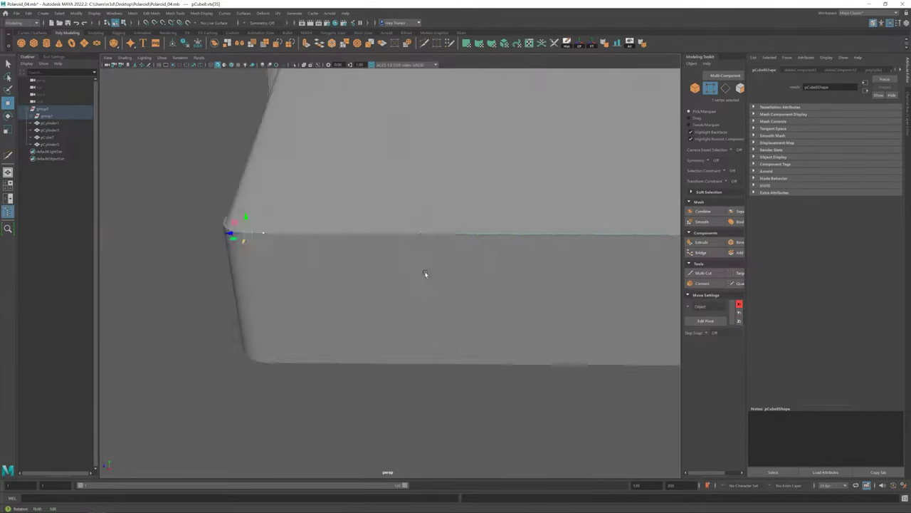
{"action": "mouse_move", "coordinate": [425, 273]}
{"action": "left_mouse_down", "text": "alt"}
{"action": "mouse_move", "coordinate": [372, 309]}
{"action": "mouse_move", "coordinate": [356, 266]}
{"action": "left_mouse_up", "text": "alt"}
{"action": "scroll", "coordinate": [357, 267], "scroll_direction": "down", "scroll_amount": 2}
{"action": "mouse_move", "coordinate": [415, 147]}
{"action": "left_mouse_down"}
{"action": "mouse_move", "coordinate": [388, 165]}
{"action": "mouse_move", "coordinate": [477, 362]}
{"action": "left_mouse_up"}
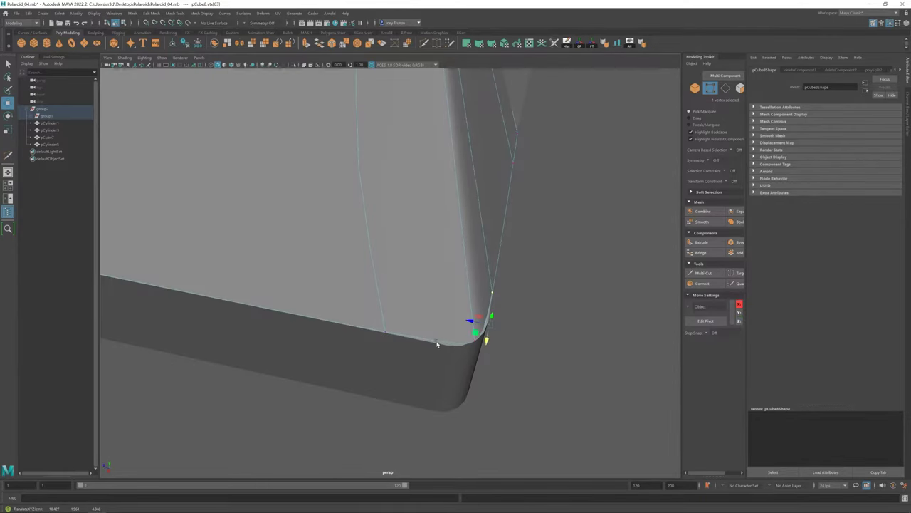
{"action": "mouse_move", "coordinate": [413, 357]}
{"action": "left_mouse_down", "text": "alt"}
{"action": "mouse_move", "coordinate": [320, 314]}
{"action": "mouse_move", "coordinate": [351, 264]}
{"action": "mouse_move", "coordinate": [594, 342]}
{"action": "left_mouse_up", "text": "alt"}
{"action": "left_click", "coordinate": [243, 259]}
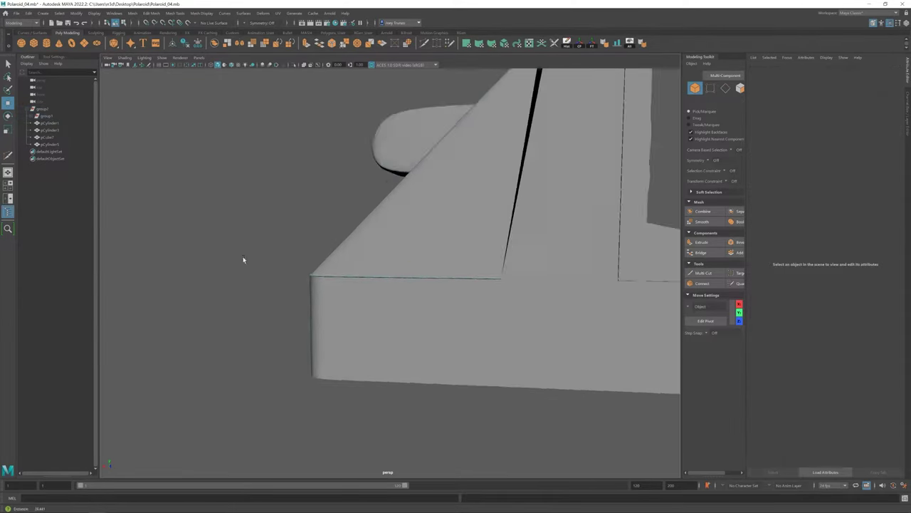
Insert an edge loop into the rear body piece and slide it into position.
{"action": "left_click", "coordinate": [354, 258]}
{"action": "left_click", "coordinate": [201, 13]}
{"action": "left_click", "coordinate": [203, 70]}
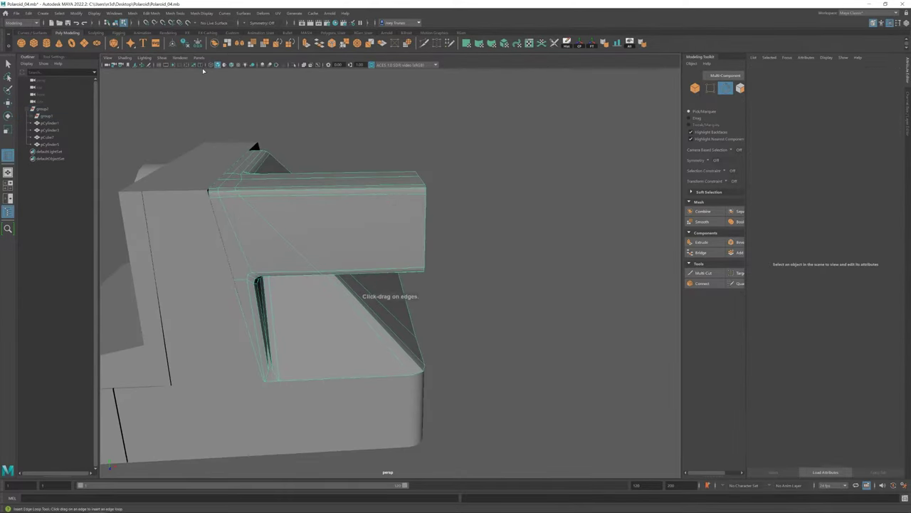
{"action": "left_click", "coordinate": [313, 178]}
{"action": "mouse_move", "coordinate": [391, 197]}
{"action": "left_mouse_down", "text": "alt"}
{"action": "mouse_move", "coordinate": [413, 185]}
{"action": "mouse_move", "coordinate": [369, 314]}
{"action": "mouse_move", "coordinate": [383, 301]}
{"action": "left_mouse_up", "text": "alt"}
{"action": "key", "text": "w"}
{"action": "mouse_move", "coordinate": [383, 301]}
{"action": "right_mouse_down", "text": "alt"}
{"action": "mouse_move", "coordinate": [358, 302]}
{"action": "mouse_move", "coordinate": [401, 301]}
{"action": "right_mouse_up", "text": "alt"}
Bevel the new edge loop, then select an edge on the front body.
{"action": "double_click", "coordinate": [406, 287]}
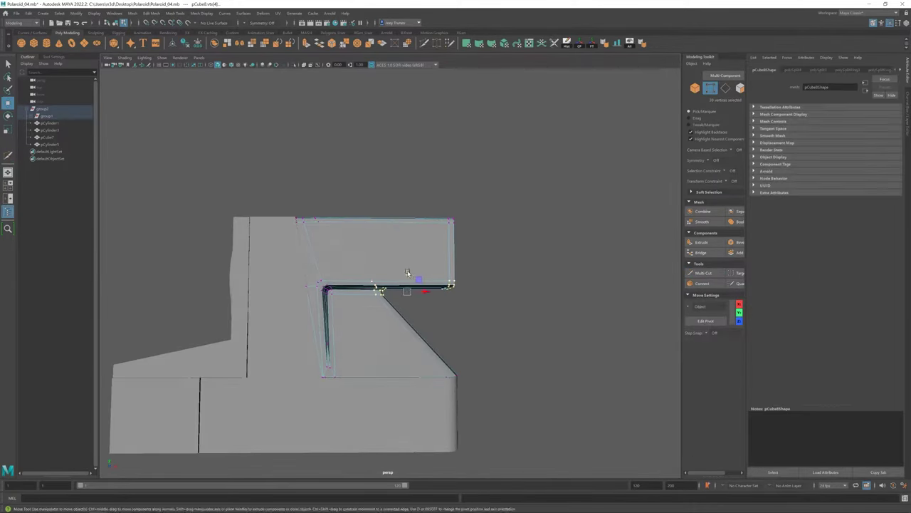
{"action": "right_click_drag", "start_coordinate": [447, 260], "coordinate": [452, 271], "text": "alt"}
{"action": "key", "text": "ctrl+b"}
{"action": "mouse_move", "coordinate": [451, 271]}
{"action": "left_mouse_down", "text": "alt"}
{"action": "mouse_move", "coordinate": [441, 301]}
{"action": "mouse_move", "coordinate": [380, 327]}
{"action": "left_mouse_up", "text": "alt"}
{"action": "right_click_drag", "start_coordinate": [380, 327], "coordinate": [428, 314], "text": "alt"}
{"action": "mouse_move", "coordinate": [428, 314]}
{"action": "left_mouse_down", "text": "alt"}
{"action": "mouse_move", "coordinate": [427, 240]}
{"action": "mouse_move", "coordinate": [299, 214]}
{"action": "left_mouse_up", "text": "alt"}
{"action": "left_click", "coordinate": [356, 228]}
Chamfer the selected front body edge and return to object selection.
{"action": "key", "text": "ctrl+b"}
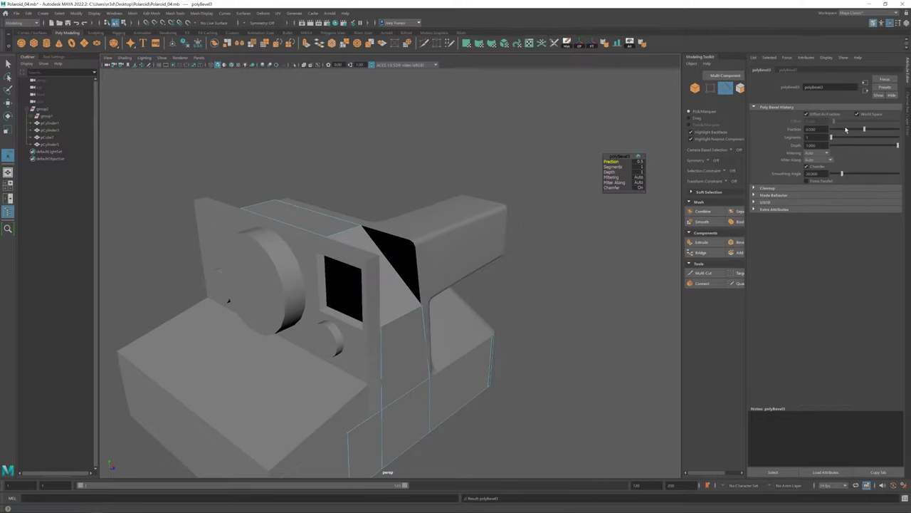
{"action": "key", "text": "F8"}
{"action": "scroll", "coordinate": [399, 307], "scroll_direction": "down", "scroll_amount": 3}
{"action": "mouse_move", "coordinate": [407, 315]}
{"action": "left_mouse_down", "text": "alt"}
{"action": "mouse_move", "coordinate": [399, 289]}
{"action": "mouse_move", "coordinate": [467, 316]}
{"action": "mouse_move", "coordinate": [494, 270]}
{"action": "mouse_move", "coordinate": [379, 228]}
{"action": "left_mouse_up", "text": "alt"}
{"action": "left_click", "coordinate": [380, 228]}
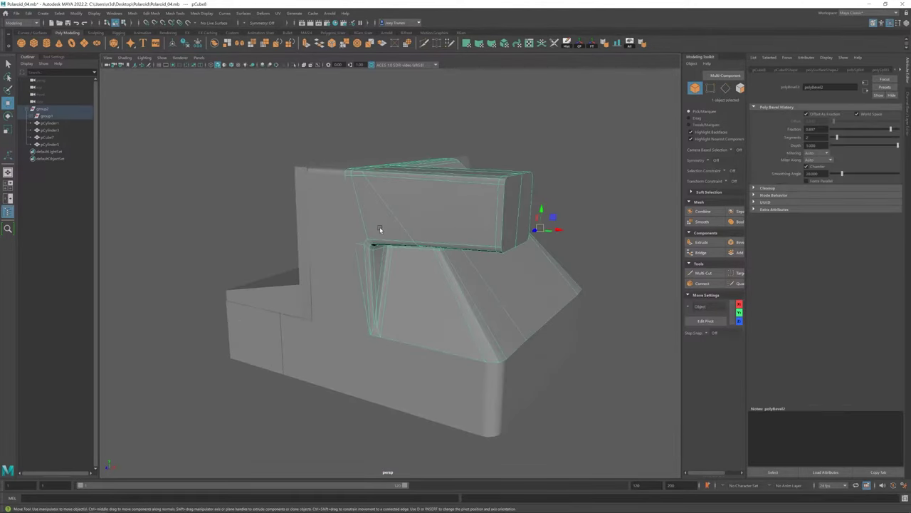
{"action": "left_click", "coordinate": [621, 180]}
{"action": "left_click", "coordinate": [452, 302]}
{"action": "mouse_move", "coordinate": [621, 180]}
{"action": "left_mouse_down", "text": "alt"}
{"action": "mouse_move", "coordinate": [452, 302]}
{"action": "mouse_move", "coordinate": [468, 333]}
{"action": "mouse_move", "coordinate": [491, 254]}
{"action": "mouse_move", "coordinate": [485, 307]}
{"action": "mouse_move", "coordinate": [430, 273]}
{"action": "mouse_move", "coordinate": [494, 250]}
{"action": "left_mouse_up", "text": "alt"}
{"action": "scroll", "coordinate": [452, 302], "scroll_direction": "up", "scroll_amount": 2}
Bevel a selected edge loop on the camera body.
{"action": "left_click", "coordinate": [403, 197]}
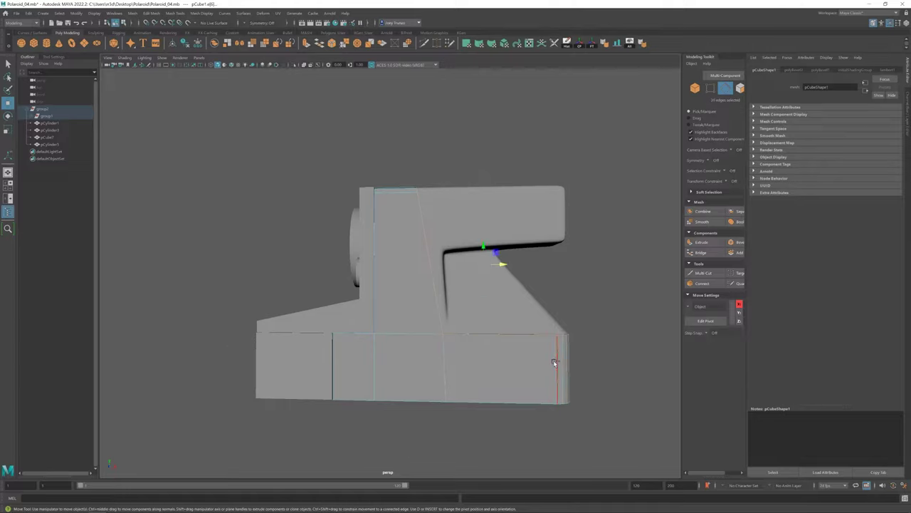
{"action": "left_click_drag", "start_coordinate": [555, 363], "coordinate": [453, 308], "text": "alt"}
{"action": "left_click_drag", "start_coordinate": [391, 285], "coordinate": [458, 264], "text": "alt"}
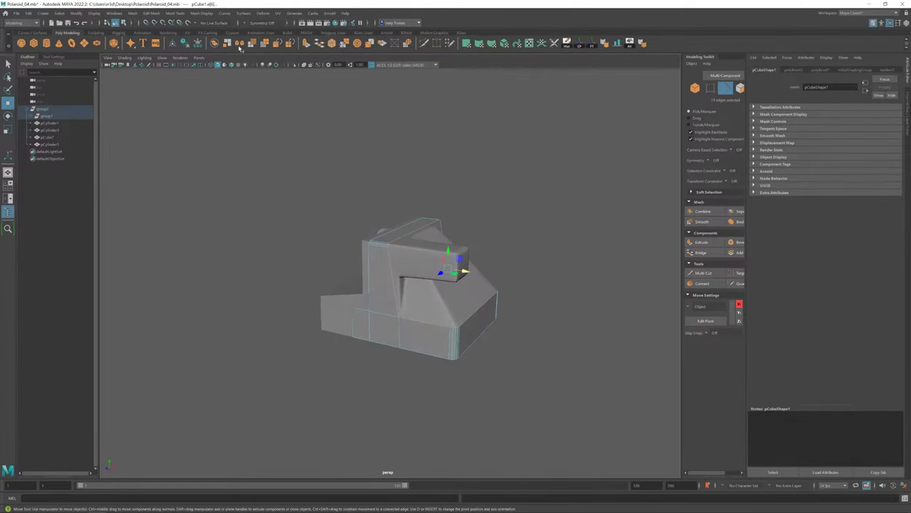
{"action": "key", "text": "ctrl+b"}
{"action": "key", "text": "f"}
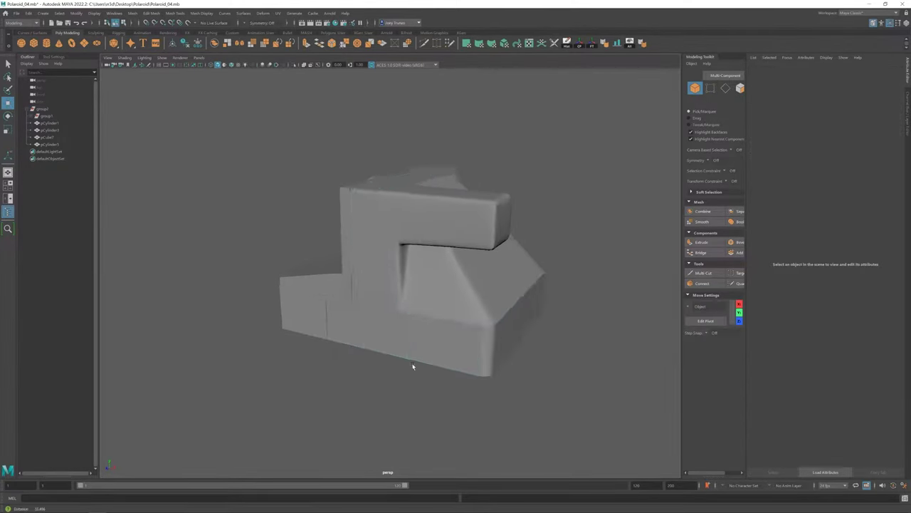
Bevel the edges around the upright body section at fraction 0.05.
{"action": "left_click", "coordinate": [366, 295]}
{"action": "key", "text": "w"}
{"action": "left_click_drag", "start_coordinate": [366, 295], "coordinate": [407, 316], "text": "alt"}
{"action": "right_click", "coordinate": [395, 214]}
{"action": "left_click", "coordinate": [395, 198]}
{"action": "left_click_drag", "start_coordinate": [396, 198], "coordinate": [309, 153], "text": "alt"}
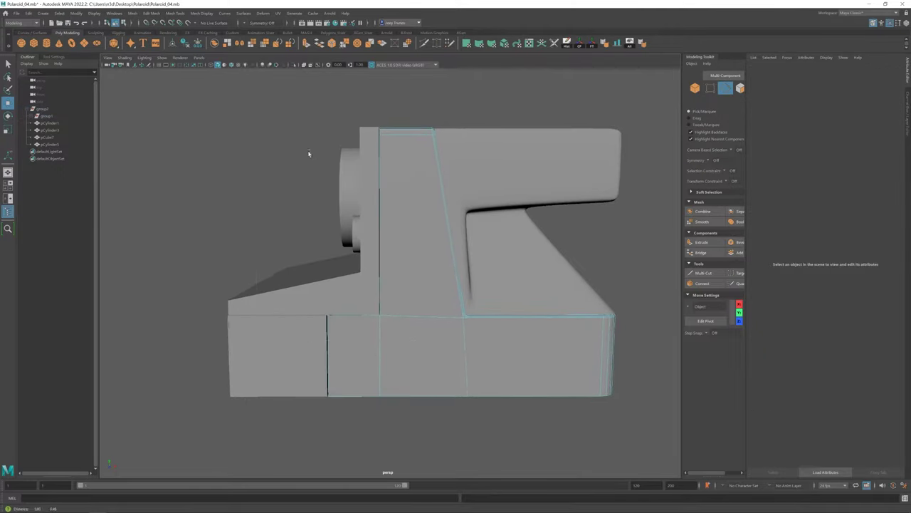
{"action": "key", "text": "ctrl+b"}
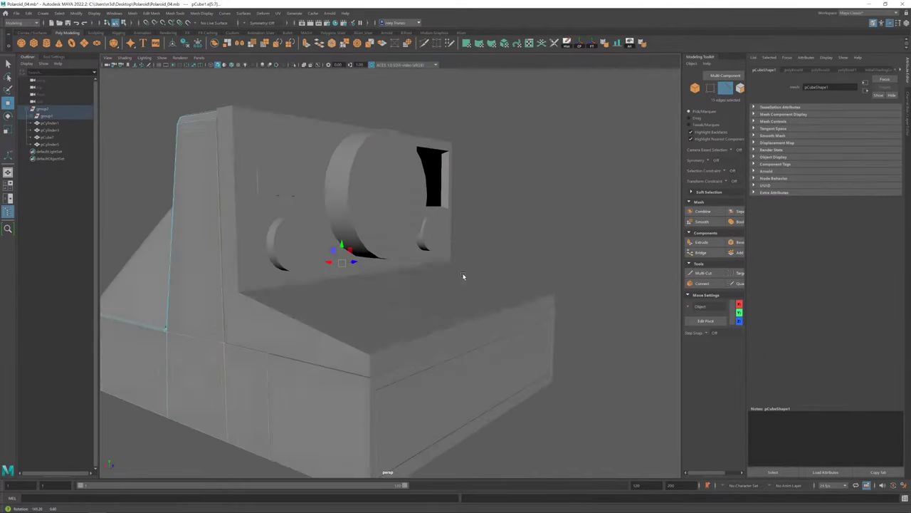
Inspect the bevelled body from several angles, briefly toggling vertex mode.
{"action": "left_click_drag", "start_coordinate": [396, 332], "coordinate": [342, 360], "text": "alt"}
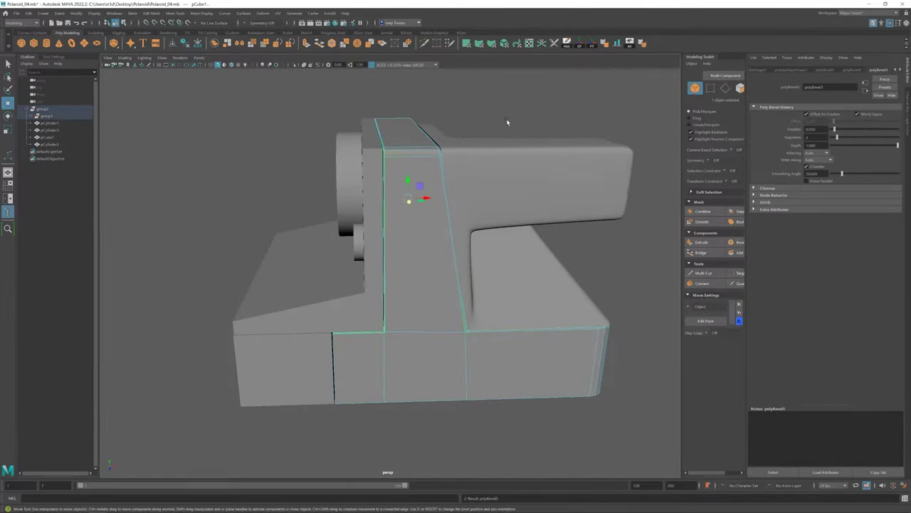
{"action": "scroll", "coordinate": [507, 123], "scroll_direction": "down", "scroll_amount": 5}
{"action": "left_click_drag", "start_coordinate": [507, 123], "coordinate": [450, 250], "text": "alt"}
{"action": "scroll", "coordinate": [450, 251], "scroll_direction": "up", "scroll_amount": 5}
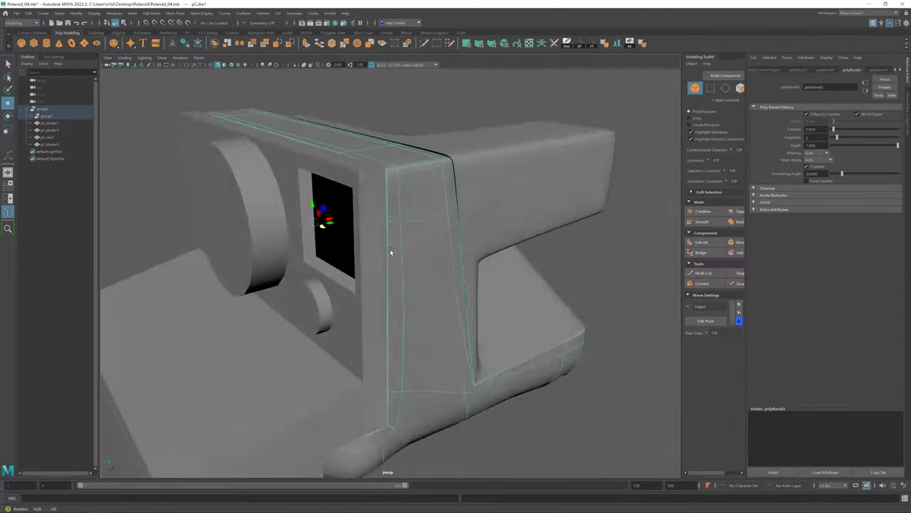
{"action": "left_click_drag", "start_coordinate": [391, 254], "coordinate": [460, 173], "text": "alt"}
{"action": "key", "text": "F9"}
{"action": "left_click_drag", "start_coordinate": [576, 185], "coordinate": [616, 188], "text": "alt"}
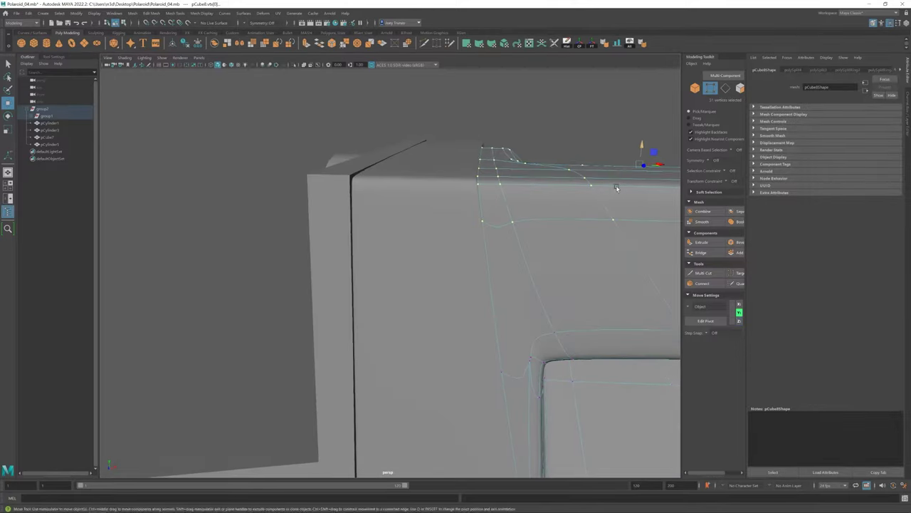
{"action": "key", "text": "F8"}
Select the bevelled body piece and marquee-select vertices on its box side.
{"action": "scroll", "coordinate": [416, 271], "scroll_direction": "down", "scroll_amount": 5}
{"action": "left_click_drag", "start_coordinate": [417, 270], "coordinate": [479, 270], "text": "alt"}
{"action": "scroll", "coordinate": [542, 330], "scroll_direction": "up", "scroll_amount": 5}
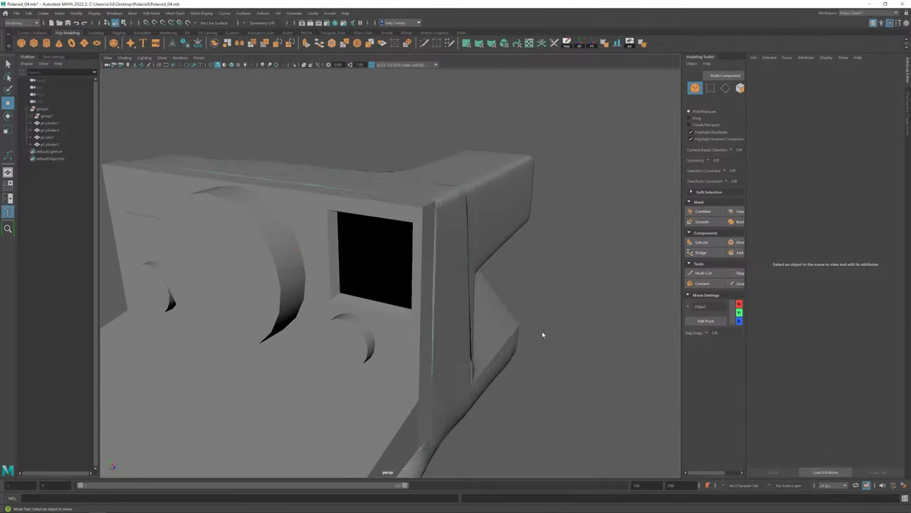
{"action": "mouse_move", "coordinate": [542, 330]}
{"action": "left_mouse_down", "text": "alt"}
{"action": "mouse_move", "coordinate": [598, 171]}
{"action": "mouse_move", "coordinate": [431, 304]}
{"action": "mouse_move", "coordinate": [415, 277]}
{"action": "left_mouse_up", "text": "alt"}
{"action": "scroll", "coordinate": [431, 304], "scroll_direction": "up", "scroll_amount": 5}
{"action": "scroll", "coordinate": [472, 264], "scroll_direction": "down", "scroll_amount": 5}
{"action": "left_click", "coordinate": [416, 278]}
{"action": "scroll", "coordinate": [416, 278], "scroll_direction": "up", "scroll_amount": 10}
{"action": "key", "text": "F9"}
{"action": "mouse_move", "coordinate": [448, 213]}
{"action": "left_mouse_down"}
{"action": "mouse_move", "coordinate": [431, 255]}
{"action": "mouse_move", "coordinate": [358, 337]}
{"action": "mouse_move", "coordinate": [303, 299]}
{"action": "left_mouse_up"}
{"action": "scroll", "coordinate": [303, 299], "scroll_direction": "down", "scroll_amount": 5}
{"action": "mouse_move", "coordinate": [407, 294]}
{"action": "left_mouse_down", "text": "alt"}
{"action": "mouse_move", "coordinate": [417, 304]}
{"action": "mouse_move", "coordinate": [387, 301]}
{"action": "mouse_move", "coordinate": [432, 295]}
{"action": "mouse_move", "coordinate": [491, 405]}
{"action": "mouse_move", "coordinate": [385, 419]}
{"action": "mouse_move", "coordinate": [537, 363]}
{"action": "mouse_move", "coordinate": [513, 245]}
{"action": "left_mouse_up", "text": "alt"}
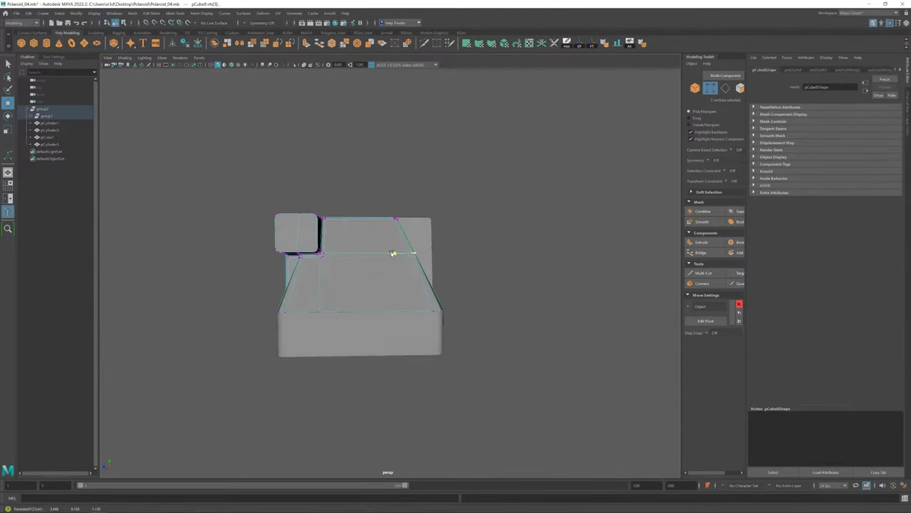
Box-select and adjust vertices along the sloped box's side, then exit vertex mode.
{"action": "mouse_move", "coordinate": [392, 250]}
{"action": "left_mouse_down", "text": "alt"}
{"action": "mouse_move", "coordinate": [399, 295]}
{"action": "mouse_move", "coordinate": [422, 321]}
{"action": "mouse_move", "coordinate": [379, 311]}
{"action": "mouse_move", "coordinate": [464, 332]}
{"action": "mouse_move", "coordinate": [464, 287]}
{"action": "left_mouse_up", "text": "alt"}
{"action": "key", "text": "F9"}
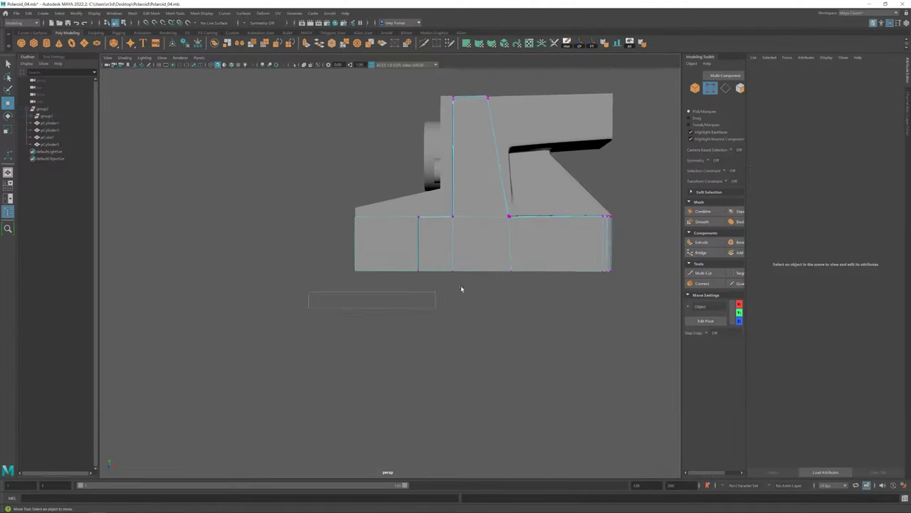
{"action": "mouse_move", "coordinate": [306, 291]}
{"action": "left_mouse_down"}
{"action": "mouse_move", "coordinate": [537, 135]}
{"action": "mouse_move", "coordinate": [423, 285]}
{"action": "mouse_move", "coordinate": [325, 280]}
{"action": "mouse_move", "coordinate": [398, 284]}
{"action": "left_mouse_up"}
{"action": "key", "text": "F8"}
{"action": "left_click", "coordinate": [397, 258]}
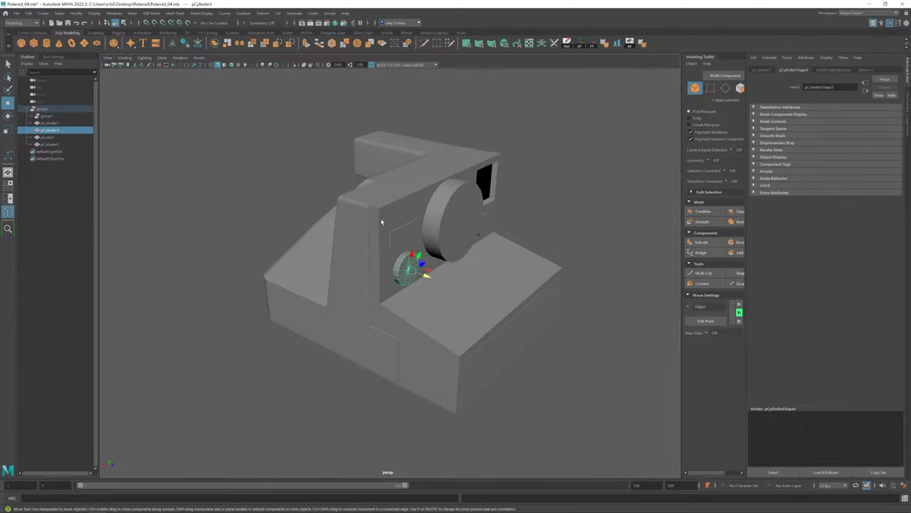
Bevel the sloped box's edges and the camera's front edges.
{"action": "left_click", "coordinate": [381, 222]}
{"action": "left_click_drag", "start_coordinate": [381, 222], "coordinate": [362, 223], "text": "alt"}
{"action": "right_click", "coordinate": [362, 223]}
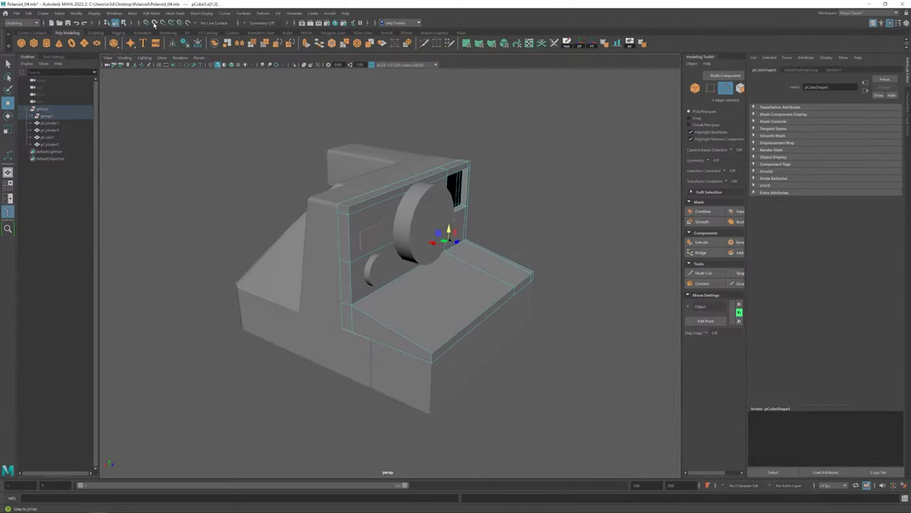
{"action": "key", "text": "ctrl+b"}
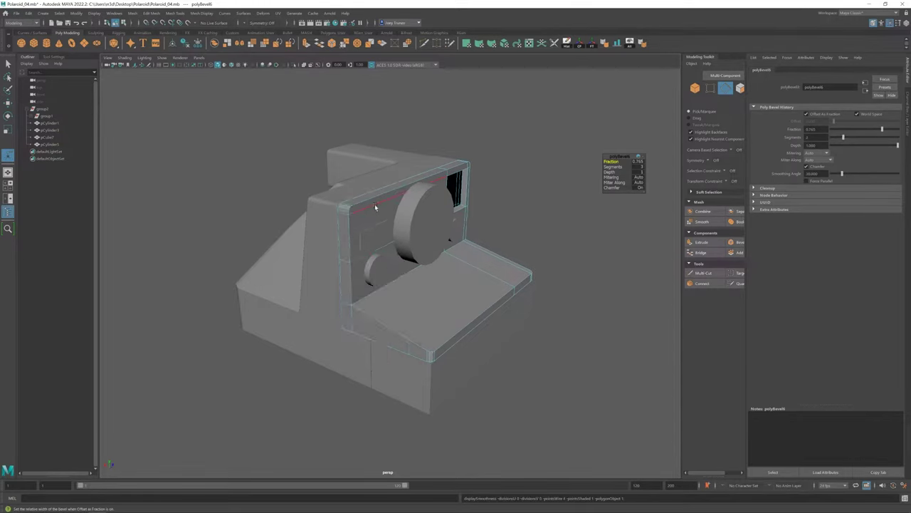
{"action": "left_click_drag", "start_coordinate": [375, 203], "coordinate": [399, 213], "text": "alt"}
{"action": "right_click", "coordinate": [376, 264]}
{"action": "left_click", "coordinate": [152, 13]}
{"action": "left_click", "coordinate": [178, 28]}
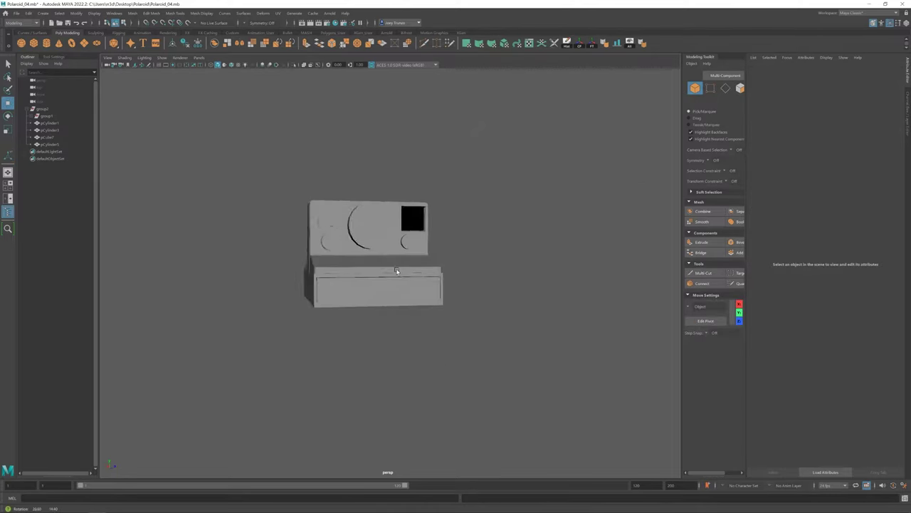
Select the faceplate's full edge loop and bevel it.
{"action": "mouse_move", "coordinate": [427, 285]}
{"action": "left_mouse_down", "text": "alt"}
{"action": "mouse_move", "coordinate": [371, 235]}
{"action": "mouse_move", "coordinate": [409, 235]}
{"action": "mouse_move", "coordinate": [408, 341]}
{"action": "left_mouse_up", "text": "alt"}
{"action": "double_click", "coordinate": [359, 242]}
{"action": "key", "text": "w"}
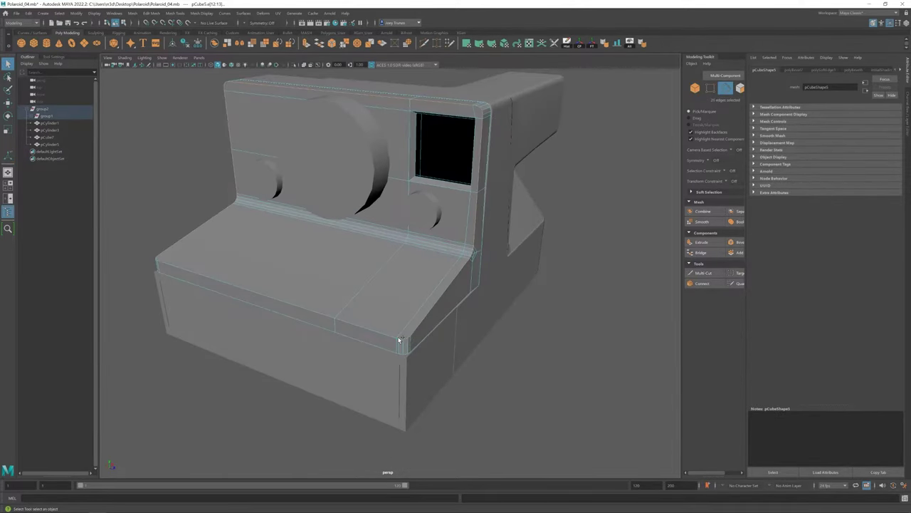
{"action": "scroll", "coordinate": [400, 341], "scroll_direction": "up", "scroll_amount": 5}
{"action": "scroll", "coordinate": [474, 417], "scroll_direction": "down", "scroll_amount": 5}
{"action": "left_click_drag", "start_coordinate": [387, 289], "coordinate": [189, 105], "text": "alt"}
{"action": "key", "text": "ctrl+b"}
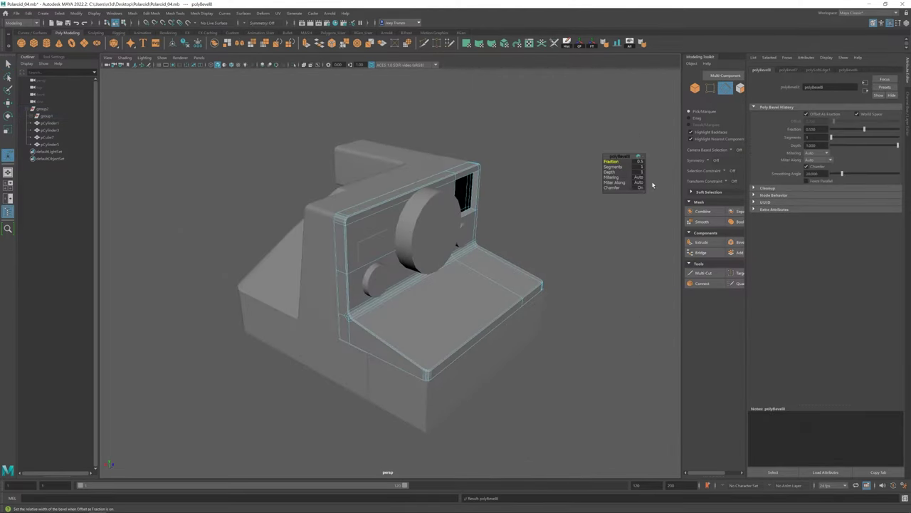
Return to object mode, select then deselect the faceplate, and undo the last change.
{"action": "scroll", "coordinate": [432, 215], "scroll_direction": "down", "scroll_amount": 3}
{"action": "left_click_drag", "start_coordinate": [362, 230], "coordinate": [371, 291], "text": "alt"}
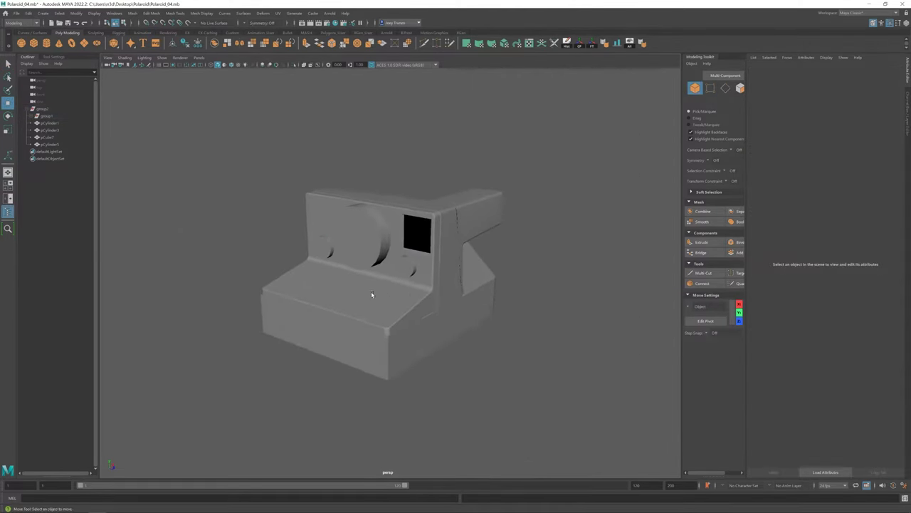
{"action": "key", "text": "F8"}
{"action": "left_click", "coordinate": [371, 292]}
{"action": "key", "text": "w"}
{"action": "scroll", "coordinate": [509, 341], "scroll_direction": "up", "scroll_amount": 3}
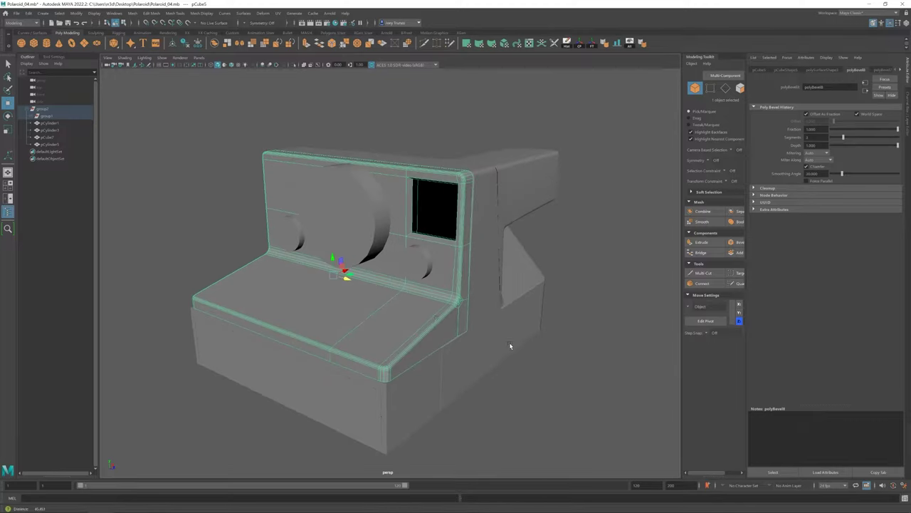
{"action": "left_click", "coordinate": [508, 342]}
{"action": "mouse_move", "coordinate": [508, 342]}
{"action": "left_mouse_down", "text": "alt"}
{"action": "mouse_move", "coordinate": [523, 265]}
{"action": "mouse_move", "coordinate": [404, 296]}
{"action": "mouse_move", "coordinate": [427, 270]}
{"action": "mouse_move", "coordinate": [393, 245]}
{"action": "mouse_move", "coordinate": [390, 258]}
{"action": "left_mouse_up", "text": "alt"}
{"action": "key", "text": "ctrl+z"}
{"action": "scroll", "coordinate": [393, 250], "scroll_direction": "down", "scroll_amount": 5}
Undo back to the lens cylinder pCylinder1 and duplicate it.
{"action": "left_click", "coordinate": [390, 258]}
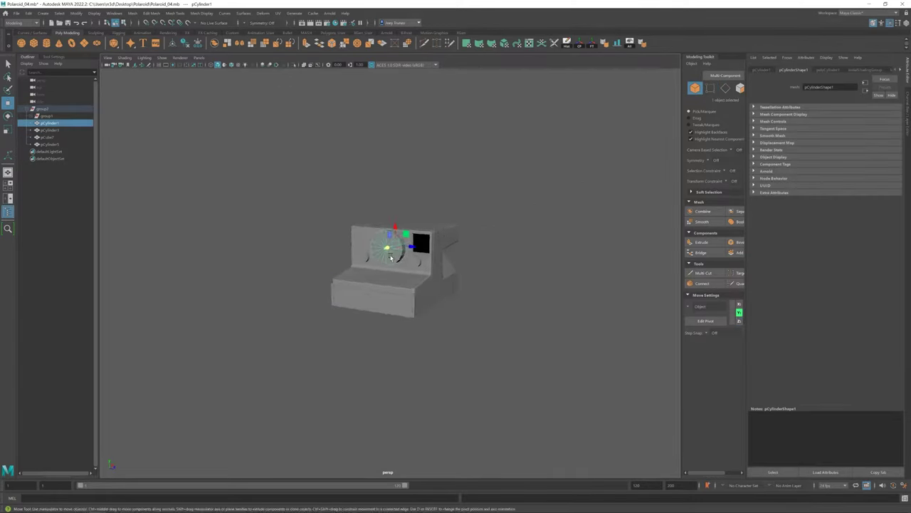
{"action": "key", "text": "ctrl+z"}
{"action": "key", "text": "ctrl+z"}
{"action": "key", "text": "ctrl+z"}
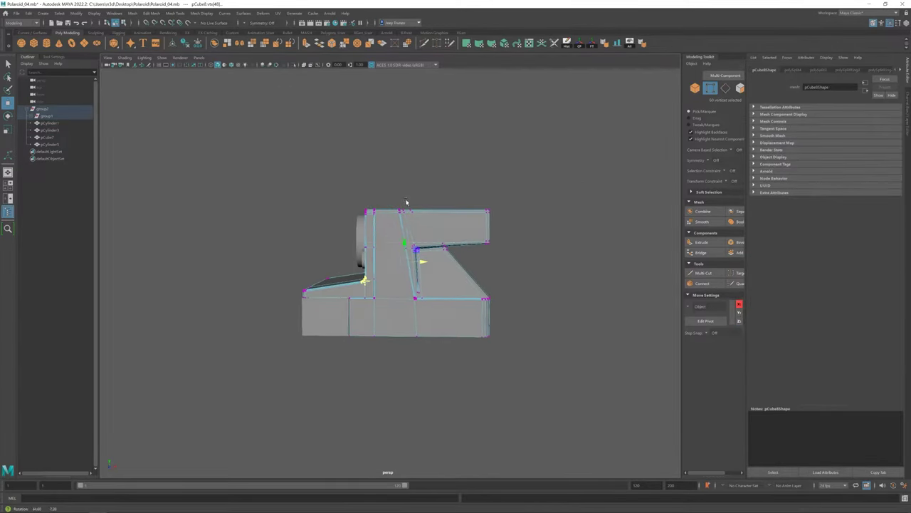
{"action": "key", "text": "ctrl+z"}
{"action": "key", "text": "ctrl+z"}
{"action": "key", "text": "ctrl+z"}
{"action": "key", "text": "ctrl+z"}
{"action": "key", "text": "ctrl+z"}
{"action": "key", "text": "ctrl+z"}
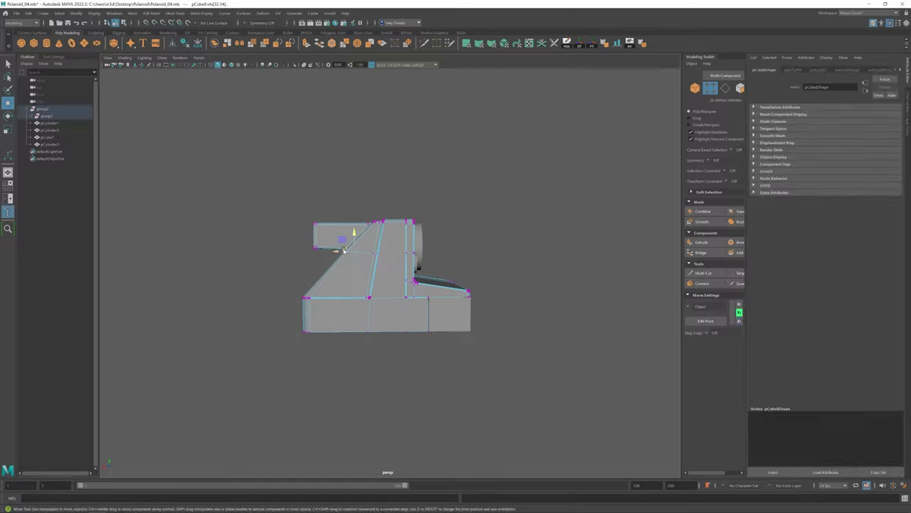
{"action": "key", "text": "ctrl+z"}
{"action": "key", "text": "ctrl+z"}
{"action": "key", "text": "ctrl+z"}
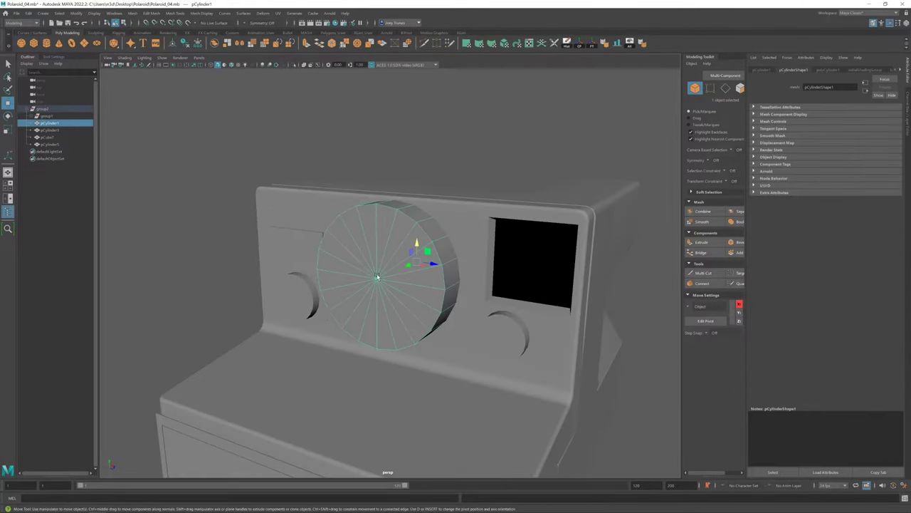
{"action": "key", "text": "ctrl+z"}
{"action": "key", "text": "ctrl+z"}
{"action": "key", "text": "ctrl+z"}
{"action": "key", "text": "ctrl+z"}
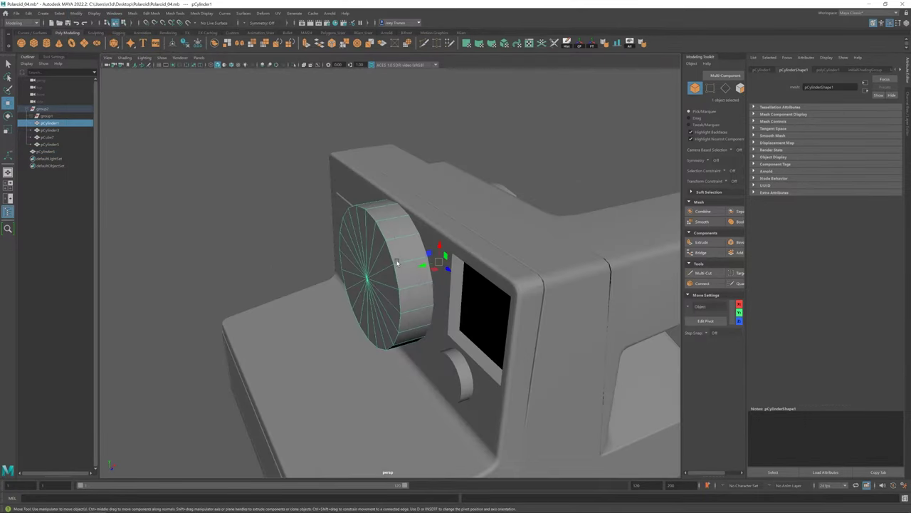
{"action": "key", "text": "ctrl+z"}
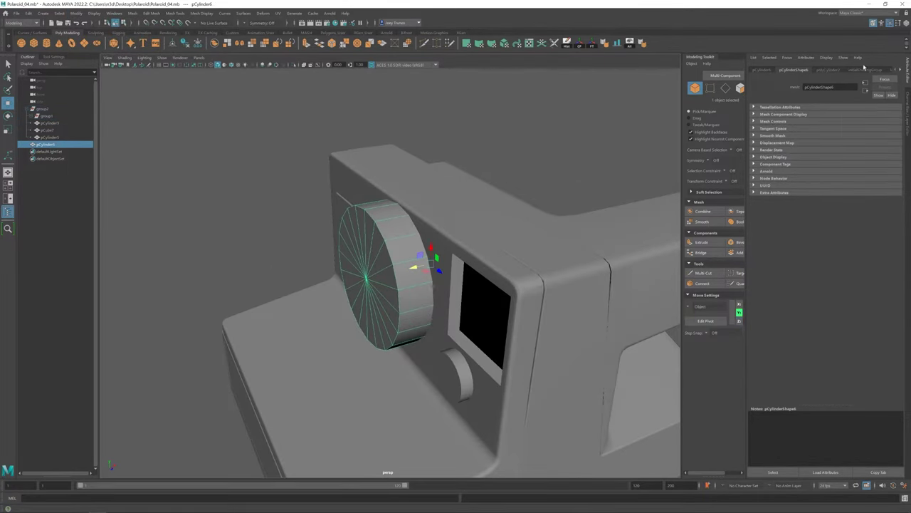
Delete the copy's cap faces, leaving an open ring in front of the lens.
{"action": "left_click_drag", "start_coordinate": [428, 271], "coordinate": [396, 264], "text": "alt"}
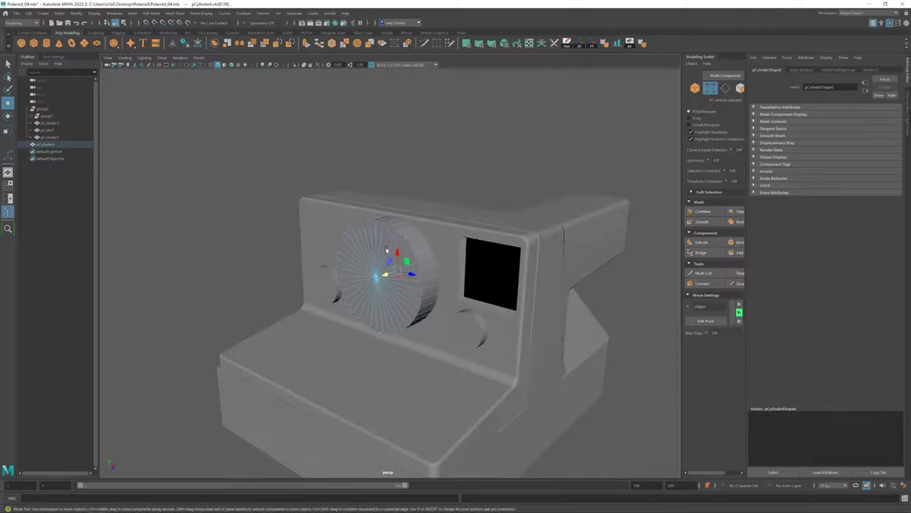
{"action": "right_click", "coordinate": [397, 264]}
{"action": "key", "text": "ctrl+z"}
{"action": "left_click_drag", "start_coordinate": [385, 182], "coordinate": [449, 372]}
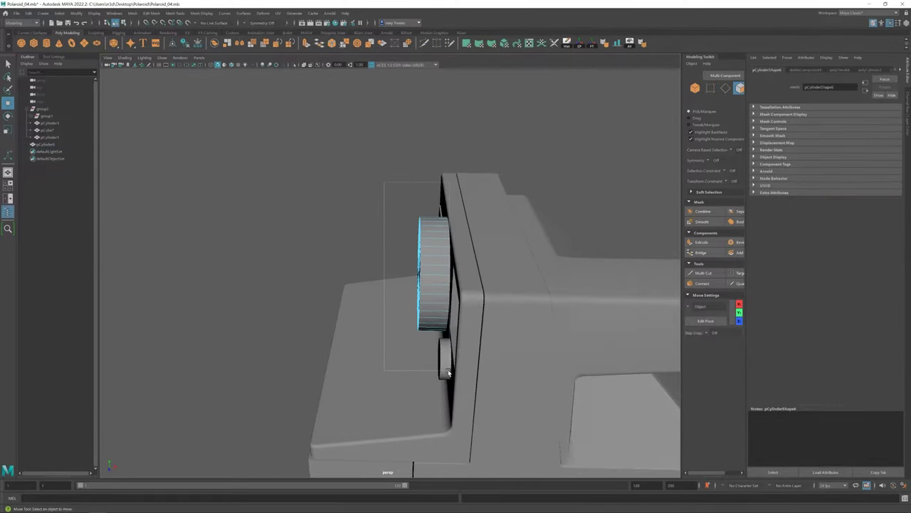
{"action": "mouse_move", "coordinate": [400, 274]}
{"action": "left_mouse_down", "text": "alt"}
{"action": "mouse_move", "coordinate": [370, 261]}
{"action": "mouse_move", "coordinate": [383, 280]}
{"action": "mouse_move", "coordinate": [383, 272]}
{"action": "left_mouse_up", "text": "alt"}
Extrude the ring's border edges with Ctrl+E to form a raised rim around the lens.
{"action": "key", "text": "ctrl+e"}
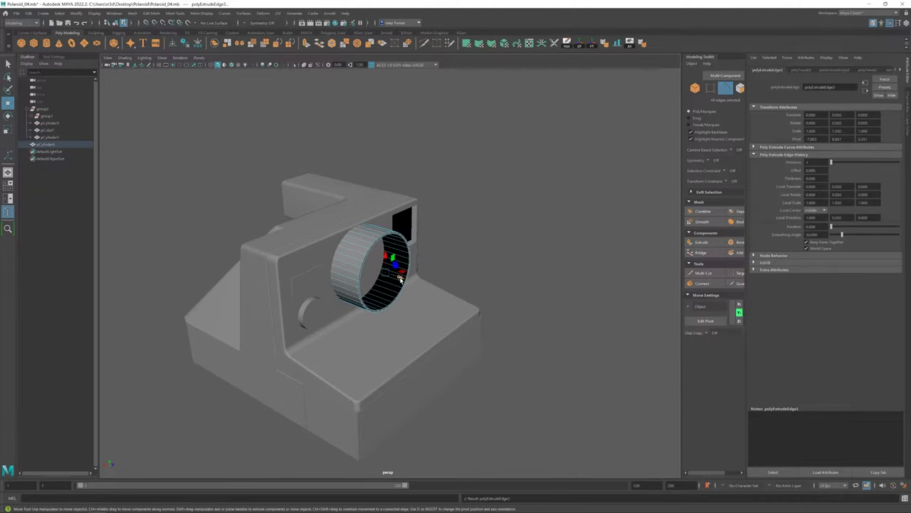
{"action": "mouse_move", "coordinate": [361, 272]}
{"action": "left_mouse_down", "text": "alt"}
{"action": "mouse_move", "coordinate": [365, 283]}
{"action": "mouse_move", "coordinate": [378, 271]}
{"action": "left_mouse_up", "text": "alt"}
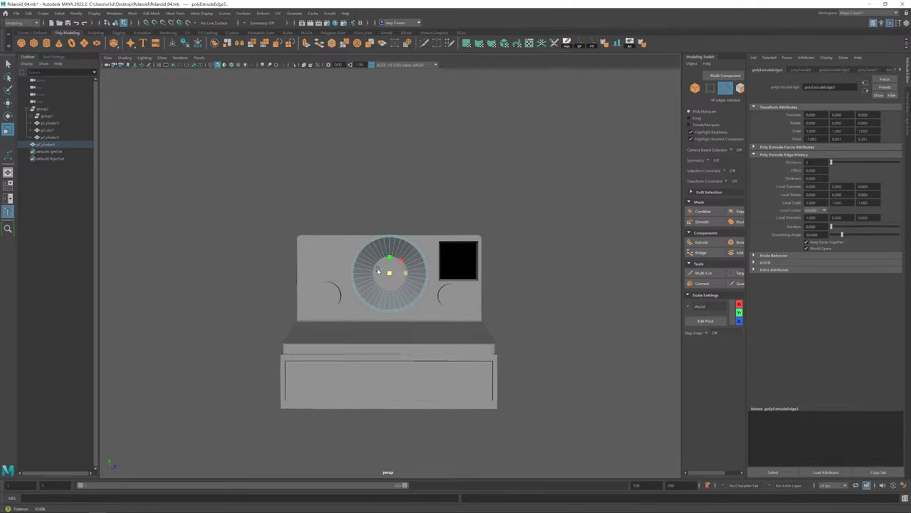
{"action": "key", "text": "w"}
{"action": "mouse_move", "coordinate": [431, 220]}
{"action": "left_mouse_down", "text": "alt"}
{"action": "mouse_move", "coordinate": [424, 276]}
{"action": "mouse_move", "coordinate": [402, 286]}
{"action": "left_mouse_up", "text": "alt"}
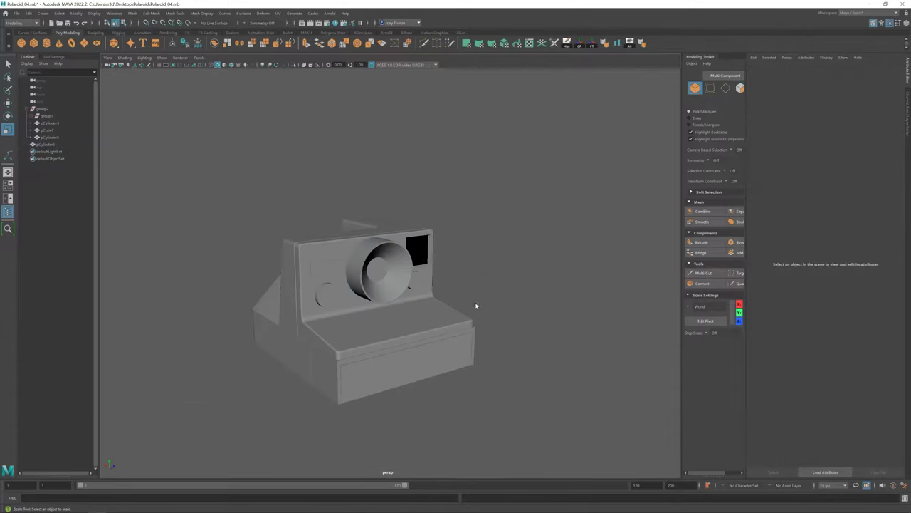
{"action": "left_click_drag", "start_coordinate": [388, 272], "coordinate": [351, 265], "text": "alt"}
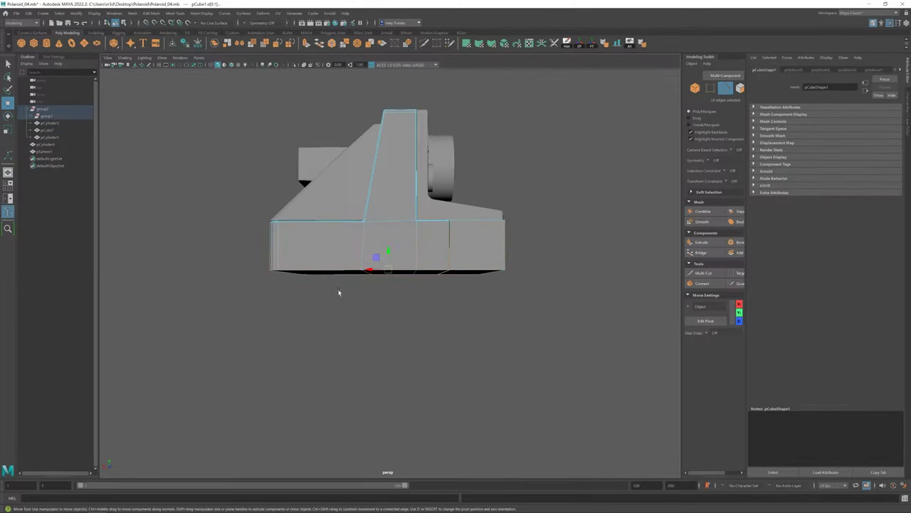
Box-select edges along the body's side and switch to the Multi-Cut tool.
{"action": "left_click_drag", "start_coordinate": [337, 342], "coordinate": [478, 369]}
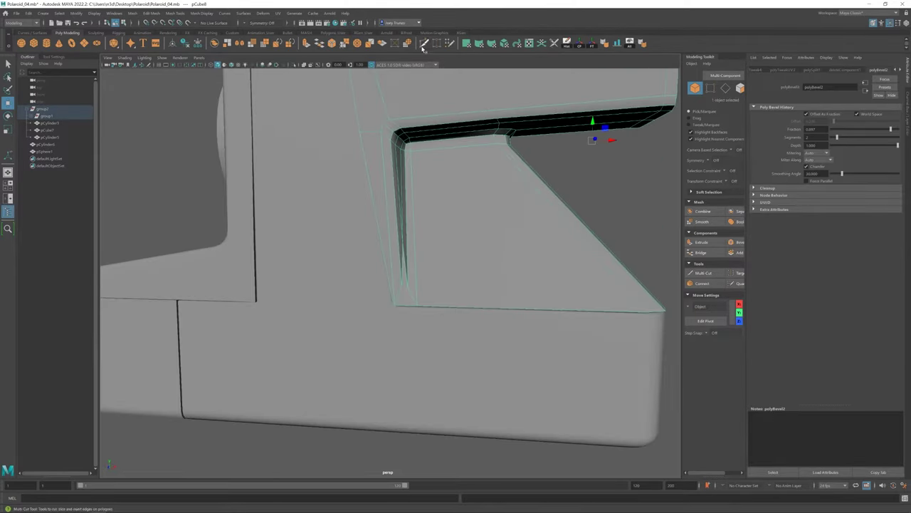
{"action": "left_click", "coordinate": [424, 44]}
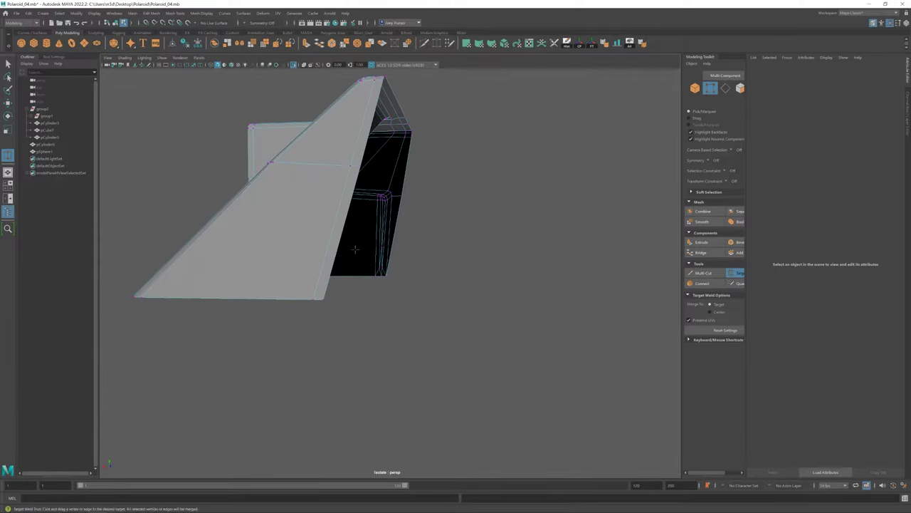
Bevel the outer edges of the camera's angled rear piece.
{"action": "left_click", "coordinate": [357, 279]}
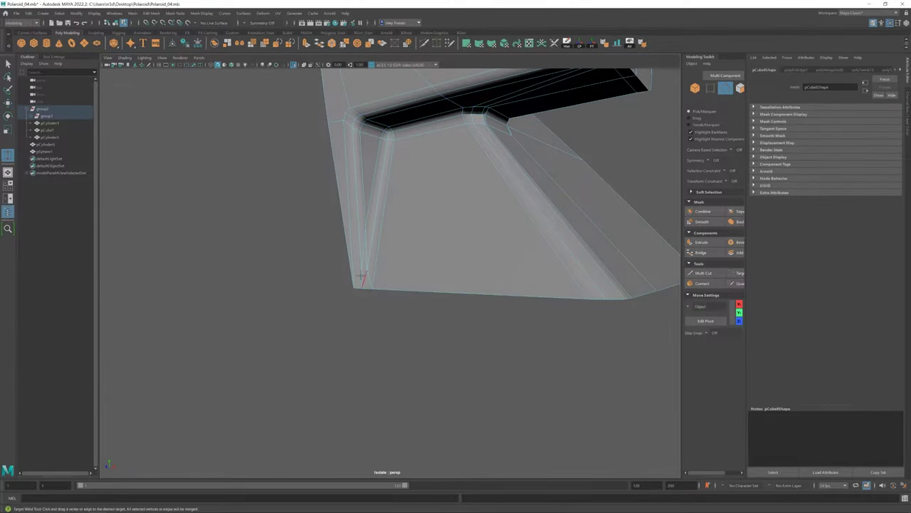
{"action": "right_click_drag", "start_coordinate": [361, 278], "coordinate": [362, 285], "text": "shift"}
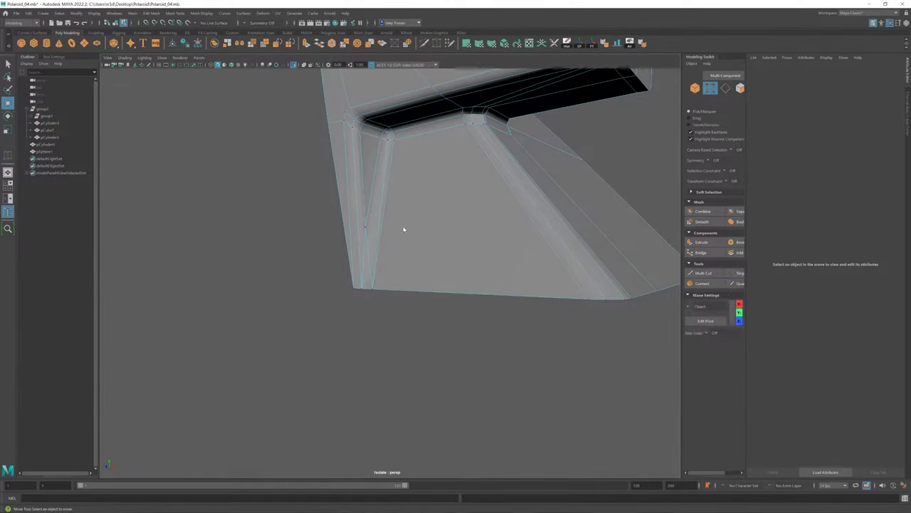
{"action": "scroll", "coordinate": [370, 270], "scroll_direction": "down", "scroll_amount": 5}
{"action": "left_click_drag", "start_coordinate": [341, 313], "coordinate": [368, 317], "text": "alt"}
{"action": "left_click", "coordinate": [430, 246]}
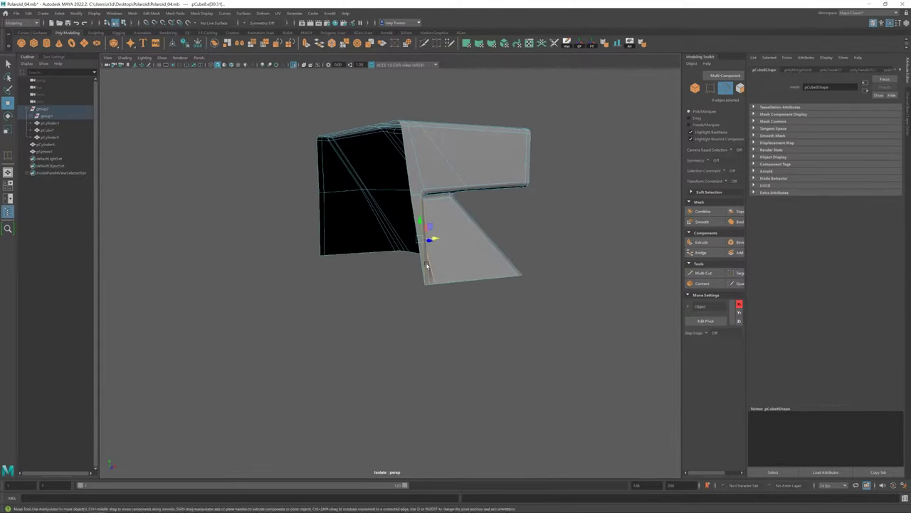
{"action": "key", "text": "ctrl+b"}
{"action": "left_click_drag", "start_coordinate": [547, 313], "coordinate": [527, 307], "text": "alt"}
Exit Isolate Select to bring back the full camera and check a bevelled corner vertex.
{"action": "key", "text": "ctrl+1"}
{"action": "key", "text": "F8"}
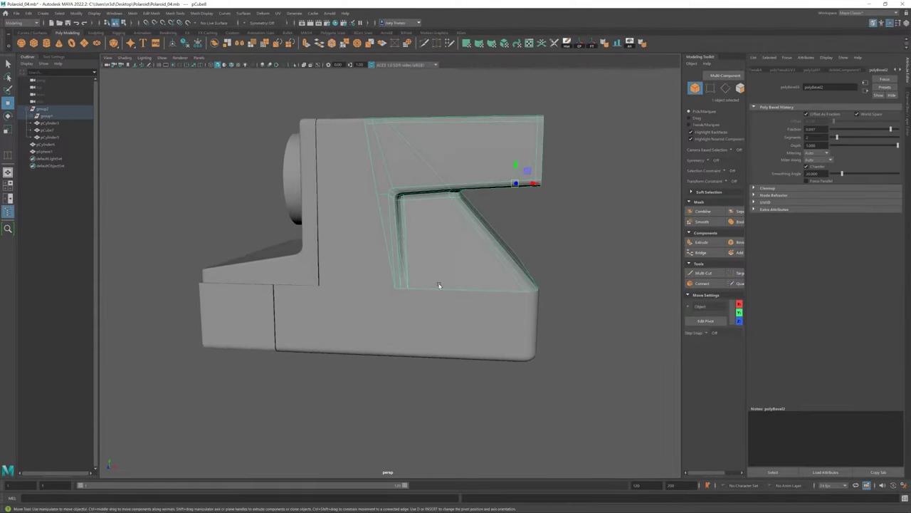
{"action": "scroll", "coordinate": [438, 285], "scroll_direction": "up", "scroll_amount": 5}
{"action": "scroll", "coordinate": [423, 271], "scroll_direction": "down", "scroll_amount": 2}
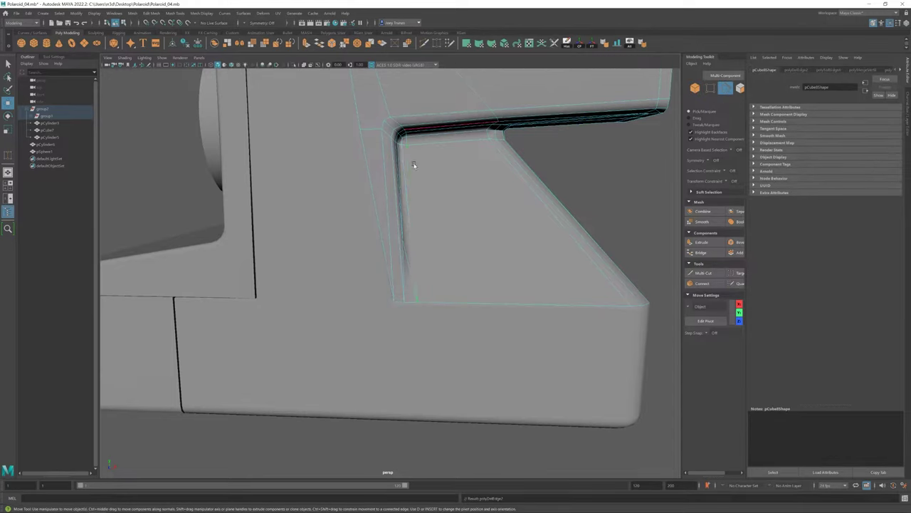
{"action": "left_click", "coordinate": [428, 306]}
{"action": "key", "text": "w"}
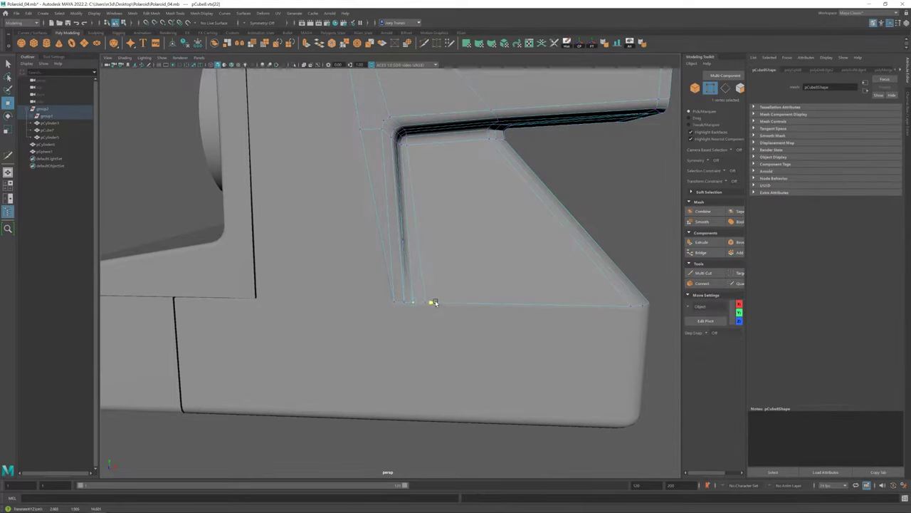
{"action": "key", "text": "F8"}
{"action": "scroll", "coordinate": [427, 301], "scroll_direction": "down", "scroll_amount": 10}
Select the lens sphere inside the barrel for scaling with R.
{"action": "left_click", "coordinate": [587, 244]}
{"action": "mouse_move", "coordinate": [586, 245]}
{"action": "left_mouse_down", "text": "alt"}
{"action": "mouse_move", "coordinate": [380, 285]}
{"action": "mouse_move", "coordinate": [472, 301]}
{"action": "left_mouse_up", "text": "alt"}
{"action": "left_click", "coordinate": [431, 231]}
{"action": "mouse_move", "coordinate": [431, 232]}
{"action": "left_mouse_down", "text": "alt"}
{"action": "mouse_move", "coordinate": [484, 242]}
{"action": "mouse_move", "coordinate": [401, 248]}
{"action": "mouse_move", "coordinate": [435, 235]}
{"action": "mouse_move", "coordinate": [401, 245]}
{"action": "left_mouse_up", "text": "alt"}
{"action": "left_click", "coordinate": [435, 235]}
{"action": "key", "text": "r"}
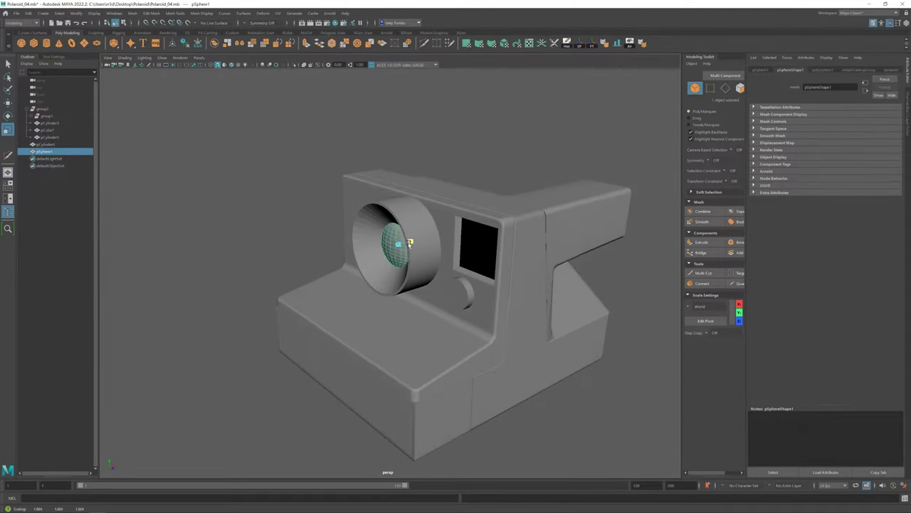
{"action": "key", "text": "w"}
{"action": "left_click", "coordinate": [570, 399]}
{"action": "scroll", "coordinate": [428, 284], "scroll_direction": "down", "scroll_amount": 5}
{"action": "mouse_move", "coordinate": [427, 285]}
{"action": "left_mouse_down", "text": "alt"}
{"action": "mouse_move", "coordinate": [444, 304]}
{"action": "mouse_move", "coordinate": [466, 265]}
{"action": "mouse_move", "coordinate": [433, 271]}
{"action": "mouse_move", "coordinate": [388, 252]}
{"action": "mouse_move", "coordinate": [376, 205]}
{"action": "mouse_move", "coordinate": [370, 235]}
{"action": "mouse_move", "coordinate": [360, 226]}
{"action": "mouse_move", "coordinate": [370, 243]}
{"action": "mouse_move", "coordinate": [420, 264]}
{"action": "mouse_move", "coordinate": [320, 226]}
{"action": "left_mouse_up", "text": "alt"}
{"action": "left_click", "coordinate": [388, 252]}
{"action": "left_click", "coordinate": [360, 226]}
{"action": "scroll", "coordinate": [285, 225], "scroll_direction": "down", "scroll_amount": 2}
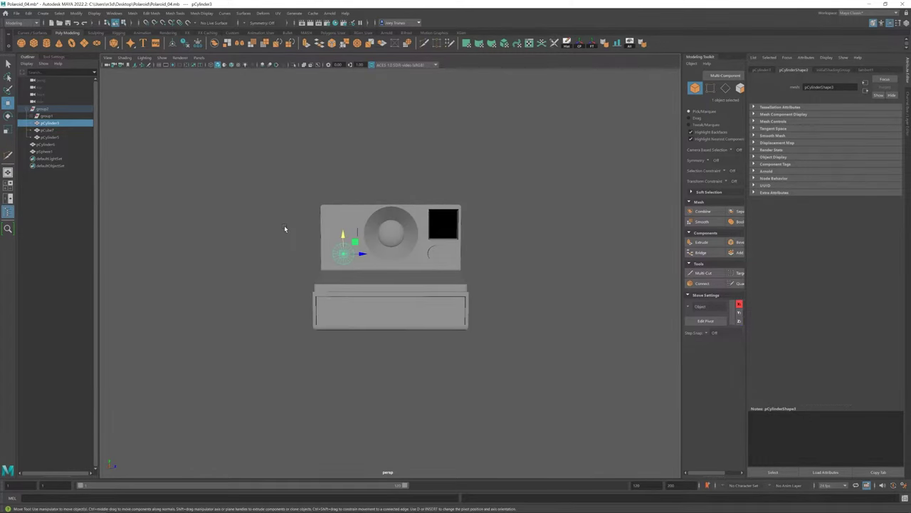
{"action": "left_click", "coordinate": [284, 225]}
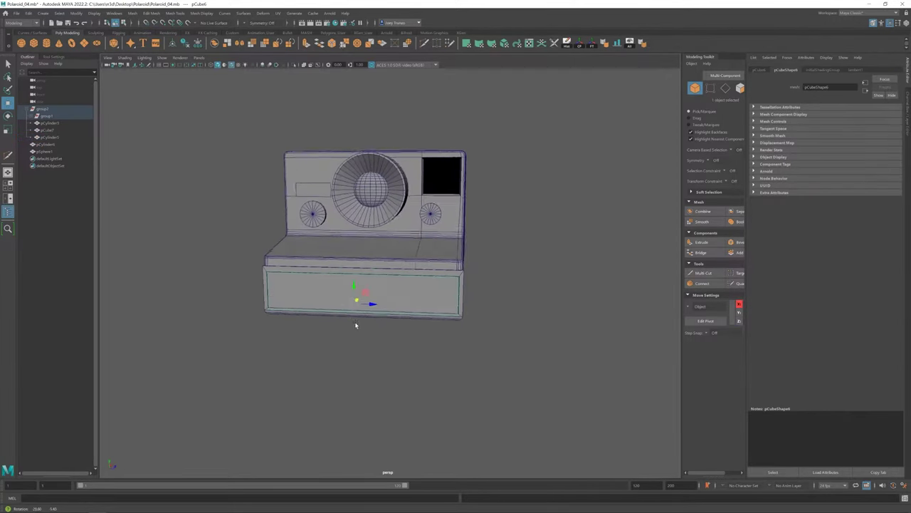
Raise the film drawer's bottom vertices to open up the slot.
{"action": "left_click_drag", "start_coordinate": [394, 271], "coordinate": [390, 241]}
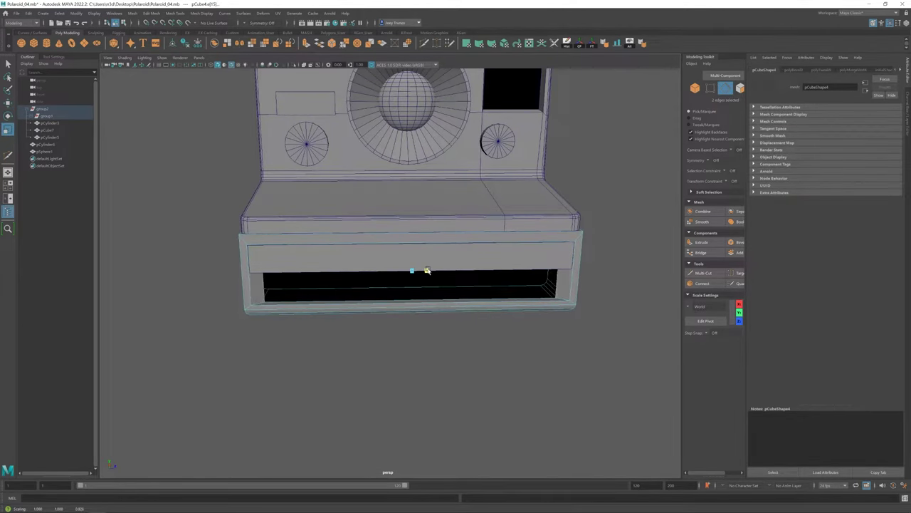
{"action": "scroll", "coordinate": [428, 270], "scroll_direction": "down", "scroll_amount": 3}
{"action": "mouse_move", "coordinate": [413, 274]}
{"action": "left_mouse_down", "text": "alt"}
{"action": "mouse_move", "coordinate": [342, 299]}
{"action": "mouse_move", "coordinate": [321, 284]}
{"action": "mouse_move", "coordinate": [397, 263]}
{"action": "left_mouse_up", "text": "alt"}
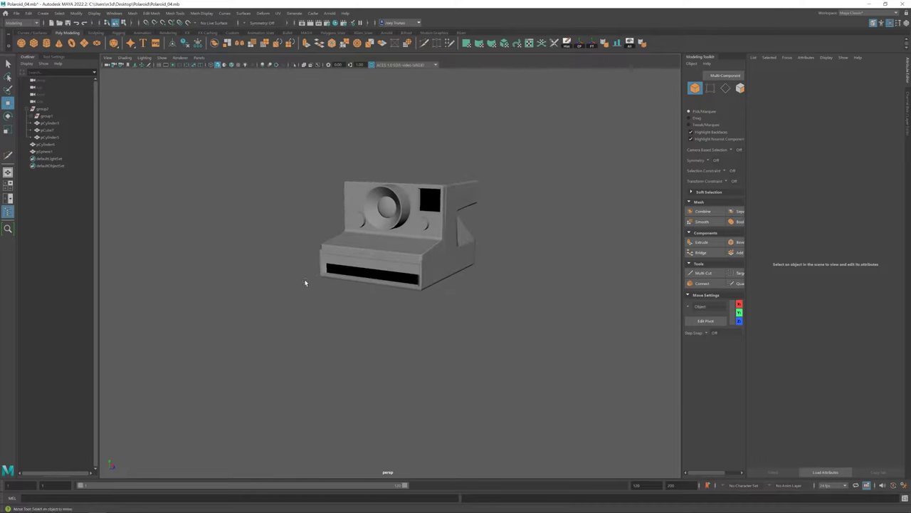
{"action": "left_click_drag", "start_coordinate": [287, 259], "coordinate": [420, 269], "text": "alt"}
Select the front box's vertices and scale them to flatten it slightly in depth.
{"action": "key", "text": "r"}
{"action": "key", "text": "F9"}
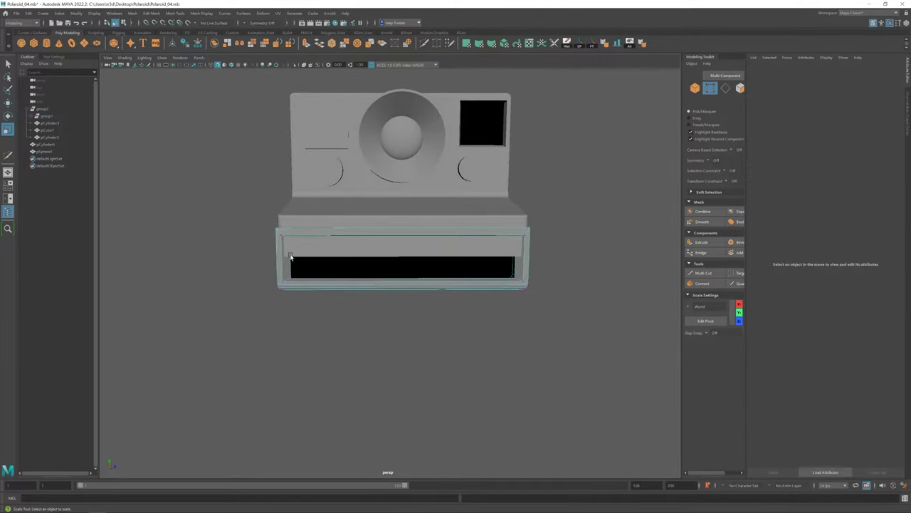
{"action": "mouse_move", "coordinate": [289, 226]}
{"action": "left_mouse_down"}
{"action": "mouse_move", "coordinate": [525, 285]}
{"action": "mouse_move", "coordinate": [344, 286]}
{"action": "mouse_move", "coordinate": [383, 328]}
{"action": "left_mouse_up"}
{"action": "scroll", "coordinate": [383, 327], "scroll_direction": "up", "scroll_amount": 3}
{"action": "left_click_drag", "start_coordinate": [427, 258], "coordinate": [430, 256]}
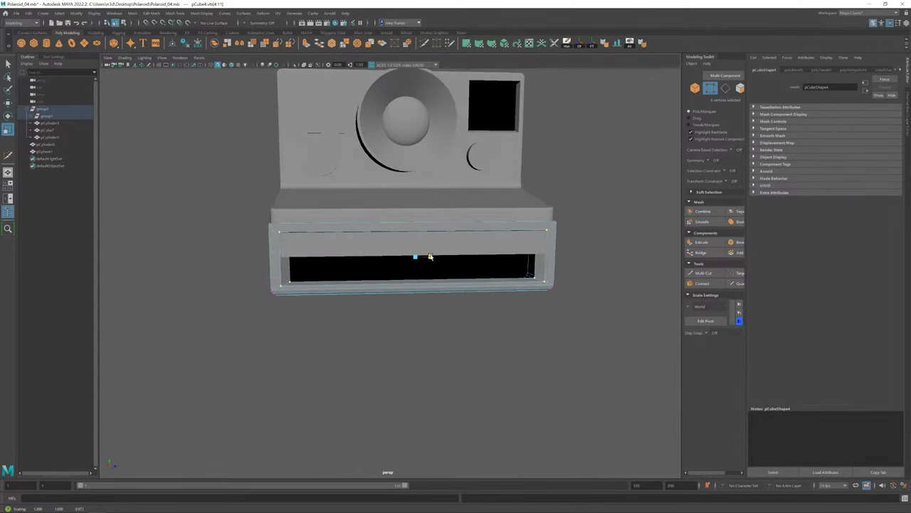
{"action": "scroll", "coordinate": [387, 292], "scroll_direction": "down", "scroll_amount": 3}
{"action": "right_click_drag", "start_coordinate": [386, 271], "coordinate": [359, 256]}
{"action": "left_click_drag", "start_coordinate": [285, 278], "coordinate": [498, 299]}
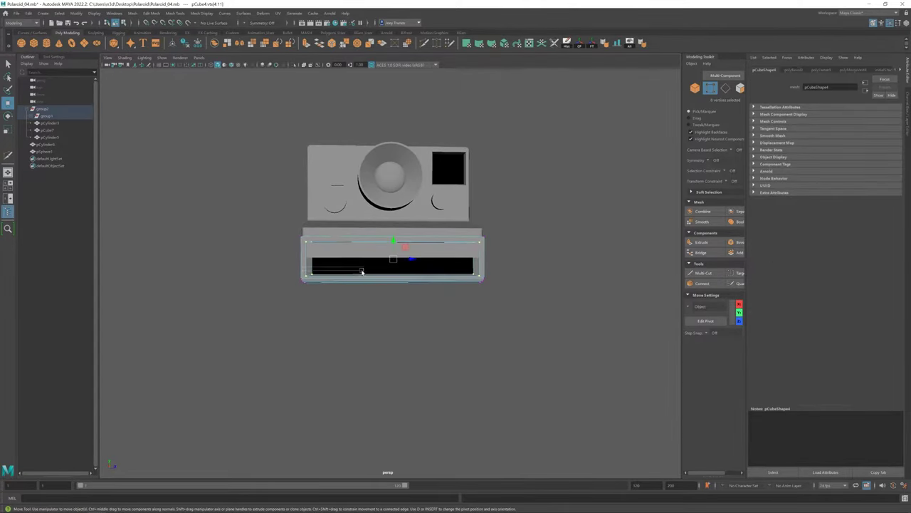
{"action": "scroll", "coordinate": [413, 307], "scroll_direction": "up", "scroll_amount": 2}
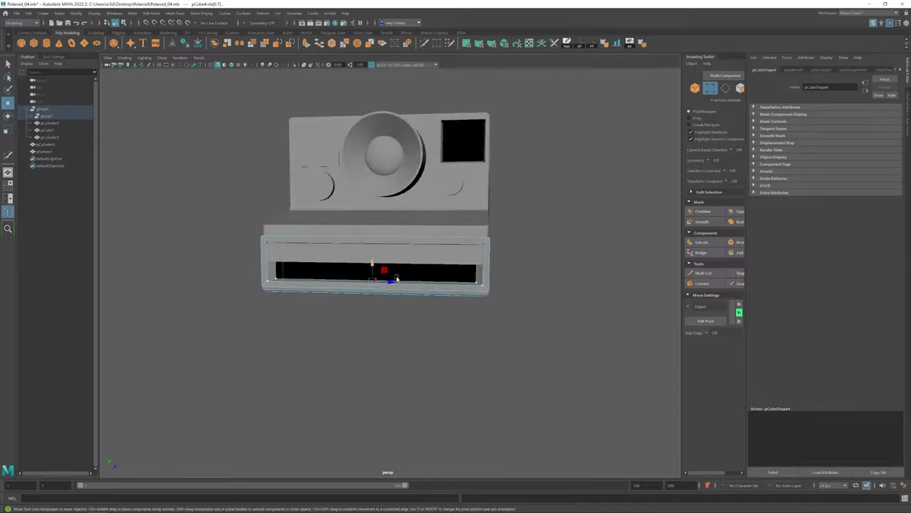
Select the front box's edges for scaling and check them from a low angle.
{"action": "key", "text": "F8"}
{"action": "mouse_move", "coordinate": [381, 285]}
{"action": "left_mouse_down", "text": "alt"}
{"action": "mouse_move", "coordinate": [349, 311]}
{"action": "mouse_move", "coordinate": [396, 274]}
{"action": "mouse_move", "coordinate": [363, 291]}
{"action": "left_mouse_up", "text": "alt"}
{"action": "scroll", "coordinate": [348, 313], "scroll_direction": "up", "scroll_amount": 2}
{"action": "left_click", "coordinate": [314, 287]}
{"action": "key", "text": "r"}
{"action": "scroll", "coordinate": [439, 343], "scroll_direction": "up", "scroll_amount": 2}
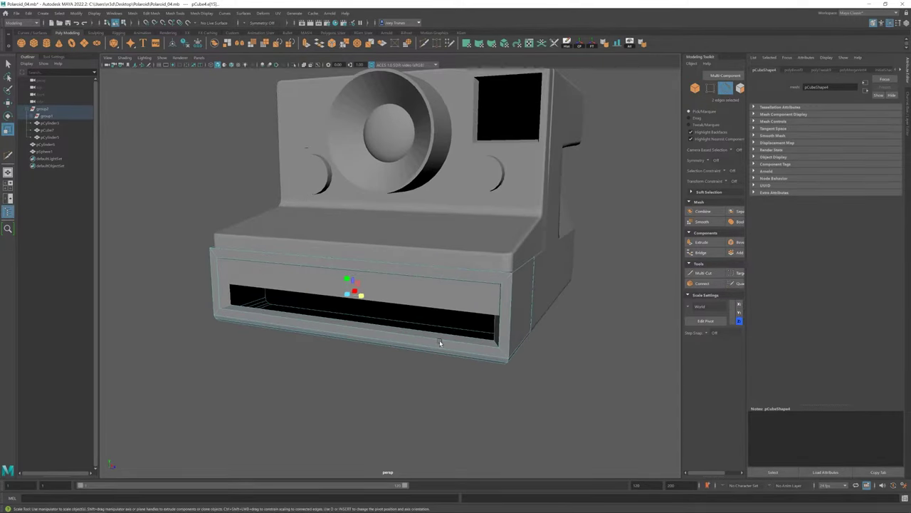
{"action": "mouse_move", "coordinate": [240, 270]}
{"action": "left_mouse_down", "text": "alt"}
{"action": "mouse_move", "coordinate": [332, 293]}
{"action": "mouse_move", "coordinate": [372, 317]}
{"action": "left_mouse_up", "text": "alt"}
Clear the selection and undo the last edit on the drawer front.
{"action": "key", "text": "w"}
{"action": "left_click_drag", "start_coordinate": [320, 267], "coordinate": [387, 289], "text": "alt"}
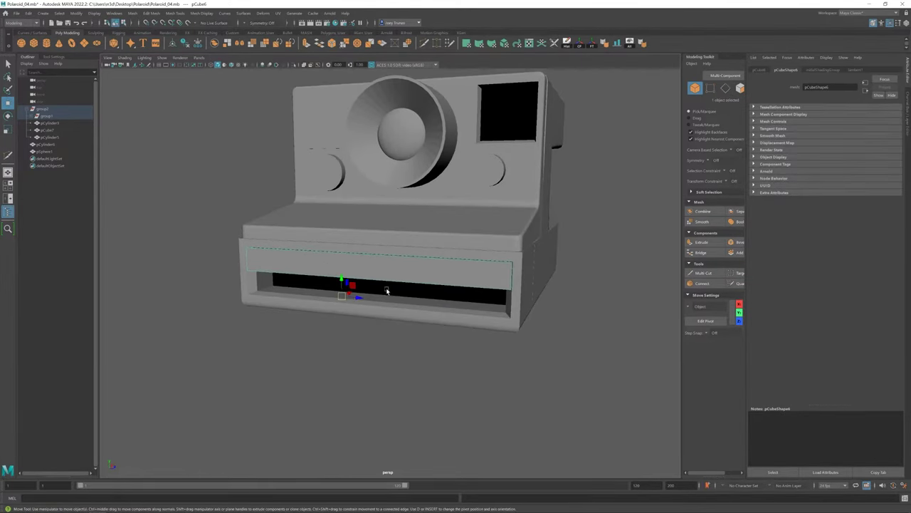
{"action": "left_click", "coordinate": [626, 282]}
{"action": "key", "text": "ctrl+z"}
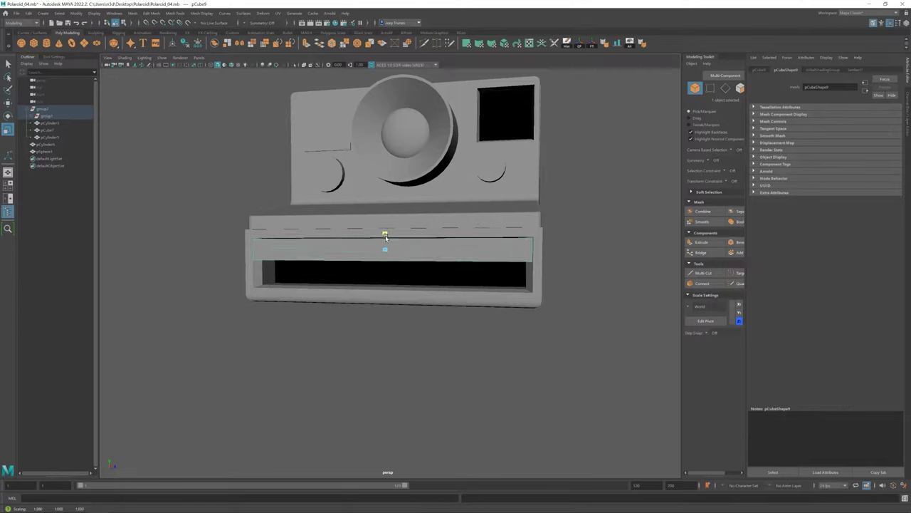
{"action": "key", "text": "w"}
{"action": "left_click_drag", "start_coordinate": [384, 244], "coordinate": [535, 323], "text": "alt"}
{"action": "scroll", "coordinate": [491, 326], "scroll_direction": "up", "scroll_amount": 3}
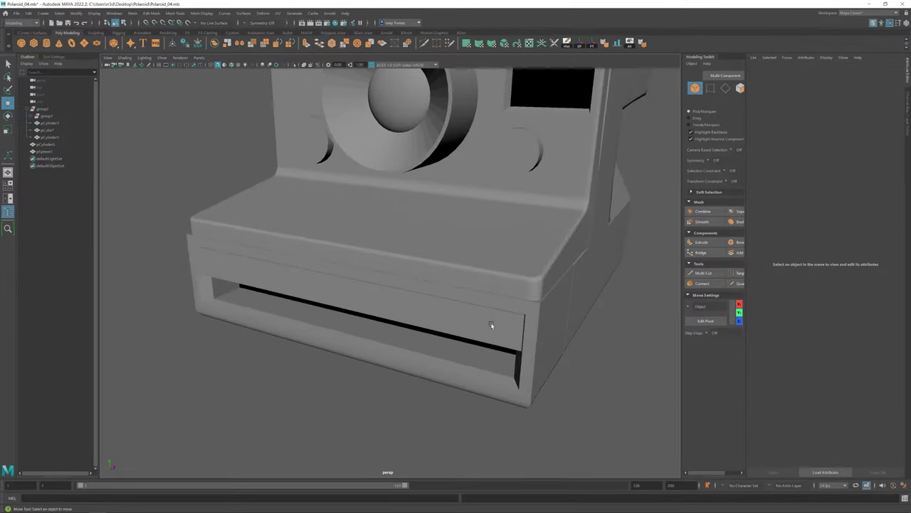
Select pCube9, frame it, and scale it into a strip above the film slot.
{"action": "left_click", "coordinate": [347, 308]}
{"action": "key", "text": "f"}
{"action": "key", "text": "r"}
{"action": "scroll", "coordinate": [329, 200], "scroll_direction": "down", "scroll_amount": 10}
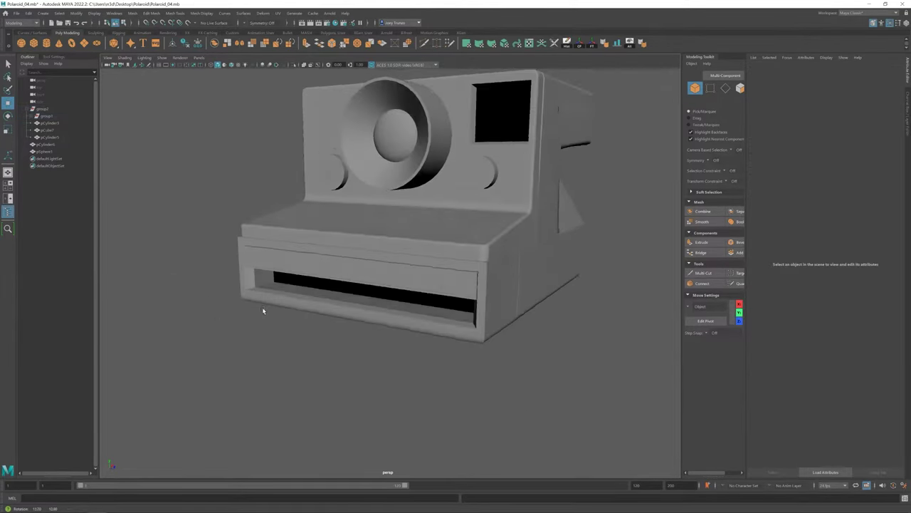
{"action": "scroll", "coordinate": [262, 306], "scroll_direction": "up", "scroll_amount": 5}
Create a polygon plane for the film sheet and rotate and move it into the drawer slot.
{"action": "left_click", "coordinate": [86, 44]}
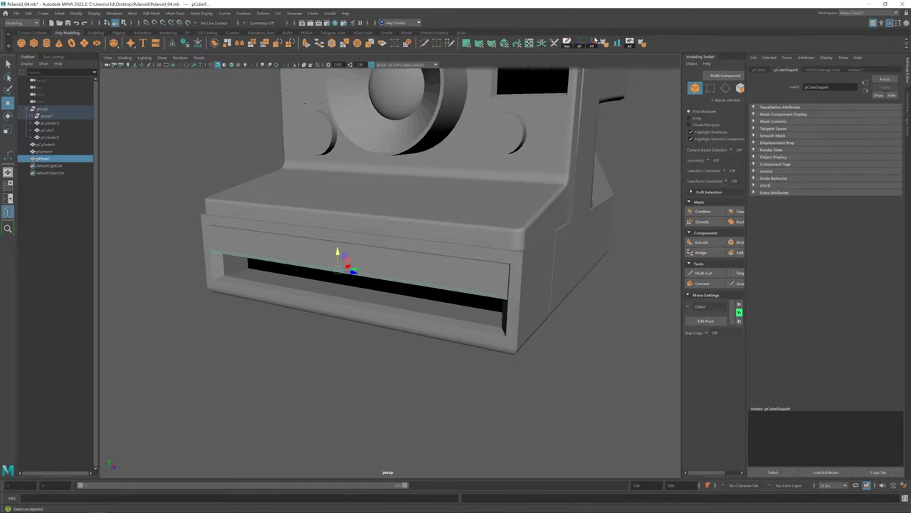
{"action": "mouse_move", "coordinate": [356, 285]}
{"action": "left_mouse_down", "text": "alt"}
{"action": "mouse_move", "coordinate": [399, 271]}
{"action": "mouse_move", "coordinate": [308, 246]}
{"action": "left_mouse_up", "text": "alt"}
{"action": "key", "text": "e"}
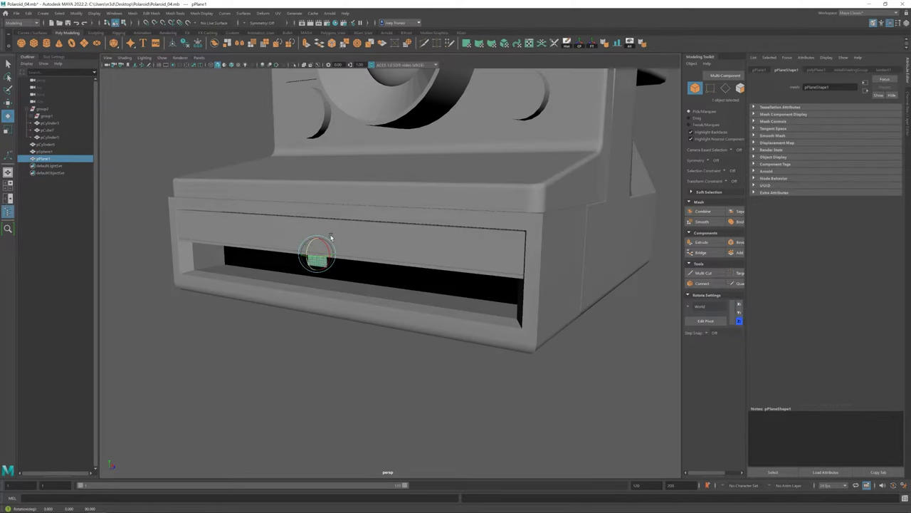
{"action": "key", "text": "w"}
{"action": "left_click", "coordinate": [817, 70]}
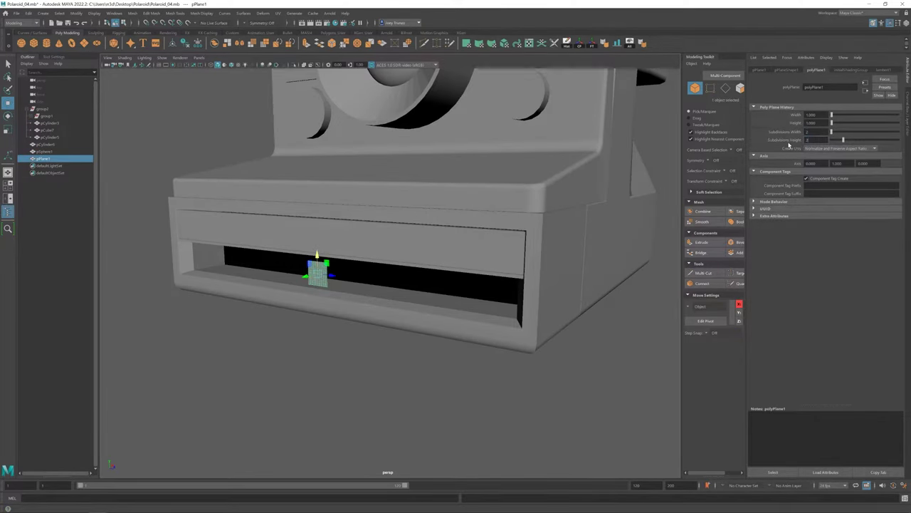
{"action": "key", "text": "w"}
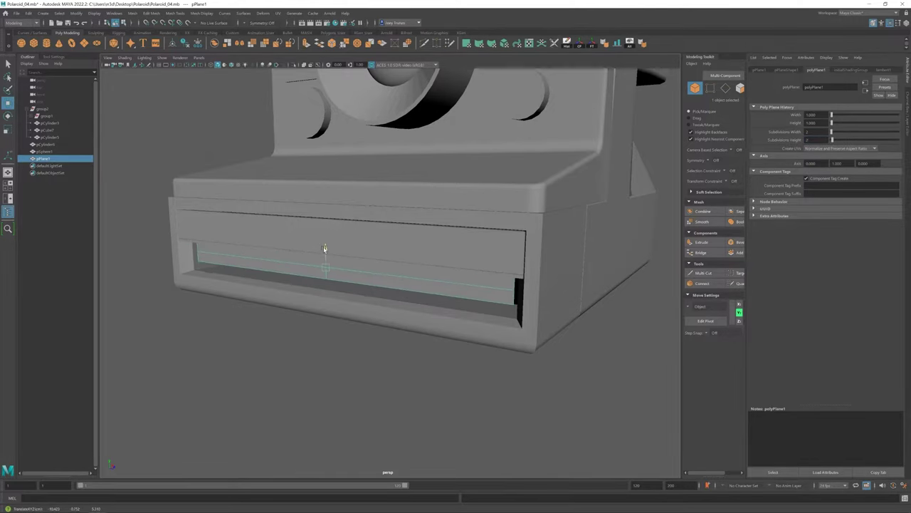
{"action": "mouse_move", "coordinate": [325, 249]}
{"action": "left_mouse_down", "text": "alt"}
{"action": "mouse_move", "coordinate": [305, 264]}
{"action": "mouse_move", "coordinate": [242, 206]}
{"action": "mouse_move", "coordinate": [341, 251]}
{"action": "mouse_move", "coordinate": [292, 255]}
{"action": "mouse_move", "coordinate": [319, 249]}
{"action": "left_mouse_up", "text": "alt"}
Bevel two edges of the plane with Edit Mesh > Bevel to shape the film sheet.
{"action": "left_click", "coordinate": [257, 213]}
{"action": "left_click", "coordinate": [232, 230], "text": "shift"}
{"action": "left_click", "coordinate": [152, 13]}
{"action": "left_click", "coordinate": [164, 41]}
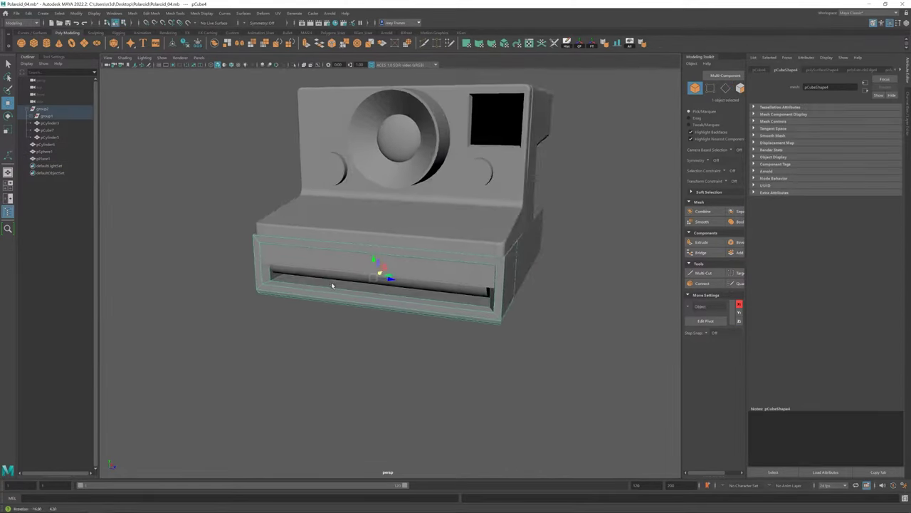
Turn on wireframe on shaded and orbit around the camera to inspect the drawer.
{"action": "left_click", "coordinate": [218, 64]}
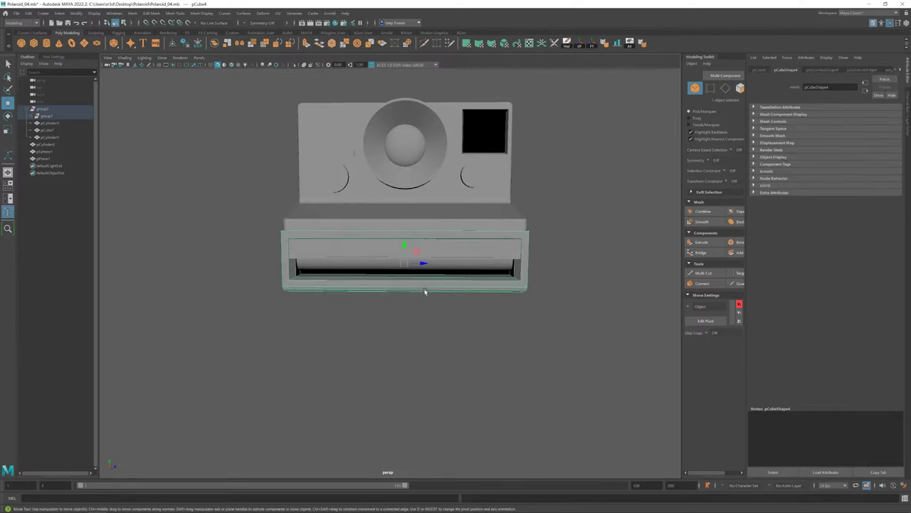
{"action": "mouse_move", "coordinate": [368, 289]}
{"action": "left_mouse_down", "text": "alt"}
{"action": "mouse_move", "coordinate": [416, 279]}
{"action": "mouse_move", "coordinate": [347, 293]}
{"action": "left_mouse_up", "text": "alt"}
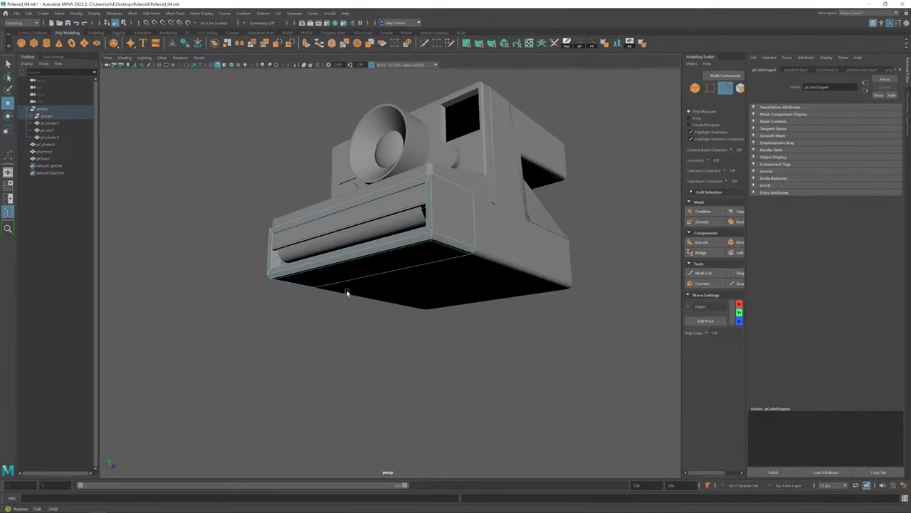
{"action": "mouse_move", "coordinate": [390, 241]}
{"action": "left_mouse_down", "text": "alt"}
{"action": "mouse_move", "coordinate": [403, 252]}
{"action": "mouse_move", "coordinate": [398, 299]}
{"action": "mouse_move", "coordinate": [533, 356]}
{"action": "left_mouse_up", "text": "alt"}
{"action": "key", "text": "F8"}
{"action": "scroll", "coordinate": [399, 336], "scroll_direction": "down", "scroll_amount": 5}
{"action": "scroll", "coordinate": [398, 336], "scroll_direction": "up", "scroll_amount": 5}
{"action": "scroll", "coordinate": [483, 275], "scroll_direction": "up", "scroll_amount": 3}
{"action": "key", "text": "F10"}
Isolate the film-drawer frame and inspect its open front.
{"action": "key", "text": "shift+i"}
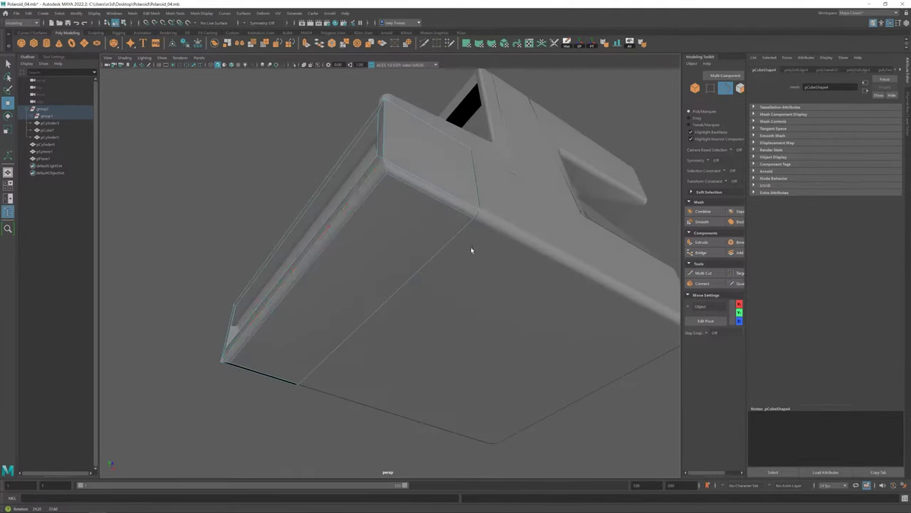
{"action": "left_click_drag", "start_coordinate": [471, 246], "coordinate": [427, 284], "text": "alt"}
{"action": "left_click", "coordinate": [737, 273]}
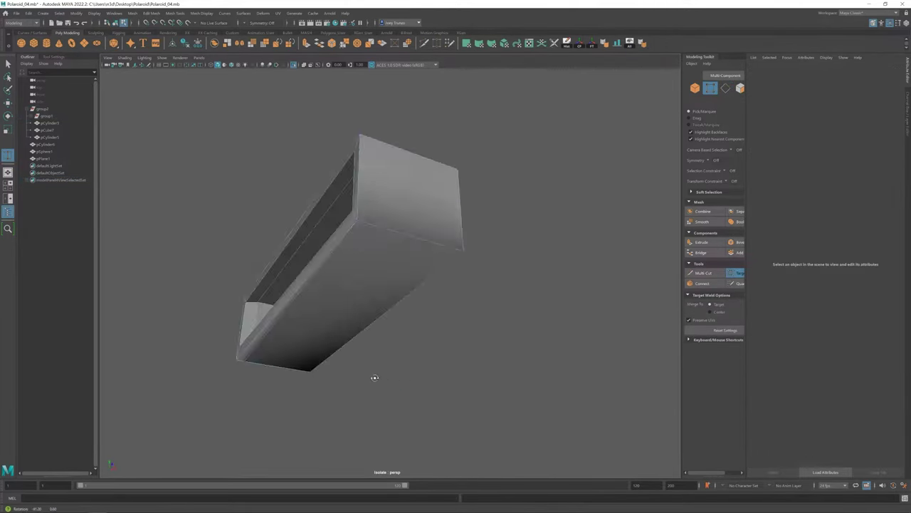
{"action": "left_click_drag", "start_coordinate": [372, 377], "coordinate": [373, 153], "text": "alt"}
{"action": "key", "text": "w"}
{"action": "key", "text": "F11"}
{"action": "scroll", "coordinate": [490, 283], "scroll_direction": "up", "scroll_amount": 3}
{"action": "left_click_drag", "start_coordinate": [490, 282], "coordinate": [497, 282], "text": "alt"}
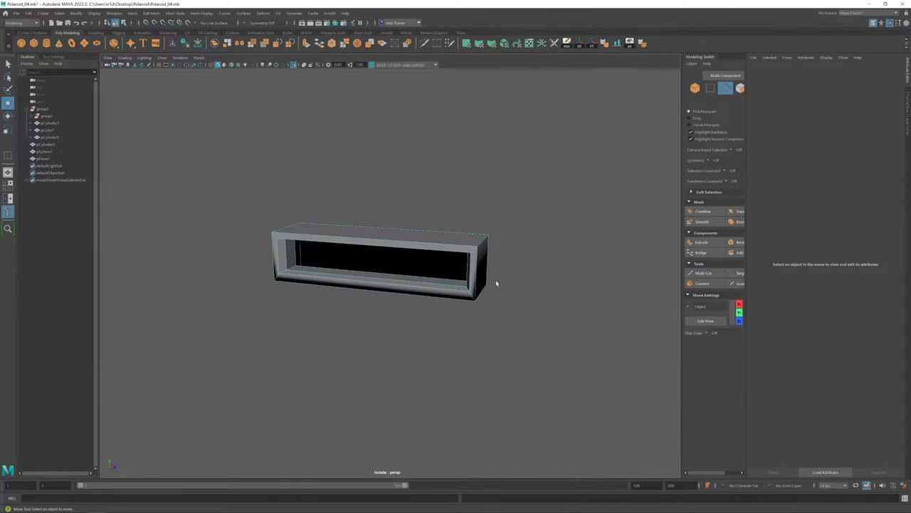
Exit Isolate Select so the whole camera is back in view for bevelling.
{"action": "key", "text": "F8"}
{"action": "mouse_move", "coordinate": [549, 196]}
{"action": "left_mouse_down", "text": "alt"}
{"action": "mouse_move", "coordinate": [438, 280]}
{"action": "mouse_move", "coordinate": [398, 271]}
{"action": "left_mouse_up", "text": "alt"}
{"action": "key", "text": "shift+i"}
{"action": "left_click", "coordinate": [175, 13]}
Bevel the drawer frame's edges and inspect the result from the front and side.
{"action": "left_click", "coordinate": [171, 34]}
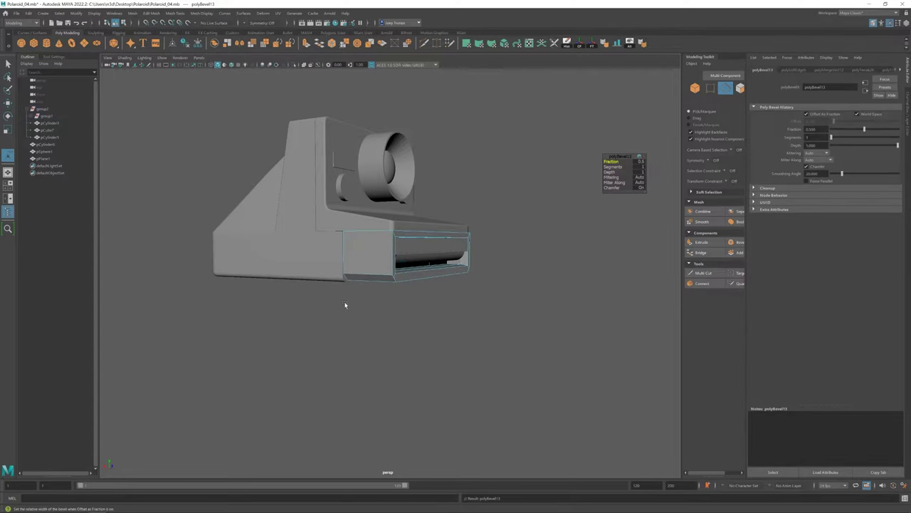
{"action": "left_click_drag", "start_coordinate": [345, 305], "coordinate": [399, 292], "text": "alt"}
{"action": "left_click_drag", "start_coordinate": [854, 128], "coordinate": [342, 287], "text": "alt"}
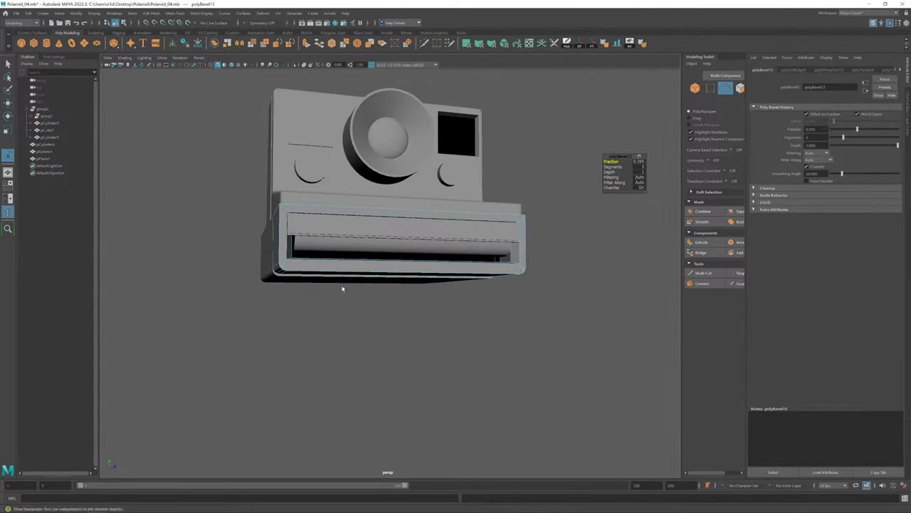
{"action": "left_click", "coordinate": [490, 272]}
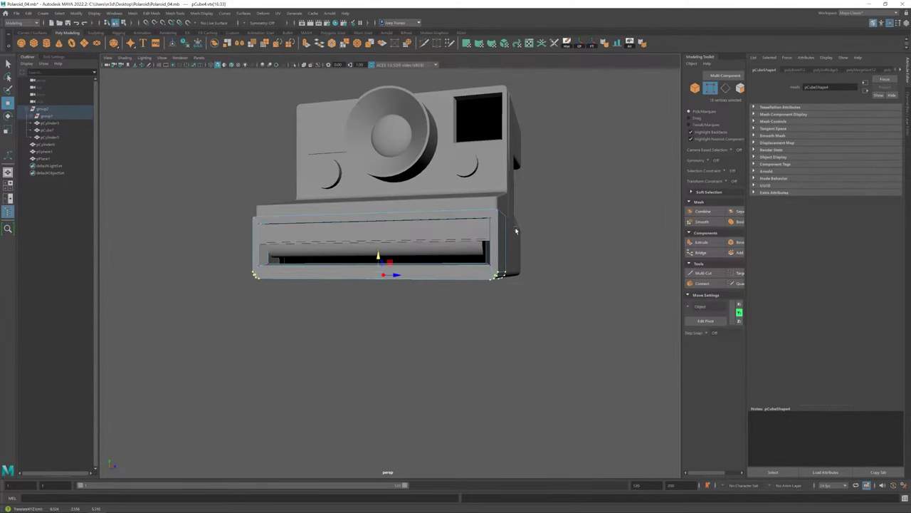
{"action": "left_click_drag", "start_coordinate": [516, 231], "coordinate": [442, 302], "text": "alt"}
{"action": "scroll", "coordinate": [383, 217], "scroll_direction": "up", "scroll_amount": 5}
{"action": "scroll", "coordinate": [449, 193], "scroll_direction": "down", "scroll_amount": 3}
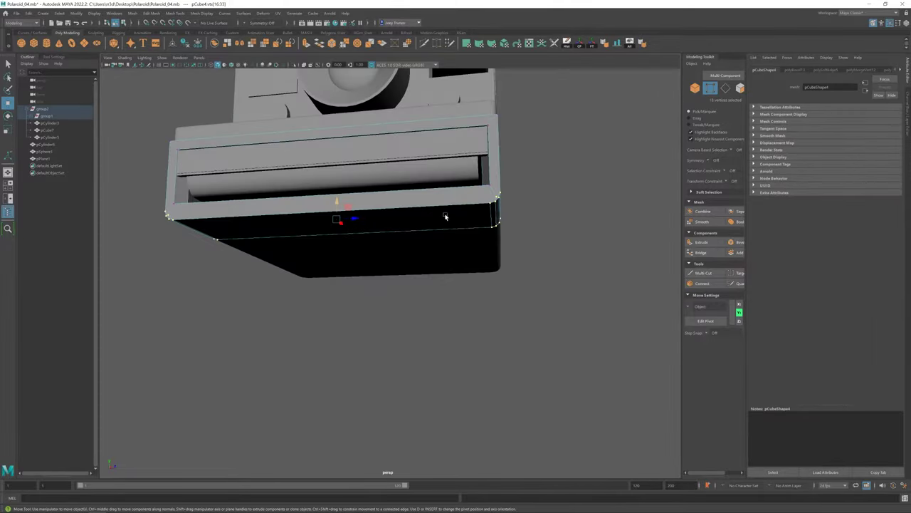
{"action": "left_click_drag", "start_coordinate": [446, 214], "coordinate": [500, 260], "text": "alt"}
{"action": "left_click", "coordinate": [500, 259]}
Select the camera body and pick the edge loops around the film slot's front.
{"action": "scroll", "coordinate": [427, 270], "scroll_direction": "down", "scroll_amount": 3}
{"action": "scroll", "coordinate": [346, 279], "scroll_direction": "up", "scroll_amount": 4}
{"action": "left_click_drag", "start_coordinate": [315, 223], "coordinate": [421, 204], "text": "alt"}
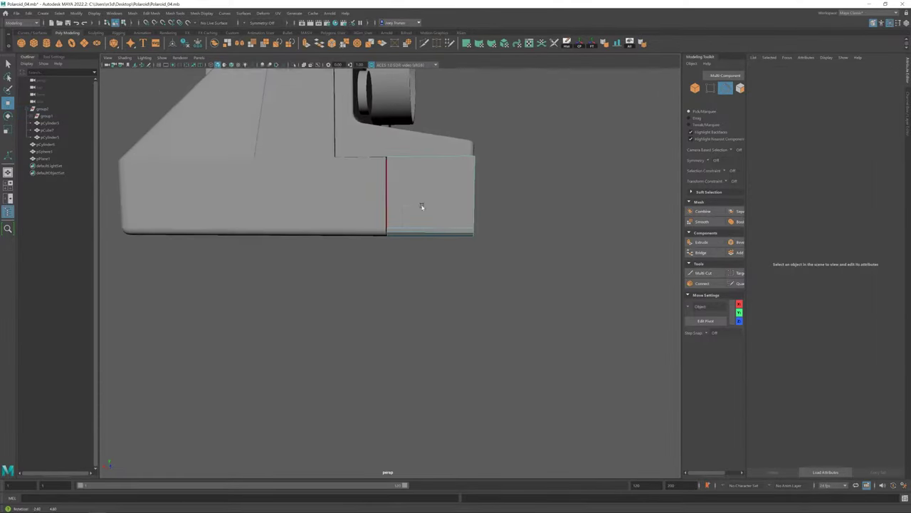
{"action": "left_click", "coordinate": [421, 203]}
{"action": "left_click_drag", "start_coordinate": [498, 256], "coordinate": [411, 147], "text": "alt"}
{"action": "mouse_move", "coordinate": [400, 114]}
{"action": "left_mouse_down", "text": "alt"}
{"action": "mouse_move", "coordinate": [406, 264]}
{"action": "mouse_move", "coordinate": [553, 48]}
{"action": "left_mouse_up", "text": "alt"}
{"action": "scroll", "coordinate": [472, 267], "scroll_direction": "up", "scroll_amount": 4}
{"action": "double_click", "coordinate": [457, 271]}
{"action": "left_click", "coordinate": [450, 275]}
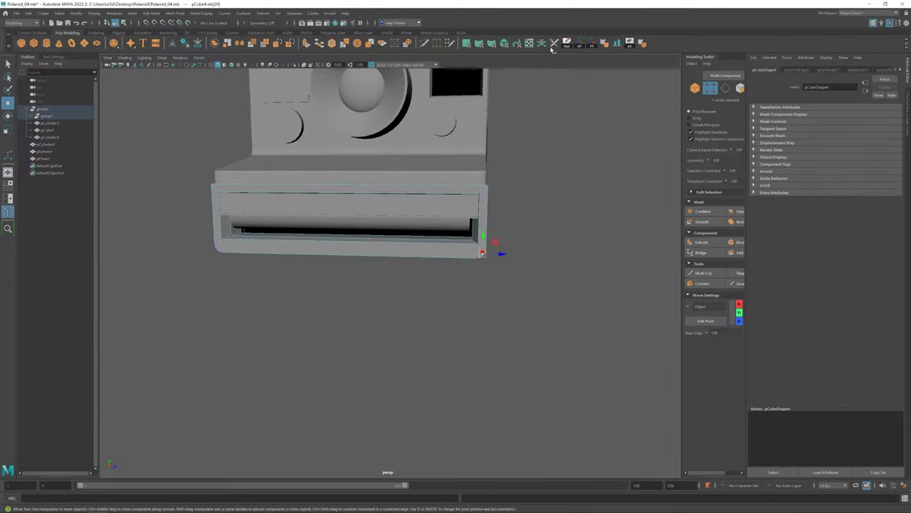
{"action": "mouse_move", "coordinate": [481, 253]}
{"action": "left_mouse_down", "text": "alt"}
{"action": "mouse_move", "coordinate": [260, 245]}
{"action": "mouse_move", "coordinate": [312, 202]}
{"action": "mouse_move", "coordinate": [331, 263]}
{"action": "mouse_move", "coordinate": [371, 235]}
{"action": "left_mouse_up", "text": "alt"}
{"action": "key", "text": "w"}
{"action": "double_click", "coordinate": [283, 242]}
Isolate the slot mesh and bevel its edge loops, reducing the width to about 0.107.
{"action": "key", "text": "ctrl+1"}
{"action": "left_click_drag", "start_coordinate": [299, 214], "coordinate": [205, 188], "text": "alt"}
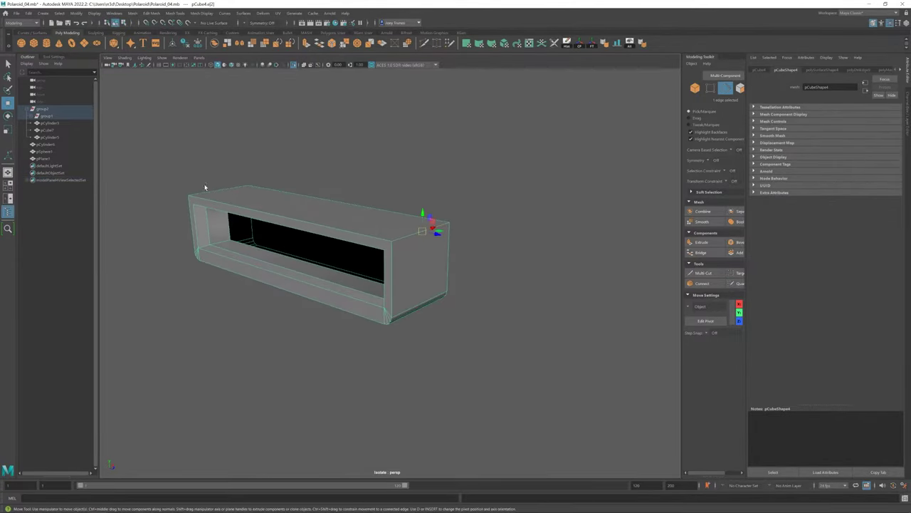
{"action": "left_click", "coordinate": [152, 13]}
{"action": "left_click", "coordinate": [174, 37]}
{"action": "left_click_drag", "start_coordinate": [864, 130], "coordinate": [837, 131]}
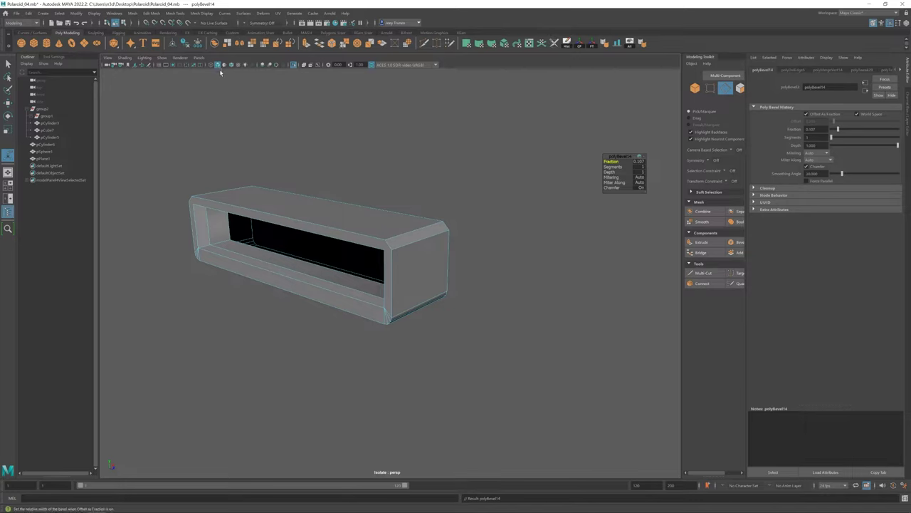
{"action": "left_click", "coordinate": [286, 66]}
{"action": "key", "text": "ctrl+1"}
Bevel the slot edges again with the fraction widened to 0.558.
{"action": "left_click_drag", "start_coordinate": [286, 178], "coordinate": [172, 224], "text": "alt"}
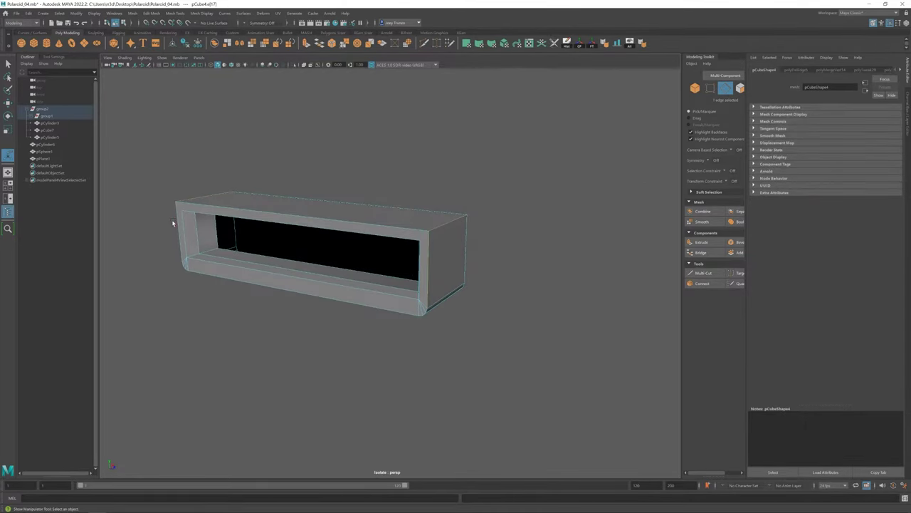
{"action": "left_click", "coordinate": [151, 12]}
{"action": "left_click", "coordinate": [175, 37]}
{"action": "left_click_drag", "start_coordinate": [866, 130], "coordinate": [870, 130]}
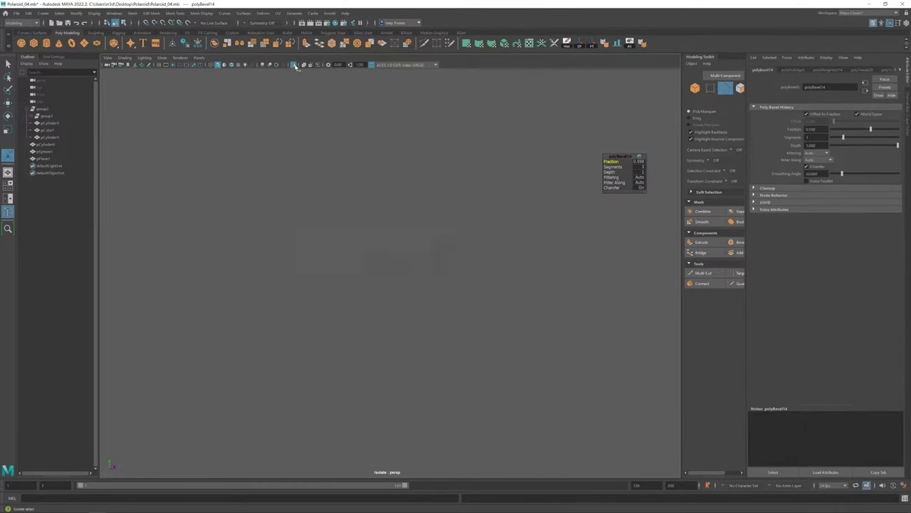
{"action": "key", "text": "ctrl+1"}
Check the front plate's existing polyBevel settings in the Attribute Editor for comparison.
{"action": "left_click_drag", "start_coordinate": [488, 265], "coordinate": [441, 278], "text": "alt"}
{"action": "scroll", "coordinate": [455, 285], "scroll_direction": "down", "scroll_amount": 3}
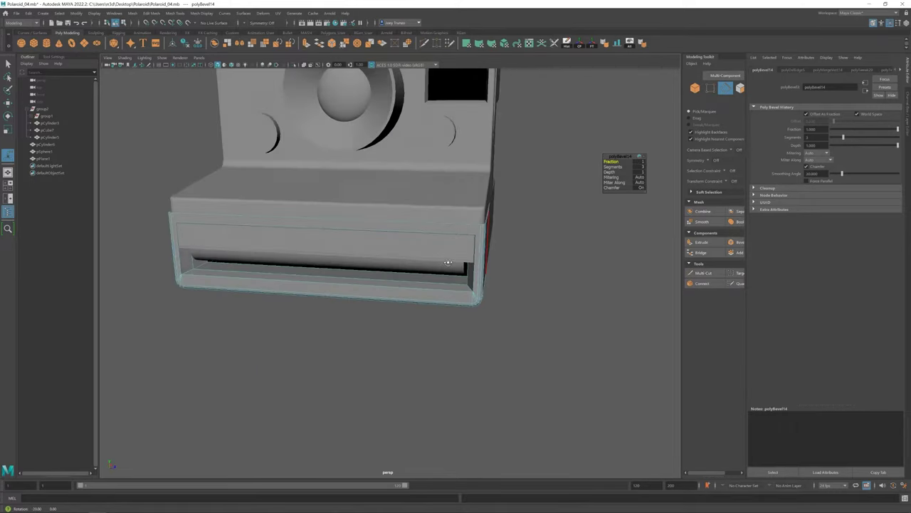
{"action": "left_click", "coordinate": [495, 307]}
{"action": "key", "text": "w"}
{"action": "scroll", "coordinate": [426, 288], "scroll_direction": "down", "scroll_amount": 2}
{"action": "scroll", "coordinate": [427, 288], "scroll_direction": "up", "scroll_amount": 5}
{"action": "scroll", "coordinate": [484, 279], "scroll_direction": "down", "scroll_amount": 3}
{"action": "left_click", "coordinate": [377, 235]}
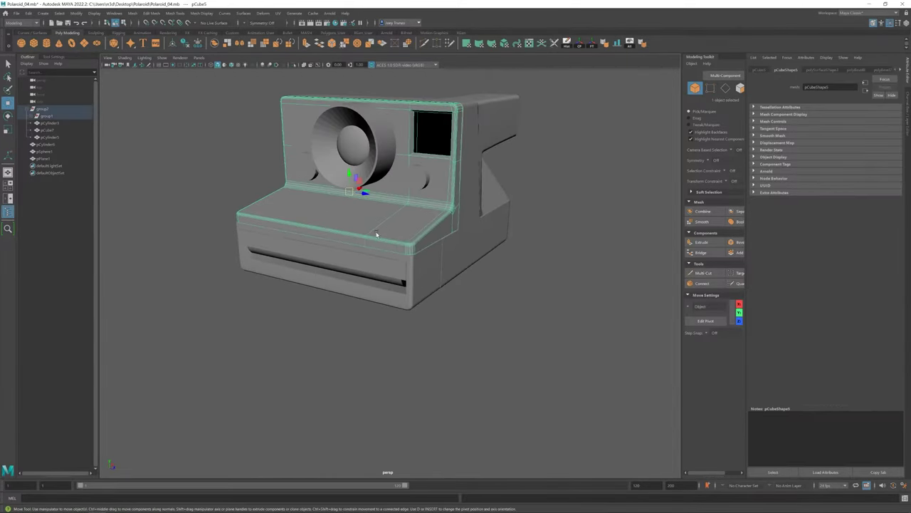
{"action": "left_click", "coordinate": [884, 70]}
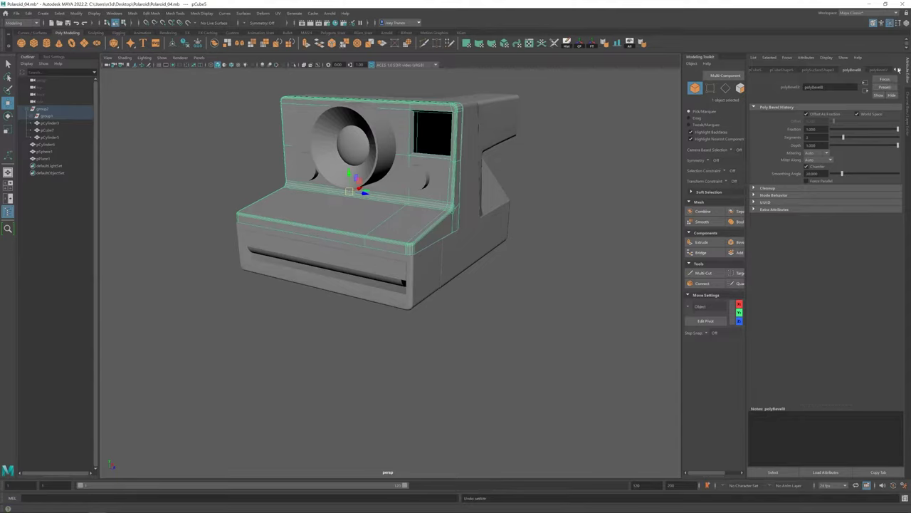
Select the bottom slot's corner vertices, then put the film plane into edge selection.
{"action": "left_click", "coordinate": [535, 245]}
{"action": "scroll", "coordinate": [499, 264], "scroll_direction": "down", "scroll_amount": 2}
{"action": "mouse_move", "coordinate": [498, 270]}
{"action": "left_mouse_down", "text": "alt"}
{"action": "mouse_move", "coordinate": [463, 285]}
{"action": "mouse_move", "coordinate": [480, 287]}
{"action": "mouse_move", "coordinate": [413, 282]}
{"action": "mouse_move", "coordinate": [450, 320]}
{"action": "mouse_move", "coordinate": [389, 299]}
{"action": "left_mouse_up", "text": "alt"}
{"action": "left_click", "coordinate": [389, 299]}
{"action": "key", "text": "F9"}
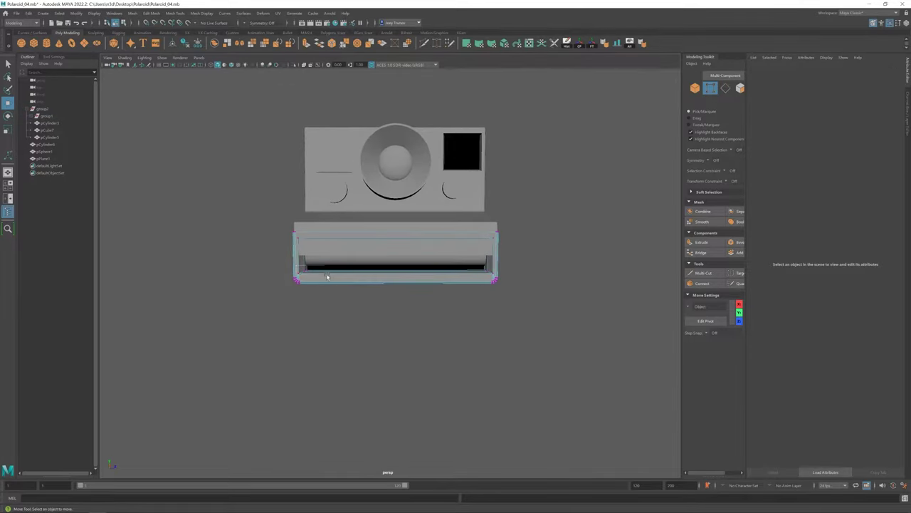
{"action": "mouse_move", "coordinate": [327, 276]}
{"action": "left_mouse_down"}
{"action": "mouse_move", "coordinate": [472, 289]}
{"action": "mouse_move", "coordinate": [332, 315]}
{"action": "mouse_move", "coordinate": [403, 316]}
{"action": "mouse_move", "coordinate": [388, 252]}
{"action": "mouse_move", "coordinate": [359, 263]}
{"action": "mouse_move", "coordinate": [432, 325]}
{"action": "mouse_move", "coordinate": [419, 321]}
{"action": "left_mouse_up"}
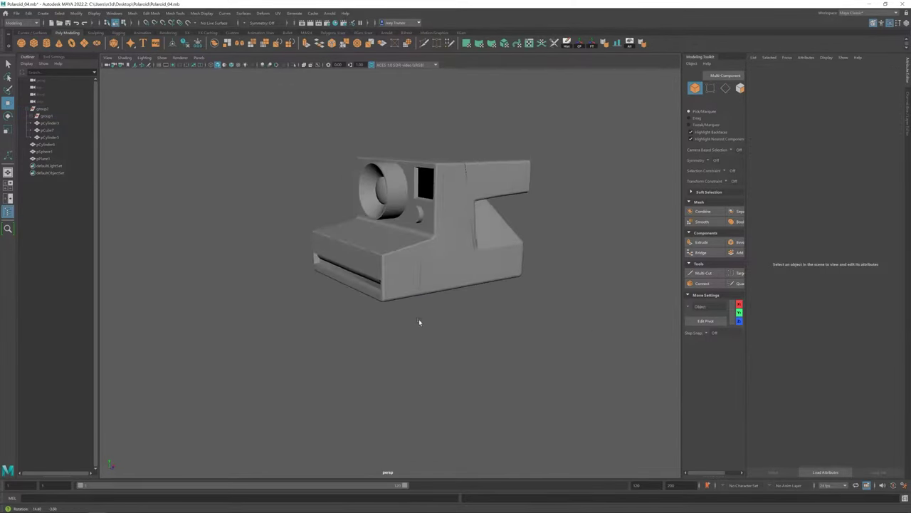
{"action": "scroll", "coordinate": [420, 321], "scroll_direction": "up", "scroll_amount": 5}
{"action": "left_click", "coordinate": [260, 238]}
{"action": "right_click", "coordinate": [260, 239]}
{"action": "left_click", "coordinate": [272, 221]}
{"action": "mouse_move", "coordinate": [273, 221]}
{"action": "left_mouse_down", "text": "alt"}
{"action": "mouse_move", "coordinate": [295, 270]}
{"action": "mouse_move", "coordinate": [271, 253]}
{"action": "mouse_move", "coordinate": [305, 233]}
{"action": "left_mouse_up", "text": "alt"}
Select the film sheet's faces inside the drawer slot.
{"action": "double_click", "coordinate": [264, 249]}
{"action": "key", "text": "r"}
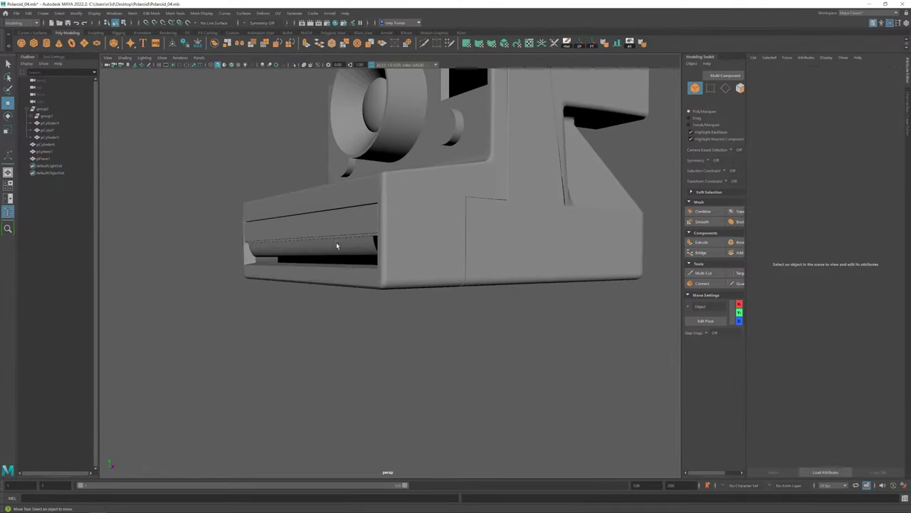
{"action": "right_click_drag", "start_coordinate": [304, 233], "coordinate": [313, 214]}
{"action": "double_click", "coordinate": [306, 245]}
Extrude the film sheet faces to a 0.009 thickness with one division.
{"action": "left_click", "coordinate": [151, 13]}
{"action": "left_click", "coordinate": [187, 84]}
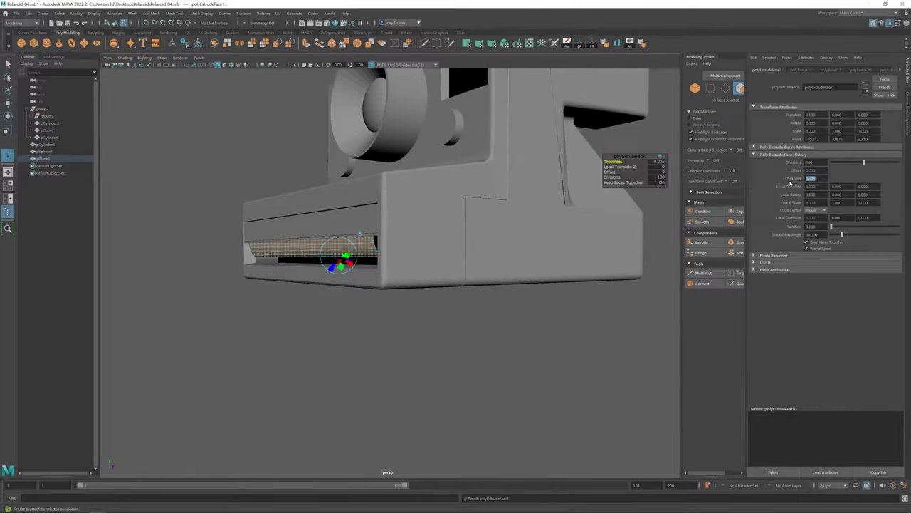
{"action": "scroll", "coordinate": [313, 256], "scroll_direction": "up", "scroll_amount": 5}
{"action": "scroll", "coordinate": [313, 257], "scroll_direction": "up", "scroll_amount": 3}
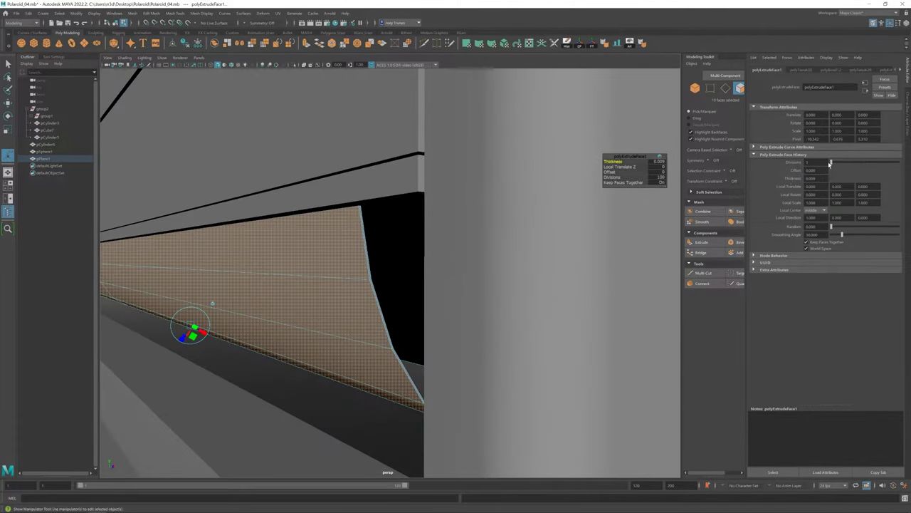
{"action": "key", "text": "f"}
{"action": "scroll", "coordinate": [383, 315], "scroll_direction": "up", "scroll_amount": 5}
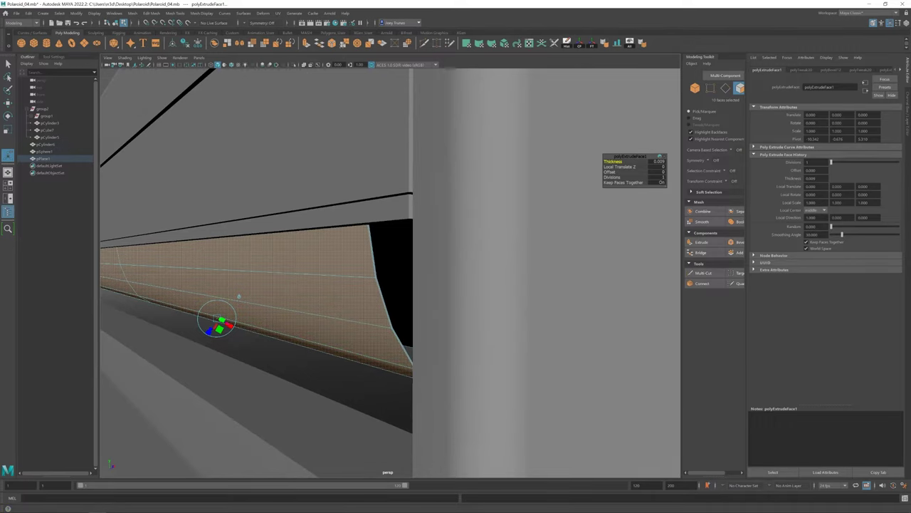
{"action": "scroll", "coordinate": [224, 264], "scroll_direction": "down", "scroll_amount": 10}
{"action": "key", "text": "F8"}
Isolate the L-shaped body piece and frame it in the view.
{"action": "left_click", "coordinate": [382, 315]}
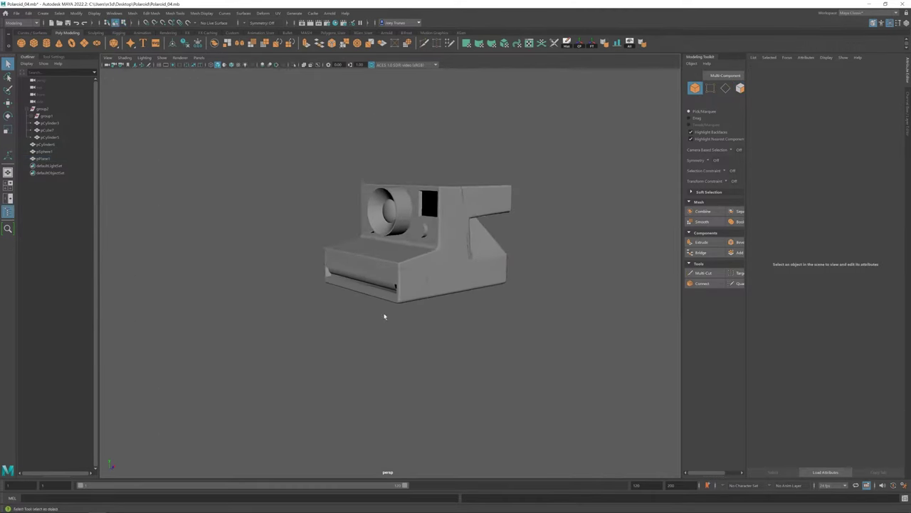
{"action": "scroll", "coordinate": [383, 315], "scroll_direction": "up", "scroll_amount": 3}
{"action": "mouse_move", "coordinate": [392, 319]}
{"action": "left_mouse_down", "text": "alt"}
{"action": "mouse_move", "coordinate": [457, 303]}
{"action": "mouse_move", "coordinate": [433, 280]}
{"action": "left_mouse_up", "text": "alt"}
{"action": "left_click", "coordinate": [433, 281]}
{"action": "scroll", "coordinate": [433, 280], "scroll_direction": "up", "scroll_amount": 5}
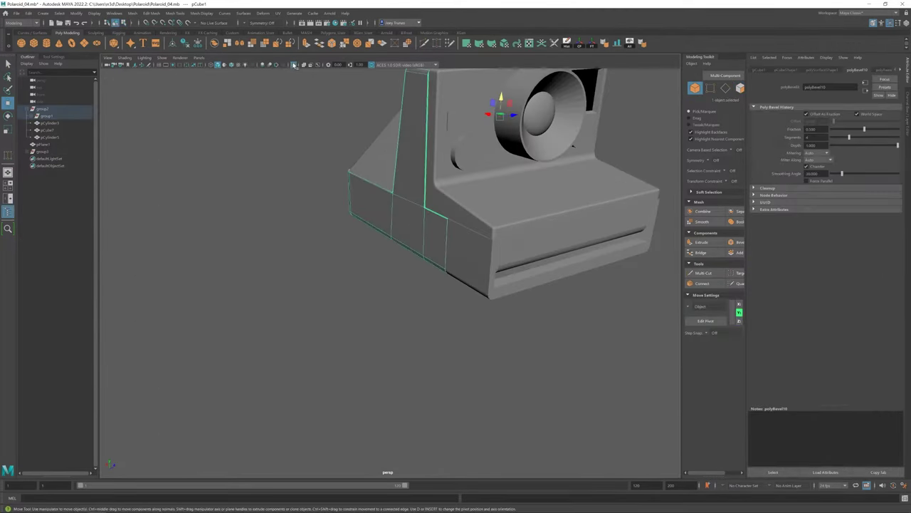
{"action": "key", "text": "ctrl+1"}
{"action": "scroll", "coordinate": [460, 320], "scroll_direction": "up", "scroll_amount": 5}
{"action": "scroll", "coordinate": [574, 387], "scroll_direction": "up", "scroll_amount": 5}
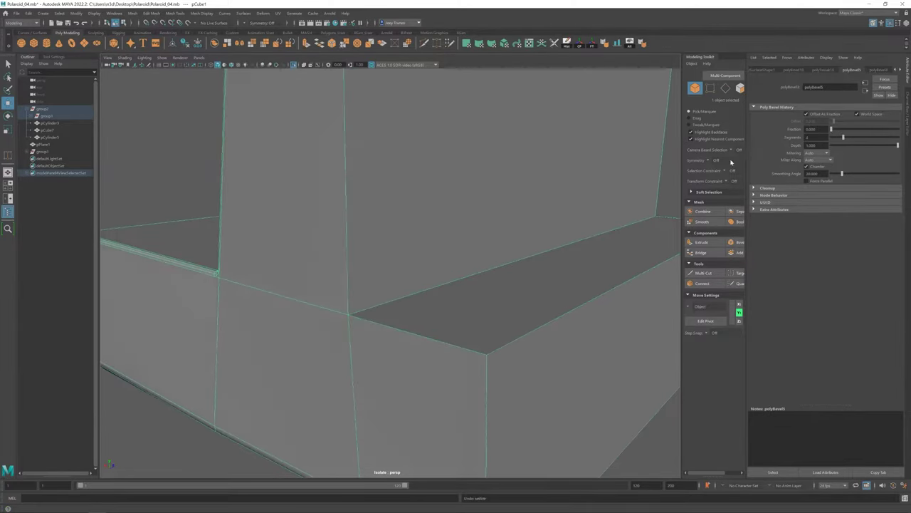
{"action": "key", "text": "f"}
Restore the other parts, then isolate an edge loop on the body piece and inspect its corners.
{"action": "left_click_drag", "start_coordinate": [399, 299], "coordinate": [451, 311], "text": "alt"}
{"action": "key", "text": "ctrl+1"}
{"action": "scroll", "coordinate": [403, 294], "scroll_direction": "up", "scroll_amount": 3}
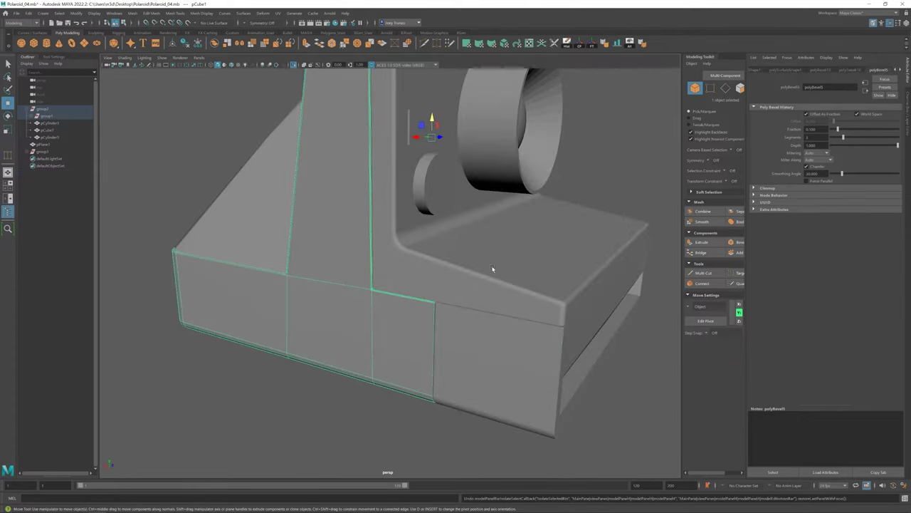
{"action": "scroll", "coordinate": [339, 89], "scroll_direction": "up", "scroll_amount": 5}
{"action": "double_click", "coordinate": [375, 307]}
{"action": "key", "text": "ctrl+1"}
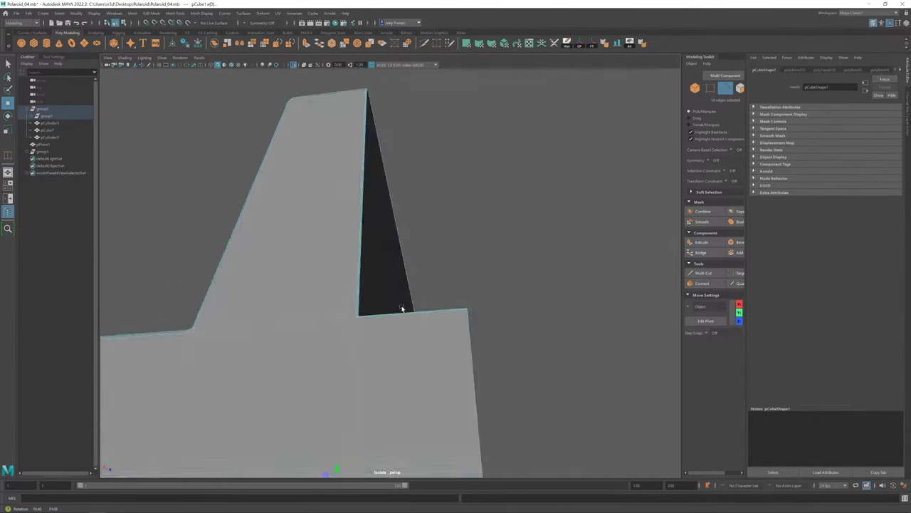
{"action": "left_click_drag", "start_coordinate": [375, 307], "coordinate": [393, 328], "text": "alt"}
{"action": "key", "text": "f"}
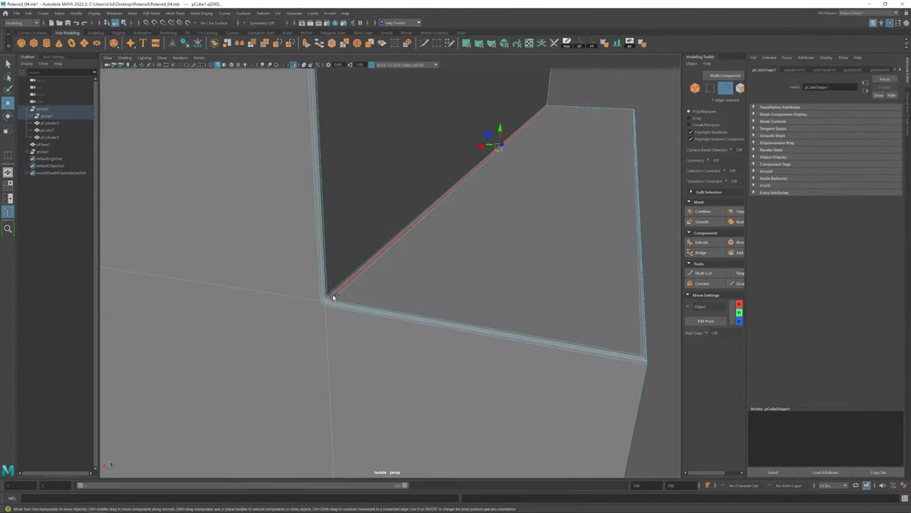
{"action": "scroll", "coordinate": [329, 303], "scroll_direction": "down", "scroll_amount": 5}
{"action": "left_click_drag", "start_coordinate": [413, 266], "coordinate": [234, 225], "text": "alt"}
{"action": "scroll", "coordinate": [362, 312], "scroll_direction": "up", "scroll_amount": 5}
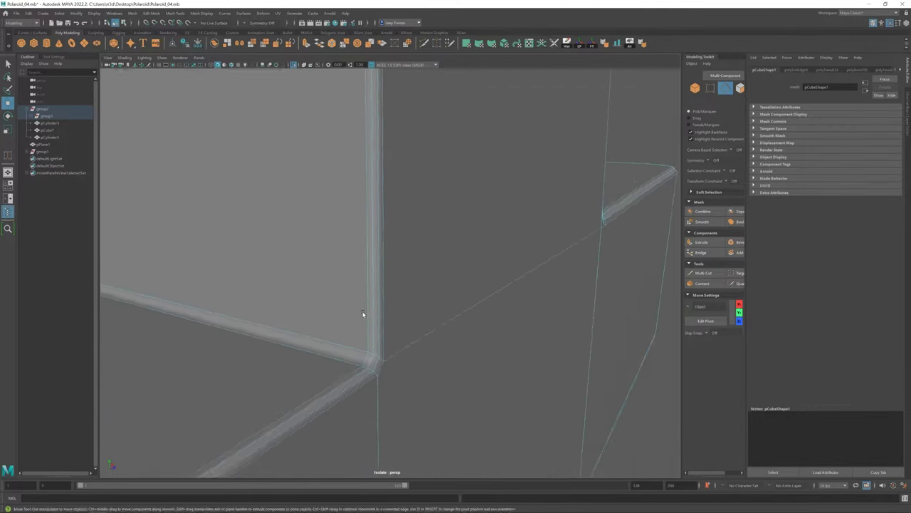
{"action": "right_click_drag", "start_coordinate": [362, 311], "coordinate": [384, 285], "text": "shift"}
Open the Merge Vertices options, then view the whole camera from the front.
{"action": "left_click", "coordinate": [54, 57]}
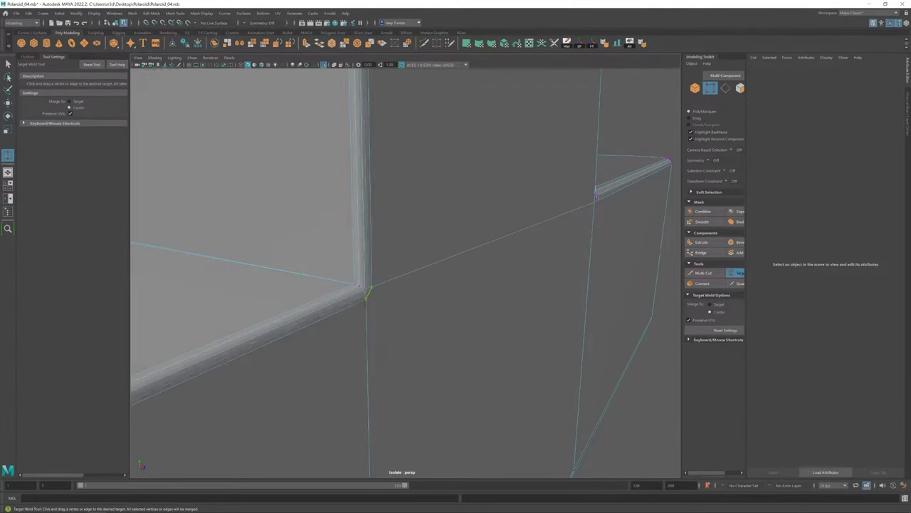
{"action": "scroll", "coordinate": [367, 291], "scroll_direction": "down", "scroll_amount": 3}
{"action": "scroll", "coordinate": [585, 329], "scroll_direction": "up", "scroll_amount": 3}
{"action": "scroll", "coordinate": [514, 271], "scroll_direction": "down", "scroll_amount": 3}
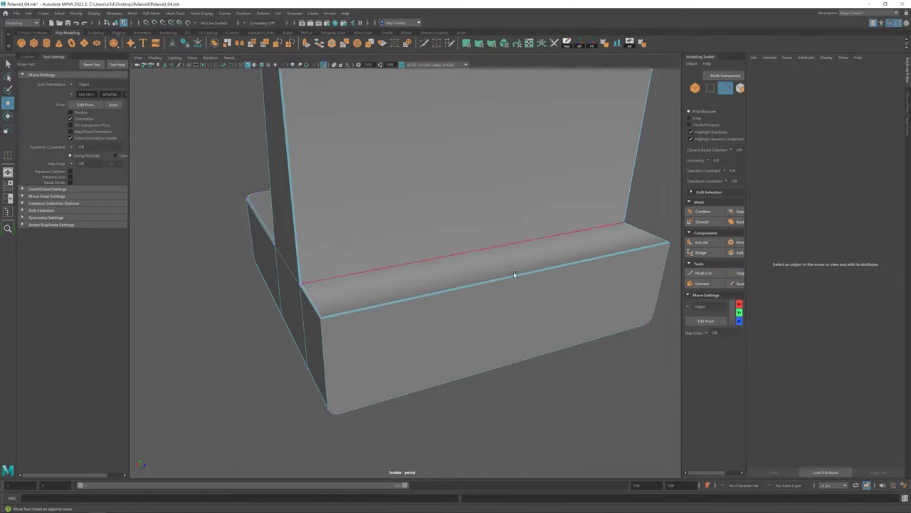
{"action": "left_click_drag", "start_coordinate": [513, 271], "coordinate": [427, 271], "text": "alt"}
{"action": "scroll", "coordinate": [428, 270], "scroll_direction": "down", "scroll_amount": 3}
{"action": "scroll", "coordinate": [352, 269], "scroll_direction": "up", "scroll_amount": 5}
{"action": "key", "text": "w"}
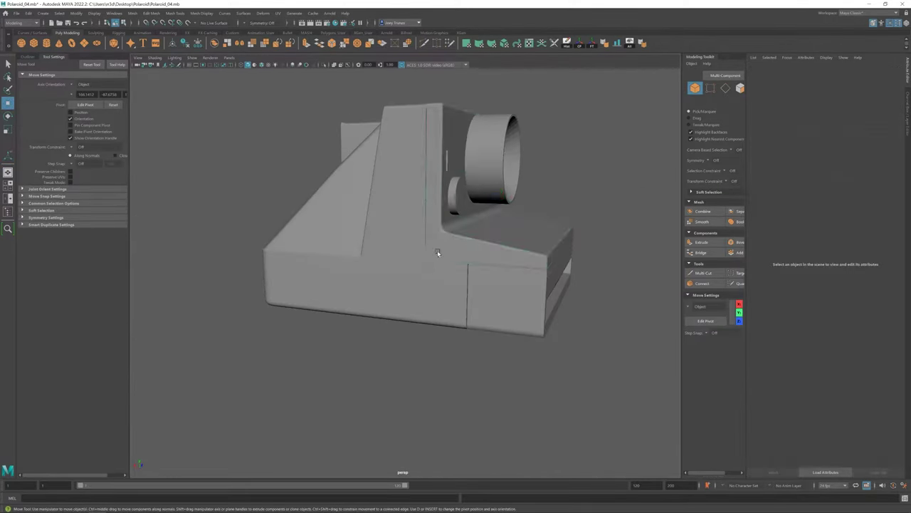
{"action": "mouse_move", "coordinate": [478, 245]}
{"action": "left_mouse_down", "text": "alt"}
{"action": "mouse_move", "coordinate": [427, 235]}
{"action": "mouse_move", "coordinate": [437, 230]}
{"action": "mouse_move", "coordinate": [313, 234]}
{"action": "left_mouse_up", "text": "alt"}
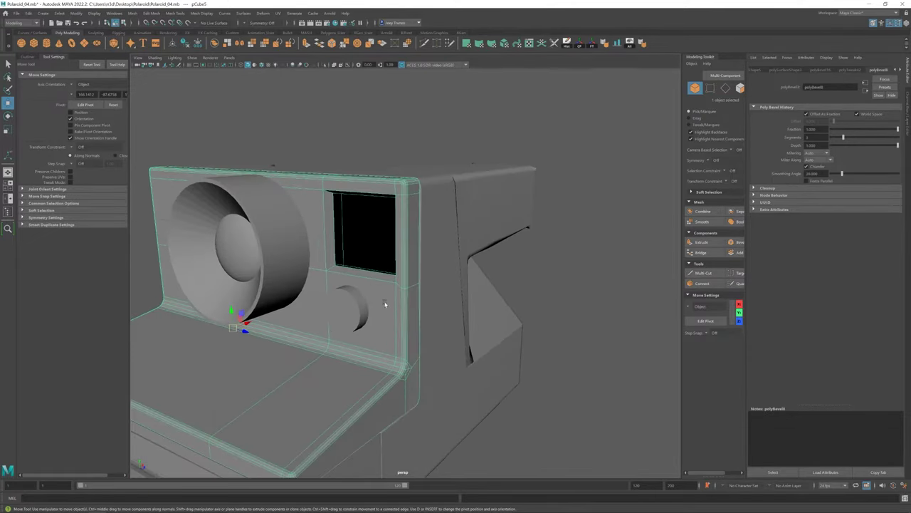
Select the edge loop around the viewfinder opening.
{"action": "left_click", "coordinate": [317, 223]}
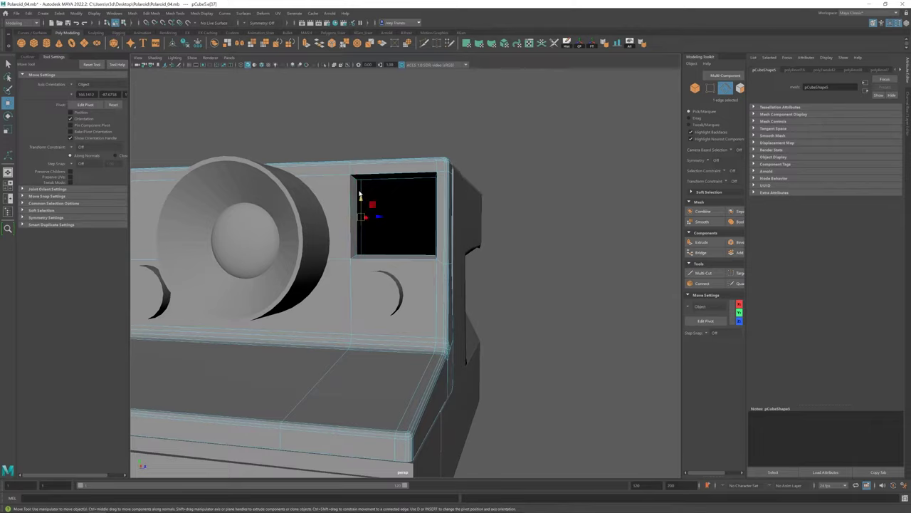
{"action": "mouse_move", "coordinate": [356, 198]}
{"action": "left_mouse_down", "text": "alt"}
{"action": "mouse_move", "coordinate": [602, 254]}
{"action": "mouse_move", "coordinate": [398, 249]}
{"action": "mouse_move", "coordinate": [369, 235]}
{"action": "mouse_move", "coordinate": [333, 250]}
{"action": "mouse_move", "coordinate": [397, 242]}
{"action": "left_mouse_up", "text": "alt"}
{"action": "double_click", "coordinate": [418, 235]}
{"action": "key", "text": "r"}
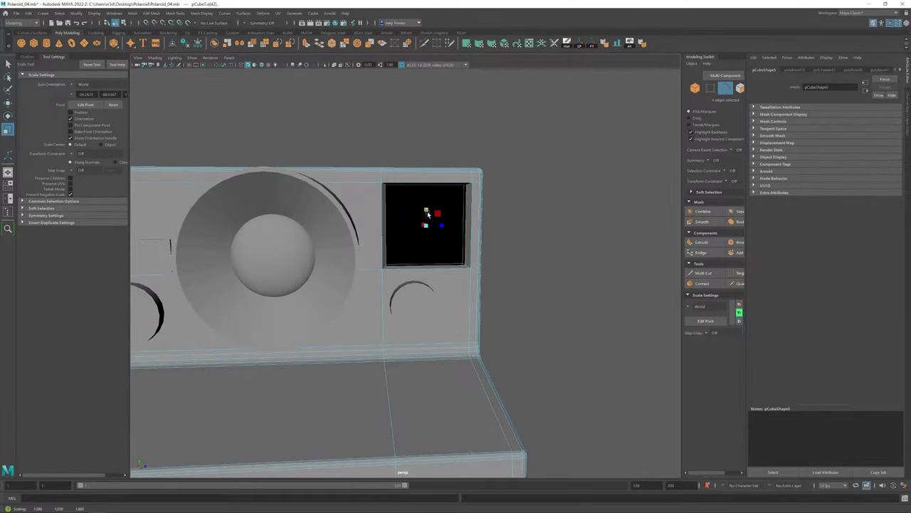
{"action": "scroll", "coordinate": [427, 214], "scroll_direction": "down", "scroll_amount": 5}
{"action": "scroll", "coordinate": [428, 214], "scroll_direction": "up", "scroll_amount": 8}
Bevel the viewfinder's top edges with a two-segment bevel.
{"action": "left_click", "coordinate": [325, 193]}
{"action": "key", "text": "w"}
{"action": "mouse_move", "coordinate": [325, 193]}
{"action": "left_mouse_down", "text": "alt"}
{"action": "mouse_move", "coordinate": [500, 259]}
{"action": "mouse_move", "coordinate": [442, 242]}
{"action": "left_mouse_up", "text": "alt"}
{"action": "key", "text": "ctrl+b"}
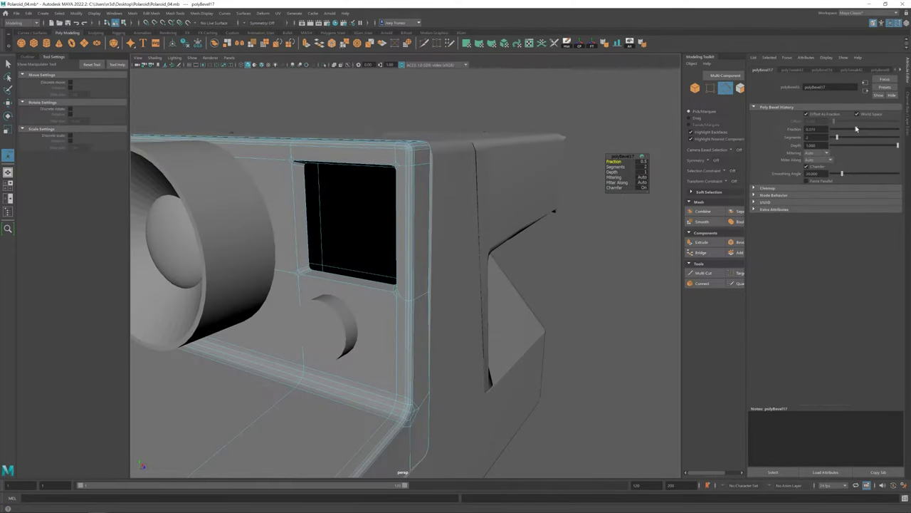
{"action": "left_click", "coordinate": [574, 235]}
{"action": "scroll", "coordinate": [573, 235], "scroll_direction": "down", "scroll_amount": 5}
{"action": "scroll", "coordinate": [334, 277], "scroll_direction": "up", "scroll_amount": 1}
Select and frame the front face of the viewfinder insert.
{"action": "left_click", "coordinate": [321, 282]}
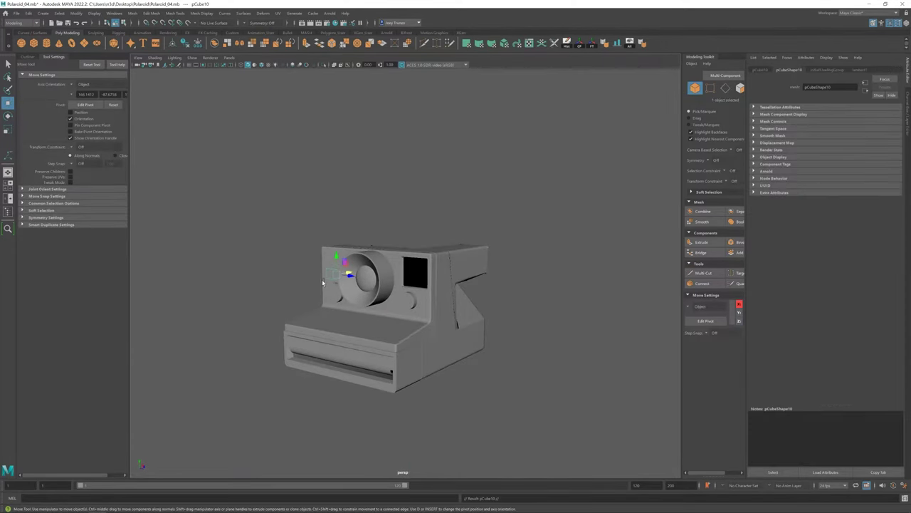
{"action": "left_click", "coordinate": [426, 285]}
{"action": "key", "text": "f"}
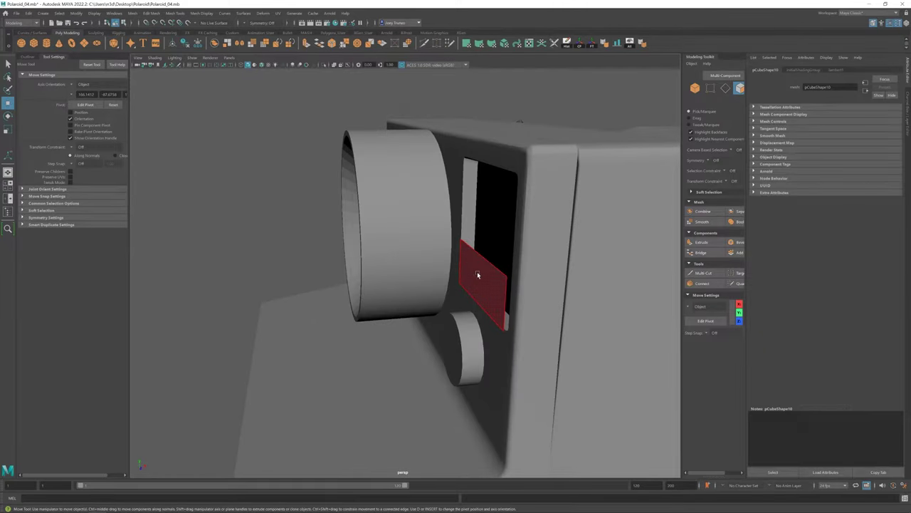
{"action": "mouse_move", "coordinate": [477, 274]}
{"action": "left_mouse_down", "text": "alt"}
{"action": "mouse_move", "coordinate": [539, 203]}
{"action": "mouse_move", "coordinate": [549, 240]}
{"action": "mouse_move", "coordinate": [522, 185]}
{"action": "left_mouse_up", "text": "alt"}
{"action": "key", "text": "r"}
Insert edge loops across the viewfinder window to grid the insert.
{"action": "left_click", "coordinate": [176, 13]}
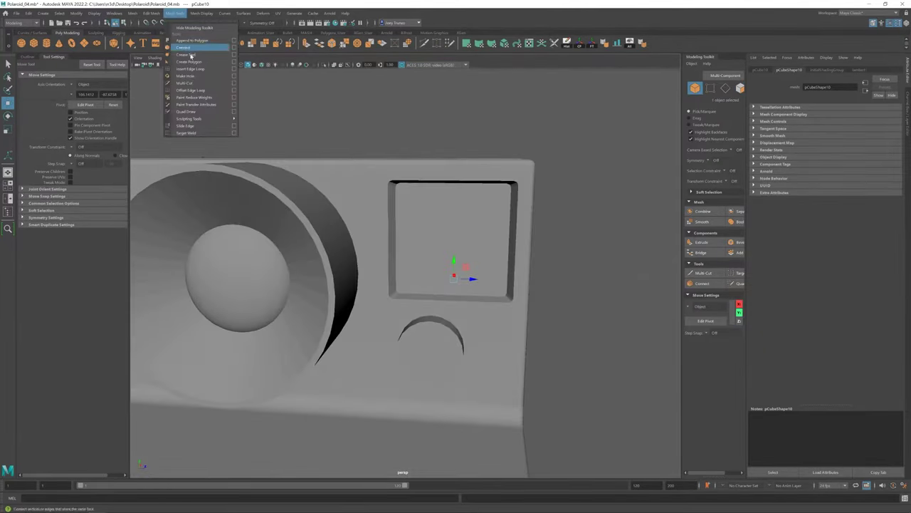
{"action": "left_click", "coordinate": [189, 60]}
{"action": "left_click", "coordinate": [398, 234]}
{"action": "key", "text": "4"}
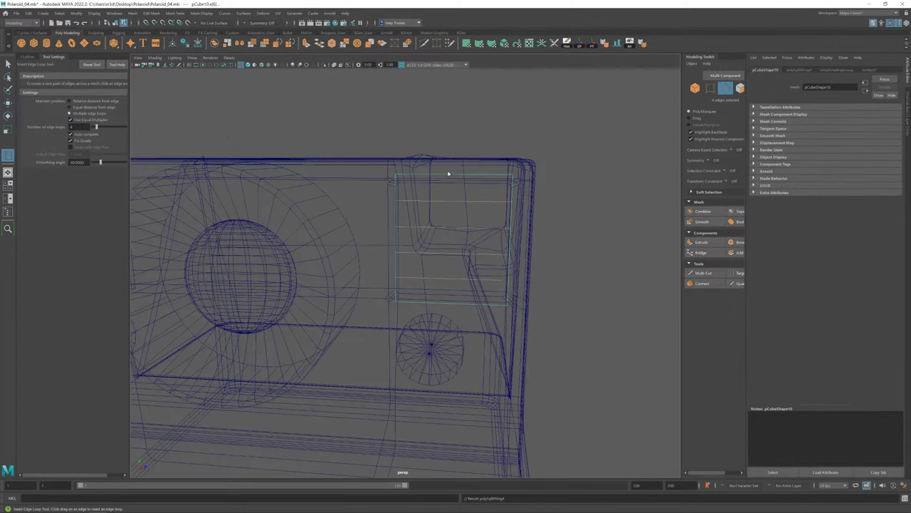
{"action": "key", "text": "w"}
{"action": "key", "text": "5"}
{"action": "left_click_drag", "start_coordinate": [452, 240], "coordinate": [437, 273], "text": "alt"}
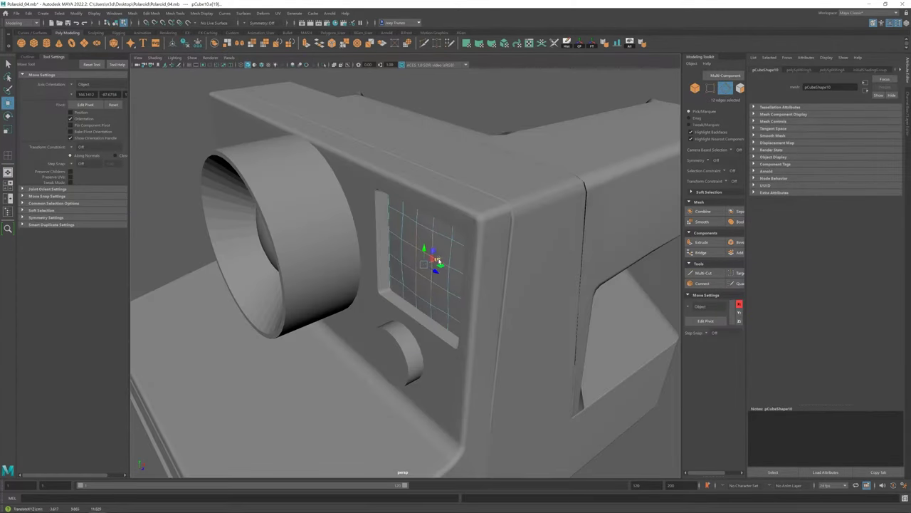
Select a face of the viewfinder grid and inspect it from several angles.
{"action": "key", "text": "F11"}
{"action": "left_click", "coordinate": [436, 255]}
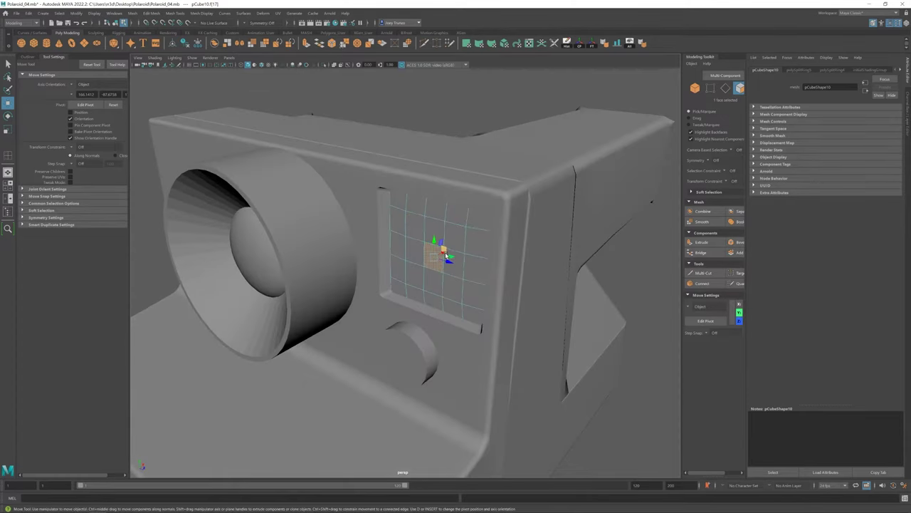
{"action": "left_click_drag", "start_coordinate": [445, 254], "coordinate": [439, 261], "text": "alt"}
{"action": "scroll", "coordinate": [634, 407], "scroll_direction": "down", "scroll_amount": 5}
{"action": "left_click_drag", "start_coordinate": [399, 285], "coordinate": [286, 293], "text": "alt"}
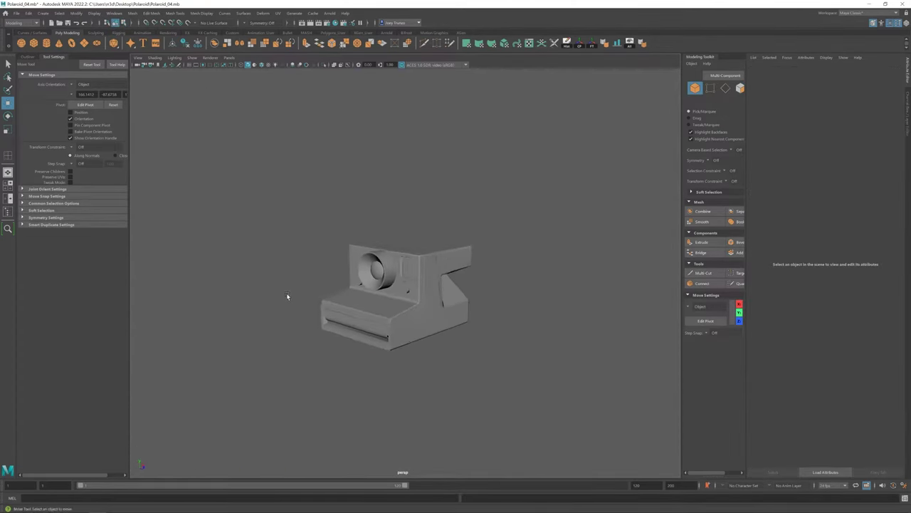
{"action": "scroll", "coordinate": [409, 288], "scroll_direction": "up", "scroll_amount": 5}
{"action": "left_click_drag", "start_coordinate": [409, 288], "coordinate": [404, 292], "text": "alt"}
{"action": "key", "text": "e"}
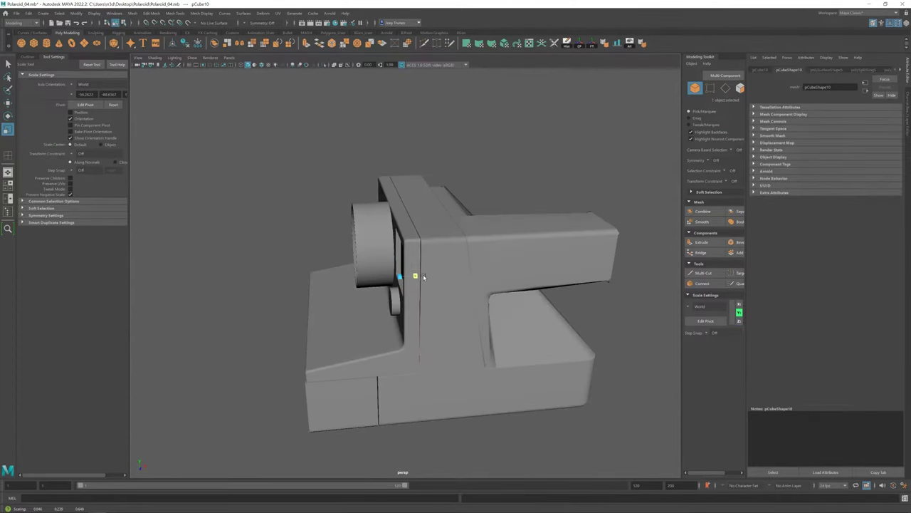
{"action": "key", "text": "w"}
{"action": "scroll", "coordinate": [437, 214], "scroll_direction": "up", "scroll_amount": 5}
{"action": "scroll", "coordinate": [468, 248], "scroll_direction": "down", "scroll_amount": 8}
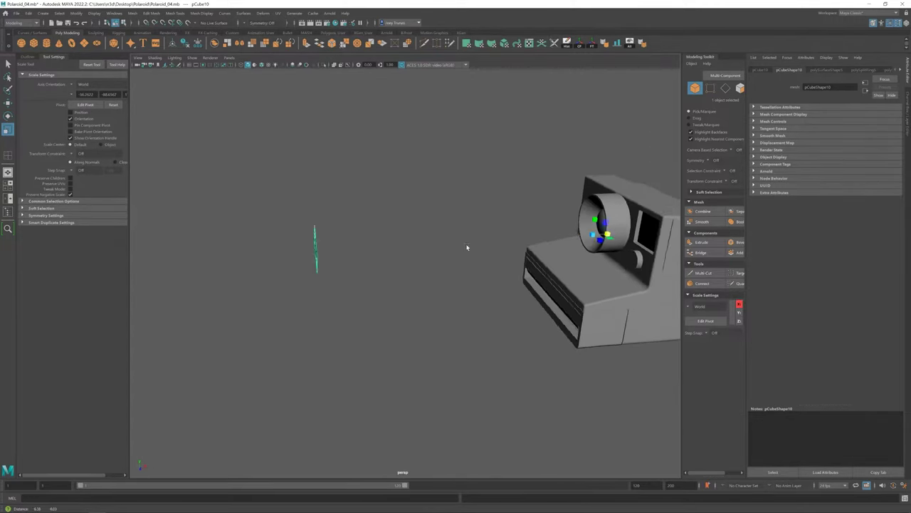
{"action": "mouse_move", "coordinate": [468, 249]}
{"action": "left_mouse_down", "text": "alt"}
{"action": "mouse_move", "coordinate": [387, 242]}
{"action": "mouse_move", "coordinate": [417, 288]}
{"action": "left_mouse_up", "text": "alt"}
{"action": "scroll", "coordinate": [417, 288], "scroll_direction": "up", "scroll_amount": 3}
Select the edges of the gridded viewfinder panel.
{"action": "key", "text": "F10"}
{"action": "left_click", "coordinate": [333, 246]}
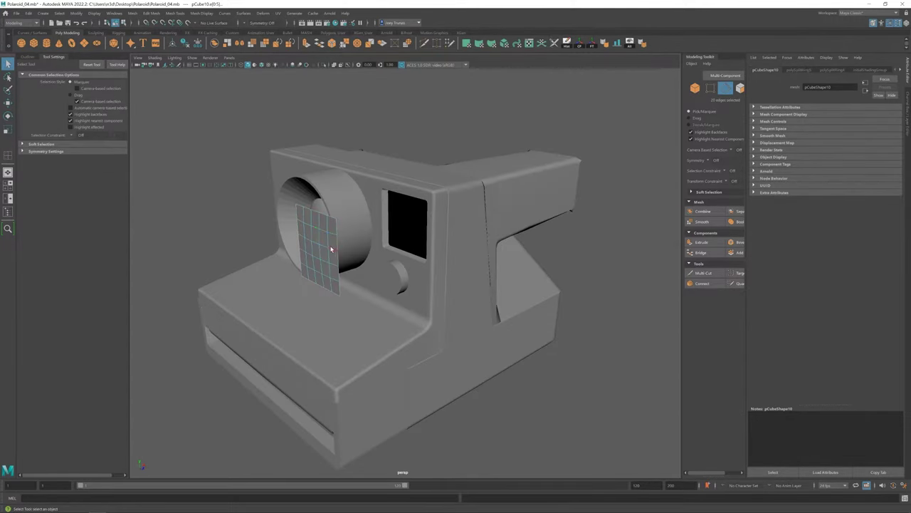
{"action": "mouse_move", "coordinate": [417, 222]}
{"action": "left_mouse_down", "text": "alt"}
{"action": "mouse_move", "coordinate": [325, 305]}
{"action": "mouse_move", "coordinate": [421, 226]}
{"action": "mouse_move", "coordinate": [536, 311]}
{"action": "left_mouse_up", "text": "alt"}
{"action": "scroll", "coordinate": [325, 305], "scroll_direction": "down", "scroll_amount": 5}
{"action": "scroll", "coordinate": [325, 304], "scroll_direction": "up", "scroll_amount": 5}
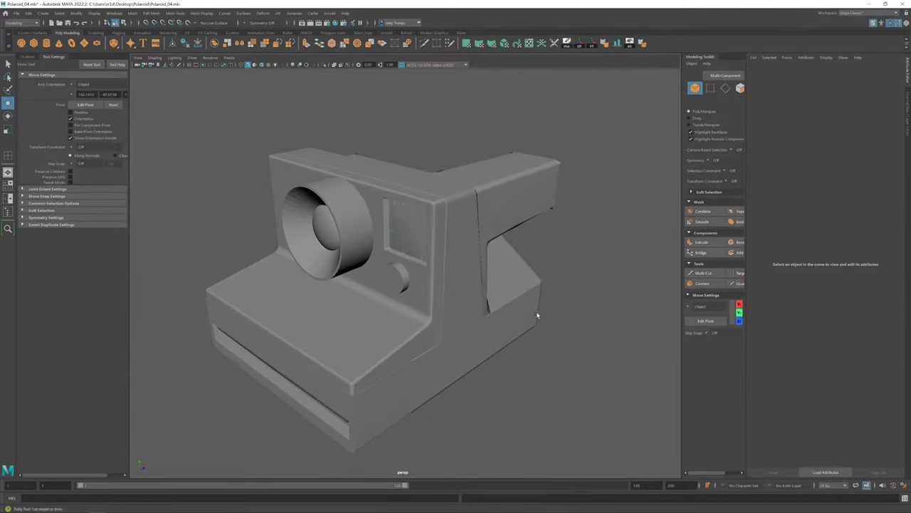
{"action": "scroll", "coordinate": [536, 311], "scroll_direction": "down", "scroll_amount": 5}
{"action": "scroll", "coordinate": [340, 282], "scroll_direction": "up", "scroll_amount": 8}
{"action": "key", "text": "F10"}
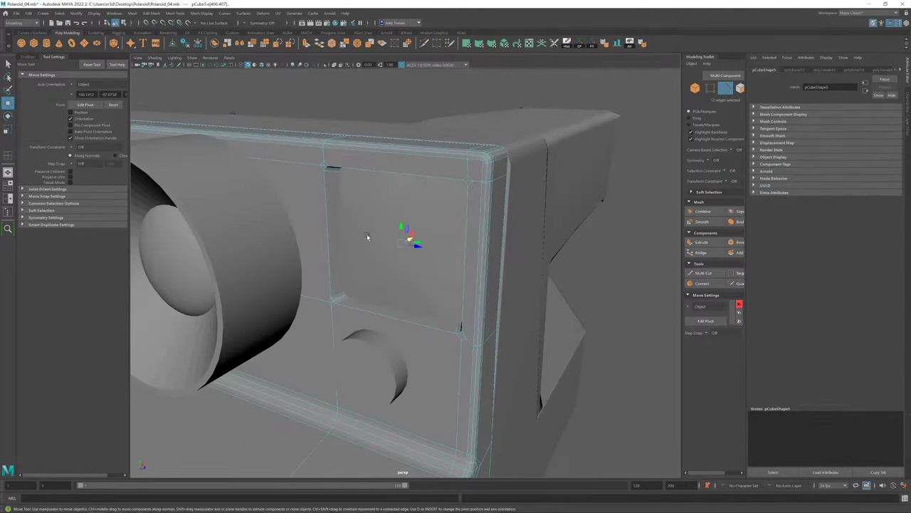
Bevel the selected viewfinder frame edges and return to object selection.
{"action": "left_click_drag", "start_coordinate": [316, 198], "coordinate": [370, 213], "text": "alt"}
{"action": "left_click", "coordinate": [151, 13]}
{"action": "left_click", "coordinate": [163, 37]}
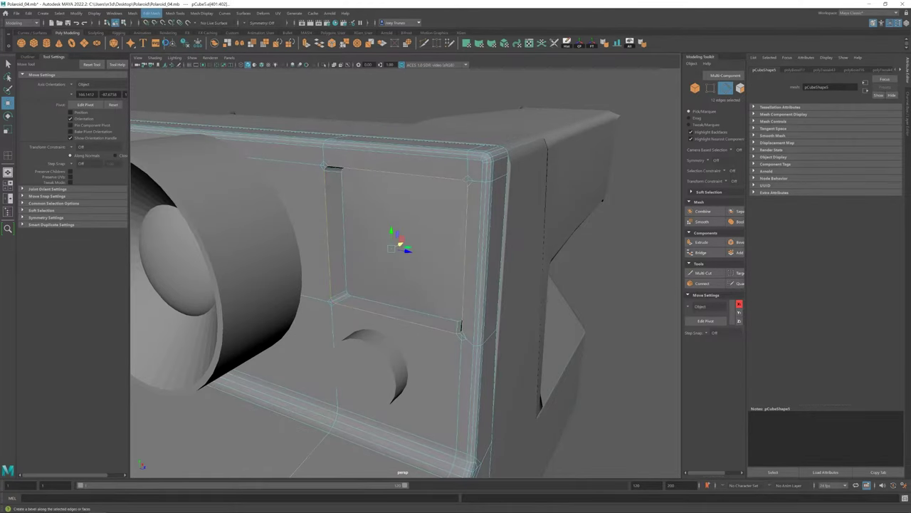
{"action": "scroll", "coordinate": [389, 259], "scroll_direction": "up", "scroll_amount": 3}
{"action": "scroll", "coordinate": [389, 259], "scroll_direction": "down", "scroll_amount": 5}
{"action": "key", "text": "F8"}
{"action": "left_click_drag", "start_coordinate": [378, 335], "coordinate": [389, 291], "text": "alt"}
{"action": "scroll", "coordinate": [361, 340], "scroll_direction": "up", "scroll_amount": 5}
{"action": "scroll", "coordinate": [377, 313], "scroll_direction": "down", "scroll_amount": 5}
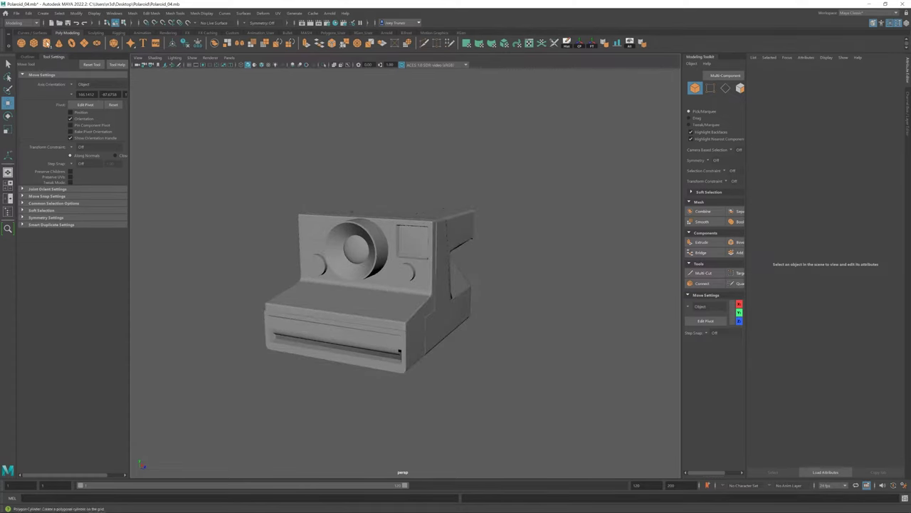
Scale up the inner lens cylinder on the camera front.
{"action": "left_click", "coordinate": [356, 246]}
{"action": "key", "text": "e"}
{"action": "left_click_drag", "start_coordinate": [356, 246], "coordinate": [384, 249], "text": "alt"}
{"action": "scroll", "coordinate": [361, 273], "scroll_direction": "up", "scroll_amount": 4}
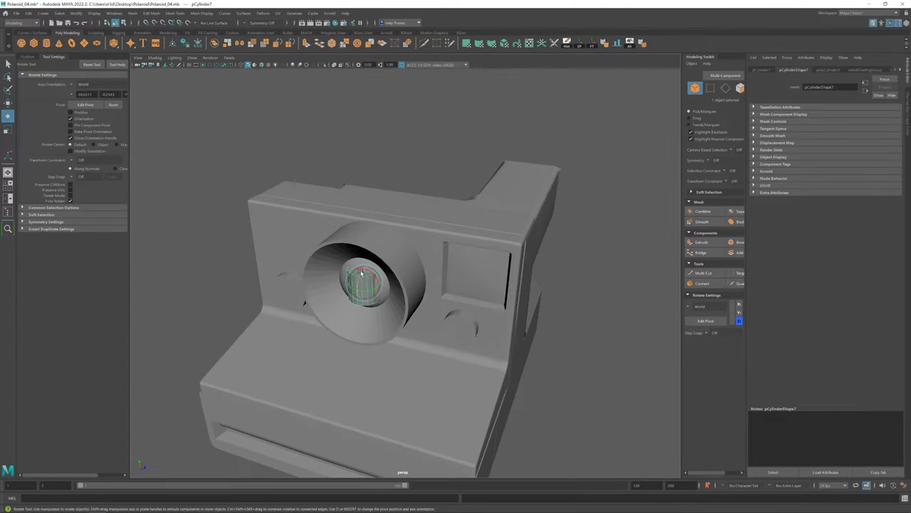
{"action": "key", "text": "r"}
{"action": "left_click_drag", "start_coordinate": [363, 285], "coordinate": [424, 303]}
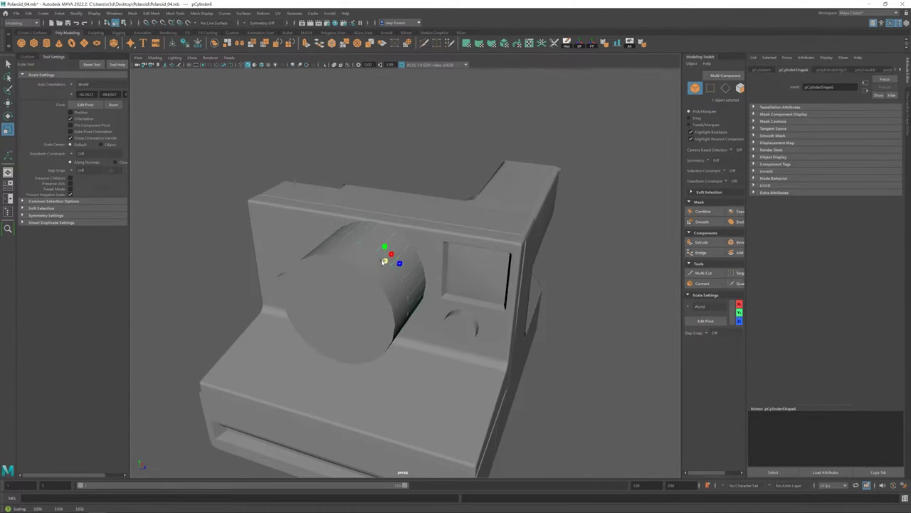
Select lens group3 and scale it down to about 0.944.
{"action": "key", "text": "ctrl+1"}
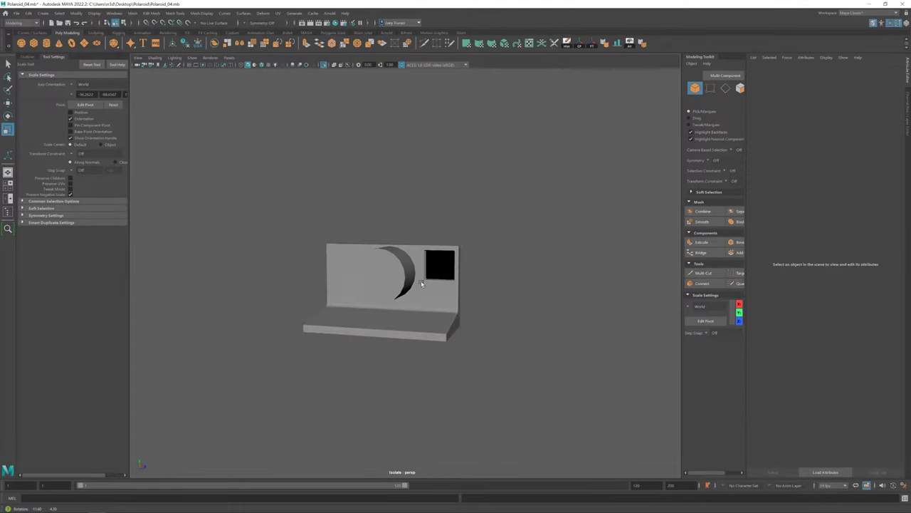
{"action": "mouse_move", "coordinate": [421, 280]}
{"action": "left_mouse_down", "text": "alt"}
{"action": "mouse_move", "coordinate": [381, 276]}
{"action": "mouse_move", "coordinate": [378, 292]}
{"action": "left_mouse_up", "text": "alt"}
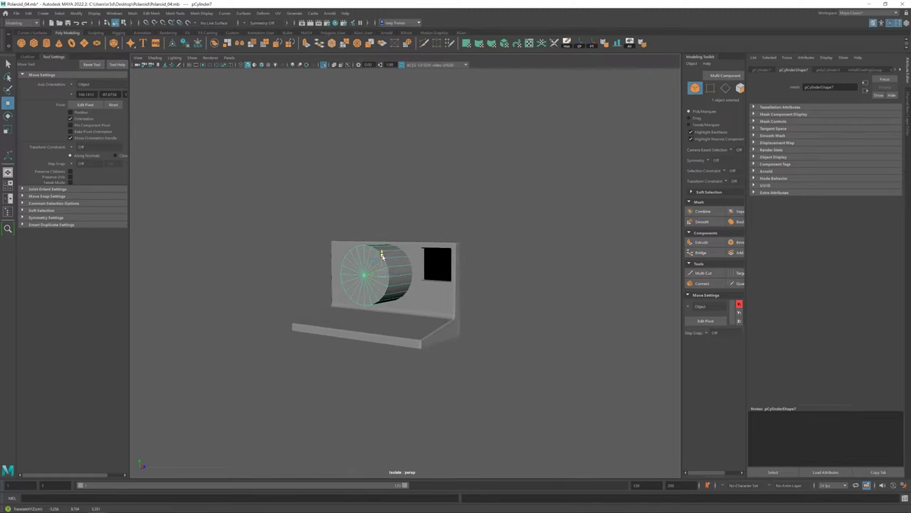
{"action": "key", "text": "ctrl+g"}
{"action": "key", "text": "ctrl+1"}
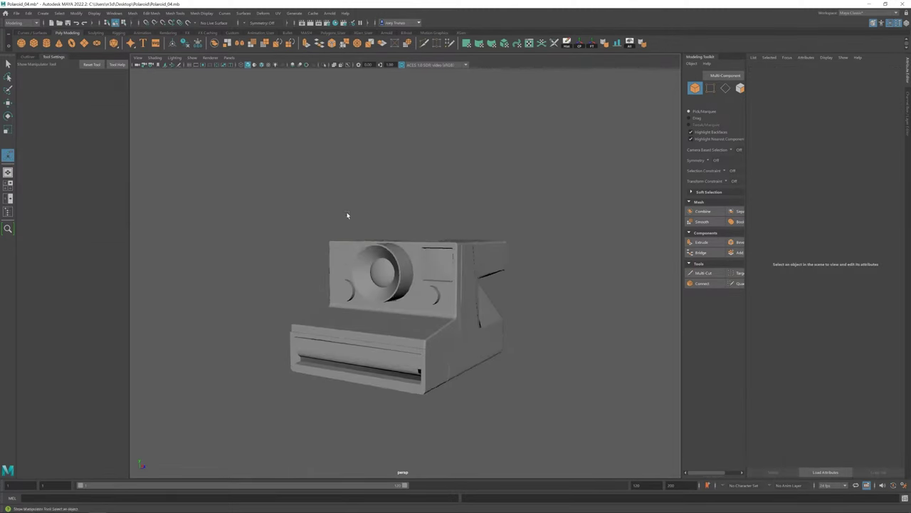
{"action": "scroll", "coordinate": [378, 235], "scroll_direction": "up", "scroll_amount": 3}
{"action": "key", "text": "r"}
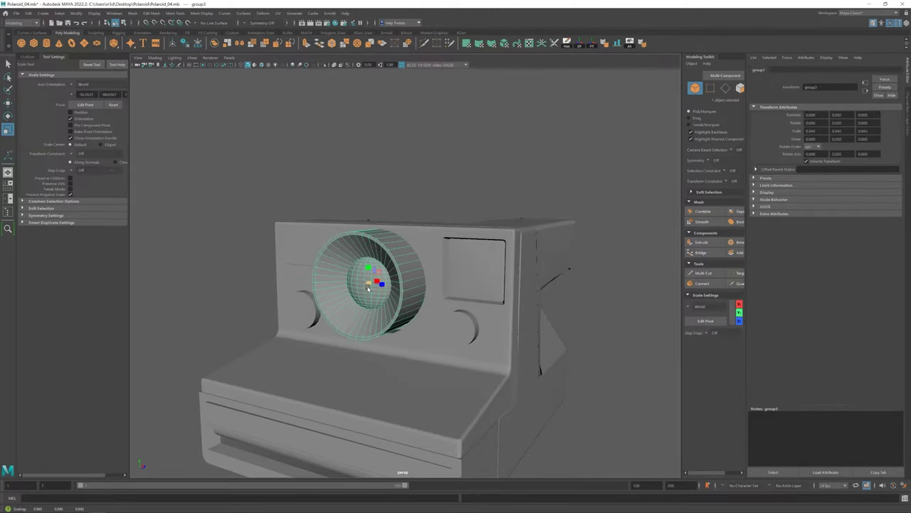
{"action": "mouse_move", "coordinate": [368, 288]}
{"action": "left_mouse_down", "text": "alt"}
{"action": "mouse_move", "coordinate": [420, 261]}
{"action": "mouse_move", "coordinate": [366, 285]}
{"action": "left_mouse_up", "text": "alt"}
{"action": "key", "text": "w"}
{"action": "key", "text": "r"}
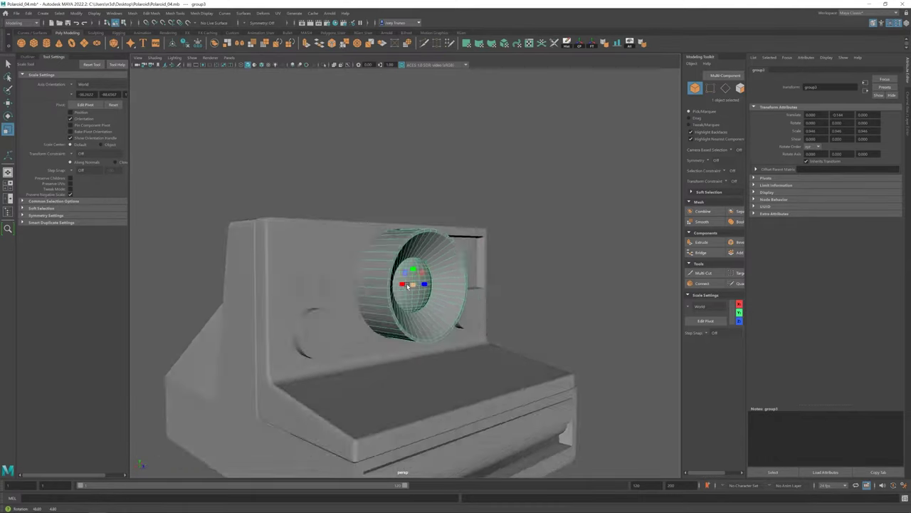
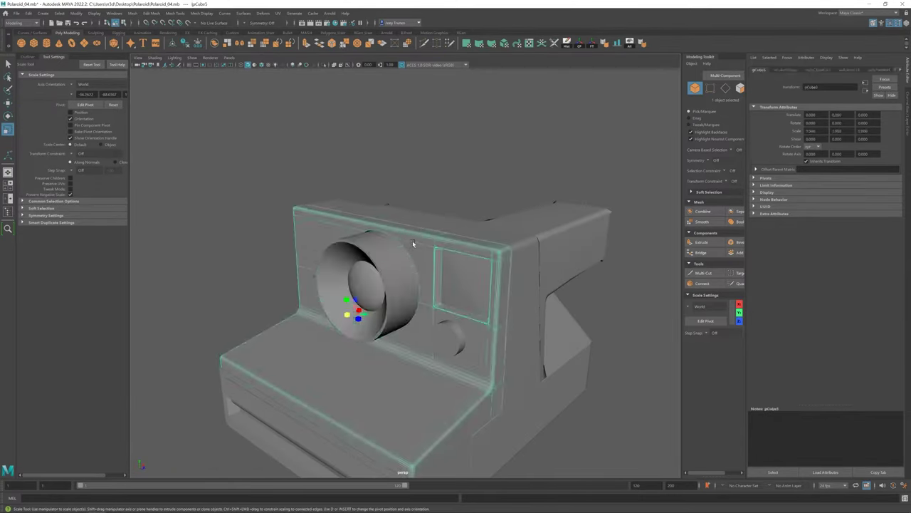
Isolate the front panel and select an edge around the lens opening.
{"action": "left_click_drag", "start_coordinate": [412, 244], "coordinate": [403, 267], "text": "alt"}
{"action": "key", "text": "ctrl+1"}
{"action": "key", "text": "F10"}
{"action": "left_click", "coordinate": [418, 230]}
{"action": "key", "text": "w"}
{"action": "left_click_drag", "start_coordinate": [417, 230], "coordinate": [359, 279], "text": "alt"}
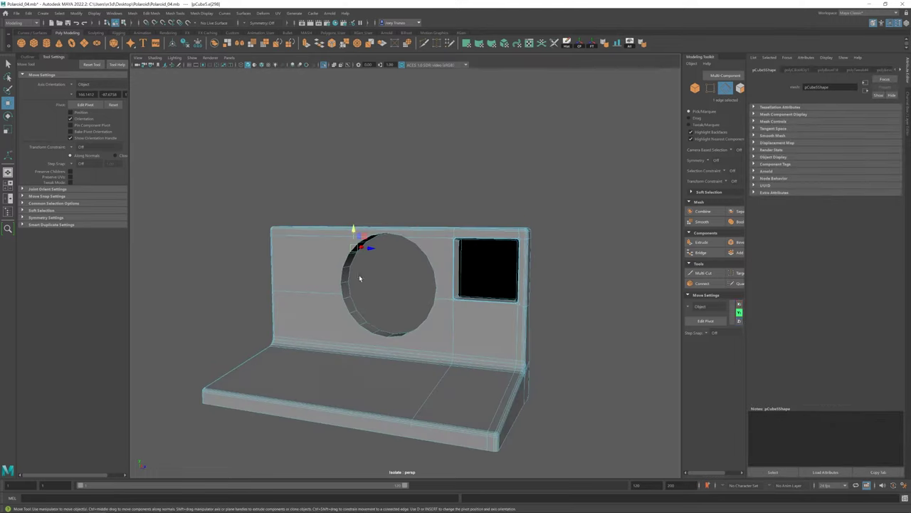
Target Weld the front panel's stray vertices onto their neighbours.
{"action": "right_click_drag", "start_coordinate": [360, 279], "coordinate": [334, 399], "text": "shift"}
{"action": "mouse_move", "coordinate": [334, 399]}
{"action": "left_mouse_down", "text": "alt"}
{"action": "mouse_move", "coordinate": [435, 299]}
{"action": "mouse_move", "coordinate": [489, 173]}
{"action": "mouse_move", "coordinate": [411, 278]}
{"action": "left_mouse_up", "text": "alt"}
{"action": "key", "text": "F8"}
{"action": "key", "text": "w"}
{"action": "left_click_drag", "start_coordinate": [417, 329], "coordinate": [387, 294], "text": "alt"}
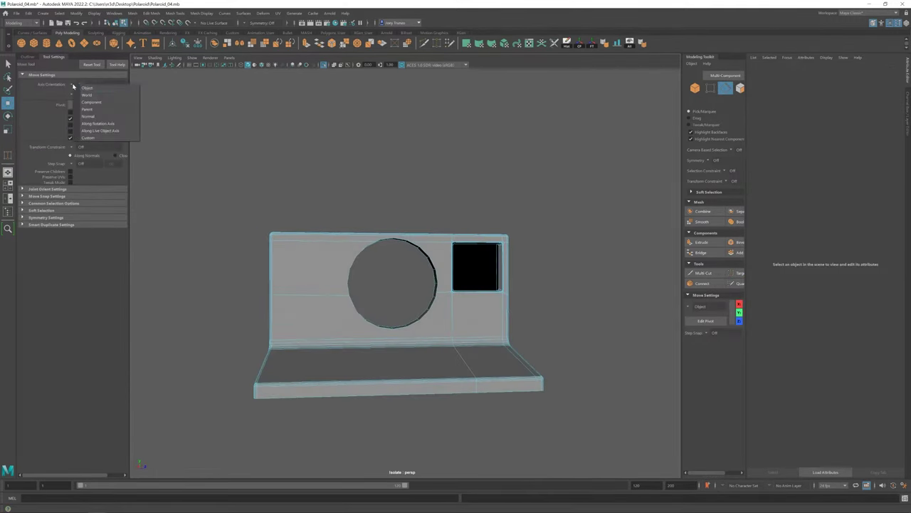
{"action": "right_click_drag", "start_coordinate": [387, 293], "coordinate": [371, 334], "text": "shift"}
{"action": "mouse_move", "coordinate": [370, 335]}
{"action": "left_mouse_down", "text": "alt"}
{"action": "mouse_move", "coordinate": [399, 299]}
{"action": "mouse_move", "coordinate": [365, 271]}
{"action": "mouse_move", "coordinate": [370, 307]}
{"action": "left_mouse_up", "text": "alt"}
Adjust the edge beside the circular lens hole with the Move tool, then deselect it.
{"action": "left_click", "coordinate": [214, 178]}
{"action": "key", "text": "w"}
{"action": "left_click", "coordinate": [364, 271]}
{"action": "left_click", "coordinate": [555, 399]}
Exit isolation and select pCube11, the box at the end of the top arm.
{"action": "key", "text": "ctrl+1"}
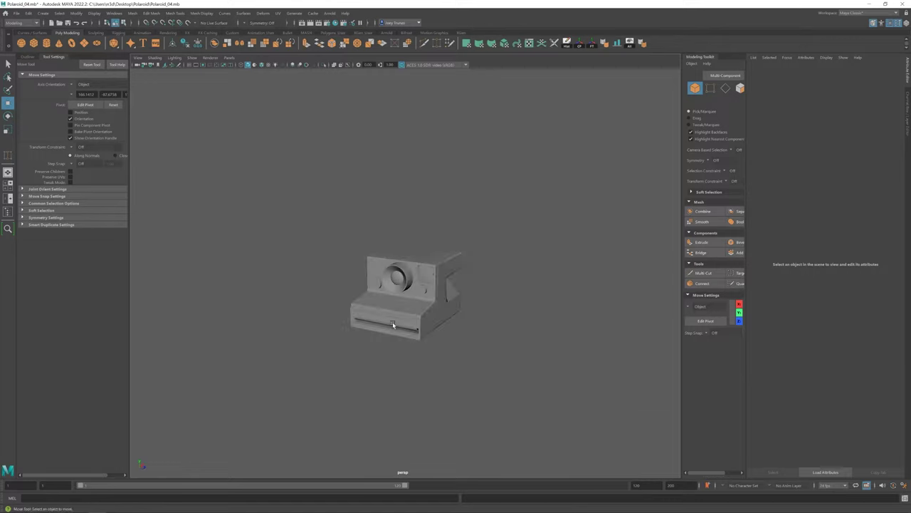
{"action": "scroll", "coordinate": [356, 299], "scroll_direction": "up", "scroll_amount": 5}
{"action": "left_click", "coordinate": [399, 242]}
{"action": "scroll", "coordinate": [385, 263], "scroll_direction": "down", "scroll_amount": 5}
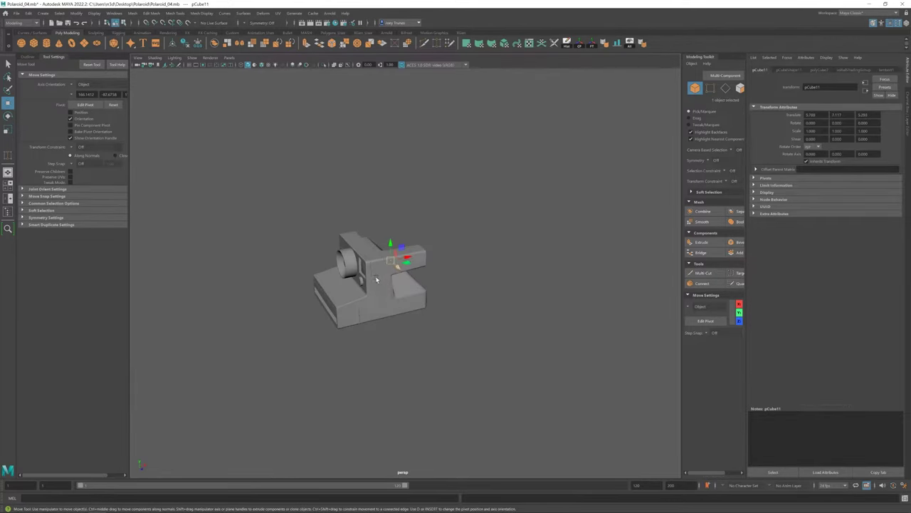
{"action": "mouse_move", "coordinate": [370, 270]}
{"action": "left_mouse_down", "text": "alt"}
{"action": "mouse_move", "coordinate": [416, 266]}
{"action": "mouse_move", "coordinate": [440, 298]}
{"action": "left_mouse_up", "text": "alt"}
Scale the end box up and push it outward along X.
{"action": "key", "text": "4"}
{"action": "key", "text": "r"}
{"action": "key", "text": "5"}
{"action": "scroll", "coordinate": [476, 311], "scroll_direction": "up", "scroll_amount": 3}
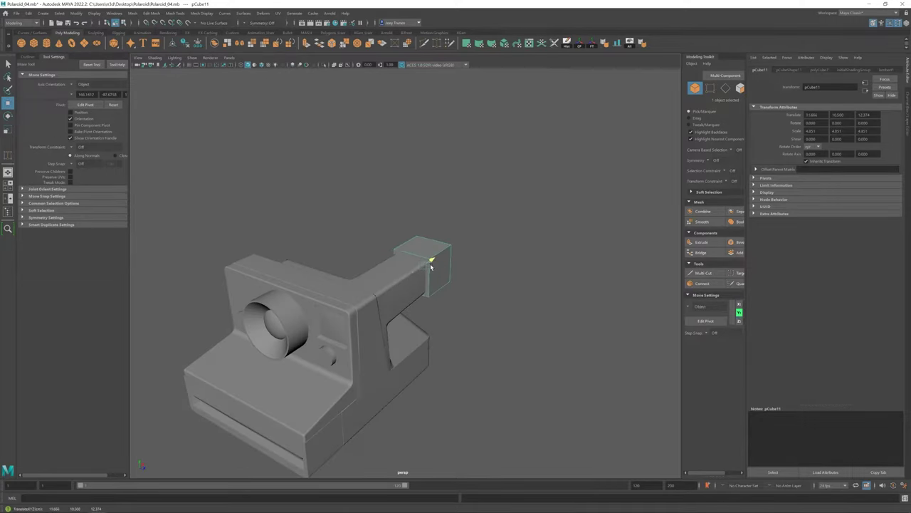
{"action": "left_click_drag", "start_coordinate": [431, 268], "coordinate": [436, 265]}
{"action": "mouse_move", "coordinate": [436, 265]}
{"action": "left_mouse_down", "text": "alt"}
{"action": "mouse_move", "coordinate": [360, 252]}
{"action": "mouse_move", "coordinate": [413, 230]}
{"action": "mouse_move", "coordinate": [474, 260]}
{"action": "mouse_move", "coordinate": [448, 278]}
{"action": "mouse_move", "coordinate": [376, 210]}
{"action": "left_mouse_up", "text": "alt"}
Select the outer end face of the box.
{"action": "key", "text": "w"}
{"action": "key", "text": "F8"}
{"action": "key", "text": "F11"}
{"action": "mouse_move", "coordinate": [408, 282]}
{"action": "left_mouse_down", "text": "alt"}
{"action": "mouse_move", "coordinate": [399, 267]}
{"action": "mouse_move", "coordinate": [417, 279]}
{"action": "left_mouse_up", "text": "alt"}
{"action": "right_click_drag", "start_coordinate": [417, 280], "coordinate": [406, 271]}
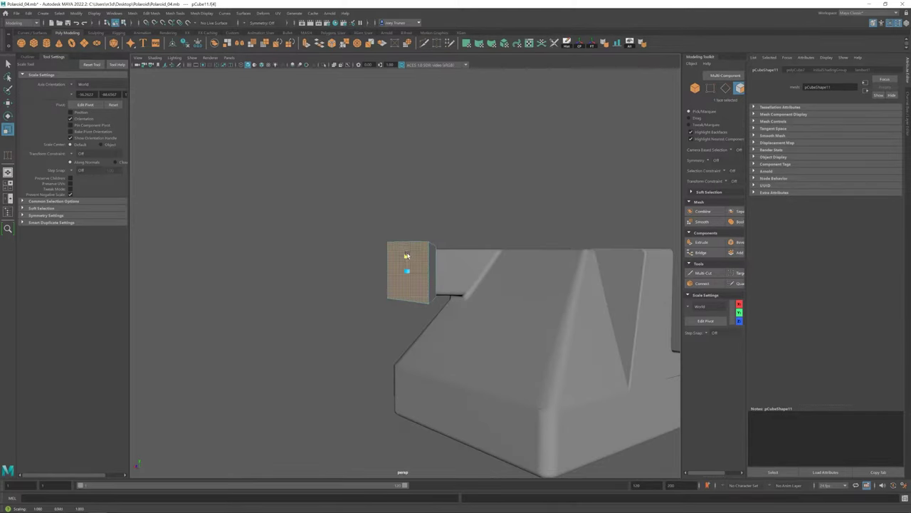
Enlarge the end face into a flared viewfinder housing.
{"action": "scroll", "coordinate": [407, 275], "scroll_direction": "down", "scroll_amount": 5}
{"action": "key", "text": "w"}
{"action": "middle_click_drag", "start_coordinate": [451, 266], "coordinate": [409, 282], "text": "alt"}
{"action": "left_click", "coordinate": [410, 266]}
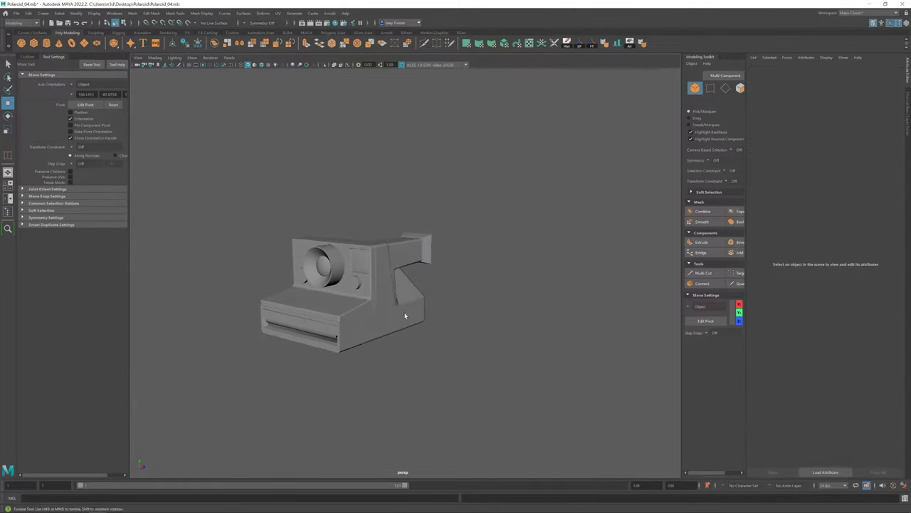
{"action": "left_click_drag", "start_coordinate": [411, 266], "coordinate": [455, 299], "text": "alt"}
{"action": "scroll", "coordinate": [542, 363], "scroll_direction": "up", "scroll_amount": 5}
Scale pCube12 on top of the camera into a flat strip.
{"action": "left_click", "coordinate": [367, 256]}
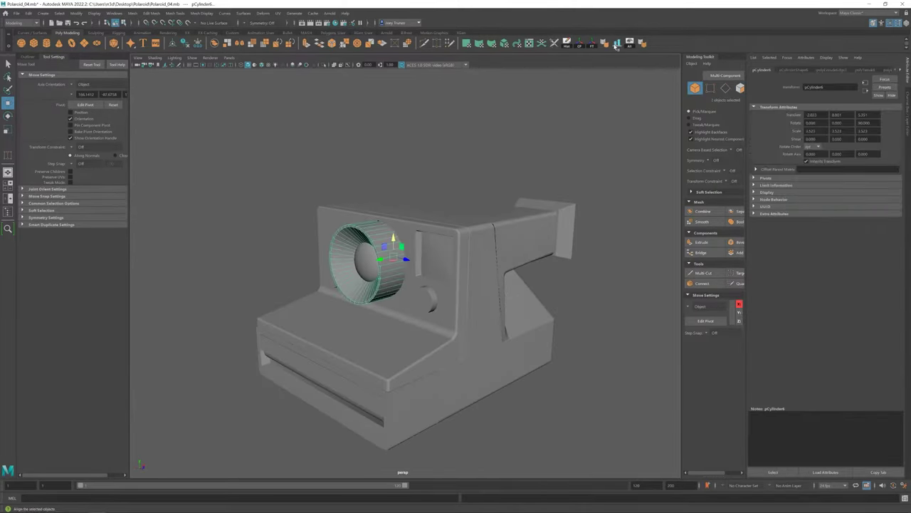
{"action": "left_click_drag", "start_coordinate": [402, 193], "coordinate": [413, 215], "text": "alt"}
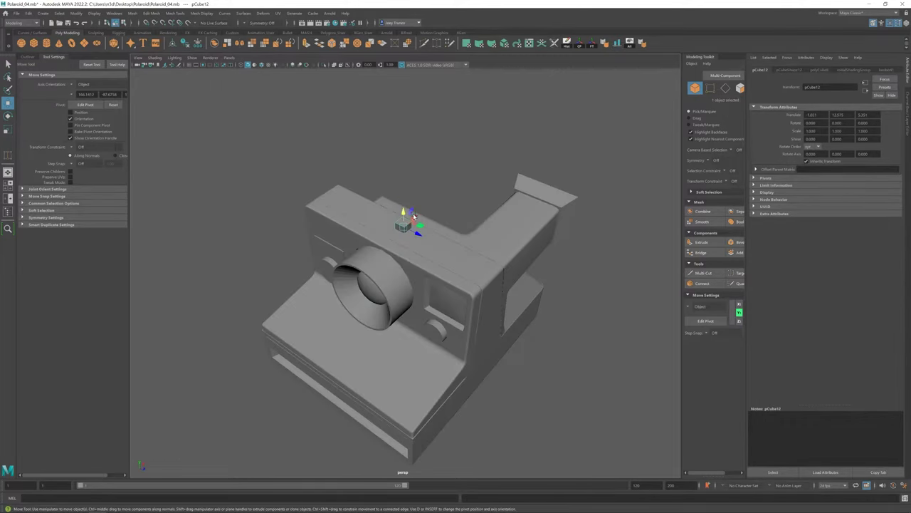
{"action": "mouse_move", "coordinate": [416, 249]}
{"action": "left_mouse_down", "text": "alt"}
{"action": "mouse_move", "coordinate": [391, 214]}
{"action": "mouse_move", "coordinate": [427, 224]}
{"action": "left_mouse_up", "text": "alt"}
{"action": "key", "text": "F11"}
{"action": "left_click", "coordinate": [427, 224]}
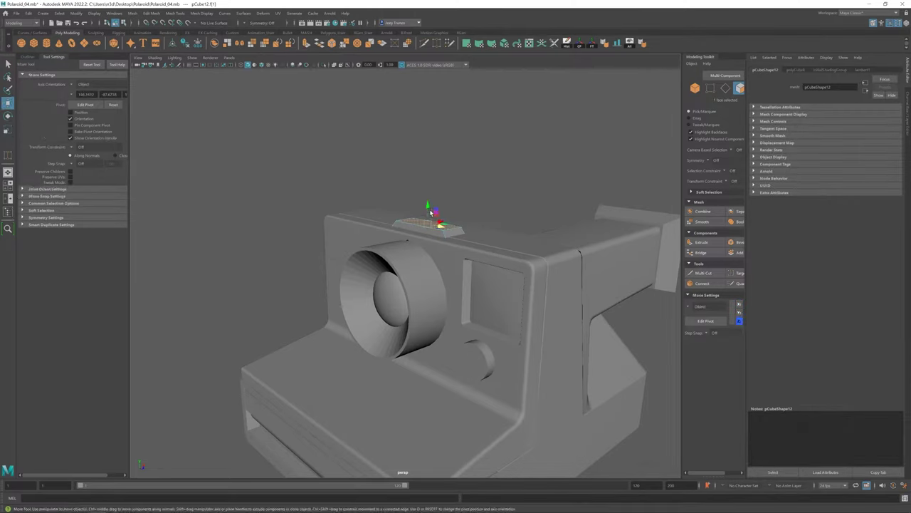
{"action": "key", "text": "F8"}
{"action": "key", "text": "r"}
{"action": "mouse_move", "coordinate": [427, 221]}
{"action": "left_mouse_down", "text": "alt"}
{"action": "mouse_move", "coordinate": [447, 248]}
{"action": "mouse_move", "coordinate": [421, 254]}
{"action": "mouse_move", "coordinate": [432, 242]}
{"action": "left_mouse_up", "text": "alt"}
Bevel the top strip's edges with Ctrl+B.
{"action": "scroll", "coordinate": [423, 236], "scroll_direction": "up", "scroll_amount": 5}
{"action": "key", "text": "w"}
{"action": "scroll", "coordinate": [433, 242], "scroll_direction": "up", "scroll_amount": 3}
{"action": "key", "text": "F11"}
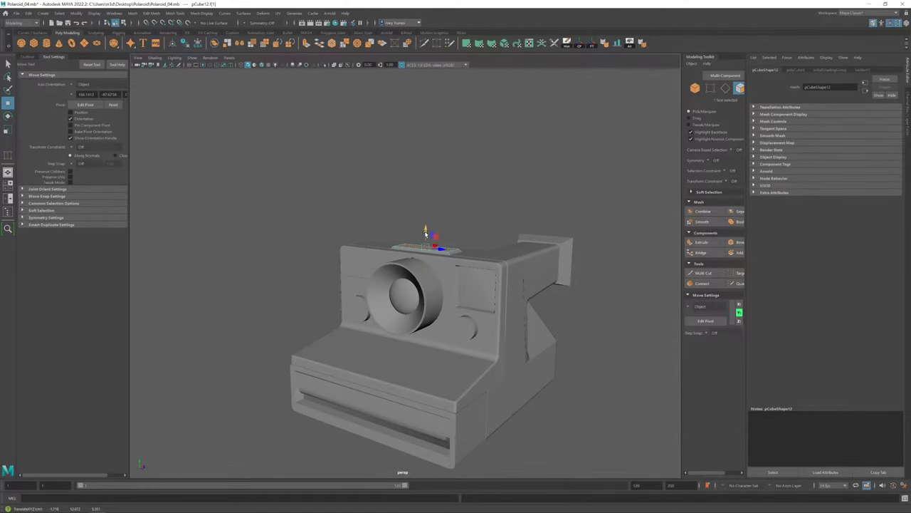
{"action": "left_click_drag", "start_coordinate": [400, 267], "coordinate": [427, 242], "text": "alt"}
{"action": "scroll", "coordinate": [427, 242], "scroll_direction": "up", "scroll_amount": 5}
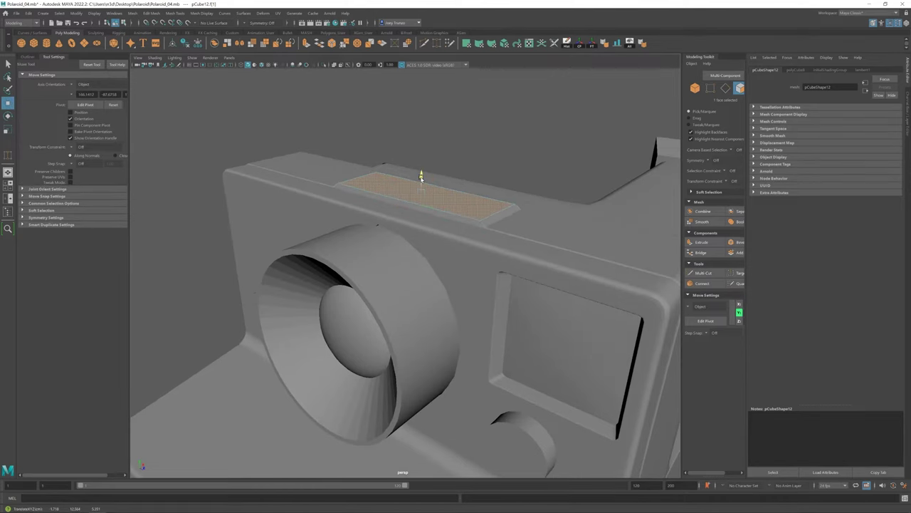
{"action": "key", "text": "F8"}
{"action": "mouse_move", "coordinate": [451, 212]}
{"action": "left_mouse_down", "text": "alt"}
{"action": "mouse_move", "coordinate": [382, 197]}
{"action": "mouse_move", "coordinate": [406, 210]}
{"action": "left_mouse_up", "text": "alt"}
{"action": "key", "text": "ctrl+b"}
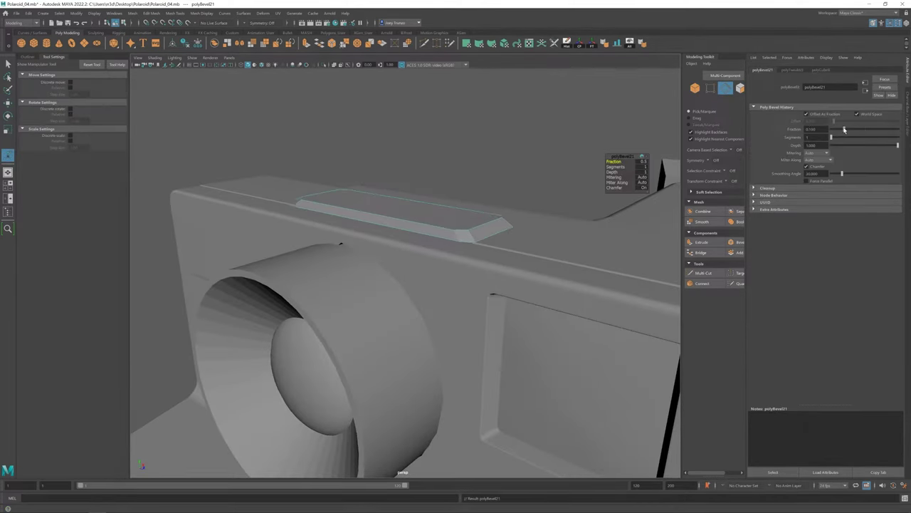
Select the bevelled strip's top face and scale it.
{"action": "left_click_drag", "start_coordinate": [427, 270], "coordinate": [471, 277], "text": "alt"}
{"action": "scroll", "coordinate": [382, 265], "scroll_direction": "down", "scroll_amount": 5}
{"action": "scroll", "coordinate": [382, 265], "scroll_direction": "up", "scroll_amount": 6}
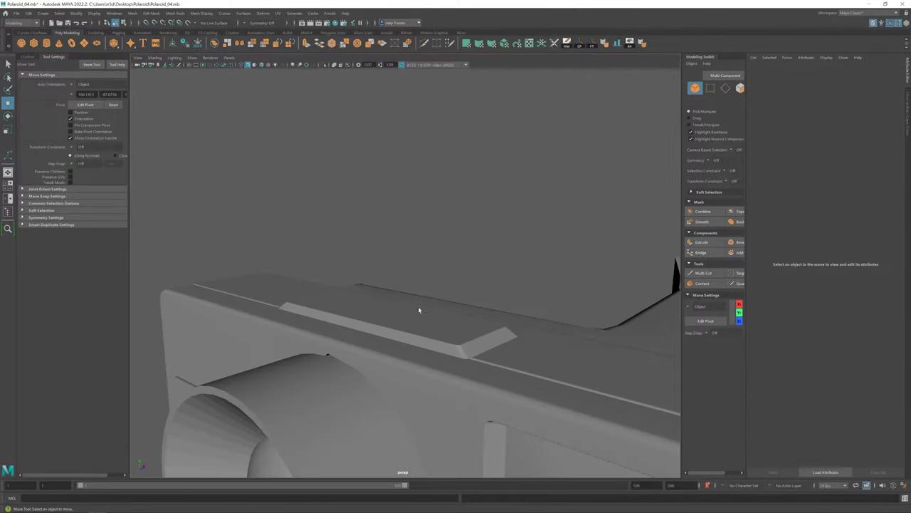
{"action": "key", "text": "F11"}
{"action": "left_click", "coordinate": [380, 293]}
{"action": "key", "text": "r"}
{"action": "key", "text": "r"}
{"action": "mouse_move", "coordinate": [386, 297]}
{"action": "left_mouse_down", "text": "alt"}
{"action": "mouse_move", "coordinate": [417, 319]}
{"action": "mouse_move", "coordinate": [360, 332]}
{"action": "mouse_move", "coordinate": [428, 311]}
{"action": "mouse_move", "coordinate": [471, 275]}
{"action": "left_mouse_up", "text": "alt"}
{"action": "key", "text": "F8"}
{"action": "key", "text": "w"}
{"action": "scroll", "coordinate": [360, 332], "scroll_direction": "down", "scroll_amount": 8}
{"action": "scroll", "coordinate": [378, 329], "scroll_direction": "up", "scroll_amount": 4}
Check the small round front button and view the camera from a three-quarter side.
{"action": "left_click", "coordinate": [427, 312]}
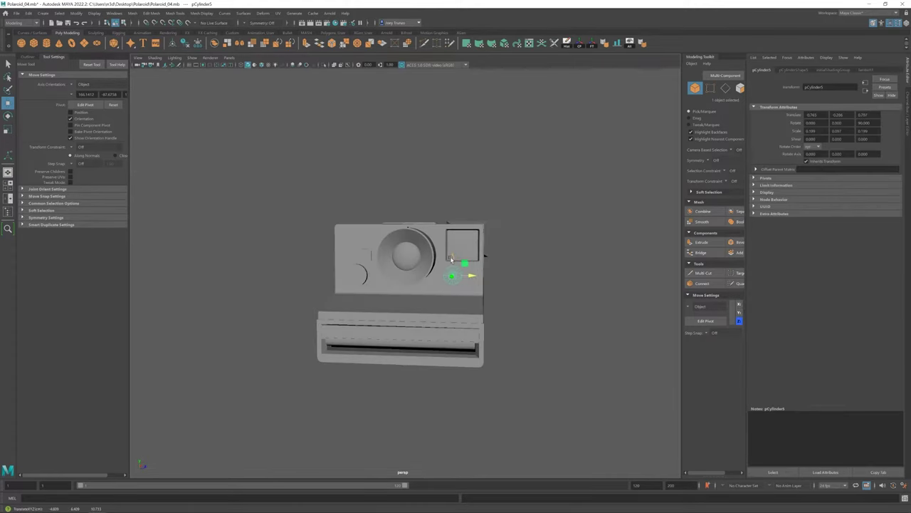
{"action": "left_click", "coordinate": [306, 281]}
{"action": "left_click_drag", "start_coordinate": [307, 281], "coordinate": [432, 304], "text": "alt"}
{"action": "scroll", "coordinate": [432, 303], "scroll_direction": "up", "scroll_amount": 4}
{"action": "scroll", "coordinate": [443, 319], "scroll_direction": "down", "scroll_amount": 3}
Create pCube13 and move and scale it against the side of the base.
{"action": "left_click", "coordinate": [419, 254]}
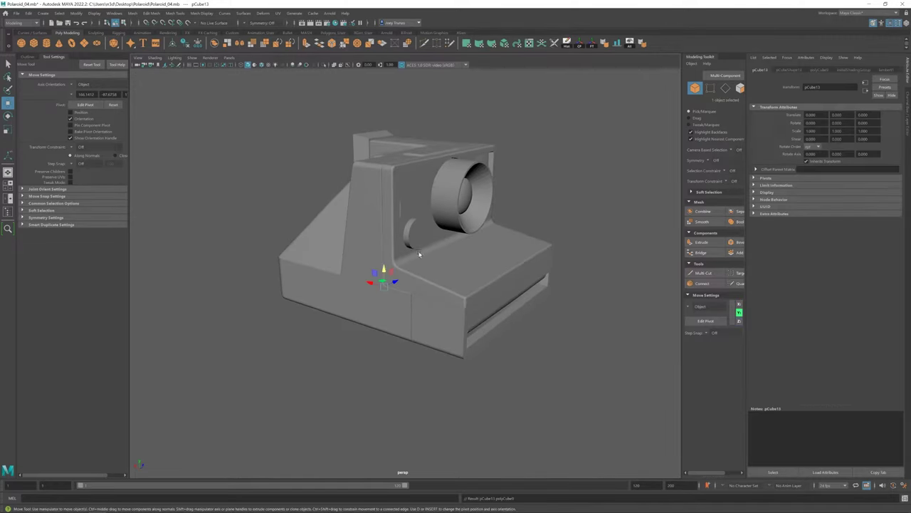
{"action": "key", "text": "w"}
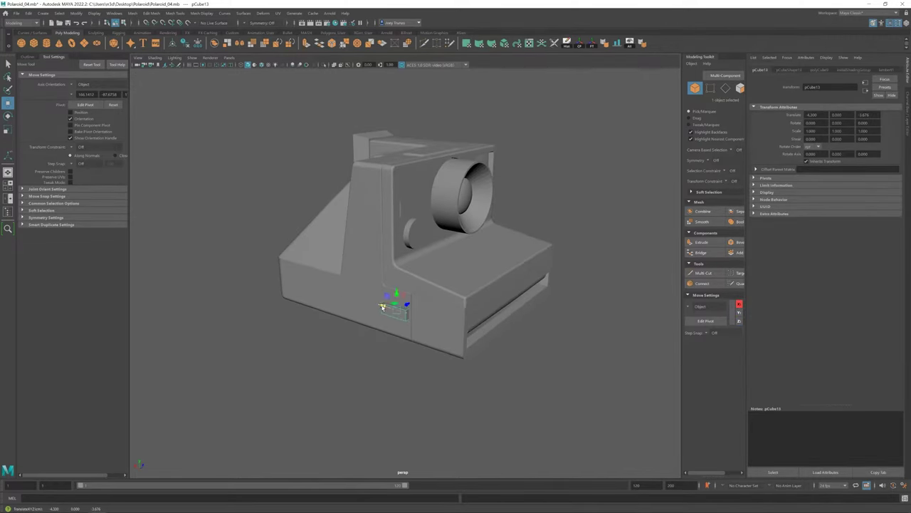
{"action": "mouse_move", "coordinate": [393, 311]}
{"action": "left_mouse_down", "text": "alt"}
{"action": "mouse_move", "coordinate": [371, 335]}
{"action": "mouse_move", "coordinate": [391, 298]}
{"action": "left_mouse_up", "text": "alt"}
{"action": "scroll", "coordinate": [370, 335], "scroll_direction": "up", "scroll_amount": 3}
{"action": "key", "text": "w"}
{"action": "scroll", "coordinate": [412, 331], "scroll_direction": "up", "scroll_amount": 2}
{"action": "scroll", "coordinate": [407, 308], "scroll_direction": "down", "scroll_amount": 2}
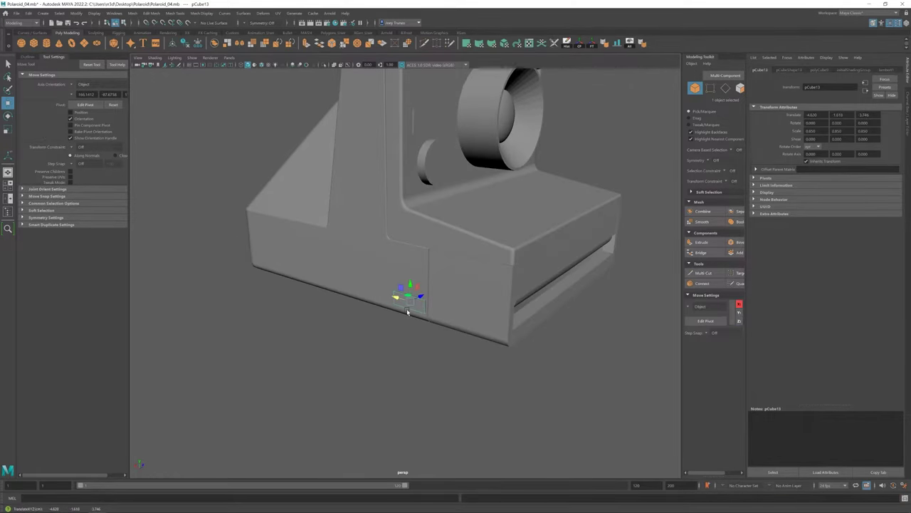
{"action": "scroll", "coordinate": [275, 248], "scroll_direction": "down", "scroll_amount": 3}
{"action": "scroll", "coordinate": [352, 258], "scroll_direction": "down", "scroll_amount": 2}
{"action": "left_click", "coordinate": [301, 306]}
Insert an edge loop across the camera body and select the whole loop.
{"action": "left_click_drag", "start_coordinate": [301, 306], "coordinate": [352, 285], "text": "alt"}
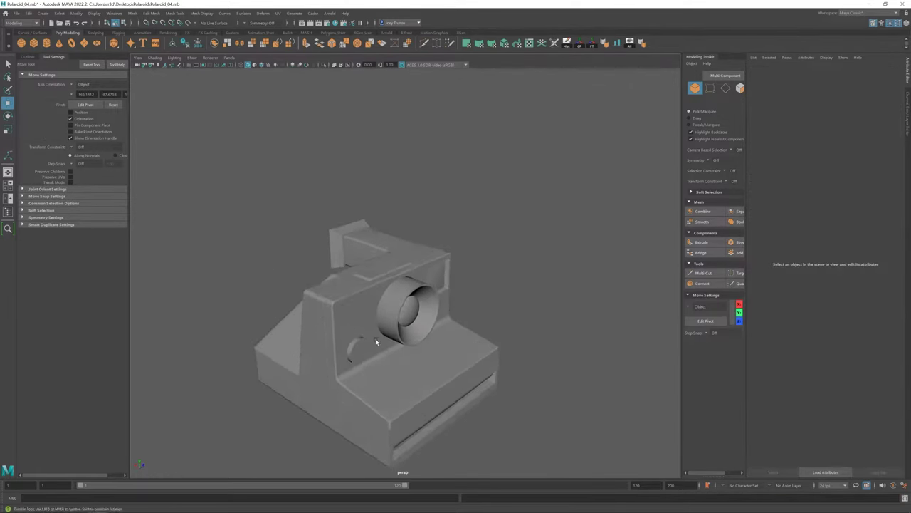
{"action": "left_click", "coordinate": [370, 306]}
{"action": "scroll", "coordinate": [370, 306], "scroll_direction": "up", "scroll_amount": 3}
{"action": "left_click", "coordinate": [174, 13]}
{"action": "left_click", "coordinate": [192, 67]}
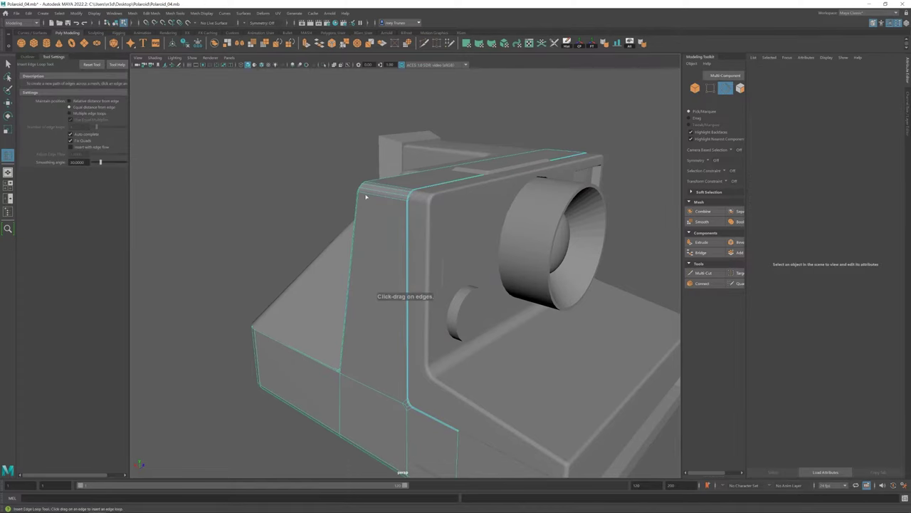
{"action": "left_click", "coordinate": [408, 217]}
{"action": "scroll", "coordinate": [381, 227], "scroll_direction": "up", "scroll_amount": 2}
{"action": "right_click_drag", "start_coordinate": [381, 228], "coordinate": [349, 202], "text": "shift"}
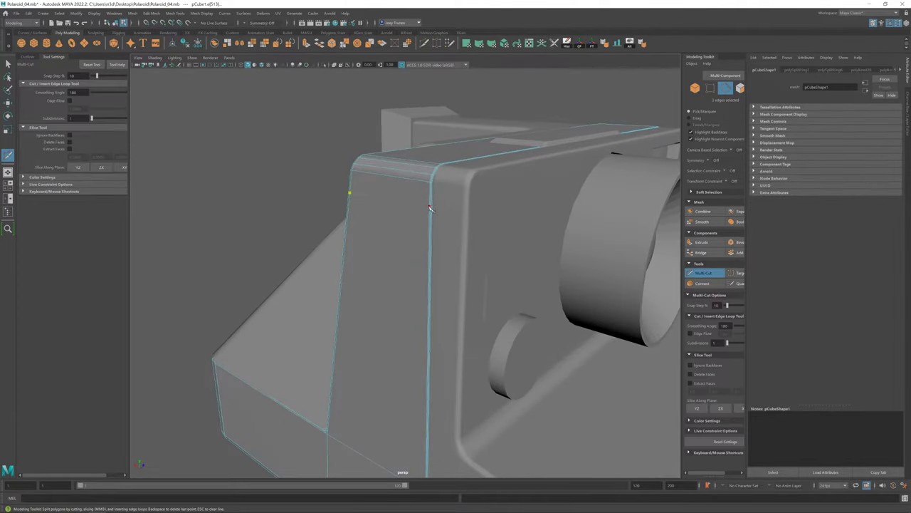
{"action": "mouse_move", "coordinate": [429, 208]}
{"action": "left_mouse_down", "text": "alt"}
{"action": "mouse_move", "coordinate": [342, 244]}
{"action": "mouse_move", "coordinate": [401, 240]}
{"action": "mouse_move", "coordinate": [399, 253]}
{"action": "mouse_move", "coordinate": [450, 250]}
{"action": "mouse_move", "coordinate": [399, 235]}
{"action": "left_mouse_up", "text": "alt"}
{"action": "double_click", "coordinate": [399, 238], "text": "shift"}
Scale the edge loop, then add a second edge loop across the body.
{"action": "key", "text": "r"}
{"action": "scroll", "coordinate": [369, 254], "scroll_direction": "down", "scroll_amount": 3}
{"action": "key", "text": "F8"}
{"action": "scroll", "coordinate": [399, 235], "scroll_direction": "up", "scroll_amount": 2}
{"action": "right_click_drag", "start_coordinate": [399, 235], "coordinate": [384, 226], "text": "shift"}
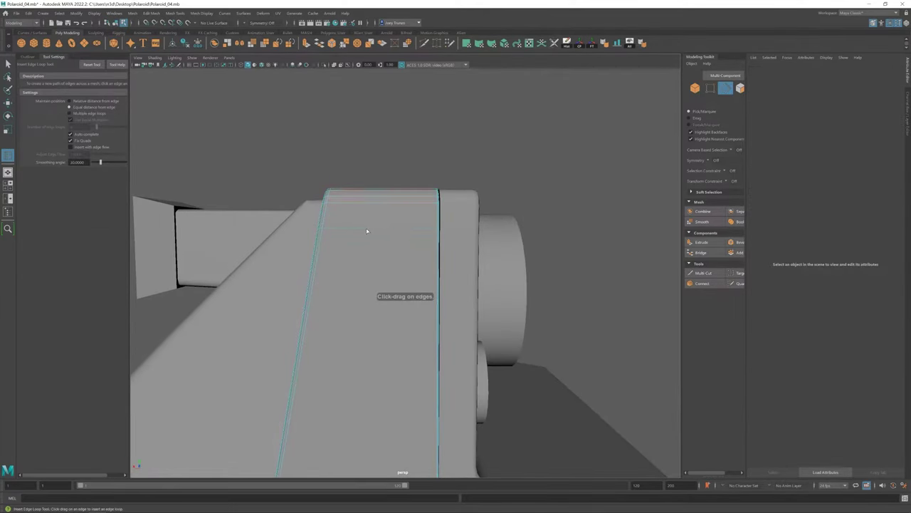
{"action": "left_click", "coordinate": [366, 231]}
{"action": "scroll", "coordinate": [379, 323], "scroll_direction": "down", "scroll_amount": 3}
Orbit to the lens side and choose Insert Edge Loop from the Mesh Tools menu.
{"action": "right_click_drag", "start_coordinate": [379, 372], "coordinate": [403, 230], "text": "shift"}
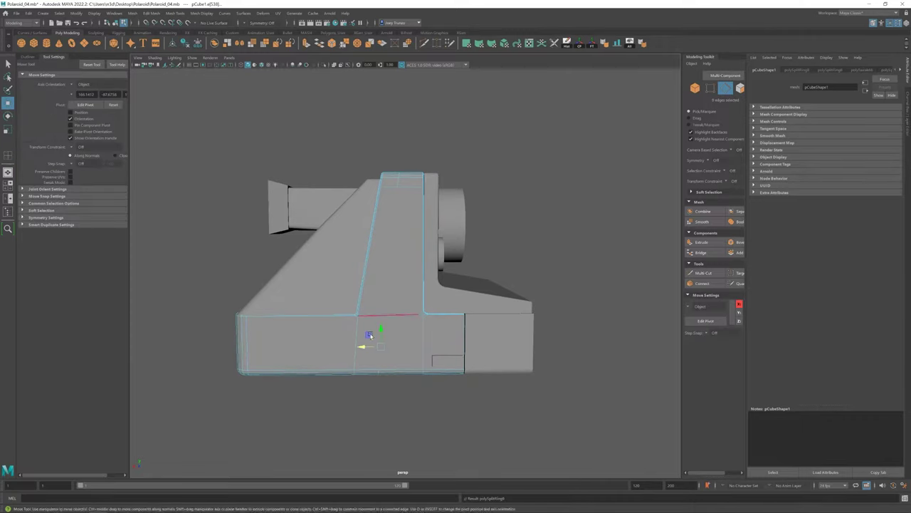
{"action": "mouse_move", "coordinate": [379, 372]}
{"action": "left_mouse_down", "text": "alt"}
{"action": "mouse_move", "coordinate": [334, 315]}
{"action": "mouse_move", "coordinate": [378, 204]}
{"action": "left_mouse_up", "text": "alt"}
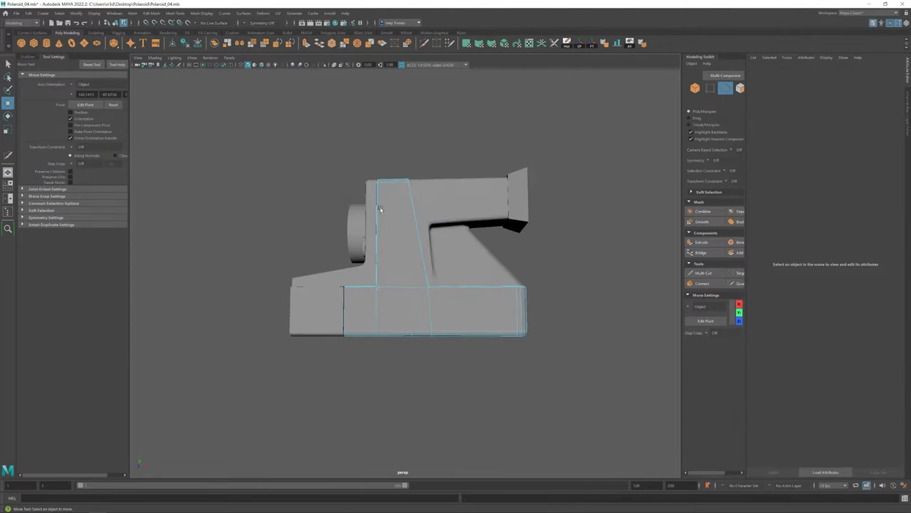
{"action": "mouse_move", "coordinate": [412, 333]}
{"action": "left_mouse_down", "text": "alt"}
{"action": "mouse_move", "coordinate": [287, 292]}
{"action": "mouse_move", "coordinate": [387, 261]}
{"action": "mouse_move", "coordinate": [426, 331]}
{"action": "mouse_move", "coordinate": [299, 285]}
{"action": "left_mouse_up", "text": "alt"}
{"action": "right_click", "coordinate": [387, 261]}
{"action": "key", "text": "w"}
{"action": "left_click", "coordinate": [175, 12]}
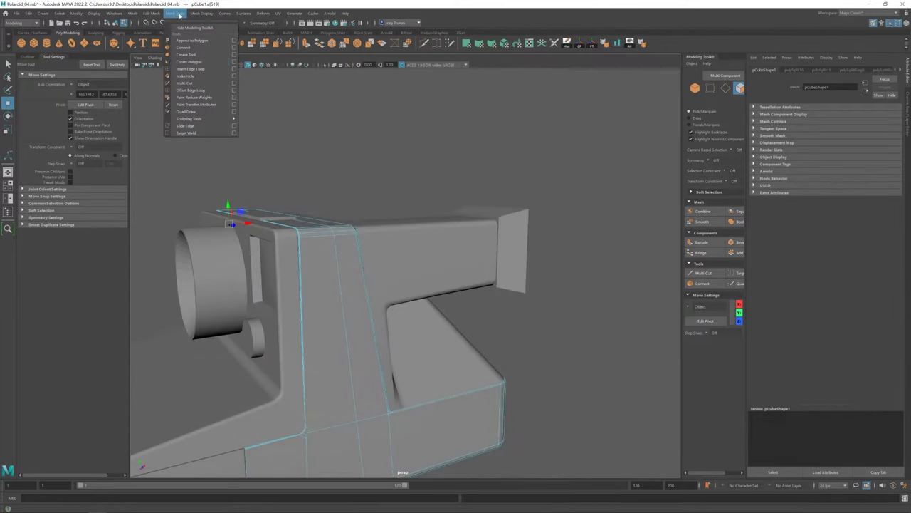
{"action": "left_click", "coordinate": [189, 60]}
Pick a selection mode from the marking menu and isolate the camera body.
{"action": "key", "text": "ctrl+shift+x"}
{"action": "scroll", "coordinate": [181, 230], "scroll_direction": "up", "scroll_amount": 4}
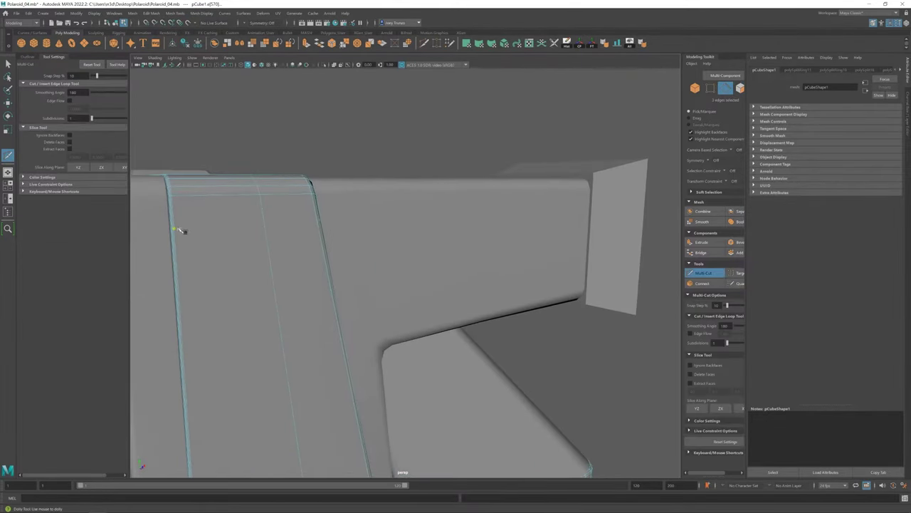
{"action": "scroll", "coordinate": [319, 224], "scroll_direction": "down", "scroll_amount": 5}
{"action": "right_click_drag", "start_coordinate": [325, 234], "coordinate": [433, 207]}
{"action": "key", "text": "w"}
{"action": "key", "text": "ctrl+1"}
{"action": "mouse_move", "coordinate": [442, 299]}
{"action": "left_mouse_down", "text": "alt"}
{"action": "mouse_move", "coordinate": [277, 230]}
{"action": "mouse_move", "coordinate": [244, 247]}
{"action": "mouse_move", "coordinate": [408, 282]}
{"action": "mouse_move", "coordinate": [399, 285]}
{"action": "mouse_move", "coordinate": [539, 299]}
{"action": "left_mouse_up", "text": "alt"}
Move a selected edge on the back panel toward the rounded top corner.
{"action": "key", "text": "ctrl+shift+x"}
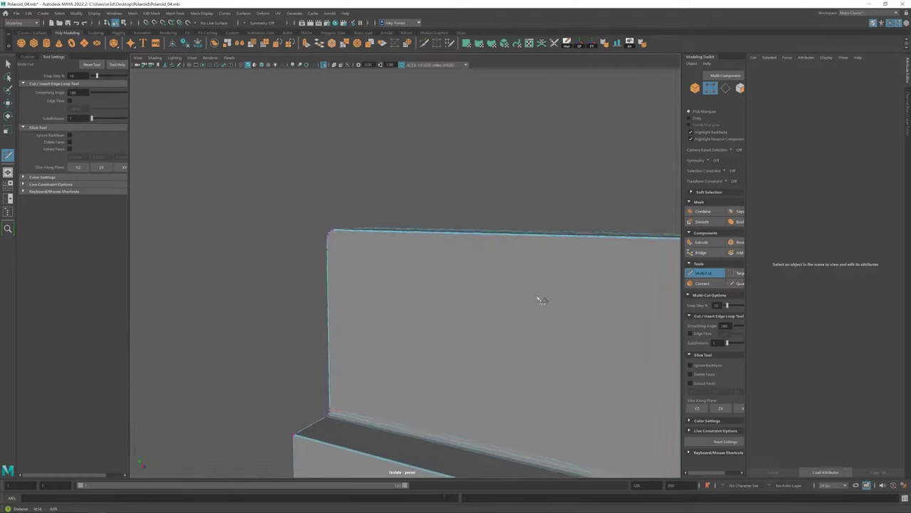
{"action": "scroll", "coordinate": [482, 302], "scroll_direction": "down", "scroll_amount": 3}
{"action": "key", "text": "w"}
{"action": "mouse_move", "coordinate": [482, 302]}
{"action": "left_mouse_down", "text": "alt"}
{"action": "mouse_move", "coordinate": [468, 263]}
{"action": "mouse_move", "coordinate": [467, 283]}
{"action": "mouse_move", "coordinate": [498, 270]}
{"action": "left_mouse_up", "text": "alt"}
{"action": "scroll", "coordinate": [431, 289], "scroll_direction": "up", "scroll_amount": 3}
{"action": "scroll", "coordinate": [576, 259], "scroll_direction": "up", "scroll_amount": 3}
{"action": "key", "text": "t"}
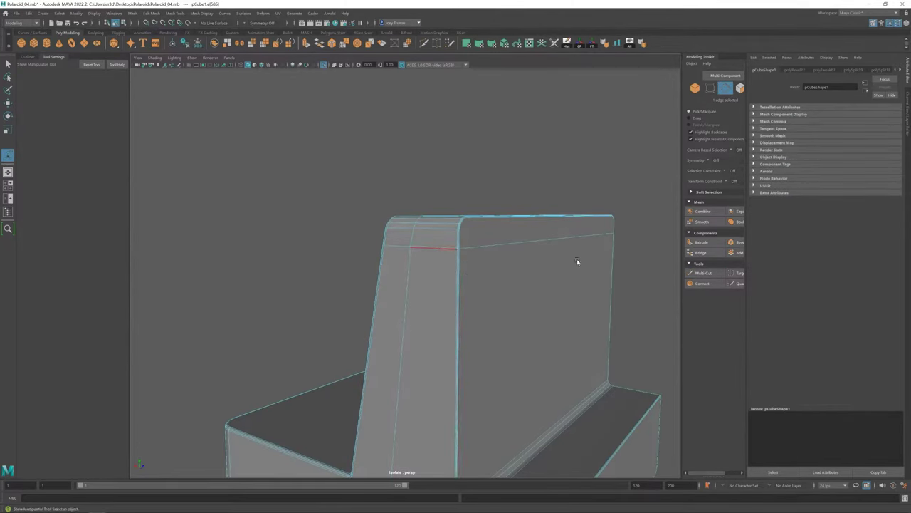
{"action": "key", "text": "w"}
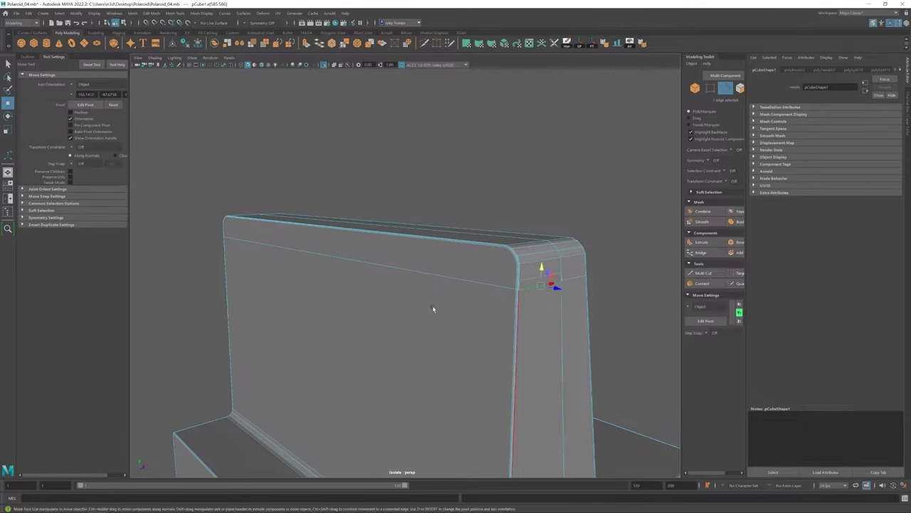
{"action": "mouse_move", "coordinate": [433, 308]}
{"action": "left_mouse_down", "text": "alt"}
{"action": "mouse_move", "coordinate": [446, 245]}
{"action": "mouse_move", "coordinate": [425, 242]}
{"action": "left_mouse_up", "text": "alt"}
Select the vertices and upper faces on the backrest top.
{"action": "left_click", "coordinate": [488, 254]}
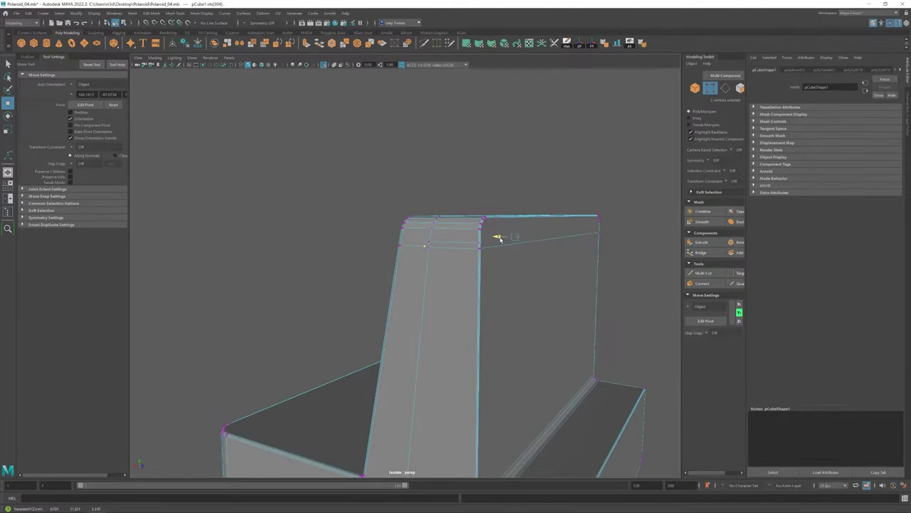
{"action": "mouse_move", "coordinate": [601, 163]}
{"action": "left_mouse_down", "text": "alt"}
{"action": "mouse_move", "coordinate": [433, 258]}
{"action": "mouse_move", "coordinate": [567, 340]}
{"action": "left_mouse_up", "text": "alt"}
{"action": "key", "text": "F11"}
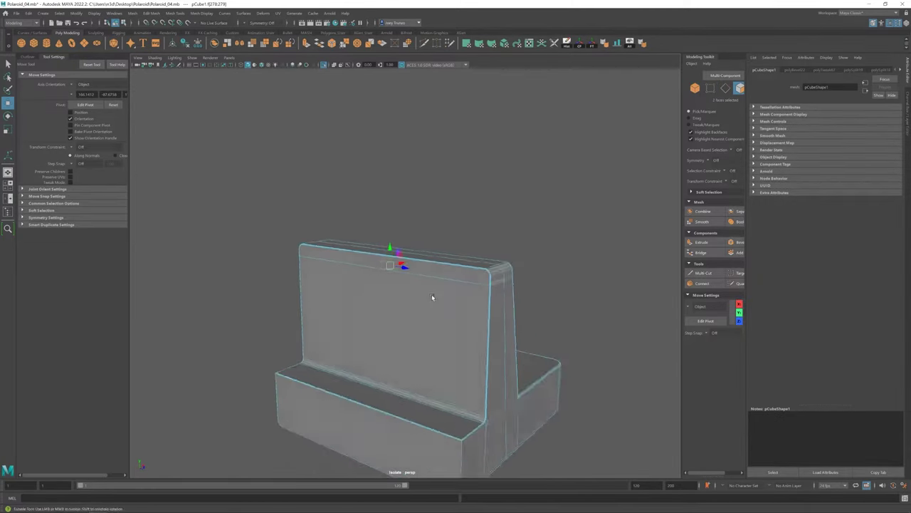
{"action": "left_click", "coordinate": [432, 299]}
{"action": "scroll", "coordinate": [467, 302], "scroll_direction": "up", "scroll_amount": 3}
Frame the backrest faces in the front view, then reselect them for scaling.
{"action": "key", "text": "space"}
{"action": "key", "text": "f"}
{"action": "key", "text": "space"}
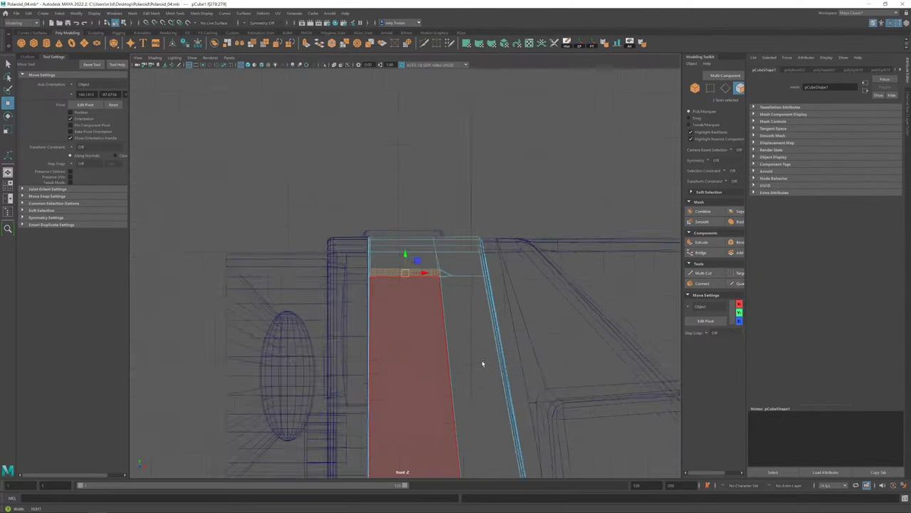
{"action": "scroll", "coordinate": [434, 314], "scroll_direction": "up", "scroll_amount": 3}
{"action": "scroll", "coordinate": [513, 277], "scroll_direction": "down", "scroll_amount": 5}
{"action": "scroll", "coordinate": [512, 376], "scroll_direction": "up", "scroll_amount": 4}
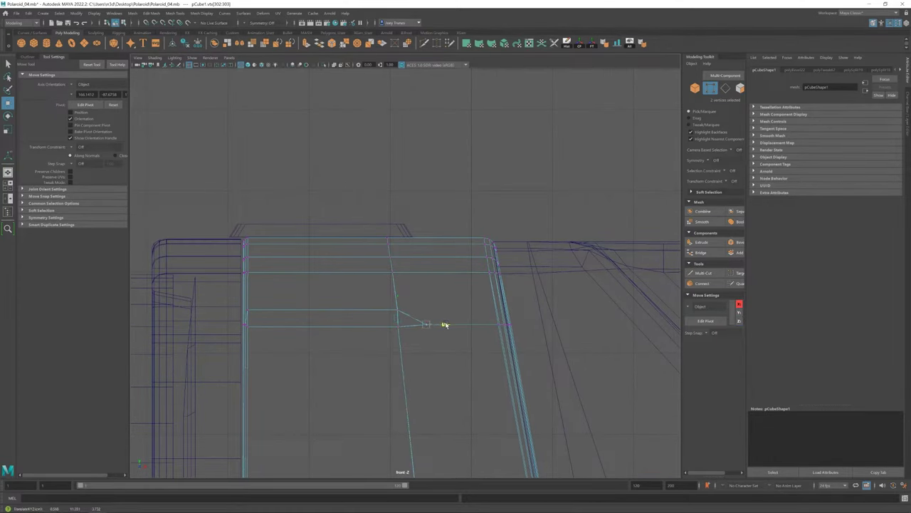
{"action": "key", "text": "space"}
{"action": "key", "text": "space"}
{"action": "mouse_move", "coordinate": [464, 258]}
{"action": "left_mouse_down", "text": "alt"}
{"action": "mouse_move", "coordinate": [355, 286]}
{"action": "mouse_move", "coordinate": [512, 258]}
{"action": "left_mouse_up", "text": "alt"}
{"action": "key", "text": "ctrl+z"}
{"action": "key", "text": "r"}
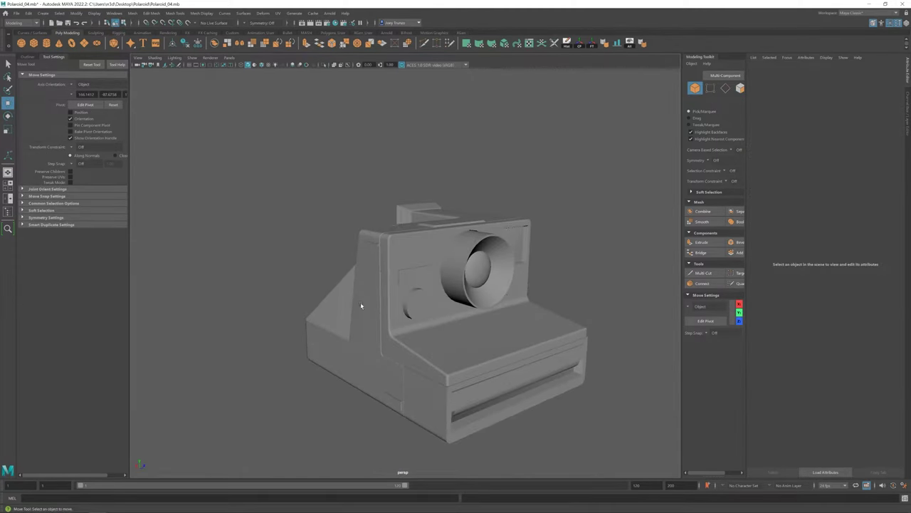
In edge mode, select the outer edges of the film-slot box.
{"action": "scroll", "coordinate": [388, 307], "scroll_direction": "down", "scroll_amount": 5}
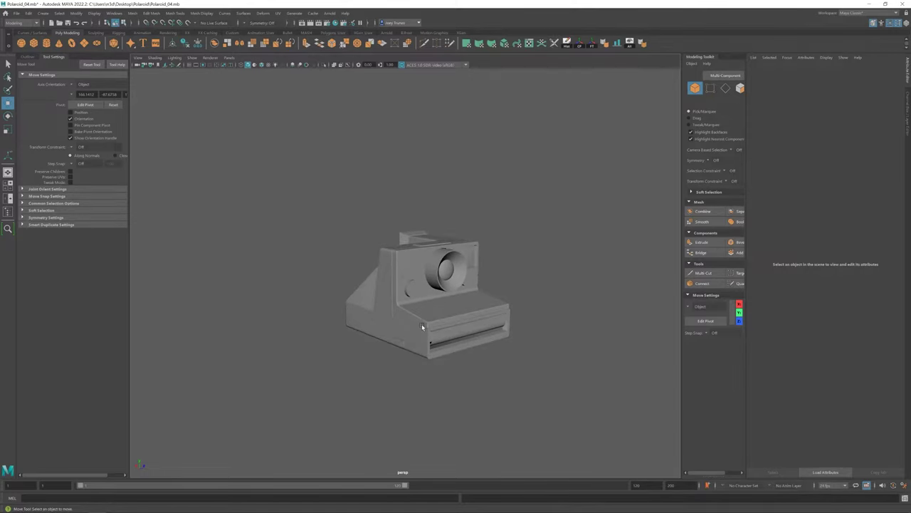
{"action": "left_click_drag", "start_coordinate": [422, 327], "coordinate": [448, 330], "text": "alt"}
{"action": "scroll", "coordinate": [448, 329], "scroll_direction": "up", "scroll_amount": 5}
{"action": "key", "text": "F10"}
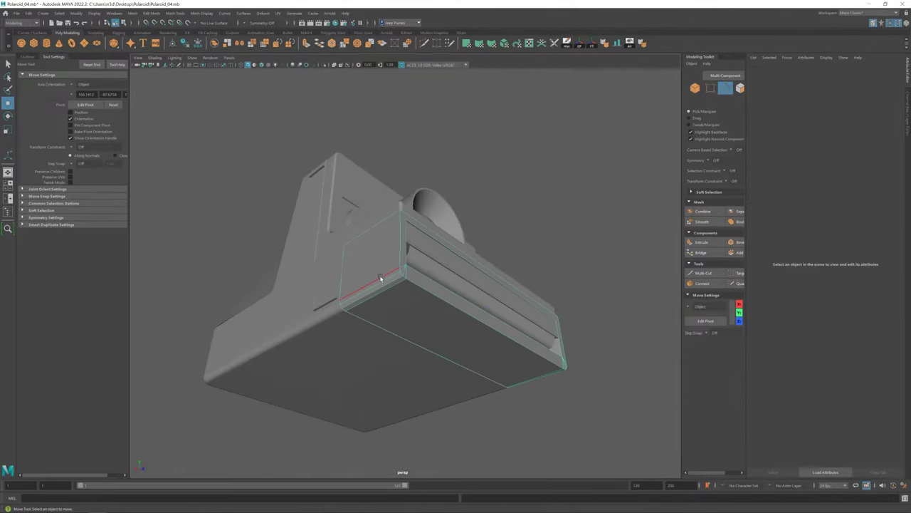
{"action": "left_click", "coordinate": [380, 277]}
{"action": "left_click_drag", "start_coordinate": [380, 278], "coordinate": [434, 297], "text": "alt"}
{"action": "left_click", "coordinate": [427, 271]}
{"action": "left_click", "coordinate": [417, 261]}
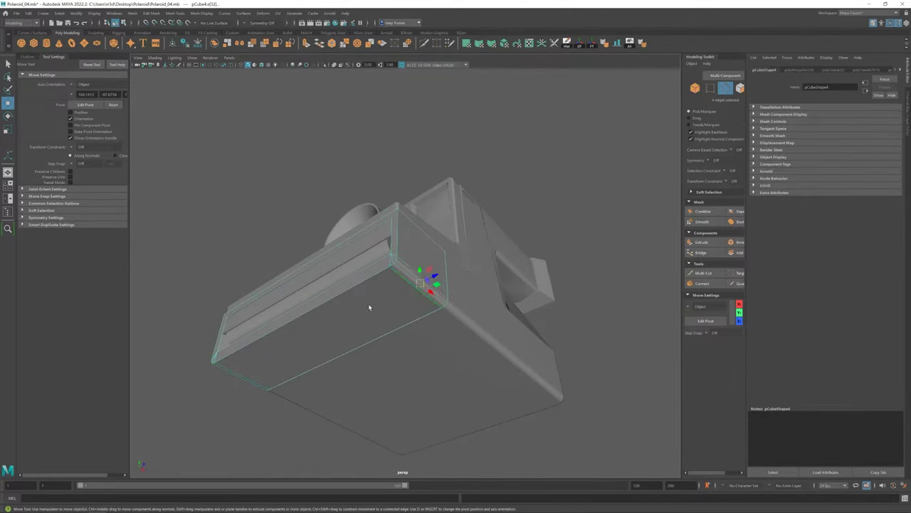
Bevel the selected film-slot box edges with Edit Mesh > Bevel.
{"action": "left_click_drag", "start_coordinate": [369, 308], "coordinate": [360, 313], "text": "alt"}
{"action": "left_click_drag", "start_coordinate": [449, 342], "coordinate": [389, 273], "text": "alt"}
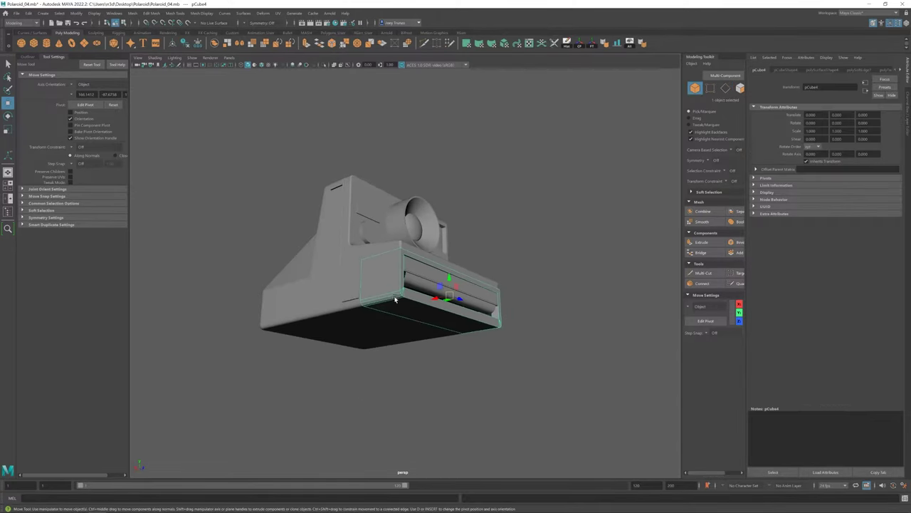
{"action": "right_click_drag", "start_coordinate": [389, 273], "coordinate": [436, 310]}
{"action": "left_click_drag", "start_coordinate": [436, 310], "coordinate": [399, 299], "text": "alt"}
{"action": "left_click", "coordinate": [151, 13]}
{"action": "left_click", "coordinate": [163, 30]}
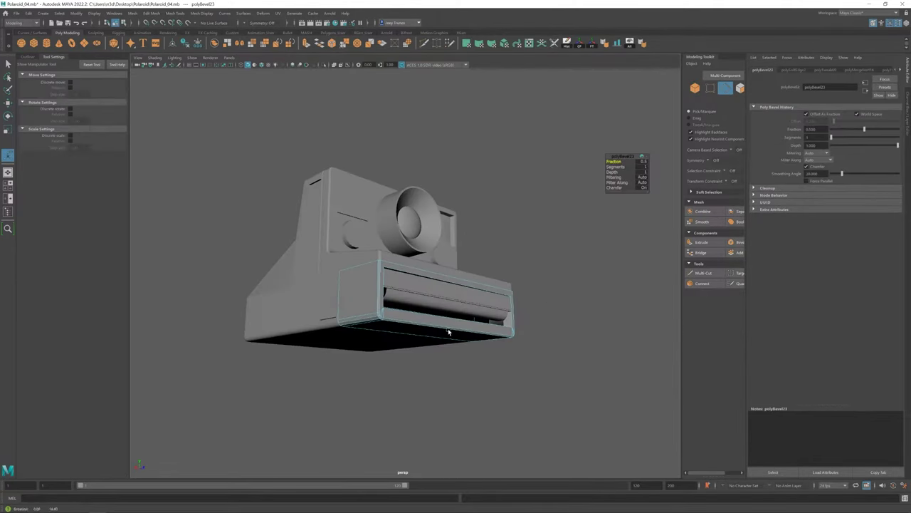
Raise the bevel Fraction in the Attribute Editor to widen the rounded box edges.
{"action": "key", "text": "F8"}
{"action": "key", "text": "w"}
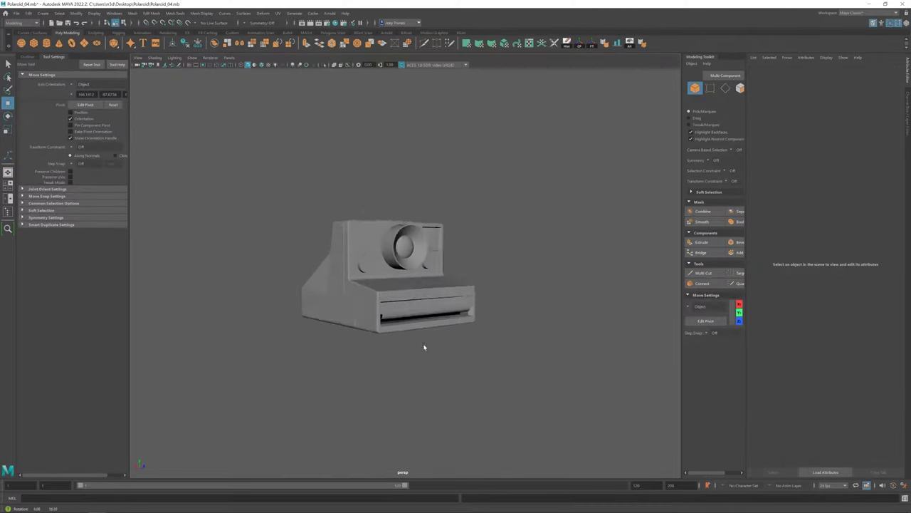
{"action": "key", "text": "f"}
{"action": "left_click", "coordinate": [866, 69]}
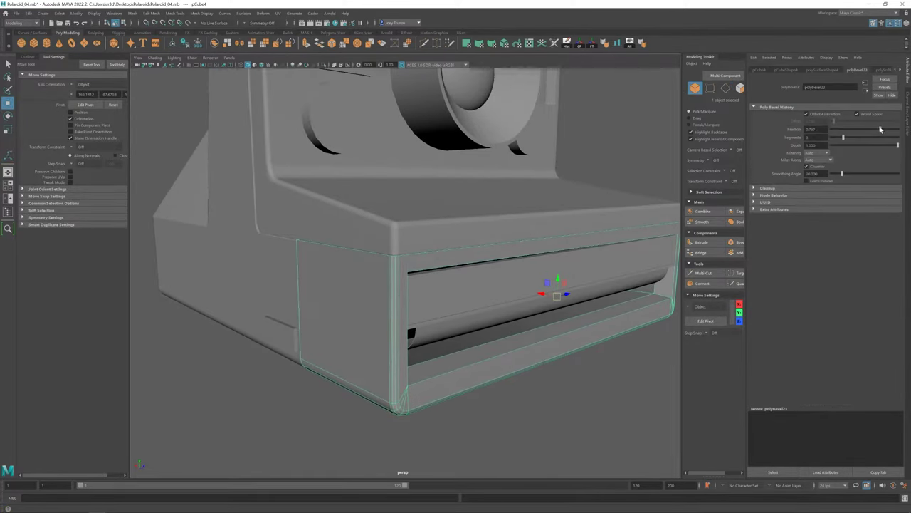
{"action": "mouse_move", "coordinate": [631, 224]}
{"action": "left_mouse_down", "text": "alt"}
{"action": "mouse_move", "coordinate": [549, 285]}
{"action": "mouse_move", "coordinate": [529, 232]}
{"action": "left_mouse_up", "text": "alt"}
Select the front plate and pick an edge on its lens-hole rim.
{"action": "right_click", "coordinate": [528, 232]}
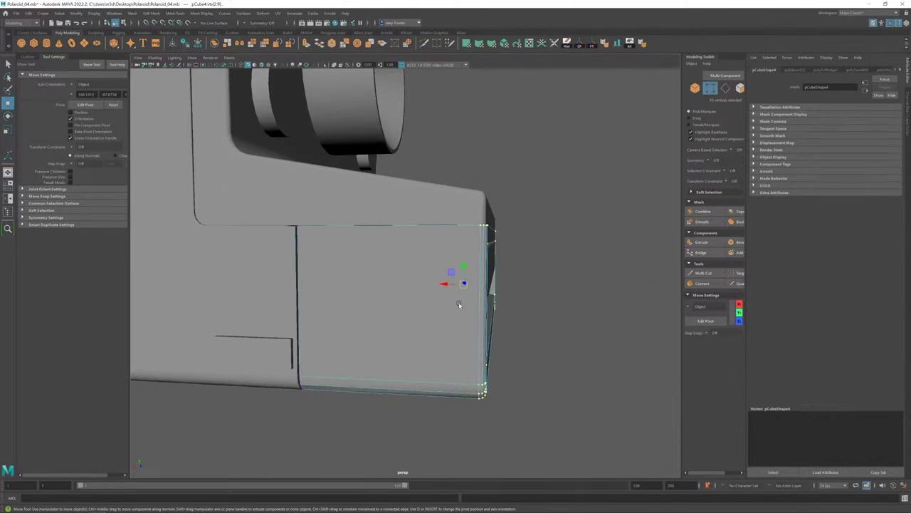
{"action": "mouse_move", "coordinate": [460, 301]}
{"action": "left_mouse_down", "text": "alt"}
{"action": "mouse_move", "coordinate": [319, 291]}
{"action": "mouse_move", "coordinate": [322, 233]}
{"action": "left_mouse_up", "text": "alt"}
{"action": "left_click", "coordinate": [322, 234]}
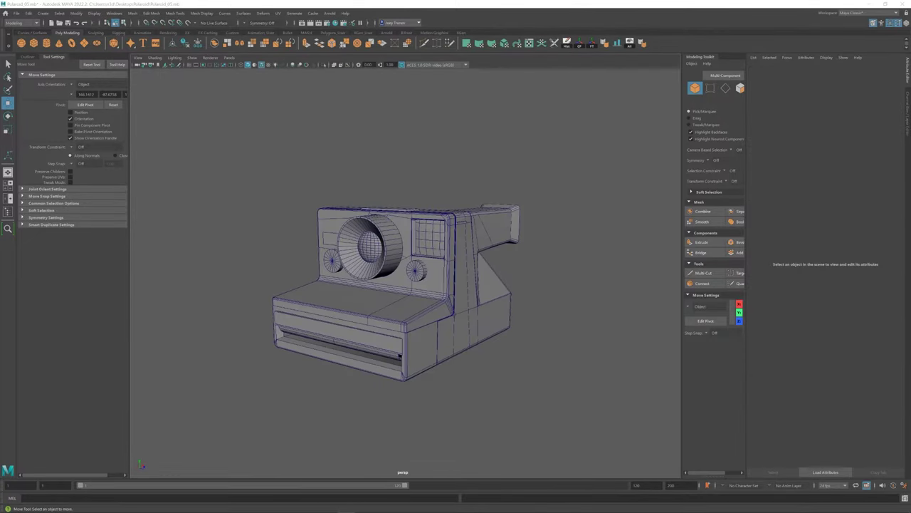
{"action": "left_click", "coordinate": [331, 243]}
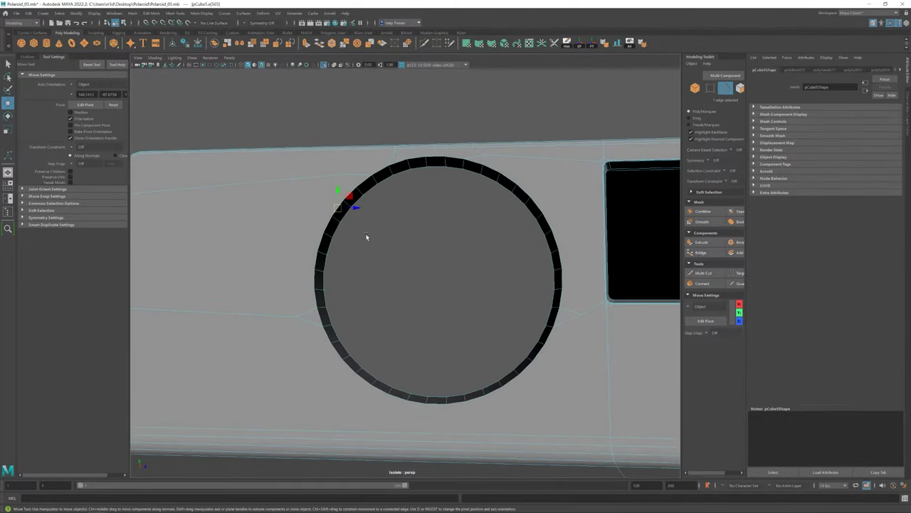
Bevel the lens-hole rim edges of the front plate with Edit Mesh > Bevel.
{"action": "scroll", "coordinate": [335, 352], "scroll_direction": "down", "scroll_amount": 3}
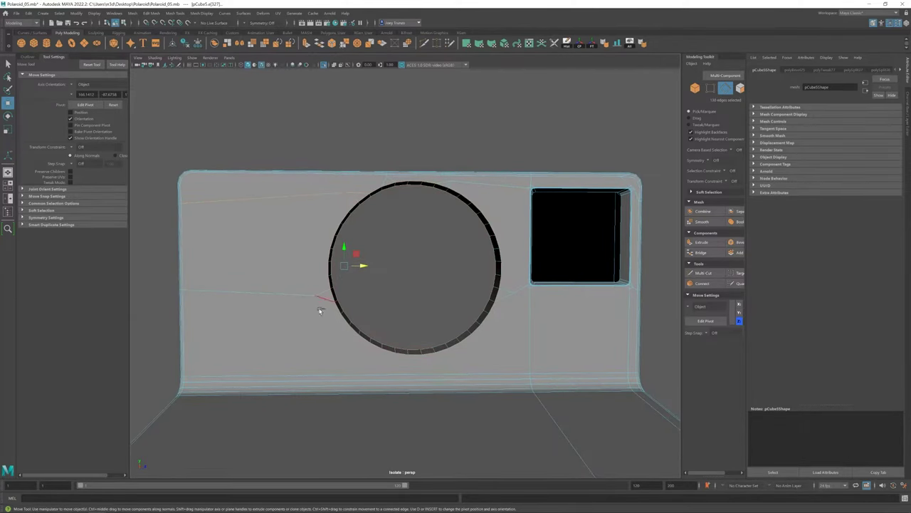
{"action": "left_click_drag", "start_coordinate": [427, 291], "coordinate": [541, 312], "text": "alt"}
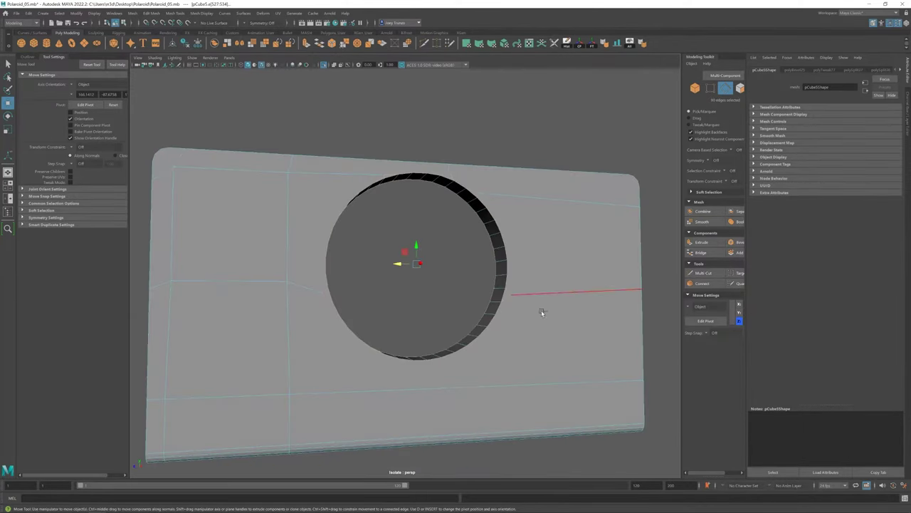
{"action": "mouse_move", "coordinate": [317, 323]}
{"action": "left_mouse_down", "text": "alt"}
{"action": "mouse_move", "coordinate": [508, 352]}
{"action": "mouse_move", "coordinate": [468, 342]}
{"action": "left_mouse_up", "text": "alt"}
{"action": "left_click", "coordinate": [151, 13]}
{"action": "left_click", "coordinate": [164, 32]}
Select the front plate and isolate it on its own with Ctrl+1.
{"action": "key", "text": "w"}
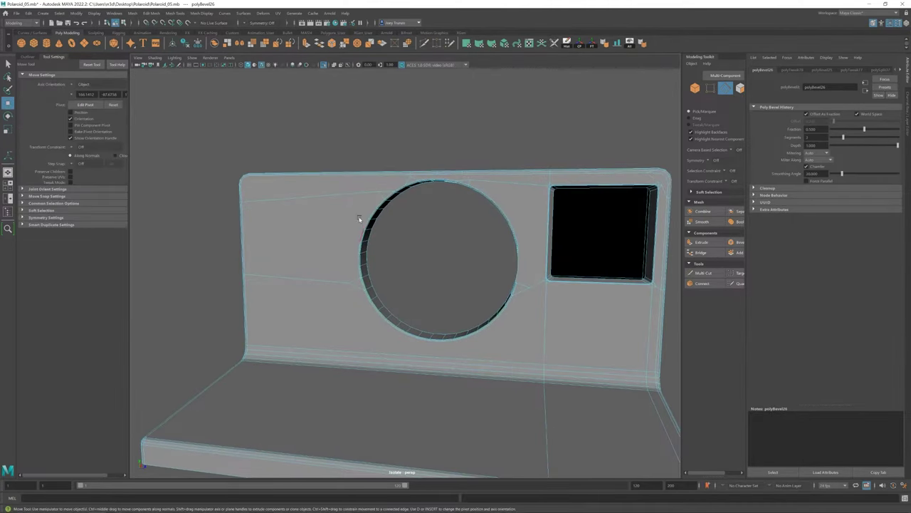
{"action": "scroll", "coordinate": [358, 213], "scroll_direction": "down", "scroll_amount": 5}
{"action": "left_click", "coordinate": [324, 65]}
{"action": "scroll", "coordinate": [509, 240], "scroll_direction": "down", "scroll_amount": 5}
{"action": "left_click", "coordinate": [399, 285]}
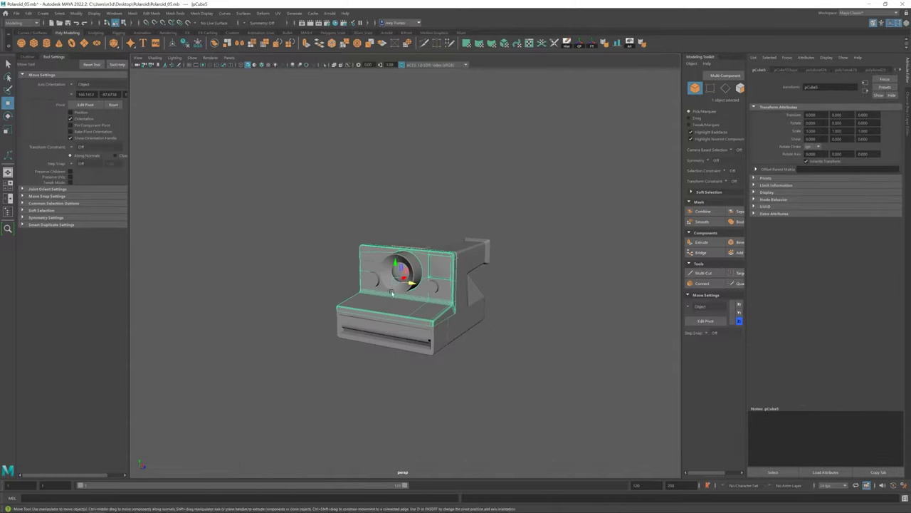
{"action": "key", "text": "ctrl+1"}
{"action": "left_click_drag", "start_coordinate": [428, 285], "coordinate": [393, 271], "text": "alt"}
Zoom in on the lens hole and select the edges around its rim.
{"action": "right_click_drag", "start_coordinate": [429, 235], "coordinate": [430, 254]}
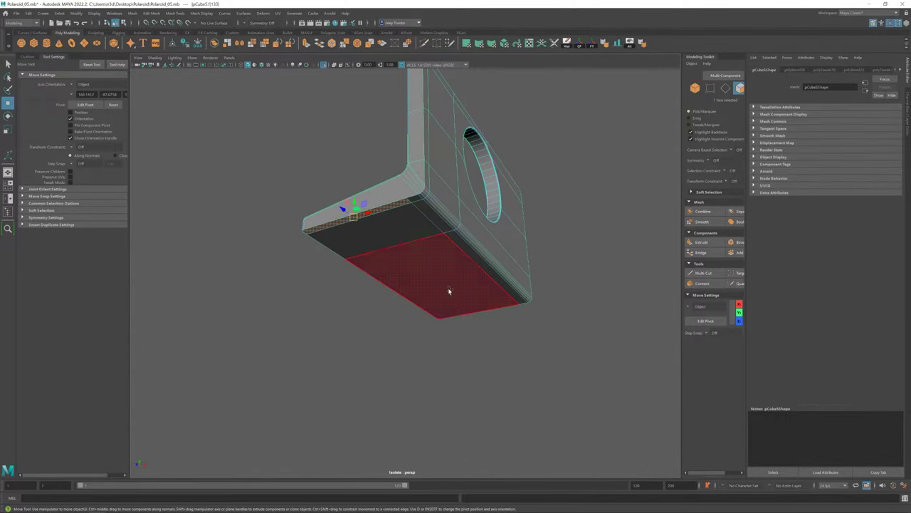
{"action": "double_click", "coordinate": [448, 292]}
{"action": "mouse_move", "coordinate": [448, 291]}
{"action": "left_mouse_down", "text": "alt"}
{"action": "mouse_move", "coordinate": [433, 252]}
{"action": "mouse_move", "coordinate": [331, 319]}
{"action": "mouse_move", "coordinate": [337, 183]}
{"action": "left_mouse_up", "text": "alt"}
{"action": "left_click", "coordinate": [331, 183]}
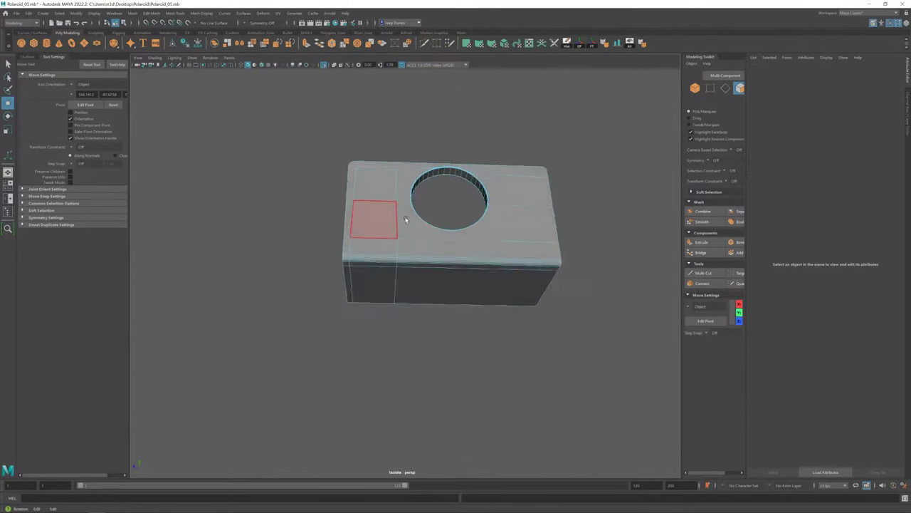
{"action": "left_click_drag", "start_coordinate": [398, 223], "coordinate": [427, 235], "text": "alt"}
{"action": "scroll", "coordinate": [488, 338], "scroll_direction": "up", "scroll_amount": 3}
{"action": "scroll", "coordinate": [449, 249], "scroll_direction": "up", "scroll_amount": 3}
{"action": "scroll", "coordinate": [448, 250], "scroll_direction": "up", "scroll_amount": 2}
{"action": "left_click", "coordinate": [411, 177]}
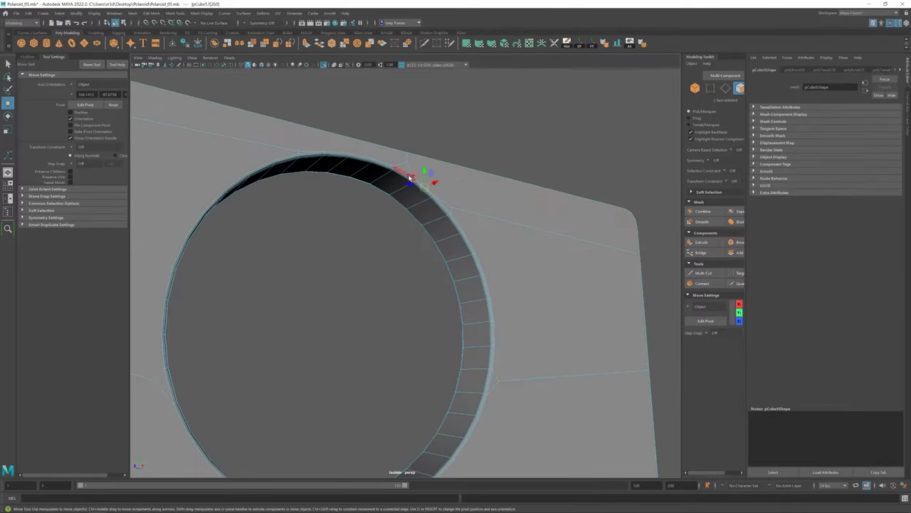
{"action": "right_click_drag", "start_coordinate": [398, 173], "coordinate": [417, 213]}
{"action": "scroll", "coordinate": [460, 268], "scroll_direction": "down", "scroll_amount": 5}
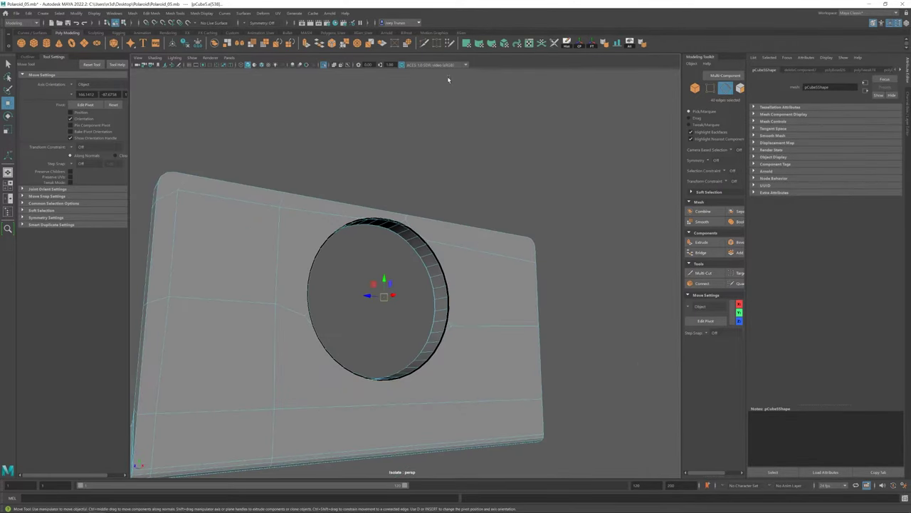
Merge the hole's rim vertices into a single centre point, then check both sides.
{"action": "key", "text": "ctrl+z"}
{"action": "key", "text": "F9"}
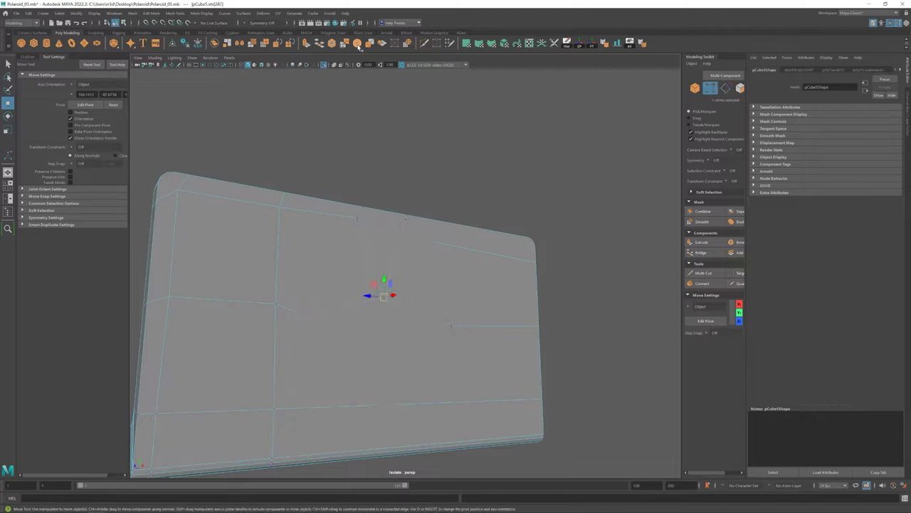
{"action": "left_click_drag", "start_coordinate": [388, 118], "coordinate": [388, 120], "text": "alt"}
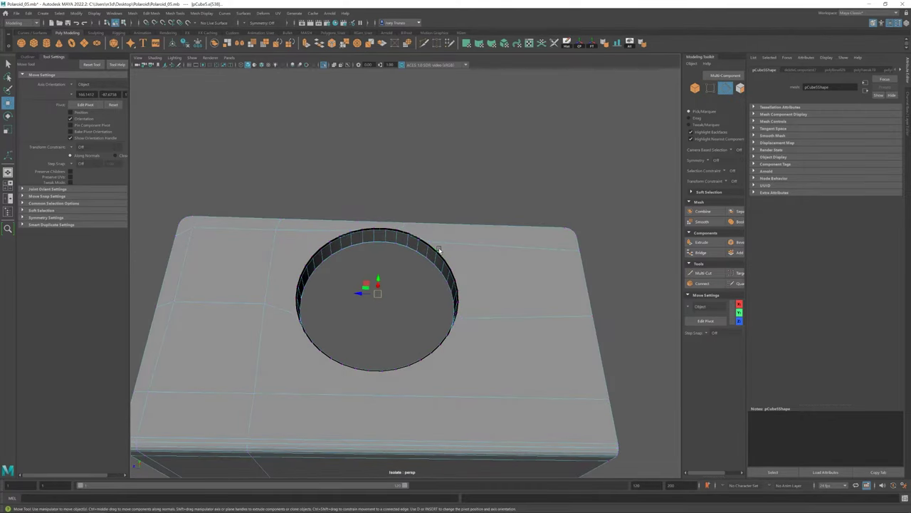
{"action": "left_click_drag", "start_coordinate": [437, 244], "coordinate": [427, 260], "text": "alt"}
{"action": "right_click_drag", "start_coordinate": [428, 260], "coordinate": [451, 246], "text": "shift"}
{"action": "mouse_move", "coordinate": [388, 204]}
{"action": "left_mouse_down", "text": "alt"}
{"action": "mouse_move", "coordinate": [456, 256]}
{"action": "mouse_move", "coordinate": [434, 305]}
{"action": "mouse_move", "coordinate": [400, 309]}
{"action": "mouse_move", "coordinate": [393, 292]}
{"action": "left_mouse_up", "text": "alt"}
Target Weld the stray vertices on the front plate onto their target vertices.
{"action": "key", "text": "F8"}
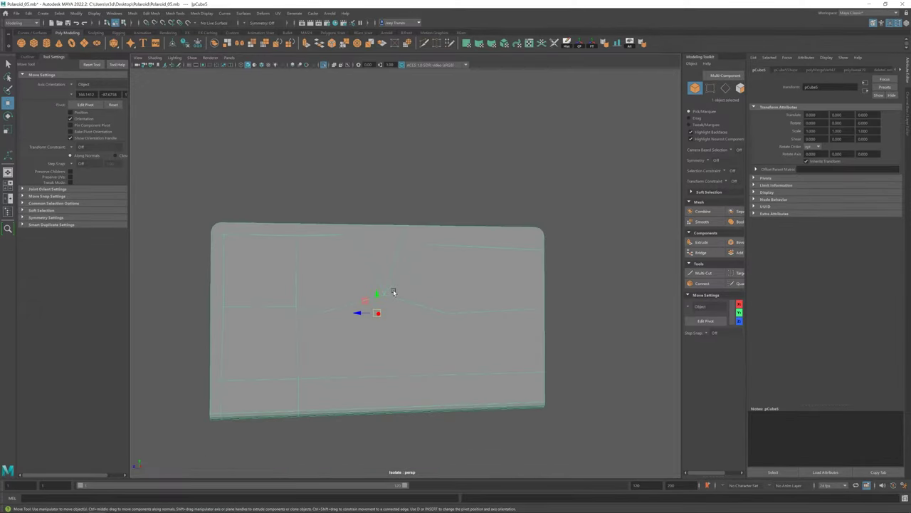
{"action": "left_click", "coordinate": [436, 43]}
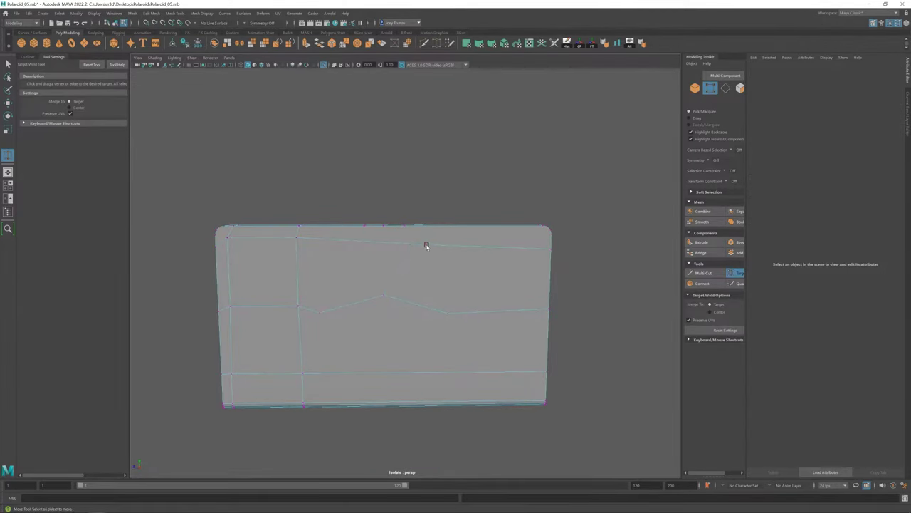
{"action": "key", "text": "w"}
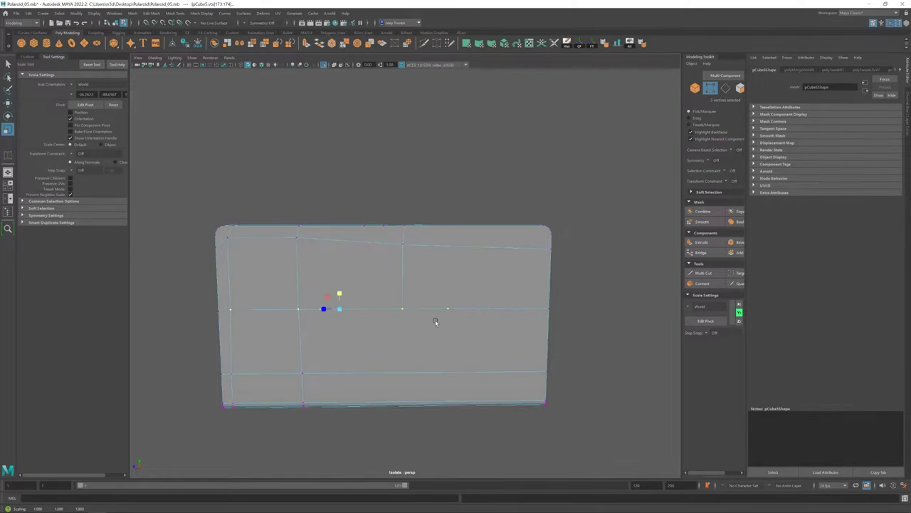
{"action": "key", "text": "F8"}
Cut new straight edge lines across the front plate with Multi-Cut.
{"action": "mouse_move", "coordinate": [436, 322]}
{"action": "left_mouse_down", "text": "alt"}
{"action": "mouse_move", "coordinate": [379, 297]}
{"action": "mouse_move", "coordinate": [376, 274]}
{"action": "left_mouse_up", "text": "alt"}
{"action": "right_click_drag", "start_coordinate": [377, 275], "coordinate": [406, 291], "text": "shift"}
{"action": "mouse_move", "coordinate": [406, 292]}
{"action": "left_mouse_down", "text": "alt"}
{"action": "mouse_move", "coordinate": [428, 311]}
{"action": "mouse_move", "coordinate": [408, 390]}
{"action": "mouse_move", "coordinate": [419, 330]}
{"action": "left_mouse_up", "text": "alt"}
{"action": "scroll", "coordinate": [413, 313], "scroll_direction": "up", "scroll_amount": 3}
{"action": "left_click_drag", "start_coordinate": [406, 297], "coordinate": [411, 262], "text": "alt"}
{"action": "scroll", "coordinate": [409, 431], "scroll_direction": "down", "scroll_amount": 3}
Select the top-left face of the back panel.
{"action": "left_click_drag", "start_coordinate": [409, 431], "coordinate": [330, 197], "text": "alt"}
{"action": "key", "text": "w"}
{"action": "left_click", "coordinate": [271, 226]}
Grow the selection across the plate's faces, extrude them with Ctrl+E, and scale the extrusion.
{"action": "double_click", "coordinate": [272, 226]}
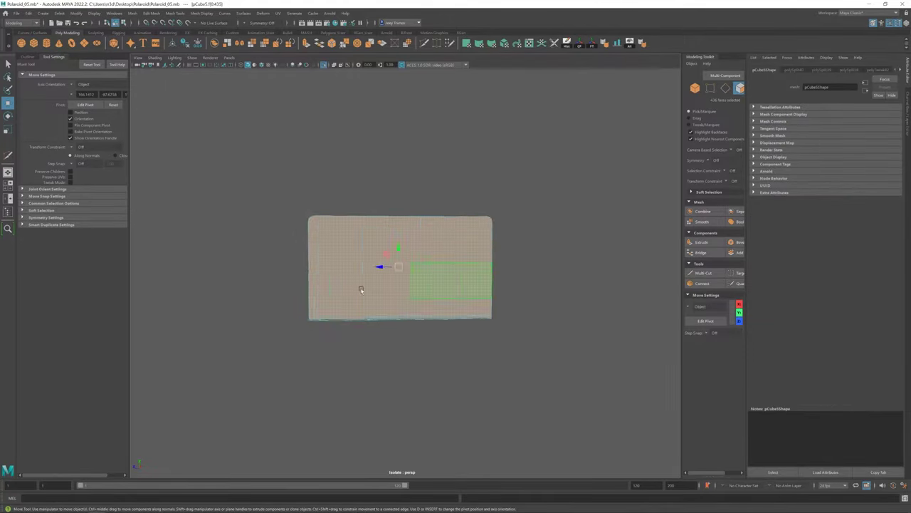
{"action": "left_click_drag", "start_coordinate": [362, 287], "coordinate": [500, 297], "text": "alt"}
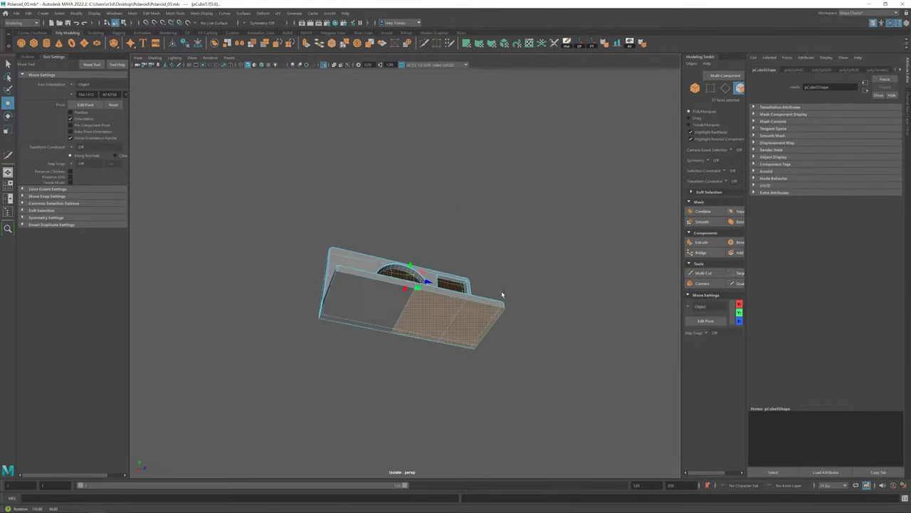
{"action": "mouse_move", "coordinate": [505, 373]}
{"action": "left_mouse_down", "text": "alt"}
{"action": "mouse_move", "coordinate": [393, 344]}
{"action": "mouse_move", "coordinate": [468, 346]}
{"action": "mouse_move", "coordinate": [401, 266]}
{"action": "mouse_move", "coordinate": [378, 274]}
{"action": "mouse_move", "coordinate": [360, 248]}
{"action": "mouse_move", "coordinate": [534, 315]}
{"action": "mouse_move", "coordinate": [206, 293]}
{"action": "mouse_move", "coordinate": [384, 201]}
{"action": "mouse_move", "coordinate": [372, 264]}
{"action": "mouse_move", "coordinate": [338, 322]}
{"action": "left_mouse_up", "text": "alt"}
{"action": "key", "text": "ctrl+e"}
{"action": "key", "text": "r"}
{"action": "key", "text": "w"}
Select the box's front face plus the whole top face loop, with the Scale tool active.
{"action": "left_click", "coordinate": [401, 276]}
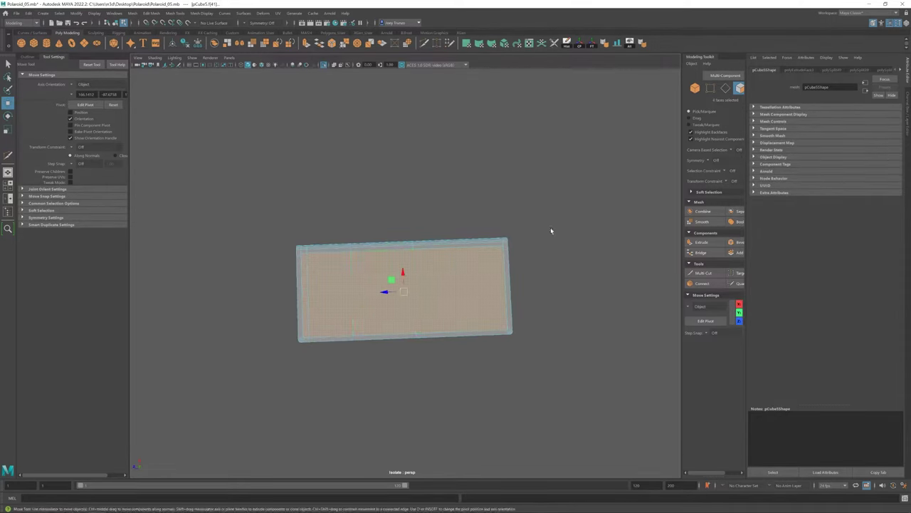
{"action": "left_click_drag", "start_coordinate": [551, 230], "coordinate": [398, 252], "text": "alt"}
{"action": "right_click_drag", "start_coordinate": [386, 254], "coordinate": [399, 299]}
{"action": "key", "text": "r"}
{"action": "mouse_move", "coordinate": [399, 299]}
{"action": "left_mouse_down", "text": "alt"}
{"action": "mouse_move", "coordinate": [305, 257]}
{"action": "mouse_move", "coordinate": [438, 263]}
{"action": "left_mouse_up", "text": "alt"}
{"action": "left_click", "coordinate": [304, 257], "text": "shift"}
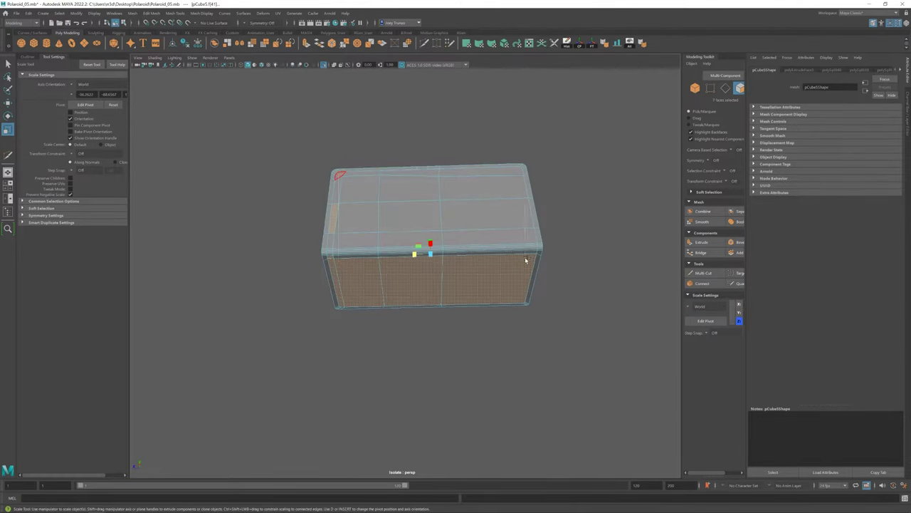
{"action": "double_click", "coordinate": [497, 284], "text": "shift"}
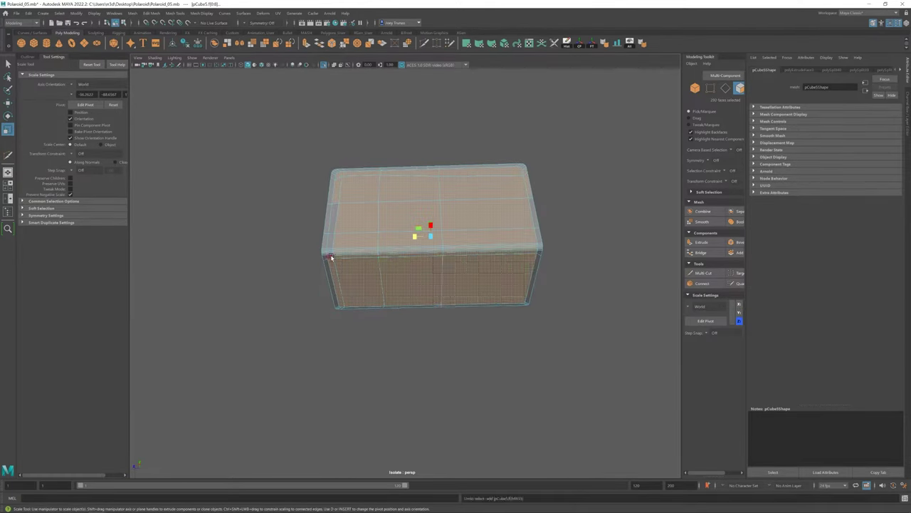
{"action": "left_click_drag", "start_coordinate": [526, 181], "coordinate": [488, 286], "text": "alt"}
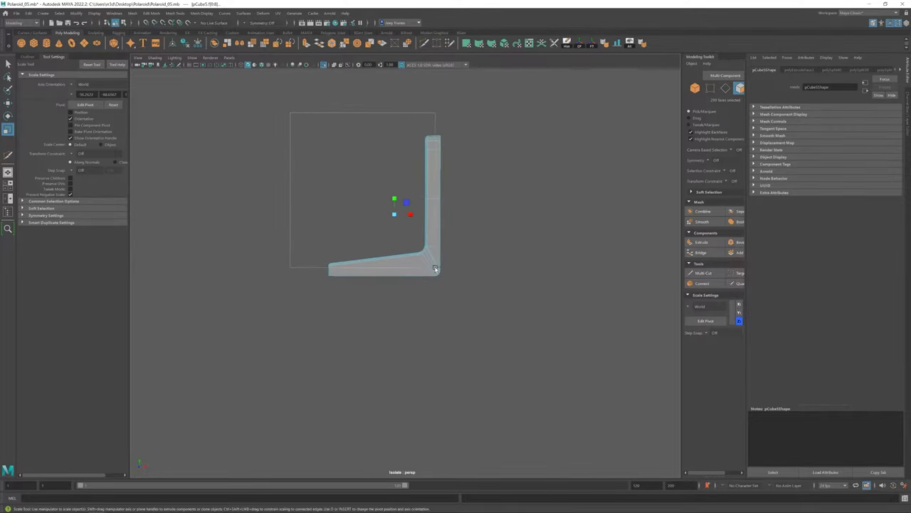
{"action": "mouse_move", "coordinate": [435, 269]}
{"action": "left_mouse_down", "text": "alt"}
{"action": "mouse_move", "coordinate": [525, 305]}
{"action": "mouse_move", "coordinate": [458, 332]}
{"action": "mouse_move", "coordinate": [549, 317]}
{"action": "mouse_move", "coordinate": [413, 244]}
{"action": "mouse_move", "coordinate": [464, 248]}
{"action": "mouse_move", "coordinate": [464, 271]}
{"action": "left_mouse_up", "text": "alt"}
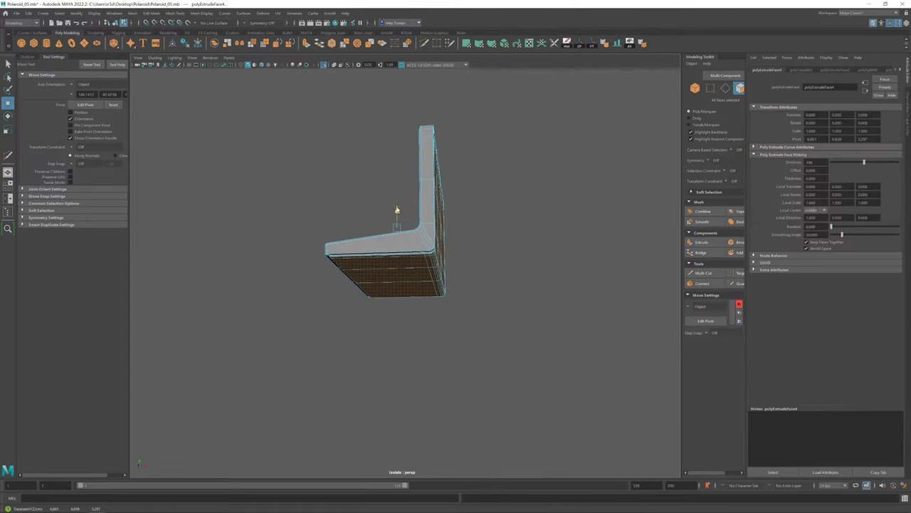
Select a single face on the upright panel of the L profile.
{"action": "mouse_move", "coordinate": [457, 223]}
{"action": "left_mouse_down", "text": "alt"}
{"action": "mouse_move", "coordinate": [422, 218]}
{"action": "mouse_move", "coordinate": [395, 198]}
{"action": "mouse_move", "coordinate": [373, 237]}
{"action": "left_mouse_up", "text": "alt"}
{"action": "scroll", "coordinate": [373, 237], "scroll_direction": "up", "scroll_amount": 5}
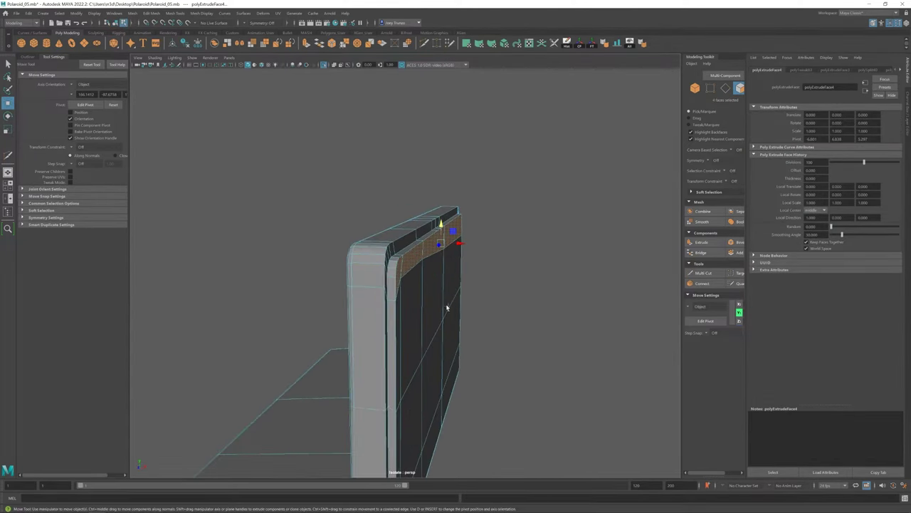
{"action": "left_click", "coordinate": [298, 241]}
{"action": "scroll", "coordinate": [385, 200], "scroll_direction": "down", "scroll_amount": 5}
Isolate the L-shaped body part with Ctrl+1, frame it, and switch to face editing.
{"action": "key", "text": "ctrl+1"}
{"action": "left_click_drag", "start_coordinate": [385, 199], "coordinate": [465, 265], "text": "alt"}
{"action": "scroll", "coordinate": [466, 264], "scroll_direction": "up", "scroll_amount": 5}
{"action": "left_click", "coordinate": [466, 264]}
{"action": "key", "text": "ctrl+1"}
{"action": "key", "text": "f"}
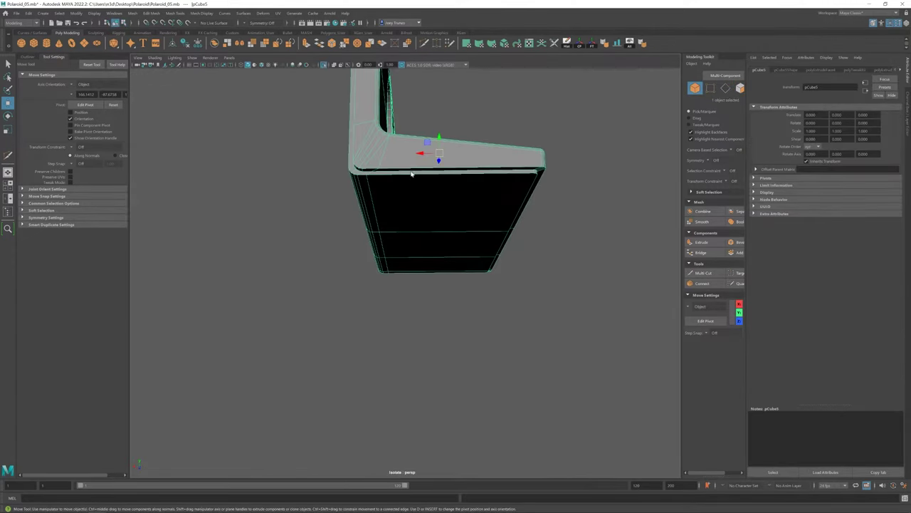
{"action": "key", "text": "ctrl+F11"}
Orbit and zoom around the isolated L-shaped part in wireframe to inspect its faces.
{"action": "mouse_move", "coordinate": [392, 222]}
{"action": "left_mouse_down", "text": "alt"}
{"action": "mouse_move", "coordinate": [425, 221]}
{"action": "mouse_move", "coordinate": [362, 243]}
{"action": "mouse_move", "coordinate": [464, 248]}
{"action": "mouse_move", "coordinate": [336, 218]}
{"action": "mouse_move", "coordinate": [367, 234]}
{"action": "mouse_move", "coordinate": [332, 147]}
{"action": "mouse_move", "coordinate": [463, 233]}
{"action": "mouse_move", "coordinate": [401, 163]}
{"action": "mouse_move", "coordinate": [553, 254]}
{"action": "mouse_move", "coordinate": [429, 309]}
{"action": "mouse_move", "coordinate": [397, 158]}
{"action": "left_mouse_up", "text": "alt"}
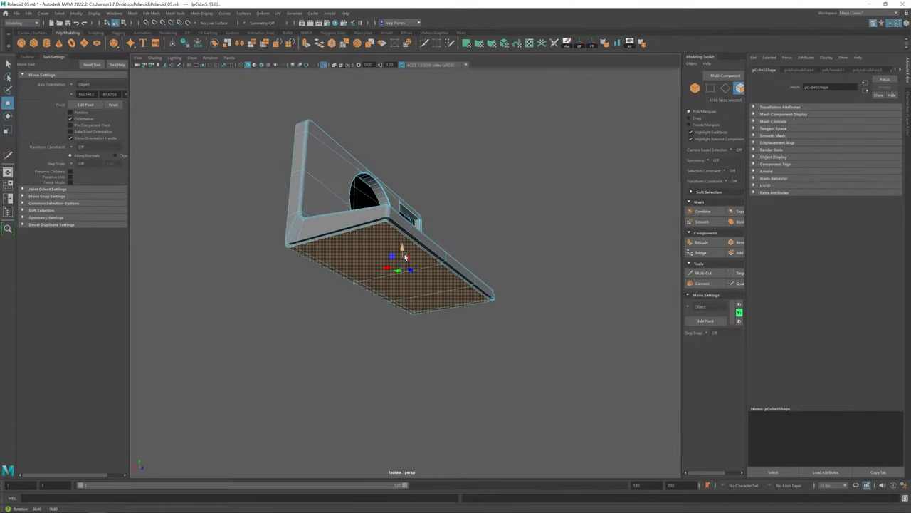
{"action": "scroll", "coordinate": [396, 158], "scroll_direction": "up", "scroll_amount": 5}
{"action": "mouse_move", "coordinate": [422, 267]}
{"action": "left_mouse_down", "text": "alt"}
{"action": "mouse_move", "coordinate": [252, 92]}
{"action": "mouse_move", "coordinate": [415, 320]}
{"action": "mouse_move", "coordinate": [474, 289]}
{"action": "mouse_move", "coordinate": [452, 270]}
{"action": "left_mouse_up", "text": "alt"}
{"action": "scroll", "coordinate": [451, 271], "scroll_direction": "up", "scroll_amount": 4}
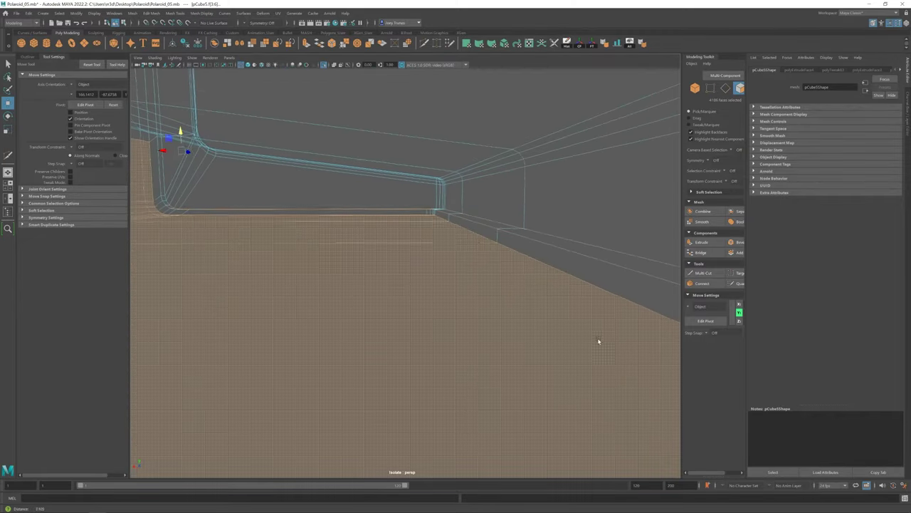
{"action": "left_click_drag", "start_coordinate": [596, 340], "coordinate": [494, 230], "text": "alt"}
{"action": "scroll", "coordinate": [450, 258], "scroll_direction": "down", "scroll_amount": 6}
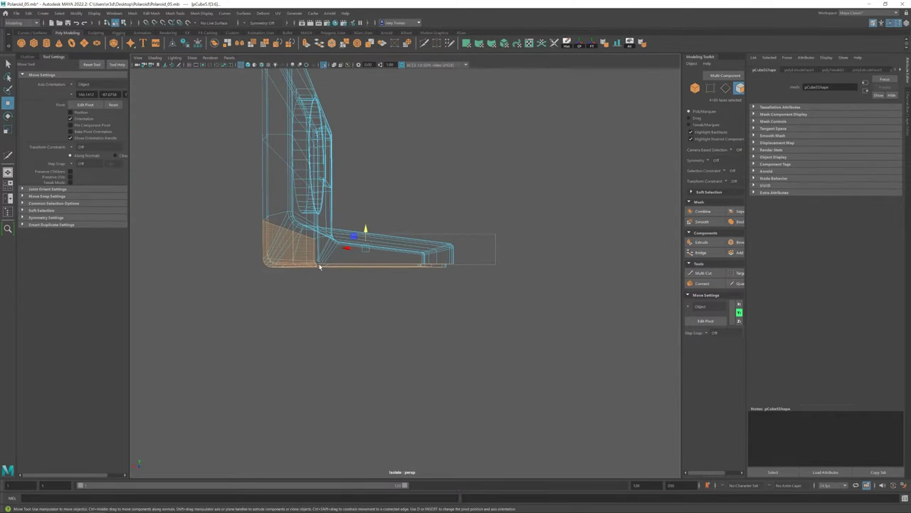
{"action": "mouse_move", "coordinate": [320, 263]}
{"action": "left_mouse_down", "text": "alt"}
{"action": "mouse_move", "coordinate": [443, 287]}
{"action": "mouse_move", "coordinate": [357, 178]}
{"action": "left_mouse_up", "text": "alt"}
Return to shaded display and object mode with the full camera model visible.
{"action": "key", "text": "5"}
{"action": "key", "text": "F8"}
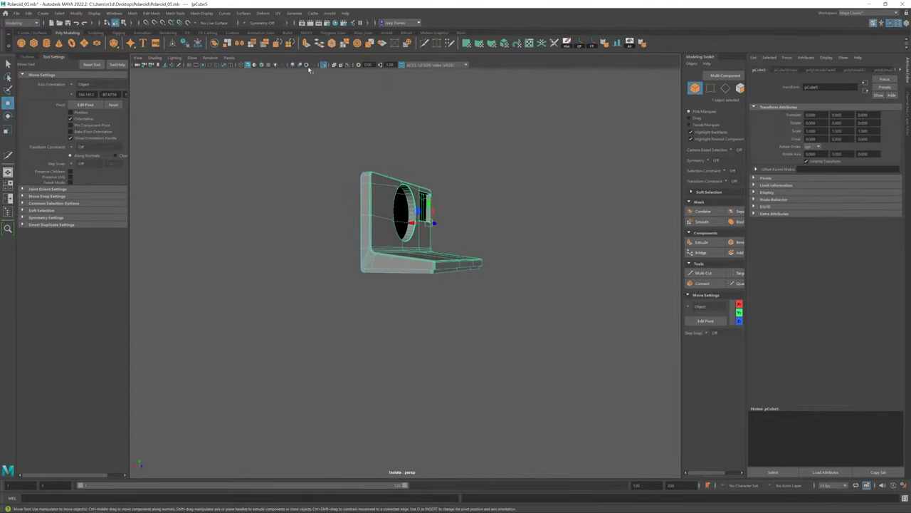
{"action": "key", "text": "ctrl+1"}
{"action": "left_click_drag", "start_coordinate": [399, 214], "coordinate": [463, 235], "text": "alt"}
{"action": "scroll", "coordinate": [498, 285], "scroll_direction": "up", "scroll_amount": 5}
{"action": "left_click_drag", "start_coordinate": [610, 326], "coordinate": [358, 224], "text": "alt"}
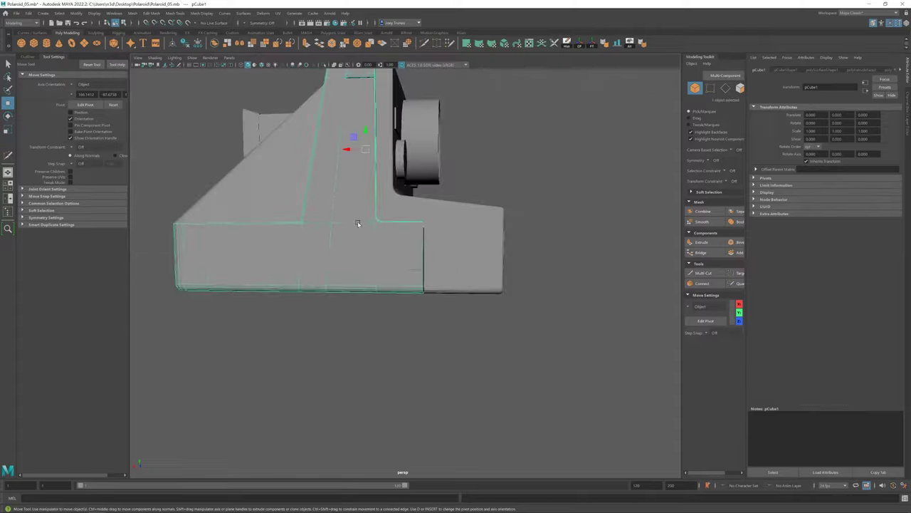
{"action": "key", "text": "F9"}
{"action": "left_click_drag", "start_coordinate": [438, 254], "coordinate": [401, 246], "text": "alt"}
{"action": "scroll", "coordinate": [420, 231], "scroll_direction": "up", "scroll_amount": 5}
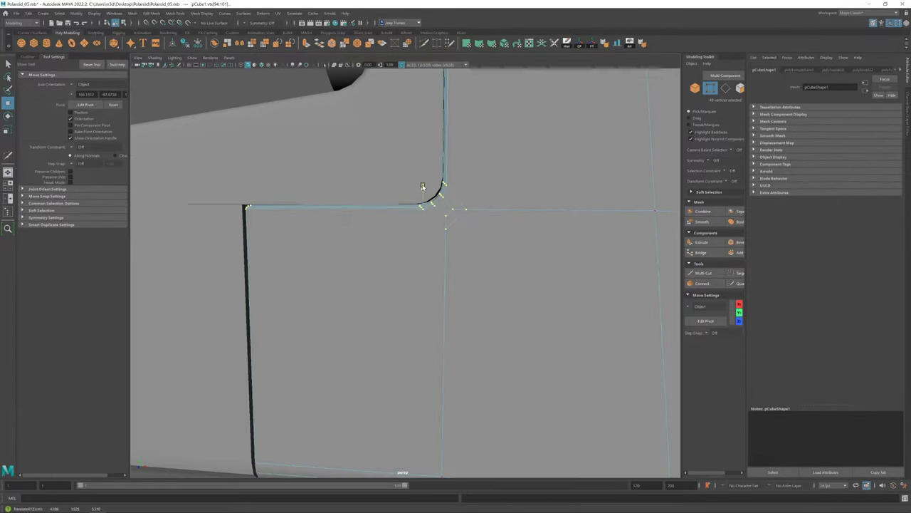
{"action": "scroll", "coordinate": [422, 186], "scroll_direction": "down", "scroll_amount": 5}
{"action": "key", "text": "F8"}
{"action": "scroll", "coordinate": [347, 327], "scroll_direction": "down", "scroll_amount": 5}
{"action": "scroll", "coordinate": [421, 261], "scroll_direction": "up", "scroll_amount": 5}
Select pCube4's front-top edge and bevel it with Edit Mesh > Bevel.
{"action": "left_click", "coordinate": [393, 306]}
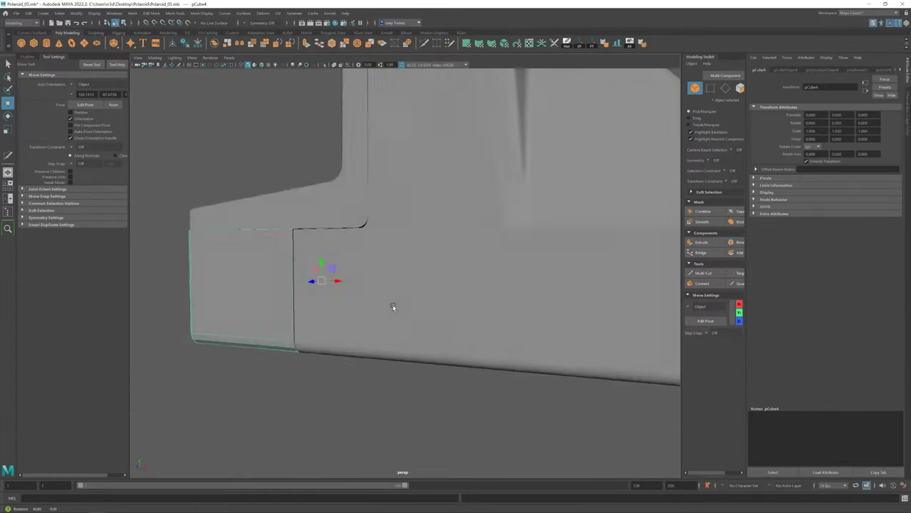
{"action": "left_click_drag", "start_coordinate": [393, 306], "coordinate": [438, 280], "text": "alt"}
{"action": "scroll", "coordinate": [438, 280], "scroll_direction": "down", "scroll_amount": 3}
{"action": "left_click_drag", "start_coordinate": [390, 251], "coordinate": [371, 238], "text": "alt"}
{"action": "key", "text": "F10"}
{"action": "left_click", "coordinate": [341, 227]}
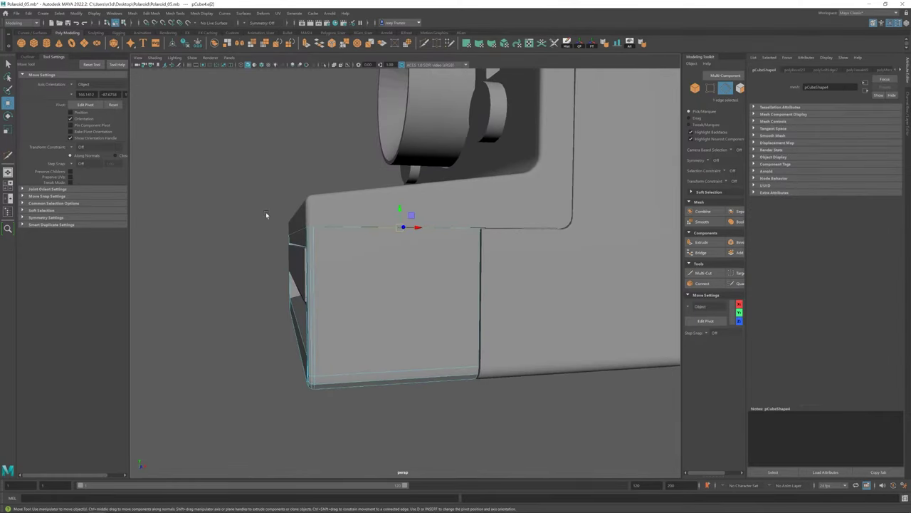
{"action": "mouse_move", "coordinate": [182, 338]}
{"action": "left_mouse_down", "text": "alt"}
{"action": "mouse_move", "coordinate": [350, 250]}
{"action": "mouse_move", "coordinate": [452, 224]}
{"action": "mouse_move", "coordinate": [336, 320]}
{"action": "left_mouse_up", "text": "alt"}
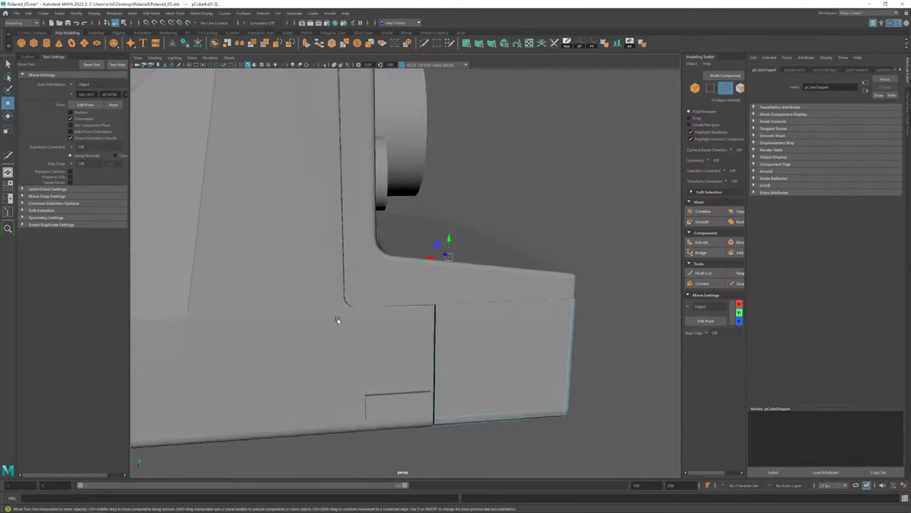
{"action": "left_click", "coordinate": [152, 13]}
{"action": "left_click", "coordinate": [166, 41]}
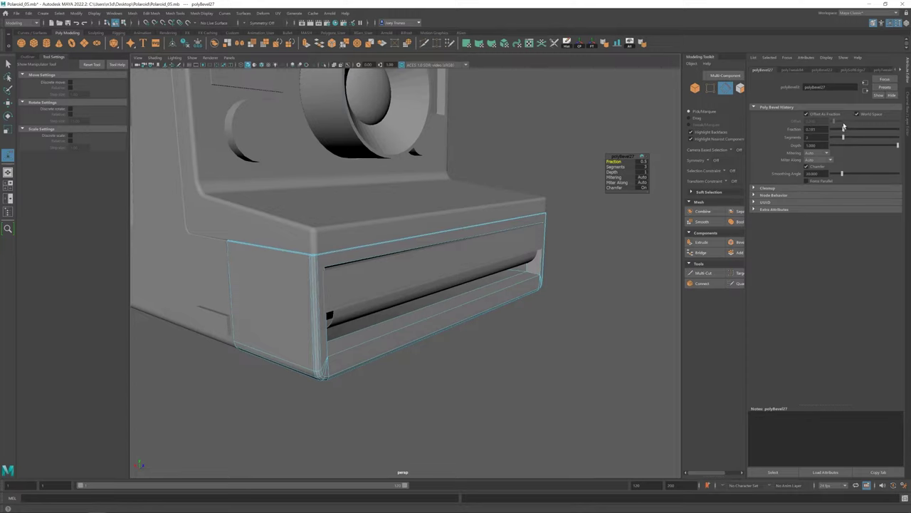
Back in object mode, inspect the bevelled block and clear the selection.
{"action": "key", "text": "F8"}
{"action": "mouse_move", "coordinate": [572, 175]}
{"action": "left_mouse_down", "text": "alt"}
{"action": "mouse_move", "coordinate": [511, 340]}
{"action": "mouse_move", "coordinate": [350, 319]}
{"action": "mouse_move", "coordinate": [457, 277]}
{"action": "left_mouse_up", "text": "alt"}
{"action": "scroll", "coordinate": [510, 340], "scroll_direction": "up", "scroll_amount": 3}
{"action": "scroll", "coordinate": [513, 368], "scroll_direction": "down", "scroll_amount": 3}
{"action": "scroll", "coordinate": [350, 319], "scroll_direction": "down", "scroll_amount": 5}
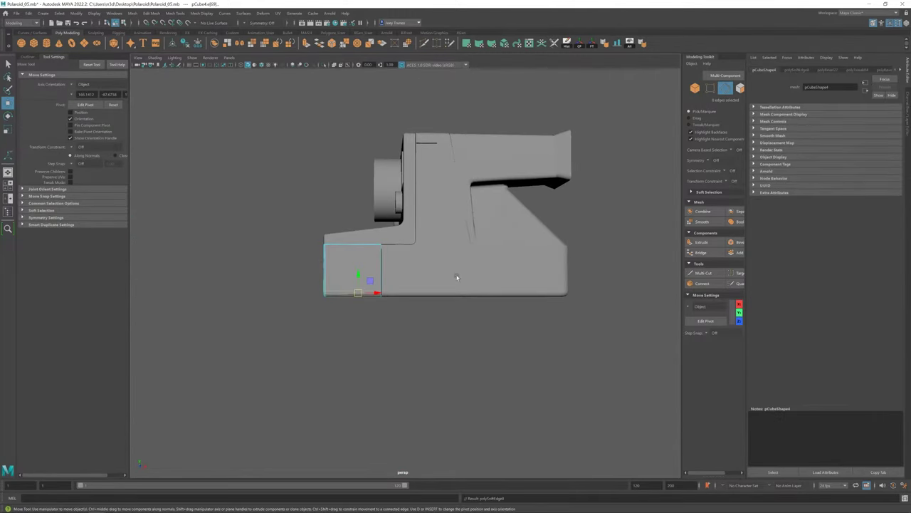
{"action": "left_click", "coordinate": [399, 321]}
{"action": "scroll", "coordinate": [379, 332], "scroll_direction": "down", "scroll_amount": 3}
{"action": "mouse_move", "coordinate": [378, 331]}
{"action": "left_mouse_down", "text": "alt"}
{"action": "mouse_move", "coordinate": [405, 331]}
{"action": "mouse_move", "coordinate": [446, 365]}
{"action": "left_mouse_up", "text": "alt"}
{"action": "scroll", "coordinate": [447, 365], "scroll_direction": "up", "scroll_amount": 5}
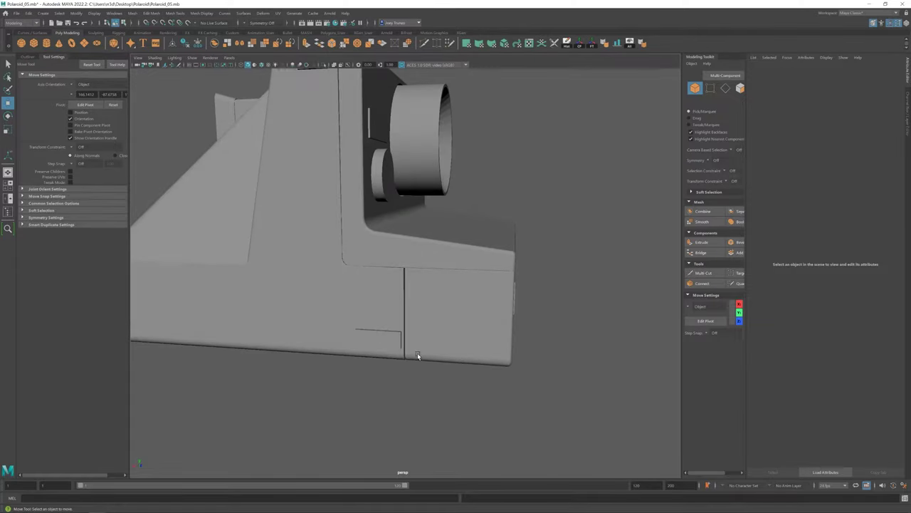
{"action": "scroll", "coordinate": [417, 354], "scroll_direction": "down", "scroll_amount": 5}
Select the camera body and isolate it on its own with Shift+I.
{"action": "left_click", "coordinate": [368, 316]}
{"action": "scroll", "coordinate": [392, 265], "scroll_direction": "up", "scroll_amount": 3}
{"action": "scroll", "coordinate": [393, 264], "scroll_direction": "down", "scroll_amount": 5}
{"action": "key", "text": "shift+i"}
{"action": "mouse_move", "coordinate": [413, 271]}
{"action": "left_mouse_down", "text": "alt"}
{"action": "mouse_move", "coordinate": [437, 262]}
{"action": "mouse_move", "coordinate": [466, 332]}
{"action": "mouse_move", "coordinate": [465, 285]}
{"action": "mouse_move", "coordinate": [519, 250]}
{"action": "left_mouse_up", "text": "alt"}
{"action": "scroll", "coordinate": [437, 262], "scroll_direction": "up", "scroll_amount": 5}
Try a different bevel amount on the body, then undo the distorted result.
{"action": "scroll", "coordinate": [519, 250], "scroll_direction": "down", "scroll_amount": 1}
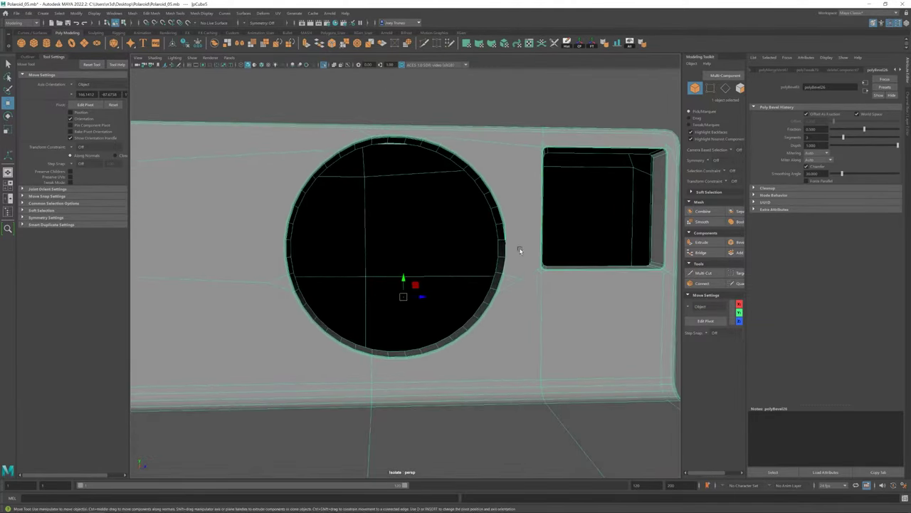
{"action": "left_click_drag", "start_coordinate": [884, 131], "coordinate": [899, 130]}
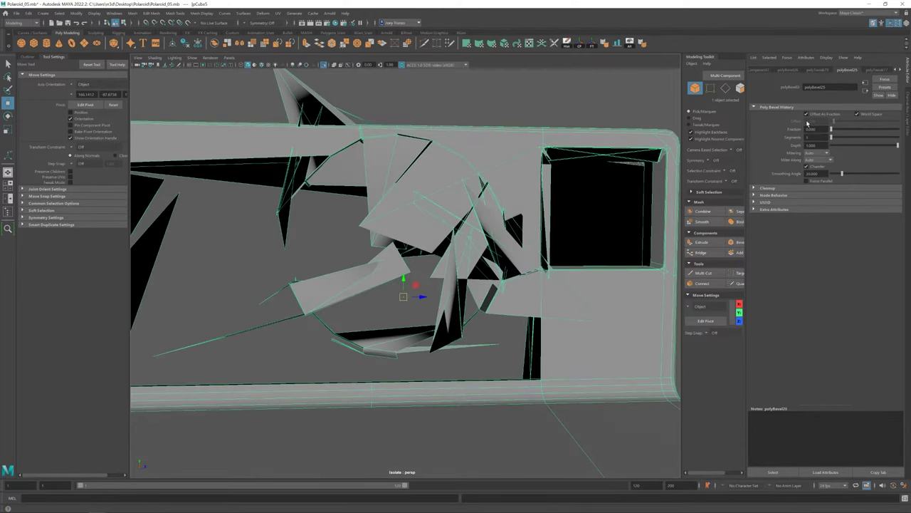
{"action": "key", "text": "ctrl+z"}
{"action": "scroll", "coordinate": [560, 320], "scroll_direction": "up", "scroll_amount": 3}
{"action": "scroll", "coordinate": [530, 250], "scroll_direction": "up", "scroll_amount": 2}
Select edges on the lens rim and test deleting them, then undo the deletion.
{"action": "left_click", "coordinate": [530, 249]}
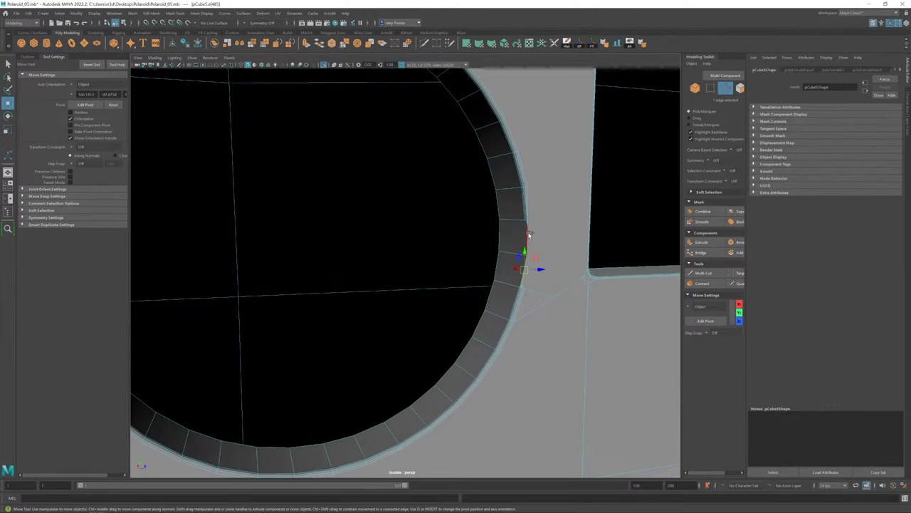
{"action": "key", "text": "q"}
{"action": "scroll", "coordinate": [544, 253], "scroll_direction": "up", "scroll_amount": 2}
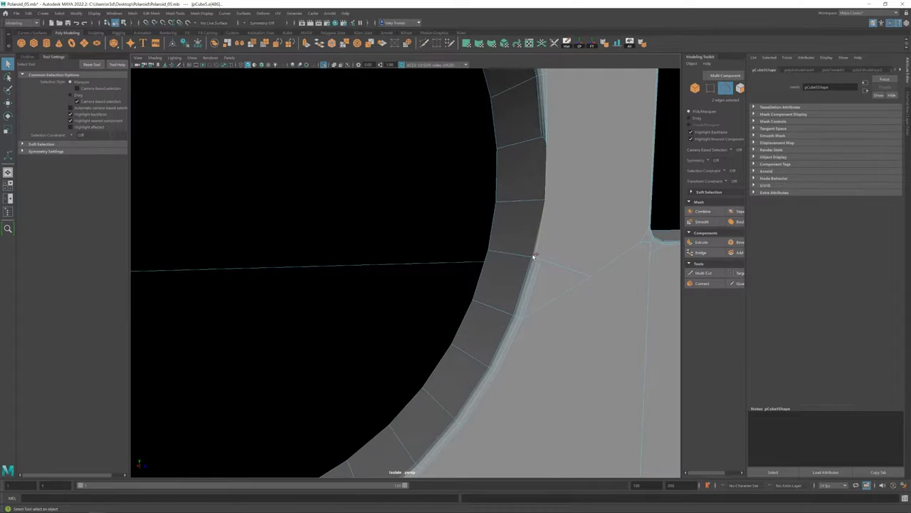
{"action": "left_click_drag", "start_coordinate": [534, 255], "coordinate": [531, 275], "text": "alt"}
{"action": "key", "text": "Delete"}
{"action": "middle_click_drag", "start_coordinate": [531, 275], "coordinate": [466, 276], "text": "alt"}
{"action": "key", "text": "ctrl+z"}
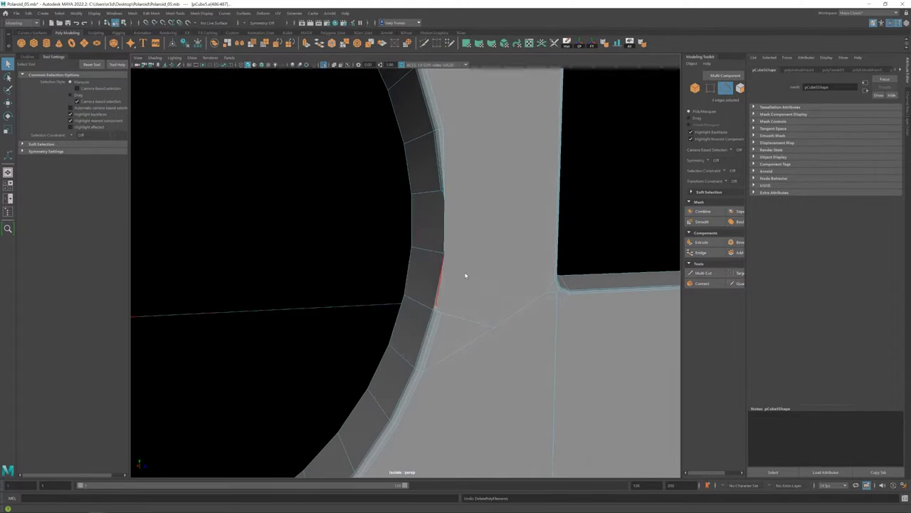
{"action": "left_click_drag", "start_coordinate": [466, 276], "coordinate": [428, 199], "text": "alt"}
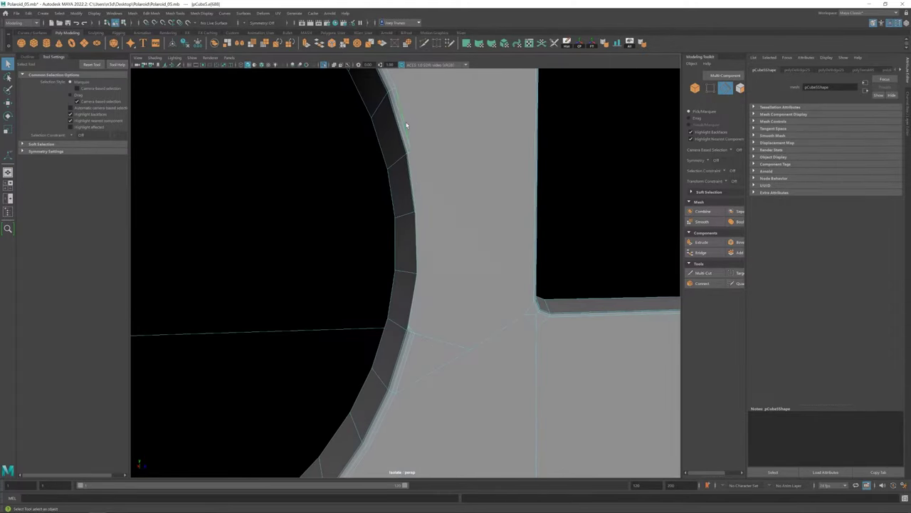
Cut two new edges across the lens rim corner toward the window frame.
{"action": "left_click_drag", "start_coordinate": [406, 126], "coordinate": [423, 135], "text": "alt"}
{"action": "right_click_drag", "start_coordinate": [423, 134], "coordinate": [405, 187], "text": "shift"}
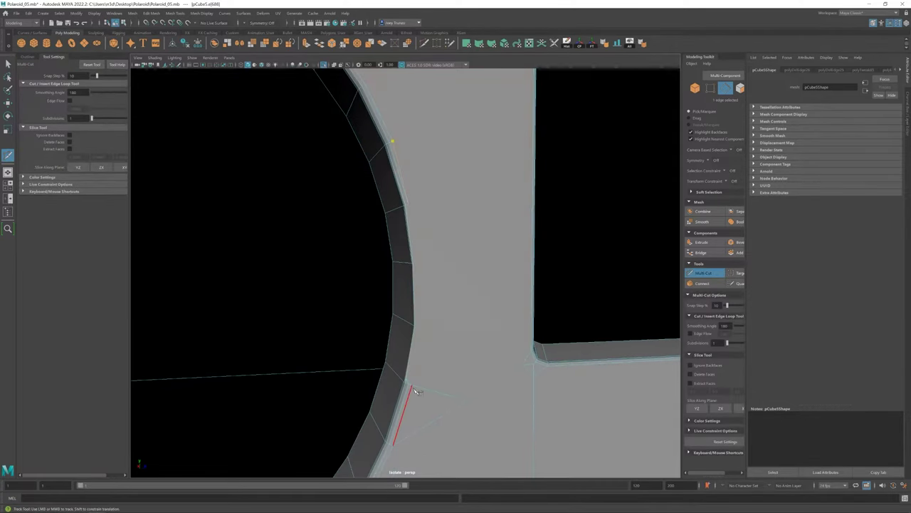
{"action": "key", "text": "w"}
{"action": "mouse_move", "coordinate": [427, 281]}
{"action": "left_mouse_down", "text": "alt"}
{"action": "mouse_move", "coordinate": [389, 299]}
{"action": "mouse_move", "coordinate": [482, 227]}
{"action": "left_mouse_up", "text": "alt"}
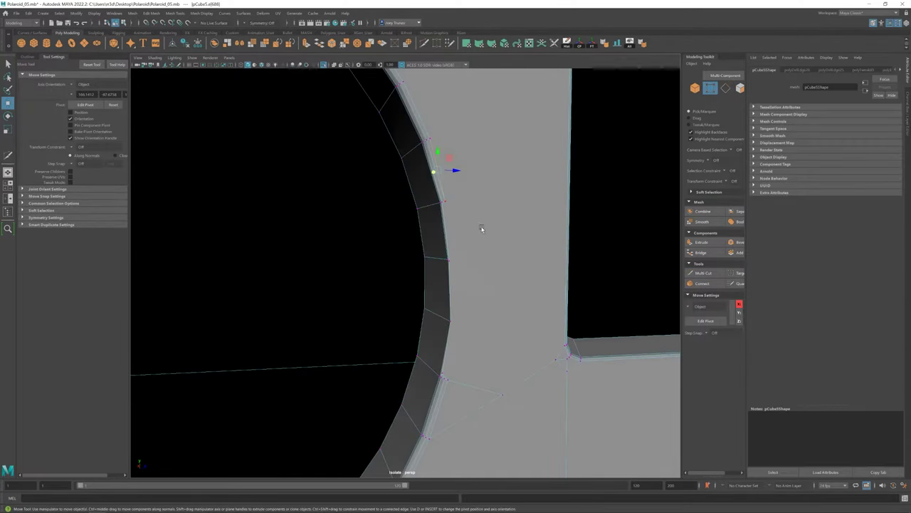
{"action": "right_click_drag", "start_coordinate": [464, 313], "coordinate": [452, 311]}
{"action": "left_click_drag", "start_coordinate": [445, 263], "coordinate": [524, 268], "text": "alt"}
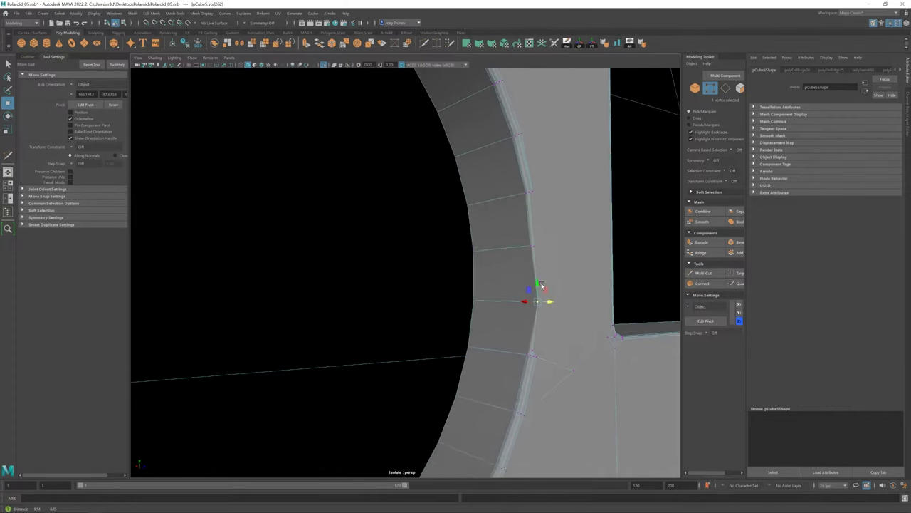
{"action": "right_click_drag", "start_coordinate": [525, 242], "coordinate": [501, 257], "text": "shift"}
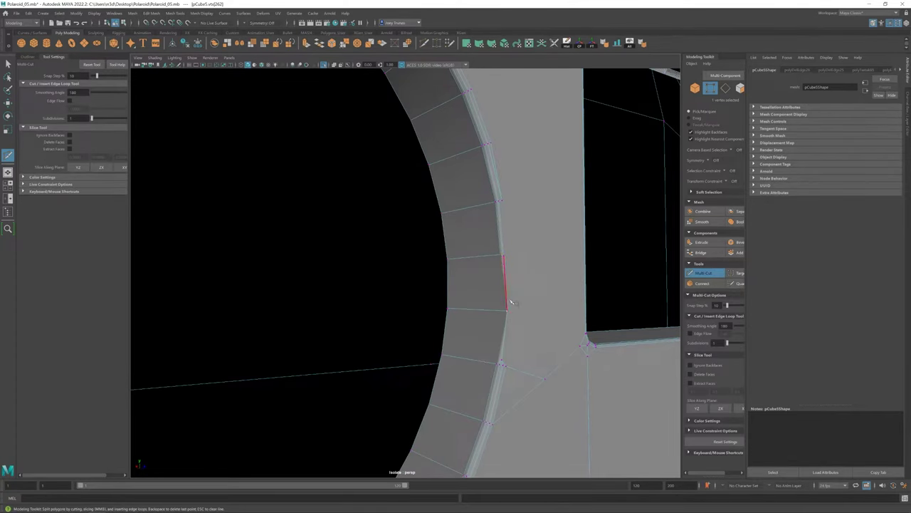
{"action": "right_click_drag", "start_coordinate": [482, 309], "coordinate": [479, 342]}
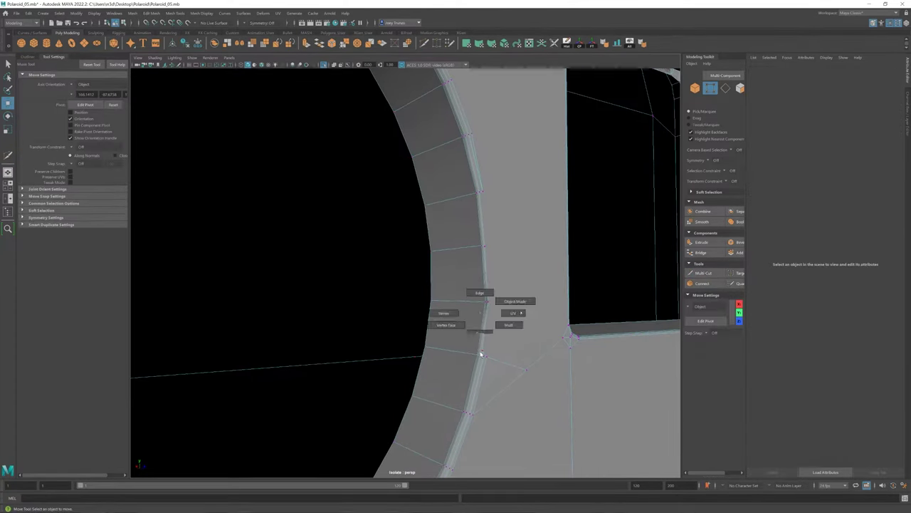
{"action": "key", "text": "w"}
Cut another edge across the ring's bevel and add a split point below the ring.
{"action": "left_click_drag", "start_coordinate": [478, 346], "coordinate": [446, 212], "text": "alt"}
{"action": "right_click_drag", "start_coordinate": [446, 213], "coordinate": [443, 195], "text": "shift"}
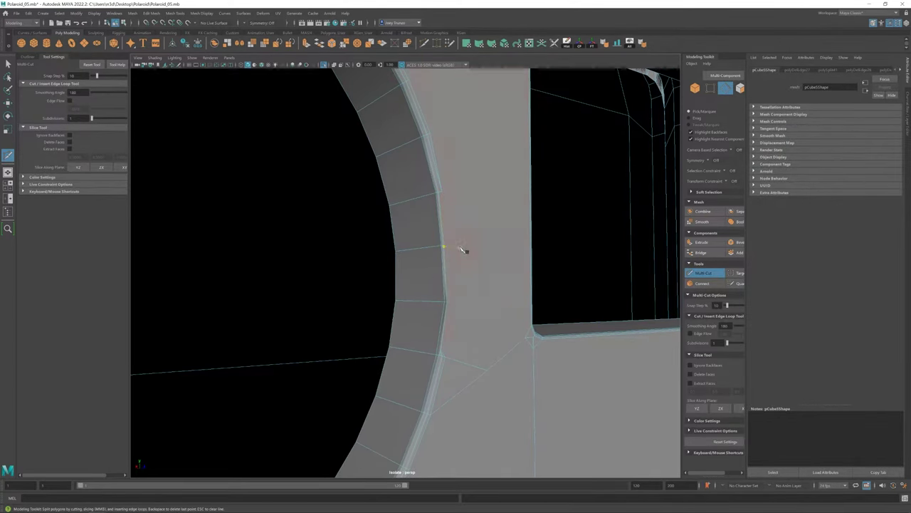
{"action": "mouse_move", "coordinate": [464, 250]}
{"action": "left_mouse_down", "text": "alt"}
{"action": "mouse_move", "coordinate": [301, 290]}
{"action": "mouse_move", "coordinate": [354, 210]}
{"action": "left_mouse_up", "text": "alt"}
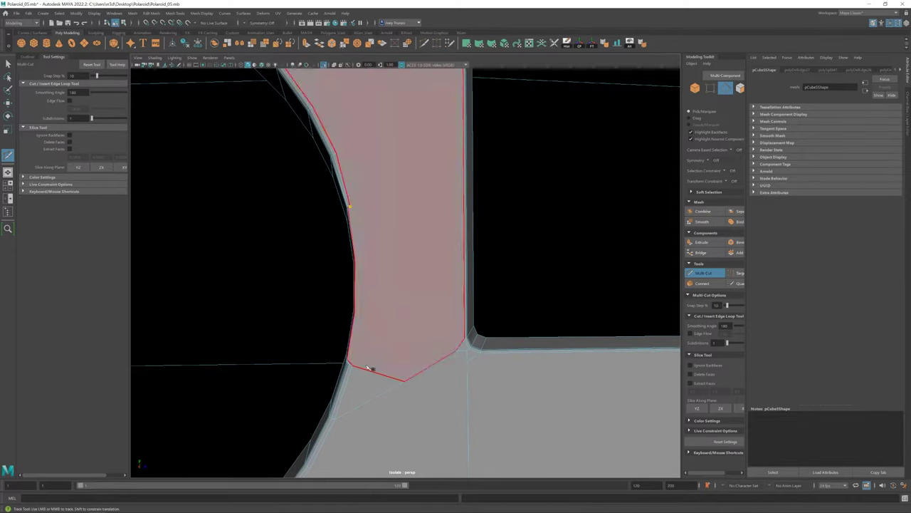
{"action": "left_click_drag", "start_coordinate": [381, 300], "coordinate": [400, 277], "text": "alt"}
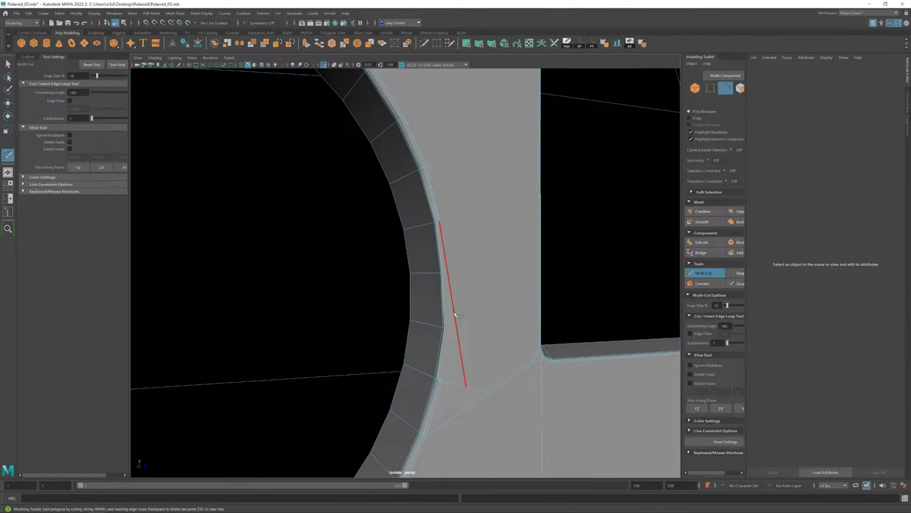
{"action": "key", "text": "w"}
{"action": "mouse_move", "coordinate": [447, 325]}
{"action": "left_mouse_down", "text": "alt"}
{"action": "mouse_move", "coordinate": [438, 329]}
{"action": "mouse_move", "coordinate": [383, 278]}
{"action": "mouse_move", "coordinate": [393, 338]}
{"action": "left_mouse_up", "text": "alt"}
{"action": "left_click", "coordinate": [392, 308]}
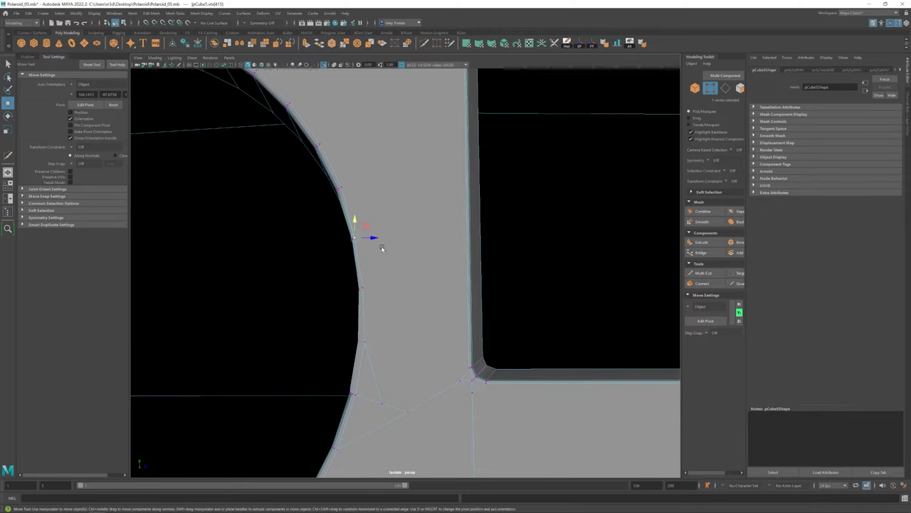
{"action": "left_click_drag", "start_coordinate": [375, 238], "coordinate": [344, 166], "text": "alt"}
Select two edges on the ring rim and cut a new edge along the rim.
{"action": "key", "text": "ctrl+shift+x"}
{"action": "right_click_drag", "start_coordinate": [452, 249], "coordinate": [451, 347], "text": "alt"}
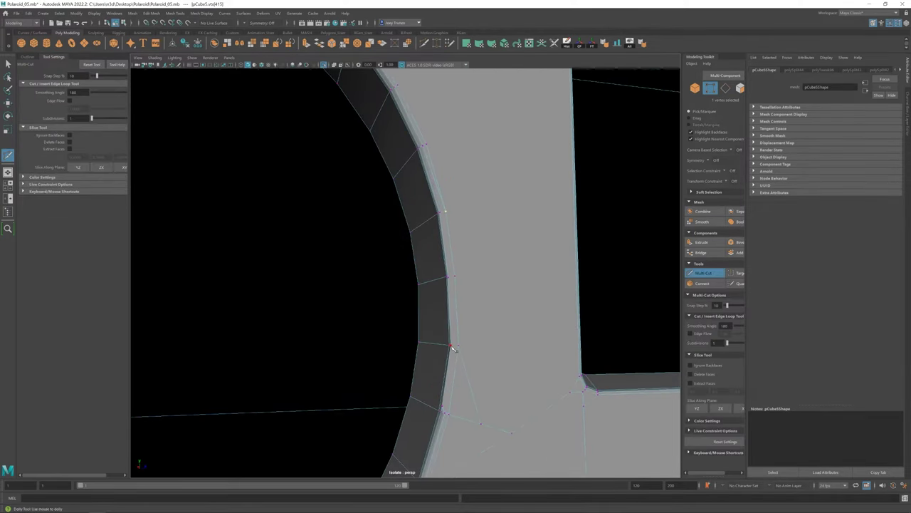
{"action": "key", "text": "w"}
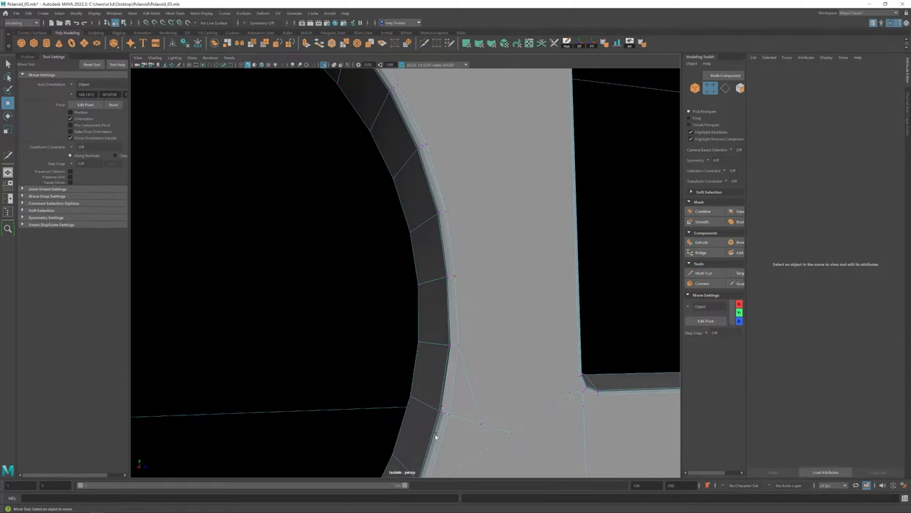
{"action": "key", "text": "q"}
{"action": "left_click", "coordinate": [445, 413]}
{"action": "left_click", "coordinate": [427, 42]}
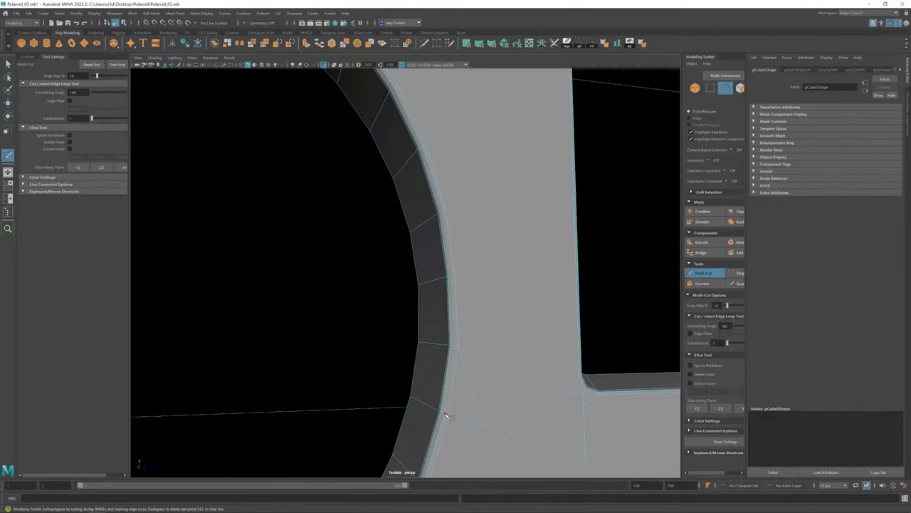
{"action": "left_click", "coordinate": [427, 147]}
Commit the cut and reselect the whole camera body in object mode.
{"action": "key", "text": "w"}
{"action": "scroll", "coordinate": [472, 383], "scroll_direction": "down", "scroll_amount": 5}
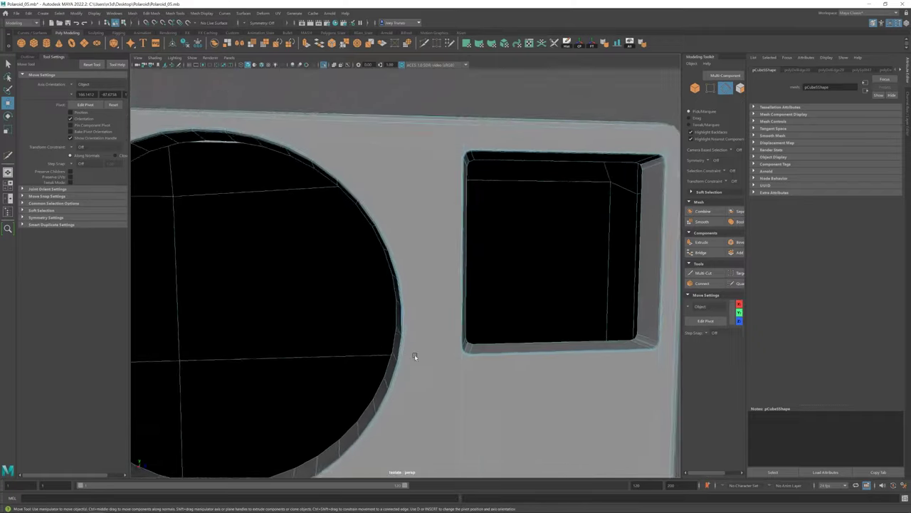
{"action": "scroll", "coordinate": [415, 354], "scroll_direction": "down", "scroll_amount": 3}
{"action": "key", "text": "F8"}
{"action": "left_click", "coordinate": [357, 285]}
{"action": "scroll", "coordinate": [357, 284], "scroll_direction": "up", "scroll_amount": 3}
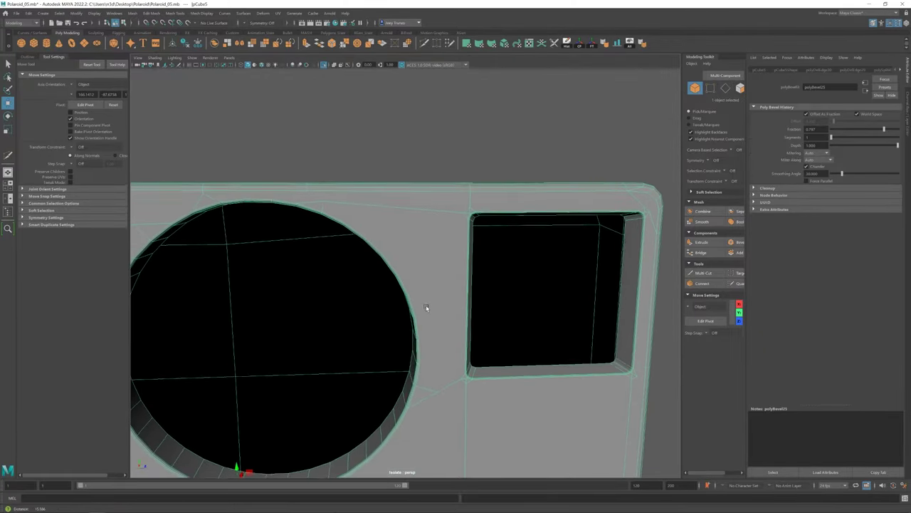
{"action": "scroll", "coordinate": [423, 305], "scroll_direction": "up", "scroll_amount": 2}
Cut an edge from the top of the lens rim toward the window corner.
{"action": "key", "text": "ctrl+shift+x"}
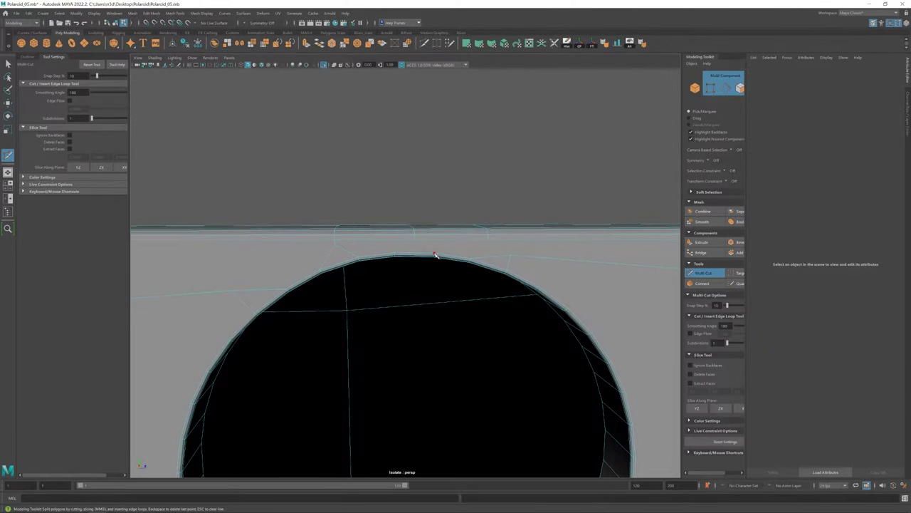
{"action": "right_click_drag", "start_coordinate": [512, 255], "coordinate": [537, 278], "text": "shift"}
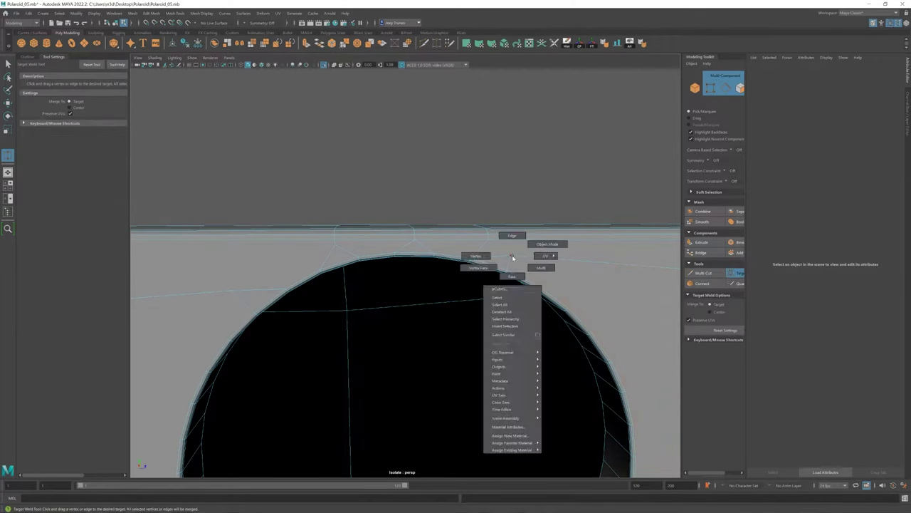
{"action": "scroll", "coordinate": [455, 268], "scroll_direction": "down", "scroll_amount": 2}
{"action": "middle_click_drag", "start_coordinate": [455, 268], "coordinate": [435, 239], "text": "alt"}
{"action": "right_click_drag", "start_coordinate": [425, 203], "coordinate": [443, 209], "text": "shift"}
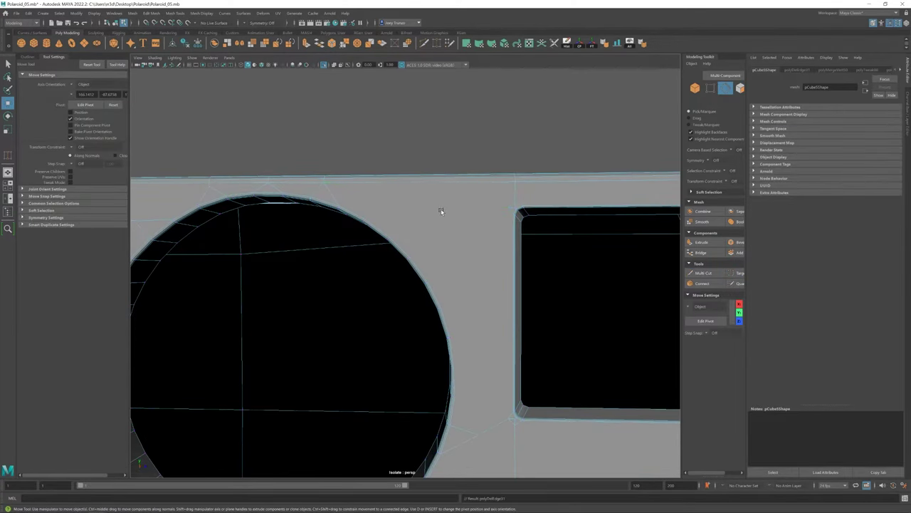
{"action": "left_click", "coordinate": [341, 207]}
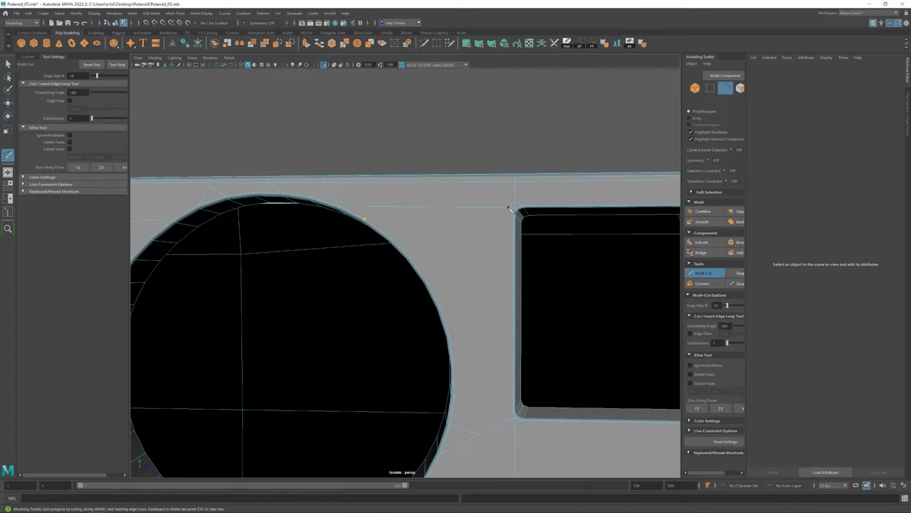
{"action": "key", "text": "q"}
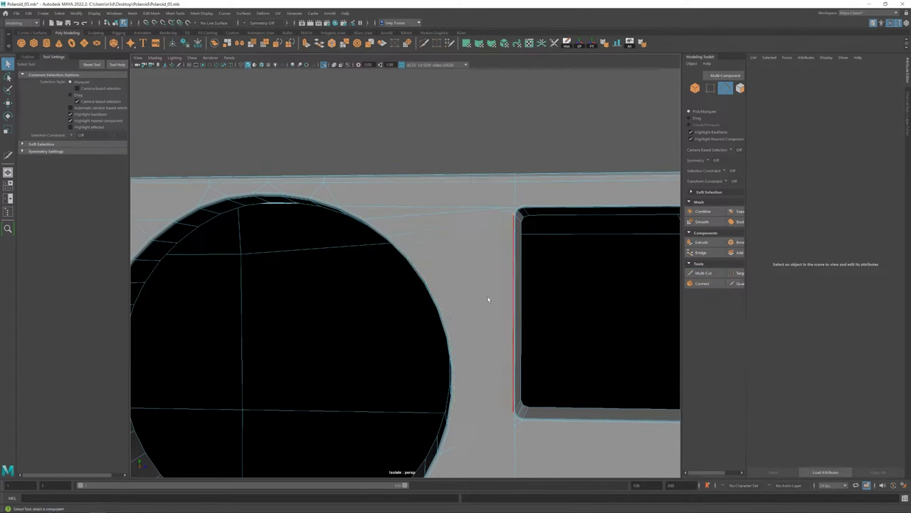
Insert an edge loop across the front panel and frame the window's top edge.
{"action": "scroll", "coordinate": [489, 301], "scroll_direction": "down", "scroll_amount": 2}
{"action": "left_click", "coordinate": [190, 68]}
{"action": "left_click", "coordinate": [441, 289]}
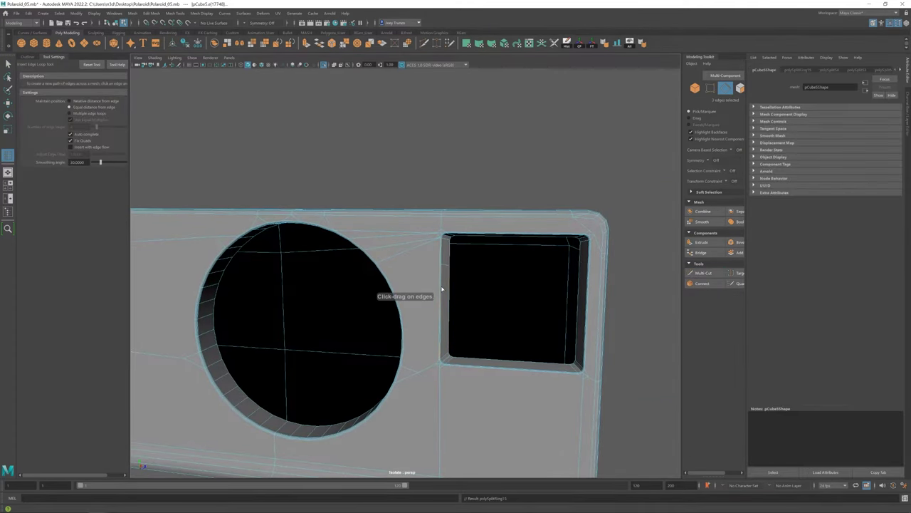
{"action": "key", "text": "w"}
{"action": "middle_click_drag", "start_coordinate": [422, 295], "coordinate": [231, 285], "text": "alt"}
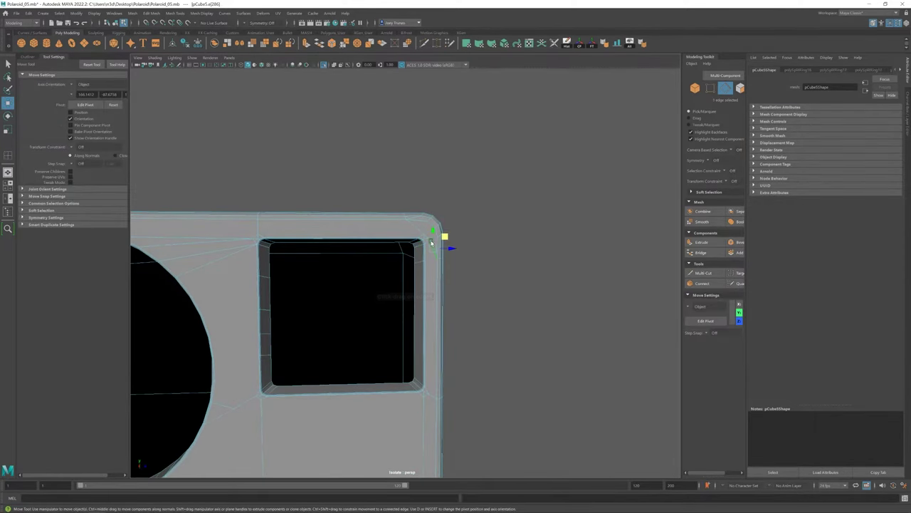
{"action": "scroll", "coordinate": [431, 244], "scroll_direction": "up", "scroll_amount": 2}
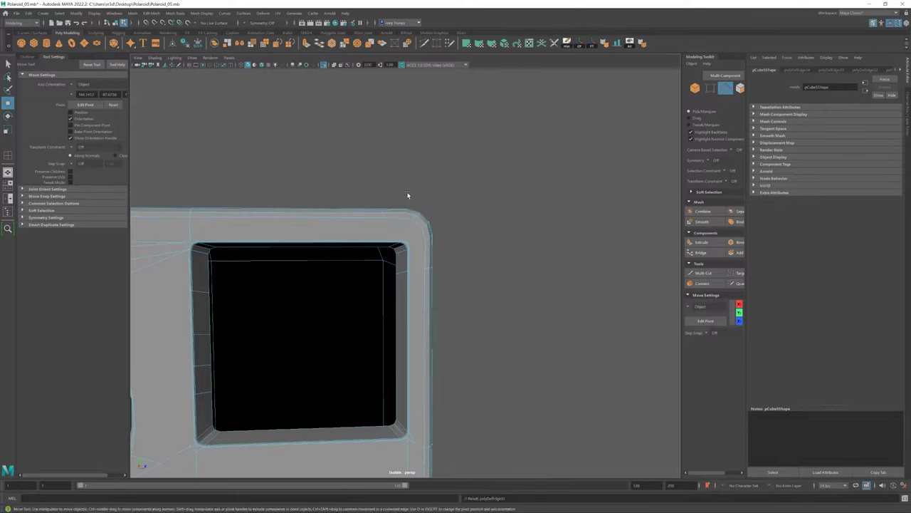
{"action": "middle_click_drag", "start_coordinate": [408, 195], "coordinate": [384, 254], "text": "alt"}
Cut toward the window's top corner and weld the new vertex.
{"action": "left_click_drag", "start_coordinate": [384, 254], "coordinate": [425, 282], "text": "alt"}
{"action": "right_click_drag", "start_coordinate": [425, 283], "coordinate": [403, 249], "text": "shift"}
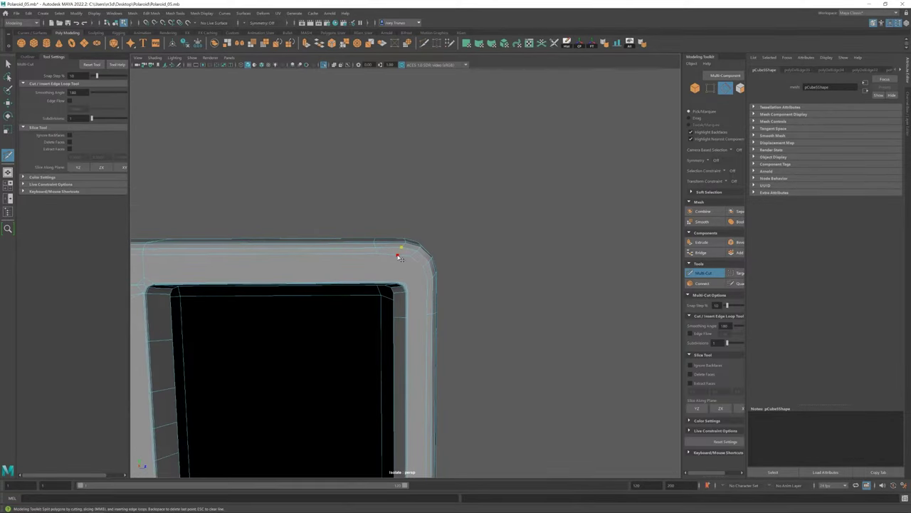
{"action": "key", "text": "w"}
{"action": "scroll", "coordinate": [398, 237], "scroll_direction": "up", "scroll_amount": 2}
{"action": "left_click_drag", "start_coordinate": [387, 159], "coordinate": [387, 136], "text": "alt"}
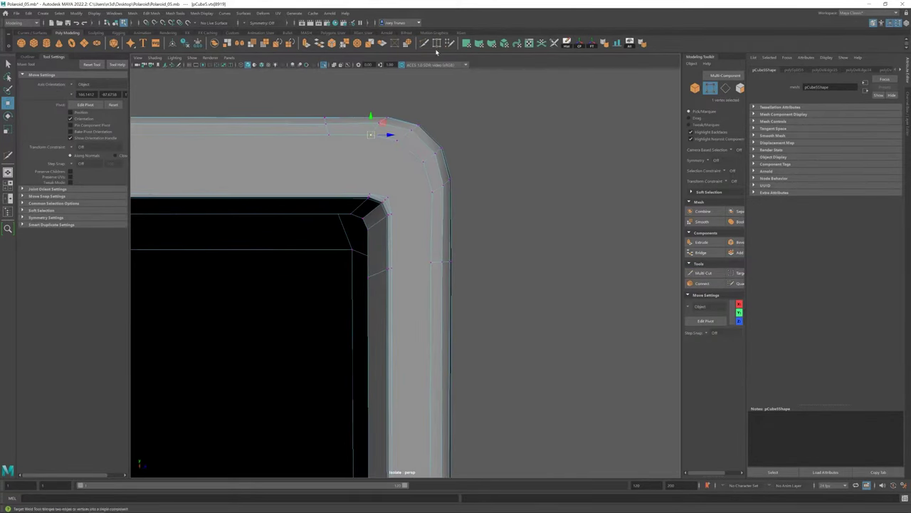
{"action": "right_click_drag", "start_coordinate": [387, 136], "coordinate": [390, 187], "text": "shift"}
{"action": "key", "text": "ctrl+shift+x"}
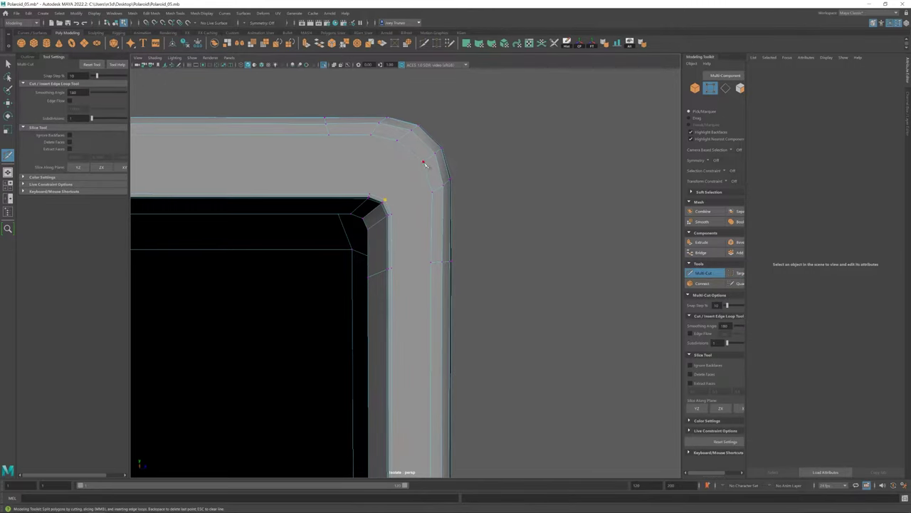
Cut from the frame's outer edge to the window's inner corner and along the frame top.
{"action": "left_click", "coordinate": [432, 192]}
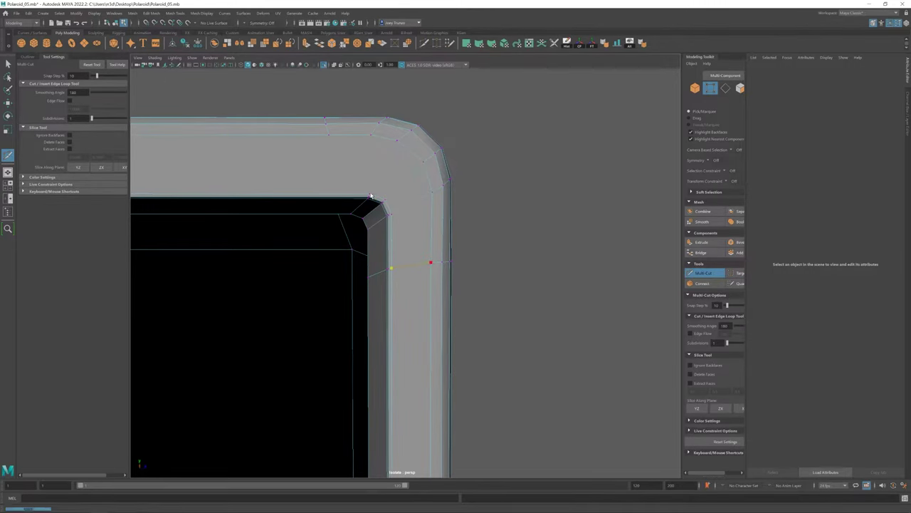
{"action": "left_click", "coordinate": [371, 133]}
{"action": "left_click", "coordinate": [328, 135]}
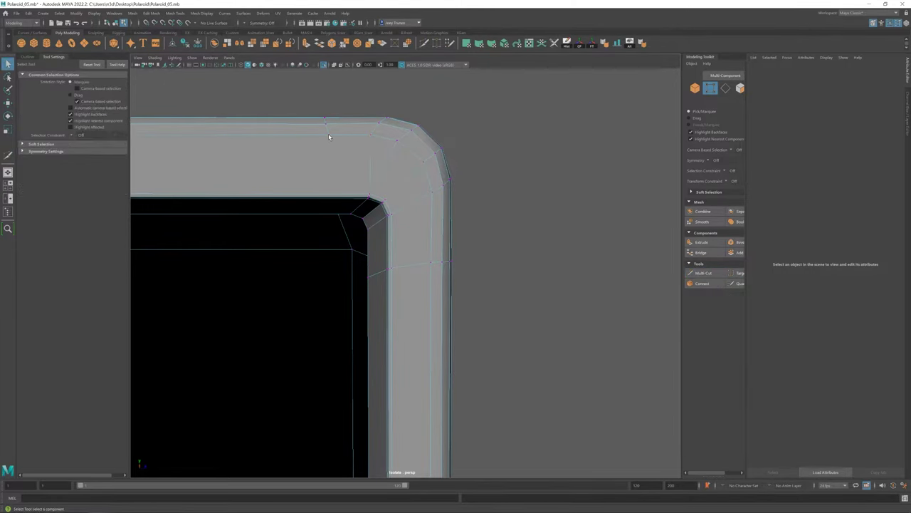
{"action": "left_click", "coordinate": [332, 213]}
{"action": "key", "text": "Return"}
{"action": "key", "text": "w"}
{"action": "left_click", "coordinate": [332, 136]}
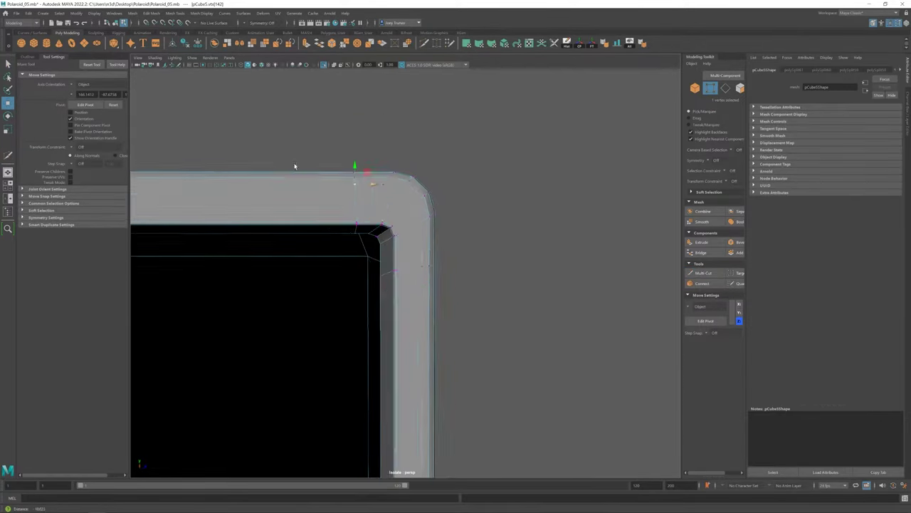
{"action": "mouse_move", "coordinate": [295, 167]}
{"action": "left_mouse_down", "text": "alt"}
{"action": "mouse_move", "coordinate": [470, 245]}
{"action": "mouse_move", "coordinate": [402, 210]}
{"action": "left_mouse_up", "text": "alt"}
{"action": "left_click", "coordinate": [470, 246]}
Cut an edge from the ring to the window's side and reselect the body.
{"action": "left_click", "coordinate": [463, 44]}
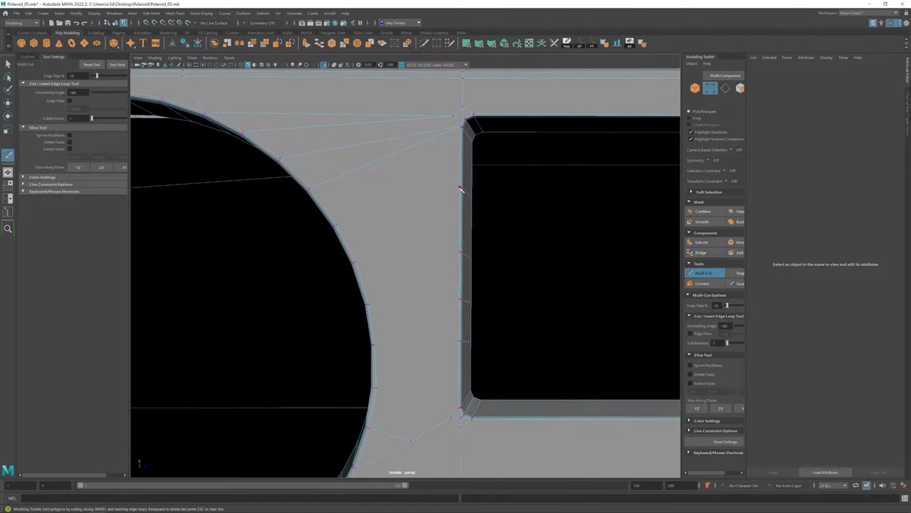
{"action": "left_click", "coordinate": [370, 307]}
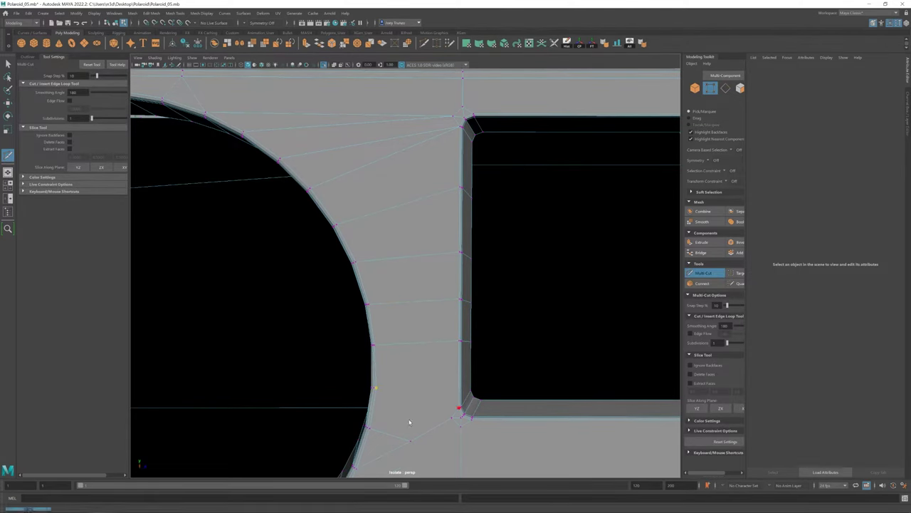
{"action": "key", "text": "q"}
{"action": "key", "text": "w"}
{"action": "left_click", "coordinate": [458, 254]}
Cut an edge from the lens circle's edge to below the window.
{"action": "key", "text": "f"}
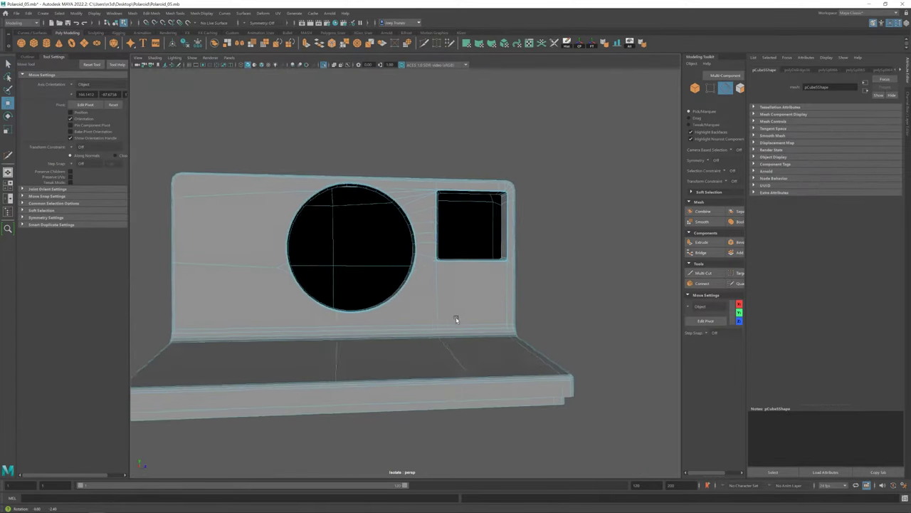
{"action": "scroll", "coordinate": [456, 320], "scroll_direction": "up", "scroll_amount": 3}
{"action": "left_click", "coordinate": [425, 44]}
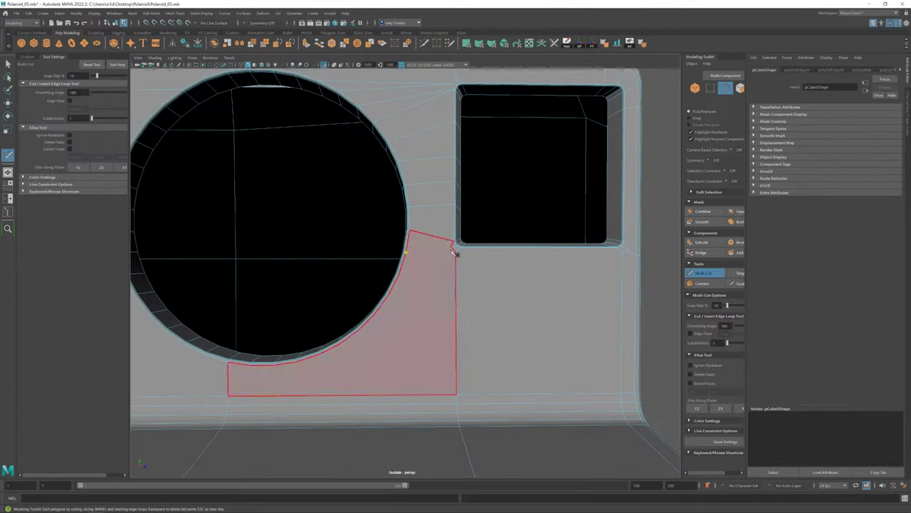
{"action": "left_click", "coordinate": [399, 275]}
{"action": "left_click_drag", "start_coordinate": [424, 300], "coordinate": [453, 254], "text": "alt"}
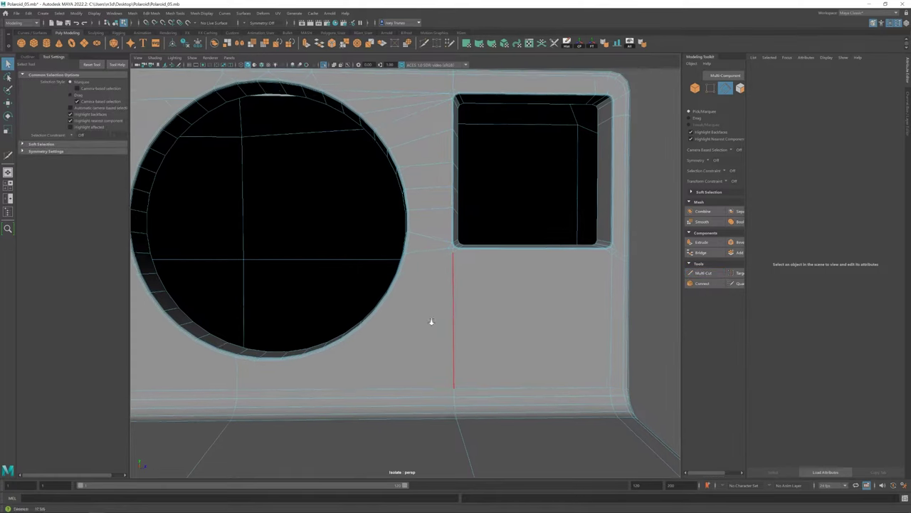
{"action": "key", "text": "Return"}
Add a supporting cut near the viewfinder's lower corner.
{"action": "left_click_drag", "start_coordinate": [591, 263], "coordinate": [366, 309], "text": "alt"}
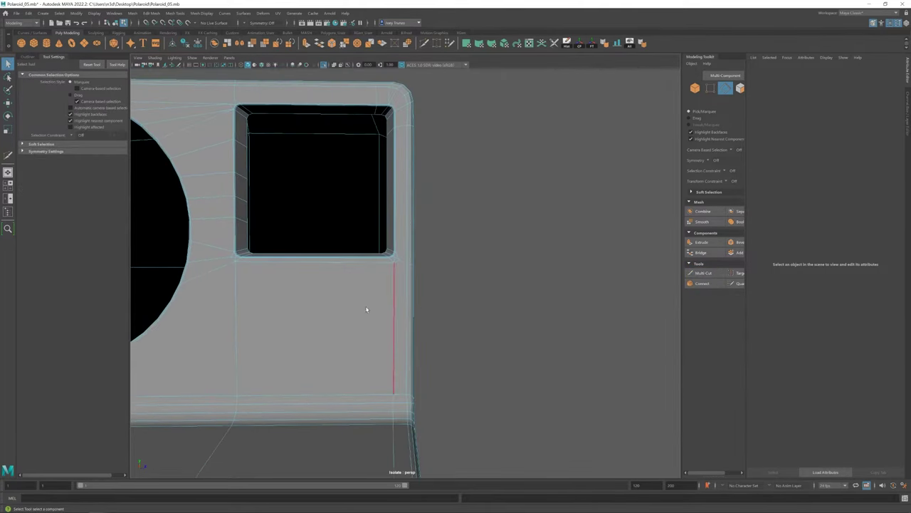
{"action": "right_click_drag", "start_coordinate": [366, 309], "coordinate": [427, 214], "text": "alt"}
{"action": "key", "text": "w"}
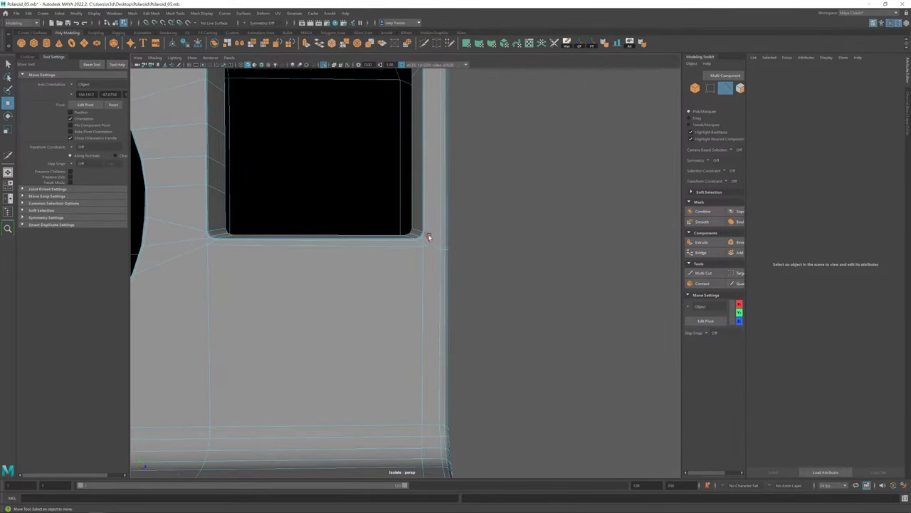
{"action": "left_click", "coordinate": [427, 238]}
{"action": "right_click_drag", "start_coordinate": [436, 256], "coordinate": [432, 242], "text": "shift"}
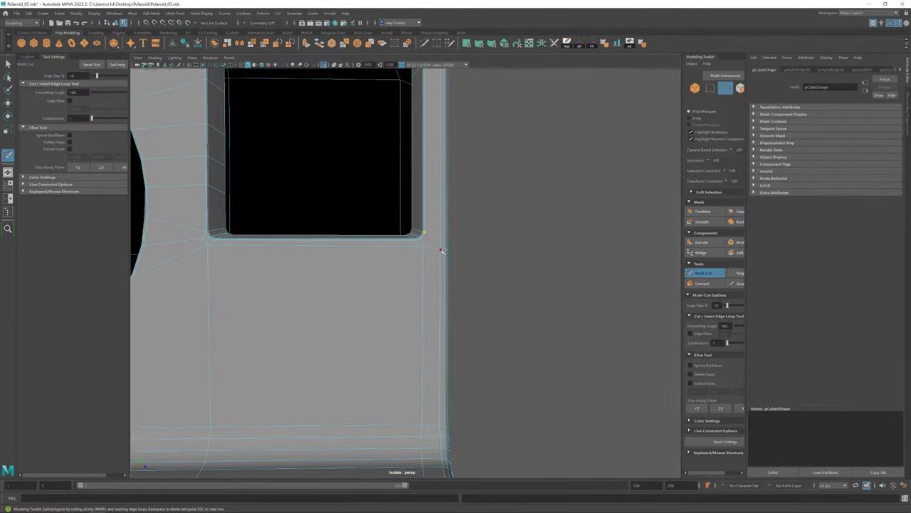
{"action": "key", "text": "w"}
Insert a vertical edge loop across the camera's base.
{"action": "key", "text": "f"}
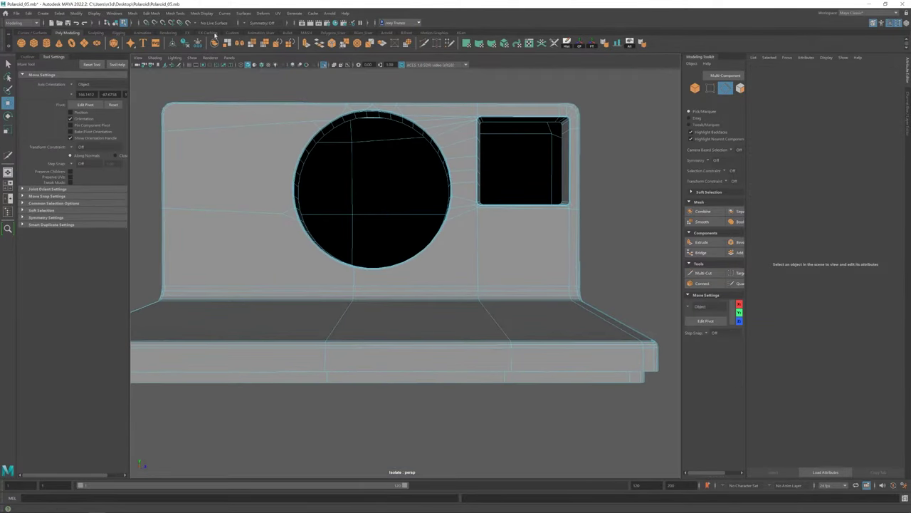
{"action": "mouse_move", "coordinate": [320, 92]}
{"action": "left_mouse_down", "text": "alt"}
{"action": "mouse_move", "coordinate": [424, 106]}
{"action": "mouse_move", "coordinate": [427, 154]}
{"action": "mouse_move", "coordinate": [416, 114]}
{"action": "left_mouse_up", "text": "alt"}
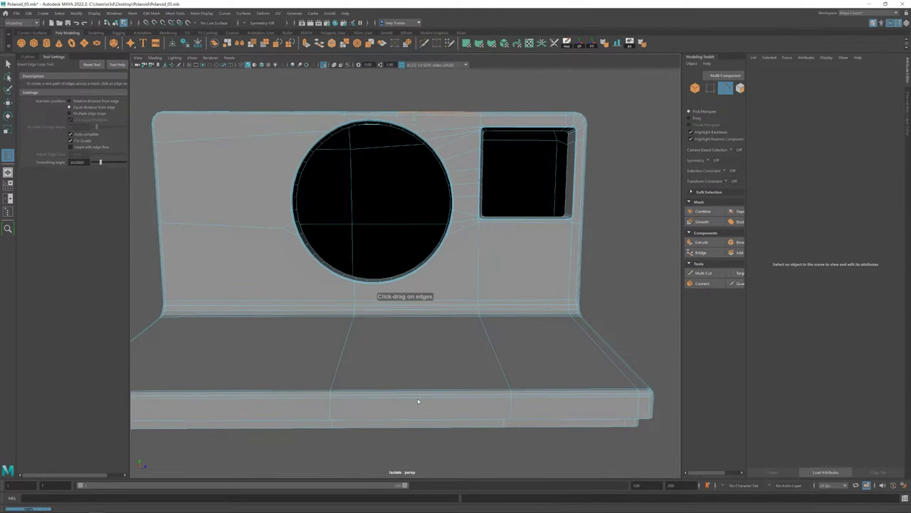
{"action": "left_click", "coordinate": [418, 401]}
Cut the rounded panel and merge its overlapping top-edge vertices with Edit Mesh > Merge.
{"action": "left_click_drag", "start_coordinate": [420, 326], "coordinate": [456, 297], "text": "alt"}
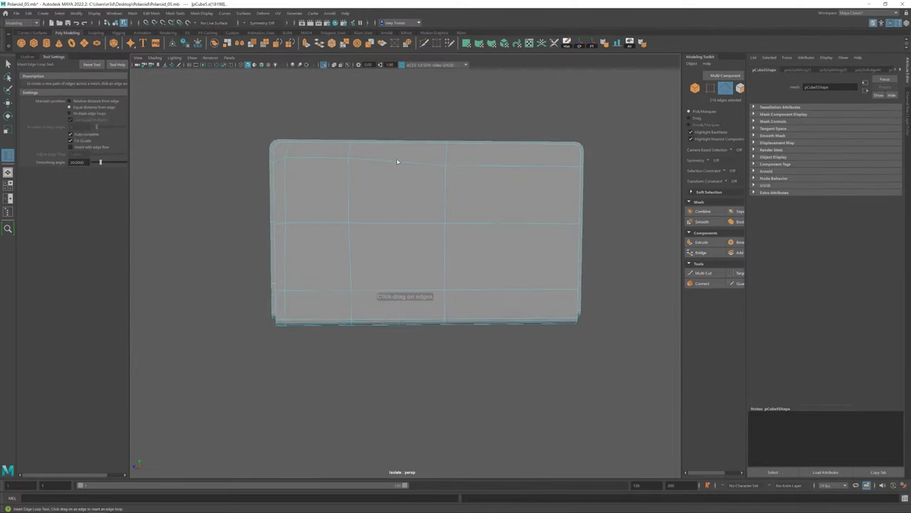
{"action": "key", "text": "w"}
{"action": "left_click_drag", "start_coordinate": [427, 240], "coordinate": [412, 233], "text": "alt"}
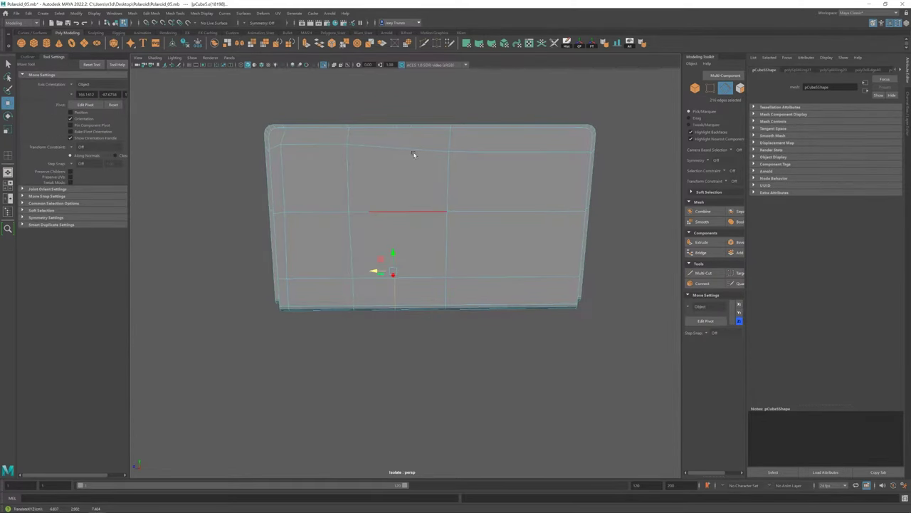
{"action": "key", "text": "ctrl+shift+x"}
{"action": "key", "text": "Return"}
{"action": "mouse_move", "coordinate": [366, 143]}
{"action": "right_mouse_down", "text": "shift"}
{"action": "mouse_move", "coordinate": [332, 136]}
{"action": "mouse_move", "coordinate": [463, 305]}
{"action": "right_mouse_up", "text": "shift"}
{"action": "mouse_move", "coordinate": [464, 305]}
{"action": "left_mouse_down", "text": "alt"}
{"action": "mouse_move", "coordinate": [442, 323]}
{"action": "mouse_move", "coordinate": [487, 295]}
{"action": "mouse_move", "coordinate": [312, 152]}
{"action": "left_mouse_up", "text": "alt"}
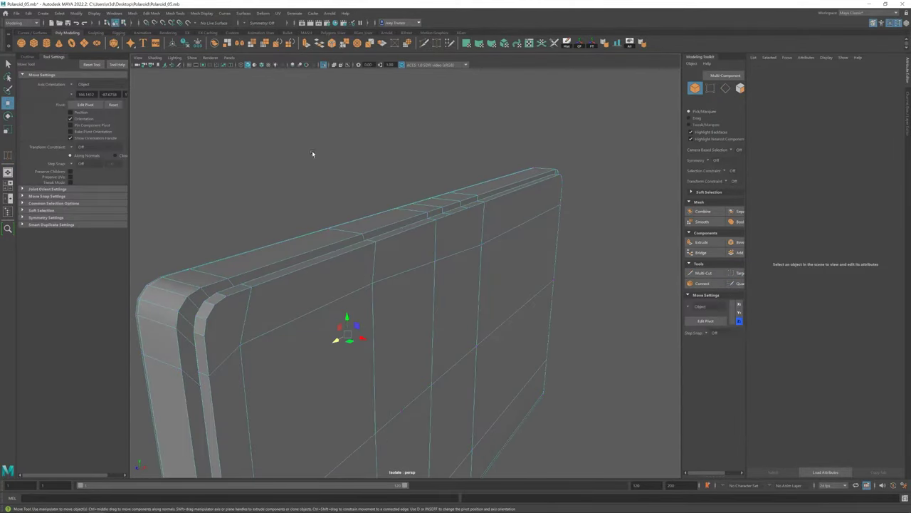
{"action": "left_click", "coordinate": [157, 13]}
{"action": "left_click", "coordinate": [173, 92]}
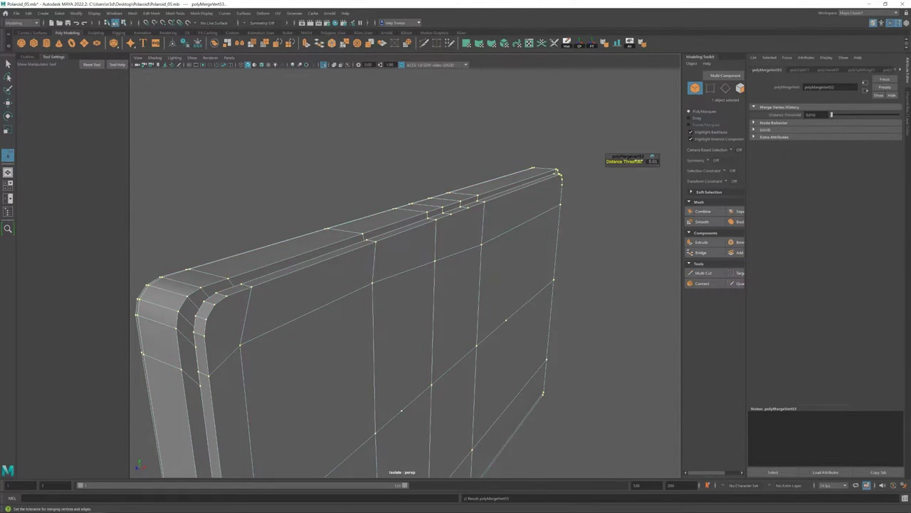
Select the panel's inner rim loop and scale it.
{"action": "left_click_drag", "start_coordinate": [392, 258], "coordinate": [508, 218], "text": "alt"}
{"action": "key", "text": "F11"}
{"action": "key", "text": "w"}
{"action": "double_click", "coordinate": [397, 258]}
{"action": "left_click_drag", "start_coordinate": [456, 302], "coordinate": [466, 295], "text": "alt"}
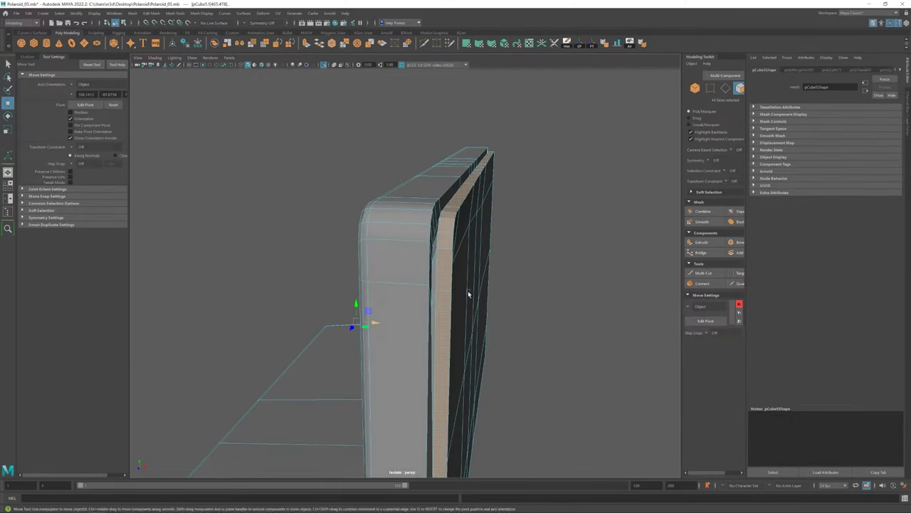
{"action": "key", "text": "F10"}
{"action": "key", "text": "r"}
{"action": "scroll", "coordinate": [604, 290], "scroll_direction": "up", "scroll_amount": 3}
{"action": "scroll", "coordinate": [605, 290], "scroll_direction": "down", "scroll_amount": 3}
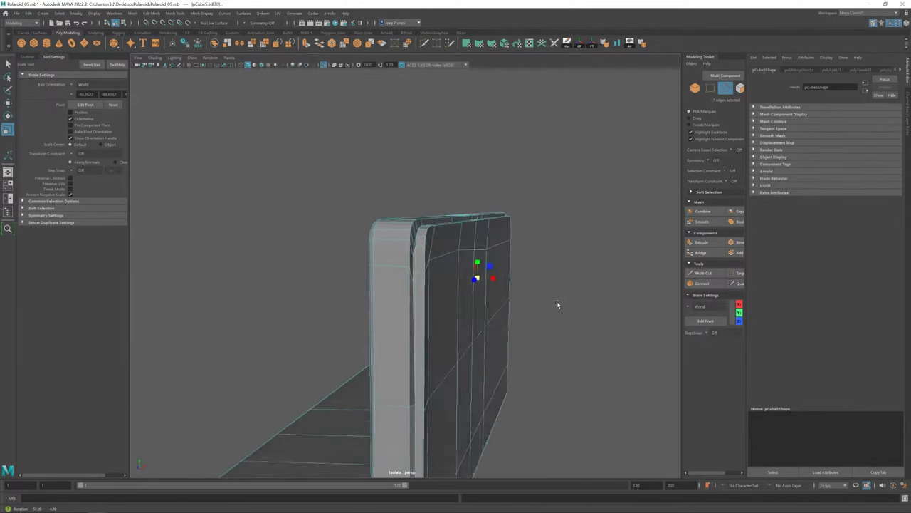
Select the panel's rim edges and bevel them with Ctrl+B.
{"action": "mouse_move", "coordinate": [558, 305]}
{"action": "left_mouse_down", "text": "alt"}
{"action": "mouse_move", "coordinate": [572, 309]}
{"action": "mouse_move", "coordinate": [418, 259]}
{"action": "mouse_move", "coordinate": [481, 166]}
{"action": "mouse_move", "coordinate": [489, 235]}
{"action": "mouse_move", "coordinate": [390, 267]}
{"action": "mouse_move", "coordinate": [406, 322]}
{"action": "mouse_move", "coordinate": [399, 297]}
{"action": "mouse_move", "coordinate": [622, 396]}
{"action": "mouse_move", "coordinate": [320, 287]}
{"action": "left_mouse_up", "text": "alt"}
{"action": "key", "text": "w"}
{"action": "key", "text": "ctrl+b"}
{"action": "mouse_move", "coordinate": [480, 173]}
{"action": "left_mouse_down", "text": "alt"}
{"action": "mouse_move", "coordinate": [455, 214]}
{"action": "mouse_move", "coordinate": [428, 233]}
{"action": "mouse_move", "coordinate": [433, 283]}
{"action": "left_mouse_up", "text": "alt"}
{"action": "left_click", "coordinate": [188, 69]}
{"action": "scroll", "coordinate": [433, 282], "scroll_direction": "up", "scroll_amount": 5}
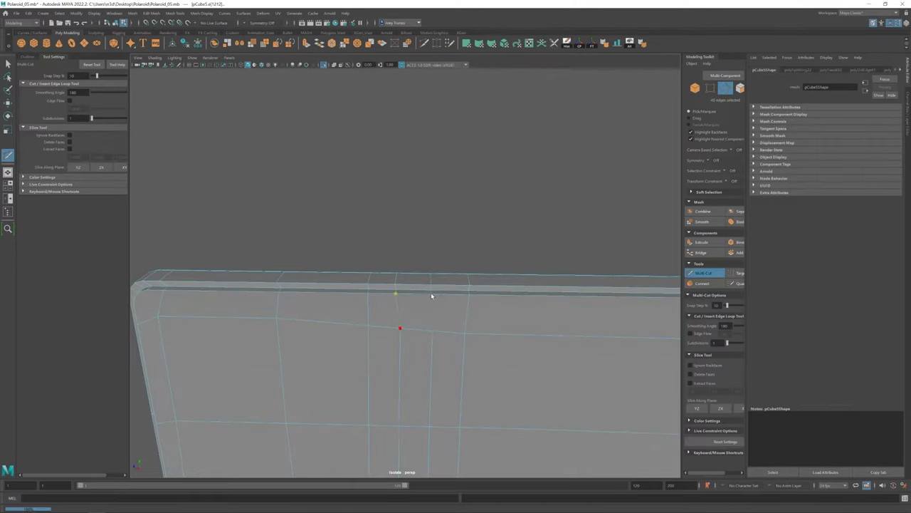
Cut a vertical edge from the lens rim's bottom down toward the panel's lower edge.
{"action": "key", "text": "w"}
{"action": "key", "text": "f"}
{"action": "scroll", "coordinate": [411, 368], "scroll_direction": "up", "scroll_amount": 5}
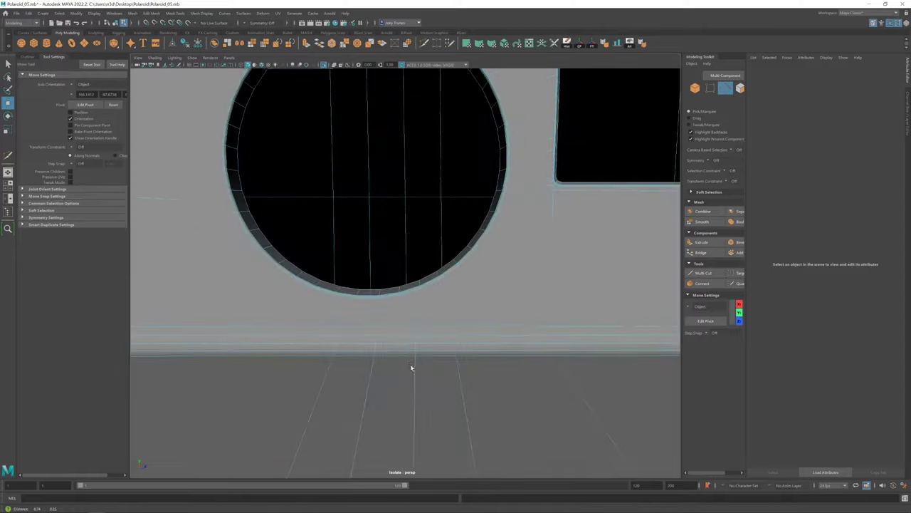
{"action": "scroll", "coordinate": [411, 363], "scroll_direction": "up", "scroll_amount": 2}
{"action": "key", "text": "g"}
{"action": "left_click", "coordinate": [442, 243]}
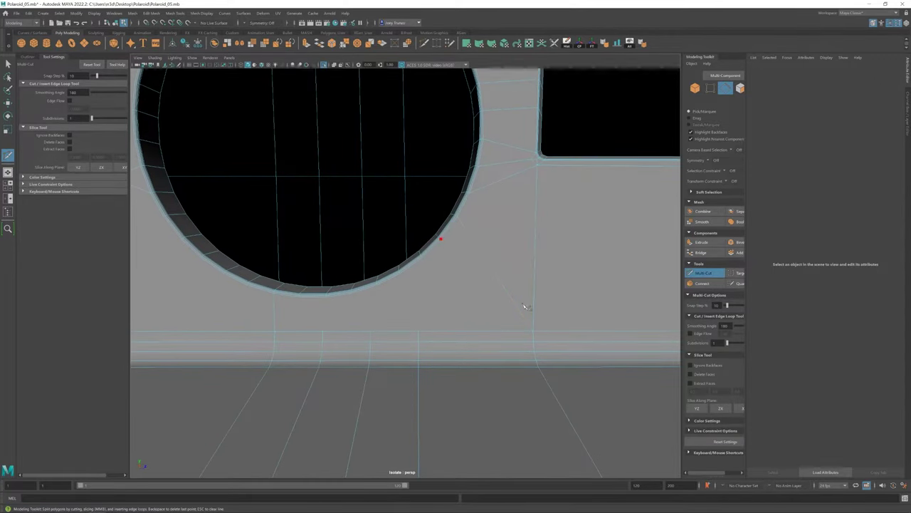
{"action": "left_click", "coordinate": [421, 259]}
{"action": "key", "text": "Return"}
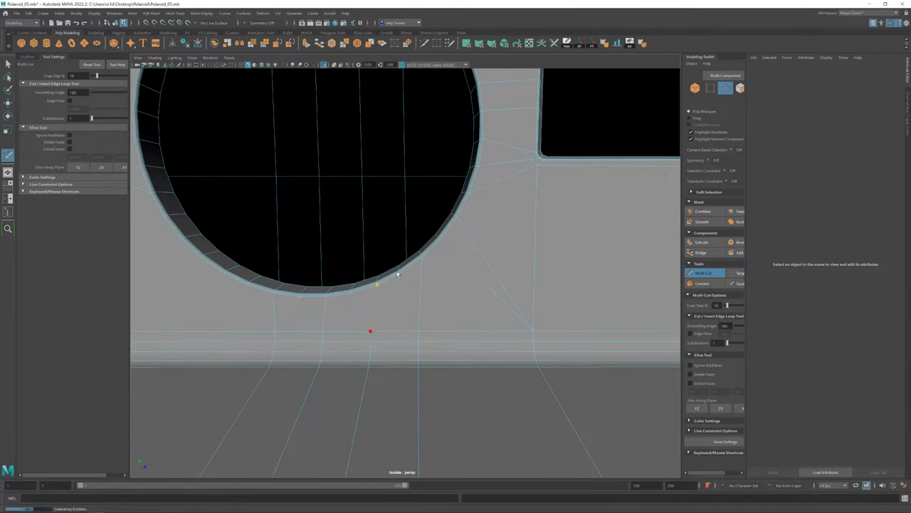
{"action": "key", "text": "q"}
Reselect the camera body and orbit to inspect its side.
{"action": "scroll", "coordinate": [427, 330], "scroll_direction": "down", "scroll_amount": 5}
{"action": "left_click_drag", "start_coordinate": [427, 330], "coordinate": [269, 273], "text": "alt"}
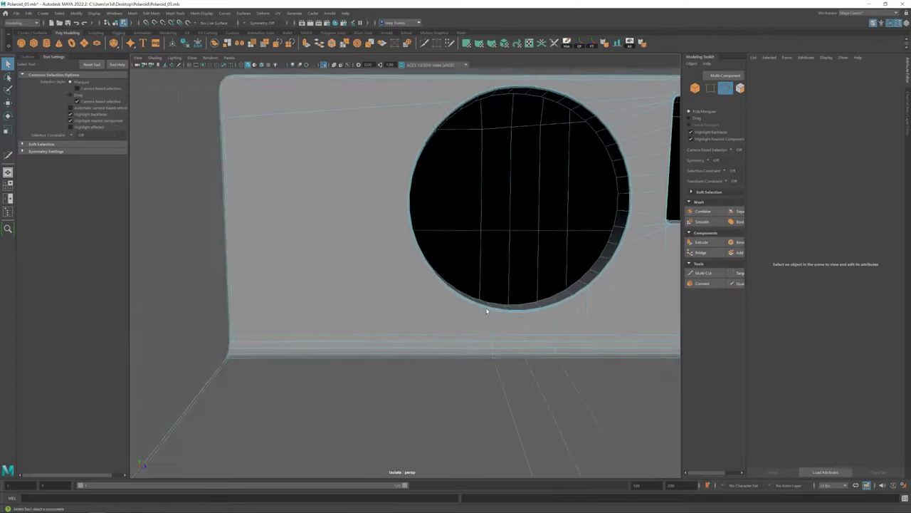
{"action": "scroll", "coordinate": [268, 274], "scroll_direction": "down", "scroll_amount": 3}
{"action": "key", "text": "w"}
{"action": "left_click_drag", "start_coordinate": [587, 255], "coordinate": [519, 261], "text": "alt"}
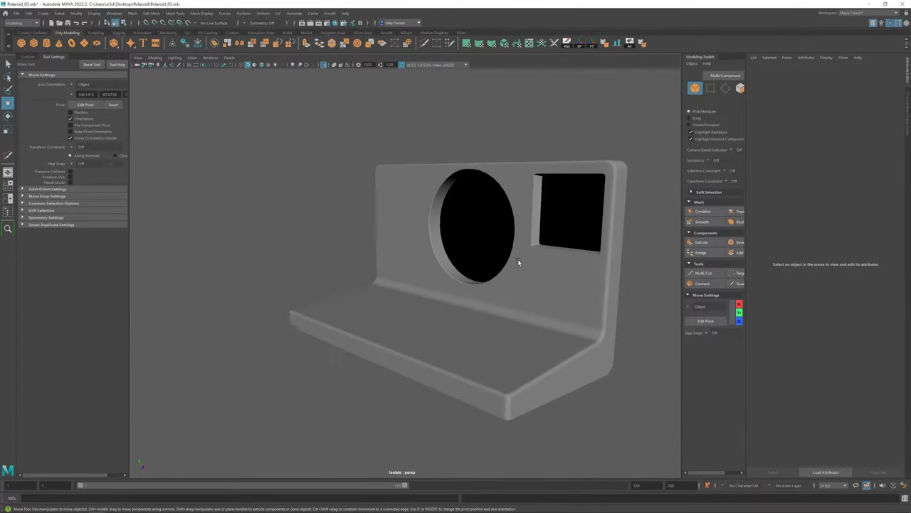
{"action": "scroll", "coordinate": [349, 207], "scroll_direction": "up", "scroll_amount": 5}
{"action": "left_click", "coordinate": [349, 207]}
{"action": "right_click_drag", "start_coordinate": [349, 207], "coordinate": [349, 178]}
{"action": "left_click_drag", "start_coordinate": [349, 178], "coordinate": [423, 279], "text": "alt"}
Cut a new horizontal edge across the back panel of the camera body.
{"action": "scroll", "coordinate": [422, 278], "scroll_direction": "down", "scroll_amount": 3}
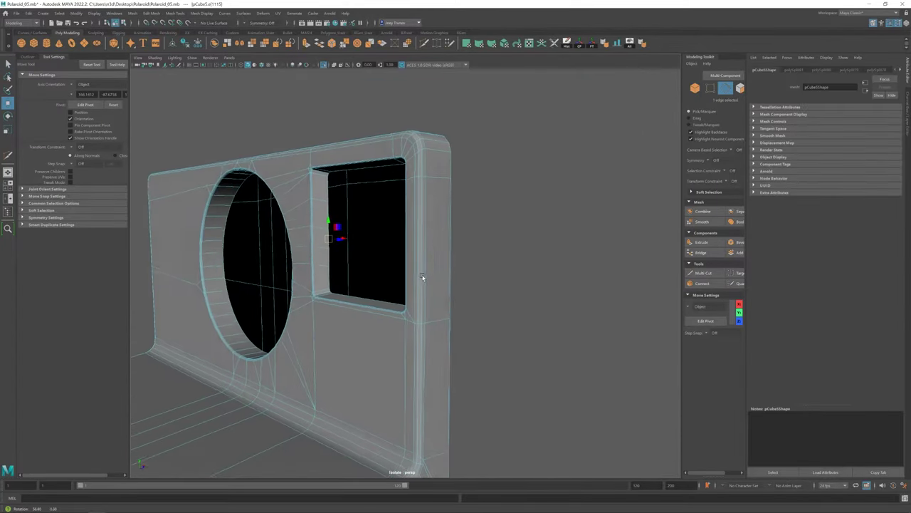
{"action": "right_click_drag", "start_coordinate": [423, 279], "coordinate": [423, 257], "text": "shift"}
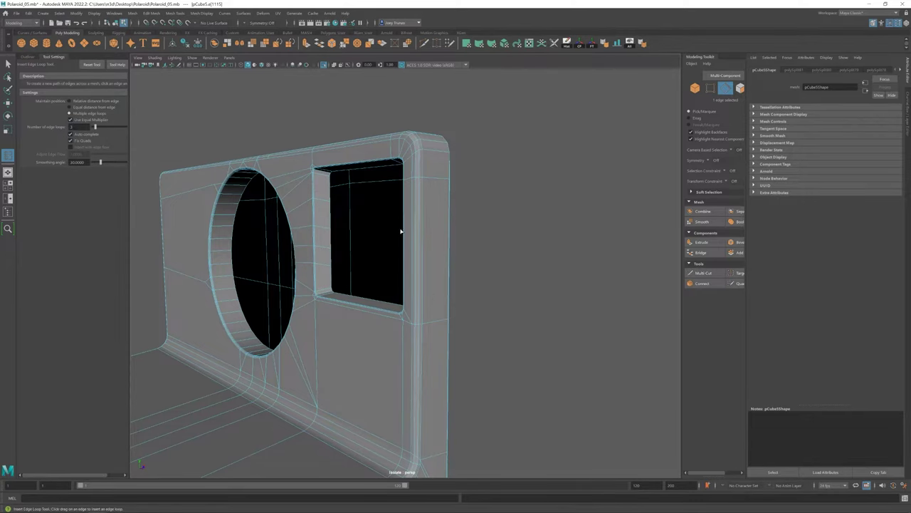
{"action": "left_click_drag", "start_coordinate": [395, 264], "coordinate": [185, 296], "text": "alt"}
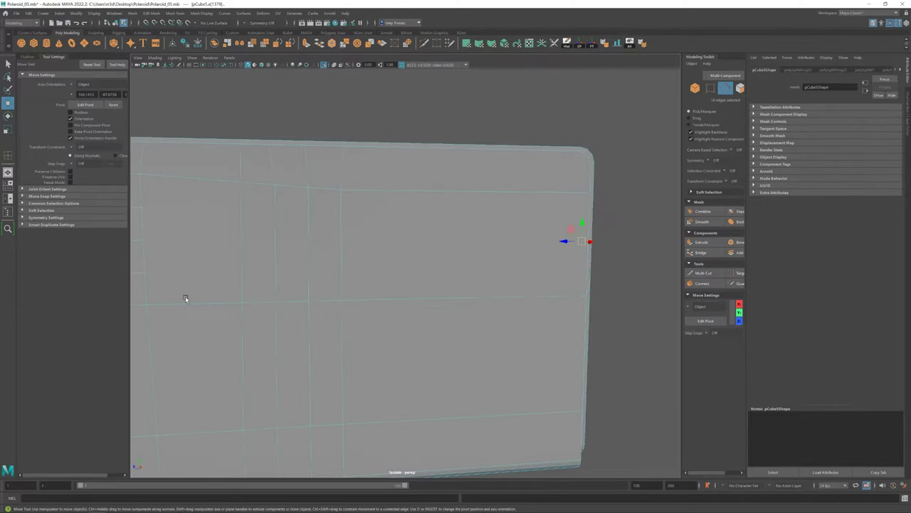
{"action": "scroll", "coordinate": [285, 238], "scroll_direction": "down", "scroll_amount": 3}
{"action": "right_click_drag", "start_coordinate": [285, 238], "coordinate": [525, 236], "text": "shift"}
{"action": "mouse_move", "coordinate": [525, 235]}
{"action": "left_mouse_down", "text": "alt"}
{"action": "mouse_move", "coordinate": [467, 297]}
{"action": "mouse_move", "coordinate": [427, 224]}
{"action": "left_mouse_up", "text": "alt"}
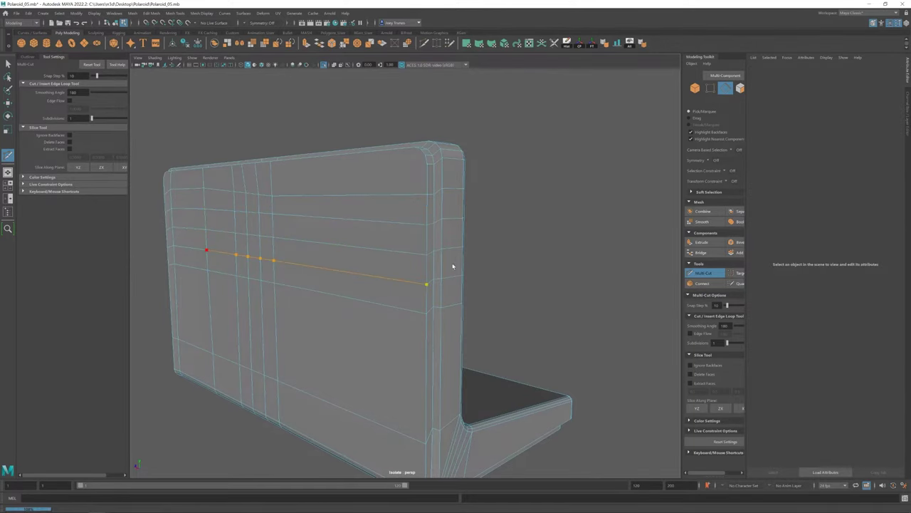
{"action": "key", "text": "q"}
Insert an edge loop above the lens opening on the front.
{"action": "mouse_move", "coordinate": [453, 266]}
{"action": "left_mouse_down", "text": "alt"}
{"action": "mouse_move", "coordinate": [289, 267]}
{"action": "mouse_move", "coordinate": [363, 259]}
{"action": "mouse_move", "coordinate": [376, 289]}
{"action": "left_mouse_up", "text": "alt"}
{"action": "scroll", "coordinate": [363, 258], "scroll_direction": "down", "scroll_amount": 3}
{"action": "scroll", "coordinate": [375, 288], "scroll_direction": "up", "scroll_amount": 5}
{"action": "right_click_drag", "start_coordinate": [456, 235], "coordinate": [428, 192], "text": "shift"}
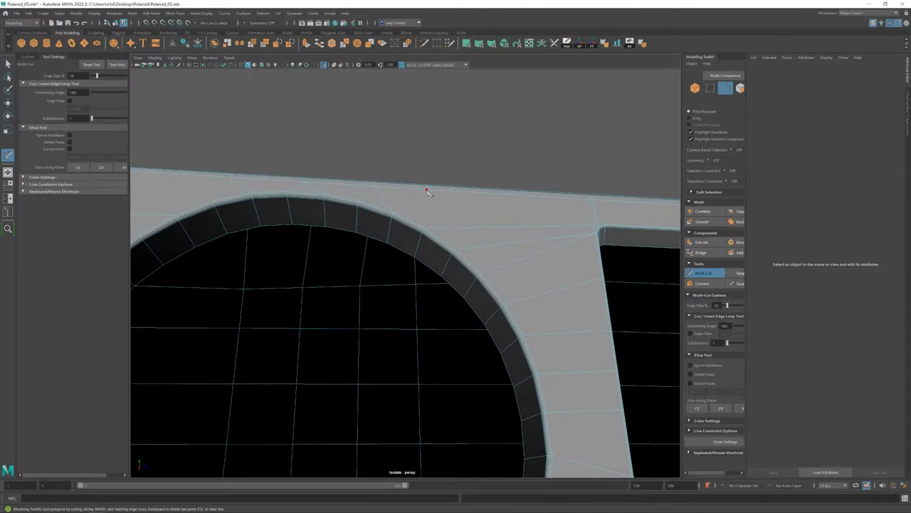
{"action": "mouse_move", "coordinate": [481, 235]}
{"action": "left_mouse_down", "text": "alt"}
{"action": "mouse_move", "coordinate": [413, 242]}
{"action": "mouse_move", "coordinate": [427, 214]}
{"action": "left_mouse_up", "text": "alt"}
{"action": "right_click_drag", "start_coordinate": [427, 214], "coordinate": [431, 205], "text": "shift"}
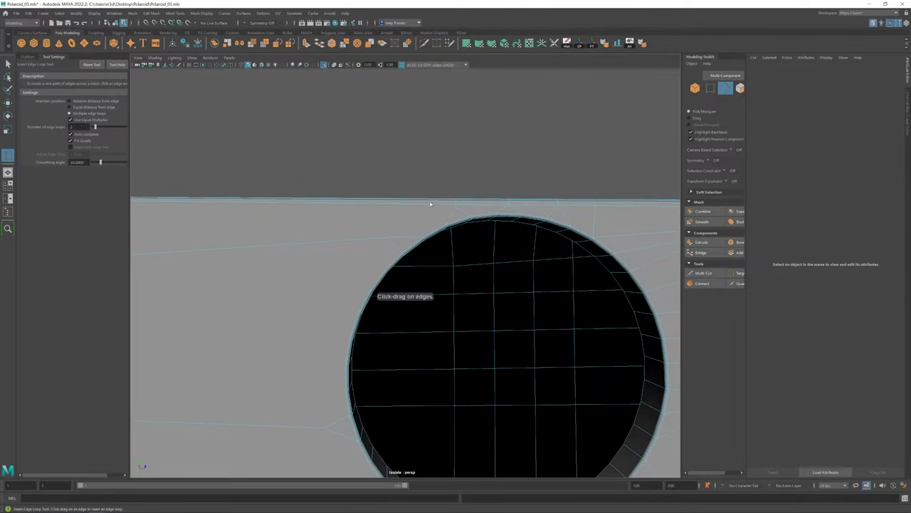
{"action": "left_click", "coordinate": [401, 235]}
{"action": "scroll", "coordinate": [402, 235], "scroll_direction": "down", "scroll_amount": 4}
{"action": "mouse_move", "coordinate": [316, 264]}
{"action": "left_mouse_down", "text": "alt"}
{"action": "mouse_move", "coordinate": [444, 294]}
{"action": "mouse_move", "coordinate": [460, 209]}
{"action": "mouse_move", "coordinate": [441, 254]}
{"action": "mouse_move", "coordinate": [419, 271]}
{"action": "mouse_move", "coordinate": [420, 252]}
{"action": "mouse_move", "coordinate": [419, 285]}
{"action": "left_mouse_up", "text": "alt"}
{"action": "key", "text": "w"}
Add an edge loop across the front plate with Mesh Tools > Insert Edge Loop.
{"action": "left_click", "coordinate": [175, 12]}
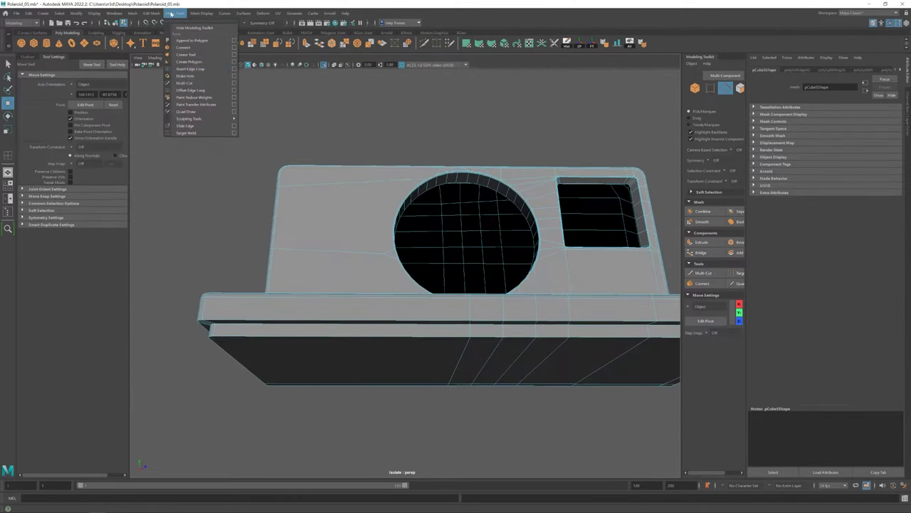
{"action": "left_click", "coordinate": [192, 56]}
{"action": "left_click_drag", "start_coordinate": [312, 299], "coordinate": [359, 269], "text": "alt"}
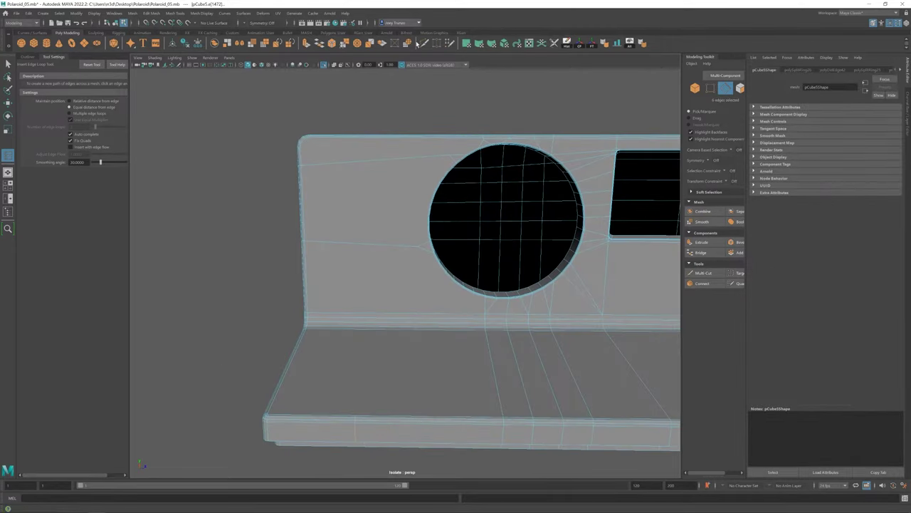
{"action": "right_click_drag", "start_coordinate": [359, 269], "coordinate": [364, 267], "text": "shift"}
{"action": "scroll", "coordinate": [433, 358], "scroll_direction": "down", "scroll_amount": 5}
{"action": "left_click_drag", "start_coordinate": [433, 357], "coordinate": [377, 331], "text": "alt"}
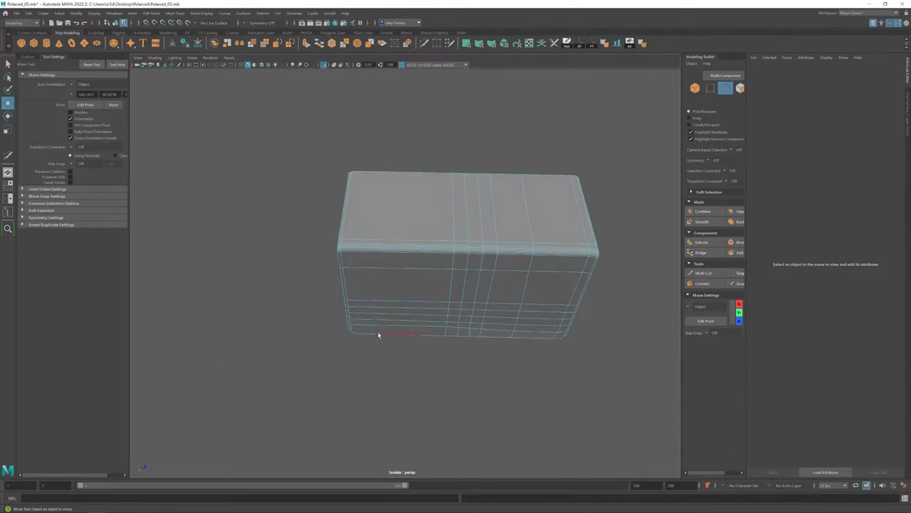
{"action": "key", "text": "w"}
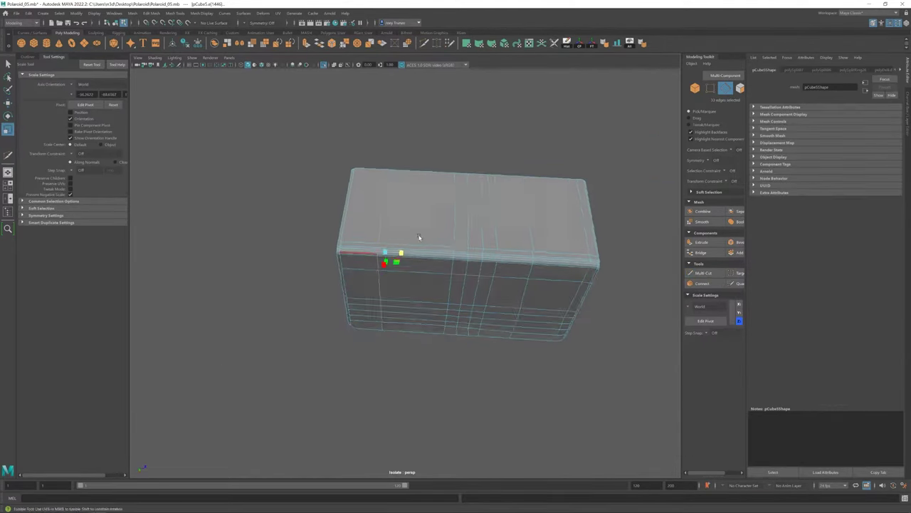
Target Weld the stray vertex beside the lens opening onto its neighbour.
{"action": "mouse_move", "coordinate": [418, 238]}
{"action": "left_mouse_down", "text": "alt"}
{"action": "mouse_move", "coordinate": [403, 270]}
{"action": "mouse_move", "coordinate": [455, 282]}
{"action": "left_mouse_up", "text": "alt"}
{"action": "scroll", "coordinate": [455, 282], "scroll_direction": "up", "scroll_amount": 4}
{"action": "left_click", "coordinate": [416, 206]}
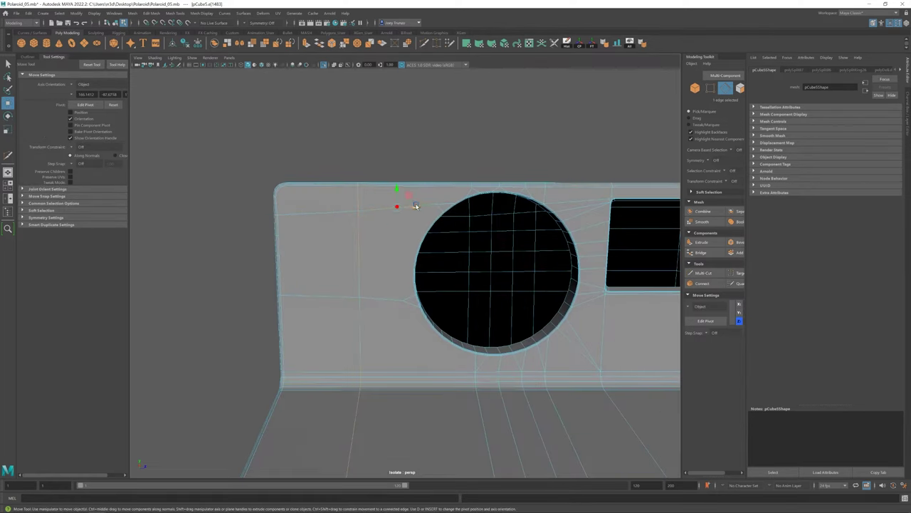
{"action": "key", "text": "shift+w"}
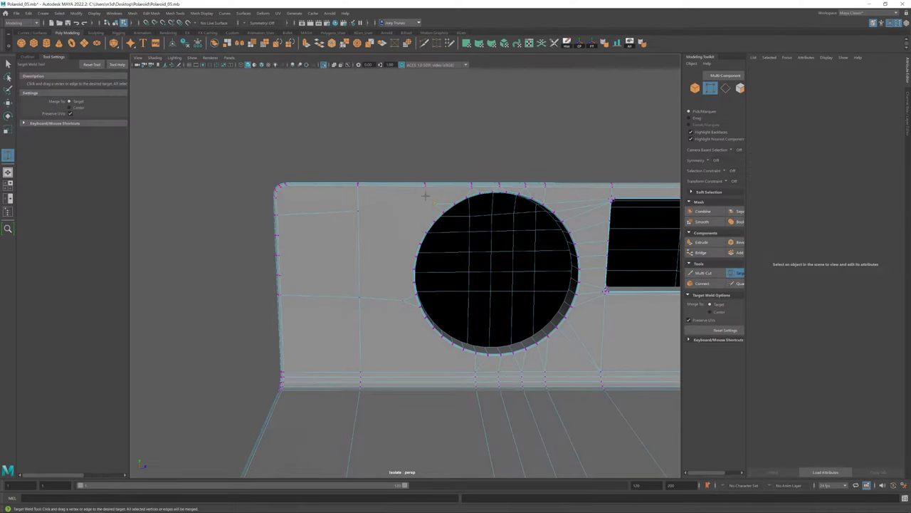
{"action": "scroll", "coordinate": [430, 199], "scroll_direction": "down", "scroll_amount": 3}
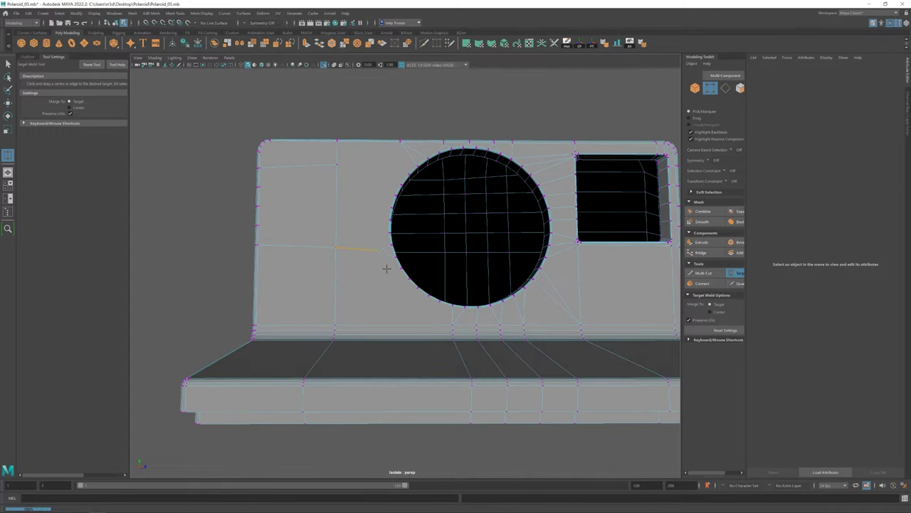
{"action": "left_click_drag", "start_coordinate": [363, 287], "coordinate": [386, 209], "text": "alt"}
{"action": "key", "text": "w"}
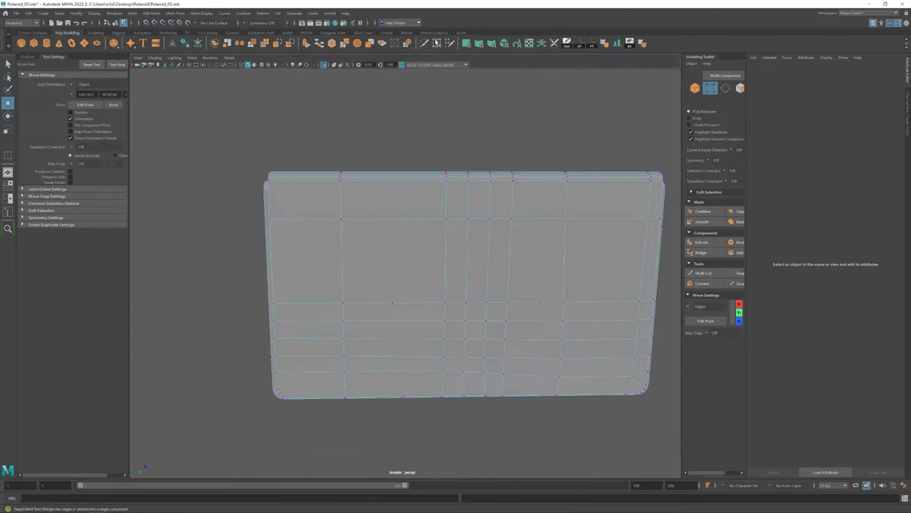
{"action": "key", "text": "shift+w"}
{"action": "left_click_drag", "start_coordinate": [392, 303], "coordinate": [389, 293], "text": "alt"}
Multi-Cut a new edge across a front plate face near the lens hole.
{"action": "key", "text": "ctrl+shift+x"}
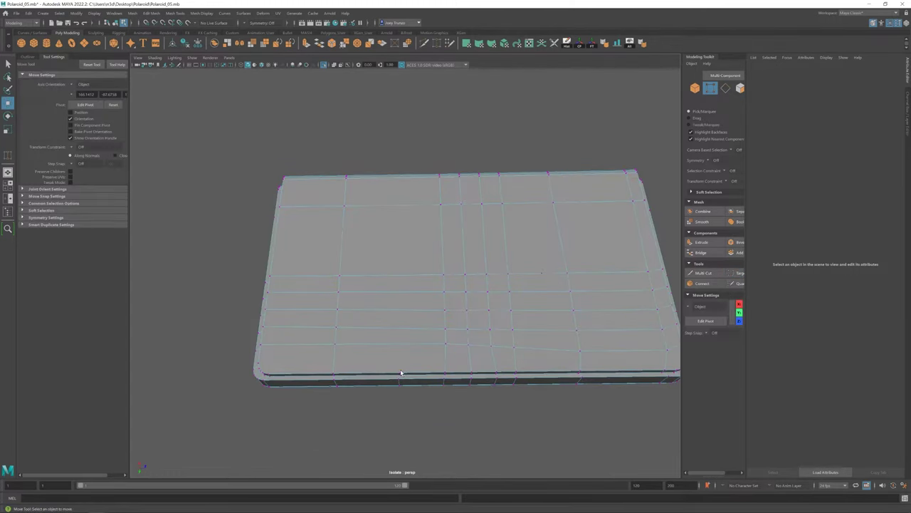
{"action": "mouse_move", "coordinate": [403, 373]}
{"action": "left_mouse_down", "text": "alt"}
{"action": "mouse_move", "coordinate": [401, 185]}
{"action": "mouse_move", "coordinate": [401, 262]}
{"action": "mouse_move", "coordinate": [383, 207]}
{"action": "left_mouse_up", "text": "alt"}
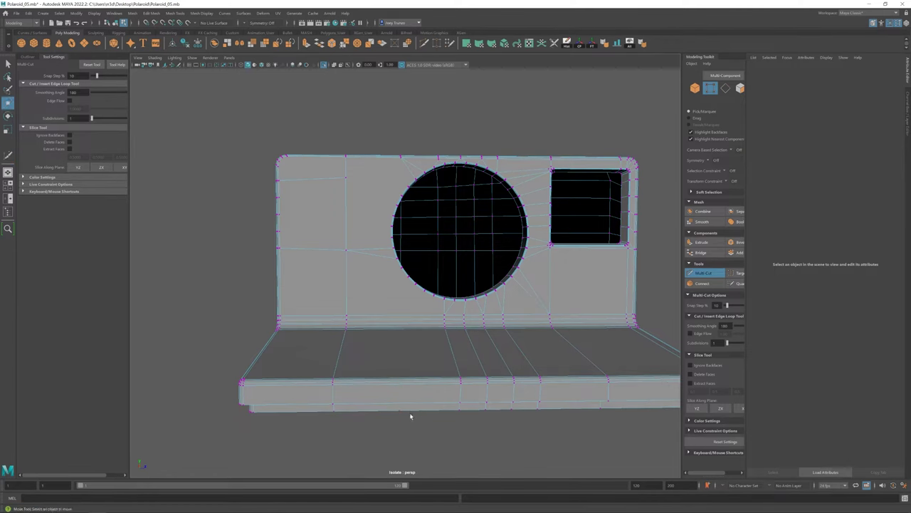
{"action": "scroll", "coordinate": [386, 92], "scroll_direction": "up", "scroll_amount": 5}
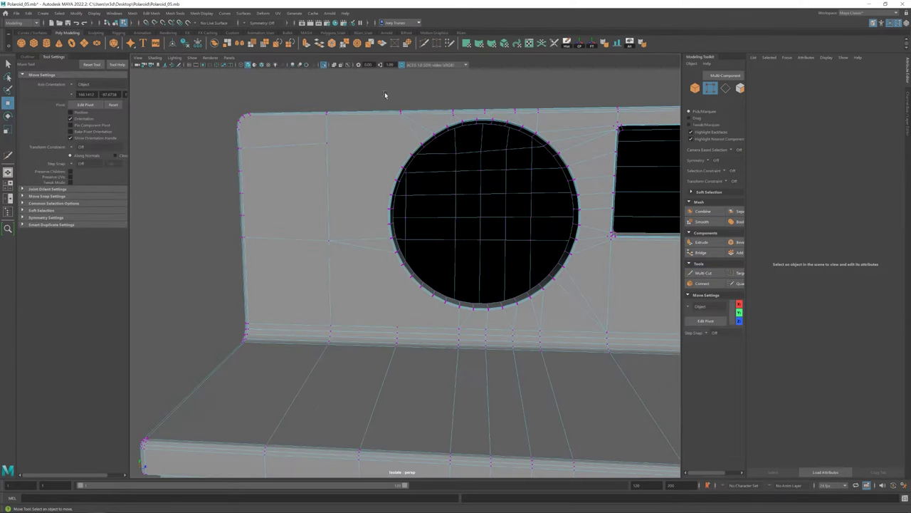
Undo the stray Multi-Cut points on the plate's upper edge and resume cutting below the lens.
{"action": "left_click", "coordinate": [326, 141]}
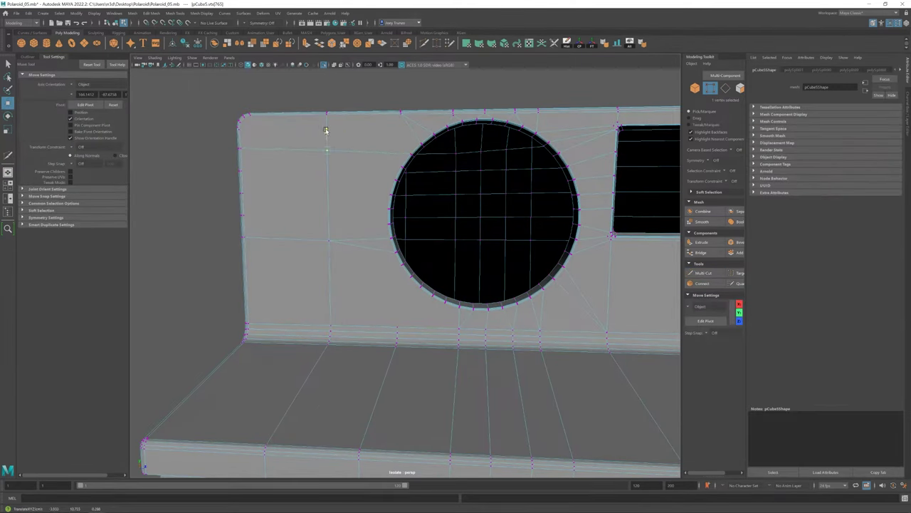
{"action": "scroll", "coordinate": [402, 179], "scroll_direction": "up", "scroll_amount": 2}
{"action": "key", "text": "q"}
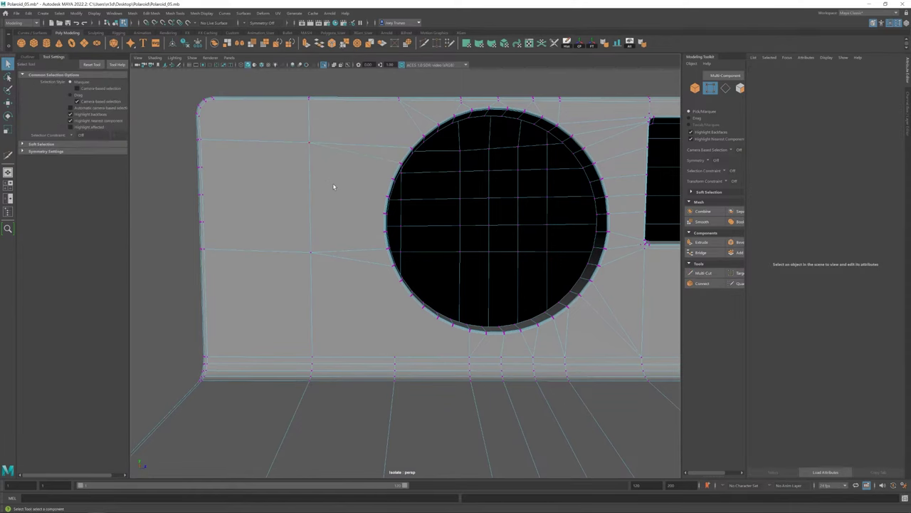
{"action": "key", "text": "ctrl+z"}
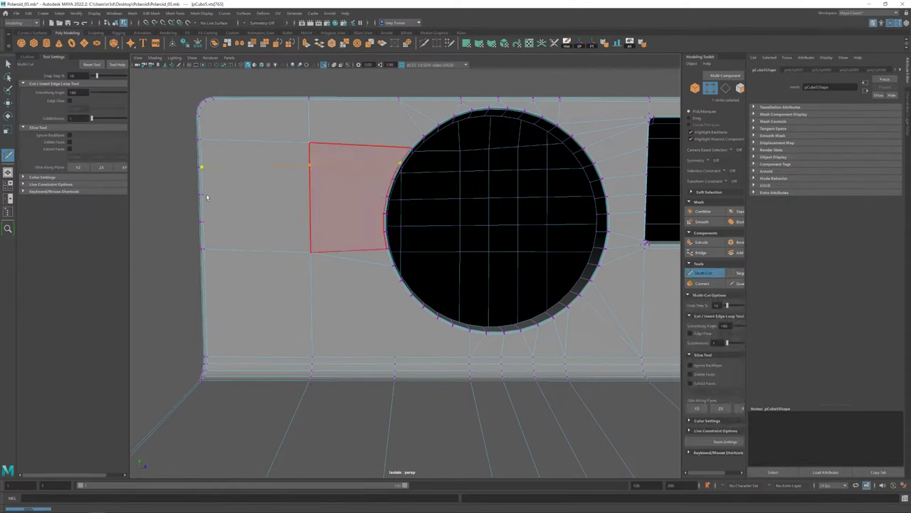
{"action": "key", "text": "ctrl+z"}
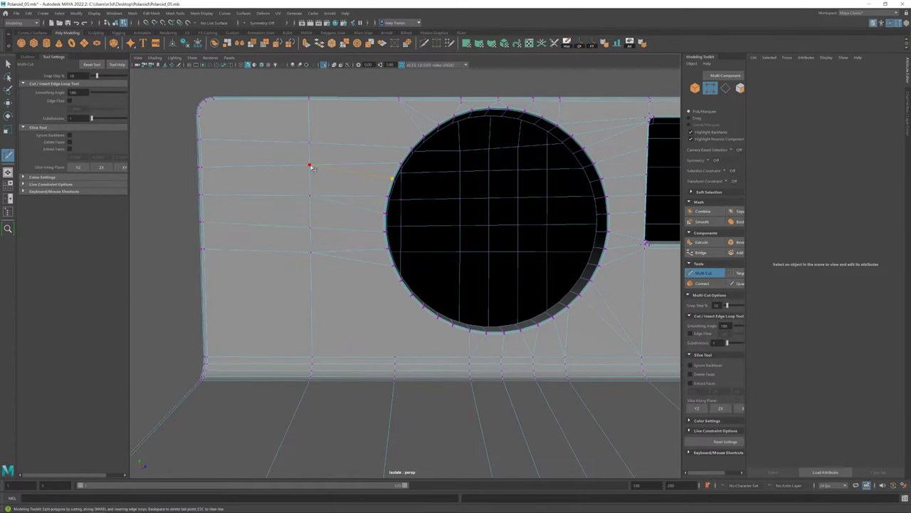
{"action": "key", "text": "q"}
{"action": "scroll", "coordinate": [391, 244], "scroll_direction": "down", "scroll_amount": 2}
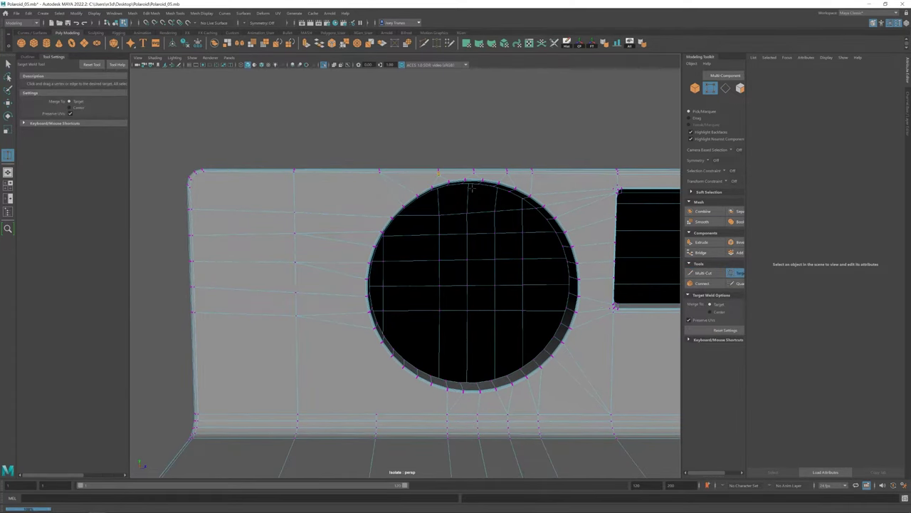
{"action": "middle_click_drag", "start_coordinate": [442, 246], "coordinate": [468, 125], "text": "alt"}
{"action": "key", "text": "g"}
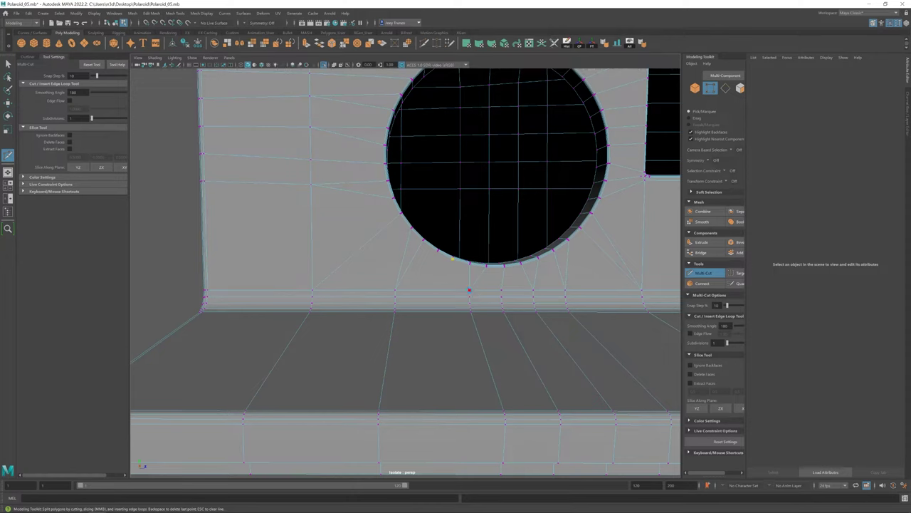
Preview the plate smoothed and reposition and resize the viewfinder opening's vertices.
{"action": "key", "text": "q"}
{"action": "key", "text": "f"}
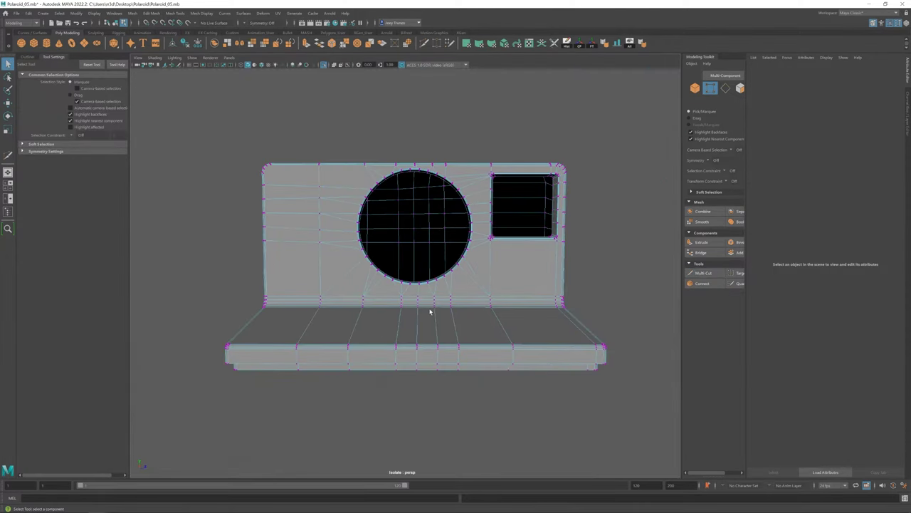
{"action": "key", "text": "3"}
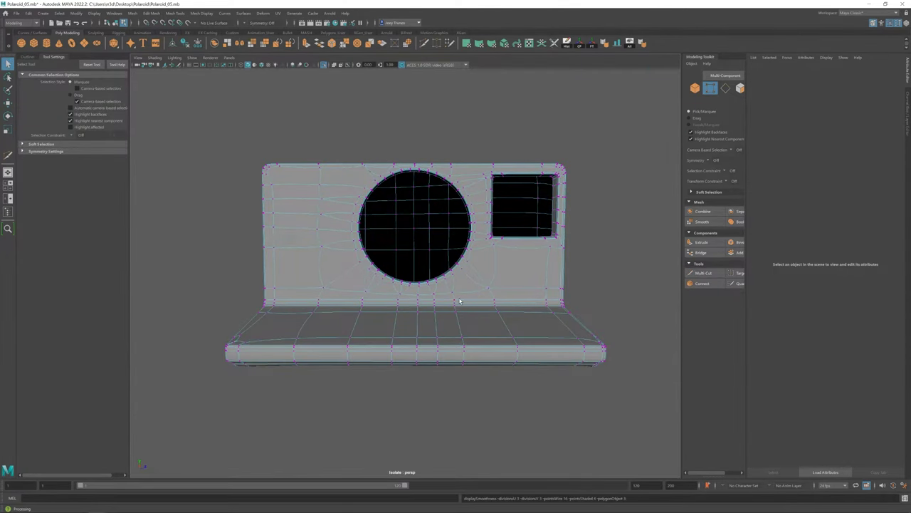
{"action": "left_click_drag", "start_coordinate": [460, 300], "coordinate": [401, 368], "text": "alt"}
{"action": "right_click_drag", "start_coordinate": [401, 368], "coordinate": [321, 209], "text": "alt"}
{"action": "key", "text": "w"}
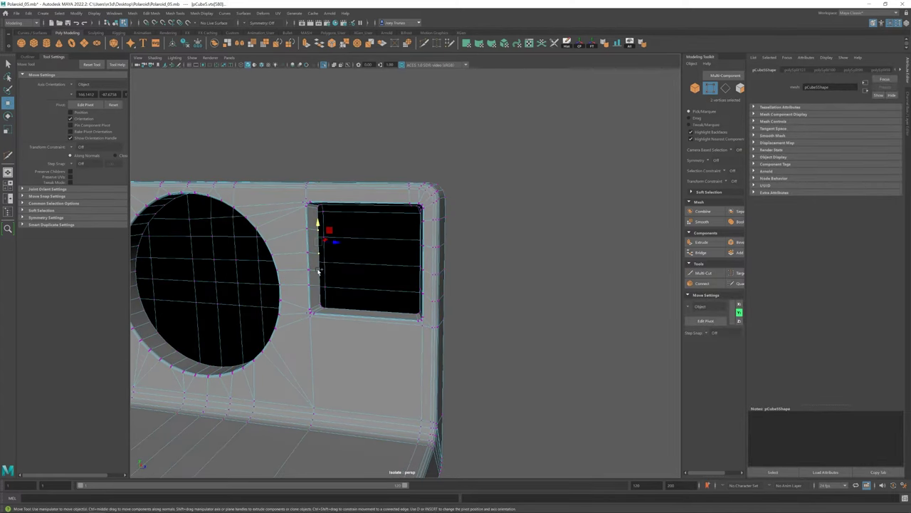
{"action": "left_click_drag", "start_coordinate": [319, 271], "coordinate": [436, 280], "text": "alt"}
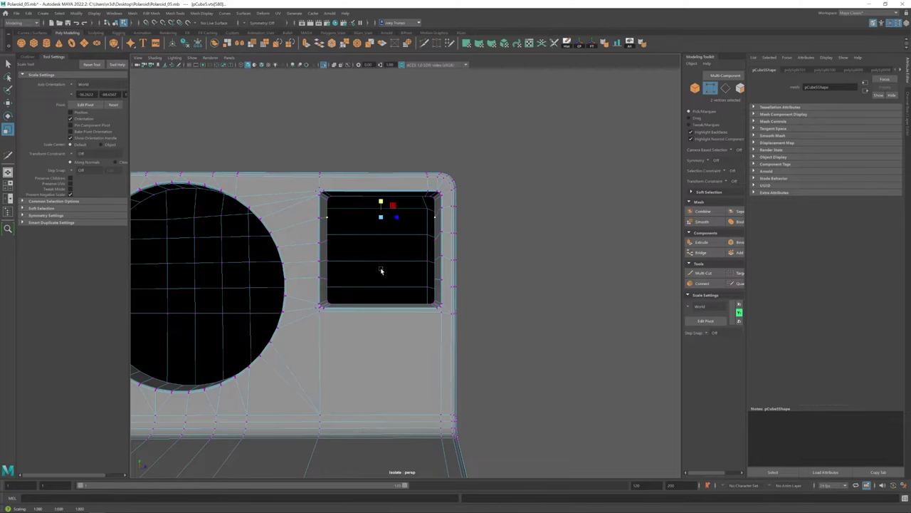
{"action": "mouse_move", "coordinate": [381, 271]}
{"action": "left_mouse_down", "text": "alt"}
{"action": "mouse_move", "coordinate": [438, 245]}
{"action": "mouse_move", "coordinate": [406, 269]}
{"action": "mouse_move", "coordinate": [480, 274]}
{"action": "mouse_move", "coordinate": [408, 268]}
{"action": "left_mouse_up", "text": "alt"}
{"action": "key", "text": "w"}
Bevel the front plate's edges and insert edge loops near the bevelled side.
{"action": "right_click_drag", "start_coordinate": [402, 269], "coordinate": [456, 299], "text": "shift"}
{"action": "scroll", "coordinate": [376, 301], "scroll_direction": "down", "scroll_amount": 5}
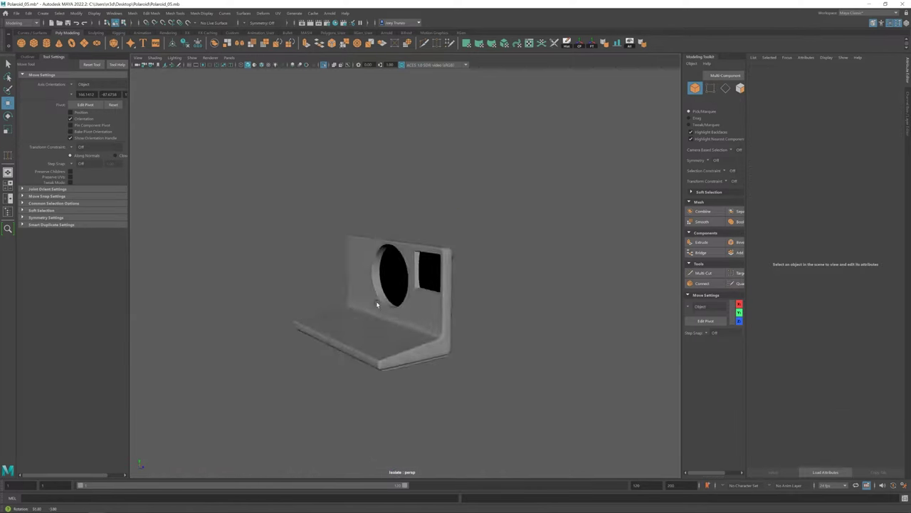
{"action": "left_click_drag", "start_coordinate": [376, 301], "coordinate": [352, 254], "text": "alt"}
{"action": "scroll", "coordinate": [351, 254], "scroll_direction": "up", "scroll_amount": 5}
{"action": "left_click", "coordinate": [174, 13]}
{"action": "left_click", "coordinate": [190, 69]}
{"action": "left_click_drag", "start_coordinate": [255, 214], "coordinate": [325, 230], "text": "alt"}
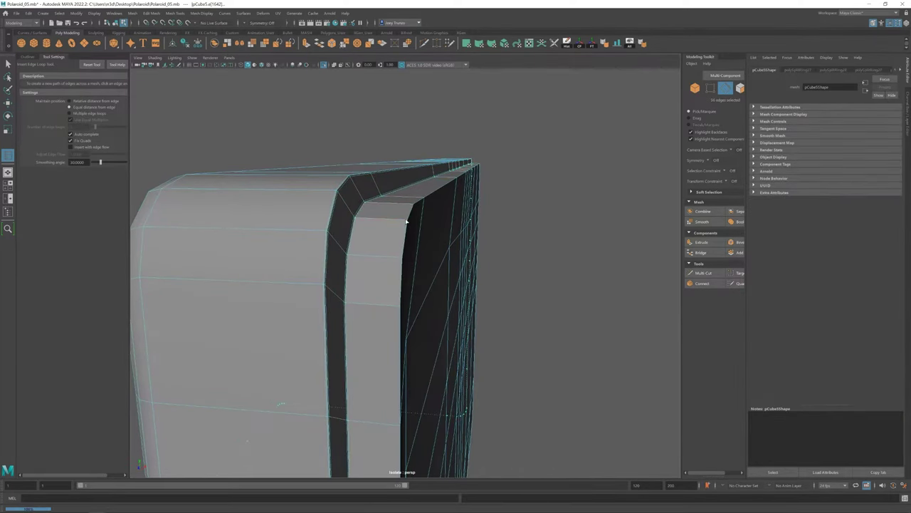
Select the front plate, then turn off Isolate Select to show the whole camera.
{"action": "scroll", "coordinate": [400, 246], "scroll_direction": "down", "scroll_amount": 10}
{"action": "left_click_drag", "start_coordinate": [401, 245], "coordinate": [537, 332], "text": "alt"}
{"action": "left_click", "coordinate": [460, 332]}
{"action": "key", "text": "w"}
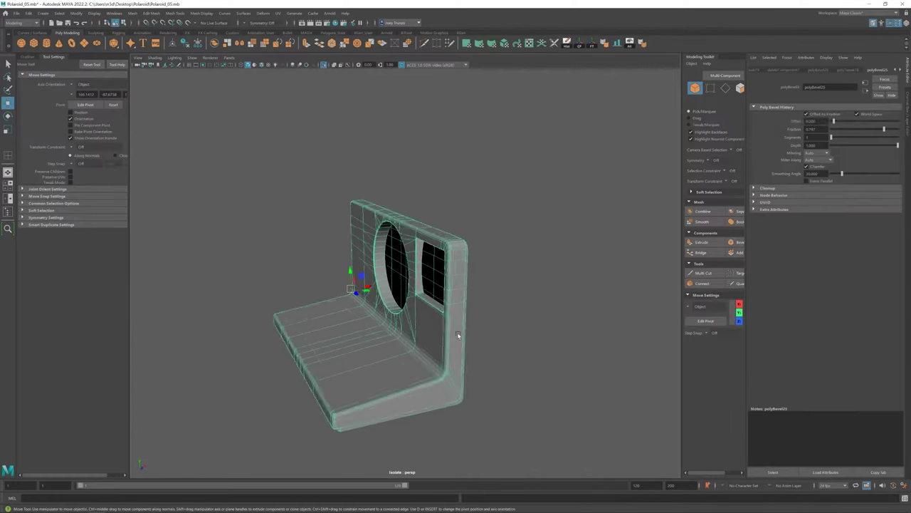
{"action": "left_click", "coordinate": [548, 361]}
{"action": "mouse_move", "coordinate": [460, 332]}
{"action": "left_mouse_down", "text": "alt"}
{"action": "mouse_move", "coordinate": [549, 361]}
{"action": "mouse_move", "coordinate": [358, 314]}
{"action": "mouse_move", "coordinate": [464, 358]}
{"action": "left_mouse_up", "text": "alt"}
{"action": "key", "text": "ctrl+1"}
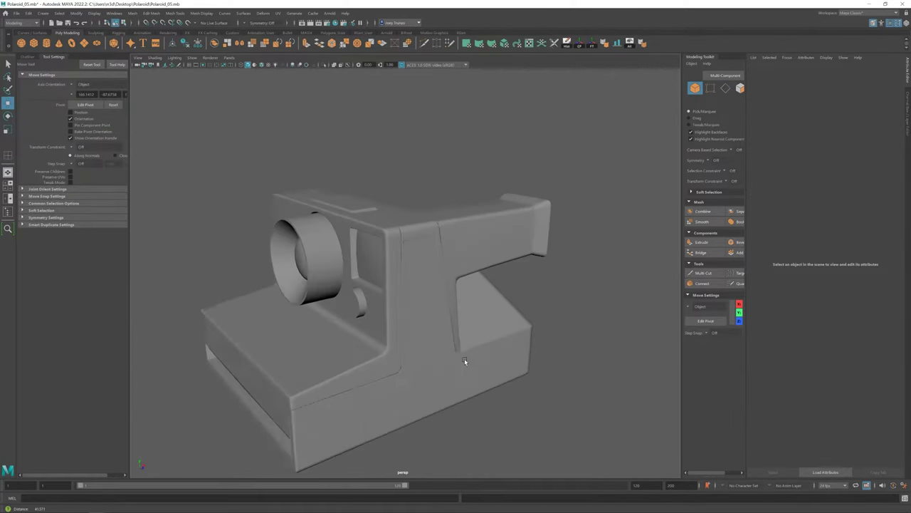
Select the camera body pCube1 and return it to unsmoothed display at its top-front corner.
{"action": "scroll", "coordinate": [430, 284], "scroll_direction": "up", "scroll_amount": 5}
{"action": "left_click", "coordinate": [431, 284]}
{"action": "key", "text": "1"}
{"action": "mouse_move", "coordinate": [420, 274]}
{"action": "left_mouse_down", "text": "alt"}
{"action": "mouse_move", "coordinate": [397, 306]}
{"action": "mouse_move", "coordinate": [366, 293]}
{"action": "left_mouse_up", "text": "alt"}
{"action": "scroll", "coordinate": [372, 329], "scroll_direction": "up", "scroll_amount": 3}
{"action": "scroll", "coordinate": [381, 316], "scroll_direction": "up", "scroll_amount": 2}
{"action": "right_click_drag", "start_coordinate": [366, 293], "coordinate": [359, 285]}
{"action": "left_click_drag", "start_coordinate": [360, 285], "coordinate": [373, 282], "text": "alt"}
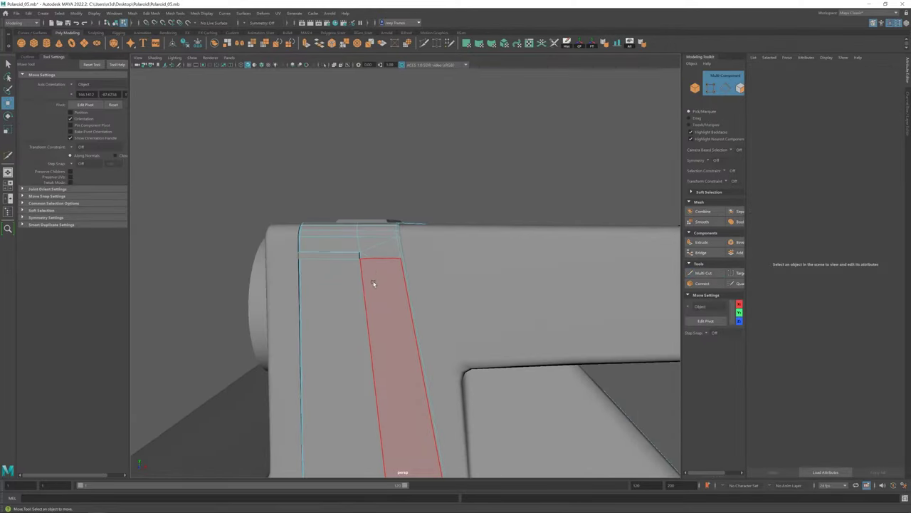
{"action": "right_click_drag", "start_coordinate": [373, 283], "coordinate": [382, 271], "text": "shift"}
{"action": "left_click_drag", "start_coordinate": [366, 270], "coordinate": [369, 256], "text": "alt"}
{"action": "right_click_drag", "start_coordinate": [368, 256], "coordinate": [378, 260], "text": "shift"}
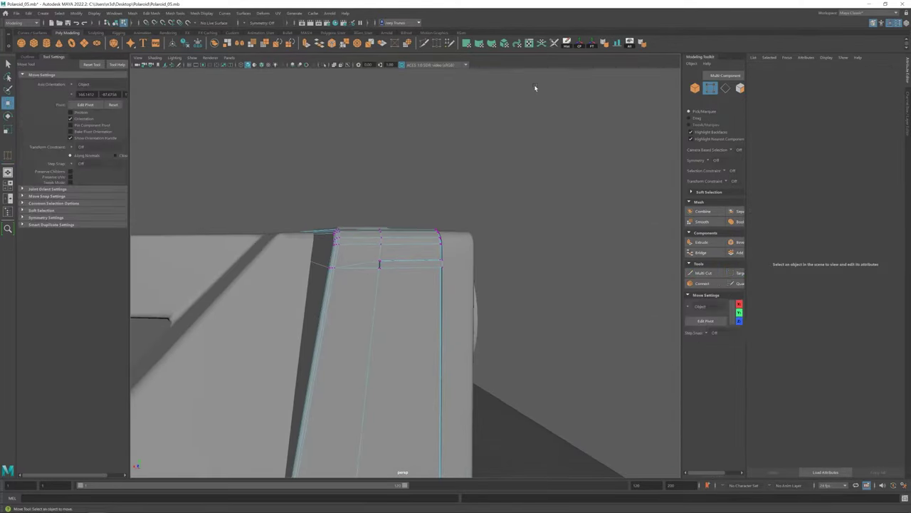
{"action": "mouse_move", "coordinate": [360, 280]}
{"action": "left_mouse_down", "text": "alt"}
{"action": "mouse_move", "coordinate": [352, 315]}
{"action": "mouse_move", "coordinate": [370, 257]}
{"action": "left_mouse_up", "text": "alt"}
{"action": "right_click_drag", "start_coordinate": [370, 256], "coordinate": [373, 250], "text": "shift"}
Multi-Cut a new edge near the small top slot on the body's rear section.
{"action": "left_click", "coordinate": [373, 250]}
{"action": "left_click_drag", "start_coordinate": [381, 256], "coordinate": [427, 128], "text": "alt"}
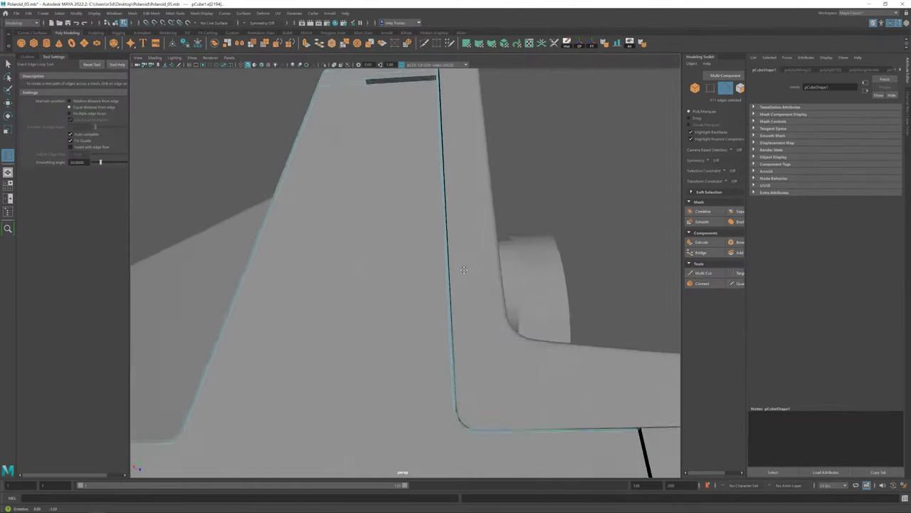
{"action": "right_click_drag", "start_coordinate": [428, 128], "coordinate": [429, 126], "text": "shift"}
{"action": "left_click_drag", "start_coordinate": [428, 358], "coordinate": [425, 117], "text": "alt"}
{"action": "right_click_drag", "start_coordinate": [425, 117], "coordinate": [425, 114], "text": "shift"}
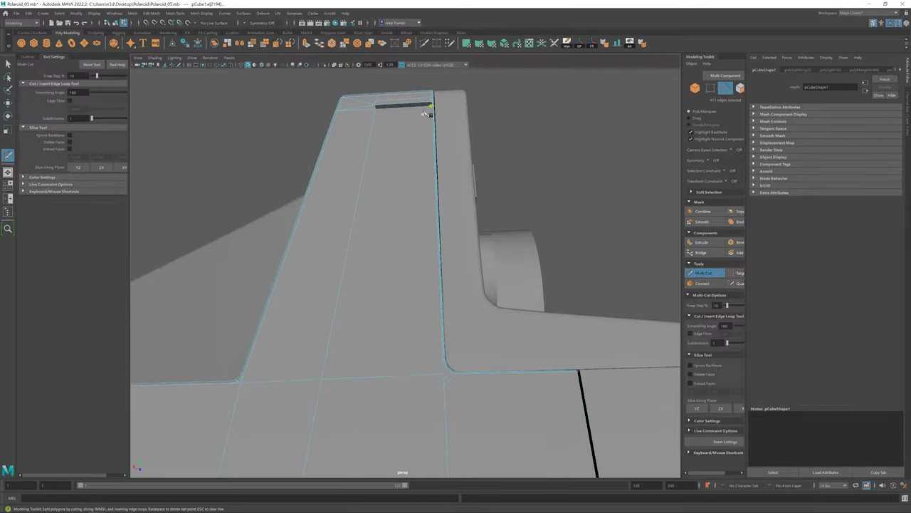
{"action": "left_click_drag", "start_coordinate": [432, 376], "coordinate": [427, 208], "text": "alt"}
{"action": "key", "text": "w"}
{"action": "right_click_drag", "start_coordinate": [418, 197], "coordinate": [421, 213], "text": "shift"}
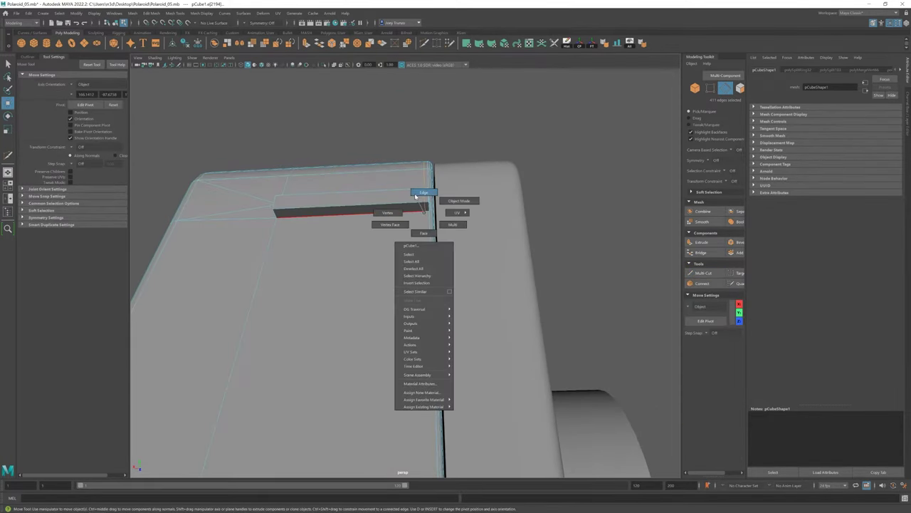
{"action": "mouse_move", "coordinate": [427, 231]}
{"action": "left_mouse_down", "text": "alt"}
{"action": "mouse_move", "coordinate": [427, 159]}
{"action": "mouse_move", "coordinate": [452, 215]}
{"action": "mouse_move", "coordinate": [392, 187]}
{"action": "mouse_move", "coordinate": [427, 100]}
{"action": "left_mouse_up", "text": "alt"}
{"action": "right_click_drag", "start_coordinate": [427, 99], "coordinate": [428, 96], "text": "shift"}
{"action": "middle_click_drag", "start_coordinate": [428, 453], "coordinate": [427, 339], "text": "alt"}
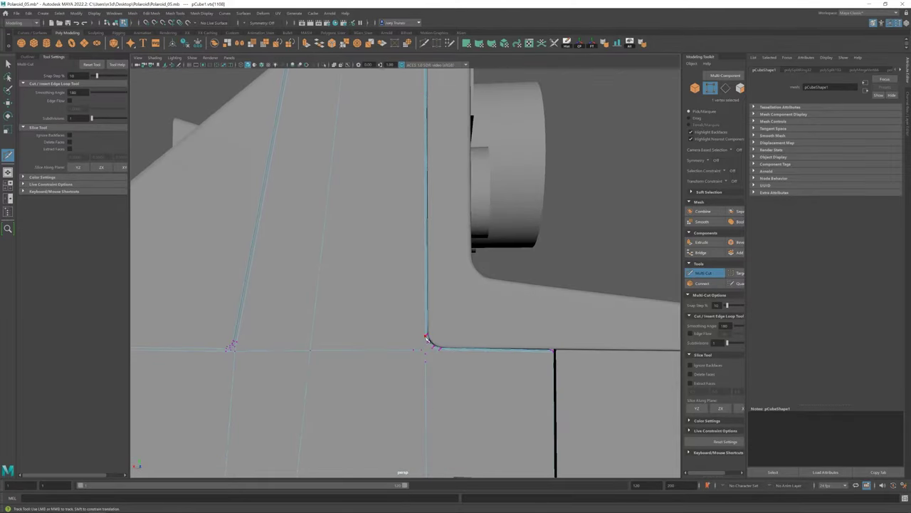
{"action": "mouse_move", "coordinate": [425, 334]}
{"action": "left_mouse_down", "text": "alt"}
{"action": "mouse_move", "coordinate": [403, 218]}
{"action": "mouse_move", "coordinate": [452, 318]}
{"action": "mouse_move", "coordinate": [397, 199]}
{"action": "mouse_move", "coordinate": [342, 257]}
{"action": "left_mouse_up", "text": "alt"}
{"action": "key", "text": "w"}
{"action": "mouse_move", "coordinate": [411, 280]}
{"action": "left_mouse_down", "text": "alt"}
{"action": "mouse_move", "coordinate": [429, 291]}
{"action": "mouse_move", "coordinate": [423, 267]}
{"action": "mouse_move", "coordinate": [303, 266]}
{"action": "left_mouse_up", "text": "alt"}
Merge the extra edge loop's vertices with Edit Mesh > Merge.
{"action": "left_click", "coordinate": [152, 13]}
{"action": "left_click", "coordinate": [167, 91]}
{"action": "key", "text": "q"}
Bevel the edge beside the small top slot with Edit Mesh > Bevel.
{"action": "left_click_drag", "start_coordinate": [337, 241], "coordinate": [350, 273], "text": "alt"}
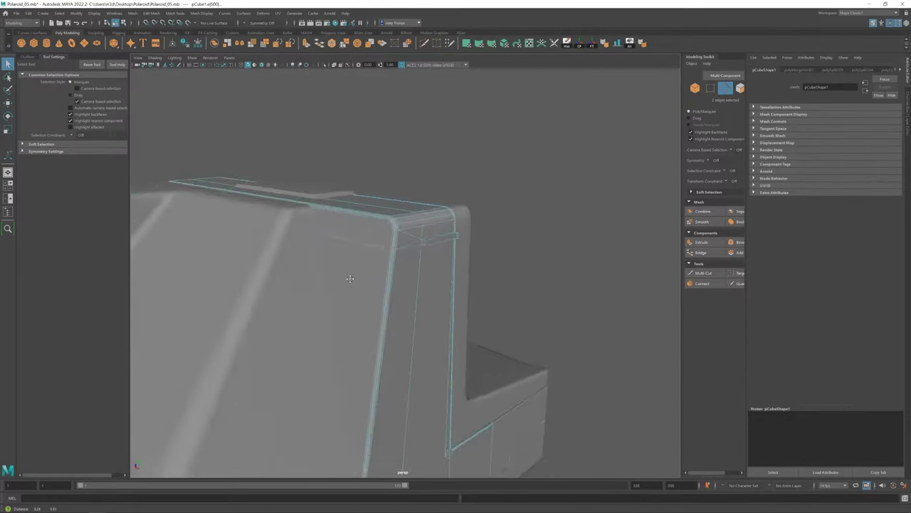
{"action": "left_click", "coordinate": [151, 13]}
{"action": "left_click", "coordinate": [164, 36]}
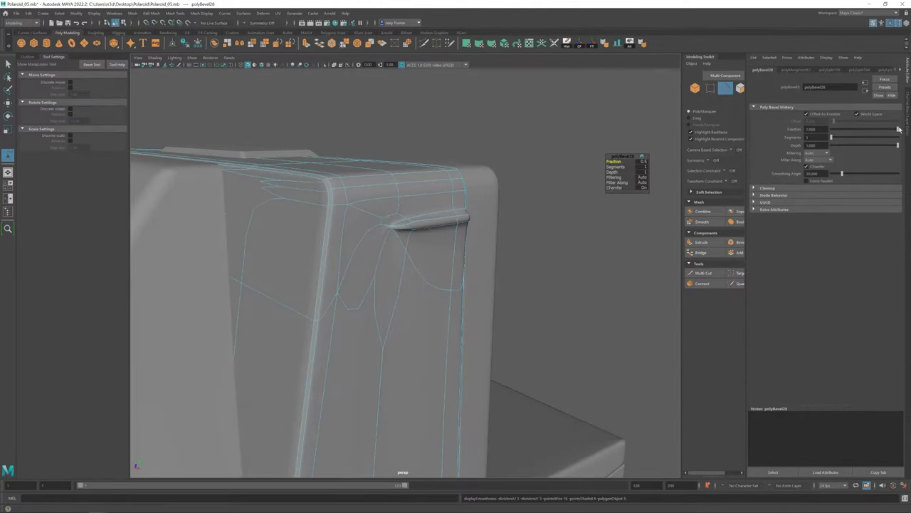
{"action": "mouse_move", "coordinate": [413, 269]}
{"action": "left_mouse_down", "text": "alt"}
{"action": "mouse_move", "coordinate": [289, 251]}
{"action": "mouse_move", "coordinate": [330, 311]}
{"action": "left_mouse_up", "text": "alt"}
Isolate the T-shaped body piece and cut a new edge across the front of its base.
{"action": "key", "text": "w"}
{"action": "scroll", "coordinate": [330, 311], "scroll_direction": "down", "scroll_amount": 5}
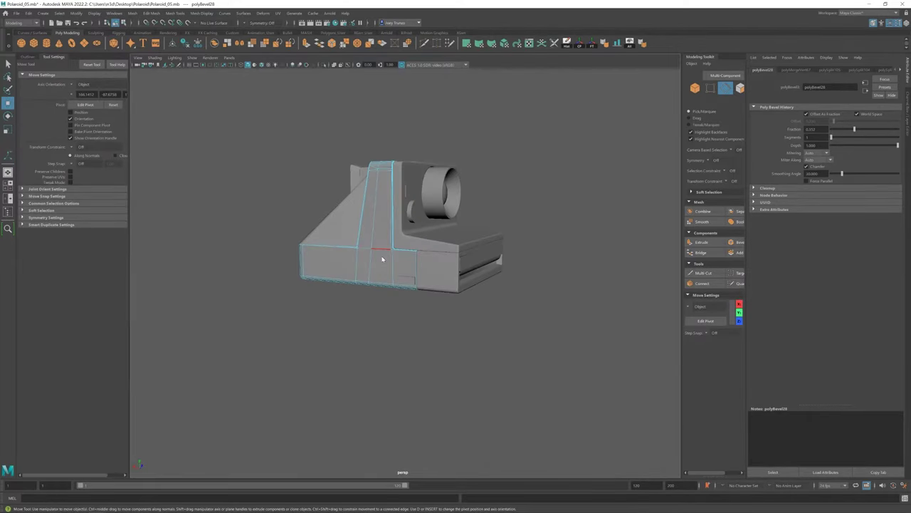
{"action": "key", "text": "ctrl+1"}
{"action": "left_click", "coordinate": [432, 263]}
{"action": "key", "text": "f"}
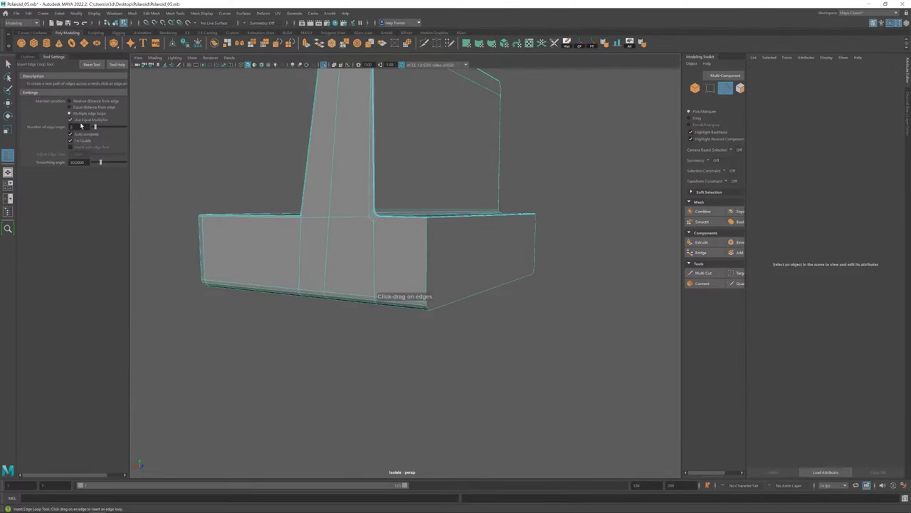
{"action": "mouse_move", "coordinate": [426, 260]}
{"action": "left_mouse_down", "text": "alt"}
{"action": "mouse_move", "coordinate": [231, 262]}
{"action": "mouse_move", "coordinate": [275, 254]}
{"action": "left_mouse_up", "text": "alt"}
{"action": "key", "text": "r"}
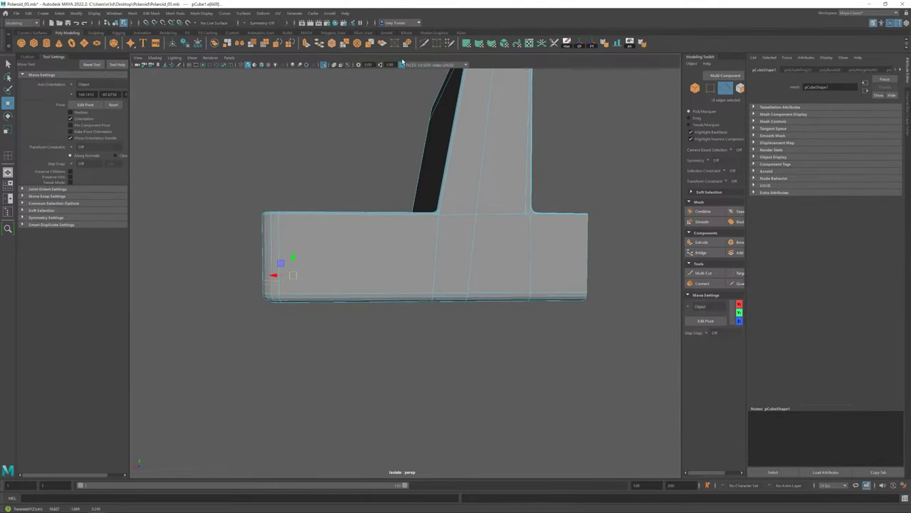
{"action": "right_click_drag", "start_coordinate": [541, 235], "coordinate": [593, 285], "text": "shift"}
{"action": "left_click", "coordinate": [587, 283]}
{"action": "key", "text": "Return"}
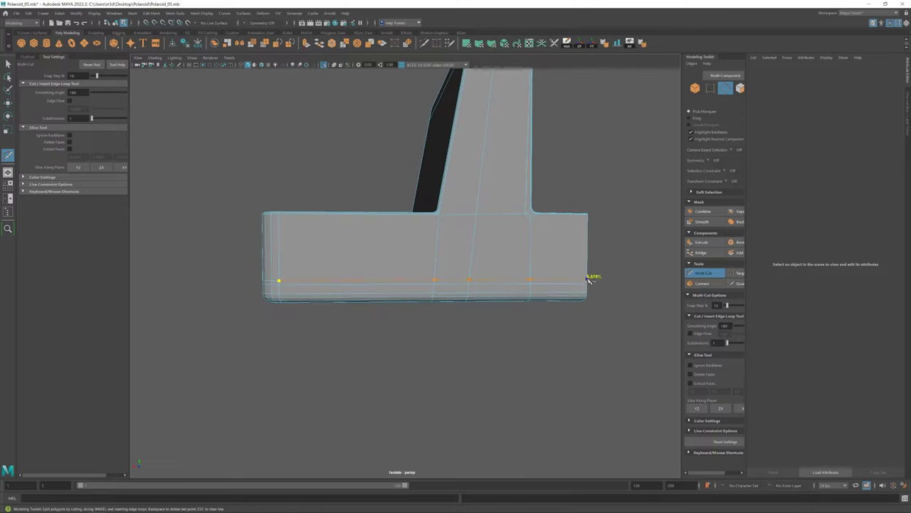
Add an edge loop along the base's bottom, then bring back the rest of the model.
{"action": "mouse_move", "coordinate": [587, 279]}
{"action": "left_mouse_down", "text": "alt"}
{"action": "mouse_move", "coordinate": [364, 297]}
{"action": "mouse_move", "coordinate": [231, 244]}
{"action": "left_mouse_up", "text": "alt"}
{"action": "left_click_drag", "start_coordinate": [511, 261], "coordinate": [228, 250], "text": "alt"}
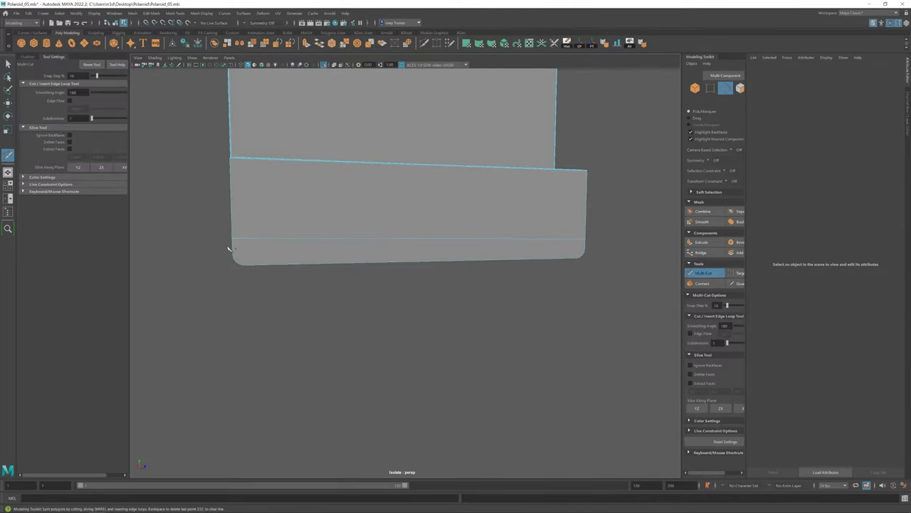
{"action": "left_click", "coordinate": [589, 248], "text": "ctrl"}
{"action": "key", "text": "r"}
{"action": "left_click_drag", "start_coordinate": [403, 209], "coordinate": [362, 240], "text": "alt"}
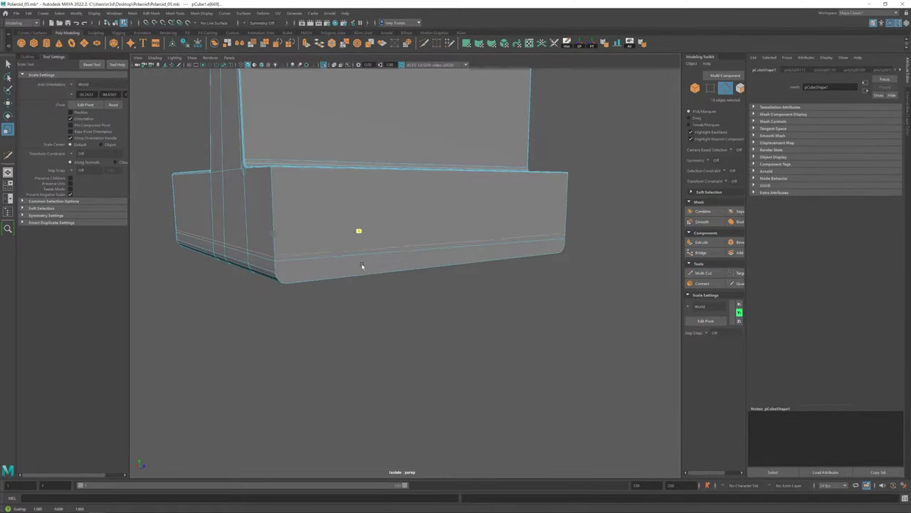
{"action": "key", "text": "F8"}
{"action": "key", "text": "w"}
{"action": "key", "text": "ctrl+1"}
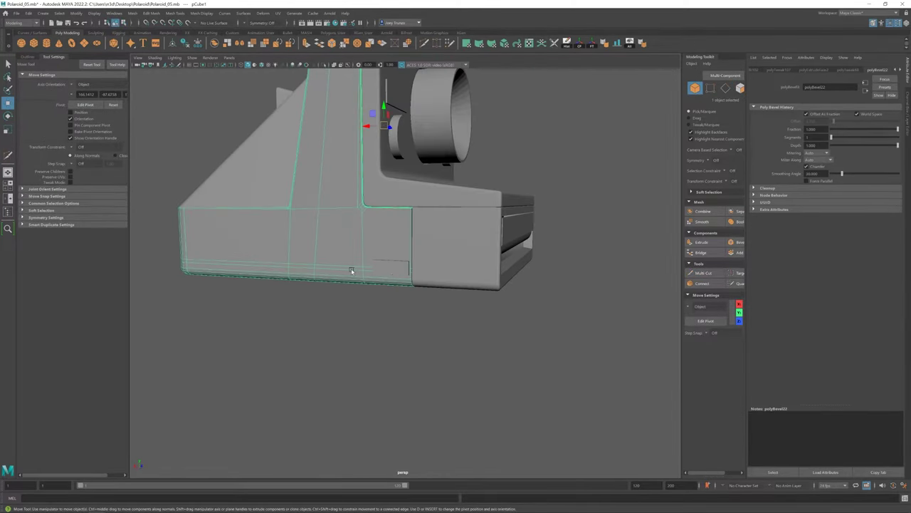
{"action": "mouse_move", "coordinate": [435, 256]}
{"action": "left_mouse_down", "text": "alt"}
{"action": "mouse_move", "coordinate": [317, 247]}
{"action": "mouse_move", "coordinate": [325, 206]}
{"action": "left_mouse_up", "text": "alt"}
{"action": "key", "text": "F10"}
{"action": "scroll", "coordinate": [302, 161], "scroll_direction": "up", "scroll_amount": 3}
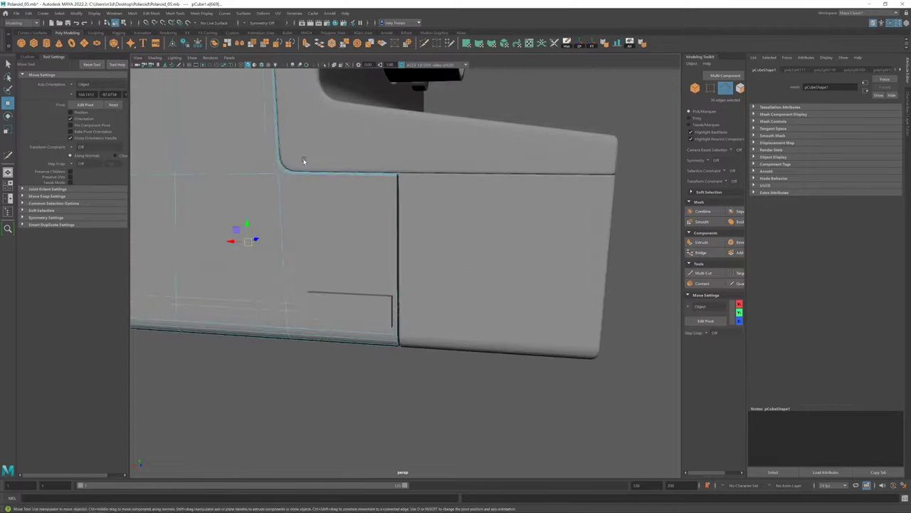
Bevel the selected edges of the isolated camera body.
{"action": "left_click", "coordinate": [169, 13]}
{"action": "left_click", "coordinate": [187, 75]}
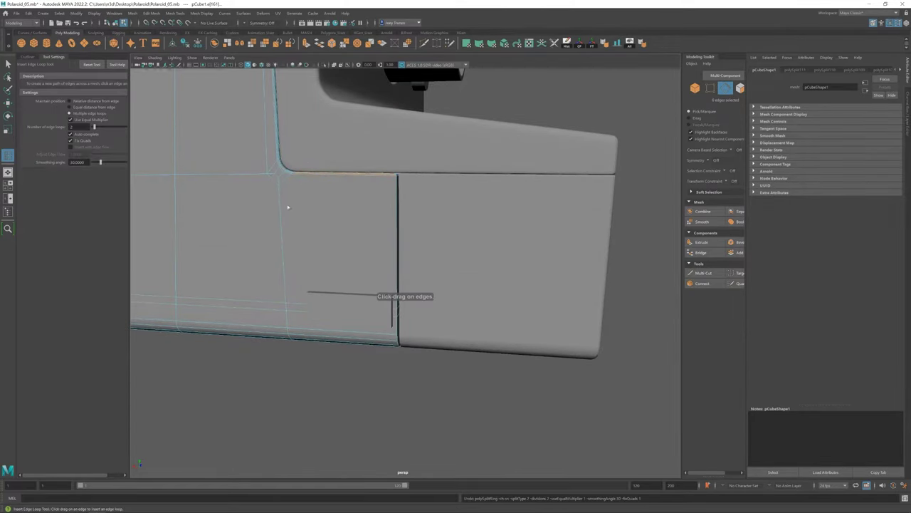
{"action": "key", "text": "w"}
{"action": "scroll", "coordinate": [428, 240], "scroll_direction": "down", "scroll_amount": 3}
{"action": "mouse_move", "coordinate": [445, 265]}
{"action": "left_mouse_down", "text": "alt"}
{"action": "mouse_move", "coordinate": [518, 287]}
{"action": "mouse_move", "coordinate": [381, 112]}
{"action": "mouse_move", "coordinate": [396, 264]}
{"action": "mouse_move", "coordinate": [474, 235]}
{"action": "mouse_move", "coordinate": [399, 235]}
{"action": "left_mouse_up", "text": "alt"}
{"action": "key", "text": "ctrl+1"}
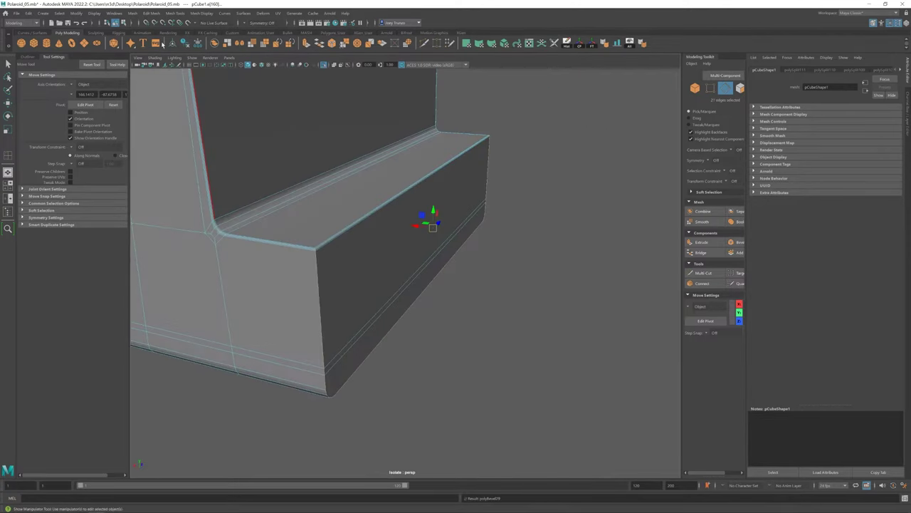
{"action": "key", "text": "ctrl+b"}
{"action": "key", "text": "ctrl+1"}
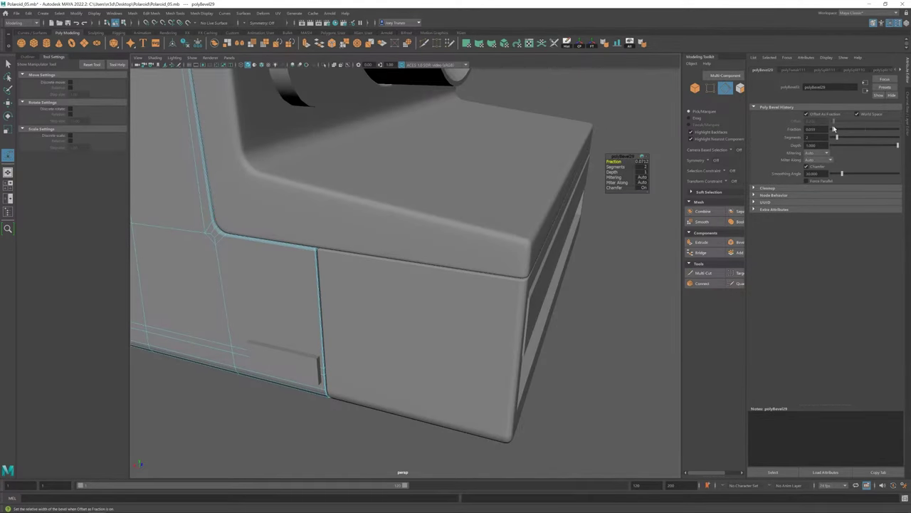
{"action": "key", "text": "w"}
{"action": "scroll", "coordinate": [300, 257], "scroll_direction": "down", "scroll_amount": 3}
{"action": "scroll", "coordinate": [437, 314], "scroll_direction": "up", "scroll_amount": 4}
Insert an edge loop on the body beside the front panel seam.
{"action": "left_click_drag", "start_coordinate": [436, 314], "coordinate": [320, 377], "text": "alt"}
{"action": "left_click", "coordinate": [320, 377]}
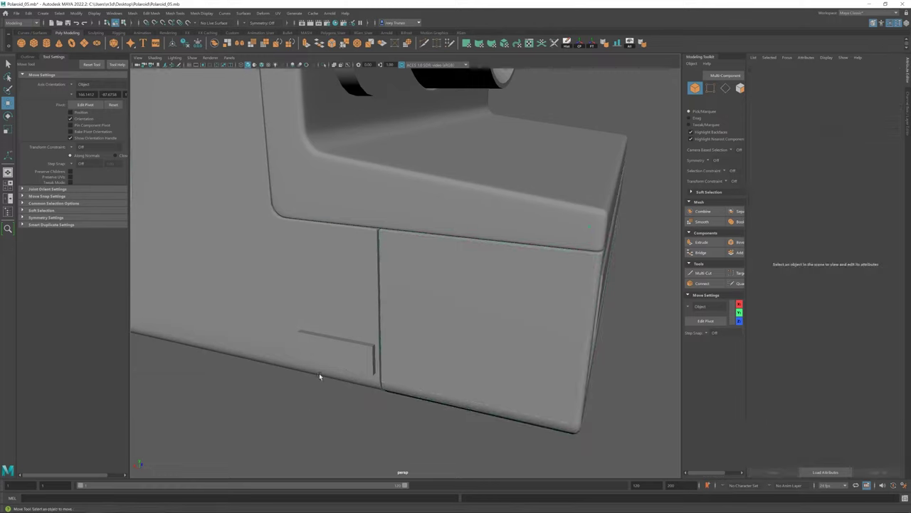
{"action": "left_click", "coordinate": [183, 13]}
{"action": "left_click", "coordinate": [191, 73]}
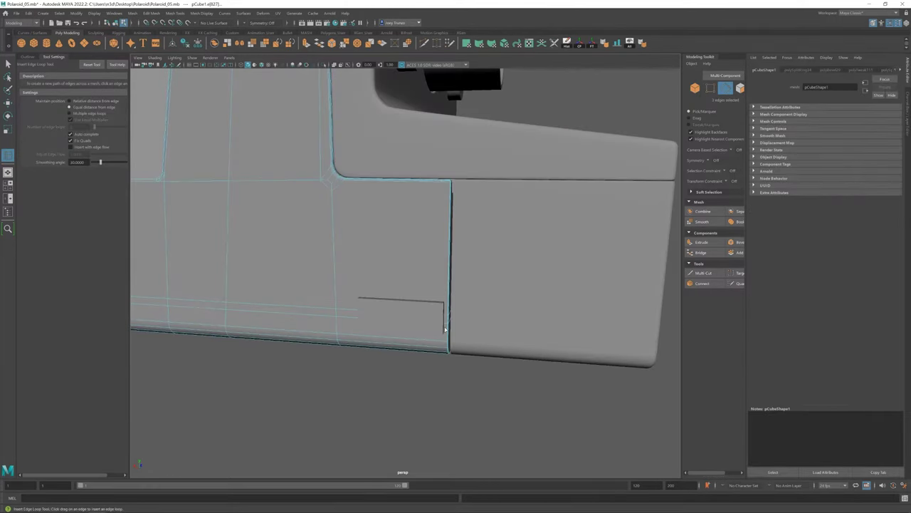
{"action": "left_click_drag", "start_coordinate": [416, 132], "coordinate": [470, 291], "text": "alt"}
{"action": "scroll", "coordinate": [401, 81], "scroll_direction": "down", "scroll_amount": 3}
{"action": "key", "text": "ctrl+1"}
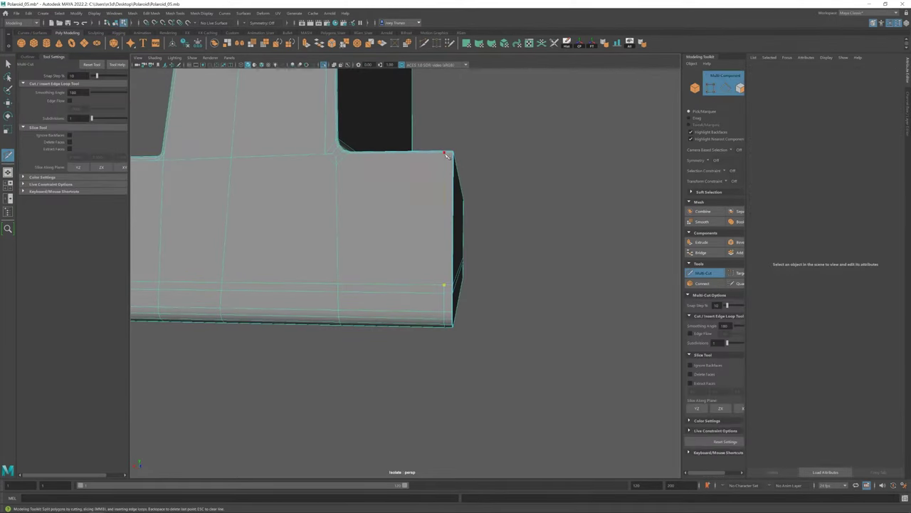
{"action": "mouse_move", "coordinate": [401, 82]}
{"action": "left_mouse_down", "text": "alt"}
{"action": "mouse_move", "coordinate": [430, 280]}
{"action": "mouse_move", "coordinate": [403, 246]}
{"action": "mouse_move", "coordinate": [377, 249]}
{"action": "left_mouse_up", "text": "alt"}
Select the base's end face, bevel its edges, and pick the bottom strip of faces.
{"action": "left_click", "coordinate": [388, 230]}
{"action": "scroll", "coordinate": [403, 248], "scroll_direction": "up", "scroll_amount": 5}
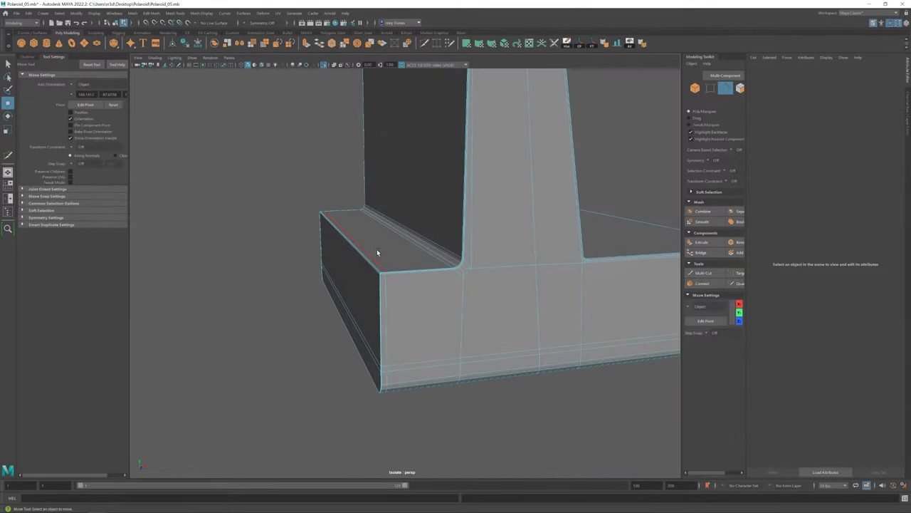
{"action": "left_click", "coordinate": [377, 249]}
{"action": "key", "text": "r"}
{"action": "left_click_drag", "start_coordinate": [330, 67], "coordinate": [425, 292], "text": "alt"}
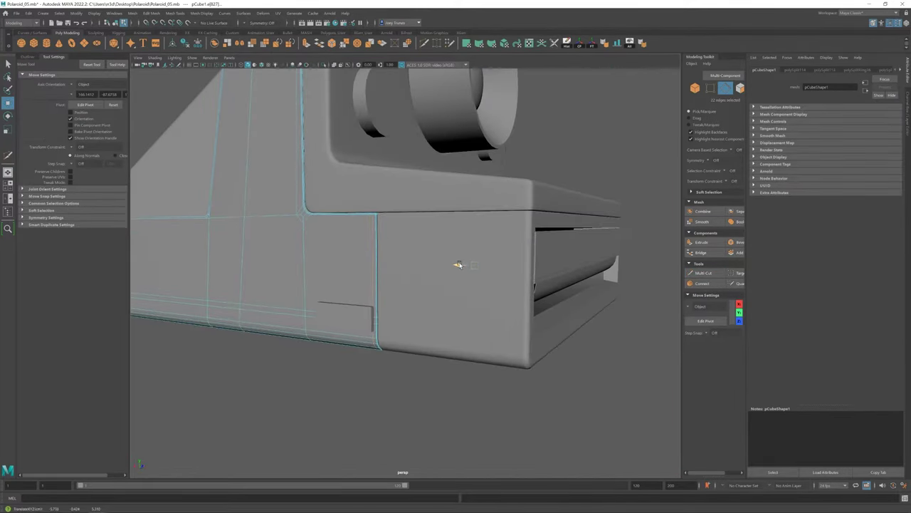
{"action": "right_click_drag", "start_coordinate": [435, 190], "coordinate": [391, 254], "text": "shift"}
{"action": "left_click_drag", "start_coordinate": [391, 254], "coordinate": [485, 319], "text": "alt"}
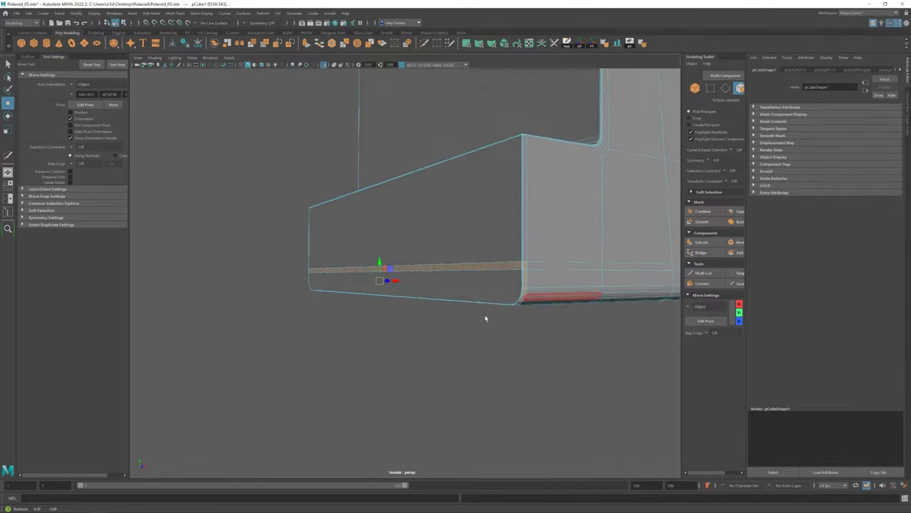
{"action": "left_click_drag", "start_coordinate": [556, 301], "coordinate": [388, 335], "text": "alt"}
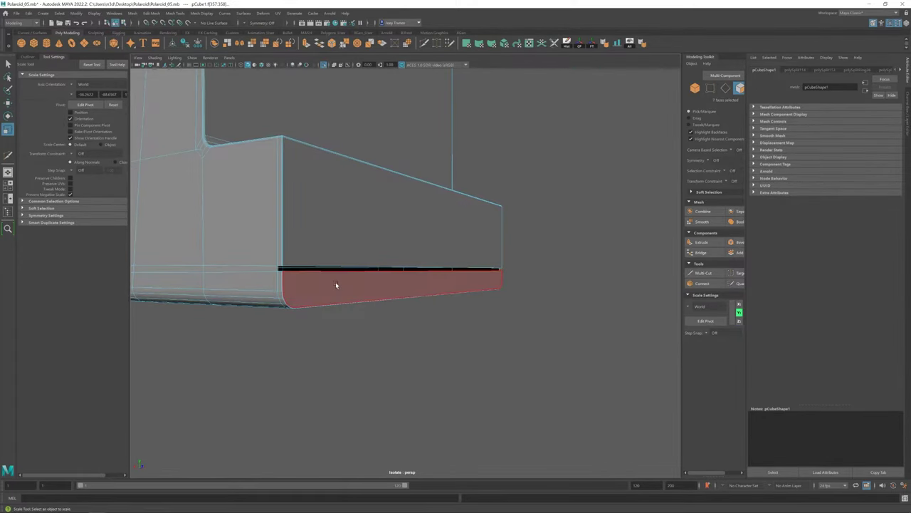
{"action": "mouse_move", "coordinate": [336, 285]}
{"action": "left_mouse_down", "text": "alt"}
{"action": "mouse_move", "coordinate": [448, 204]}
{"action": "mouse_move", "coordinate": [358, 253]}
{"action": "left_mouse_up", "text": "alt"}
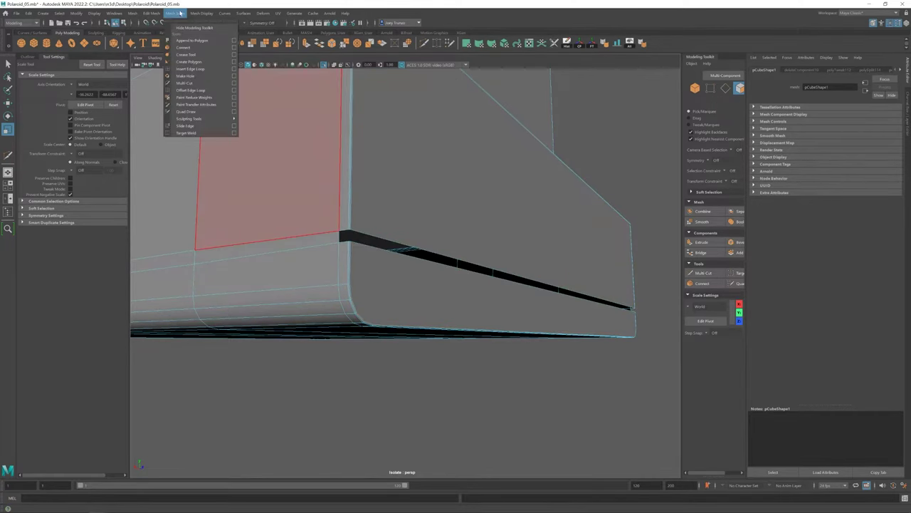
Fill the open border along the base's bottom with Append to Polygon.
{"action": "left_click", "coordinate": [192, 40]}
{"action": "left_click", "coordinate": [485, 269]}
{"action": "mouse_move", "coordinate": [485, 269]}
{"action": "left_mouse_down", "text": "alt"}
{"action": "mouse_move", "coordinate": [482, 289]}
{"action": "mouse_move", "coordinate": [406, 279]}
{"action": "mouse_move", "coordinate": [410, 247]}
{"action": "left_mouse_up", "text": "alt"}
{"action": "key", "text": "Return"}
{"action": "left_click_drag", "start_coordinate": [271, 235], "coordinate": [333, 294], "text": "alt"}
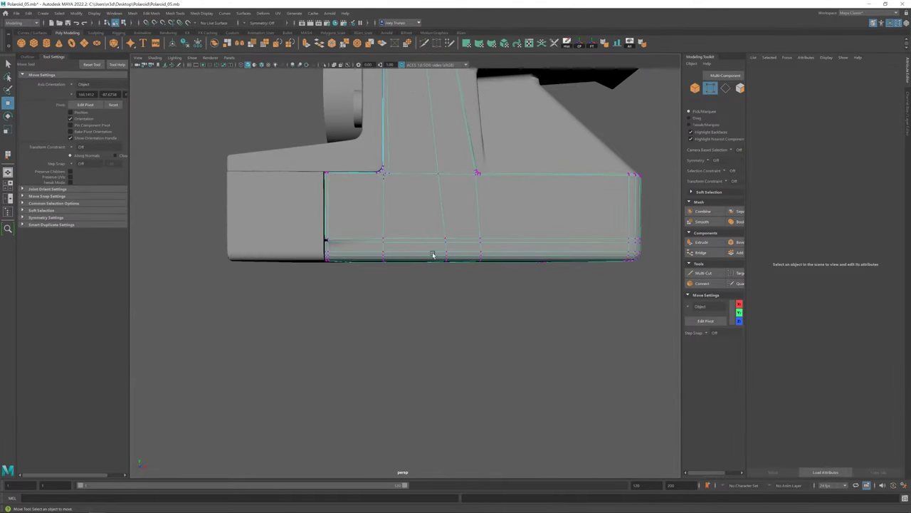
Bevel the vertices along the base's lower edge, then clear the selection.
{"action": "key", "text": "space"}
{"action": "key", "text": "space"}
{"action": "left_click_drag", "start_coordinate": [285, 326], "coordinate": [461, 303]}
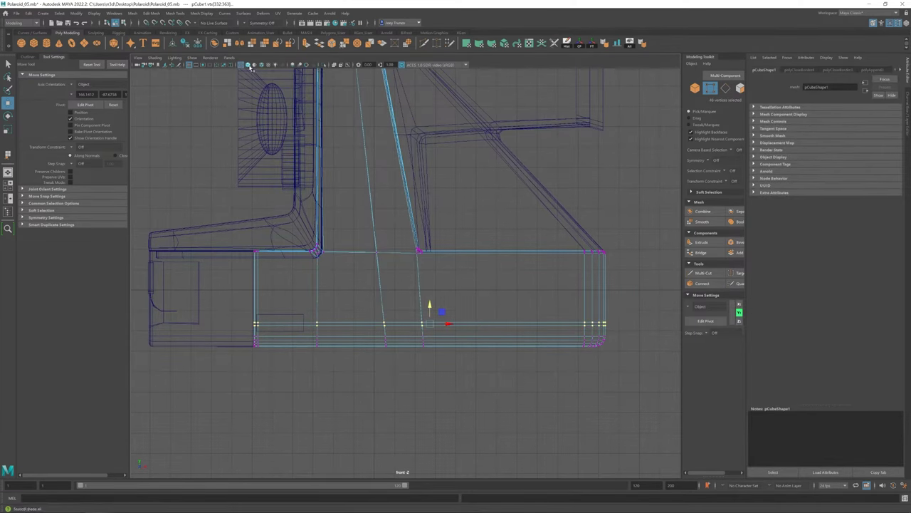
{"action": "key", "text": "space"}
{"action": "key", "text": "space"}
{"action": "key", "text": "f"}
{"action": "key", "text": "ctrl+b"}
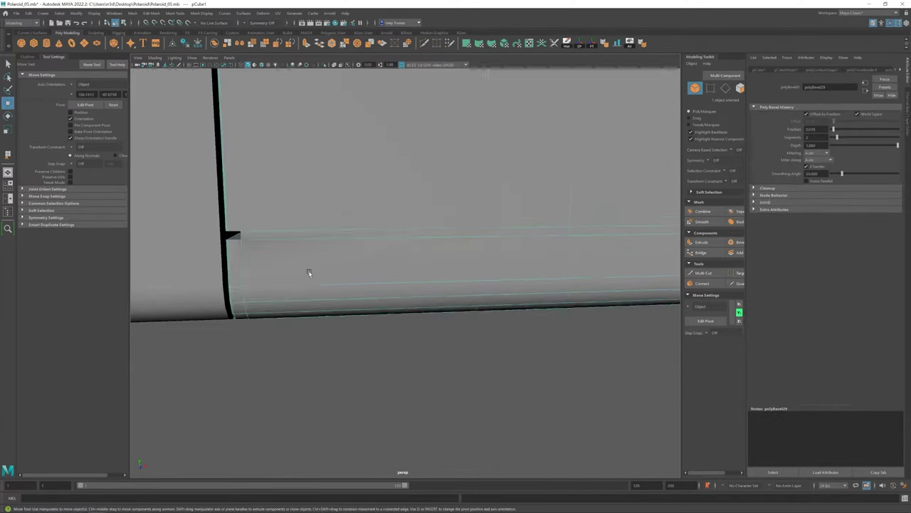
{"action": "mouse_move", "coordinate": [308, 273]}
{"action": "left_mouse_down", "text": "alt"}
{"action": "mouse_move", "coordinate": [435, 259]}
{"action": "mouse_move", "coordinate": [363, 262]}
{"action": "mouse_move", "coordinate": [489, 368]}
{"action": "left_mouse_up", "text": "alt"}
{"action": "key", "text": "ctrl+F9"}
{"action": "key", "text": "F8"}
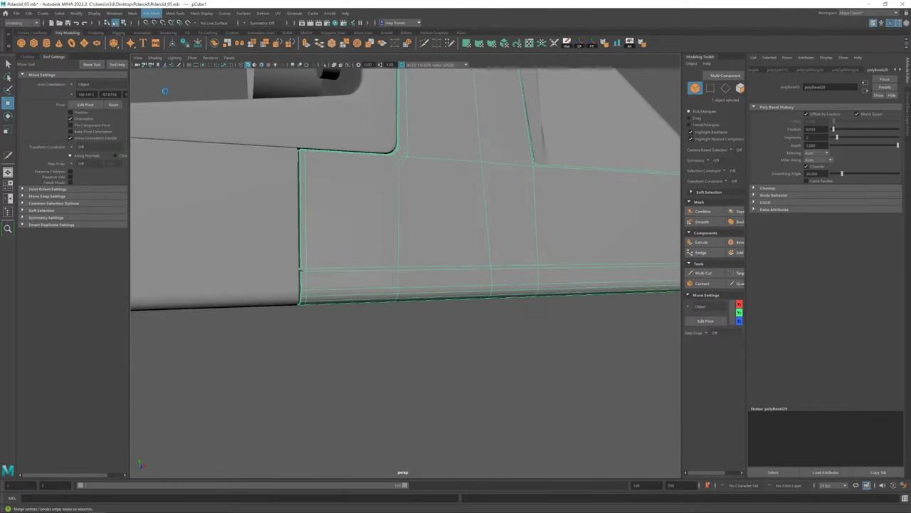
{"action": "key", "text": "t"}
{"action": "key", "text": "a"}
Isolate the camera body and select edges at its corner to add a vertical cut.
{"action": "left_click", "coordinate": [417, 278]}
{"action": "key", "text": "ctrl+1"}
{"action": "scroll", "coordinate": [350, 301], "scroll_direction": "up", "scroll_amount": 5}
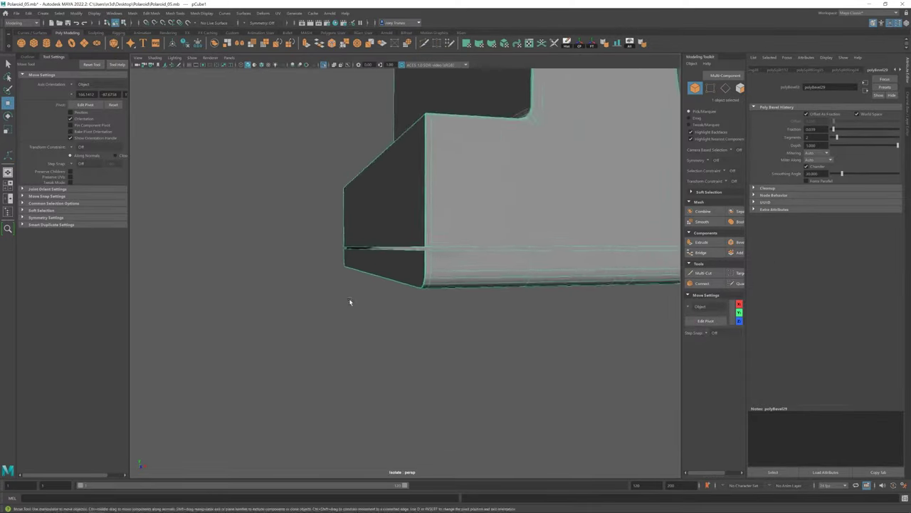
{"action": "scroll", "coordinate": [494, 315], "scroll_direction": "up", "scroll_amount": 3}
{"action": "mouse_move", "coordinate": [434, 295]}
{"action": "left_mouse_down", "text": "alt"}
{"action": "mouse_move", "coordinate": [342, 303]}
{"action": "mouse_move", "coordinate": [367, 198]}
{"action": "mouse_move", "coordinate": [662, 144]}
{"action": "mouse_move", "coordinate": [605, 279]}
{"action": "mouse_move", "coordinate": [499, 189]}
{"action": "mouse_move", "coordinate": [508, 322]}
{"action": "mouse_move", "coordinate": [417, 332]}
{"action": "mouse_move", "coordinate": [336, 278]}
{"action": "mouse_move", "coordinate": [362, 187]}
{"action": "left_mouse_up", "text": "alt"}
{"action": "key", "text": "w"}
{"action": "left_click", "coordinate": [338, 279]}
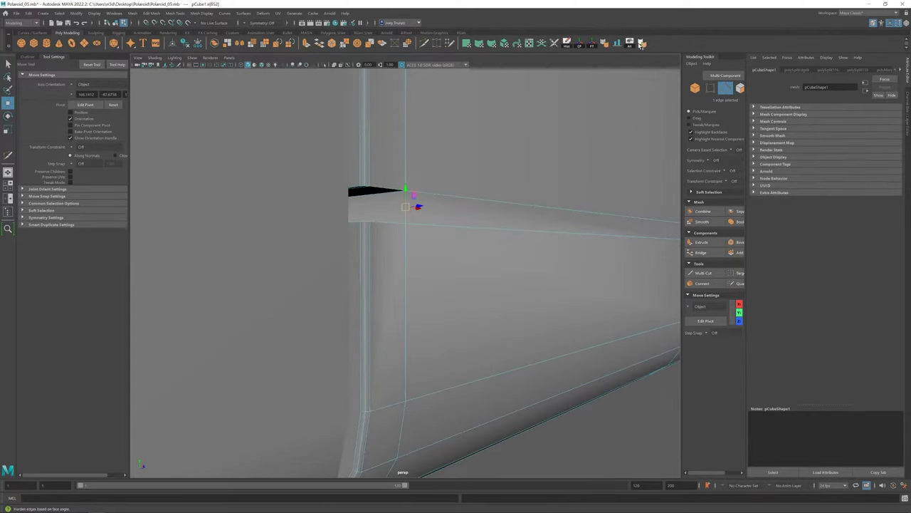
{"action": "mouse_move", "coordinate": [406, 207]}
{"action": "left_mouse_down", "text": "alt"}
{"action": "mouse_move", "coordinate": [547, 437]}
{"action": "mouse_move", "coordinate": [325, 245]}
{"action": "left_mouse_up", "text": "alt"}
{"action": "left_click", "coordinate": [388, 316]}
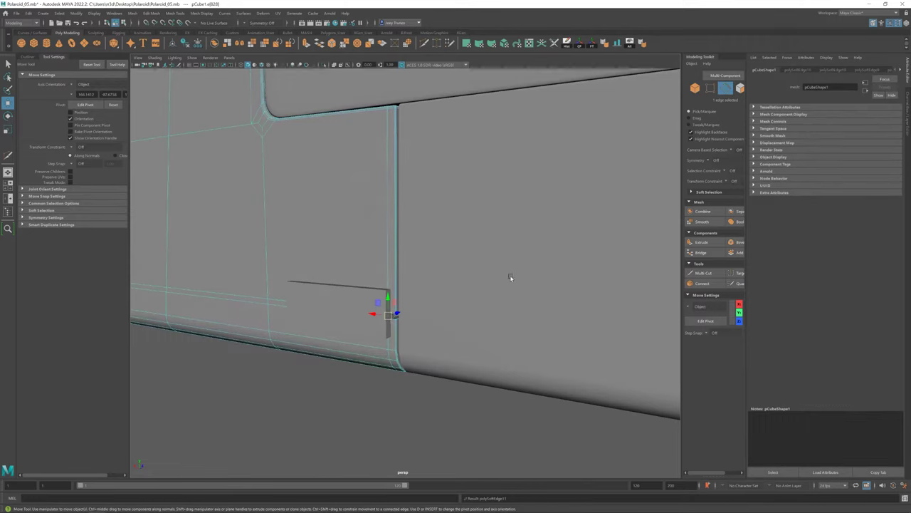
{"action": "key", "text": "ctrl+1"}
{"action": "scroll", "coordinate": [377, 331], "scroll_direction": "up", "scroll_amount": 5}
{"action": "left_click", "coordinate": [239, 265]}
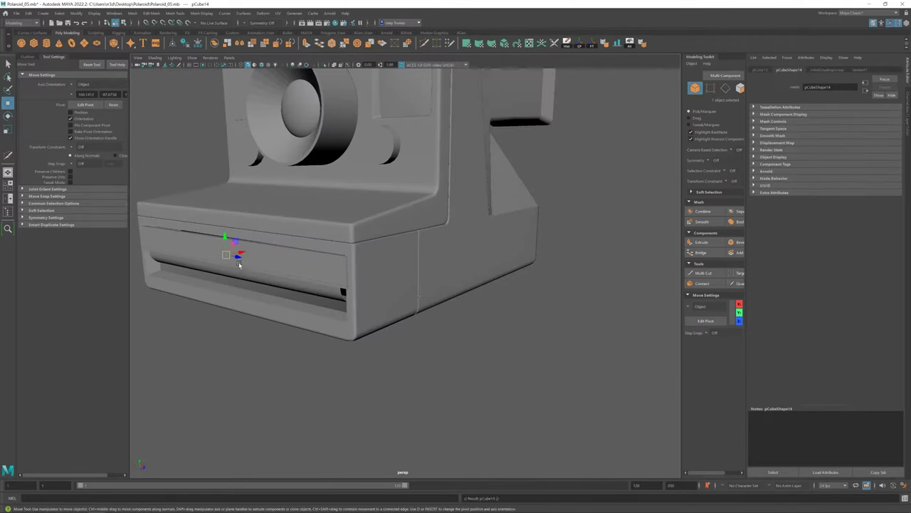
Select the lens barrel cylinder and a face inside its opening.
{"action": "left_click", "coordinate": [448, 316]}
{"action": "scroll", "coordinate": [406, 358], "scroll_direction": "down", "scroll_amount": 3}
{"action": "scroll", "coordinate": [352, 321], "scroll_direction": "down", "scroll_amount": 3}
{"action": "left_click", "coordinate": [399, 178]}
{"action": "key", "text": "f"}
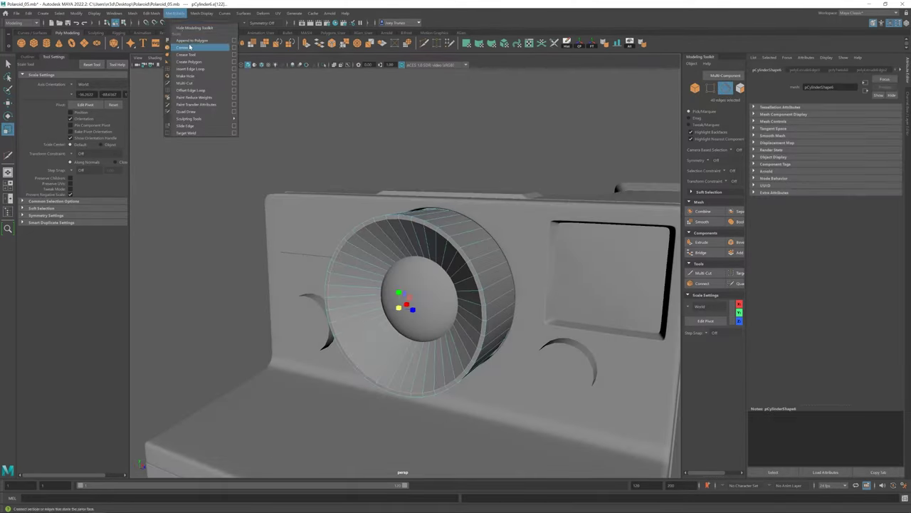
{"action": "key", "text": "r"}
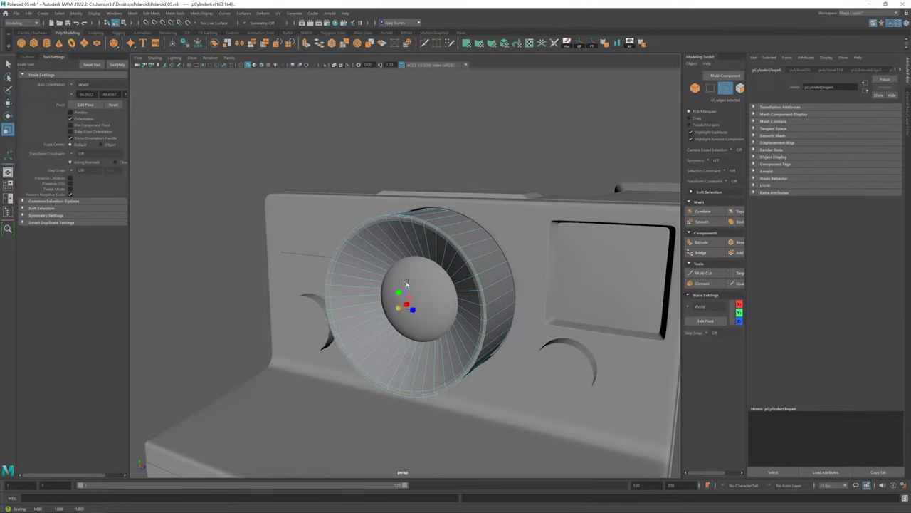
{"action": "left_click", "coordinate": [359, 231]}
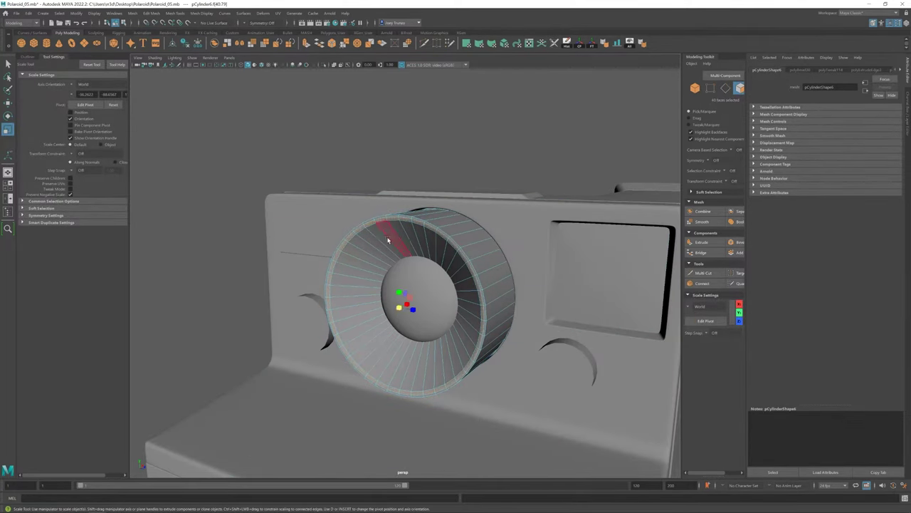
{"action": "mouse_move", "coordinate": [390, 324]}
{"action": "left_mouse_down", "text": "alt"}
{"action": "mouse_move", "coordinate": [254, 311]}
{"action": "mouse_move", "coordinate": [304, 314]}
{"action": "left_mouse_up", "text": "alt"}
{"action": "key", "text": "w"}
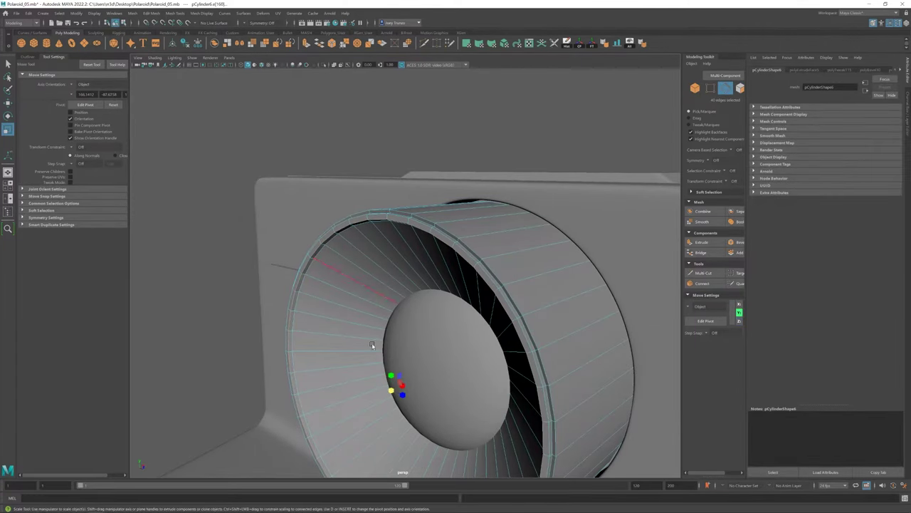
Extrude the lens barrel's inner rim edges and scale the extrusion.
{"action": "double_click", "coordinate": [317, 262]}
{"action": "left_click", "coordinate": [151, 13]}
{"action": "left_click", "coordinate": [168, 85]}
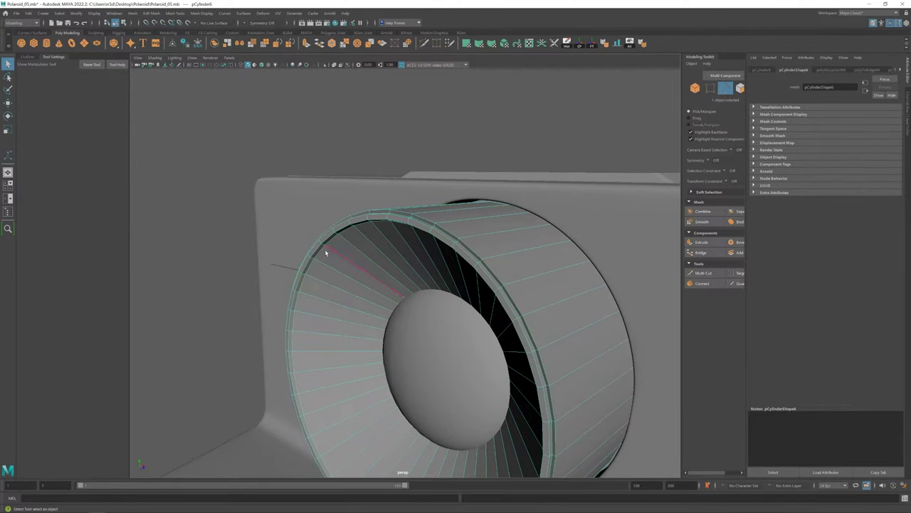
{"action": "key", "text": "r"}
{"action": "mouse_move", "coordinate": [469, 272]}
{"action": "left_mouse_down", "text": "alt"}
{"action": "mouse_move", "coordinate": [454, 299]}
{"action": "mouse_move", "coordinate": [489, 383]}
{"action": "mouse_move", "coordinate": [423, 331]}
{"action": "mouse_move", "coordinate": [458, 274]}
{"action": "mouse_move", "coordinate": [427, 264]}
{"action": "left_mouse_up", "text": "alt"}
Scale the lens sphere flat, then frame it and isolate it on its own.
{"action": "left_click", "coordinate": [458, 274]}
{"action": "key", "text": "w"}
{"action": "left_click", "coordinate": [424, 260]}
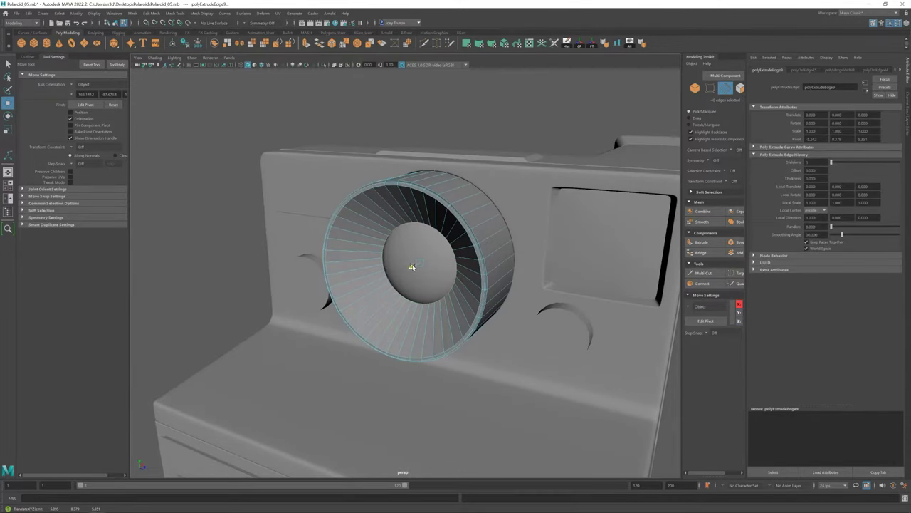
{"action": "key", "text": "F8"}
{"action": "left_click", "coordinate": [429, 261]}
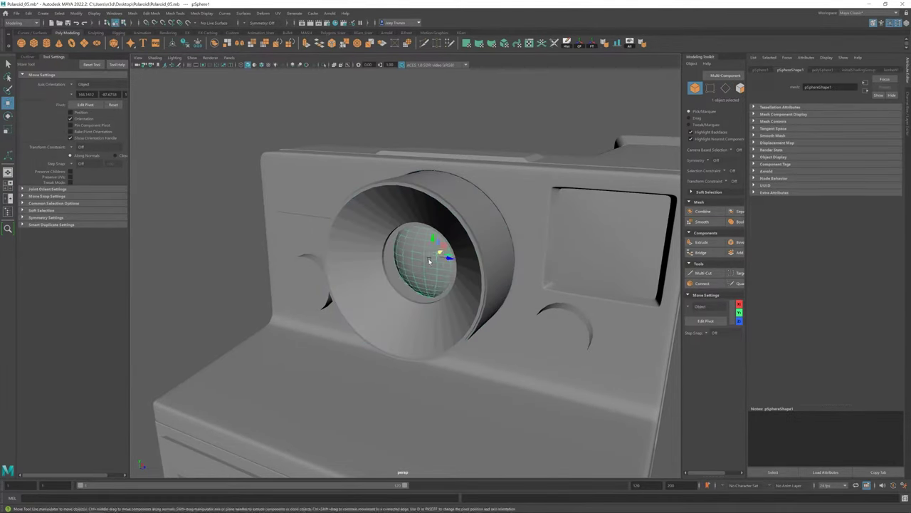
{"action": "key", "text": "r"}
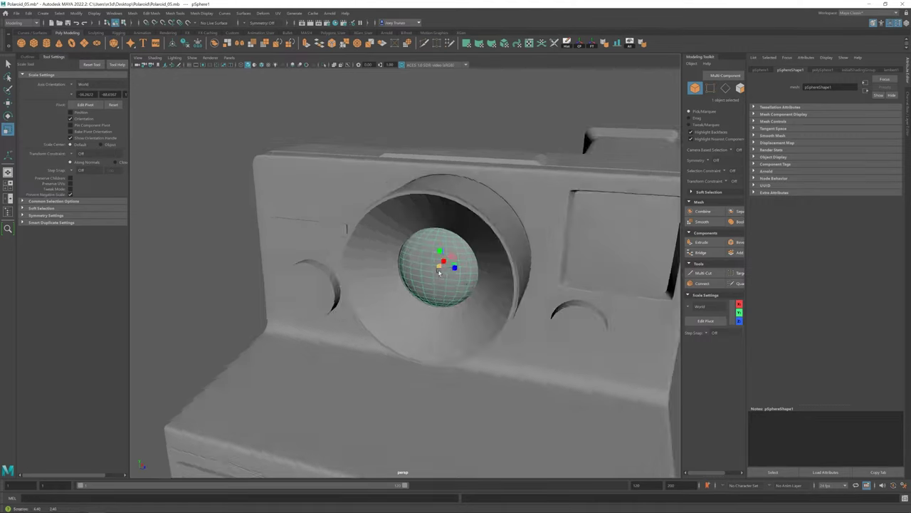
{"action": "left_click_drag", "start_coordinate": [429, 262], "coordinate": [418, 307], "text": "alt"}
{"action": "scroll", "coordinate": [418, 308], "scroll_direction": "down", "scroll_amount": 5}
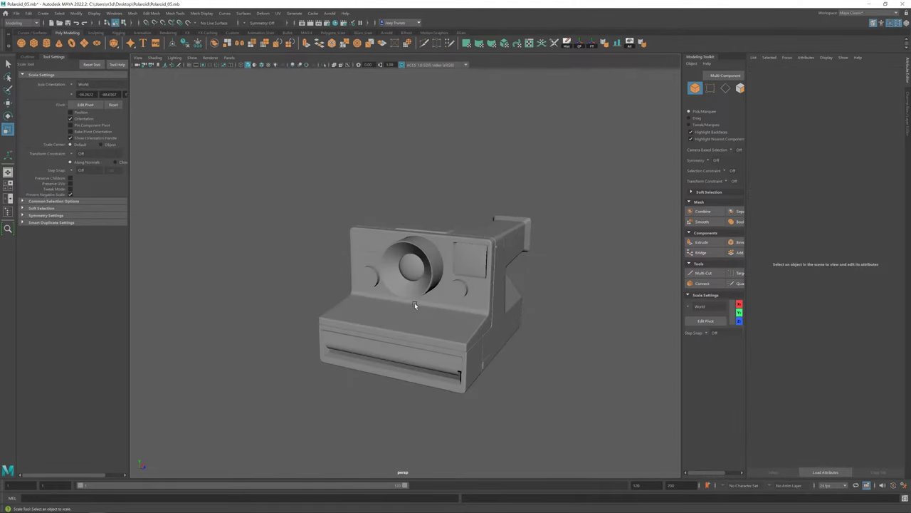
{"action": "left_click", "coordinate": [412, 265]}
{"action": "key", "text": "f"}
{"action": "key", "text": "ctrl+1"}
Marquee-select the sphere's right-half faces in the front view, then reframe the camera.
{"action": "left_click_drag", "start_coordinate": [436, 168], "coordinate": [384, 298]}
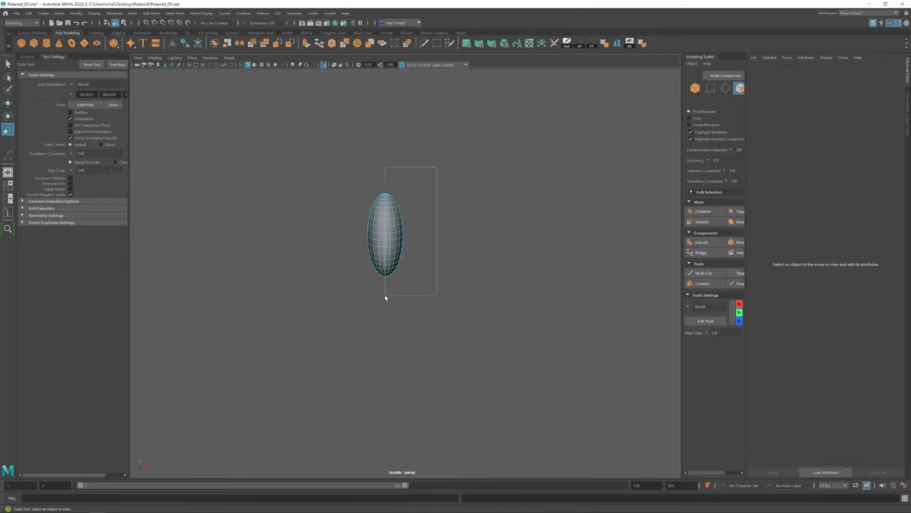
{"action": "key", "text": "space"}
{"action": "key", "text": "space"}
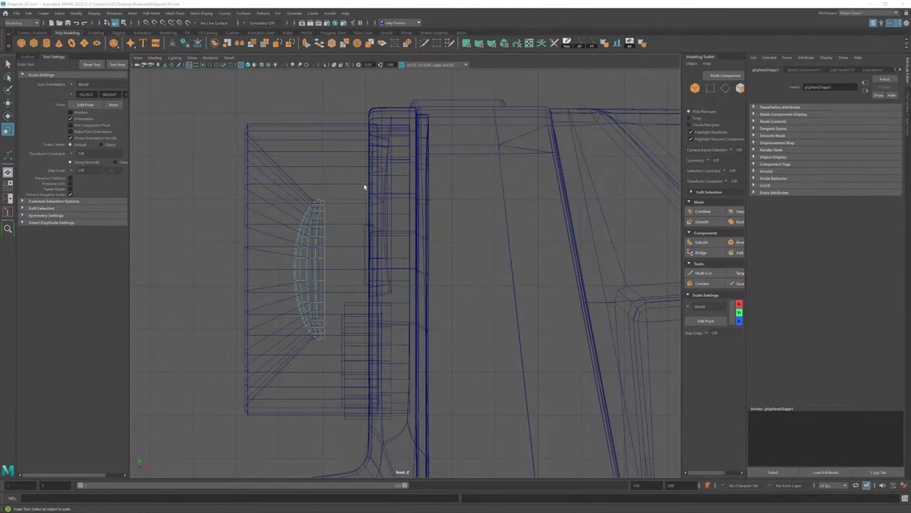
{"action": "key", "text": "space"}
{"action": "scroll", "coordinate": [510, 169], "scroll_direction": "down", "scroll_amount": 5}
{"action": "key", "text": "a"}
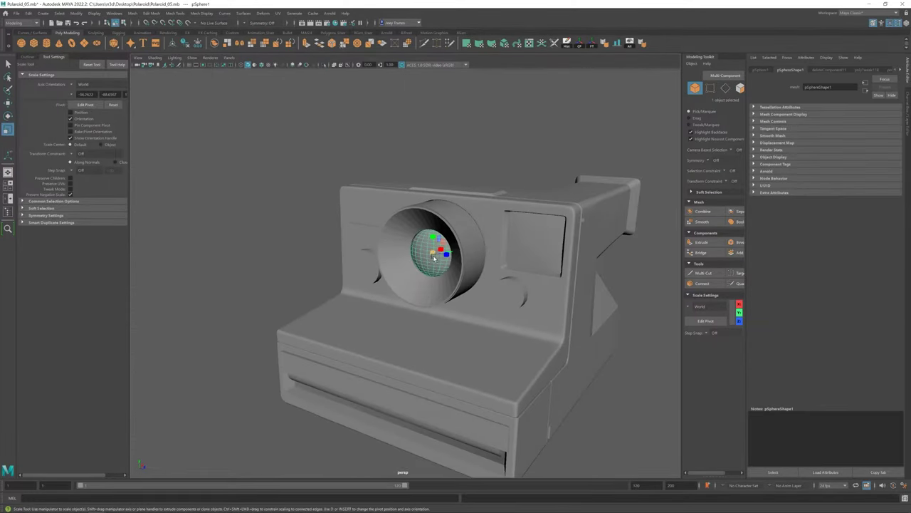
{"action": "key", "text": "w"}
{"action": "left_click_drag", "start_coordinate": [434, 258], "coordinate": [457, 273], "text": "alt"}
{"action": "scroll", "coordinate": [458, 273], "scroll_direction": "up", "scroll_amount": 5}
Select the edge loop around the lens barrel's inner rim.
{"action": "left_click_drag", "start_coordinate": [379, 217], "coordinate": [426, 266], "text": "alt"}
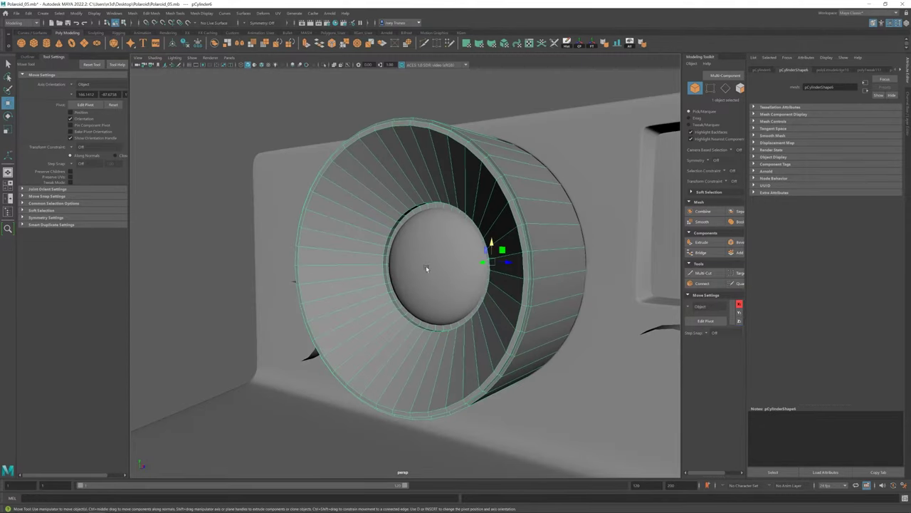
{"action": "key", "text": "F10"}
{"action": "double_click", "coordinate": [392, 214]}
{"action": "scroll", "coordinate": [401, 214], "scroll_direction": "up", "scroll_amount": 3}
{"action": "right_click_drag", "start_coordinate": [605, 171], "coordinate": [619, 163], "text": "shift"}
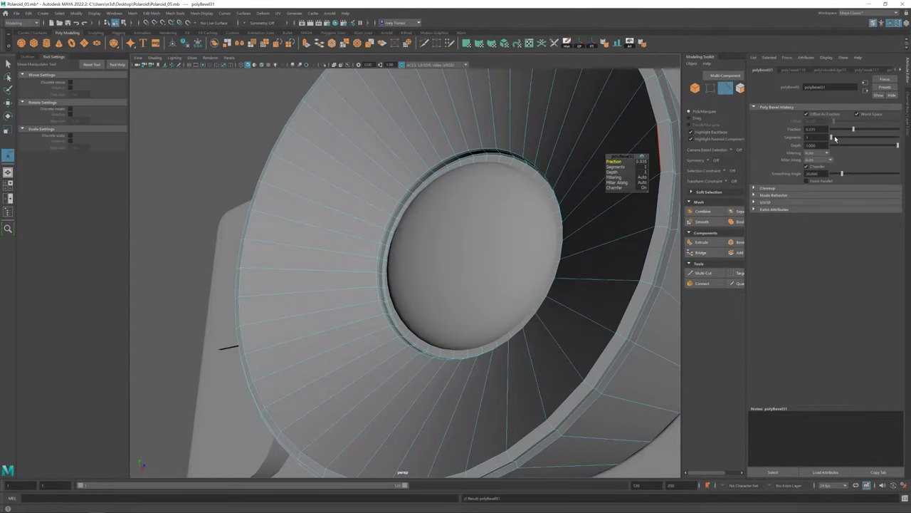
{"action": "scroll", "coordinate": [455, 256], "scroll_direction": "down", "scroll_amount": 5}
{"action": "left_click_drag", "start_coordinate": [455, 257], "coordinate": [399, 235], "text": "alt"}
{"action": "scroll", "coordinate": [421, 206], "scroll_direction": "up", "scroll_amount": 4}
Bevel the lens barrel's rim edge loop with Ctrl+B.
{"action": "key", "text": "F8"}
{"action": "key", "text": "w"}
{"action": "left_click", "coordinate": [451, 204]}
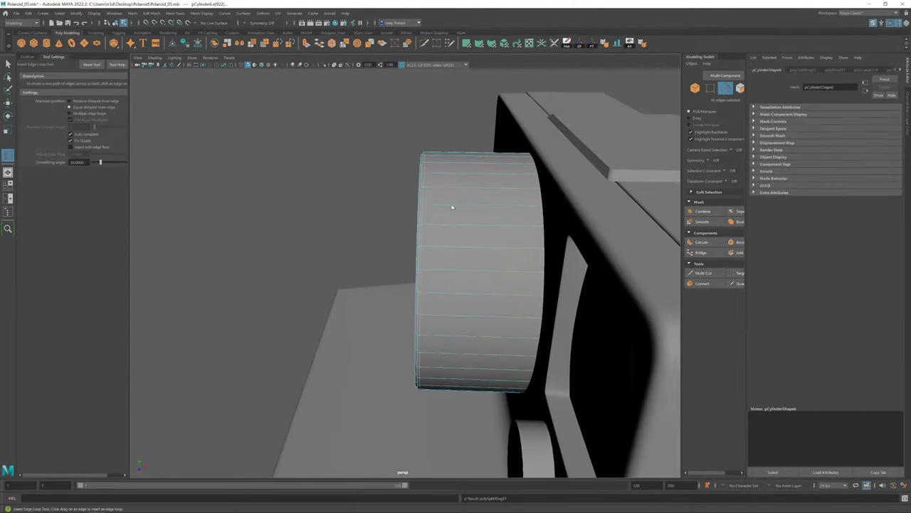
{"action": "scroll", "coordinate": [452, 203], "scroll_direction": "down", "scroll_amount": 5}
{"action": "left_click_drag", "start_coordinate": [452, 204], "coordinate": [484, 285], "text": "alt"}
{"action": "scroll", "coordinate": [484, 285], "scroll_direction": "up", "scroll_amount": 4}
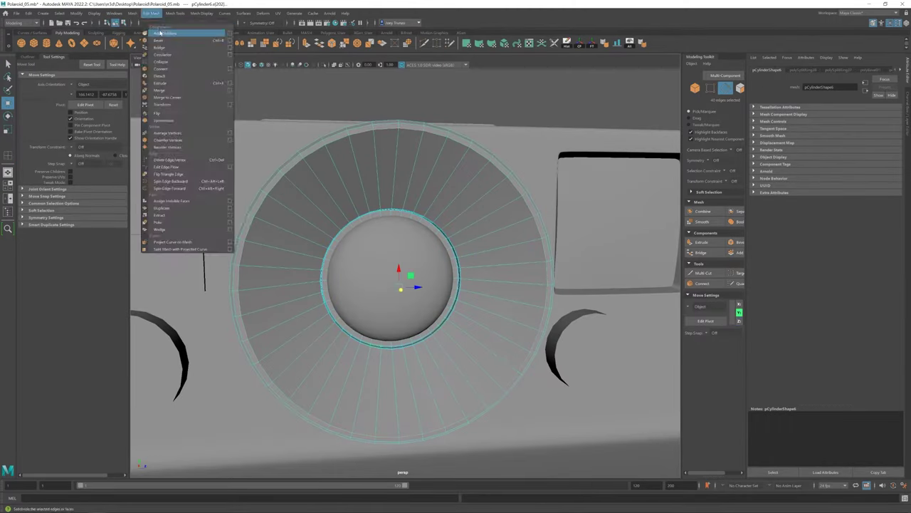
{"action": "key", "text": "F10"}
{"action": "key", "text": "t"}
{"action": "mouse_move", "coordinate": [499, 214]}
{"action": "left_mouse_down", "text": "alt"}
{"action": "mouse_move", "coordinate": [480, 261]}
{"action": "mouse_move", "coordinate": [427, 277]}
{"action": "left_mouse_up", "text": "alt"}
{"action": "key", "text": "ctrl+b"}
{"action": "key", "text": "ctrl+b"}
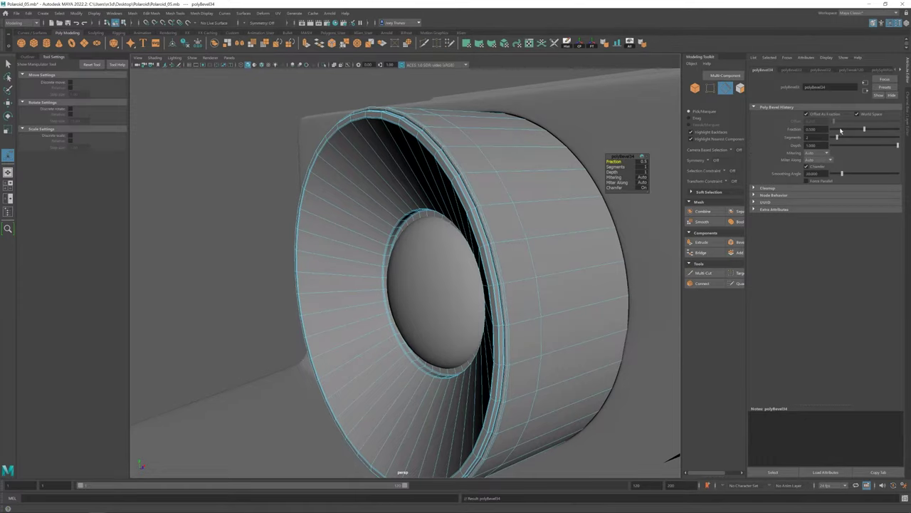
Deselect the bevelled barrel and pick another edge loop on its rim.
{"action": "key", "text": "q"}
{"action": "left_click", "coordinate": [346, 270]}
{"action": "left_click_drag", "start_coordinate": [346, 271], "coordinate": [401, 295], "text": "alt"}
{"action": "key", "text": "F10"}
{"action": "scroll", "coordinate": [401, 295], "scroll_direction": "up", "scroll_amount": 10}
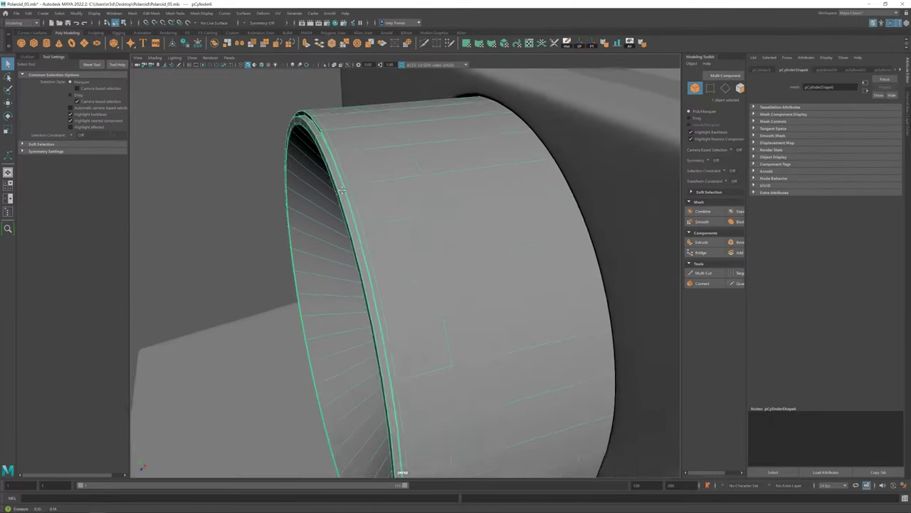
{"action": "double_click", "coordinate": [383, 155]}
{"action": "scroll", "coordinate": [384, 156], "scroll_direction": "down", "scroll_amount": 5}
{"action": "key", "text": "w"}
Bring the whole camera back into view and select the round side knob.
{"action": "left_click_drag", "start_coordinate": [352, 268], "coordinate": [397, 368], "text": "alt"}
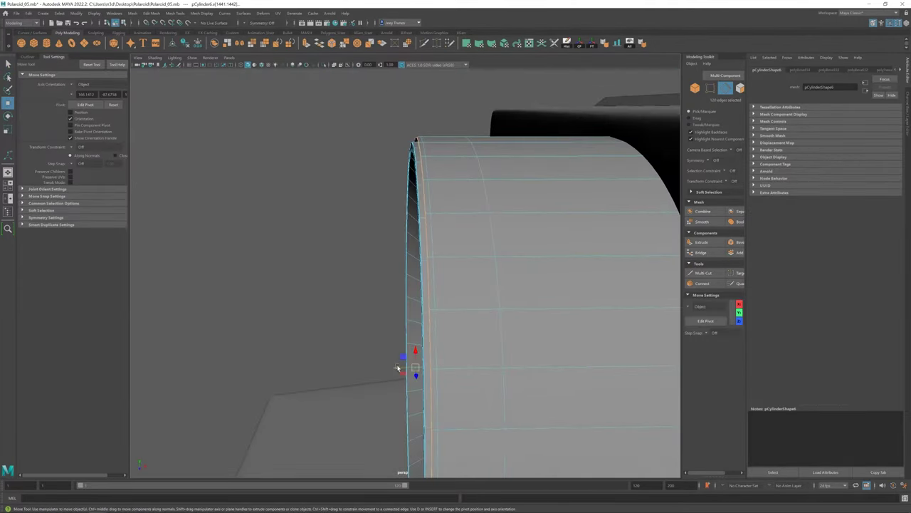
{"action": "scroll", "coordinate": [379, 141], "scroll_direction": "down", "scroll_amount": 5}
{"action": "scroll", "coordinate": [379, 141], "scroll_direction": "down", "scroll_amount": 3}
{"action": "left_click_drag", "start_coordinate": [379, 141], "coordinate": [418, 245], "text": "alt"}
{"action": "left_click", "coordinate": [418, 245]}
{"action": "left_click", "coordinate": [418, 245]}
{"action": "scroll", "coordinate": [418, 245], "scroll_direction": "up", "scroll_amount": 5}
{"action": "left_click_drag", "start_coordinate": [397, 275], "coordinate": [399, 266], "text": "alt"}
{"action": "scroll", "coordinate": [399, 266], "scroll_direction": "down", "scroll_amount": 5}
Check the side knob's construction history and shape attributes.
{"action": "key", "text": "e"}
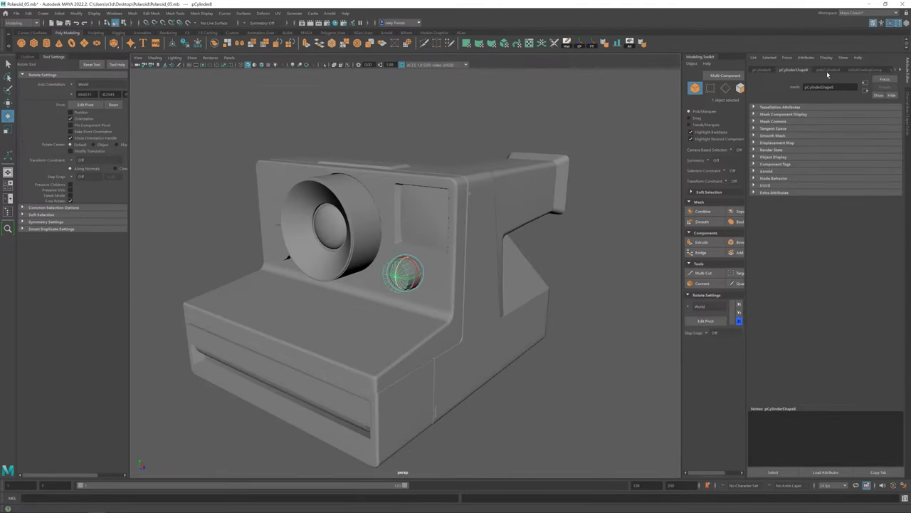
{"action": "left_click", "coordinate": [828, 70]}
{"action": "left_click", "coordinate": [794, 70]}
{"action": "key", "text": "f"}
{"action": "key", "text": "r"}
{"action": "scroll", "coordinate": [416, 295], "scroll_direction": "up", "scroll_amount": 3}
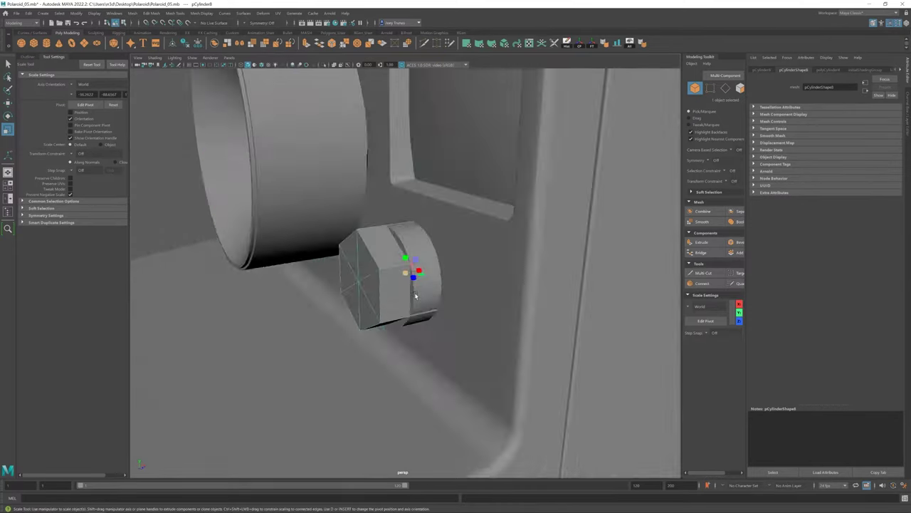
{"action": "left_click_drag", "start_coordinate": [416, 296], "coordinate": [393, 274], "text": "alt"}
{"action": "scroll", "coordinate": [392, 275], "scroll_direction": "down", "scroll_amount": 3}
{"action": "key", "text": "w"}
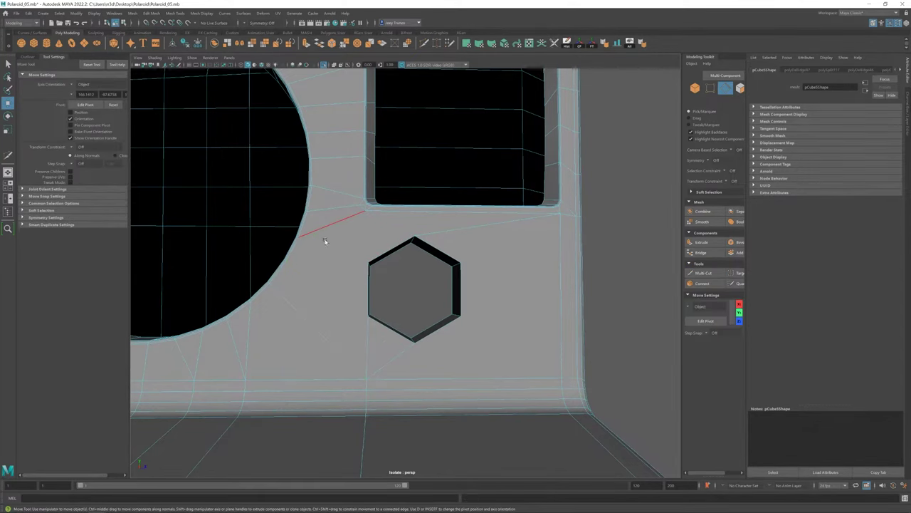
Pick the edge below the hexagon on the front plate, then clear the selection.
{"action": "left_click", "coordinate": [425, 43]}
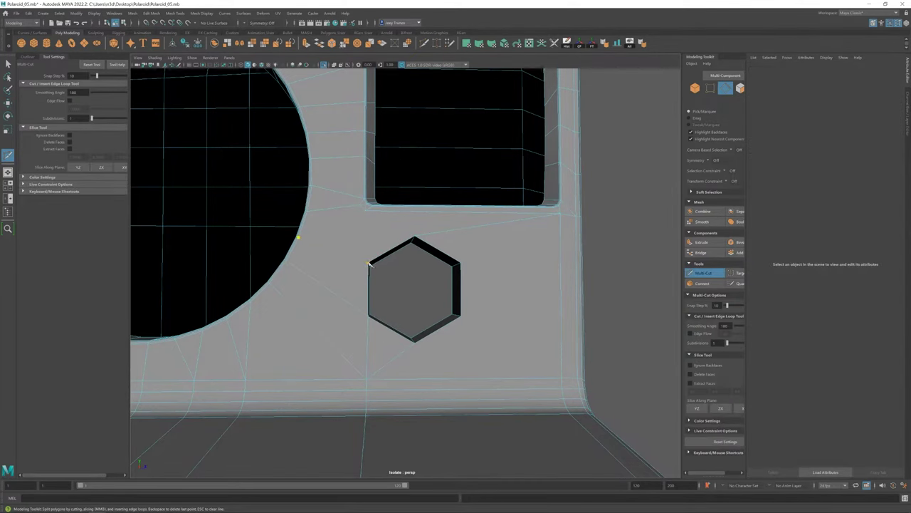
{"action": "key", "text": "q"}
{"action": "key", "text": "w"}
{"action": "left_click", "coordinate": [376, 343]}
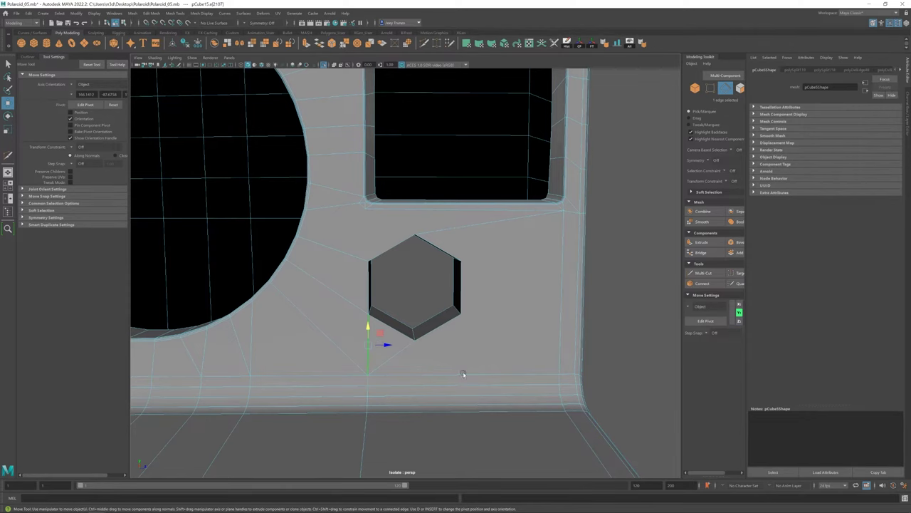
{"action": "scroll", "coordinate": [366, 315], "scroll_direction": "down", "scroll_amount": 5}
{"action": "scroll", "coordinate": [362, 265], "scroll_direction": "up", "scroll_amount": 6}
{"action": "left_click", "coordinate": [387, 207]}
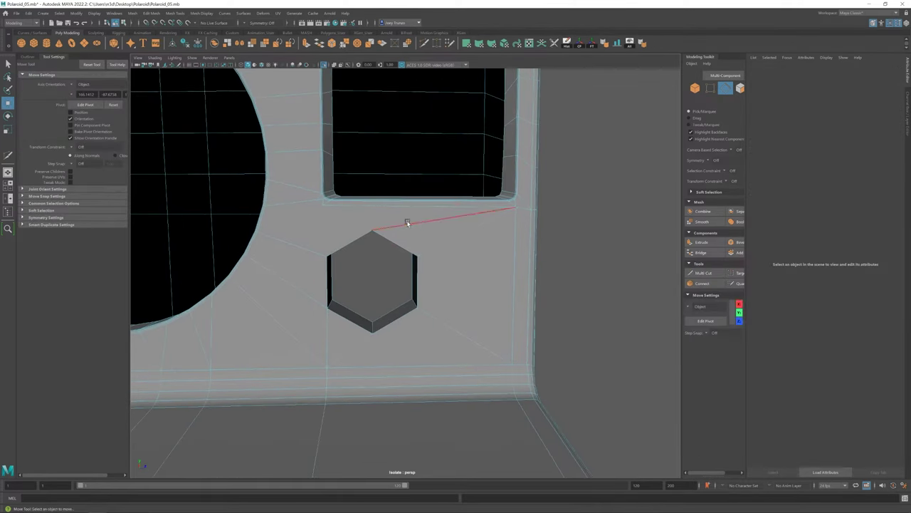
Delete the edge between the hexagon and the viewfinder window.
{"action": "key", "text": "r"}
{"action": "left_click", "coordinate": [387, 201]}
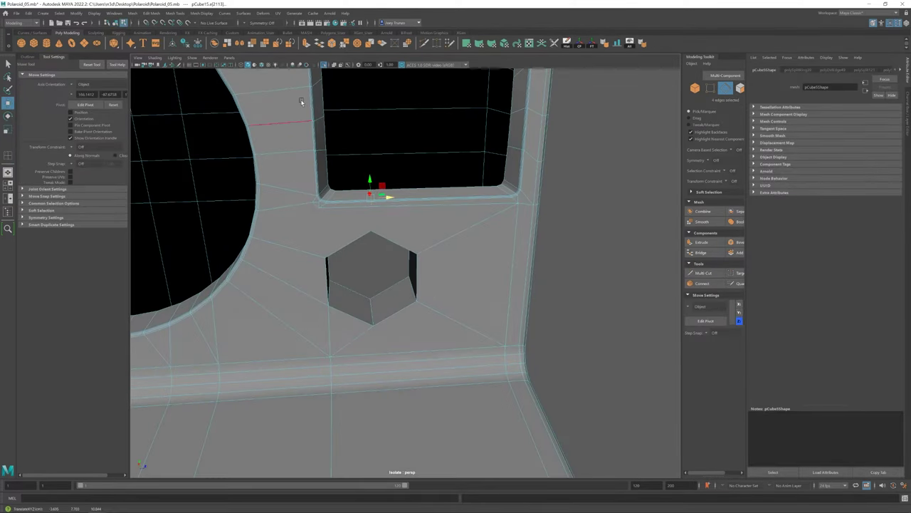
{"action": "left_click_drag", "start_coordinate": [301, 102], "coordinate": [319, 205], "text": "alt"}
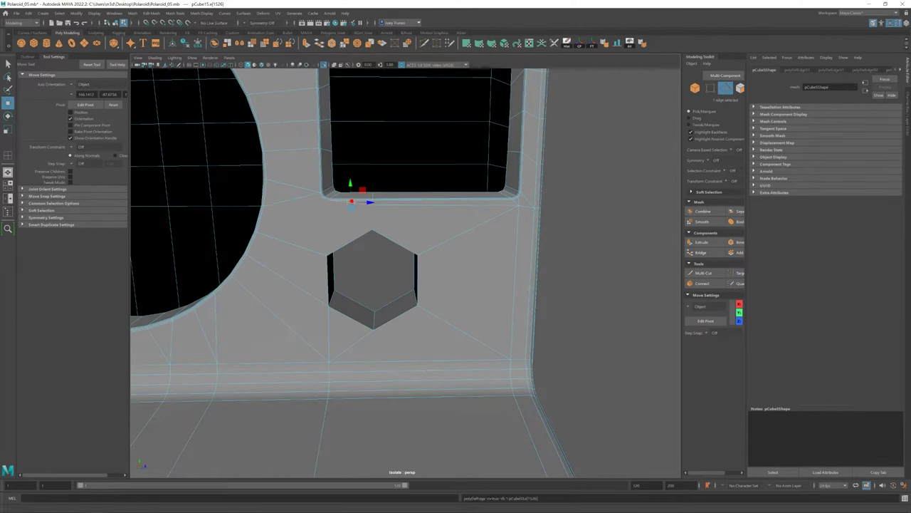
{"action": "left_click", "coordinate": [371, 215]}
{"action": "key", "text": "Delete"}
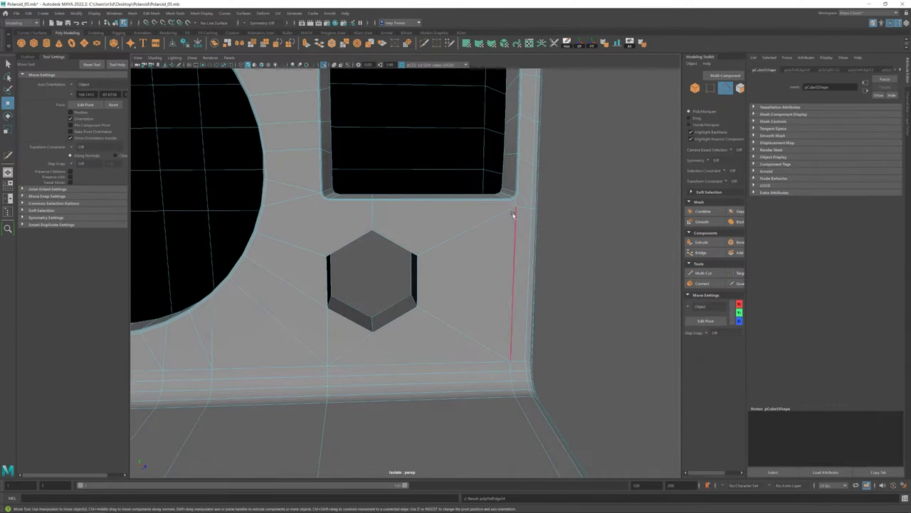
{"action": "left_click_drag", "start_coordinate": [522, 255], "coordinate": [481, 248], "text": "alt"}
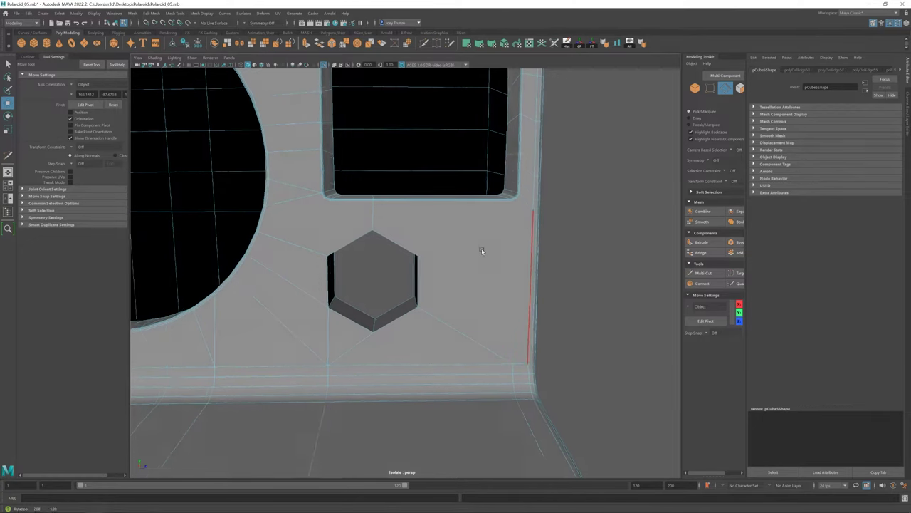
Start a Multi-Cut and place the first cut point near the hexagon's lower right corner.
{"action": "key", "text": "F9"}
{"action": "key", "text": "ctrl+shift+x"}
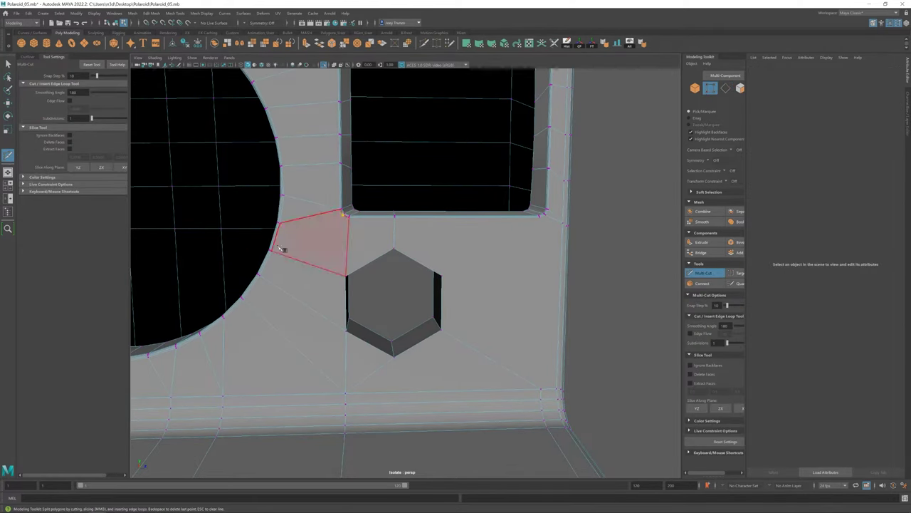
{"action": "mouse_move", "coordinate": [284, 253]}
{"action": "left_mouse_down", "text": "alt"}
{"action": "mouse_move", "coordinate": [451, 305]}
{"action": "mouse_move", "coordinate": [351, 268]}
{"action": "left_mouse_up", "text": "alt"}
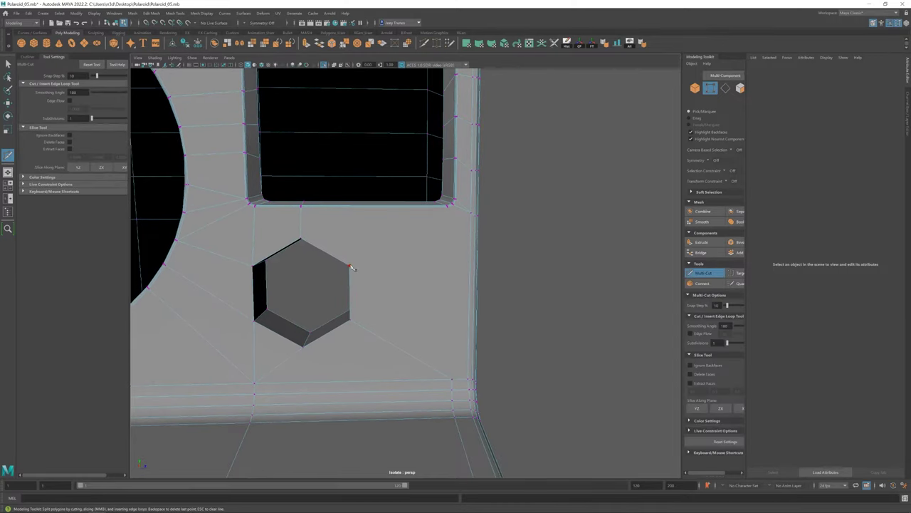
{"action": "left_click", "coordinate": [451, 379]}
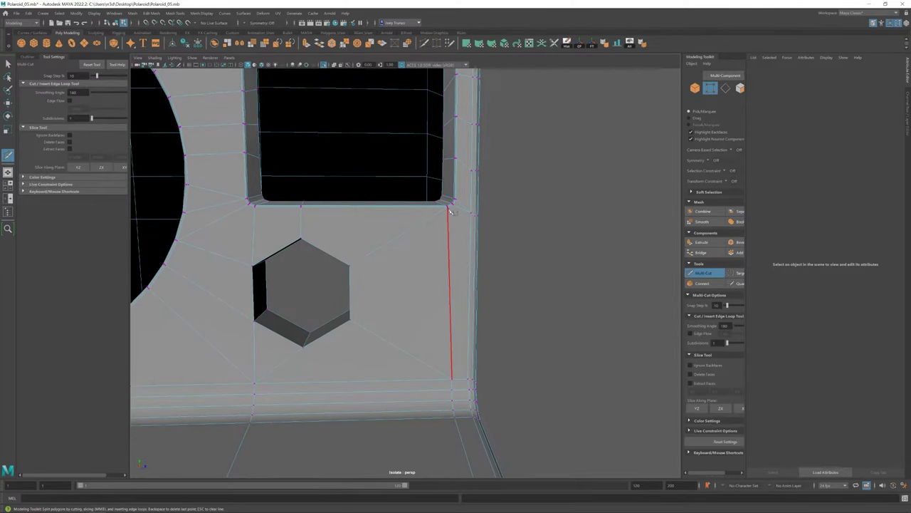
{"action": "left_click_drag", "start_coordinate": [339, 255], "coordinate": [377, 242], "text": "alt"}
Switch to component selection and view the panel mesh around the hexagon.
{"action": "right_click", "coordinate": [376, 240]}
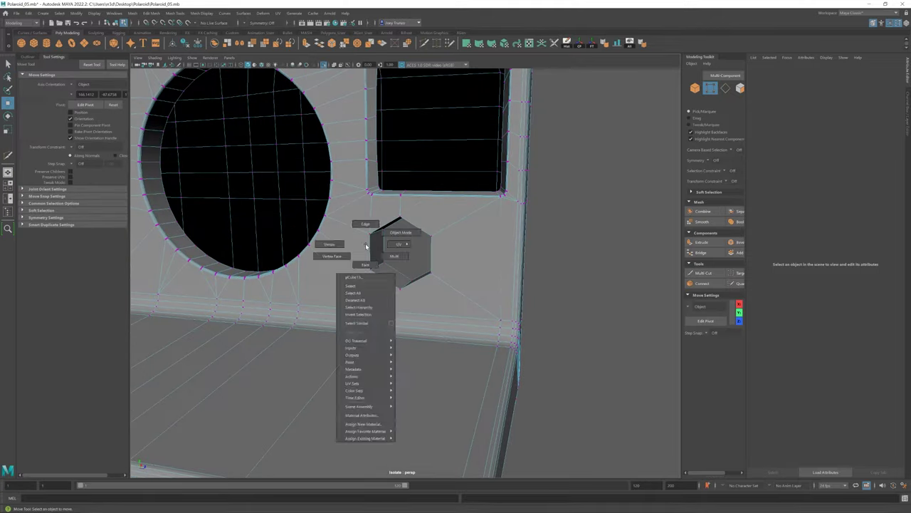
{"action": "key", "text": "w"}
{"action": "scroll", "coordinate": [287, 299], "scroll_direction": "down", "scroll_amount": 3}
{"action": "scroll", "coordinate": [384, 275], "scroll_direction": "down", "scroll_amount": 3}
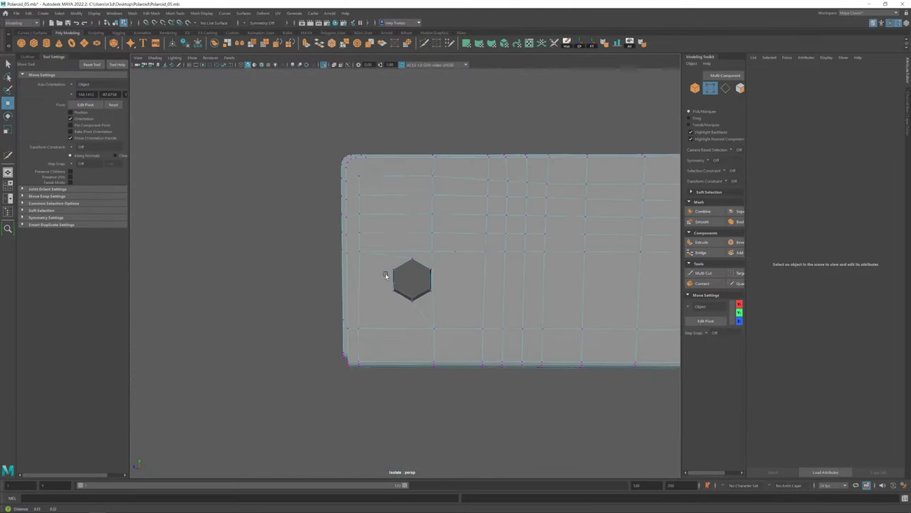
{"action": "right_click_drag", "start_coordinate": [384, 275], "coordinate": [472, 242], "text": "shift"}
{"action": "mouse_move", "coordinate": [472, 242]}
{"action": "left_mouse_down", "text": "alt"}
{"action": "mouse_move", "coordinate": [470, 273]}
{"action": "mouse_move", "coordinate": [431, 278]}
{"action": "left_mouse_up", "text": "alt"}
{"action": "key", "text": "w"}
{"action": "right_click", "coordinate": [431, 279]}
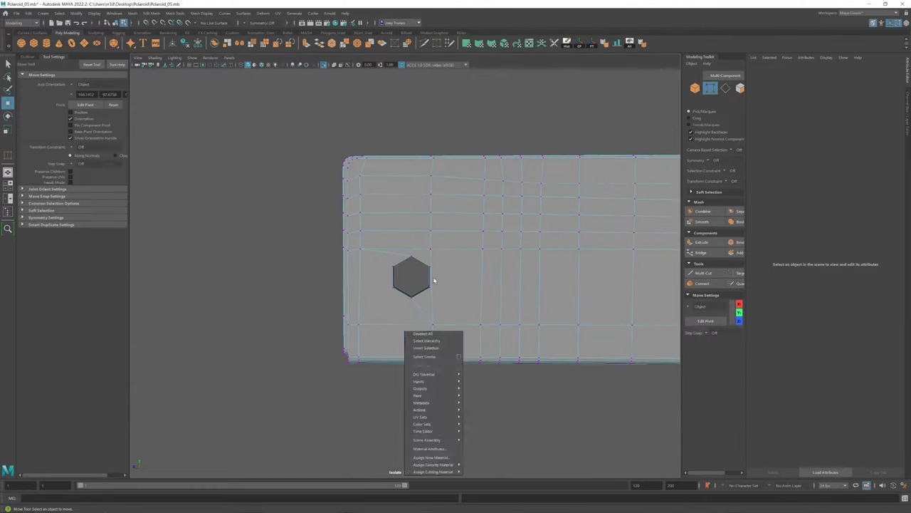
{"action": "scroll", "coordinate": [436, 246], "scroll_direction": "up", "scroll_amount": 2}
{"action": "key", "text": "ctrl+shift+x"}
{"action": "left_click_drag", "start_coordinate": [417, 242], "coordinate": [437, 304], "text": "alt"}
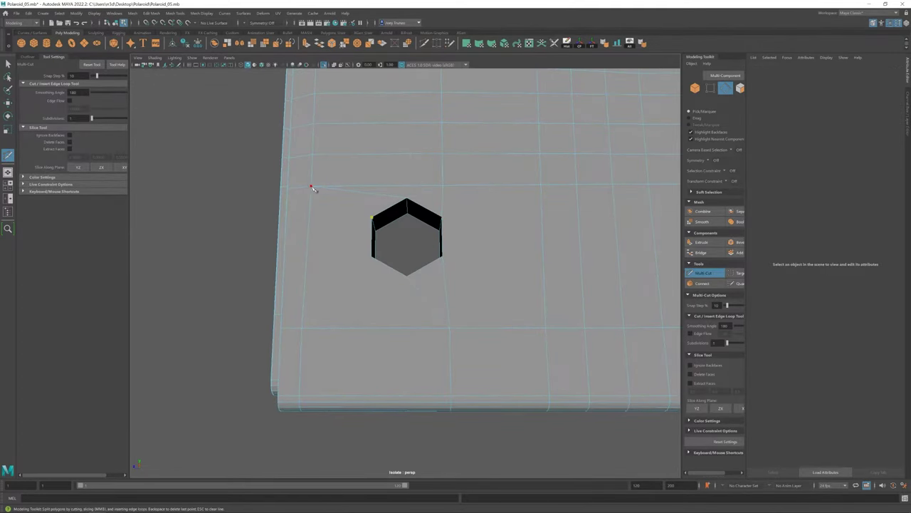
Select the hex prism's edge loops and bevel them with Ctrl+B.
{"action": "key", "text": "q"}
{"action": "mouse_move", "coordinate": [303, 329]}
{"action": "left_mouse_down", "text": "alt"}
{"action": "mouse_move", "coordinate": [433, 309]}
{"action": "mouse_move", "coordinate": [413, 250]}
{"action": "mouse_move", "coordinate": [393, 277]}
{"action": "left_mouse_up", "text": "alt"}
{"action": "key", "text": "w"}
{"action": "left_click", "coordinate": [413, 249]}
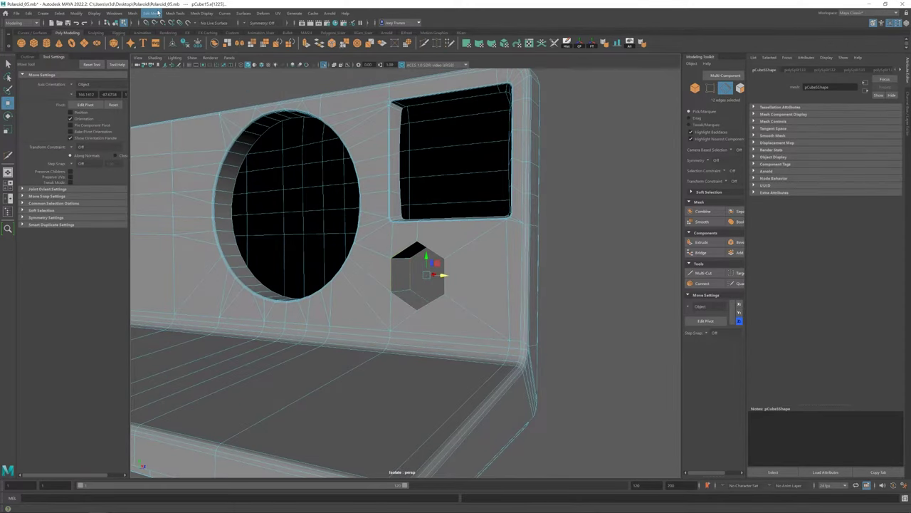
{"action": "key", "text": "ctrl+b"}
Scale the hex recess's inner faces to inset the screw head.
{"action": "mouse_move", "coordinate": [463, 213]}
{"action": "left_mouse_down", "text": "alt"}
{"action": "mouse_move", "coordinate": [413, 264]}
{"action": "mouse_move", "coordinate": [519, 285]}
{"action": "left_mouse_up", "text": "alt"}
{"action": "left_click", "coordinate": [422, 261]}
{"action": "key", "text": "r"}
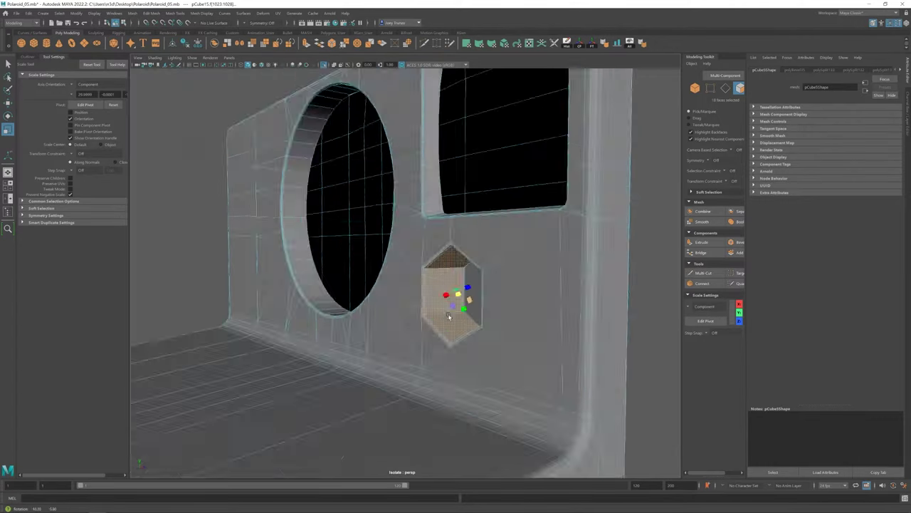
{"action": "scroll", "coordinate": [488, 318], "scroll_direction": "down", "scroll_amount": 5}
{"action": "mouse_move", "coordinate": [487, 318]}
{"action": "left_mouse_down", "text": "alt"}
{"action": "mouse_move", "coordinate": [549, 325]}
{"action": "mouse_move", "coordinate": [441, 292]}
{"action": "mouse_move", "coordinate": [512, 283]}
{"action": "left_mouse_up", "text": "alt"}
{"action": "scroll", "coordinate": [432, 287], "scroll_direction": "up", "scroll_amount": 5}
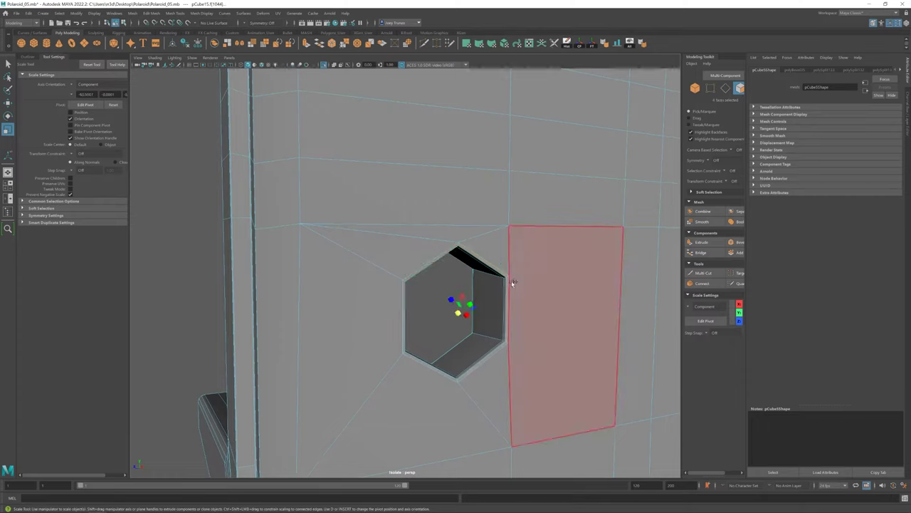
{"action": "mouse_move", "coordinate": [462, 305]}
{"action": "left_mouse_down", "text": "alt"}
{"action": "mouse_move", "coordinate": [542, 305]}
{"action": "mouse_move", "coordinate": [498, 285]}
{"action": "left_mouse_up", "text": "alt"}
Exit isolation, show smooth shading, and select the small cylinder.
{"action": "key", "text": "F8"}
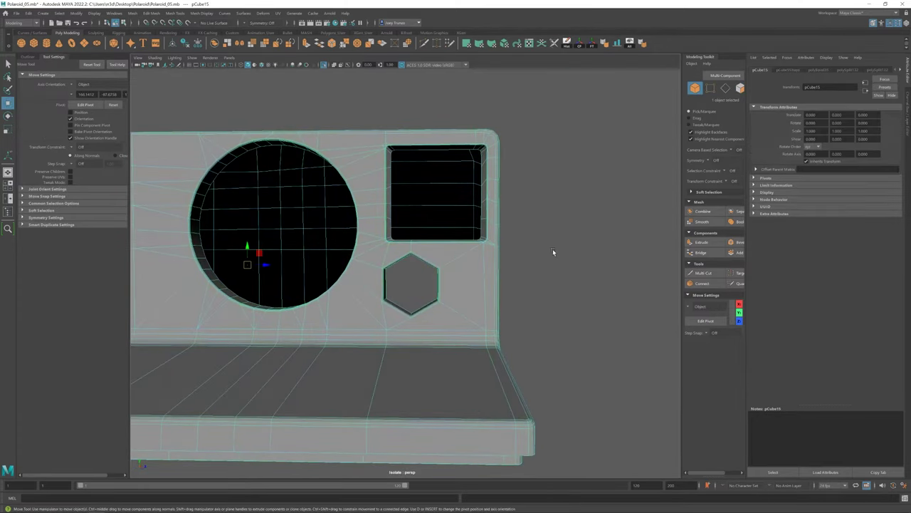
{"action": "left_click", "coordinate": [553, 249]}
{"action": "key", "text": "3"}
{"action": "left_click", "coordinate": [322, 64]}
{"action": "left_click", "coordinate": [406, 278]}
{"action": "key", "text": "ctrl+1"}
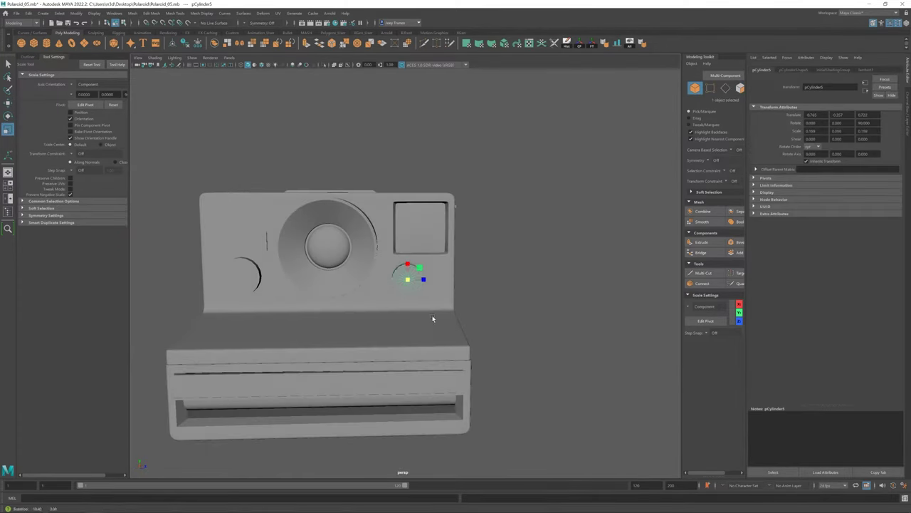
{"action": "key", "text": "r"}
{"action": "mouse_move", "coordinate": [514, 252]}
{"action": "left_mouse_down", "text": "alt"}
{"action": "mouse_move", "coordinate": [427, 271]}
{"action": "mouse_move", "coordinate": [407, 288]}
{"action": "left_mouse_up", "text": "alt"}
{"action": "key", "text": "ctrl+1"}
{"action": "left_click", "coordinate": [407, 288]}
{"action": "key", "text": "w"}
{"action": "key", "text": "ctrl+1"}
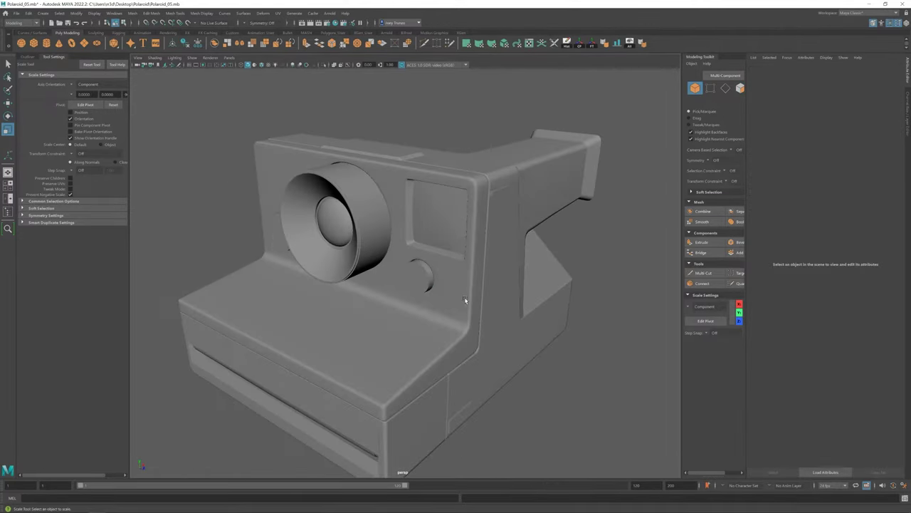
Select the camera body and zoom in on the front plate.
{"action": "left_click", "coordinate": [466, 301]}
{"action": "right_click_drag", "start_coordinate": [466, 301], "coordinate": [475, 271], "text": "alt"}
{"action": "left_click_drag", "start_coordinate": [474, 270], "coordinate": [420, 290], "text": "alt"}
{"action": "key", "text": "ctrl+1"}
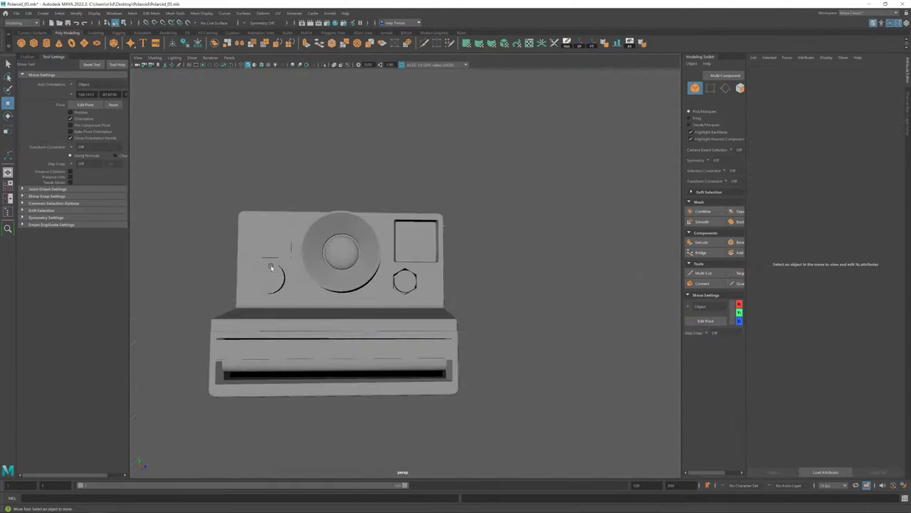
{"action": "mouse_move", "coordinate": [407, 240]}
{"action": "left_mouse_down", "text": "alt"}
{"action": "mouse_move", "coordinate": [480, 353]}
{"action": "mouse_move", "coordinate": [365, 304]}
{"action": "left_mouse_up", "text": "alt"}
{"action": "left_click", "coordinate": [365, 304]}
{"action": "right_click_drag", "start_coordinate": [366, 303], "coordinate": [427, 270], "text": "alt"}
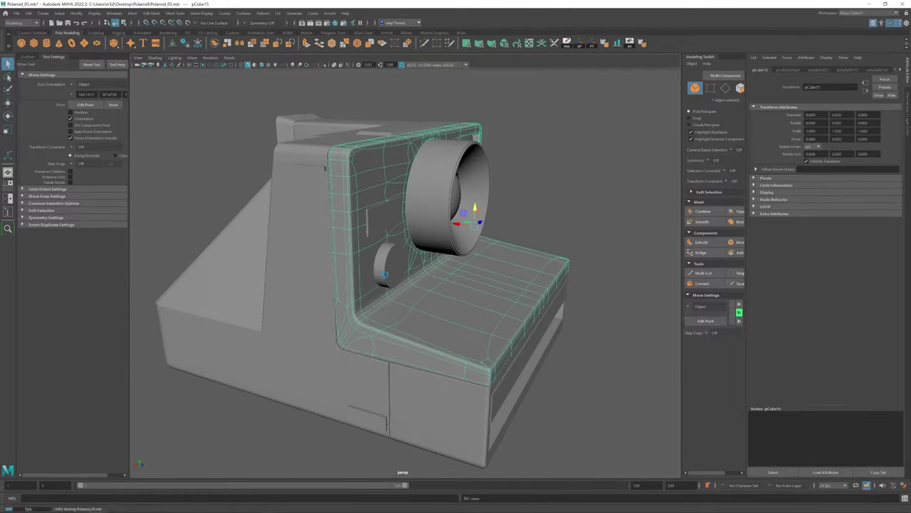
{"action": "left_click_drag", "start_coordinate": [427, 271], "coordinate": [499, 234], "text": "alt"}
Select the disc faces inside the small round hole.
{"action": "key", "text": "F11"}
{"action": "mouse_move", "coordinate": [576, 209]}
{"action": "right_mouse_down", "text": "alt"}
{"action": "mouse_move", "coordinate": [427, 255]}
{"action": "mouse_move", "coordinate": [455, 235]}
{"action": "mouse_move", "coordinate": [427, 299]}
{"action": "right_mouse_up", "text": "alt"}
{"action": "left_click", "coordinate": [428, 254]}
{"action": "mouse_move", "coordinate": [428, 299]}
{"action": "left_mouse_down", "text": "alt"}
{"action": "mouse_move", "coordinate": [503, 397]}
{"action": "mouse_move", "coordinate": [407, 238]}
{"action": "left_mouse_up", "text": "alt"}
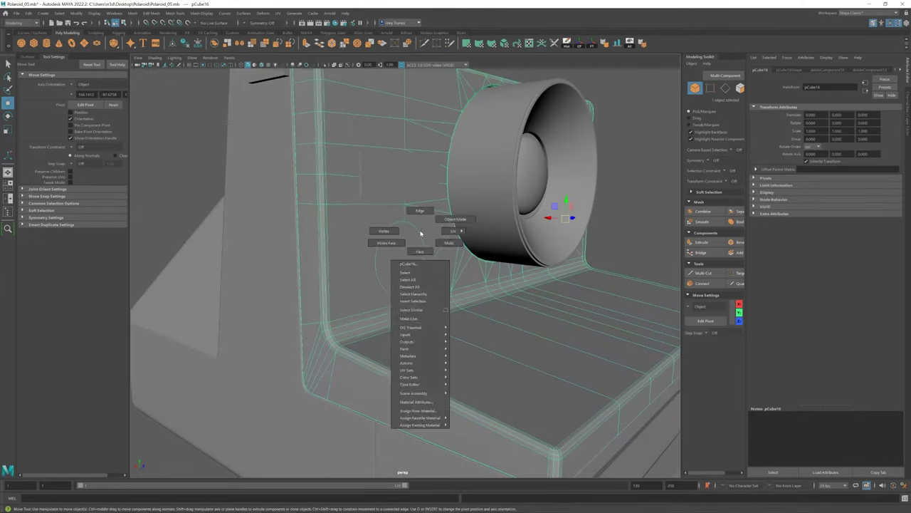
{"action": "right_click_drag", "start_coordinate": [406, 237], "coordinate": [430, 243]}
Extrude the hole's border edges inward to form a recessed wall.
{"action": "key", "text": "ctrl+e"}
{"action": "left_click_drag", "start_coordinate": [413, 256], "coordinate": [398, 254]}
{"action": "right_click_drag", "start_coordinate": [398, 254], "coordinate": [366, 258], "text": "alt"}
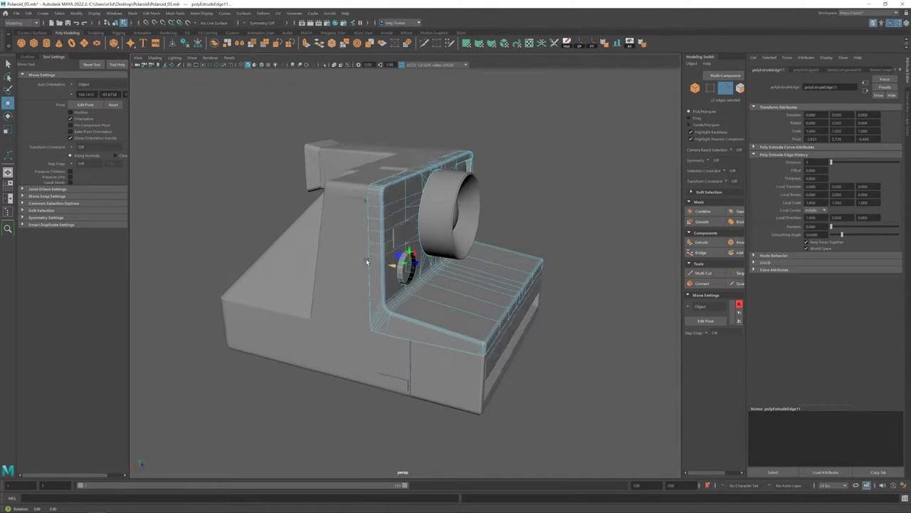
{"action": "left_click_drag", "start_coordinate": [366, 258], "coordinate": [410, 270], "text": "alt"}
{"action": "right_click_drag", "start_coordinate": [391, 259], "coordinate": [387, 255], "text": "alt"}
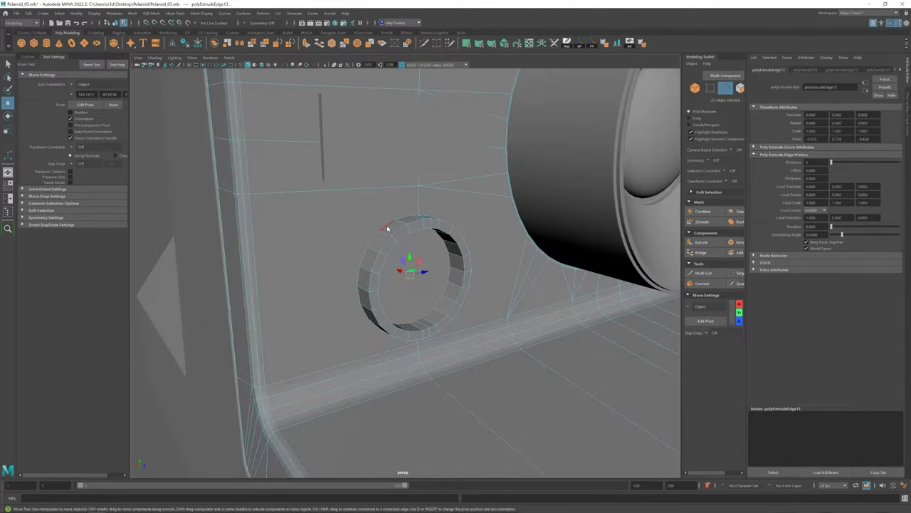
{"action": "left_click_drag", "start_coordinate": [387, 254], "coordinate": [366, 261], "text": "alt"}
{"action": "right_click_drag", "start_coordinate": [366, 260], "coordinate": [264, 244], "text": "shift"}
{"action": "left_click_drag", "start_coordinate": [264, 244], "coordinate": [423, 232], "text": "alt"}
Multi-Cut a new edge from the hole rim to the surrounding plate.
{"action": "key", "text": "w"}
{"action": "left_click", "coordinate": [424, 44]}
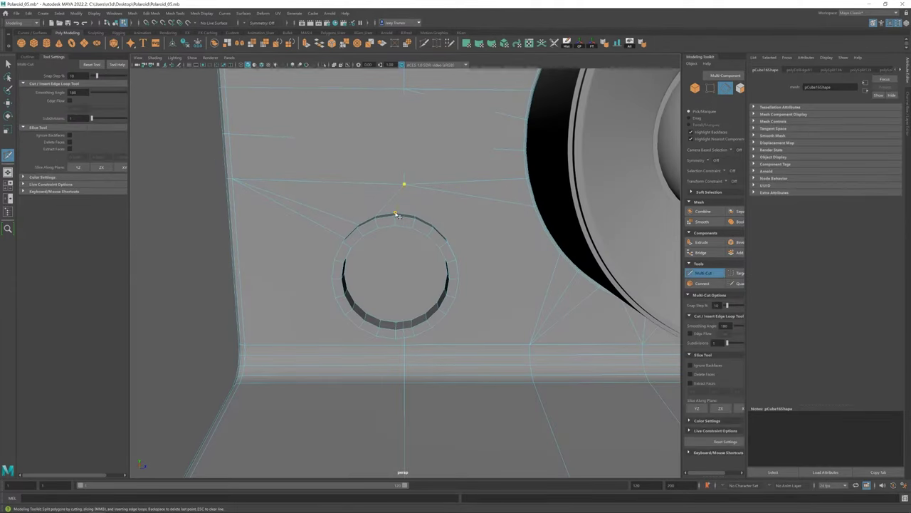
{"action": "left_click_drag", "start_coordinate": [464, 232], "coordinate": [536, 219], "text": "alt"}
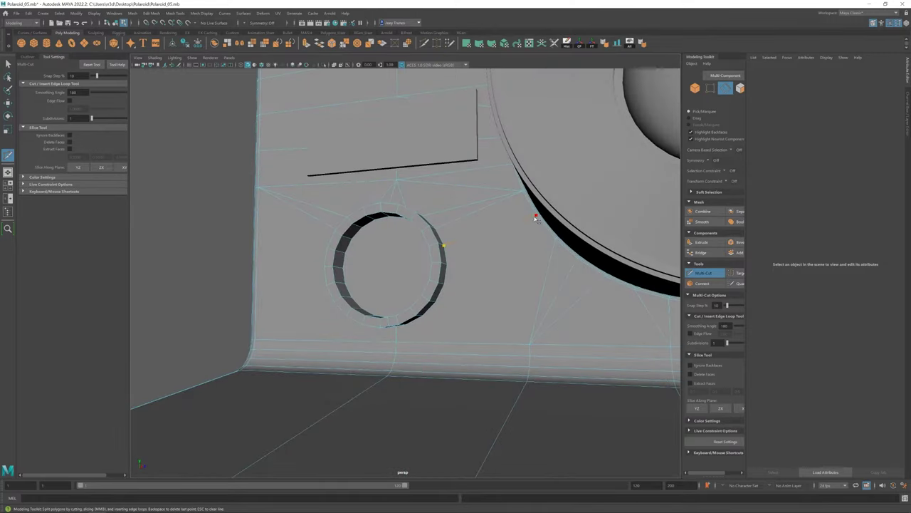
{"action": "key", "text": "w"}
{"action": "left_click_drag", "start_coordinate": [407, 315], "coordinate": [525, 380], "text": "alt"}
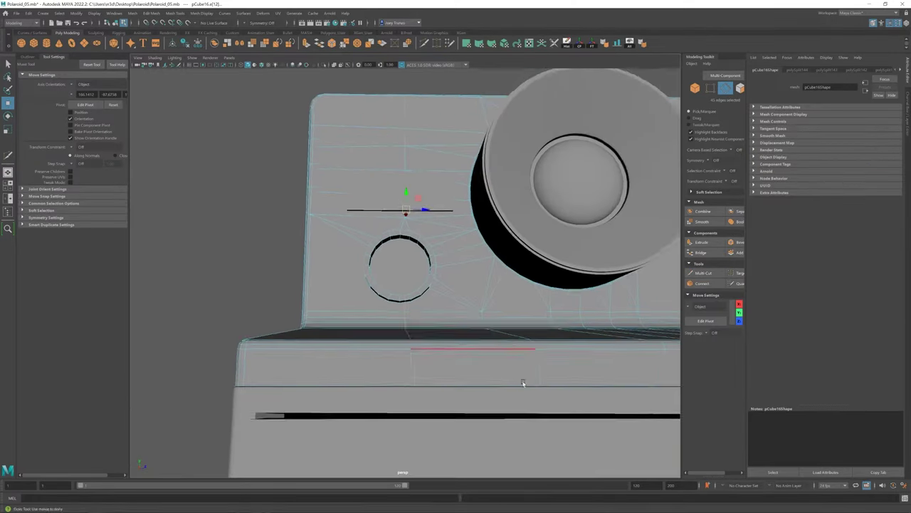
{"action": "scroll", "coordinate": [441, 299], "scroll_direction": "down", "scroll_amount": 5}
{"action": "scroll", "coordinate": [376, 301], "scroll_direction": "up", "scroll_amount": 5}
Finish cutting and select the edge loop around the hole.
{"action": "right_click_drag", "start_coordinate": [543, 401], "coordinate": [513, 378], "text": "shift"}
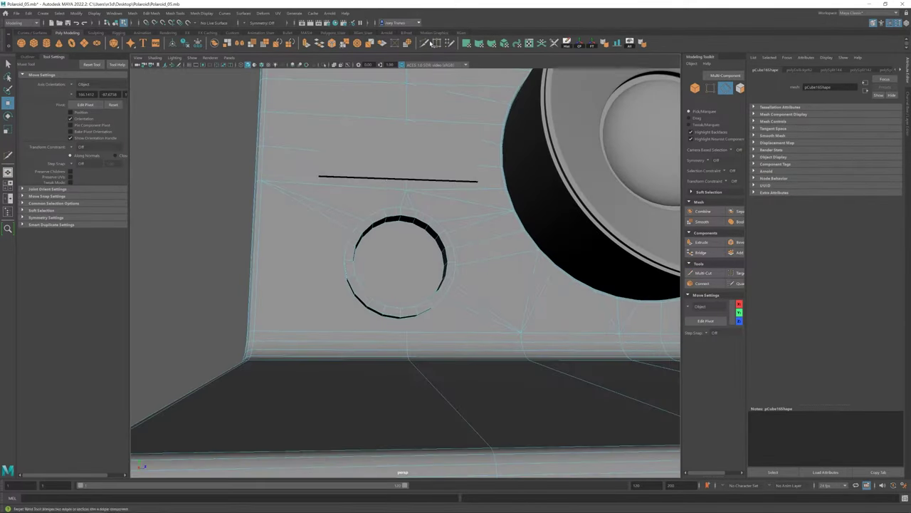
{"action": "left_click_drag", "start_coordinate": [416, 350], "coordinate": [402, 361], "text": "alt"}
{"action": "left_click_drag", "start_coordinate": [577, 364], "coordinate": [407, 362], "text": "alt"}
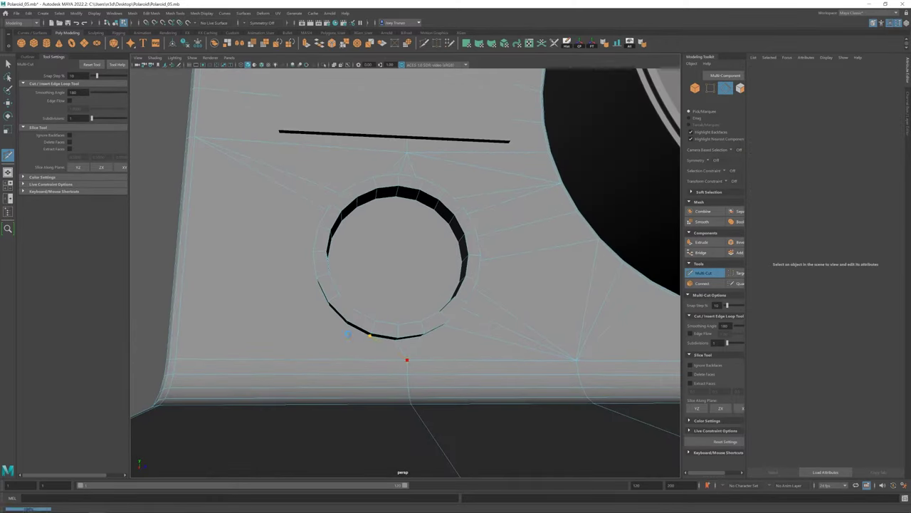
{"action": "left_click_drag", "start_coordinate": [330, 307], "coordinate": [398, 285], "text": "alt"}
{"action": "scroll", "coordinate": [399, 285], "scroll_direction": "down", "scroll_amount": 5}
{"action": "scroll", "coordinate": [425, 266], "scroll_direction": "up", "scroll_amount": 5}
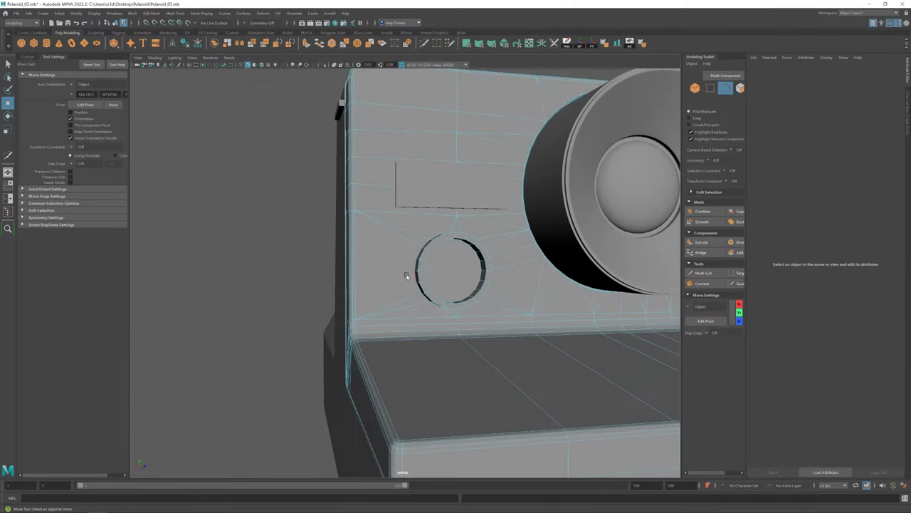
{"action": "key", "text": "q"}
{"action": "left_click_drag", "start_coordinate": [336, 323], "coordinate": [418, 256], "text": "alt"}
{"action": "right_click_drag", "start_coordinate": [419, 256], "coordinate": [430, 199]}
{"action": "double_click", "coordinate": [435, 284]}
Clear the edge selection and select the camera body from a front view.
{"action": "key", "text": "w"}
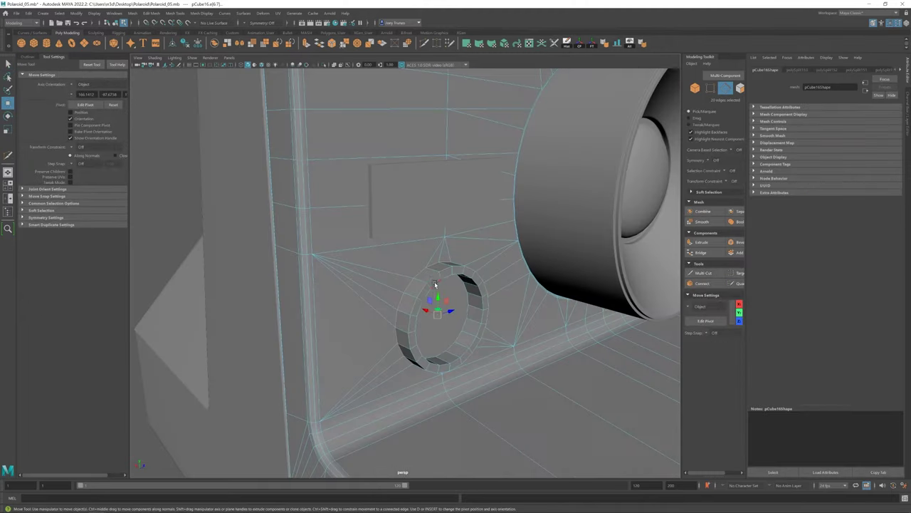
{"action": "key", "text": "q"}
{"action": "scroll", "coordinate": [421, 317], "scroll_direction": "down", "scroll_amount": 6}
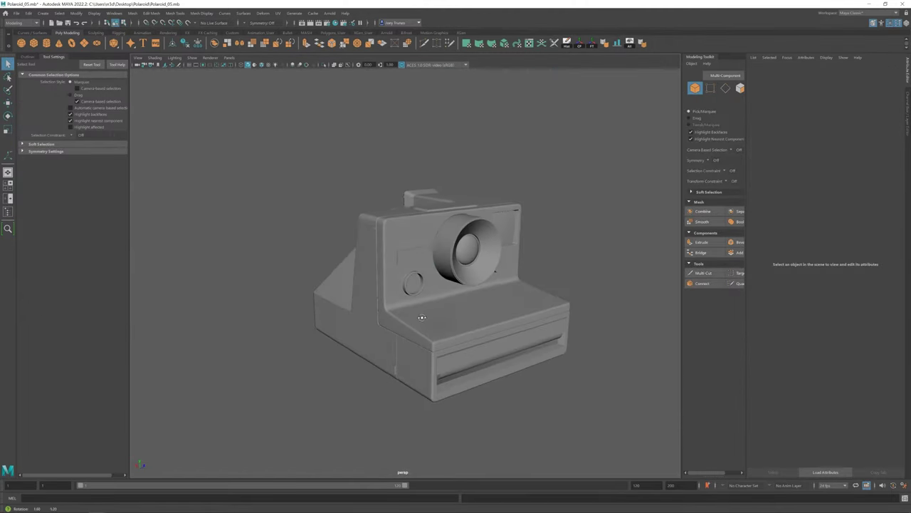
{"action": "left_click_drag", "start_coordinate": [413, 352], "coordinate": [370, 321], "text": "alt"}
{"action": "scroll", "coordinate": [323, 299], "scroll_direction": "down", "scroll_amount": 3}
{"action": "left_click_drag", "start_coordinate": [324, 299], "coordinate": [433, 349], "text": "alt"}
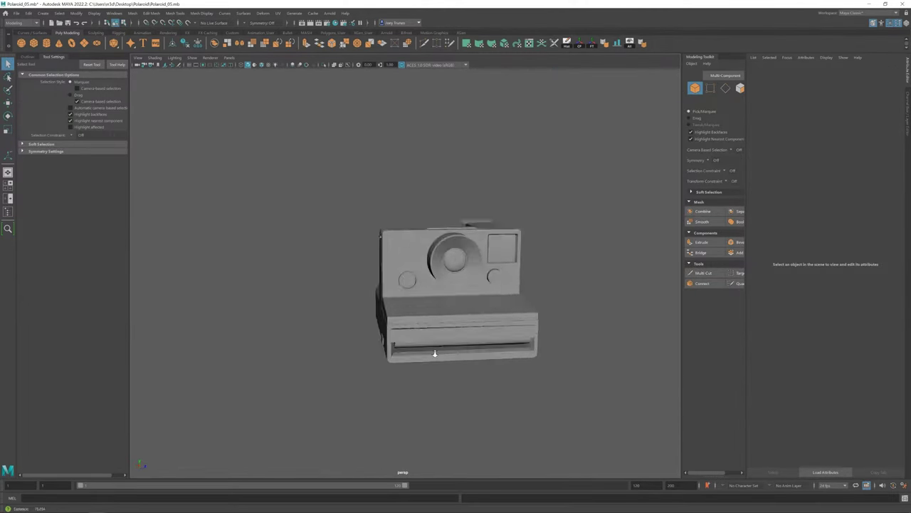
{"action": "left_click", "coordinate": [433, 349]}
{"action": "scroll", "coordinate": [387, 257], "scroll_direction": "up", "scroll_amount": 10}
{"action": "scroll", "coordinate": [387, 256], "scroll_direction": "up", "scroll_amount": 3}
Select the ring faces around the recessed hole and scale them to shape its rim.
{"action": "key", "text": "F11"}
{"action": "left_click", "coordinate": [393, 289]}
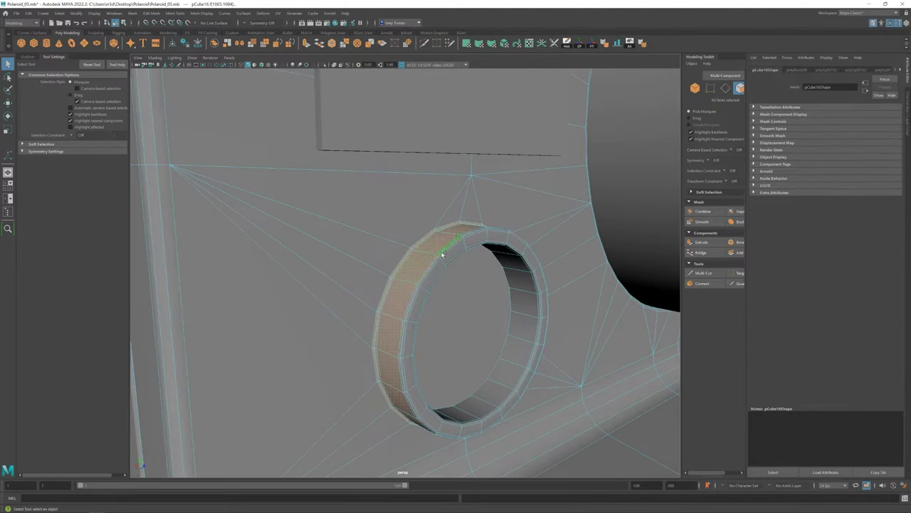
{"action": "scroll", "coordinate": [469, 250], "scroll_direction": "down", "scroll_amount": 3}
{"action": "key", "text": "r"}
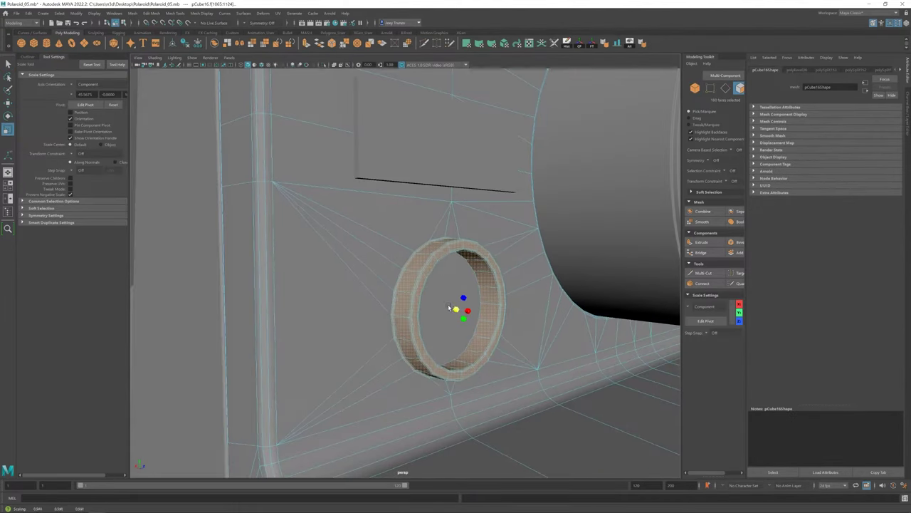
{"action": "mouse_move", "coordinate": [451, 309]}
{"action": "left_mouse_down", "text": "alt"}
{"action": "mouse_move", "coordinate": [420, 322]}
{"action": "mouse_move", "coordinate": [181, 209]}
{"action": "left_mouse_up", "text": "alt"}
{"action": "key", "text": "F8"}
{"action": "key", "text": "w"}
Select the small round button from a three-quarter view of the camera.
{"action": "scroll", "coordinate": [427, 270], "scroll_direction": "up", "scroll_amount": 5}
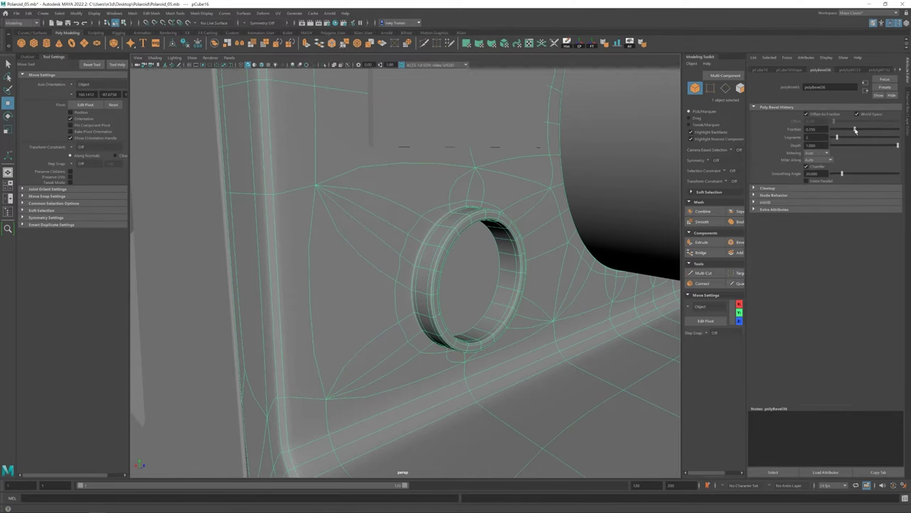
{"action": "scroll", "coordinate": [203, 171], "scroll_direction": "down", "scroll_amount": 5}
{"action": "scroll", "coordinate": [432, 289], "scroll_direction": "down", "scroll_amount": 3}
{"action": "left_click_drag", "start_coordinate": [431, 289], "coordinate": [456, 285], "text": "alt"}
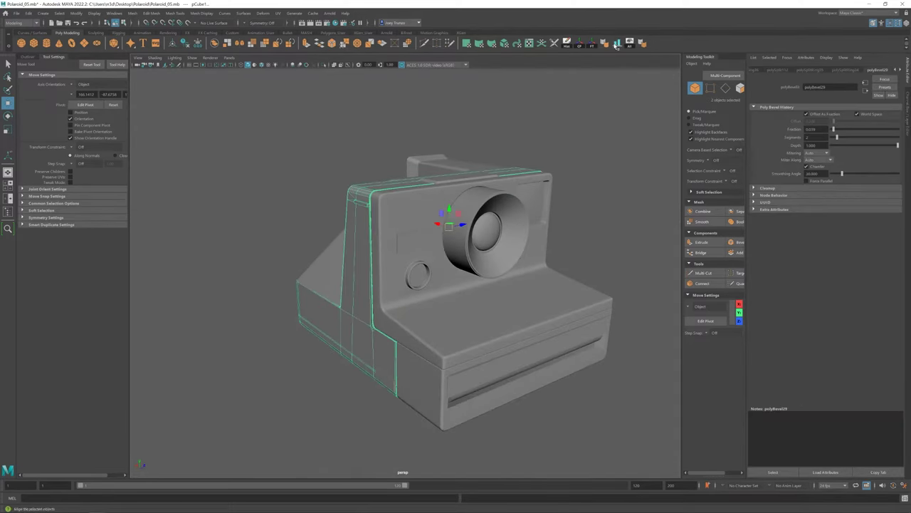
{"action": "left_click", "coordinate": [420, 261]}
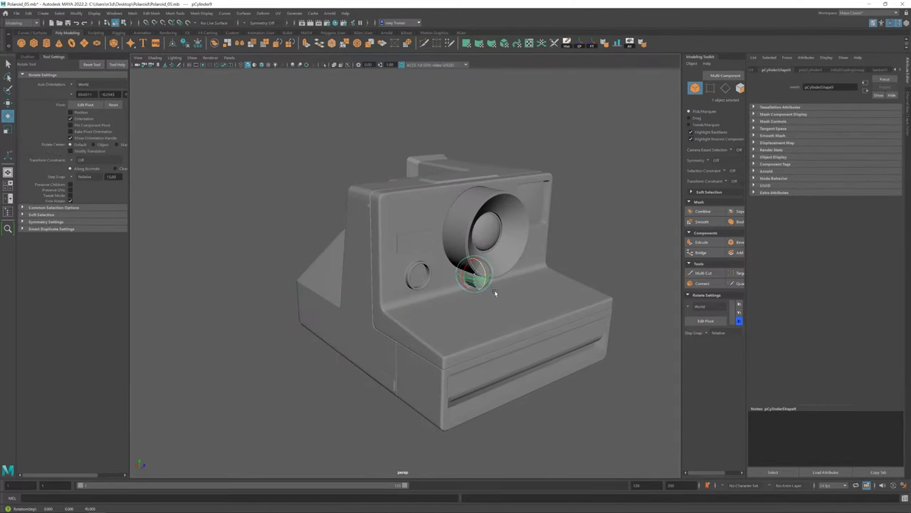
Frame the small button, move and scale it into the hole, and bevel its edges.
{"action": "mouse_move", "coordinate": [441, 290]}
{"action": "left_mouse_down", "text": "alt"}
{"action": "mouse_move", "coordinate": [407, 255]}
{"action": "mouse_move", "coordinate": [401, 264]}
{"action": "mouse_move", "coordinate": [433, 247]}
{"action": "mouse_move", "coordinate": [405, 271]}
{"action": "mouse_move", "coordinate": [420, 260]}
{"action": "mouse_move", "coordinate": [400, 296]}
{"action": "mouse_move", "coordinate": [413, 267]}
{"action": "mouse_move", "coordinate": [408, 283]}
{"action": "mouse_move", "coordinate": [409, 246]}
{"action": "left_mouse_up", "text": "alt"}
{"action": "key", "text": "f"}
{"action": "key", "text": "w"}
{"action": "key", "text": "r"}
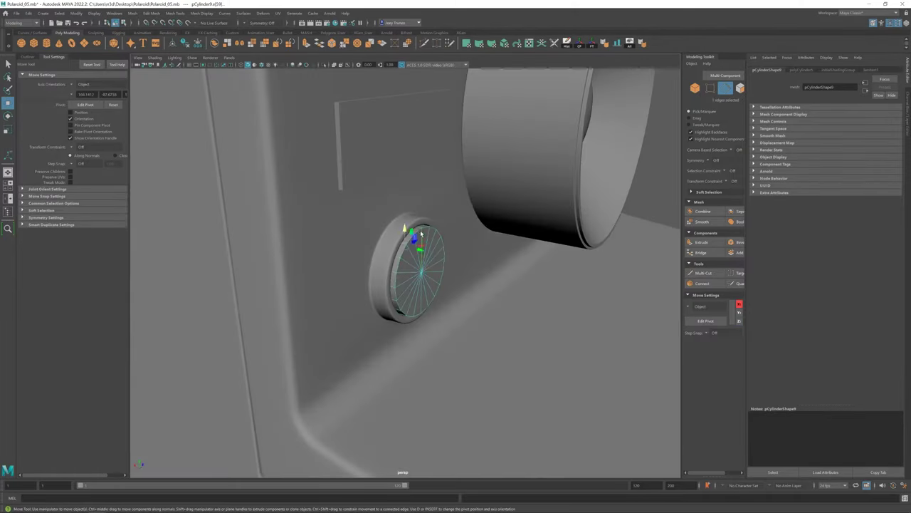
{"action": "left_click", "coordinate": [151, 13]}
{"action": "left_click", "coordinate": [171, 44]}
{"action": "key", "text": "ctrl+1"}
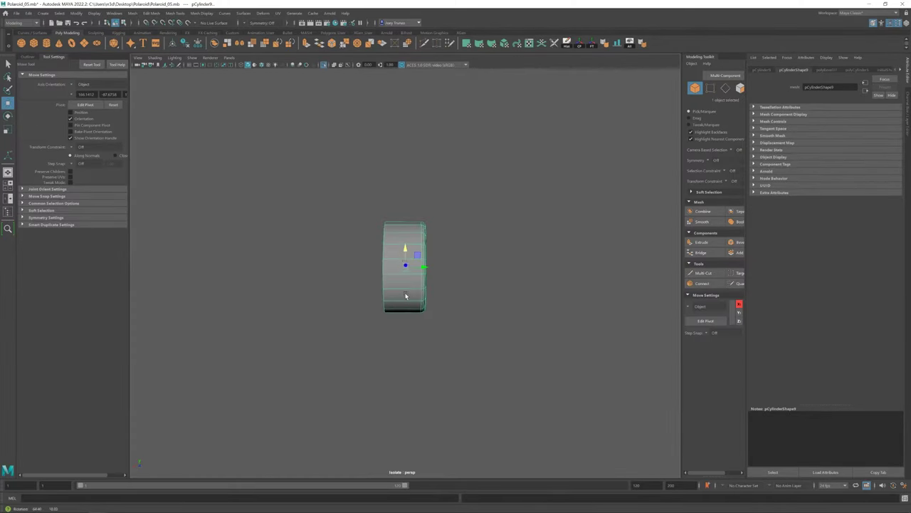
{"action": "key", "text": "F8"}
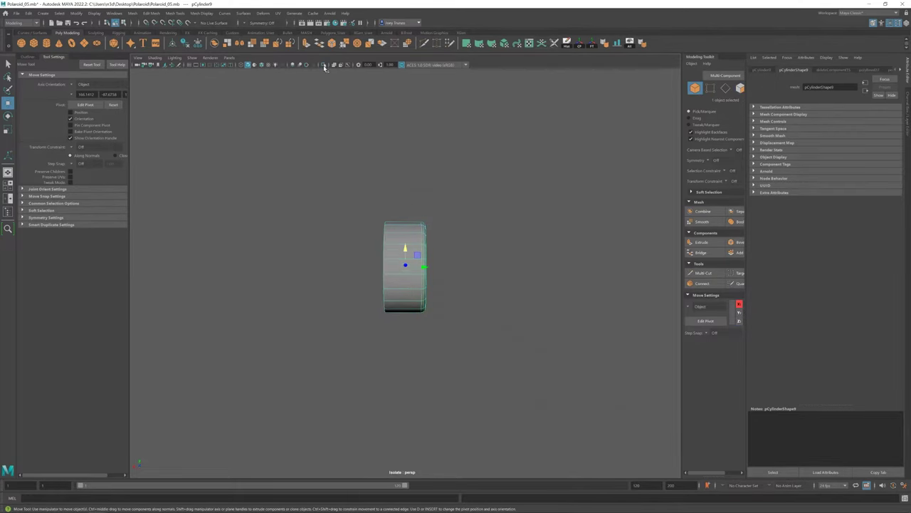
Exit isolation to bring the whole camera back into view.
{"action": "left_click", "coordinate": [324, 66]}
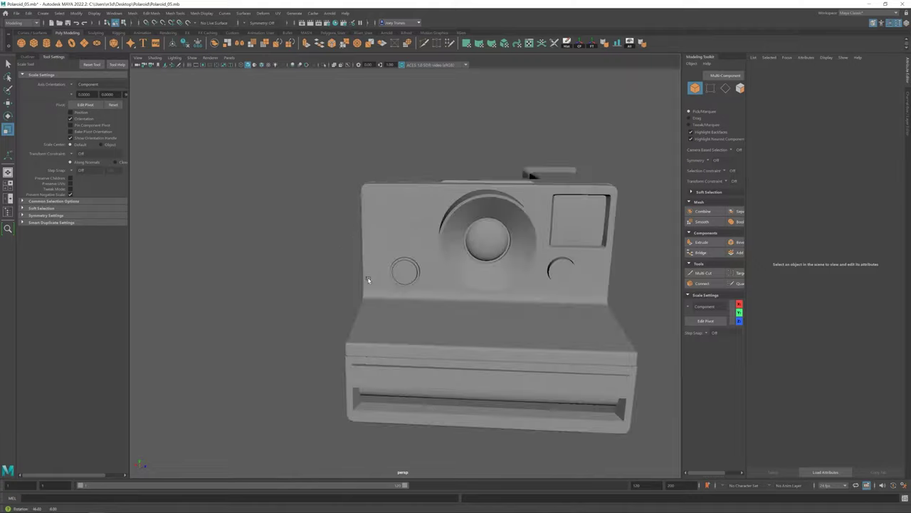
{"action": "scroll", "coordinate": [358, 279], "scroll_direction": "down", "scroll_amount": 5}
{"action": "scroll", "coordinate": [359, 277], "scroll_direction": "up", "scroll_amount": 5}
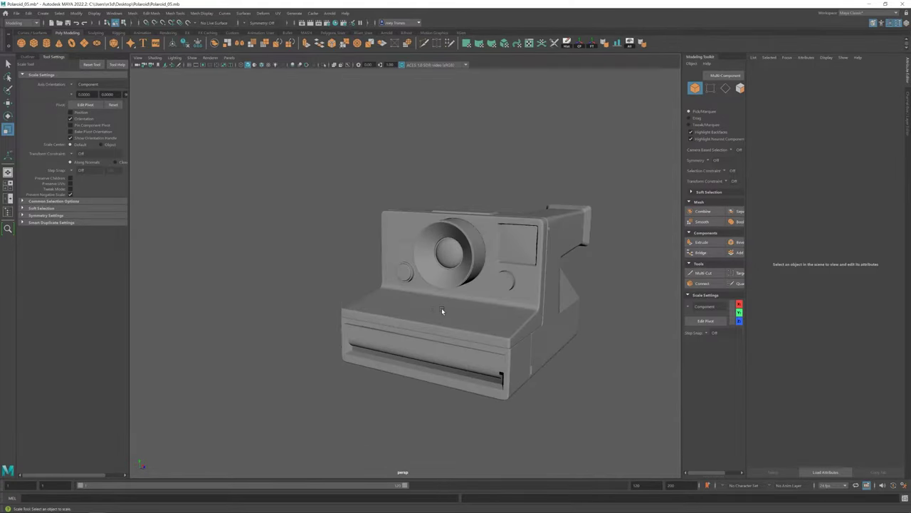
{"action": "scroll", "coordinate": [440, 308], "scroll_direction": "up", "scroll_amount": 5}
Reframe the bevelled button, then pull back to view the whole camera front.
{"action": "left_click", "coordinate": [403, 267]}
{"action": "key", "text": "f"}
{"action": "scroll", "coordinate": [396, 309], "scroll_direction": "down", "scroll_amount": 3}
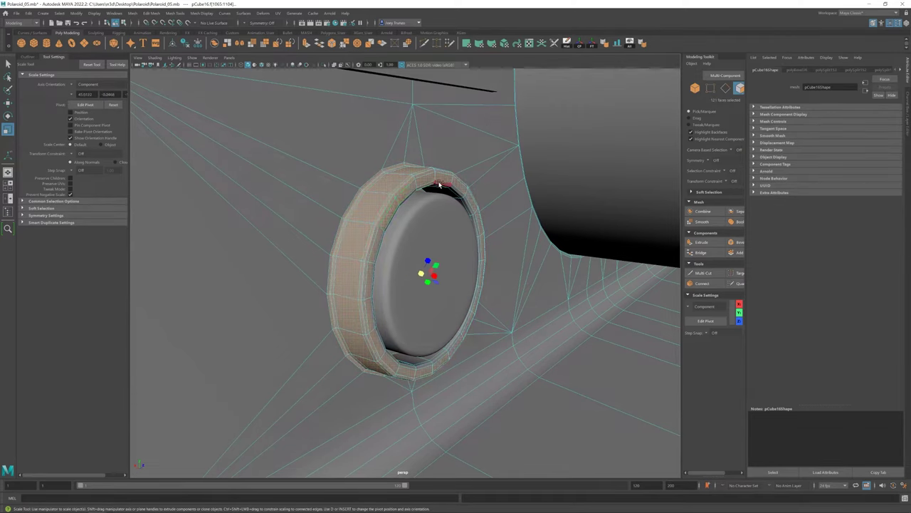
{"action": "scroll", "coordinate": [410, 267], "scroll_direction": "down", "scroll_amount": 3}
{"action": "scroll", "coordinate": [400, 260], "scroll_direction": "down", "scroll_amount": 5}
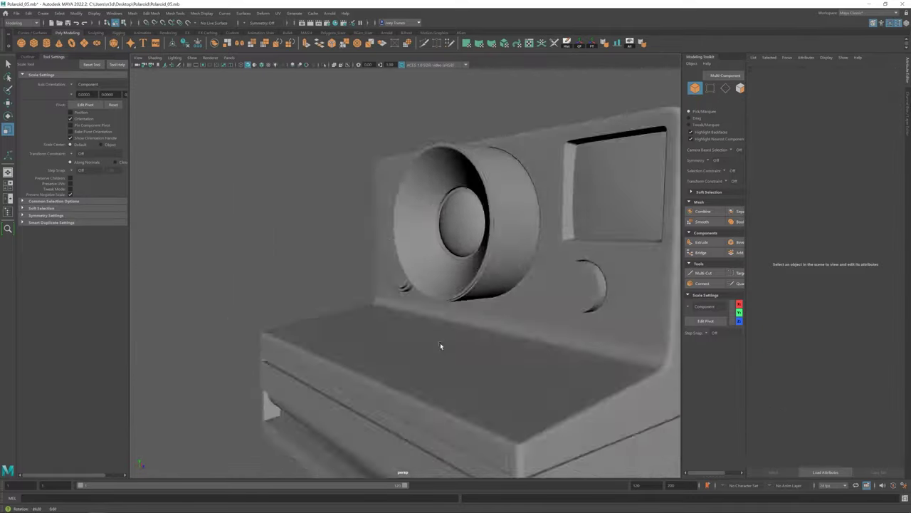
{"action": "mouse_move", "coordinate": [440, 342]}
{"action": "left_mouse_down", "text": "alt"}
{"action": "mouse_move", "coordinate": [235, 259]}
{"action": "mouse_move", "coordinate": [398, 346]}
{"action": "left_mouse_up", "text": "alt"}
{"action": "scroll", "coordinate": [234, 259], "scroll_direction": "down", "scroll_amount": 4}
{"action": "scroll", "coordinate": [397, 346], "scroll_direction": "up", "scroll_amount": 4}
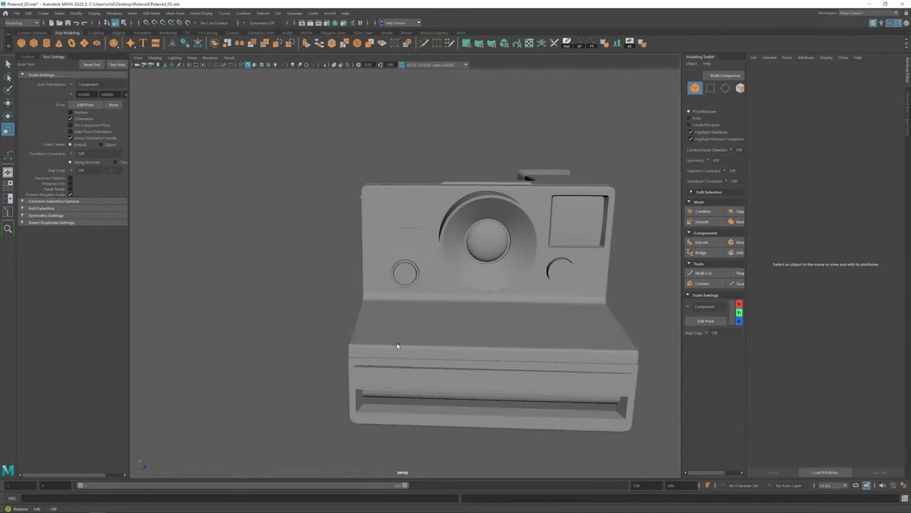
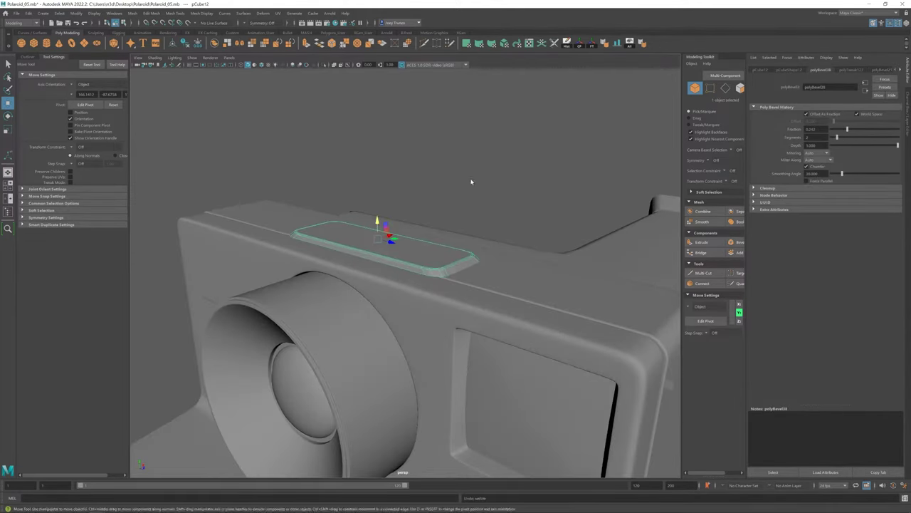
Insert two edge loops across the raised top panel of the camera.
{"action": "left_click_drag", "start_coordinate": [471, 182], "coordinate": [407, 277], "text": "alt"}
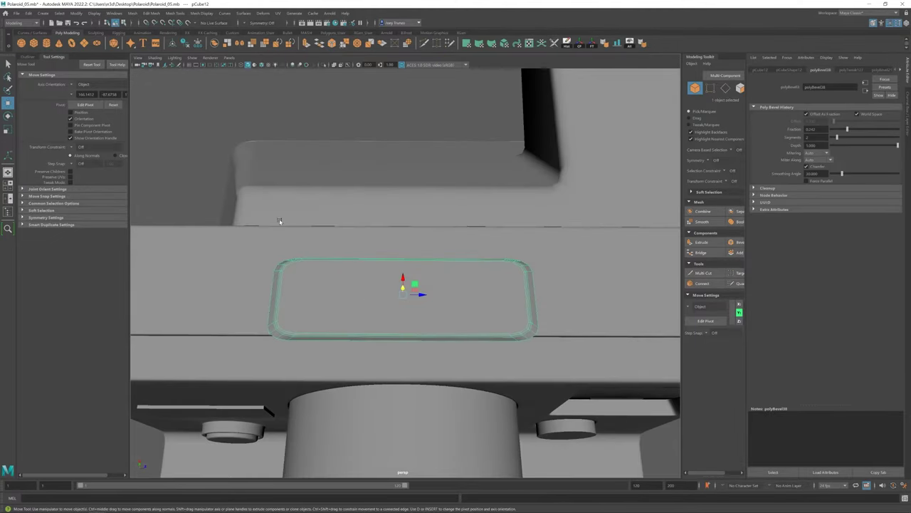
{"action": "left_click", "coordinate": [175, 13]}
{"action": "left_click", "coordinate": [192, 64]}
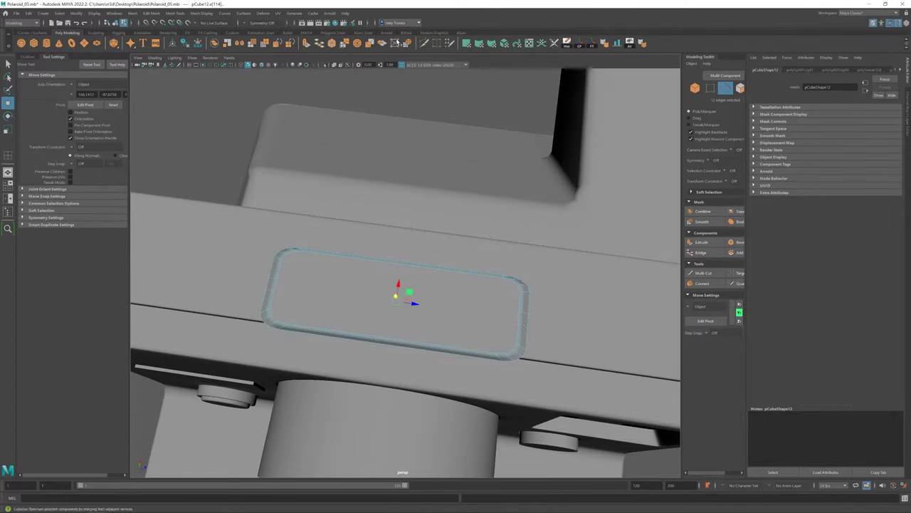
{"action": "key", "text": "w"}
{"action": "mouse_move", "coordinate": [501, 329]}
{"action": "left_mouse_down", "text": "alt"}
{"action": "mouse_move", "coordinate": [301, 285]}
{"action": "mouse_move", "coordinate": [348, 294]}
{"action": "left_mouse_up", "text": "alt"}
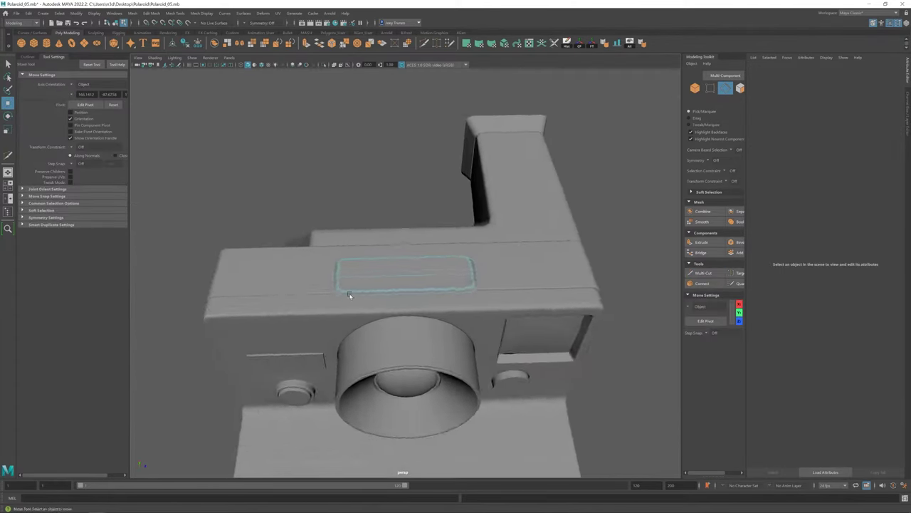
{"action": "left_click", "coordinate": [174, 13]}
{"action": "left_click", "coordinate": [195, 69]}
{"action": "left_click", "coordinate": [380, 298], "text": "ctrl"}
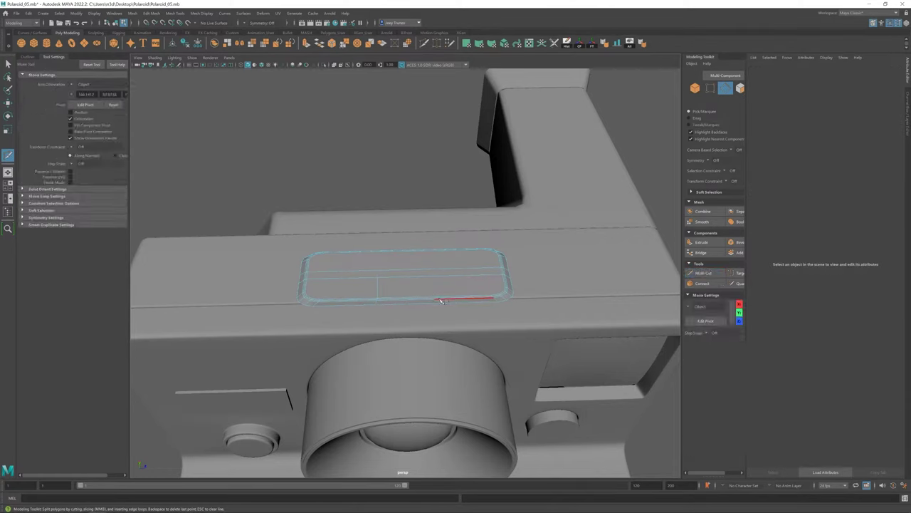
{"action": "left_click", "coordinate": [431, 253], "text": "ctrl"}
{"action": "key", "text": "r"}
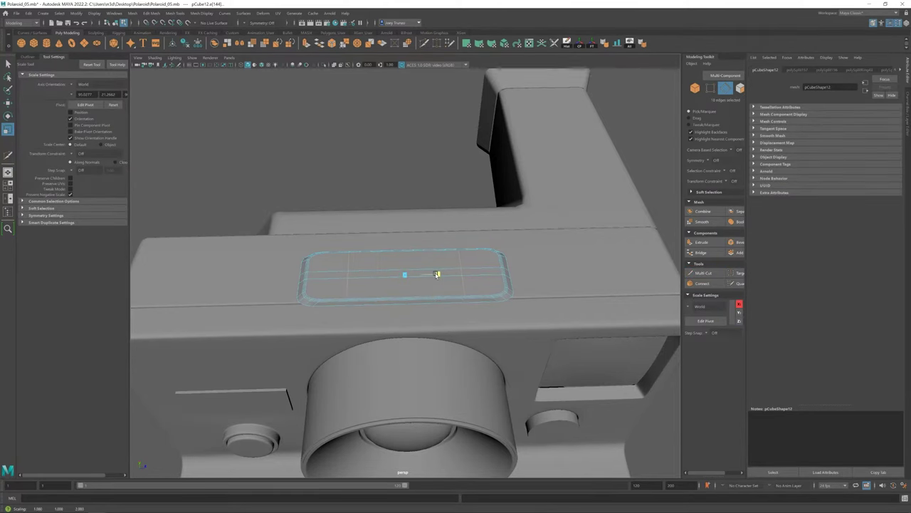
{"action": "left_click_drag", "start_coordinate": [437, 274], "coordinate": [362, 251], "text": "alt"}
Extrude the thin centre face strip inward into a slot and merge its vertices.
{"action": "key", "text": "ctrl+F11"}
{"action": "key", "text": "ctrl+e"}
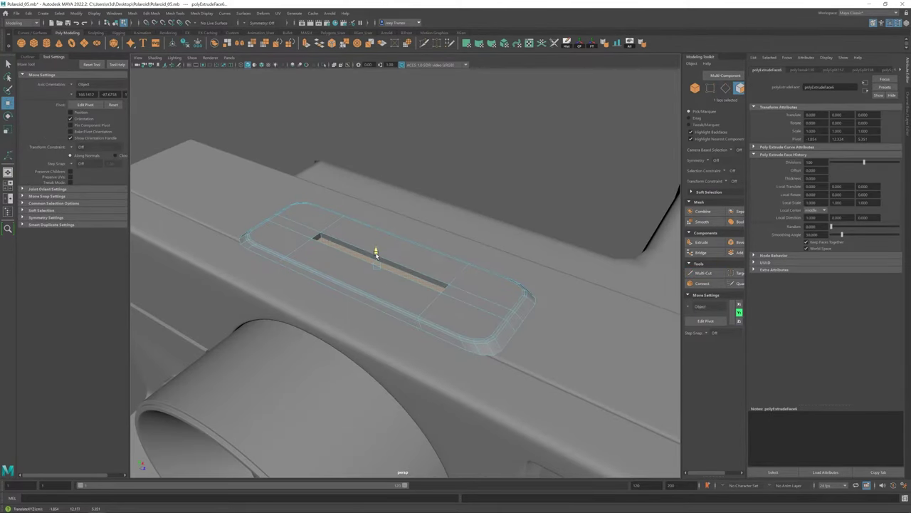
{"action": "left_click_drag", "start_coordinate": [450, 175], "coordinate": [442, 306], "text": "alt"}
{"action": "left_click", "coordinate": [442, 306]}
{"action": "left_click", "coordinate": [151, 13]}
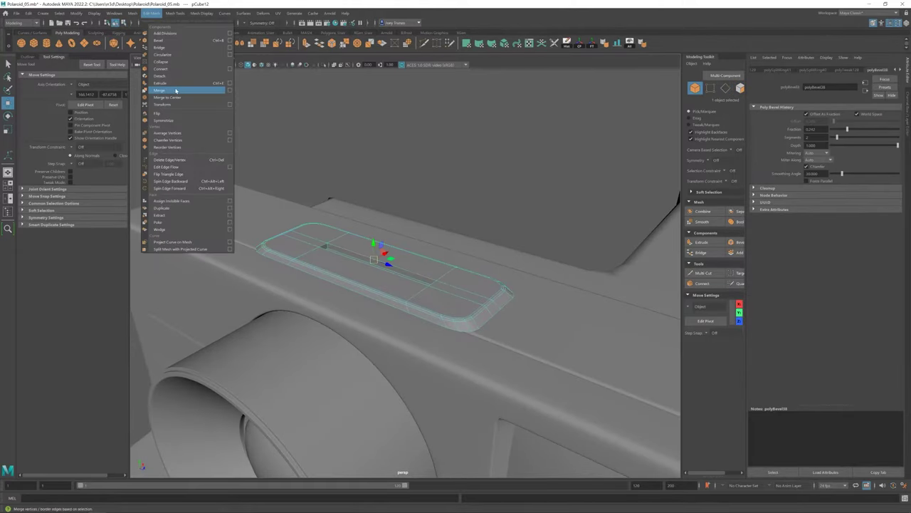
{"action": "left_click", "coordinate": [167, 106]}
Bevel the slot edges with Edit Mesh > Bevel.
{"action": "left_click_drag", "start_coordinate": [350, 249], "coordinate": [326, 262], "text": "alt"}
{"action": "left_click", "coordinate": [152, 13]}
{"action": "left_click", "coordinate": [162, 39]}
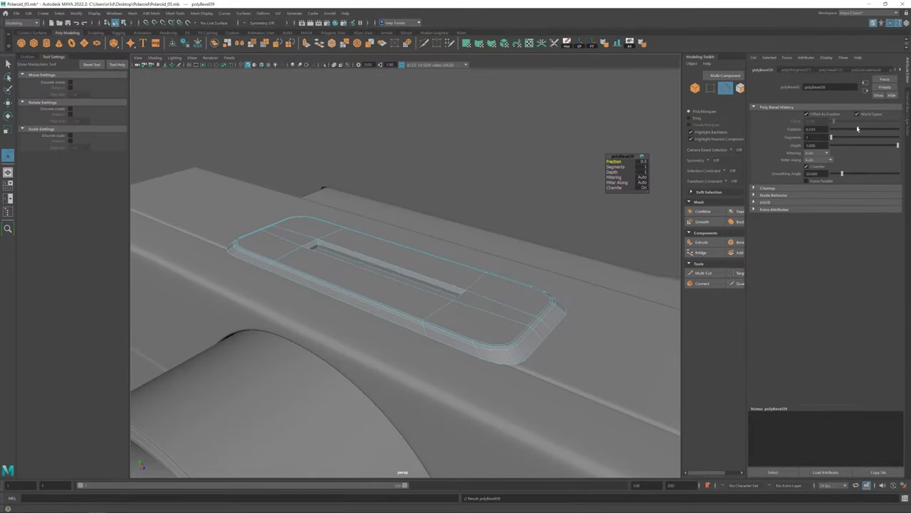
{"action": "left_click", "coordinate": [508, 153]}
{"action": "left_click_drag", "start_coordinate": [508, 153], "coordinate": [398, 308], "text": "alt"}
{"action": "scroll", "coordinate": [381, 308], "scroll_direction": "down", "scroll_amount": 3}
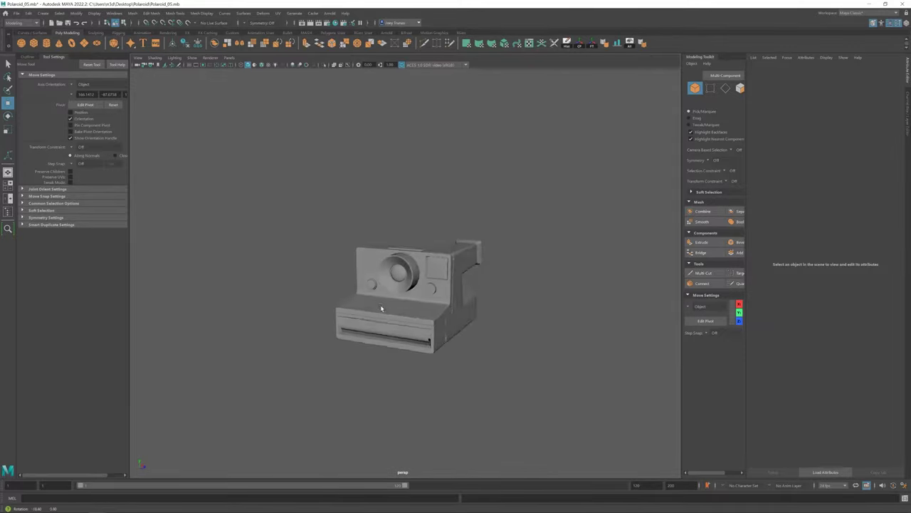
{"action": "scroll", "coordinate": [377, 225], "scroll_direction": "up", "scroll_amount": 5}
Select the edge loop around the slot on the top slab and scale it.
{"action": "left_click", "coordinate": [483, 194]}
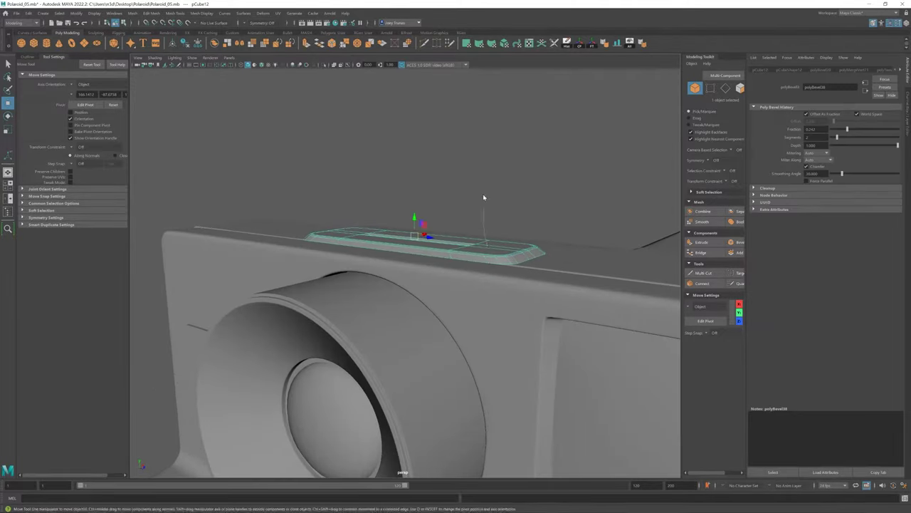
{"action": "left_click", "coordinate": [499, 240]}
{"action": "double_click", "coordinate": [588, 239]}
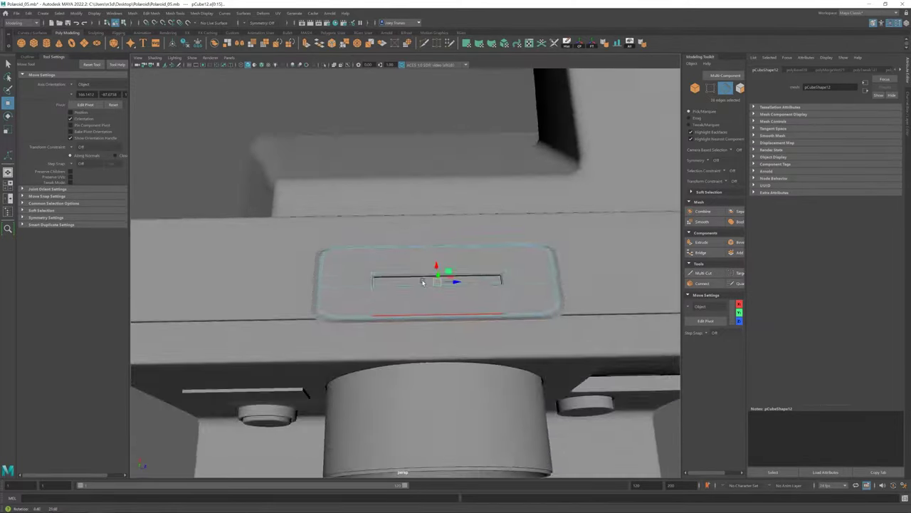
{"action": "mouse_move", "coordinate": [316, 258]}
{"action": "left_mouse_down", "text": "alt"}
{"action": "mouse_move", "coordinate": [453, 244]}
{"action": "mouse_move", "coordinate": [530, 211]}
{"action": "left_mouse_up", "text": "alt"}
{"action": "key", "text": "r"}
{"action": "key", "text": "w"}
{"action": "left_click", "coordinate": [530, 211]}
{"action": "scroll", "coordinate": [241, 236], "scroll_direction": "down", "scroll_amount": 5}
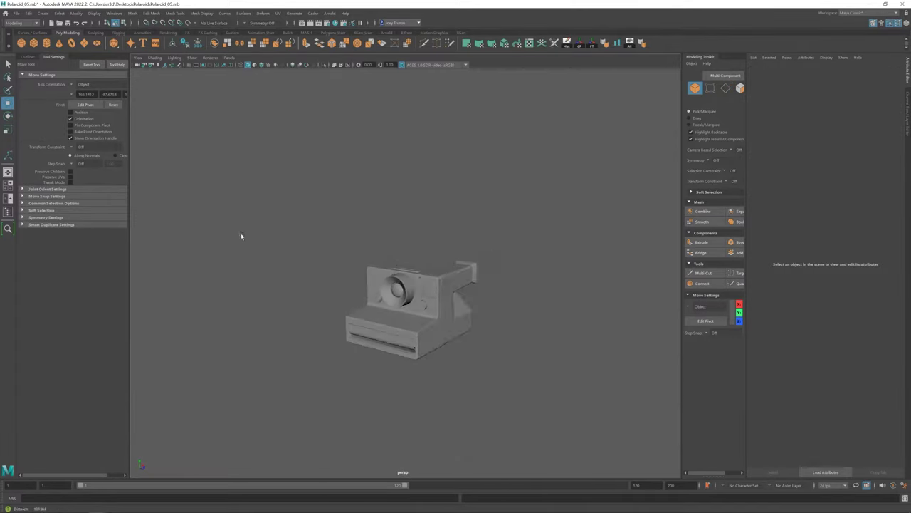
{"action": "left_click_drag", "start_coordinate": [411, 335], "coordinate": [398, 299], "text": "alt"}
{"action": "scroll", "coordinate": [419, 285], "scroll_direction": "up", "scroll_amount": 5}
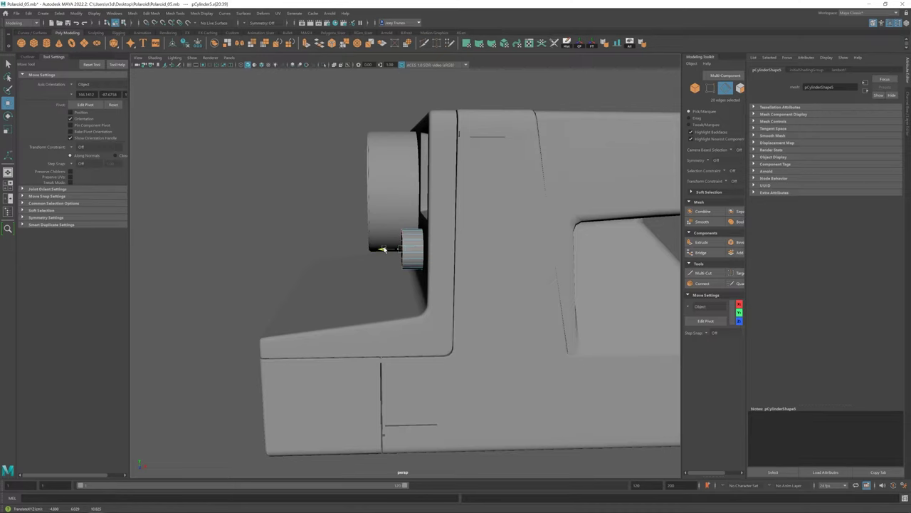
Extrude and scale the lens cylinder edges, then shrink the small front cylinder.
{"action": "key", "text": "ctrl+e"}
{"action": "key", "text": "r"}
{"action": "left_click_drag", "start_coordinate": [356, 249], "coordinate": [419, 284], "text": "alt"}
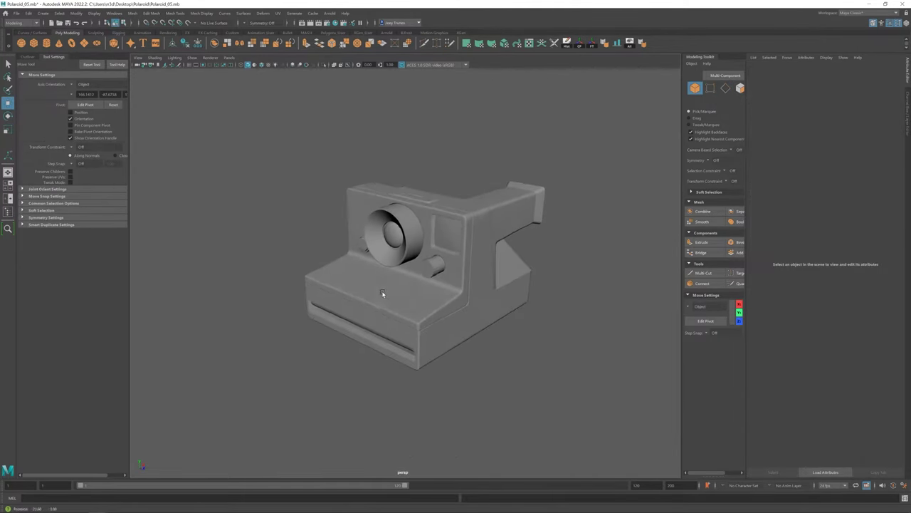
{"action": "scroll", "coordinate": [392, 283], "scroll_direction": "up", "scroll_amount": 3}
{"action": "left_click", "coordinate": [435, 260]}
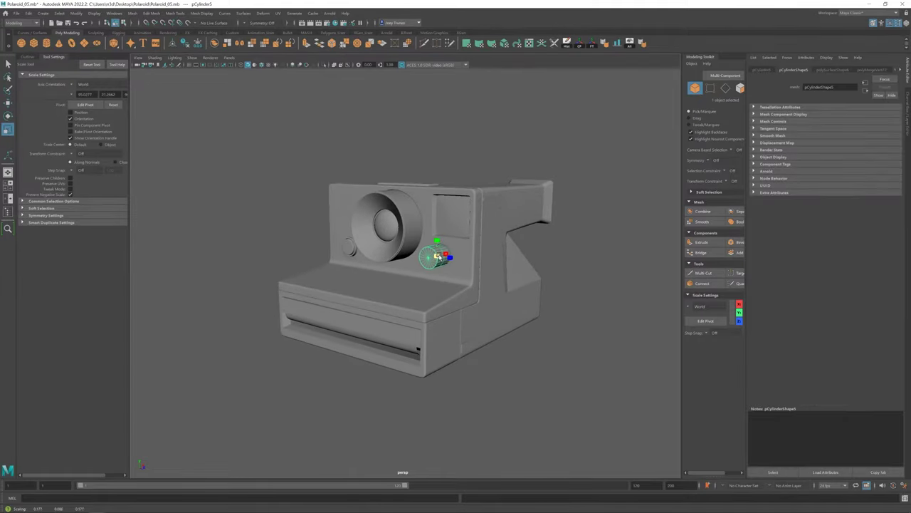
{"action": "key", "text": "r"}
{"action": "left_click_drag", "start_coordinate": [435, 259], "coordinate": [406, 266], "text": "alt"}
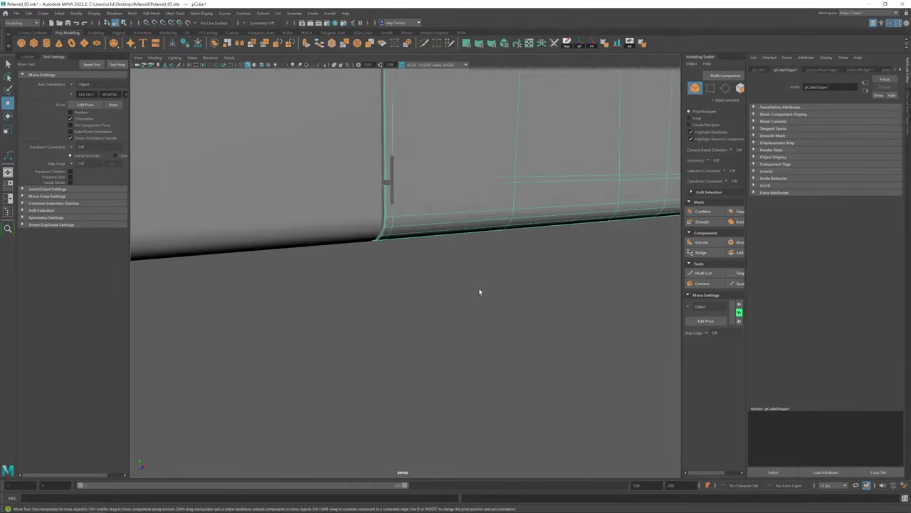
Bevel the edge loop along the lower camera body.
{"action": "mouse_move", "coordinate": [343, 247]}
{"action": "left_mouse_down"}
{"action": "mouse_move", "coordinate": [352, 238]}
{"action": "mouse_move", "coordinate": [307, 324]}
{"action": "left_mouse_up"}
{"action": "left_click", "coordinate": [152, 13]}
{"action": "left_click", "coordinate": [165, 34]}
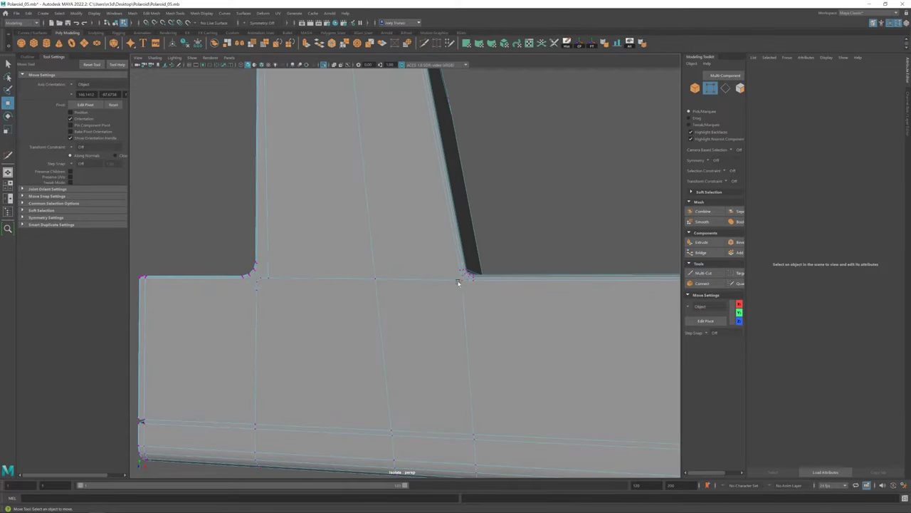
Select the rear shell's corner components and scale them.
{"action": "left_click", "coordinate": [463, 277]}
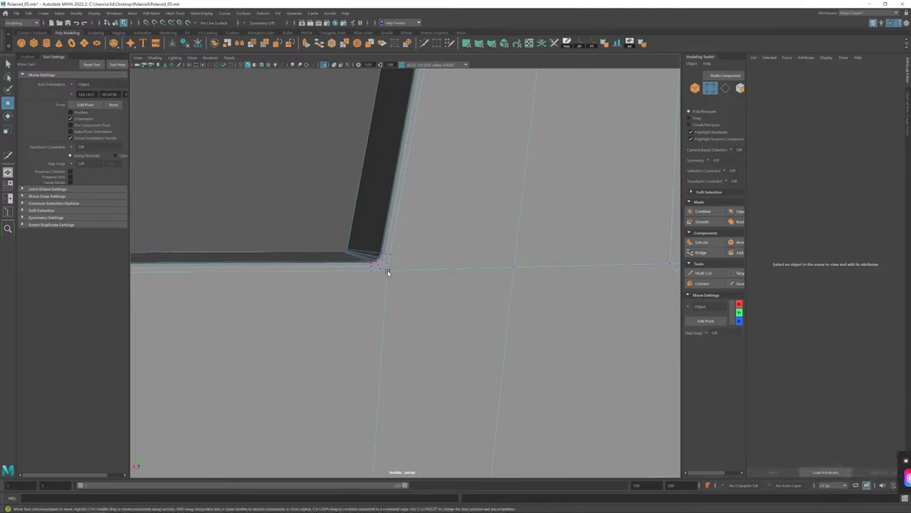
{"action": "left_click", "coordinate": [388, 271]}
{"action": "key", "text": "q"}
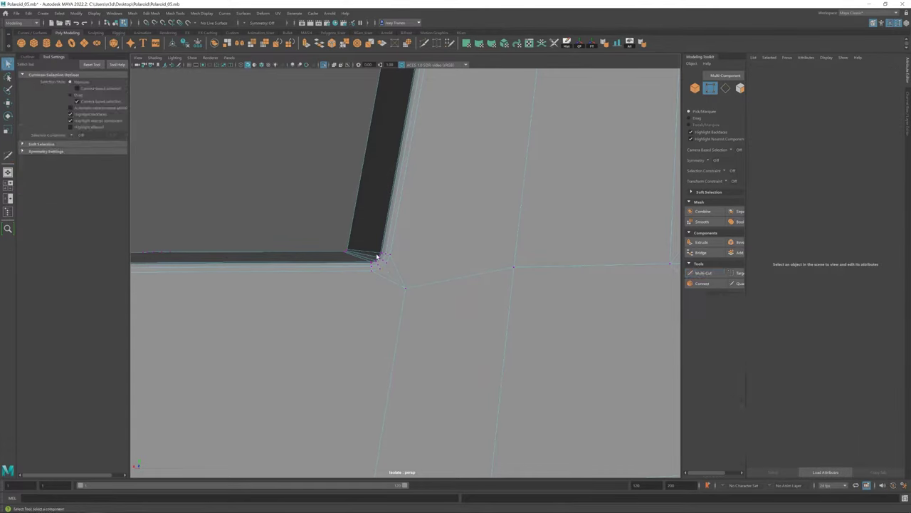
{"action": "key", "text": "w"}
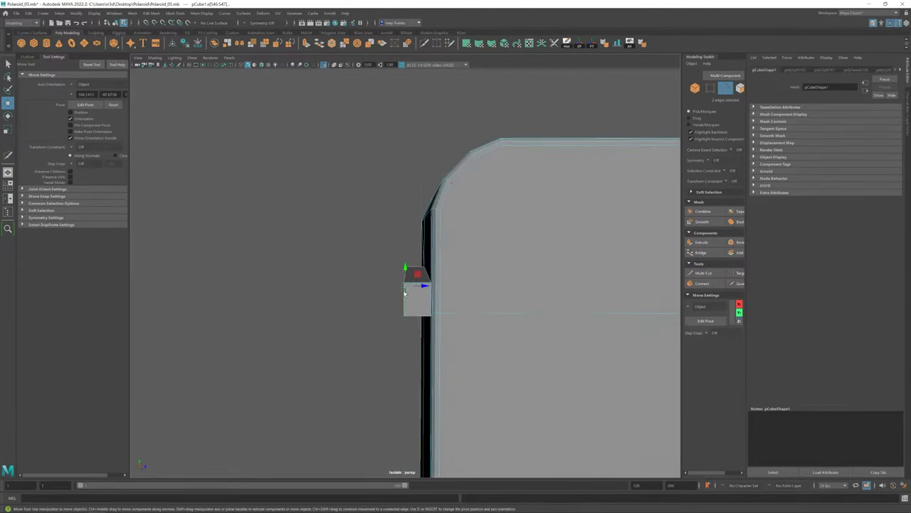
{"action": "key", "text": "r"}
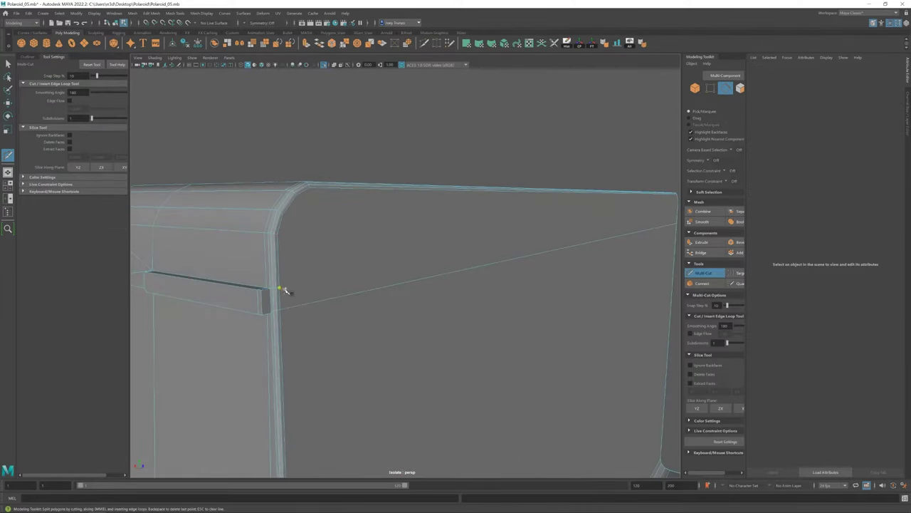
{"action": "mouse_move", "coordinate": [285, 291]}
{"action": "left_mouse_down", "text": "alt"}
{"action": "mouse_move", "coordinate": [598, 314]}
{"action": "mouse_move", "coordinate": [451, 301]}
{"action": "mouse_move", "coordinate": [495, 312]}
{"action": "left_mouse_up", "text": "alt"}
{"action": "left_click_drag", "start_coordinate": [458, 274], "coordinate": [435, 285], "text": "alt"}
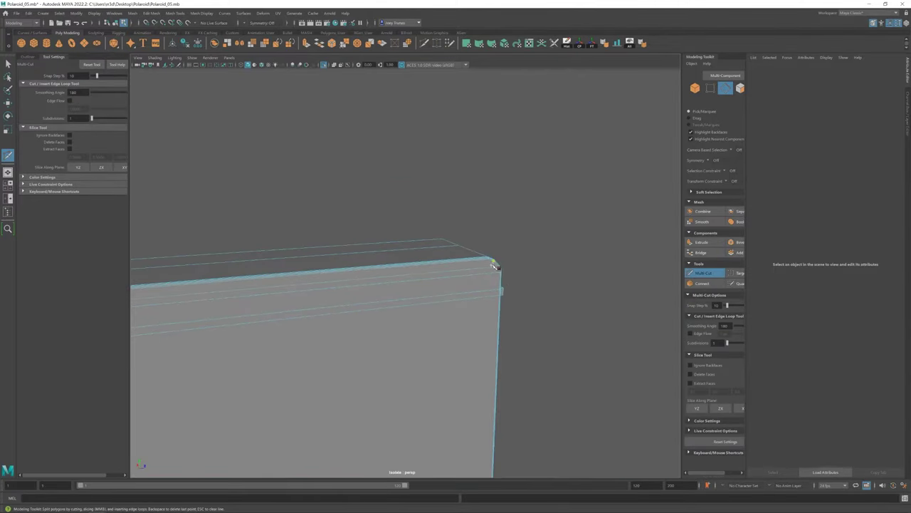
{"action": "right_click_drag", "start_coordinate": [435, 285], "coordinate": [422, 294], "text": "alt"}
{"action": "key", "text": "w"}
Merge the shell's corner vertices to centre and finish the Multi-Cut along its top edge.
{"action": "key", "text": "F9"}
{"action": "left_click_drag", "start_coordinate": [410, 341], "coordinate": [392, 259], "text": "alt"}
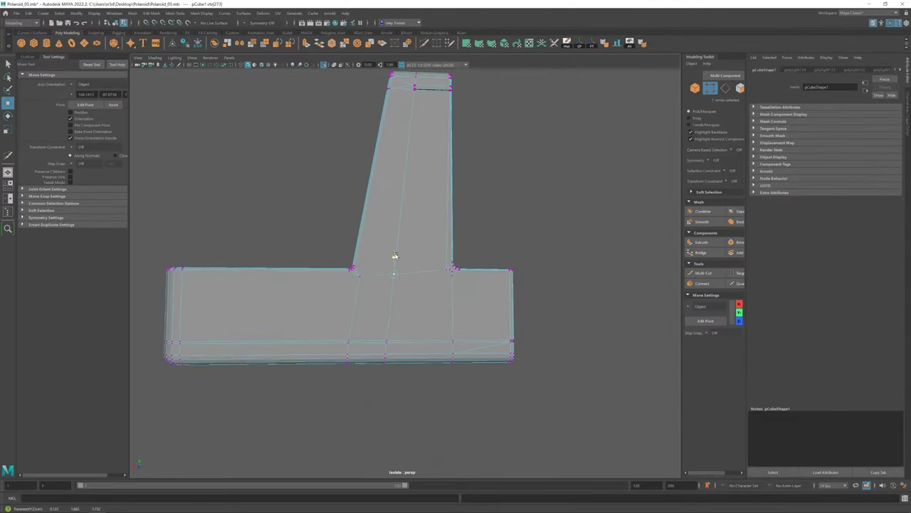
{"action": "scroll", "coordinate": [417, 266], "scroll_direction": "up", "scroll_amount": 3}
{"action": "left_click", "coordinate": [417, 266]}
{"action": "scroll", "coordinate": [524, 299], "scroll_direction": "down", "scroll_amount": 3}
{"action": "mouse_move", "coordinate": [524, 299]}
{"action": "left_mouse_down", "text": "alt"}
{"action": "mouse_move", "coordinate": [461, 308]}
{"action": "mouse_move", "coordinate": [427, 271]}
{"action": "left_mouse_up", "text": "alt"}
{"action": "left_click", "coordinate": [345, 43]}
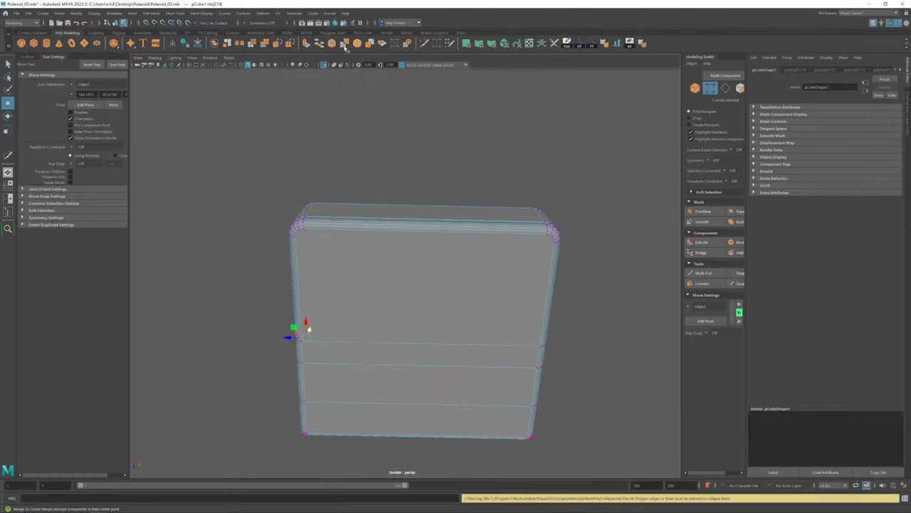
{"action": "left_click_drag", "start_coordinate": [306, 250], "coordinate": [285, 225], "text": "alt"}
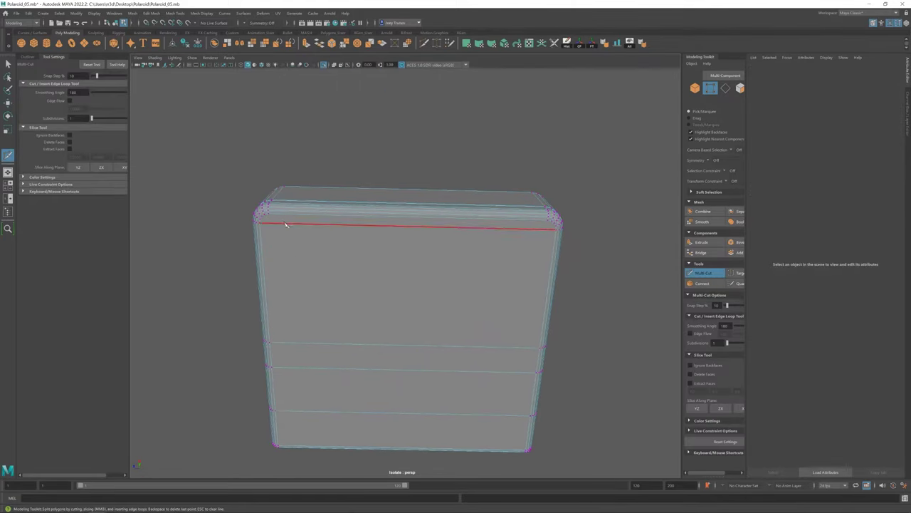
{"action": "key", "text": "w"}
{"action": "scroll", "coordinate": [378, 326], "scroll_direction": "down", "scroll_amount": 5}
{"action": "scroll", "coordinate": [378, 326], "scroll_direction": "up", "scroll_amount": 3}
Select the camera body shell and isolate it on its own.
{"action": "key", "text": "ctrl+1"}
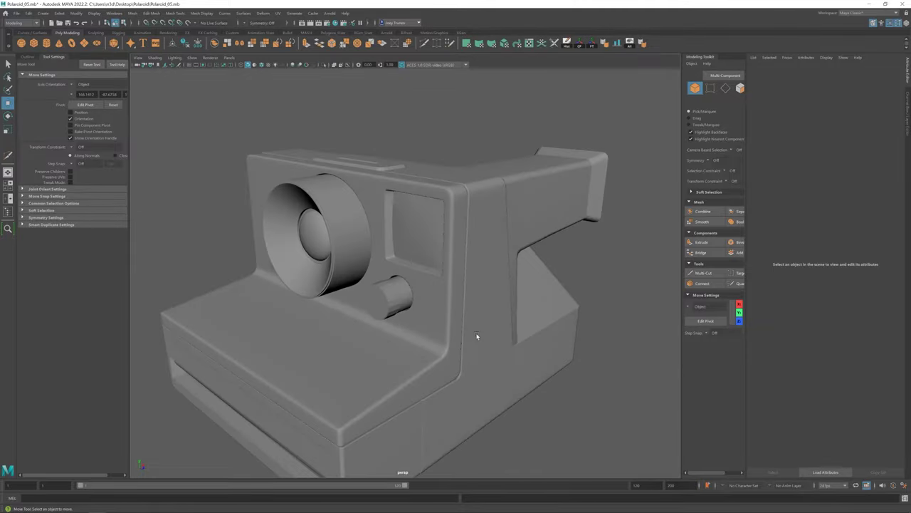
{"action": "scroll", "coordinate": [476, 336], "scroll_direction": "up", "scroll_amount": 6}
{"action": "scroll", "coordinate": [349, 291], "scroll_direction": "down", "scroll_amount": 8}
{"action": "left_click", "coordinate": [377, 325]}
{"action": "mouse_move", "coordinate": [377, 325]}
{"action": "left_mouse_down", "text": "alt"}
{"action": "mouse_move", "coordinate": [452, 403]}
{"action": "mouse_move", "coordinate": [524, 386]}
{"action": "left_mouse_up", "text": "alt"}
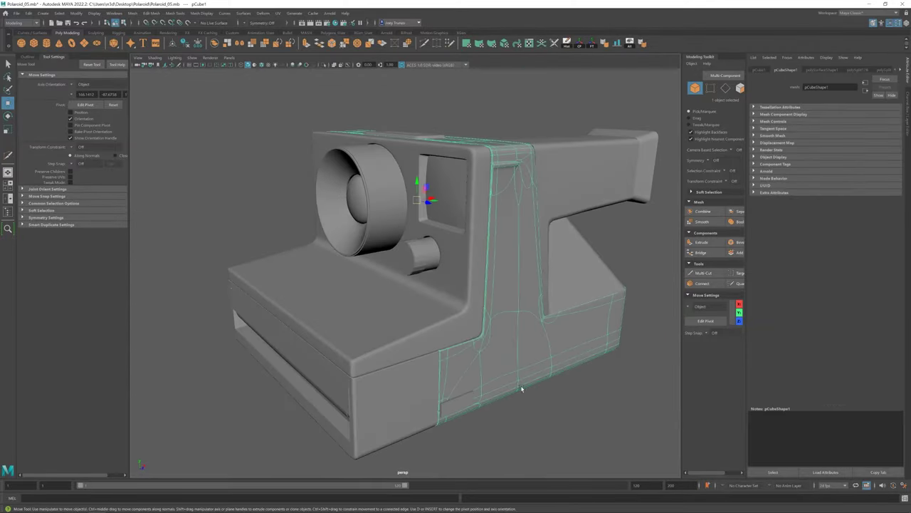
{"action": "scroll", "coordinate": [484, 255], "scroll_direction": "up", "scroll_amount": 3}
{"action": "scroll", "coordinate": [483, 255], "scroll_direction": "up", "scroll_amount": 5}
{"action": "mouse_move", "coordinate": [409, 193]}
{"action": "left_mouse_down", "text": "alt"}
{"action": "mouse_move", "coordinate": [319, 204]}
{"action": "mouse_move", "coordinate": [382, 218]}
{"action": "mouse_move", "coordinate": [396, 231]}
{"action": "left_mouse_up", "text": "alt"}
{"action": "key", "text": "ctrl+1"}
Bevel the lip edge near the top of the rear shell at 0.5 fraction, one segment.
{"action": "key", "text": "F10"}
{"action": "left_click", "coordinate": [415, 251]}
{"action": "scroll", "coordinate": [372, 261], "scroll_direction": "up", "scroll_amount": 5}
{"action": "mouse_move", "coordinate": [372, 261]}
{"action": "left_mouse_down", "text": "alt"}
{"action": "mouse_move", "coordinate": [379, 167]}
{"action": "mouse_move", "coordinate": [331, 297]}
{"action": "mouse_move", "coordinate": [291, 287]}
{"action": "mouse_move", "coordinate": [285, 257]}
{"action": "left_mouse_up", "text": "alt"}
{"action": "scroll", "coordinate": [378, 166], "scroll_direction": "down", "scroll_amount": 5}
{"action": "key", "text": "ctrl+b"}
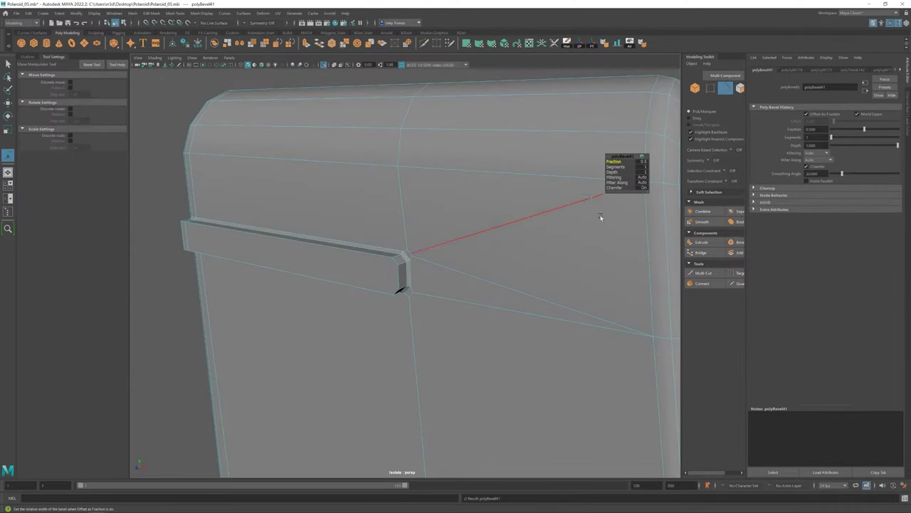
{"action": "mouse_move", "coordinate": [598, 213]}
{"action": "left_mouse_down", "text": "alt"}
{"action": "mouse_move", "coordinate": [450, 275]}
{"action": "mouse_move", "coordinate": [458, 258]}
{"action": "mouse_move", "coordinate": [466, 269]}
{"action": "left_mouse_up", "text": "alt"}
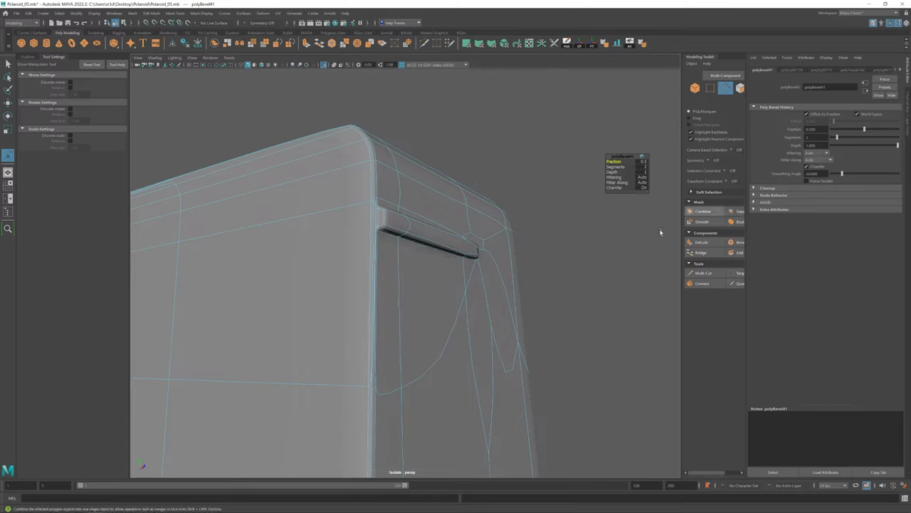
{"action": "mouse_move", "coordinate": [660, 231]}
{"action": "left_mouse_down", "text": "alt"}
{"action": "mouse_move", "coordinate": [449, 279]}
{"action": "mouse_move", "coordinate": [591, 223]}
{"action": "left_mouse_up", "text": "alt"}
Reselect the body shell in edge mode and zoom in on the groove's end corner.
{"action": "key", "text": "F8"}
{"action": "key", "text": "w"}
{"action": "left_click", "coordinate": [492, 266]}
{"action": "mouse_move", "coordinate": [492, 266]}
{"action": "left_mouse_down", "text": "alt"}
{"action": "mouse_move", "coordinate": [423, 287]}
{"action": "mouse_move", "coordinate": [403, 228]}
{"action": "left_mouse_up", "text": "alt"}
{"action": "key", "text": "F10"}
{"action": "mouse_move", "coordinate": [450, 244]}
{"action": "left_mouse_down", "text": "alt"}
{"action": "mouse_move", "coordinate": [421, 235]}
{"action": "mouse_move", "coordinate": [456, 285]}
{"action": "left_mouse_up", "text": "alt"}
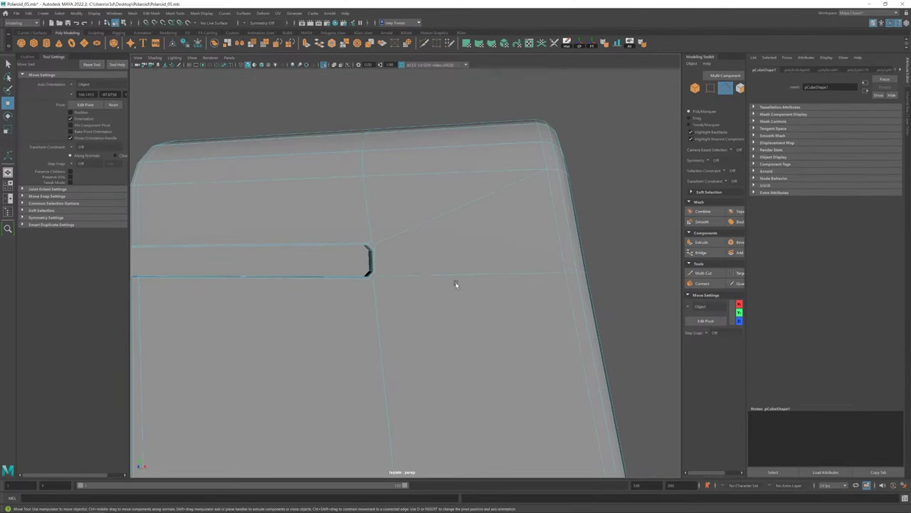
{"action": "left_click_drag", "start_coordinate": [391, 262], "coordinate": [400, 246], "text": "alt"}
Try Target Weld on pCube1's vertices at the groove's end cut.
{"action": "right_click_drag", "start_coordinate": [410, 250], "coordinate": [441, 250], "text": "shift"}
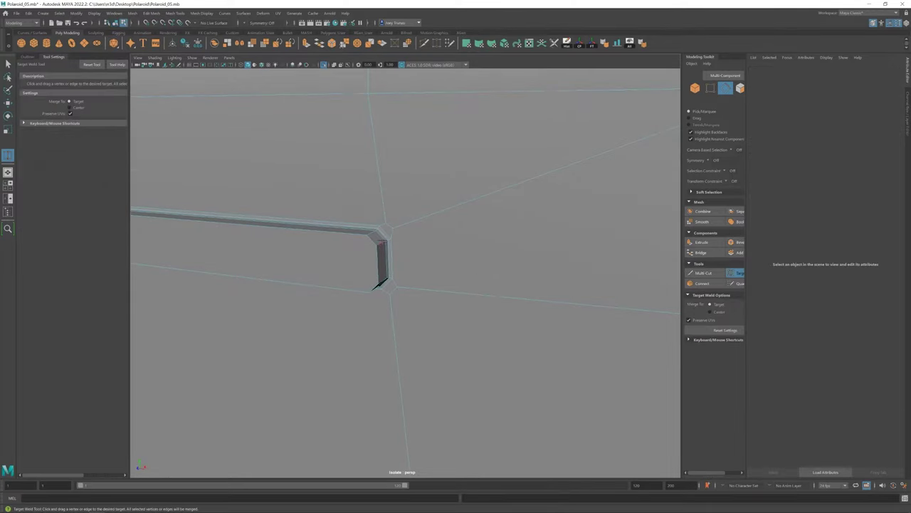
{"action": "mouse_move", "coordinate": [380, 285]}
{"action": "left_mouse_down", "text": "alt"}
{"action": "mouse_move", "coordinate": [334, 198]}
{"action": "mouse_move", "coordinate": [355, 263]}
{"action": "mouse_move", "coordinate": [368, 214]}
{"action": "mouse_move", "coordinate": [380, 219]}
{"action": "left_mouse_up", "text": "alt"}
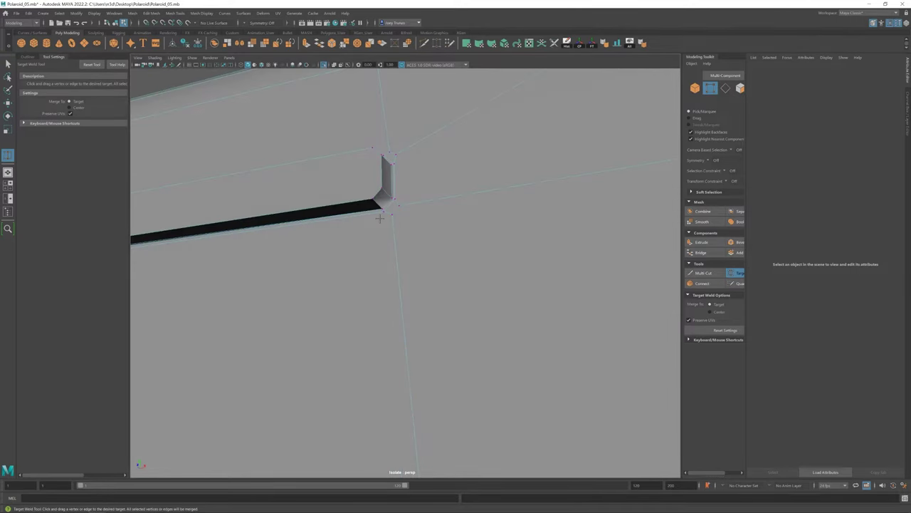
{"action": "left_click_drag", "start_coordinate": [361, 176], "coordinate": [398, 235], "text": "alt"}
{"action": "scroll", "coordinate": [398, 249], "scroll_direction": "up", "scroll_amount": 3}
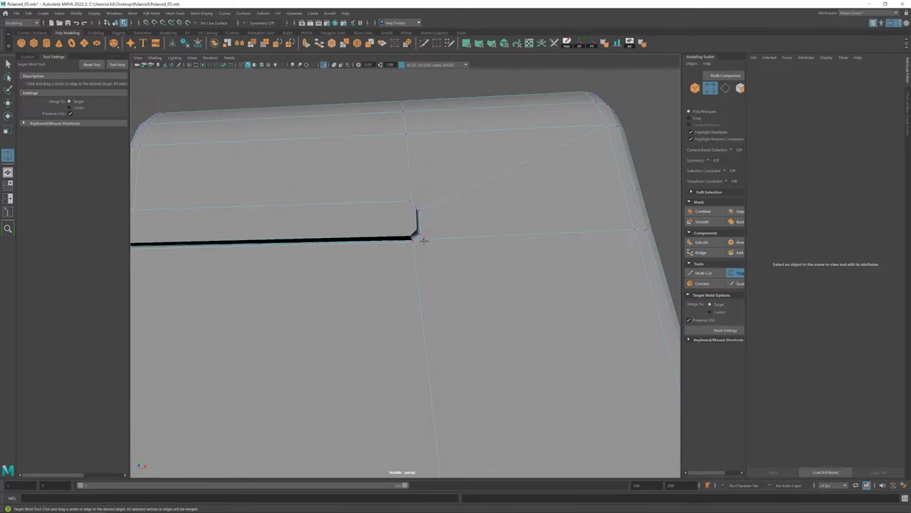
{"action": "left_click_drag", "start_coordinate": [416, 255], "coordinate": [317, 256], "text": "alt"}
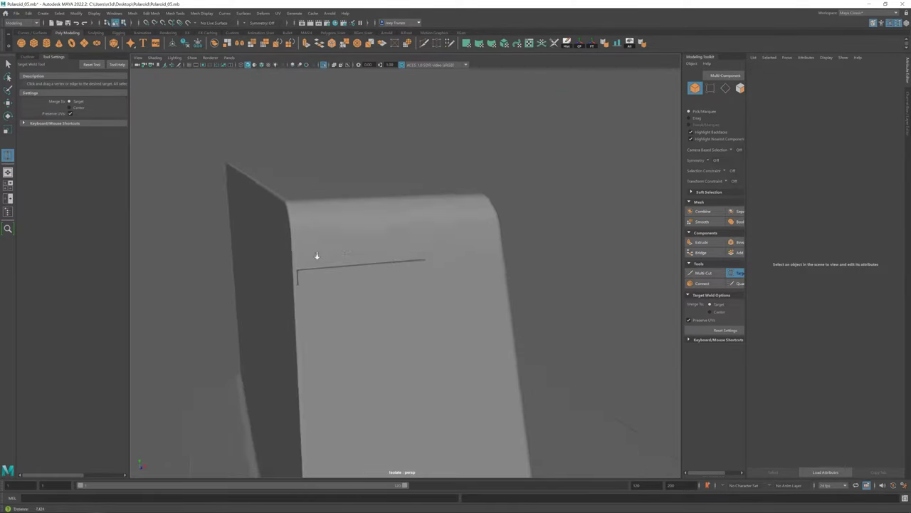
{"action": "key", "text": "w"}
{"action": "mouse_move", "coordinate": [427, 271]}
{"action": "left_mouse_down", "text": "alt"}
{"action": "mouse_move", "coordinate": [361, 282]}
{"action": "mouse_move", "coordinate": [393, 260]}
{"action": "mouse_move", "coordinate": [389, 244]}
{"action": "mouse_move", "coordinate": [412, 220]}
{"action": "mouse_move", "coordinate": [422, 238]}
{"action": "mouse_move", "coordinate": [401, 302]}
{"action": "mouse_move", "coordinate": [519, 399]}
{"action": "mouse_move", "coordinate": [431, 320]}
{"action": "mouse_move", "coordinate": [417, 324]}
{"action": "mouse_move", "coordinate": [386, 28]}
{"action": "left_mouse_up", "text": "alt"}
Select two edges at the groove end and check the body in smooth preview.
{"action": "key", "text": "F10"}
{"action": "left_click", "coordinate": [389, 244]}
{"action": "key", "text": "3"}
{"action": "key", "text": "1"}
{"action": "key", "text": "F8"}
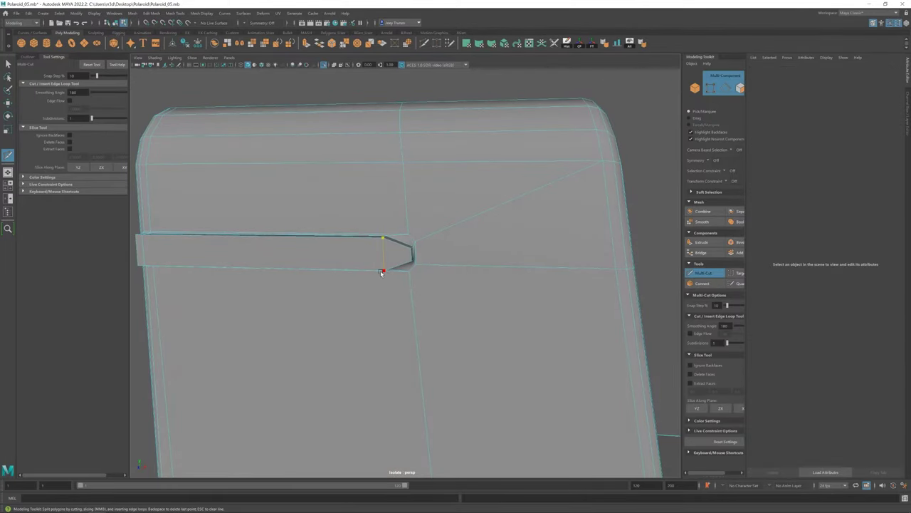
{"action": "key", "text": "w"}
{"action": "mouse_move", "coordinate": [380, 268]}
{"action": "left_mouse_down", "text": "alt"}
{"action": "mouse_move", "coordinate": [458, 248]}
{"action": "mouse_move", "coordinate": [346, 309]}
{"action": "mouse_move", "coordinate": [359, 301]}
{"action": "mouse_move", "coordinate": [423, 311]}
{"action": "mouse_move", "coordinate": [475, 237]}
{"action": "left_mouse_up", "text": "alt"}
{"action": "scroll", "coordinate": [399, 285], "scroll_direction": "down", "scroll_amount": 5}
Select the camera body and cut new edges with Multi-Cut at the right groove corner.
{"action": "left_click", "coordinate": [359, 301]}
{"action": "scroll", "coordinate": [378, 283], "scroll_direction": "up", "scroll_amount": 5}
{"action": "scroll", "coordinate": [423, 311], "scroll_direction": "up", "scroll_amount": 5}
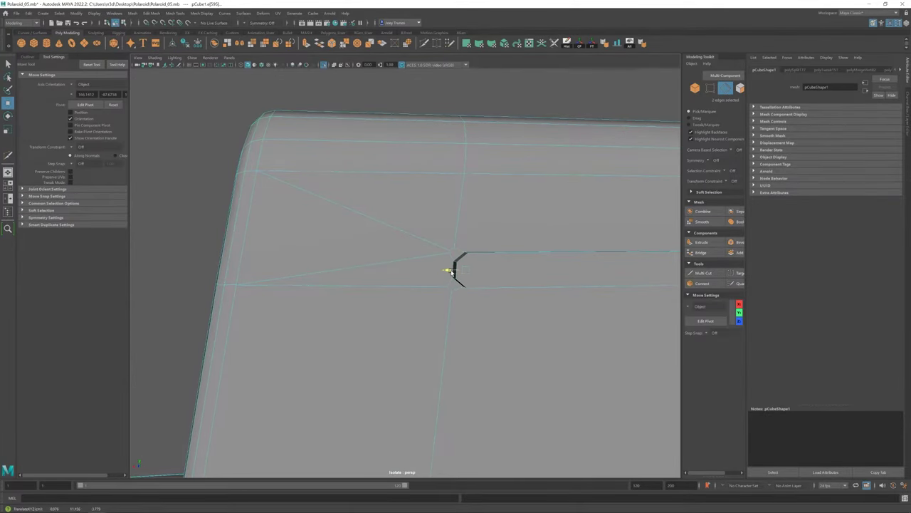
{"action": "left_click_drag", "start_coordinate": [451, 271], "coordinate": [406, 254], "text": "alt"}
{"action": "key", "text": "ctrl+shift+x"}
{"action": "scroll", "coordinate": [413, 289], "scroll_direction": "up", "scroll_amount": 3}
{"action": "left_click_drag", "start_coordinate": [413, 288], "coordinate": [435, 246], "text": "alt"}
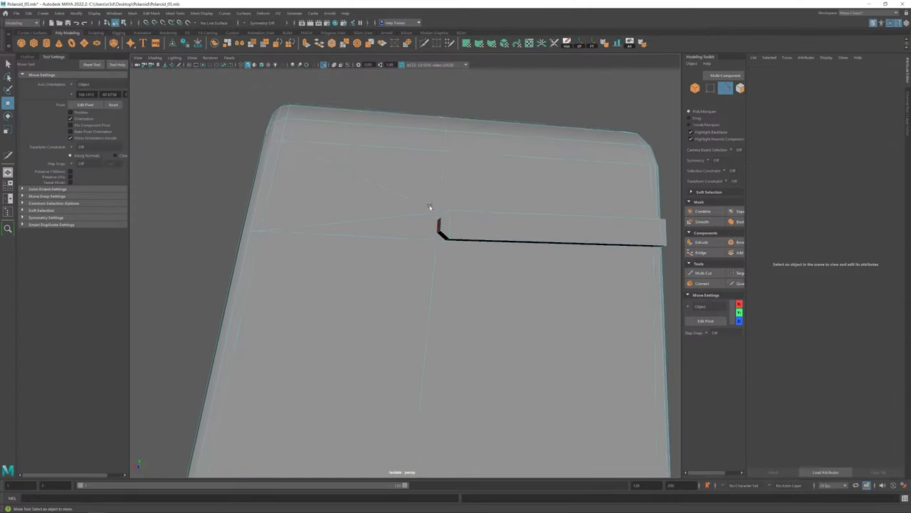
Reselect the camera body and inspect the groove end from around the model.
{"action": "right_click_drag", "start_coordinate": [435, 245], "coordinate": [405, 244]}
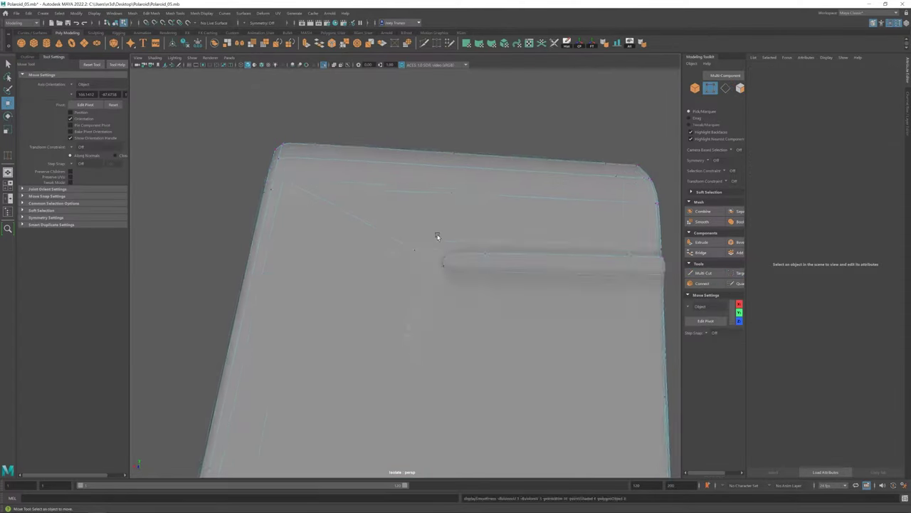
{"action": "scroll", "coordinate": [437, 236], "scroll_direction": "down", "scroll_amount": 5}
{"action": "left_click_drag", "start_coordinate": [438, 236], "coordinate": [417, 332], "text": "alt"}
{"action": "left_click", "coordinate": [442, 328]}
{"action": "scroll", "coordinate": [552, 347], "scroll_direction": "up", "scroll_amount": 5}
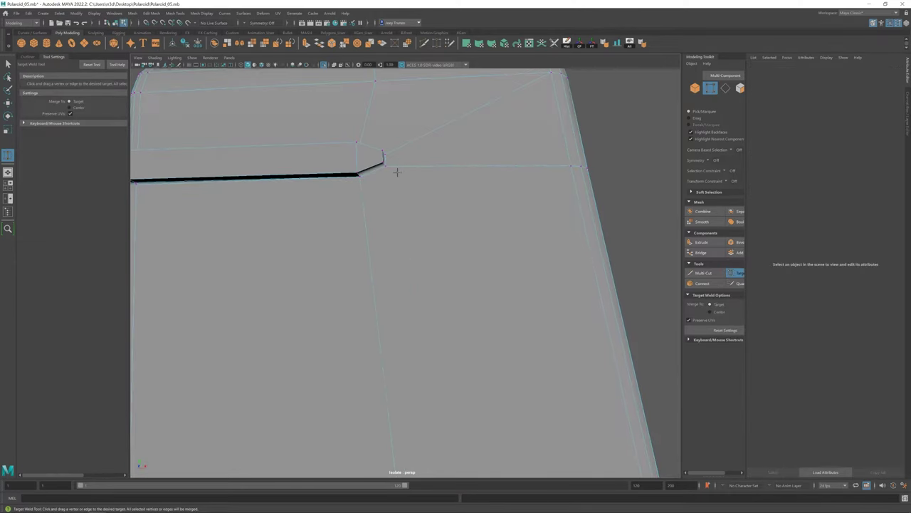
{"action": "key", "text": "F8"}
{"action": "scroll", "coordinate": [555, 305], "scroll_direction": "down", "scroll_amount": 5}
{"action": "mouse_move", "coordinate": [519, 305]}
{"action": "left_mouse_down", "text": "alt"}
{"action": "mouse_move", "coordinate": [372, 283]}
{"action": "mouse_move", "coordinate": [399, 287]}
{"action": "left_mouse_up", "text": "alt"}
{"action": "left_click", "coordinate": [325, 274]}
Target-weld the four vertices at the groove corner together.
{"action": "key", "text": "F9"}
{"action": "left_click", "coordinate": [406, 240]}
{"action": "left_click_drag", "start_coordinate": [406, 240], "coordinate": [421, 319], "text": "alt"}
{"action": "key", "text": "f"}
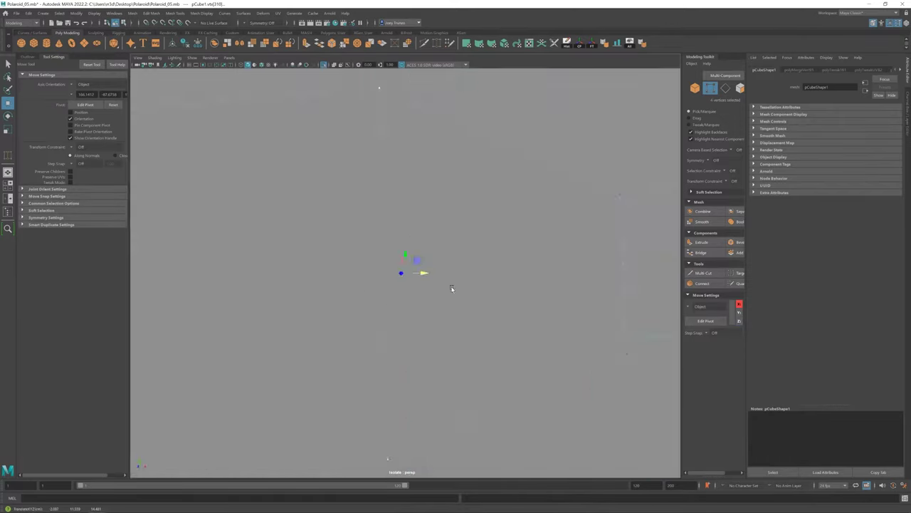
{"action": "scroll", "coordinate": [451, 288], "scroll_direction": "down", "scroll_amount": 5}
{"action": "mouse_move", "coordinate": [452, 288]}
{"action": "left_mouse_down", "text": "alt"}
{"action": "mouse_move", "coordinate": [337, 304]}
{"action": "mouse_move", "coordinate": [346, 263]}
{"action": "mouse_move", "coordinate": [496, 306]}
{"action": "left_mouse_up", "text": "alt"}
{"action": "right_click_drag", "start_coordinate": [497, 305], "coordinate": [532, 295], "text": "alt"}
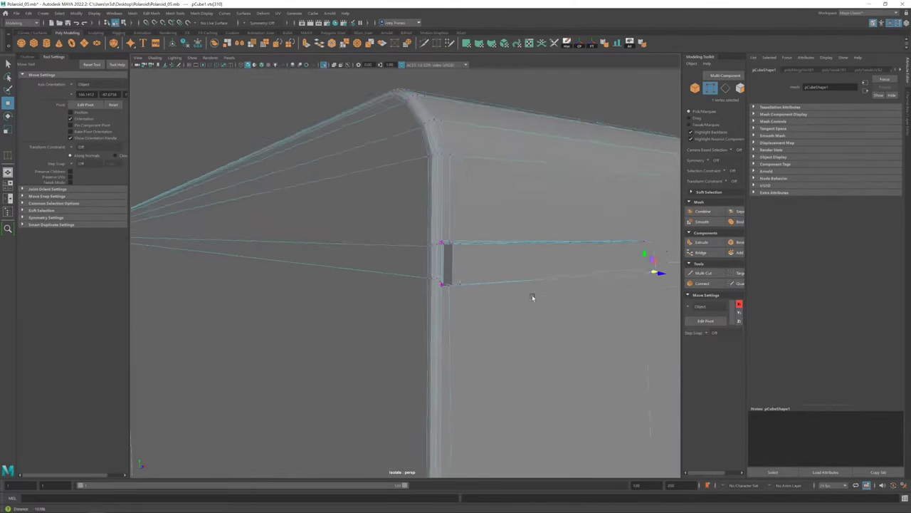
{"action": "left_click_drag", "start_coordinate": [532, 297], "coordinate": [480, 279], "text": "alt"}
{"action": "left_click", "coordinate": [436, 43]}
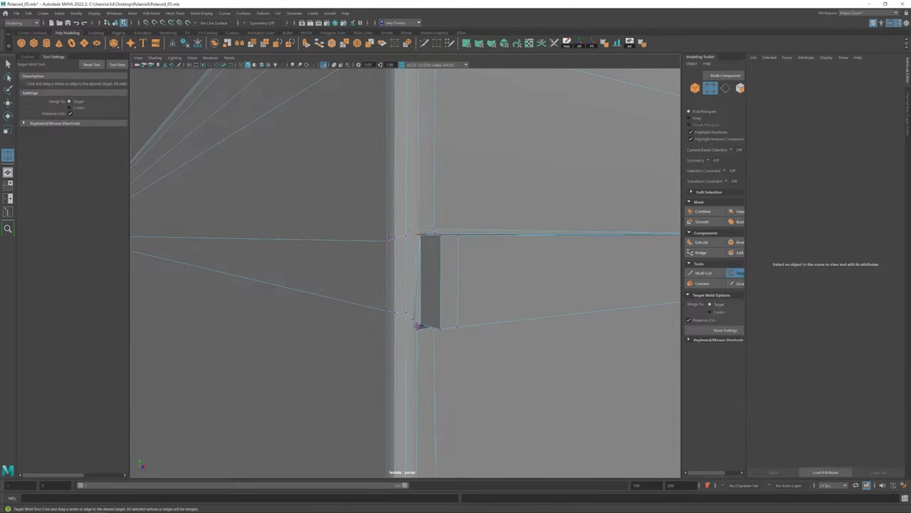
{"action": "mouse_move", "coordinate": [419, 326]}
{"action": "left_mouse_down", "text": "alt"}
{"action": "mouse_move", "coordinate": [387, 255]}
{"action": "mouse_move", "coordinate": [383, 163]}
{"action": "mouse_move", "coordinate": [428, 284]}
{"action": "left_mouse_up", "text": "alt"}
{"action": "key", "text": "w"}
Select an edge at the camera body's corner.
{"action": "mouse_move", "coordinate": [372, 387]}
{"action": "left_mouse_down", "text": "alt"}
{"action": "mouse_move", "coordinate": [443, 242]}
{"action": "mouse_move", "coordinate": [397, 321]}
{"action": "mouse_move", "coordinate": [346, 311]}
{"action": "mouse_move", "coordinate": [397, 295]}
{"action": "mouse_move", "coordinate": [375, 420]}
{"action": "left_mouse_up", "text": "alt"}
{"action": "left_click", "coordinate": [346, 312]}
{"action": "scroll", "coordinate": [415, 266], "scroll_direction": "up", "scroll_amount": 3}
{"action": "left_click", "coordinate": [265, 340]}
{"action": "key", "text": "q"}
{"action": "scroll", "coordinate": [351, 227], "scroll_direction": "up", "scroll_amount": 5}
Review the rounded top corner and whole Polaroid model, then reselect the camera body.
{"action": "mouse_move", "coordinate": [351, 227]}
{"action": "left_mouse_down", "text": "alt"}
{"action": "mouse_move", "coordinate": [661, 275]}
{"action": "mouse_move", "coordinate": [472, 309]}
{"action": "left_mouse_up", "text": "alt"}
{"action": "scroll", "coordinate": [299, 329], "scroll_direction": "up", "scroll_amount": 3}
{"action": "left_click_drag", "start_coordinate": [299, 330], "coordinate": [506, 261], "text": "alt"}
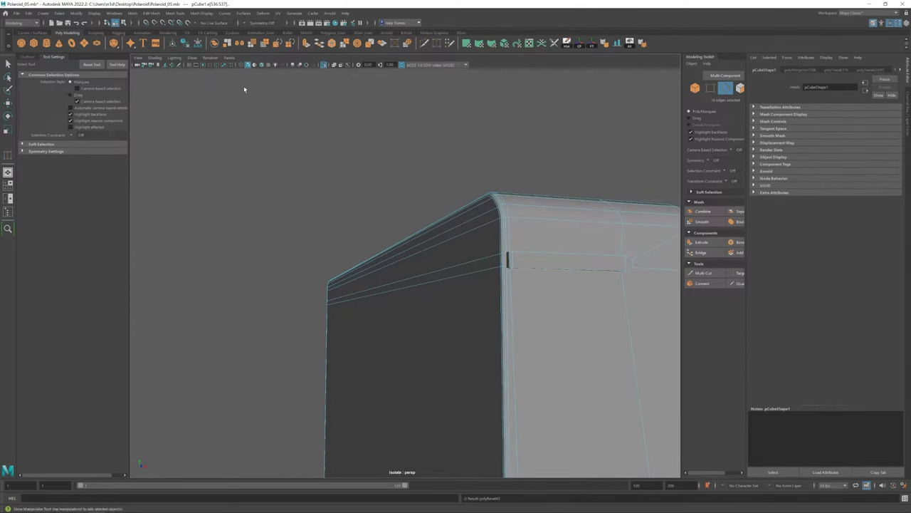
{"action": "mouse_move", "coordinate": [243, 86]}
{"action": "left_mouse_down", "text": "alt"}
{"action": "mouse_move", "coordinate": [610, 173]}
{"action": "mouse_move", "coordinate": [576, 325]}
{"action": "mouse_move", "coordinate": [449, 267]}
{"action": "mouse_move", "coordinate": [417, 284]}
{"action": "mouse_move", "coordinate": [395, 335]}
{"action": "left_mouse_up", "text": "alt"}
{"action": "key", "text": "w"}
{"action": "scroll", "coordinate": [576, 326], "scroll_direction": "down", "scroll_amount": 5}
{"action": "left_click", "coordinate": [417, 277]}
{"action": "scroll", "coordinate": [370, 299], "scroll_direction": "up", "scroll_amount": 5}
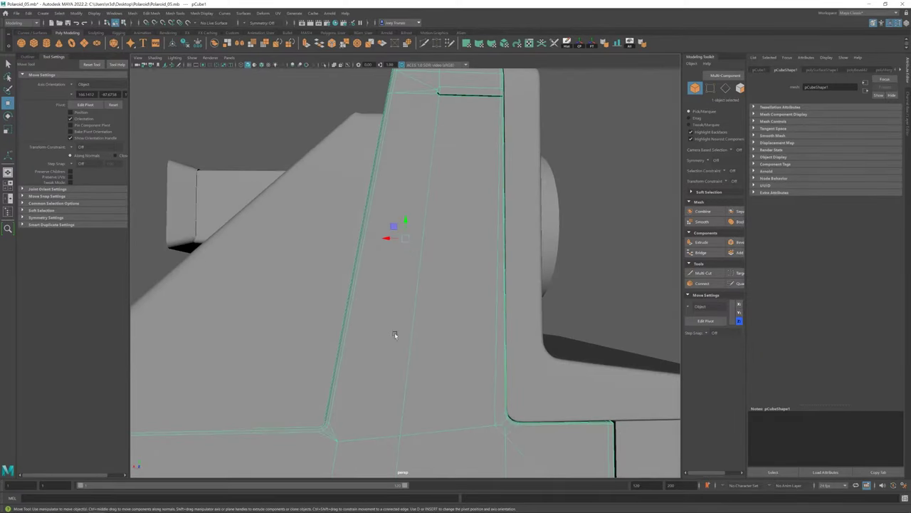
{"action": "right_click_drag", "start_coordinate": [478, 107], "coordinate": [439, 96], "text": "shift"}
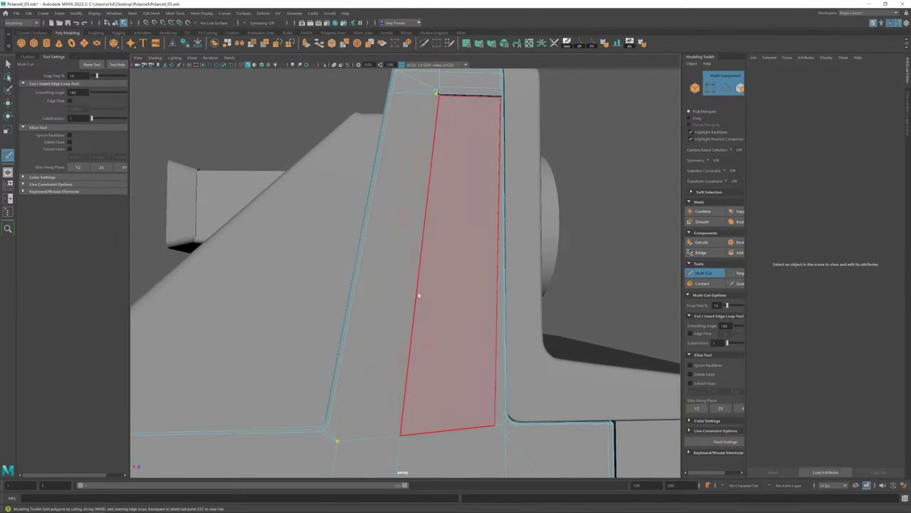
{"action": "key", "text": "w"}
{"action": "mouse_move", "coordinate": [425, 277]}
{"action": "left_mouse_down", "text": "alt"}
{"action": "mouse_move", "coordinate": [376, 270]}
{"action": "mouse_move", "coordinate": [411, 291]}
{"action": "left_mouse_up", "text": "alt"}
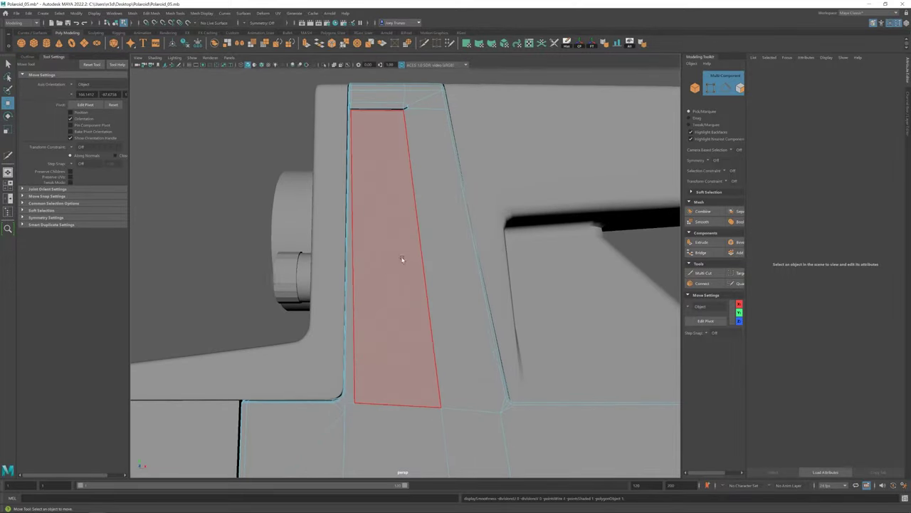
{"action": "right_click_drag", "start_coordinate": [403, 260], "coordinate": [409, 110], "text": "shift"}
{"action": "scroll", "coordinate": [502, 413], "scroll_direction": "down", "scroll_amount": 5}
{"action": "key", "text": "w"}
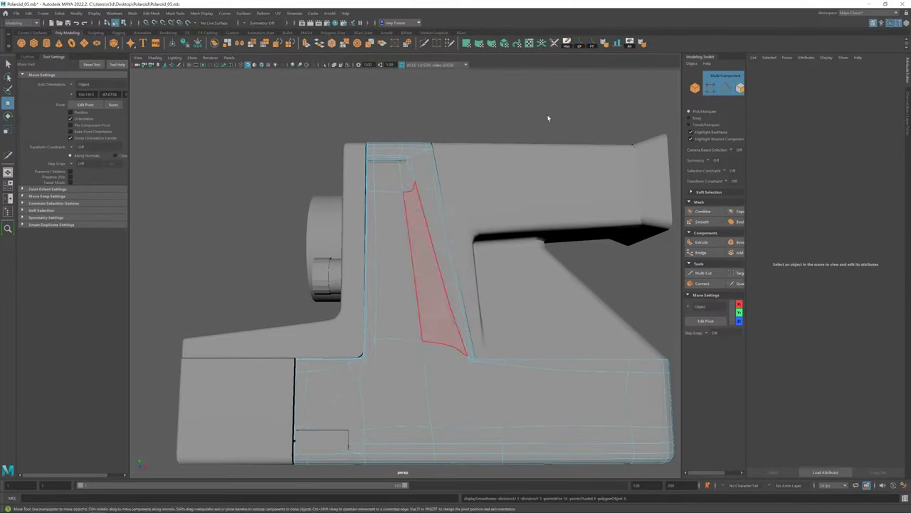
{"action": "scroll", "coordinate": [396, 342], "scroll_direction": "down", "scroll_amount": 5}
{"action": "left_click_drag", "start_coordinate": [397, 342], "coordinate": [327, 347], "text": "alt"}
{"action": "scroll", "coordinate": [470, 362], "scroll_direction": "up", "scroll_amount": 5}
{"action": "scroll", "coordinate": [470, 362], "scroll_direction": "down", "scroll_amount": 5}
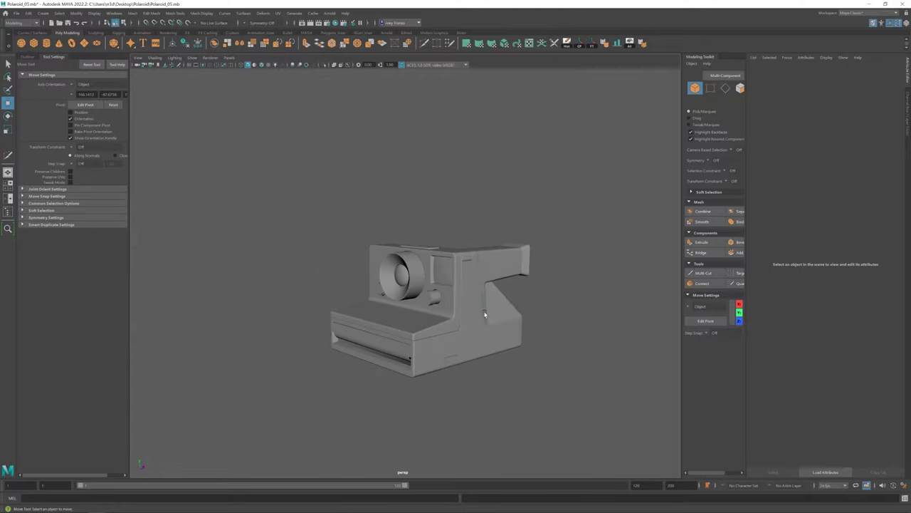
{"action": "mouse_move", "coordinate": [539, 335]}
{"action": "left_mouse_down", "text": "alt"}
{"action": "mouse_move", "coordinate": [526, 368]}
{"action": "mouse_move", "coordinate": [489, 330]}
{"action": "left_mouse_up", "text": "alt"}
{"action": "scroll", "coordinate": [488, 330], "scroll_direction": "up", "scroll_amount": 5}
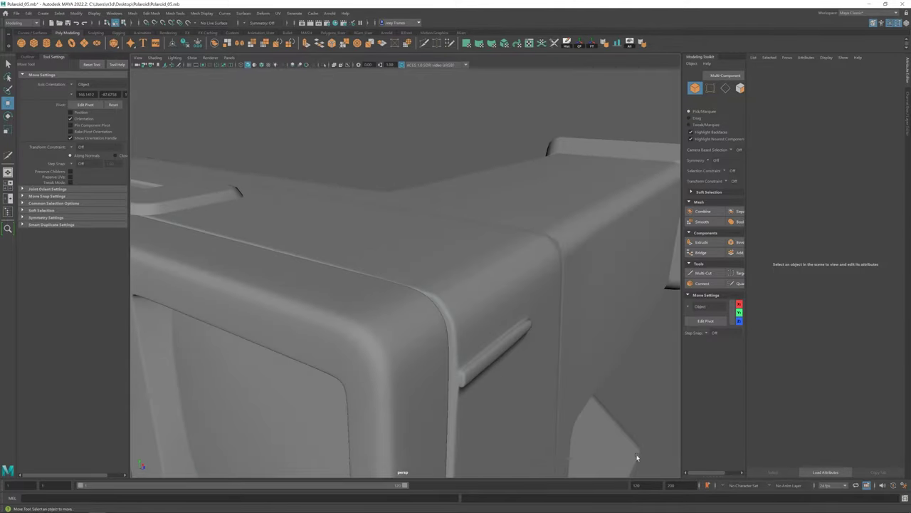
{"action": "left_click", "coordinate": [484, 370]}
{"action": "left_click_drag", "start_coordinate": [485, 370], "coordinate": [477, 381], "text": "alt"}
{"action": "scroll", "coordinate": [380, 335], "scroll_direction": "down", "scroll_amount": 5}
Select the edge loop at the end of the viewfinder housing.
{"action": "key", "text": "r"}
{"action": "scroll", "coordinate": [154, 306], "scroll_direction": "up", "scroll_amount": 4}
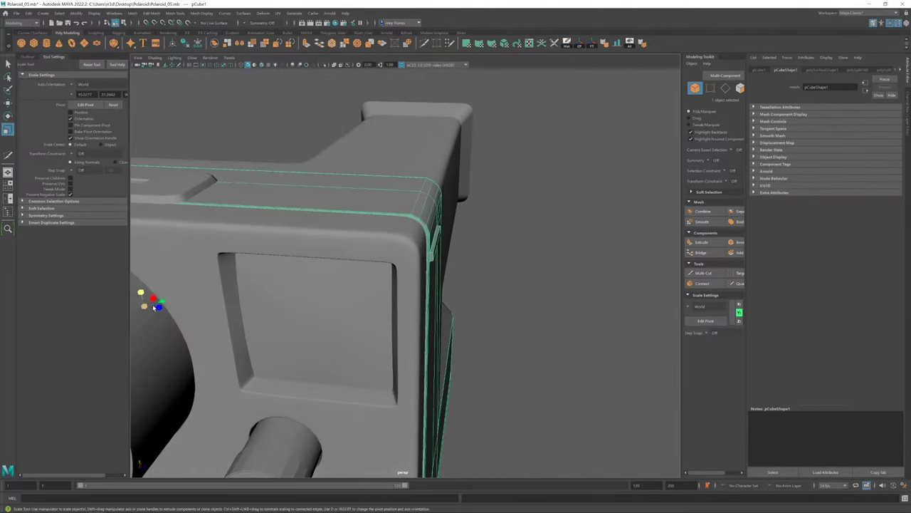
{"action": "mouse_move", "coordinate": [154, 308]}
{"action": "left_mouse_down", "text": "alt"}
{"action": "mouse_move", "coordinate": [409, 243]}
{"action": "mouse_move", "coordinate": [458, 333]}
{"action": "left_mouse_up", "text": "alt"}
{"action": "left_click", "coordinate": [408, 242]}
{"action": "double_click", "coordinate": [390, 299]}
{"action": "key", "text": "w"}
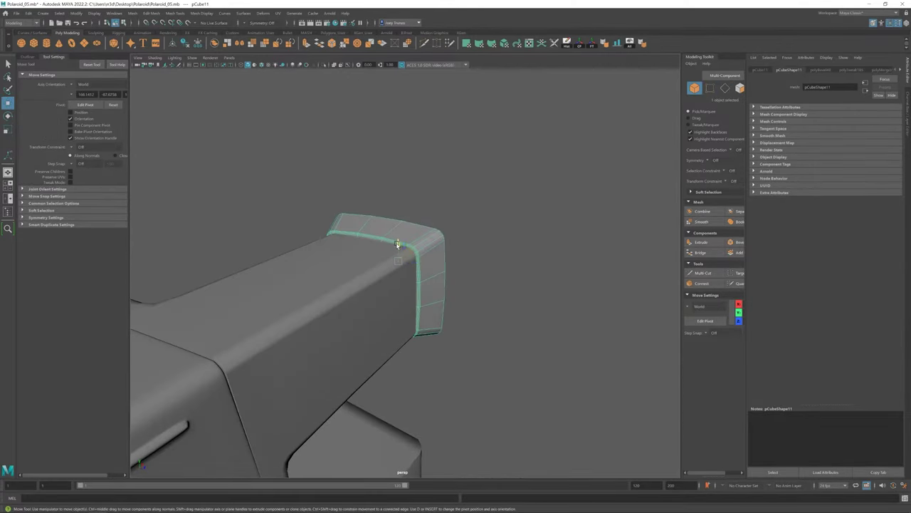
{"action": "mouse_move", "coordinate": [376, 264]}
{"action": "left_mouse_down", "text": "alt"}
{"action": "mouse_move", "coordinate": [373, 308]}
{"action": "mouse_move", "coordinate": [251, 268]}
{"action": "mouse_move", "coordinate": [423, 266]}
{"action": "left_mouse_up", "text": "alt"}
{"action": "left_click", "coordinate": [373, 308]}
Isolate the viewfinder housing to inspect it, then show the full model again.
{"action": "key", "text": "ctrl+1"}
{"action": "right_click_drag", "start_coordinate": [413, 213], "coordinate": [413, 203]}
{"action": "left_click_drag", "start_coordinate": [414, 203], "coordinate": [343, 369], "text": "alt"}
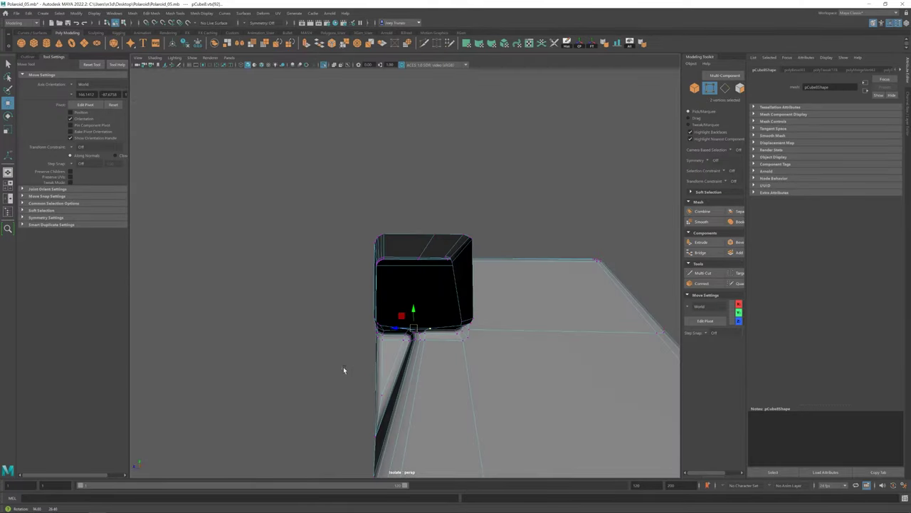
{"action": "mouse_move", "coordinate": [413, 307]}
{"action": "left_mouse_down", "text": "alt"}
{"action": "mouse_move", "coordinate": [555, 273]}
{"action": "mouse_move", "coordinate": [325, 320]}
{"action": "mouse_move", "coordinate": [394, 301]}
{"action": "mouse_move", "coordinate": [347, 258]}
{"action": "mouse_move", "coordinate": [413, 270]}
{"action": "mouse_move", "coordinate": [429, 340]}
{"action": "mouse_move", "coordinate": [460, 277]}
{"action": "left_mouse_up", "text": "alt"}
{"action": "key", "text": "F8"}
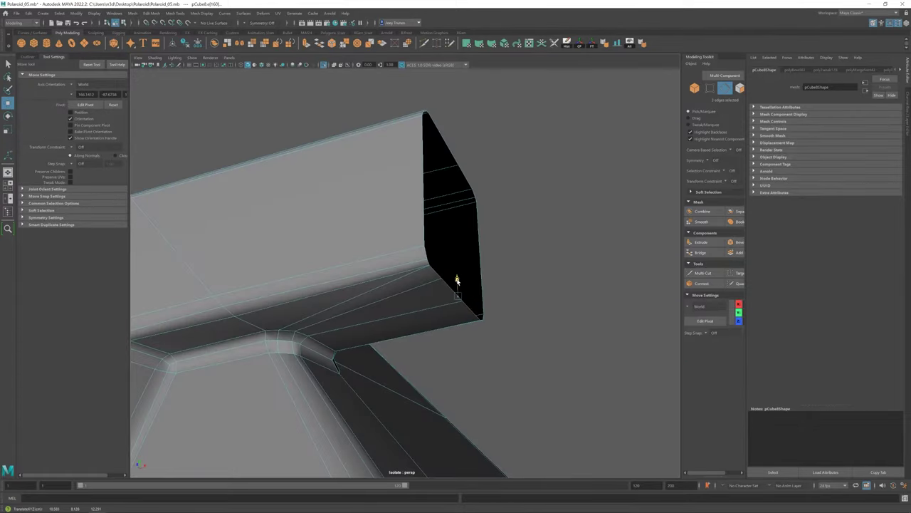
{"action": "left_click", "coordinate": [552, 296]}
{"action": "mouse_move", "coordinate": [552, 296]}
{"action": "left_mouse_down", "text": "alt"}
{"action": "mouse_move", "coordinate": [356, 383]}
{"action": "mouse_move", "coordinate": [429, 321]}
{"action": "mouse_move", "coordinate": [399, 274]}
{"action": "mouse_move", "coordinate": [435, 251]}
{"action": "left_mouse_up", "text": "alt"}
{"action": "left_click", "coordinate": [356, 382]}
{"action": "left_click", "coordinate": [324, 65]}
Select the vertices at the viewfinder housing's end.
{"action": "key", "text": "f"}
{"action": "key", "text": "F9"}
{"action": "mouse_move", "coordinate": [498, 214]}
{"action": "left_mouse_down"}
{"action": "mouse_move", "coordinate": [428, 342]}
{"action": "mouse_move", "coordinate": [422, 294]}
{"action": "mouse_move", "coordinate": [399, 285]}
{"action": "left_mouse_up"}
{"action": "right_click_drag", "start_coordinate": [399, 284], "coordinate": [337, 338], "text": "alt"}
{"action": "mouse_move", "coordinate": [336, 338]}
{"action": "left_mouse_down", "text": "alt"}
{"action": "mouse_move", "coordinate": [441, 297]}
{"action": "mouse_move", "coordinate": [405, 265]}
{"action": "mouse_move", "coordinate": [365, 267]}
{"action": "mouse_move", "coordinate": [378, 274]}
{"action": "mouse_move", "coordinate": [397, 269]}
{"action": "mouse_move", "coordinate": [370, 265]}
{"action": "left_mouse_up", "text": "alt"}
Extrude the housing's end face and prepare to scale and move it inward.
{"action": "key", "text": "r"}
{"action": "key", "text": "F11"}
{"action": "scroll", "coordinate": [376, 256], "scroll_direction": "up", "scroll_amount": 5}
{"action": "key", "text": "w"}
{"action": "key", "text": "ctrl+e"}
{"action": "key", "text": "r"}
{"action": "key", "text": "w"}
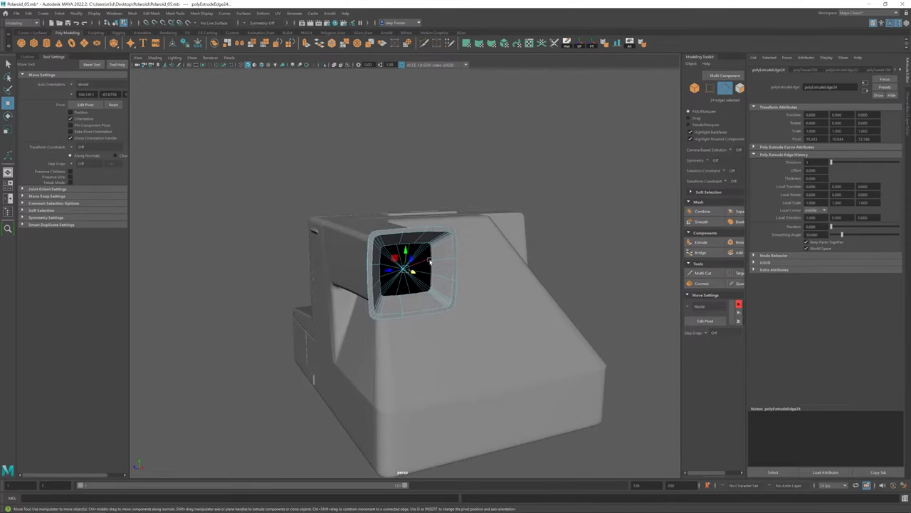
Select the plane inside the lens opening and view its creation settings.
{"action": "left_click", "coordinate": [214, 142]}
{"action": "left_click", "coordinate": [406, 267]}
{"action": "key", "text": "e"}
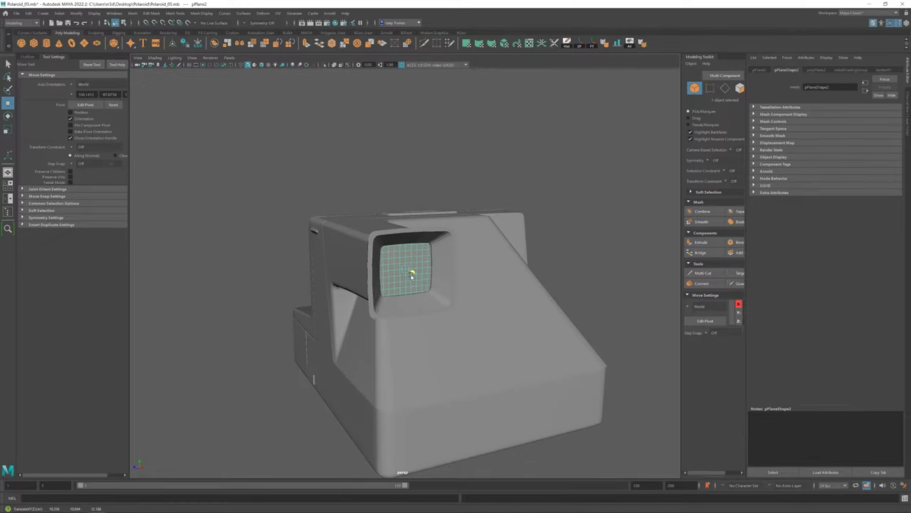
{"action": "left_click_drag", "start_coordinate": [412, 274], "coordinate": [437, 284], "text": "alt"}
{"action": "key", "text": "r"}
{"action": "left_click", "coordinate": [815, 70]}
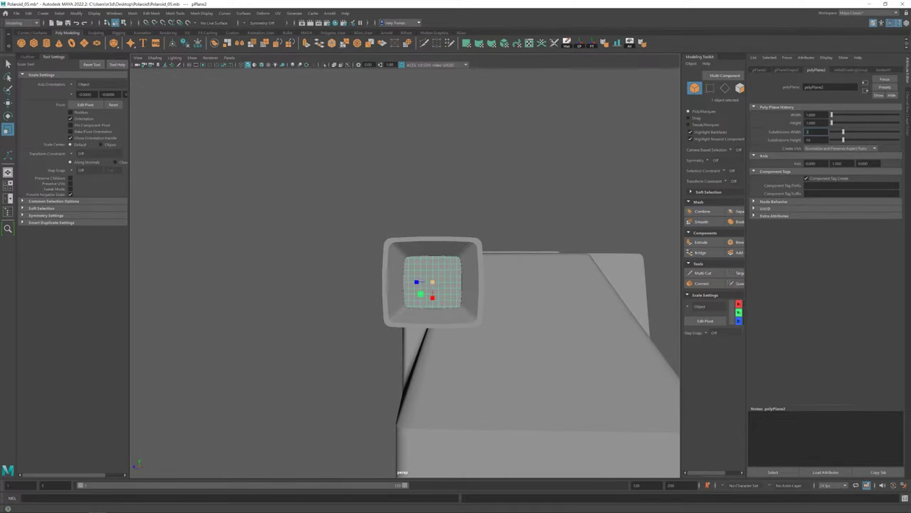
Extrude a face of the inner plane and scale the extrusion.
{"action": "key", "text": "F11"}
{"action": "left_click", "coordinate": [433, 283]}
{"action": "left_click_drag", "start_coordinate": [441, 284], "coordinate": [453, 286], "text": "alt"}
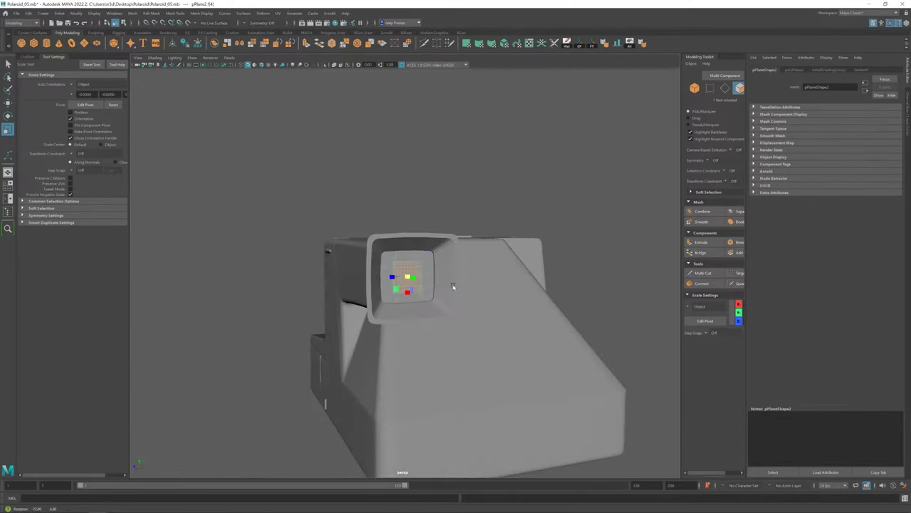
{"action": "key", "text": "f"}
{"action": "scroll", "coordinate": [409, 278], "scroll_direction": "down", "scroll_amount": 5}
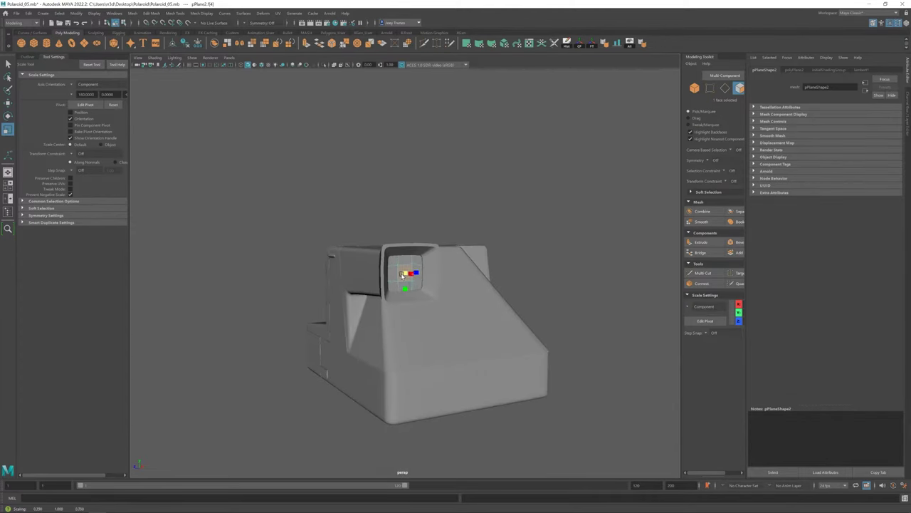
{"action": "key", "text": "ctrl+e"}
{"action": "key", "text": "r"}
Bevel the selected edges of the viewfinder housing.
{"action": "left_click_drag", "start_coordinate": [410, 280], "coordinate": [403, 275], "text": "alt"}
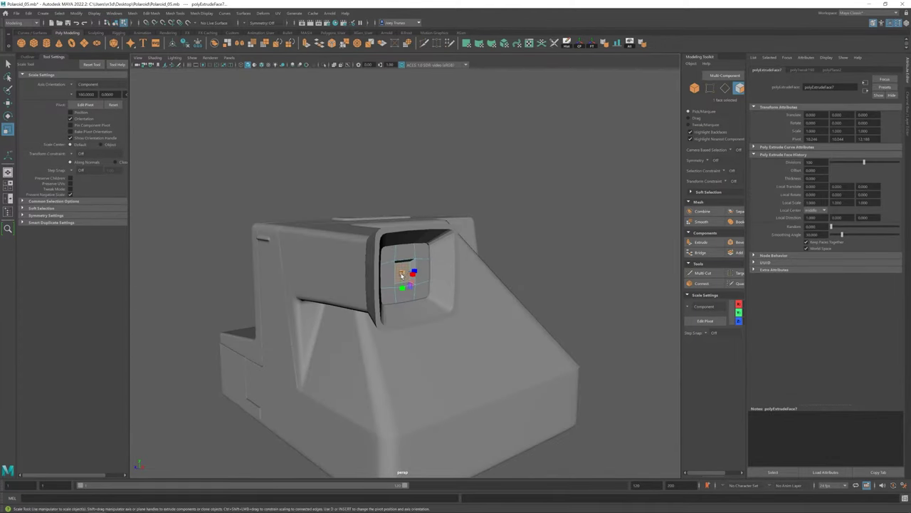
{"action": "scroll", "coordinate": [417, 273], "scroll_direction": "down", "scroll_amount": 5}
{"action": "scroll", "coordinate": [399, 285], "scroll_direction": "up", "scroll_amount": 7}
{"action": "right_click", "coordinate": [385, 227]}
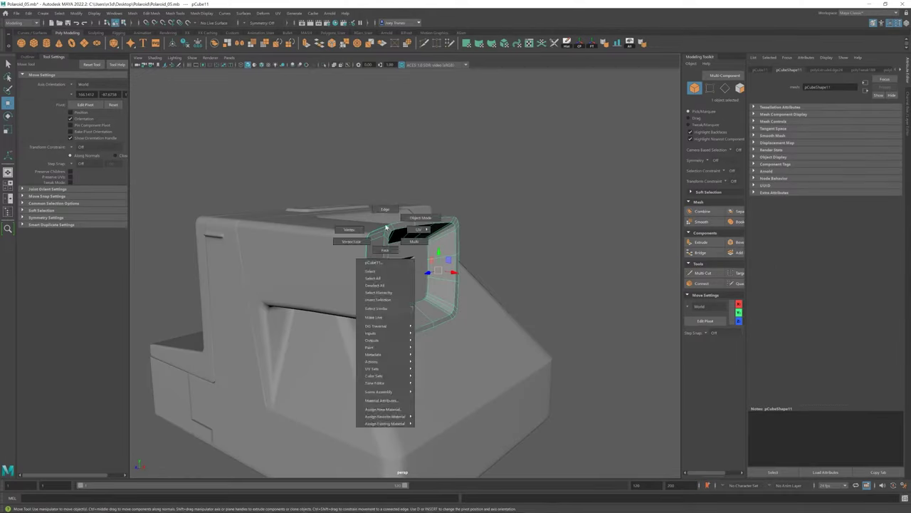
{"action": "key", "text": "ctrl+b"}
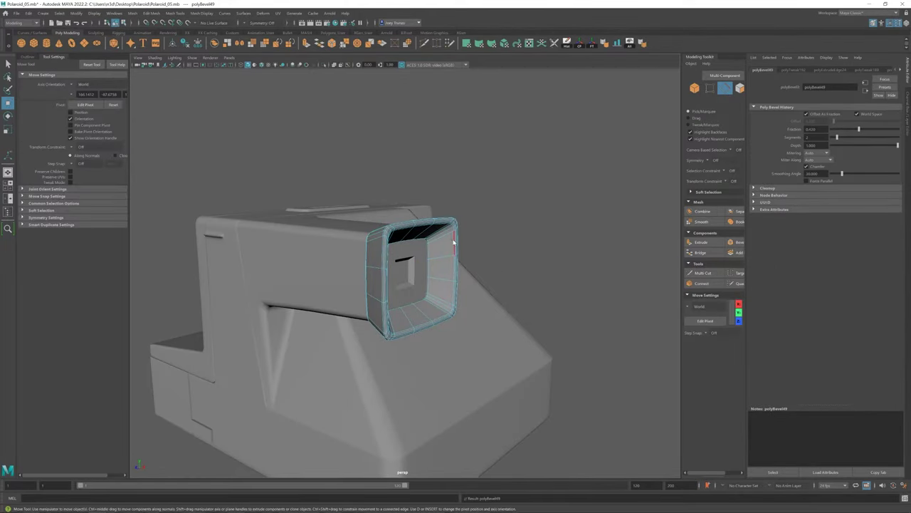
Box-select the housing's end vertices in side view and scale them.
{"action": "left_click_drag", "start_coordinate": [453, 242], "coordinate": [358, 271], "text": "alt"}
{"action": "scroll", "coordinate": [358, 270], "scroll_direction": "up", "scroll_amount": 3}
{"action": "scroll", "coordinate": [358, 271], "scroll_direction": "down", "scroll_amount": 1}
{"action": "key", "text": "F9"}
{"action": "mouse_move", "coordinate": [417, 193]}
{"action": "left_mouse_down"}
{"action": "mouse_move", "coordinate": [370, 306]}
{"action": "mouse_move", "coordinate": [340, 287]}
{"action": "mouse_move", "coordinate": [388, 256]}
{"action": "left_mouse_up"}
{"action": "key", "text": "r"}
{"action": "key", "text": "F8"}
{"action": "key", "text": "w"}
Select an inner face of the rear viewfinder hood.
{"action": "scroll", "coordinate": [398, 295], "scroll_direction": "up", "scroll_amount": 3}
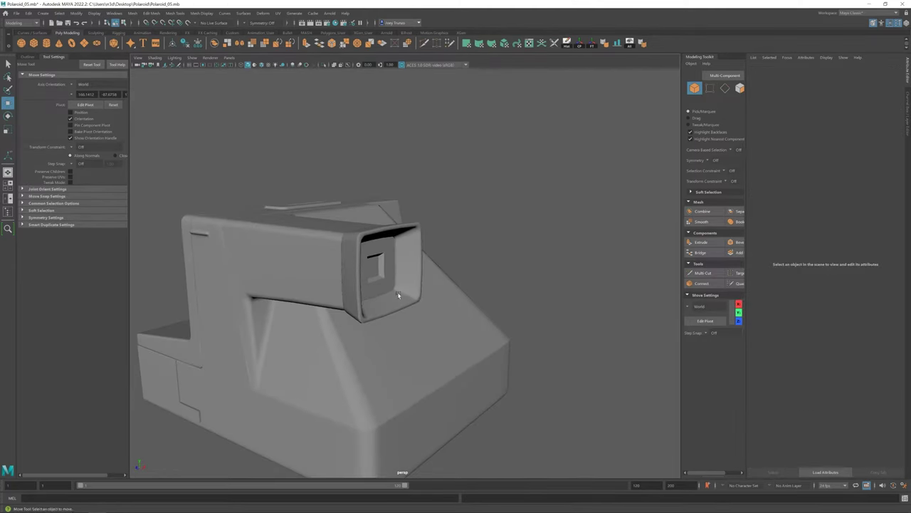
{"action": "left_click", "coordinate": [398, 295]}
{"action": "scroll", "coordinate": [406, 275], "scroll_direction": "up", "scroll_amount": 2}
{"action": "key", "text": "F11"}
{"action": "left_click", "coordinate": [410, 260]}
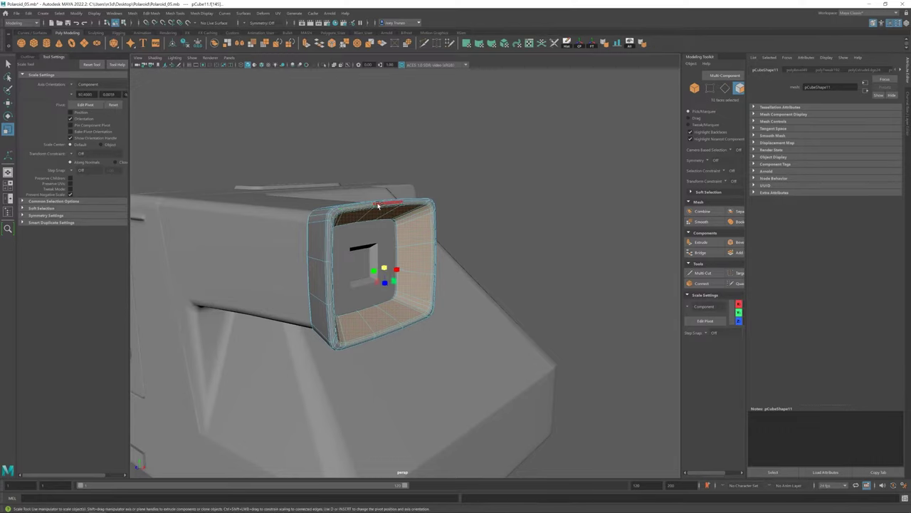
{"action": "scroll", "coordinate": [385, 269], "scroll_direction": "down", "scroll_amount": 2}
{"action": "key", "text": "F8"}
{"action": "scroll", "coordinate": [407, 265], "scroll_direction": "down", "scroll_amount": 4}
{"action": "mouse_move", "coordinate": [407, 264]}
{"action": "left_mouse_down", "text": "alt"}
{"action": "mouse_move", "coordinate": [482, 316]}
{"action": "mouse_move", "coordinate": [409, 272]}
{"action": "mouse_move", "coordinate": [386, 276]}
{"action": "mouse_move", "coordinate": [437, 264]}
{"action": "mouse_move", "coordinate": [498, 312]}
{"action": "mouse_move", "coordinate": [388, 320]}
{"action": "mouse_move", "coordinate": [413, 315]}
{"action": "mouse_move", "coordinate": [456, 369]}
{"action": "mouse_move", "coordinate": [370, 347]}
{"action": "left_mouse_up", "text": "alt"}
Box-select the hood's end vertices for moving, then view the whole camera.
{"action": "left_click", "coordinate": [409, 272]}
{"action": "key", "text": "F8"}
{"action": "left_click", "coordinate": [499, 312]}
{"action": "key", "text": "F9"}
{"action": "left_click_drag", "start_coordinate": [403, 281], "coordinate": [467, 202]}
{"action": "key", "text": "w"}
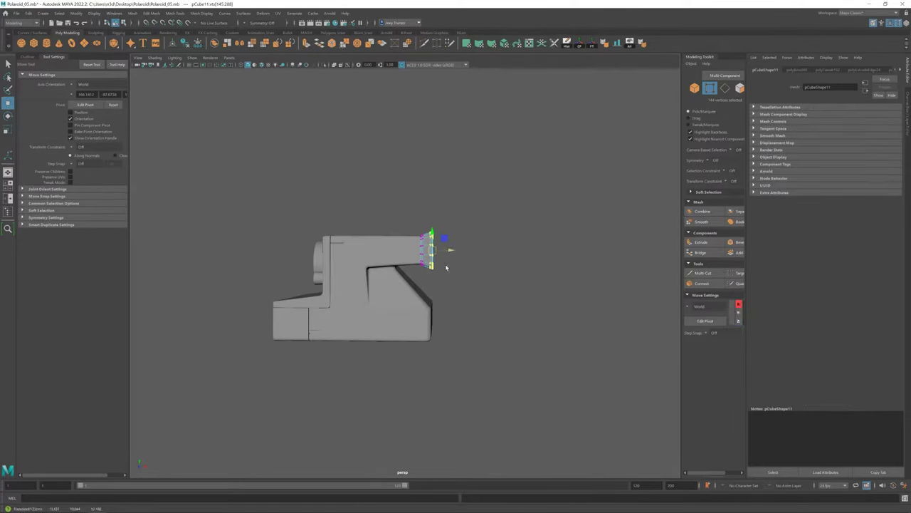
{"action": "key", "text": "F8"}
{"action": "left_click", "coordinate": [446, 268]}
{"action": "mouse_move", "coordinate": [446, 268]}
{"action": "left_mouse_down", "text": "alt"}
{"action": "mouse_move", "coordinate": [403, 335]}
{"action": "mouse_move", "coordinate": [429, 349]}
{"action": "left_mouse_up", "text": "alt"}
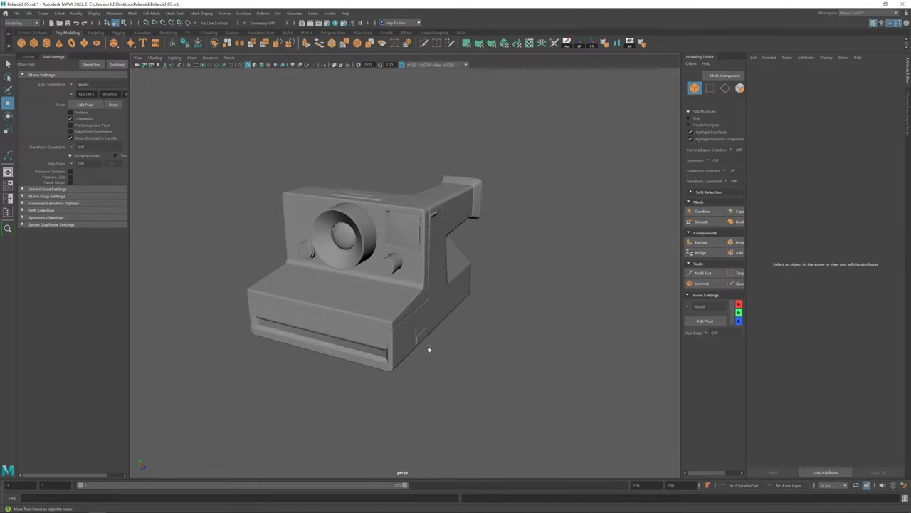
Select the lens ring cylinder and apply Mesh > Smooth to it.
{"action": "left_click", "coordinate": [326, 227]}
{"action": "key", "text": "f"}
{"action": "left_click", "coordinate": [132, 13]}
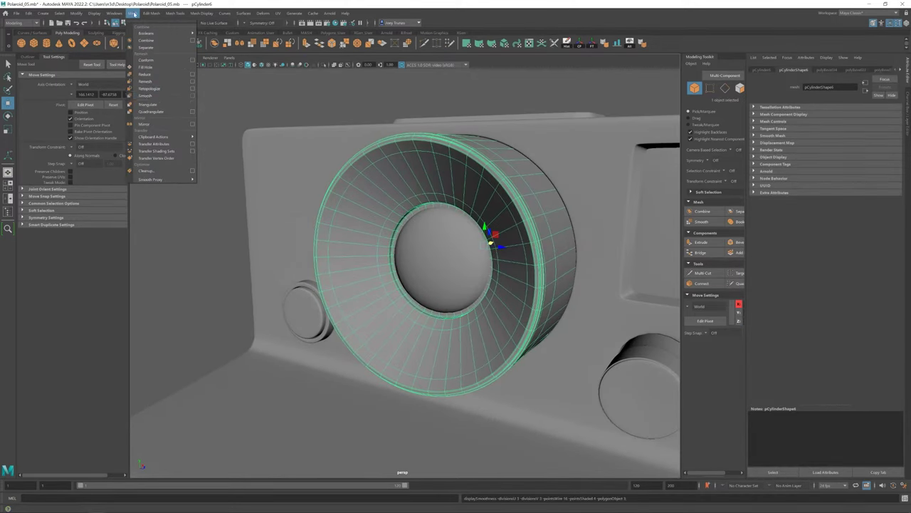
{"action": "left_click", "coordinate": [145, 96]}
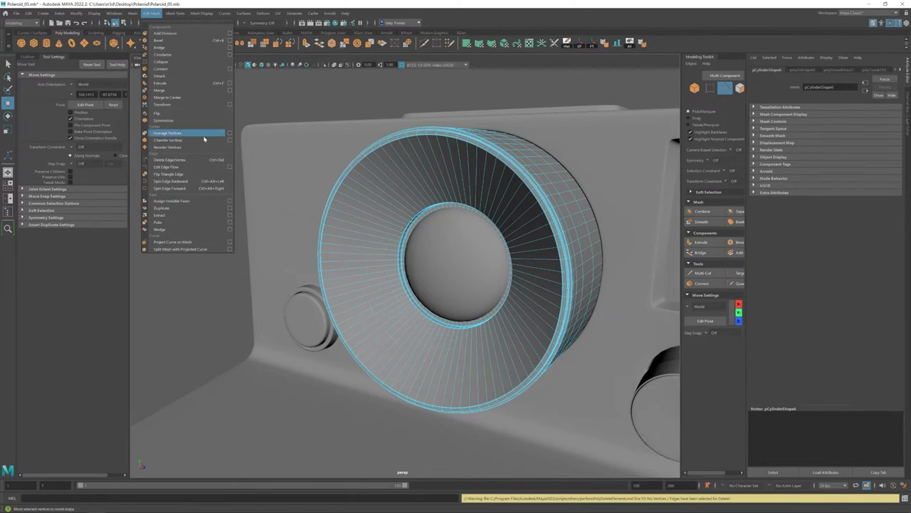
Insert an edge loop near the lens ring's rim and scale the new edges.
{"action": "left_click", "coordinate": [233, 69]}
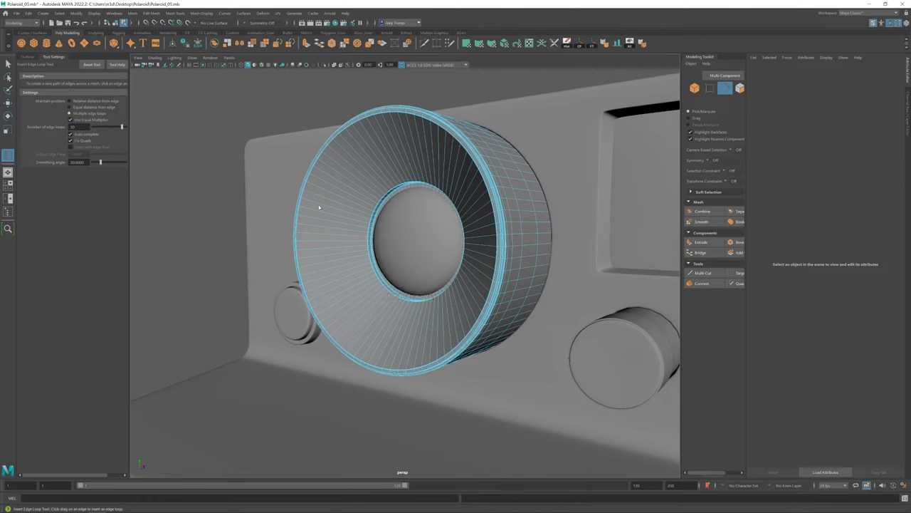
{"action": "left_click", "coordinate": [319, 207]}
{"action": "key", "text": "w"}
{"action": "left_click_drag", "start_coordinate": [327, 215], "coordinate": [294, 188], "text": "alt"}
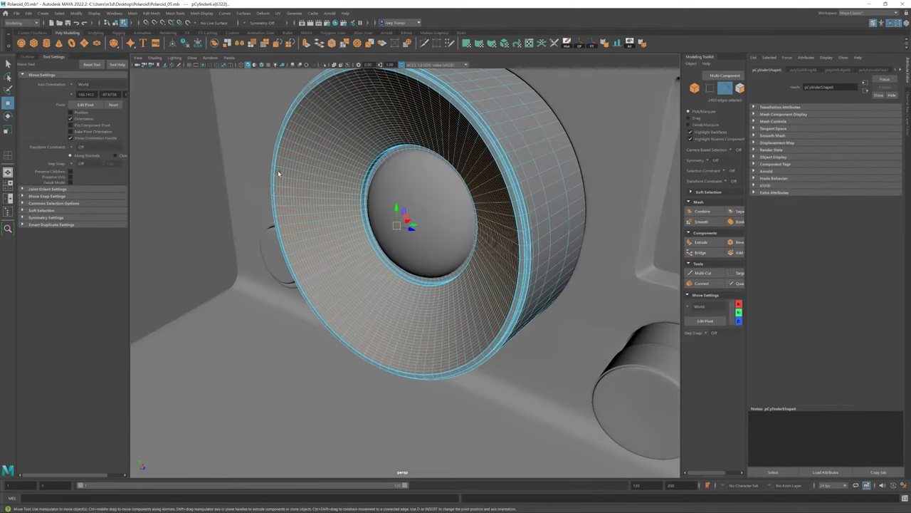
{"action": "right_click_drag", "start_coordinate": [283, 175], "coordinate": [342, 237], "text": "alt"}
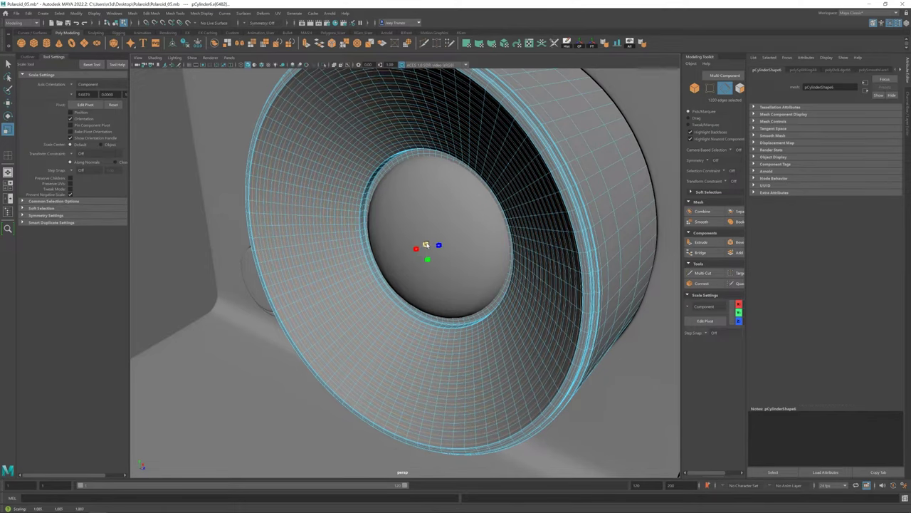
{"action": "key", "text": "w"}
{"action": "left_click_drag", "start_coordinate": [425, 245], "coordinate": [460, 260], "text": "alt"}
{"action": "scroll", "coordinate": [441, 261], "scroll_direction": "down", "scroll_amount": 3}
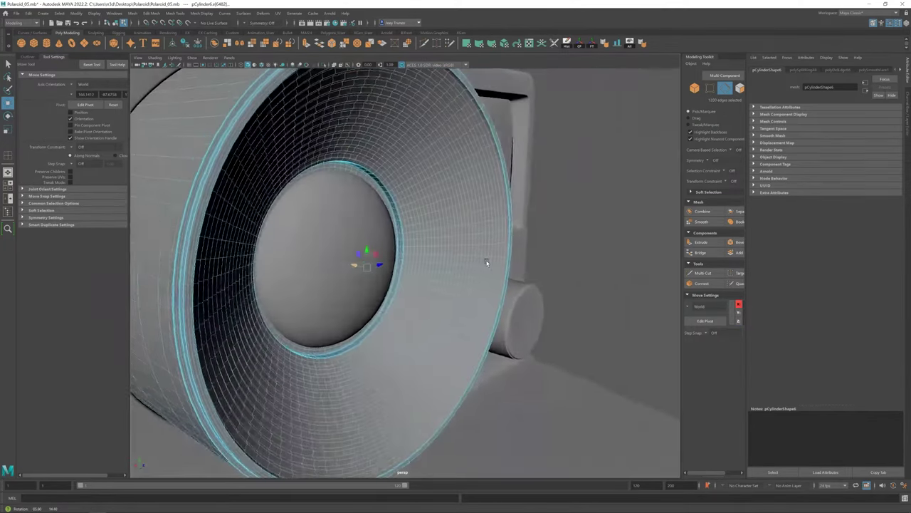
{"action": "scroll", "coordinate": [484, 260], "scroll_direction": "down", "scroll_amount": 3}
Reselect the lens ring in edge mode and inspect its rim from several angles.
{"action": "left_click", "coordinate": [250, 203]}
{"action": "key", "text": "f"}
{"action": "mouse_move", "coordinate": [318, 321]}
{"action": "left_mouse_down", "text": "alt"}
{"action": "mouse_move", "coordinate": [358, 319]}
{"action": "mouse_move", "coordinate": [335, 289]}
{"action": "mouse_move", "coordinate": [354, 314]}
{"action": "mouse_move", "coordinate": [372, 242]}
{"action": "left_mouse_up", "text": "alt"}
{"action": "scroll", "coordinate": [334, 289], "scroll_direction": "up", "scroll_amount": 5}
{"action": "left_click", "coordinate": [356, 314]}
{"action": "key", "text": "F10"}
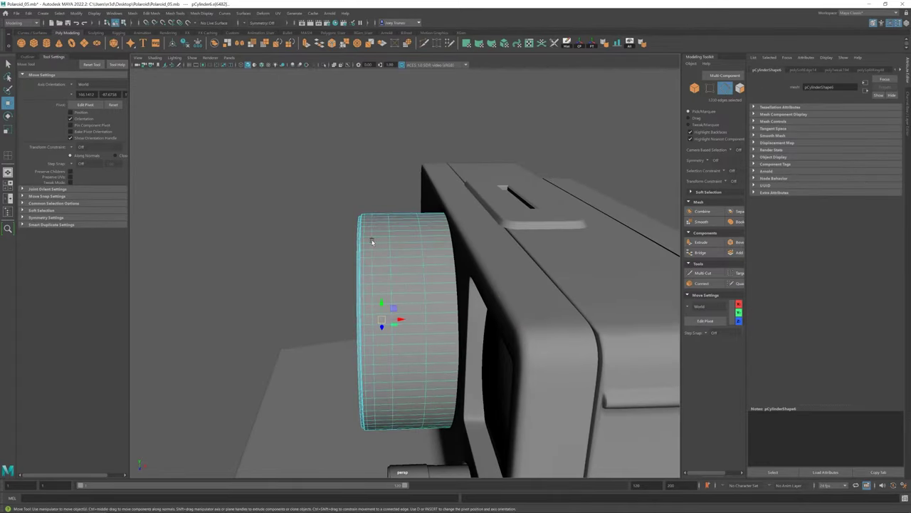
{"action": "mouse_move", "coordinate": [383, 279]}
{"action": "left_mouse_down", "text": "alt"}
{"action": "mouse_move", "coordinate": [395, 265]}
{"action": "mouse_move", "coordinate": [361, 265]}
{"action": "left_mouse_up", "text": "alt"}
{"action": "scroll", "coordinate": [389, 291], "scroll_direction": "up", "scroll_amount": 4}
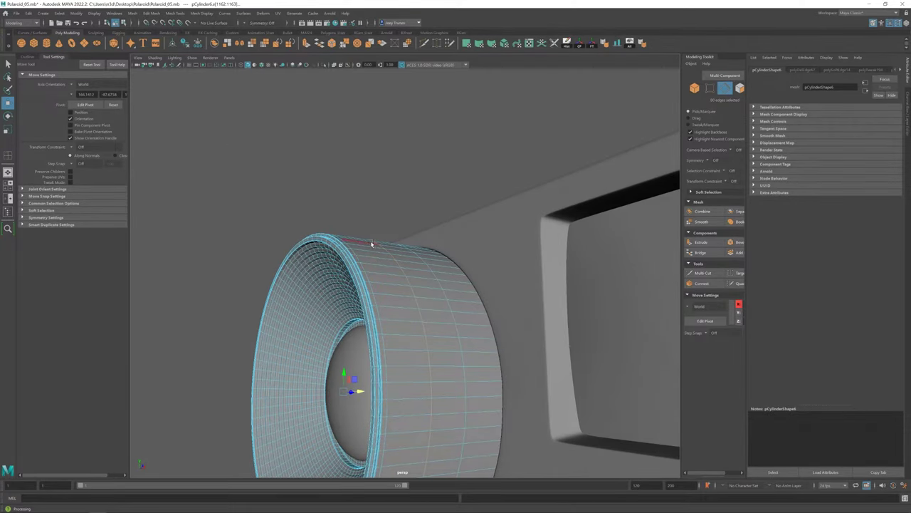
{"action": "left_click_drag", "start_coordinate": [330, 230], "coordinate": [386, 203], "text": "alt"}
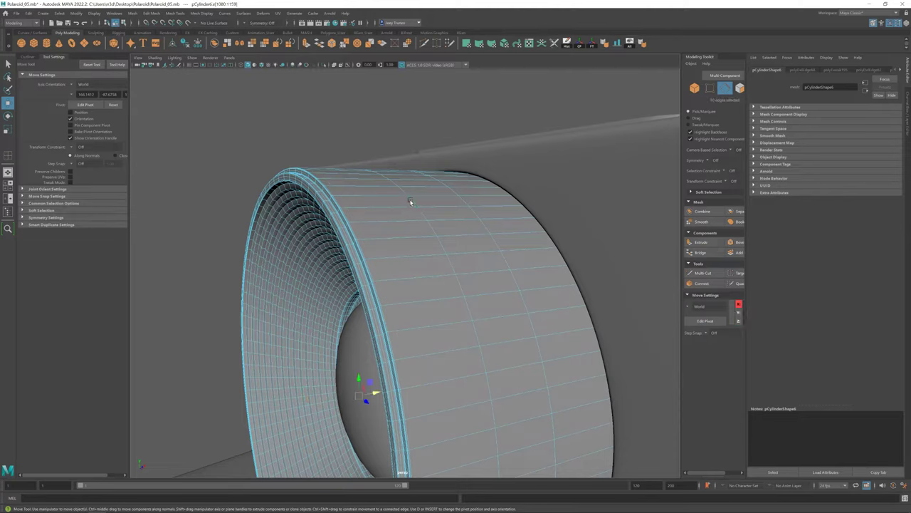
{"action": "scroll", "coordinate": [402, 317], "scroll_direction": "down", "scroll_amount": 5}
{"action": "mouse_move", "coordinate": [397, 317]}
{"action": "left_mouse_down", "text": "alt"}
{"action": "mouse_move", "coordinate": [377, 299]}
{"action": "mouse_move", "coordinate": [340, 184]}
{"action": "mouse_move", "coordinate": [373, 348]}
{"action": "left_mouse_up", "text": "alt"}
{"action": "scroll", "coordinate": [378, 299], "scroll_direction": "up", "scroll_amount": 4}
{"action": "scroll", "coordinate": [372, 348], "scroll_direction": "down", "scroll_amount": 4}
{"action": "scroll", "coordinate": [390, 324], "scroll_direction": "up", "scroll_amount": 2}
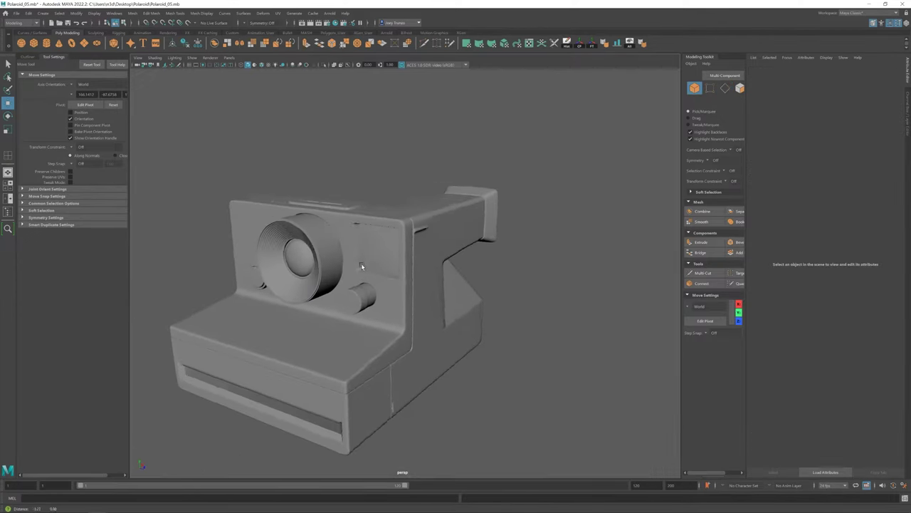
Isolate the front shell pCube1 so it shows alone in the perspective viewport.
{"action": "left_click_drag", "start_coordinate": [432, 264], "coordinate": [484, 203], "text": "alt"}
{"action": "scroll", "coordinate": [436, 222], "scroll_direction": "up", "scroll_amount": 3}
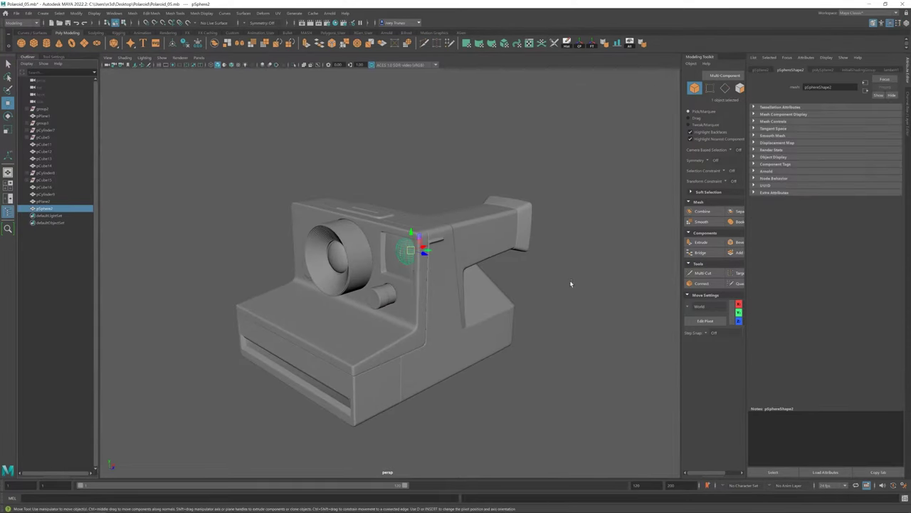
{"action": "left_click_drag", "start_coordinate": [430, 259], "coordinate": [411, 250], "text": "alt"}
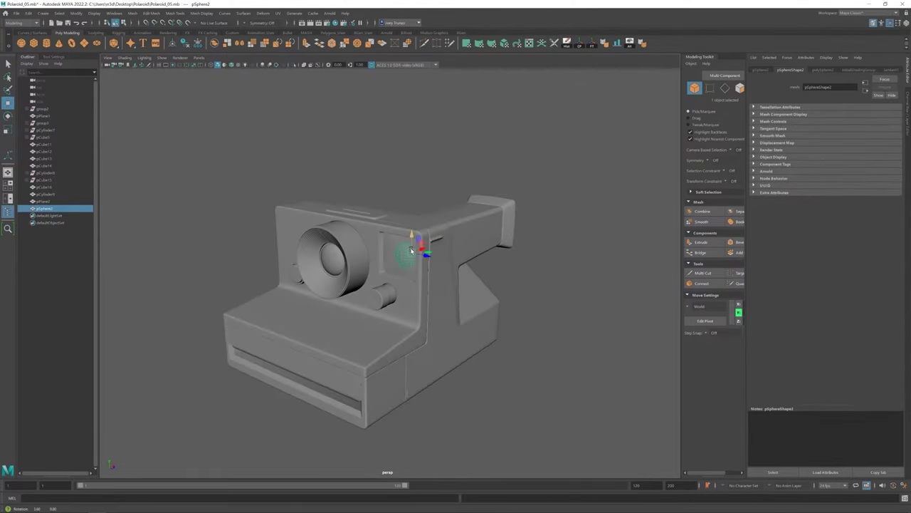
{"action": "key", "text": "ctrl+1"}
Extrude the front shell's large front panel faces.
{"action": "key", "text": "f"}
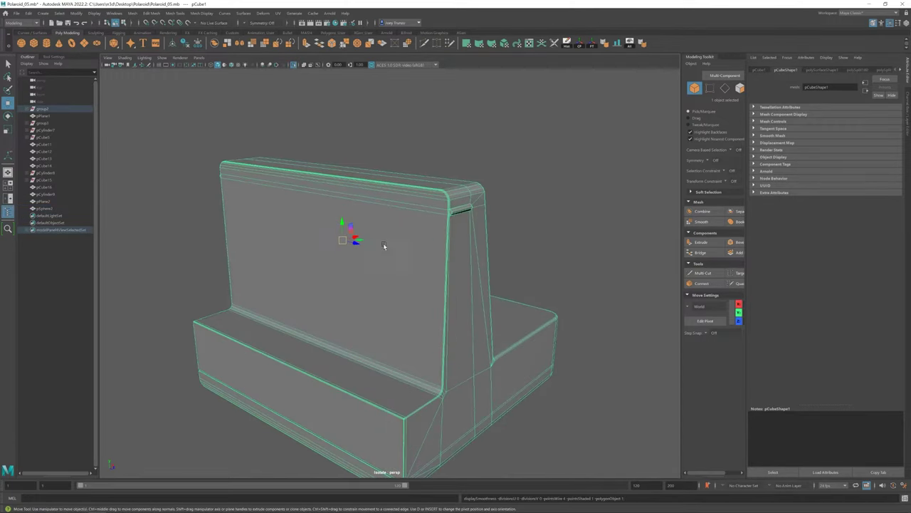
{"action": "right_click_drag", "start_coordinate": [383, 245], "coordinate": [378, 278]}
{"action": "left_click", "coordinate": [309, 228]}
{"action": "scroll", "coordinate": [399, 285], "scroll_direction": "up", "scroll_amount": 3}
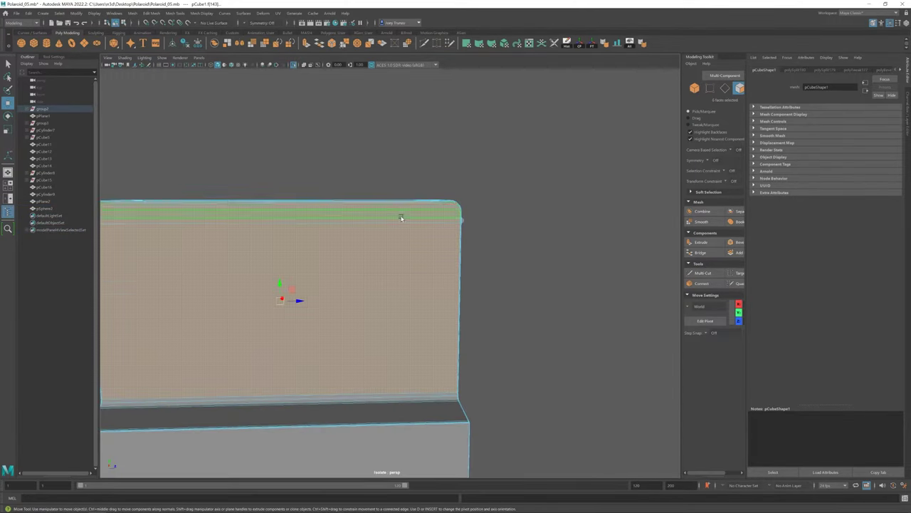
{"action": "scroll", "coordinate": [401, 217], "scroll_direction": "up", "scroll_amount": 1}
{"action": "key", "text": "ctrl+e"}
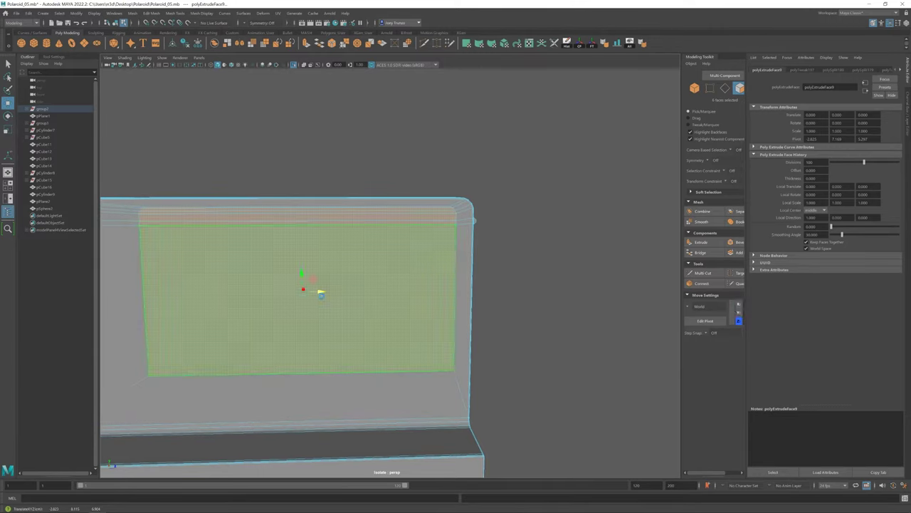
{"action": "key", "text": "F8"}
{"action": "scroll", "coordinate": [444, 203], "scroll_direction": "down", "scroll_amount": 5}
Insert a supporting edge loop across the front shell.
{"action": "mouse_move", "coordinate": [445, 203]}
{"action": "left_mouse_down", "text": "alt"}
{"action": "mouse_move", "coordinate": [465, 325]}
{"action": "mouse_move", "coordinate": [238, 244]}
{"action": "mouse_move", "coordinate": [346, 254]}
{"action": "mouse_move", "coordinate": [399, 249]}
{"action": "mouse_move", "coordinate": [299, 251]}
{"action": "left_mouse_up", "text": "alt"}
{"action": "left_click", "coordinate": [398, 249]}
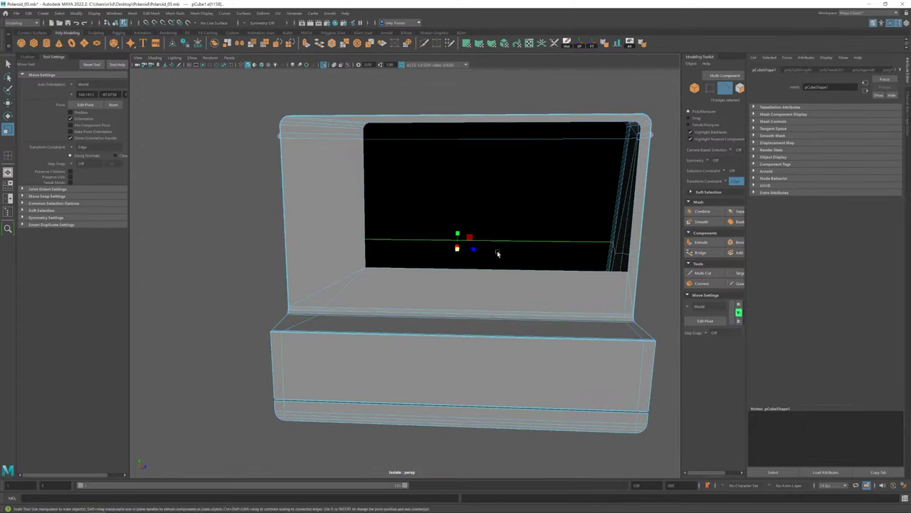
{"action": "mouse_move", "coordinate": [497, 254]}
{"action": "left_mouse_down", "text": "alt"}
{"action": "mouse_move", "coordinate": [541, 264]}
{"action": "mouse_move", "coordinate": [451, 230]}
{"action": "mouse_move", "coordinate": [311, 275]}
{"action": "left_mouse_up", "text": "alt"}
Multi-Cut a new edge from the shell's side edge to the window corner.
{"action": "key", "text": "ctrl+shift+x"}
{"action": "scroll", "coordinate": [300, 198], "scroll_direction": "up", "scroll_amount": 5}
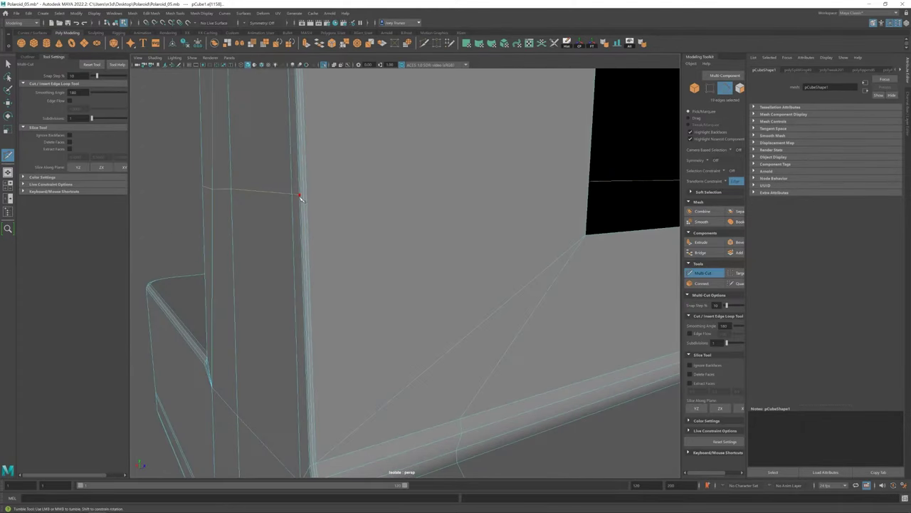
{"action": "left_click", "coordinate": [590, 182]}
{"action": "key", "text": "w"}
{"action": "left_click_drag", "start_coordinate": [477, 264], "coordinate": [379, 325], "text": "alt"}
{"action": "key", "text": "F8"}
{"action": "mouse_move", "coordinate": [580, 254]}
{"action": "left_mouse_down", "text": "alt"}
{"action": "mouse_move", "coordinate": [466, 315]}
{"action": "mouse_move", "coordinate": [383, 265]}
{"action": "mouse_move", "coordinate": [423, 305]}
{"action": "left_mouse_up", "text": "alt"}
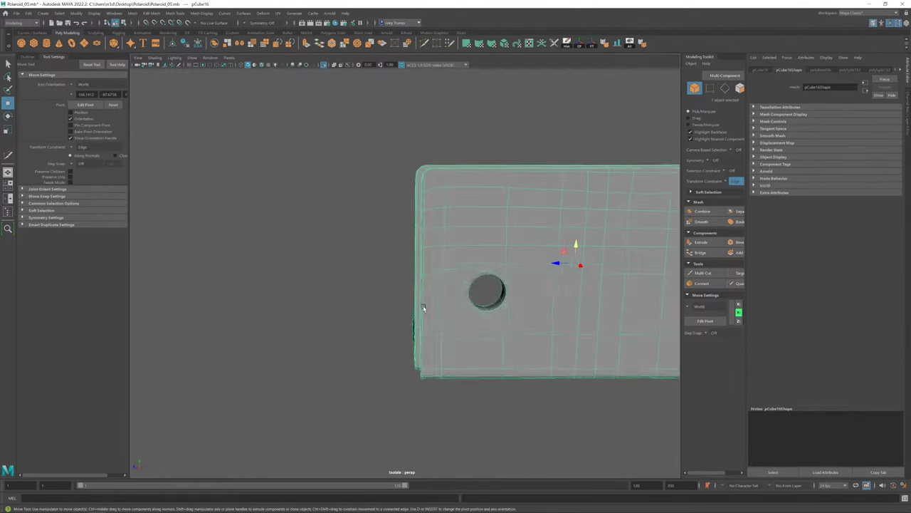
Select faces on the front plate and raise the top edge of the window opening.
{"action": "key", "text": "F11"}
{"action": "mouse_move", "coordinate": [356, 213]}
{"action": "left_mouse_down"}
{"action": "mouse_move", "coordinate": [451, 236]}
{"action": "mouse_move", "coordinate": [467, 205]}
{"action": "left_mouse_up"}
{"action": "left_click", "coordinate": [403, 226]}
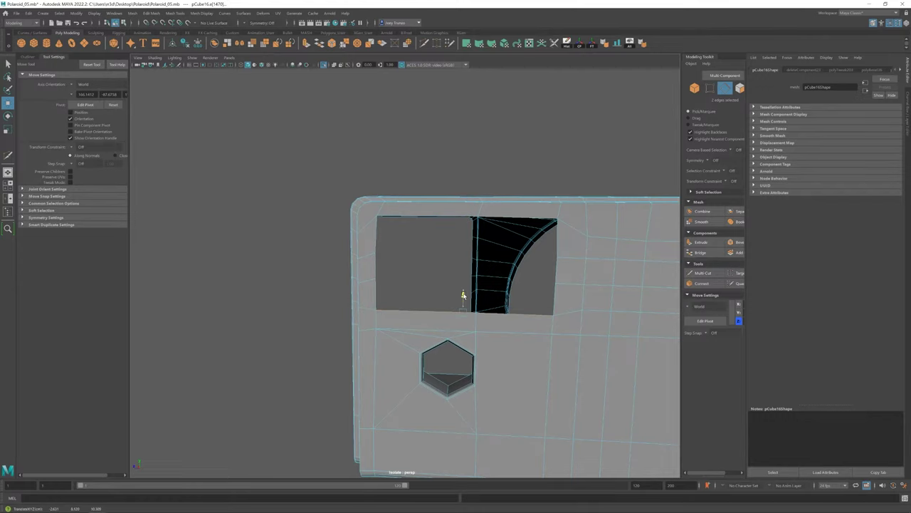
Add Multi-Cut cleanup edges at the plate's top-left corner.
{"action": "left_click_drag", "start_coordinate": [463, 295], "coordinate": [641, 427], "text": "alt"}
{"action": "right_click_drag", "start_coordinate": [641, 428], "coordinate": [478, 248], "text": "shift"}
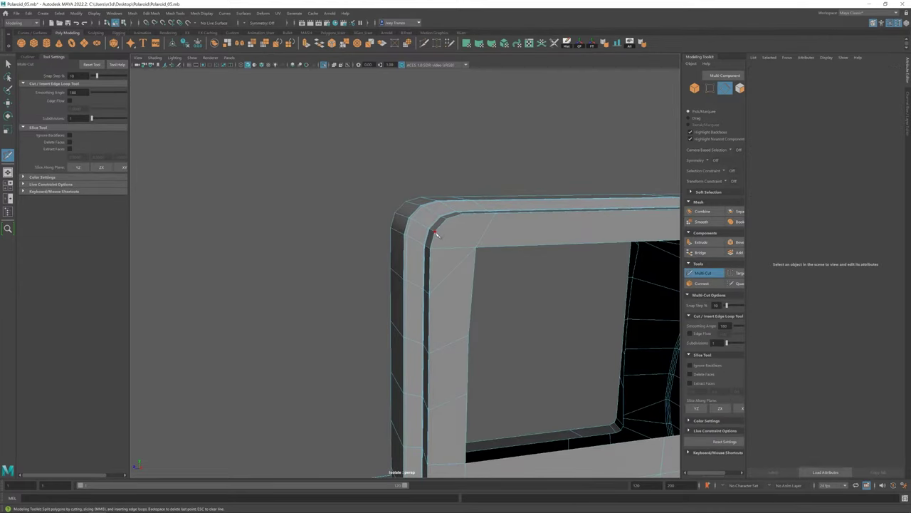
{"action": "key", "text": "q"}
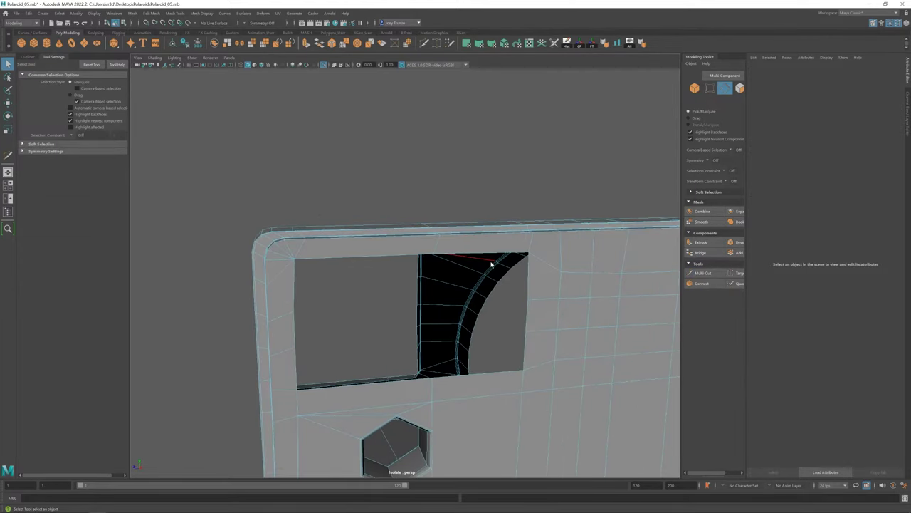
{"action": "left_click_drag", "start_coordinate": [491, 260], "coordinate": [427, 299], "text": "alt"}
{"action": "left_click", "coordinate": [323, 64]}
Isolate the front plate and select the row of faces along its top.
{"action": "mouse_move", "coordinate": [327, 74]}
{"action": "left_mouse_down", "text": "alt"}
{"action": "mouse_move", "coordinate": [427, 285]}
{"action": "mouse_move", "coordinate": [398, 271]}
{"action": "left_mouse_up", "text": "alt"}
{"action": "left_click", "coordinate": [413, 299]}
{"action": "key", "text": "w"}
{"action": "left_click", "coordinate": [323, 64]}
{"action": "mouse_move", "coordinate": [356, 213]}
{"action": "left_mouse_down", "text": "alt"}
{"action": "mouse_move", "coordinate": [427, 227]}
{"action": "mouse_move", "coordinate": [393, 226]}
{"action": "left_mouse_up", "text": "alt"}
{"action": "scroll", "coordinate": [392, 226], "scroll_direction": "down", "scroll_amount": 3}
{"action": "scroll", "coordinate": [369, 244], "scroll_direction": "up", "scroll_amount": 2}
{"action": "left_click_drag", "start_coordinate": [335, 190], "coordinate": [508, 206]}
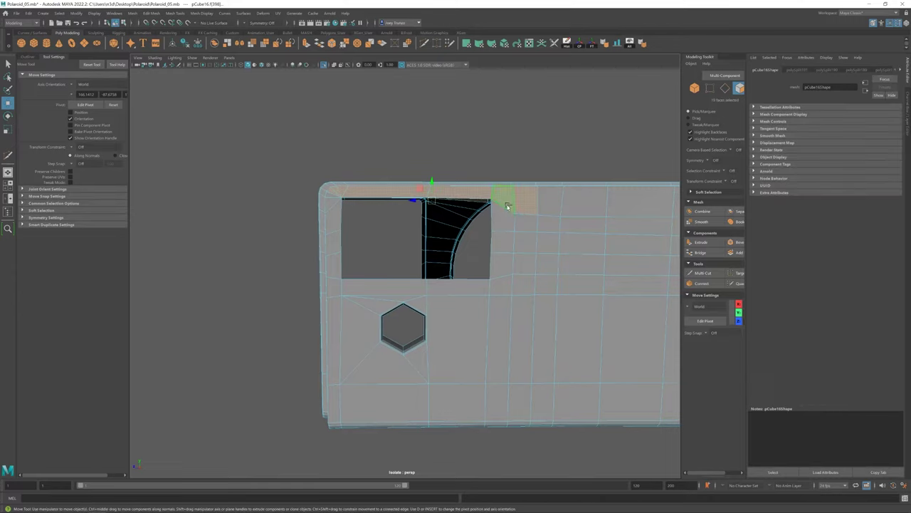
{"action": "scroll", "coordinate": [413, 258], "scroll_direction": "down", "scroll_amount": 3}
{"action": "mouse_move", "coordinate": [413, 259]}
{"action": "left_mouse_down", "text": "alt"}
{"action": "mouse_move", "coordinate": [454, 266]}
{"action": "mouse_move", "coordinate": [484, 307]}
{"action": "mouse_move", "coordinate": [451, 284]}
{"action": "mouse_move", "coordinate": [494, 224]}
{"action": "left_mouse_up", "text": "alt"}
{"action": "left_click", "coordinate": [374, 122]}
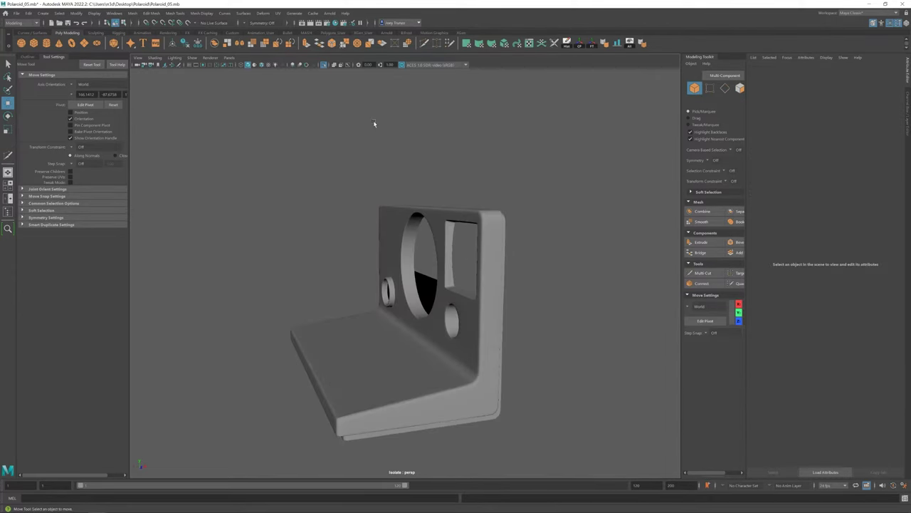
{"action": "mouse_move", "coordinate": [375, 122]}
{"action": "left_mouse_down", "text": "alt"}
{"action": "mouse_move", "coordinate": [400, 276]}
{"action": "mouse_move", "coordinate": [423, 272]}
{"action": "mouse_move", "coordinate": [483, 179]}
{"action": "left_mouse_up", "text": "alt"}
Exit isolation to show the whole smoothed camera with the reworked front shell.
{"action": "key", "text": "ctrl+1"}
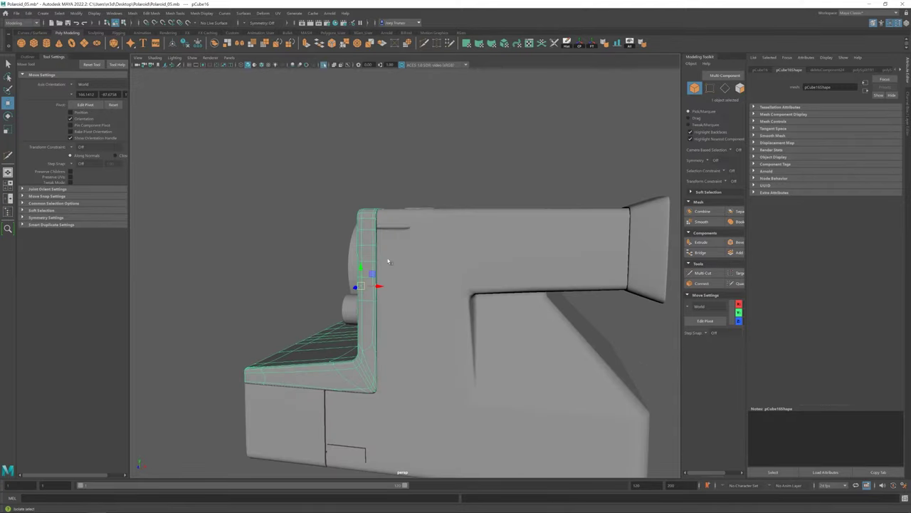
{"action": "key", "text": "ctrl+1"}
{"action": "key", "text": "ctrl+z"}
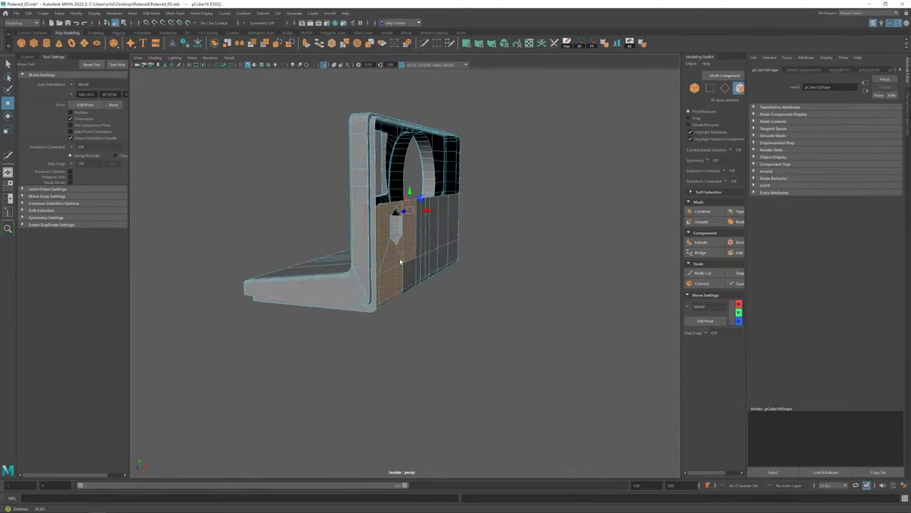
{"action": "mouse_move", "coordinate": [399, 258]}
{"action": "left_mouse_down", "text": "alt"}
{"action": "mouse_move", "coordinate": [364, 252]}
{"action": "mouse_move", "coordinate": [296, 294]}
{"action": "mouse_move", "coordinate": [362, 309]}
{"action": "mouse_move", "coordinate": [423, 102]}
{"action": "mouse_move", "coordinate": [478, 245]}
{"action": "mouse_move", "coordinate": [244, 199]}
{"action": "left_mouse_up", "text": "alt"}
{"action": "key", "text": "ctrl+1"}
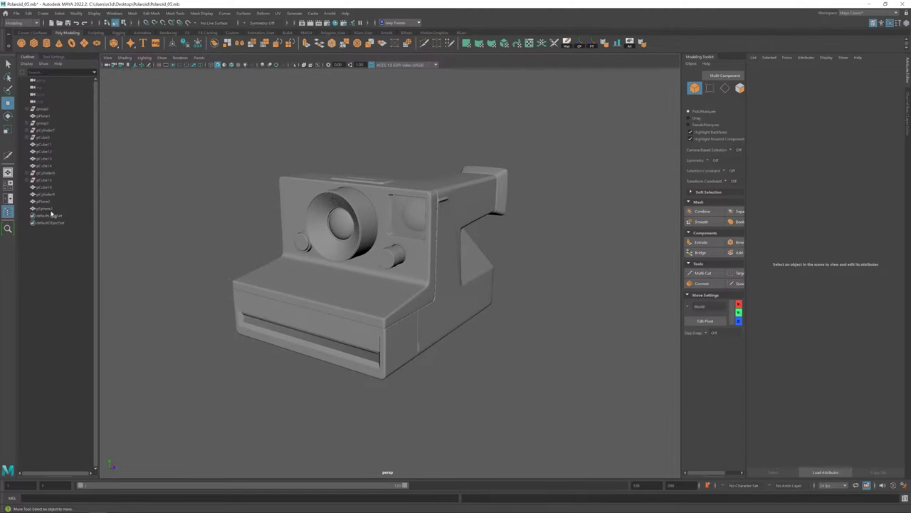
Select the viewfinder window piece and scale its edges.
{"action": "left_click", "coordinate": [428, 210]}
{"action": "left_click_drag", "start_coordinate": [434, 215], "coordinate": [370, 214], "text": "alt"}
{"action": "scroll", "coordinate": [355, 227], "scroll_direction": "up", "scroll_amount": 5}
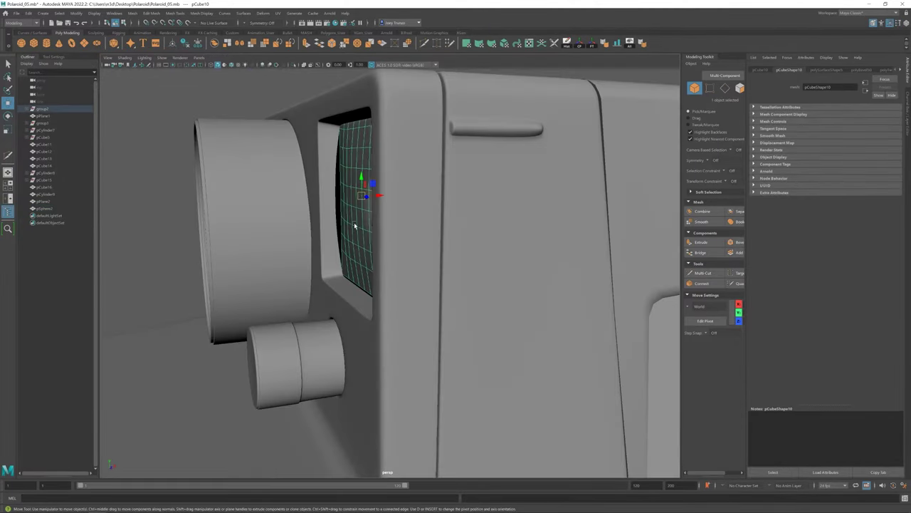
{"action": "mouse_move", "coordinate": [355, 194]}
{"action": "left_mouse_down", "text": "alt"}
{"action": "mouse_move", "coordinate": [378, 234]}
{"action": "mouse_move", "coordinate": [353, 226]}
{"action": "left_mouse_up", "text": "alt"}
{"action": "key", "text": "r"}
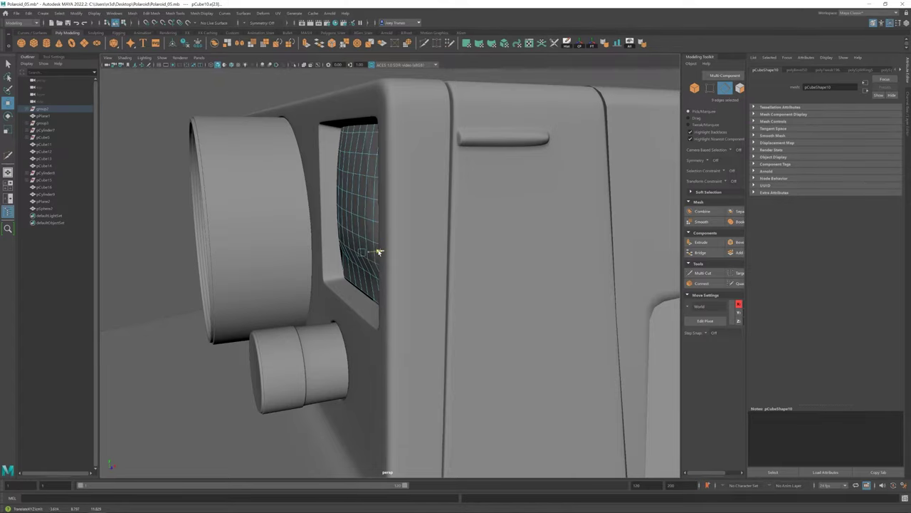
{"action": "mouse_move", "coordinate": [385, 202]}
{"action": "left_mouse_down", "text": "alt"}
{"action": "mouse_move", "coordinate": [413, 306]}
{"action": "mouse_move", "coordinate": [397, 309]}
{"action": "mouse_move", "coordinate": [444, 315]}
{"action": "mouse_move", "coordinate": [589, 220]}
{"action": "mouse_move", "coordinate": [551, 310]}
{"action": "left_mouse_up", "text": "alt"}
{"action": "left_click", "coordinate": [589, 220]}
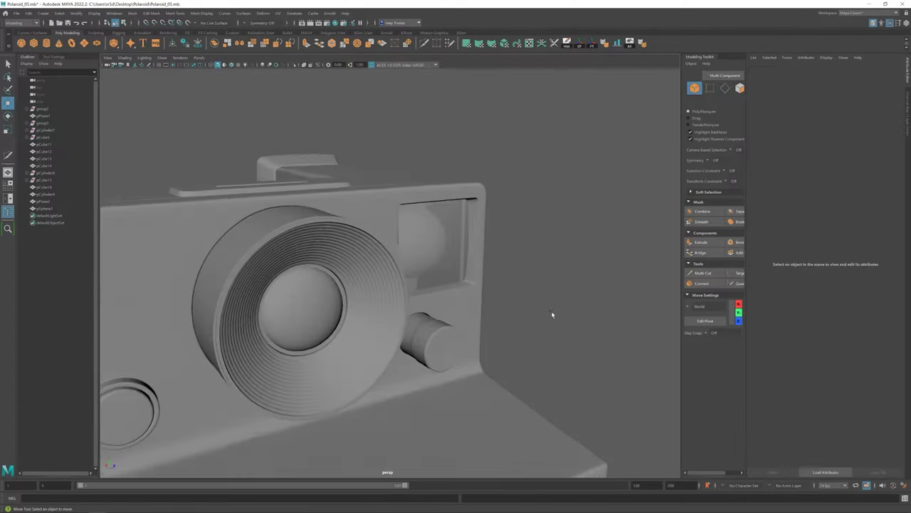
{"action": "right_click_drag", "start_coordinate": [551, 311], "coordinate": [421, 328], "text": "alt"}
{"action": "mouse_move", "coordinate": [421, 328]}
{"action": "left_mouse_down", "text": "alt"}
{"action": "mouse_move", "coordinate": [406, 332]}
{"action": "mouse_move", "coordinate": [397, 319]}
{"action": "mouse_move", "coordinate": [413, 307]}
{"action": "left_mouse_up", "text": "alt"}
Select the small flat panel piece pCube14 and apply Edit Mesh > Bevel.
{"action": "left_click", "coordinate": [413, 307]}
{"action": "key", "text": "f"}
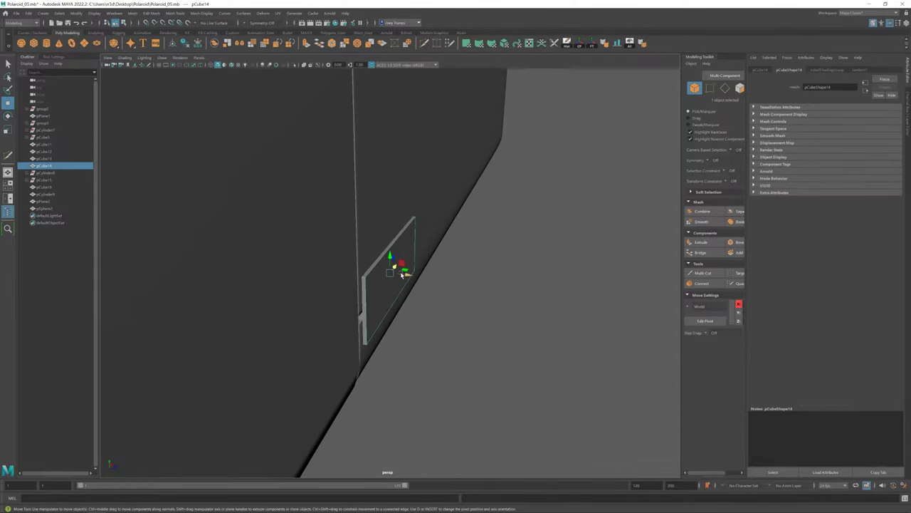
{"action": "left_click", "coordinate": [151, 13]}
{"action": "left_click", "coordinate": [162, 37]}
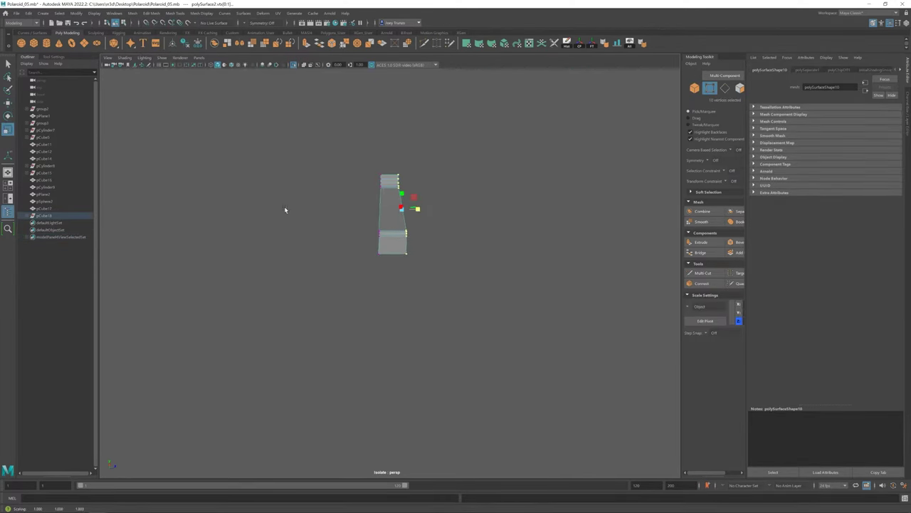
Bring back the full camera model and return to whole-object selection.
{"action": "left_click", "coordinate": [56, 57]}
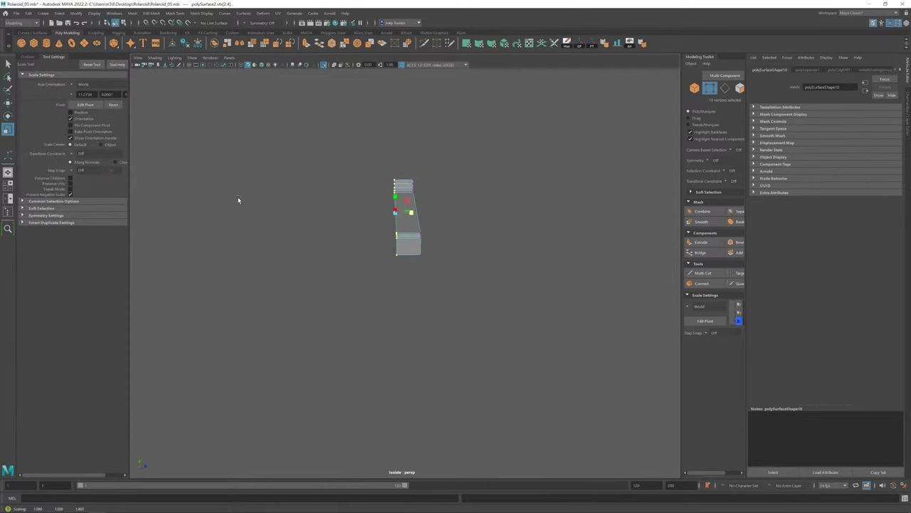
{"action": "key", "text": "ctrl+1"}
{"action": "right_click_drag", "start_coordinate": [407, 236], "coordinate": [388, 222]}
{"action": "key", "text": "w"}
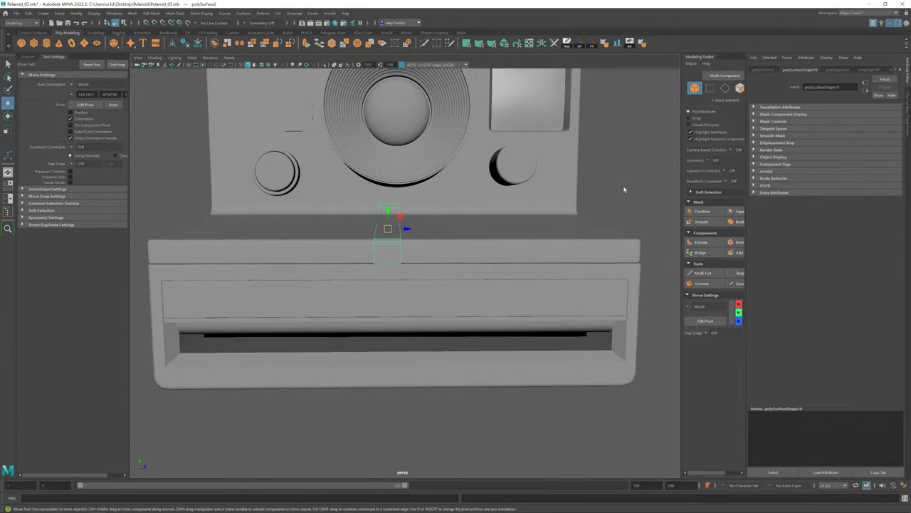
{"action": "key", "text": "F9"}
{"action": "scroll", "coordinate": [381, 182], "scroll_direction": "up", "scroll_amount": 3}
{"action": "key", "text": "F8"}
{"action": "scroll", "coordinate": [382, 192], "scroll_direction": "down", "scroll_amount": 2}
{"action": "scroll", "coordinate": [384, 234], "scroll_direction": "down", "scroll_amount": 3}
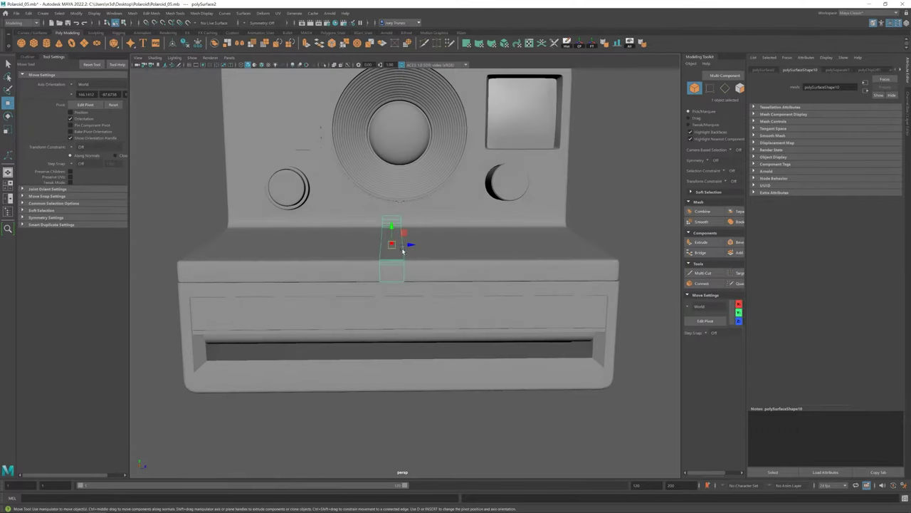
{"action": "scroll", "coordinate": [386, 256], "scroll_direction": "down", "scroll_amount": 2}
Select the thin strip polySurface2 down the camera front and frame it in perspective.
{"action": "left_click", "coordinate": [378, 251]}
{"action": "scroll", "coordinate": [378, 251], "scroll_direction": "down", "scroll_amount": 3}
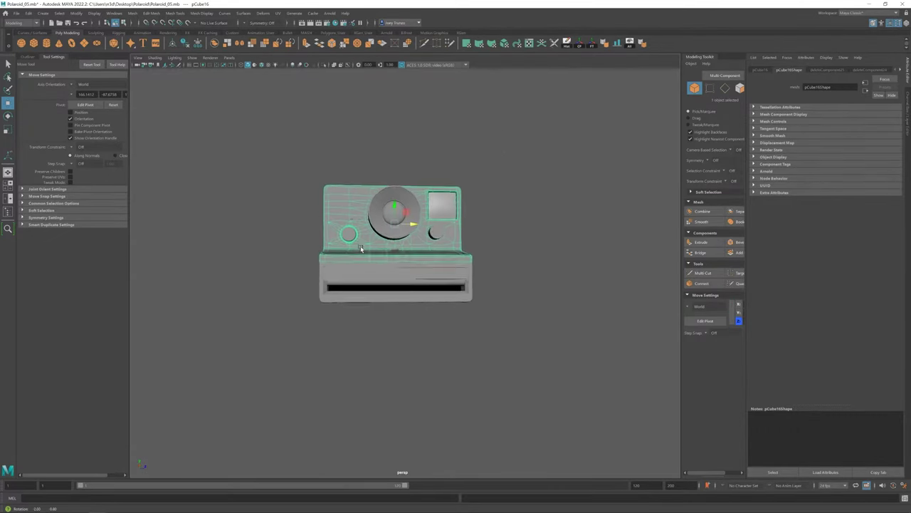
{"action": "key", "text": "f"}
{"action": "key", "text": "space"}
{"action": "left_click", "coordinate": [533, 413]}
{"action": "scroll", "coordinate": [498, 385], "scroll_direction": "up", "scroll_amount": 2}
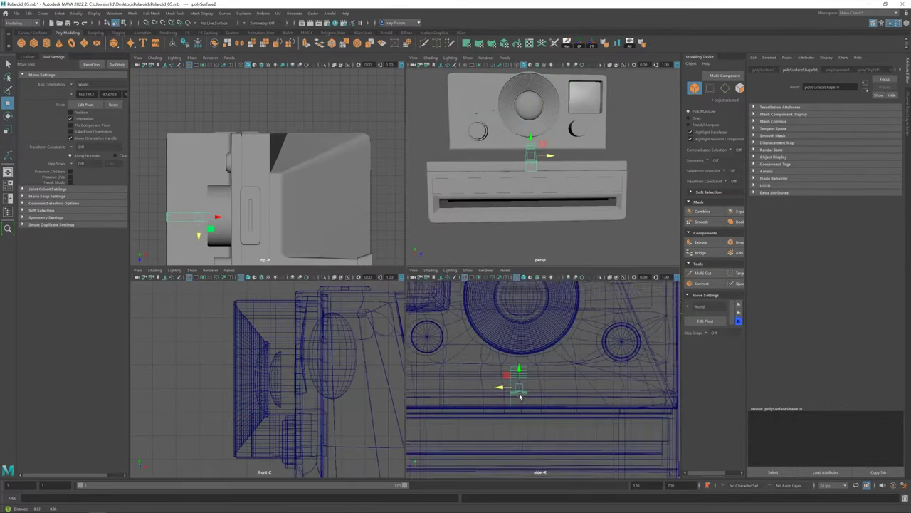
{"action": "scroll", "coordinate": [488, 382], "scroll_direction": "up", "scroll_amount": 2}
{"action": "left_click_drag", "start_coordinate": [499, 235], "coordinate": [476, 201], "text": "alt"}
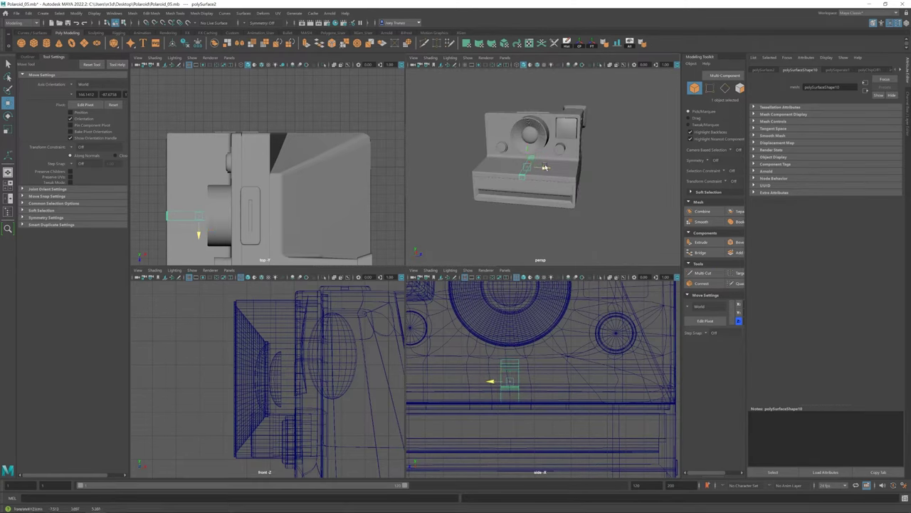
{"action": "scroll", "coordinate": [520, 386], "scroll_direction": "up", "scroll_amount": 2}
{"action": "key", "text": "space"}
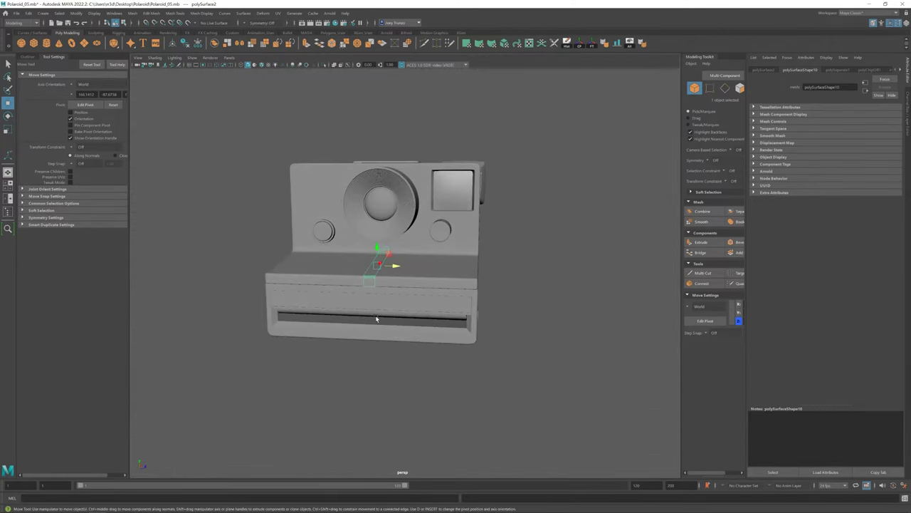
{"action": "key", "text": "f"}
{"action": "mouse_move", "coordinate": [509, 316]}
{"action": "left_mouse_down", "text": "alt"}
{"action": "mouse_move", "coordinate": [316, 250]}
{"action": "mouse_move", "coordinate": [341, 295]}
{"action": "mouse_move", "coordinate": [387, 271]}
{"action": "mouse_move", "coordinate": [413, 295]}
{"action": "mouse_move", "coordinate": [406, 261]}
{"action": "mouse_move", "coordinate": [428, 285]}
{"action": "mouse_move", "coordinate": [486, 270]}
{"action": "left_mouse_up", "text": "alt"}
Extrude the strip's curled end edge, then extrude its faces for thickness.
{"action": "key", "text": "F10"}
{"action": "key", "text": "ctrl+e"}
{"action": "scroll", "coordinate": [441, 278], "scroll_direction": "down", "scroll_amount": 5}
{"action": "key", "text": "ctrl+F11"}
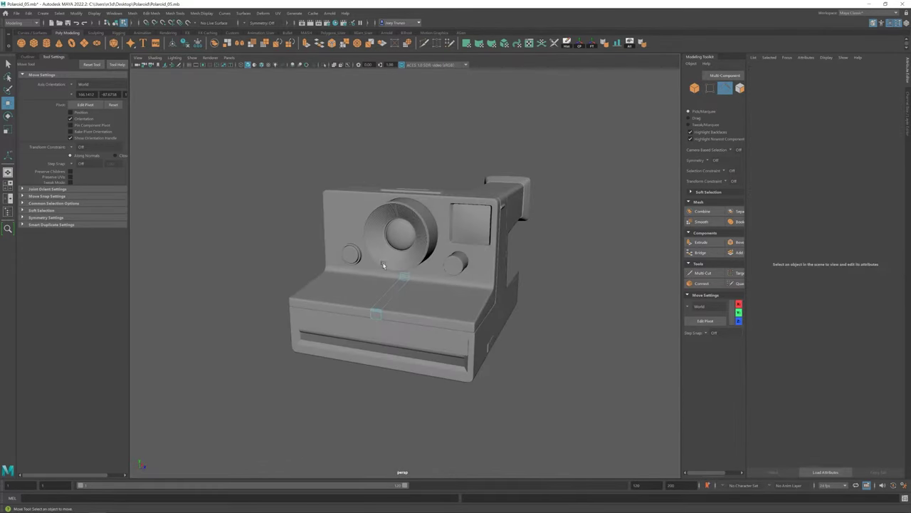
{"action": "key", "text": "f"}
{"action": "key", "text": "ctrl+e"}
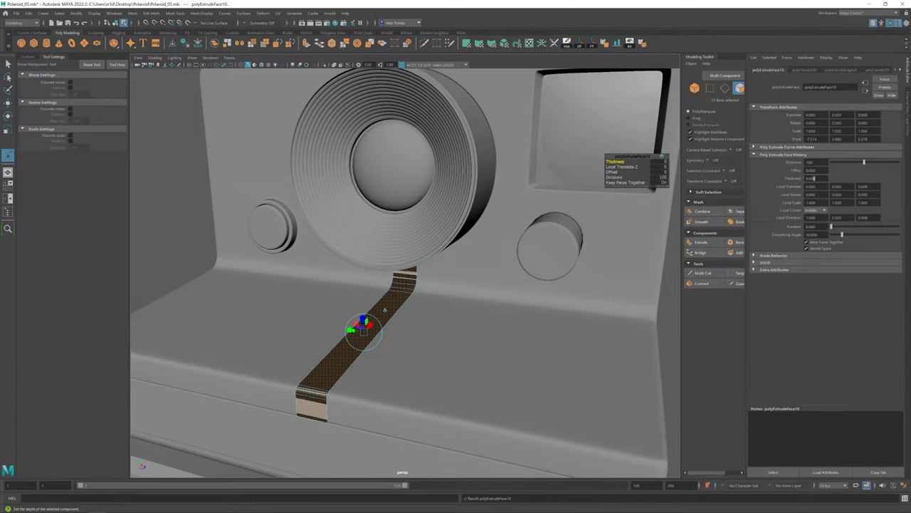
Finish the thickened strip in object mode and pick Mesh Tools > Insert Edge Loop.
{"action": "left_click_drag", "start_coordinate": [456, 270], "coordinate": [477, 261], "text": "alt"}
{"action": "key", "text": "F8"}
{"action": "key", "text": "w"}
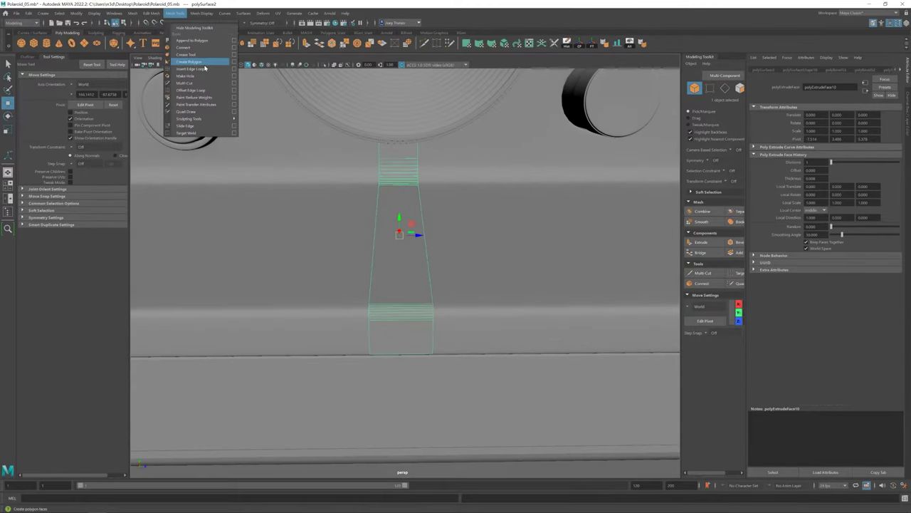
{"action": "left_click", "coordinate": [204, 68]}
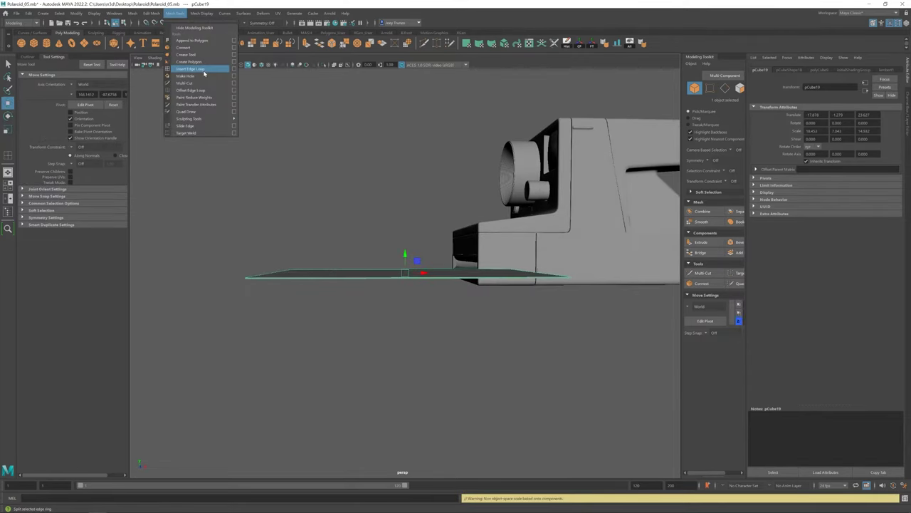
Insert multiple evenly spaced edge loops across the pCube19 slab.
{"action": "left_click", "coordinate": [203, 68]}
{"action": "left_click", "coordinate": [315, 278]}
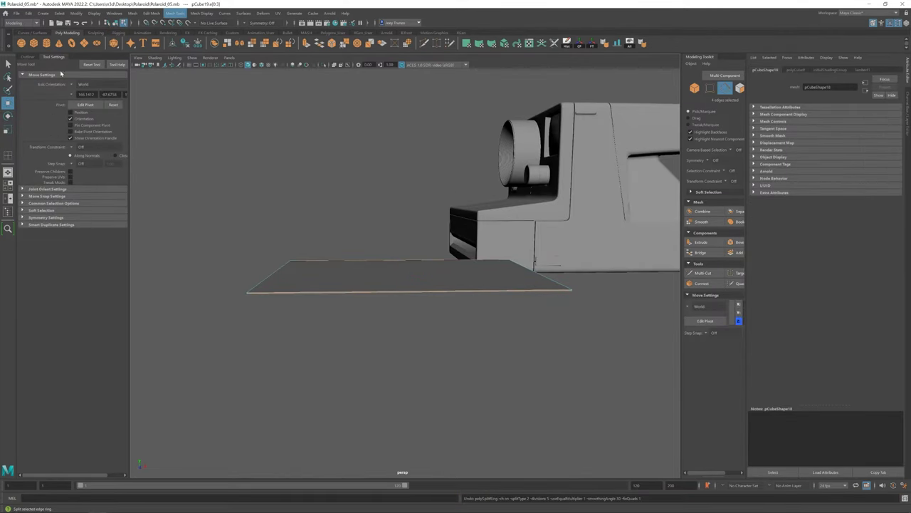
{"action": "key", "text": "g"}
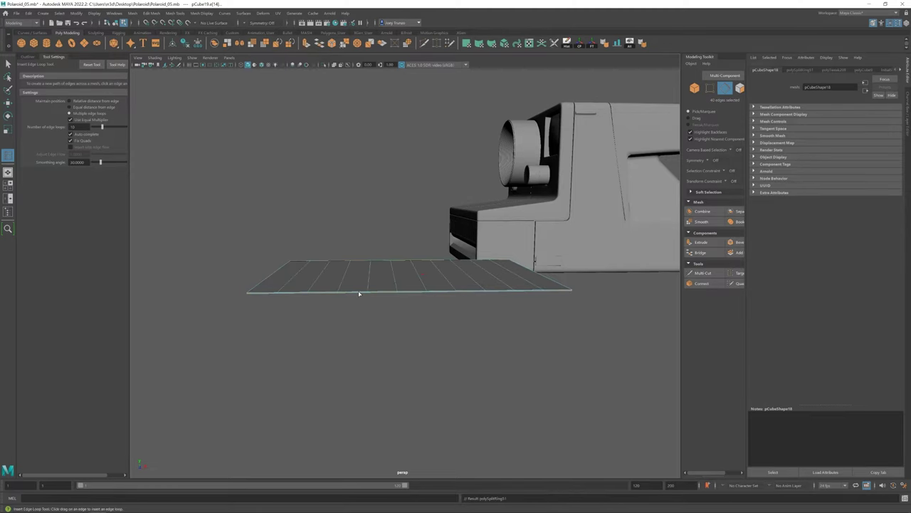
{"action": "key", "text": "w"}
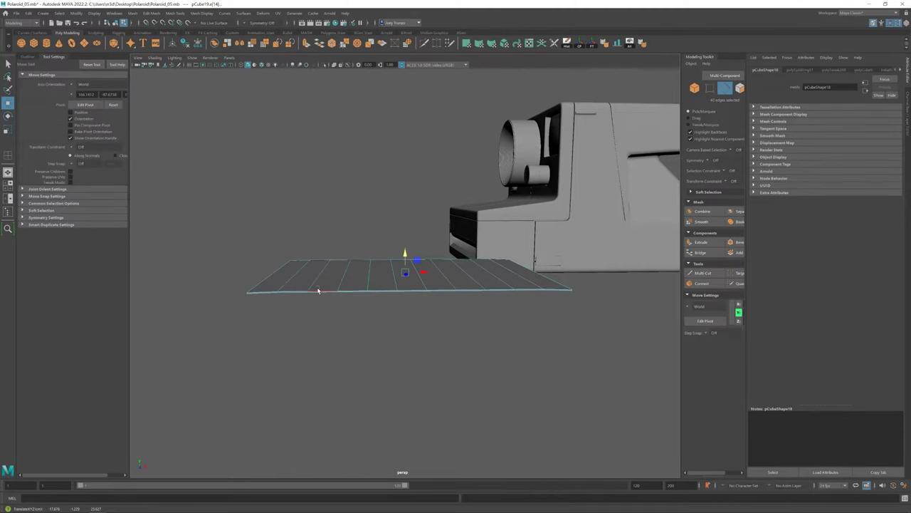
Extrude the slab's faces and scale them inward to form a raised inset border.
{"action": "key", "text": "F11"}
{"action": "left_click", "coordinate": [354, 211]}
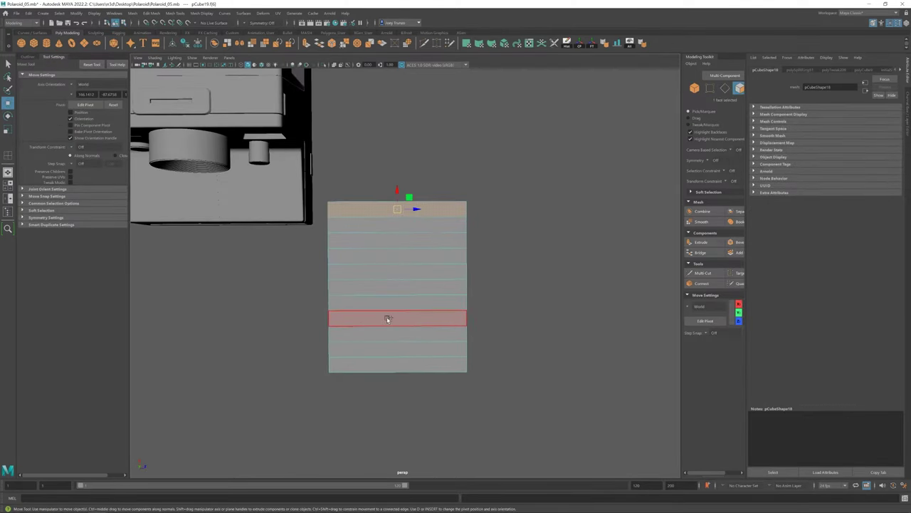
{"action": "left_click", "coordinate": [386, 319], "text": "shift"}
{"action": "key", "text": "ctrl+e"}
{"action": "key", "text": "r"}
{"action": "left_click_drag", "start_coordinate": [397, 271], "coordinate": [378, 302]}
Select the slab's rim edges, framing the slab in view.
{"action": "key", "text": "F10"}
{"action": "key", "text": "w"}
{"action": "left_click", "coordinate": [422, 302]}
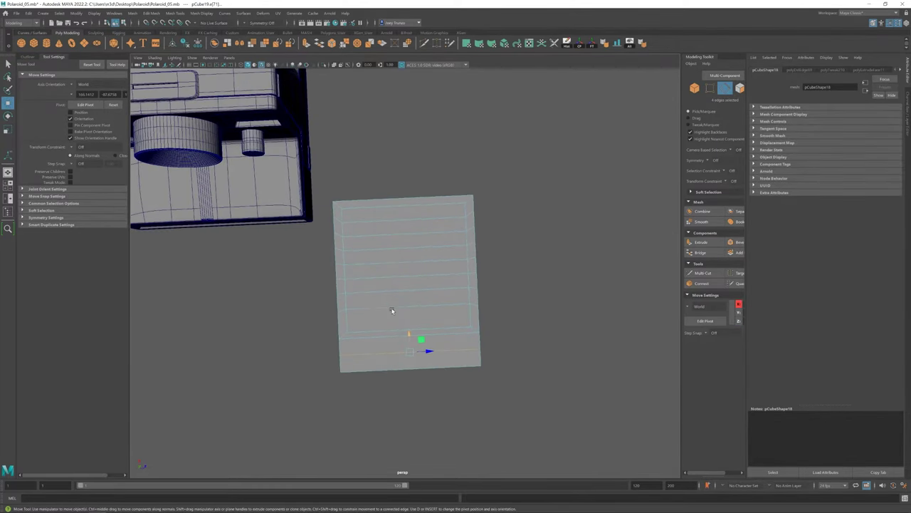
{"action": "left_click_drag", "start_coordinate": [385, 291], "coordinate": [436, 328], "text": "alt"}
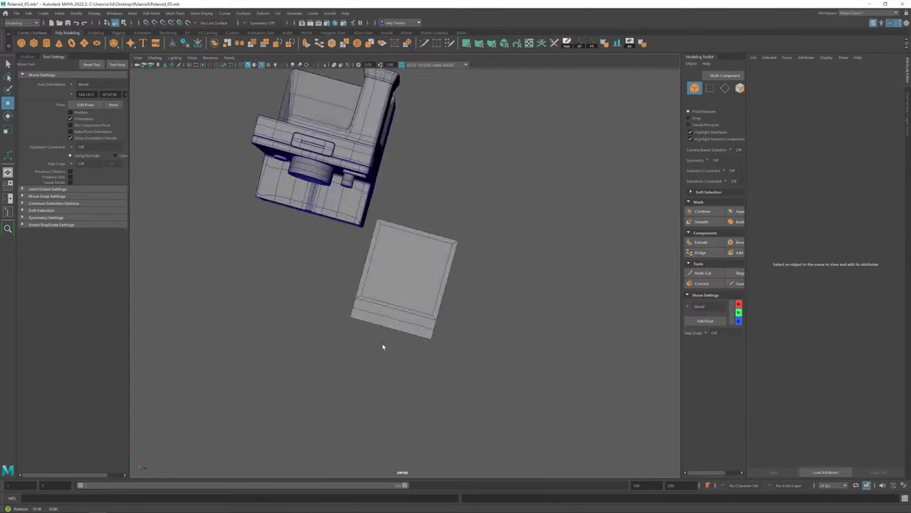
{"action": "scroll", "coordinate": [436, 328], "scroll_direction": "up", "scroll_amount": 5}
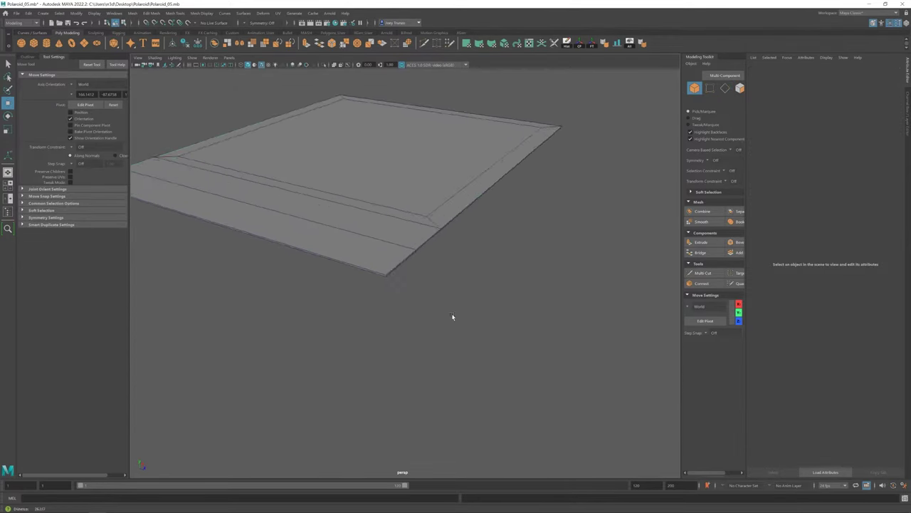
{"action": "left_click", "coordinate": [372, 277]}
{"action": "scroll", "coordinate": [428, 251], "scroll_direction": "down", "scroll_amount": 2}
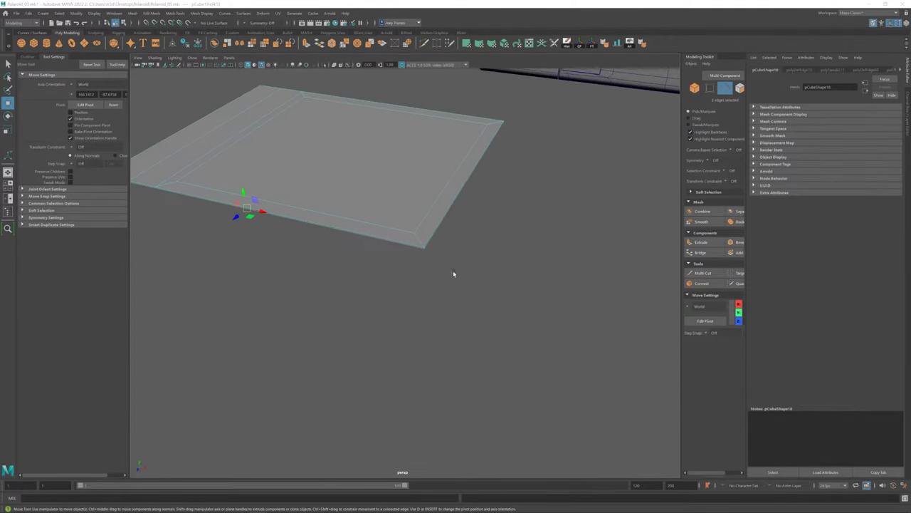
{"action": "key", "text": "f"}
{"action": "scroll", "coordinate": [513, 278], "scroll_direction": "down", "scroll_amount": 3}
{"action": "left_click_drag", "start_coordinate": [513, 279], "coordinate": [489, 346], "text": "alt"}
Bevel the rim edges with Edit Mesh > Bevel, then view from the front.
{"action": "left_click", "coordinate": [152, 13]}
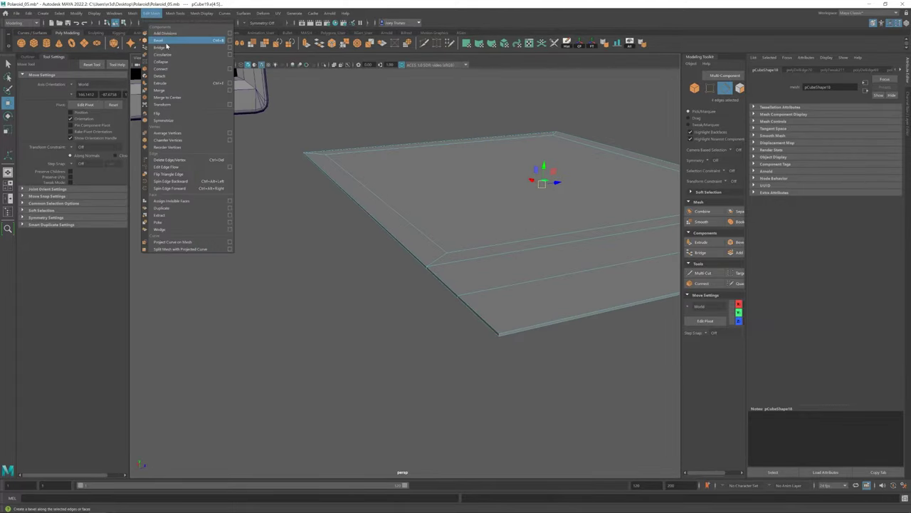
{"action": "left_click", "coordinate": [166, 41]}
{"action": "left_click", "coordinate": [151, 13]}
{"action": "left_click", "coordinate": [170, 89]}
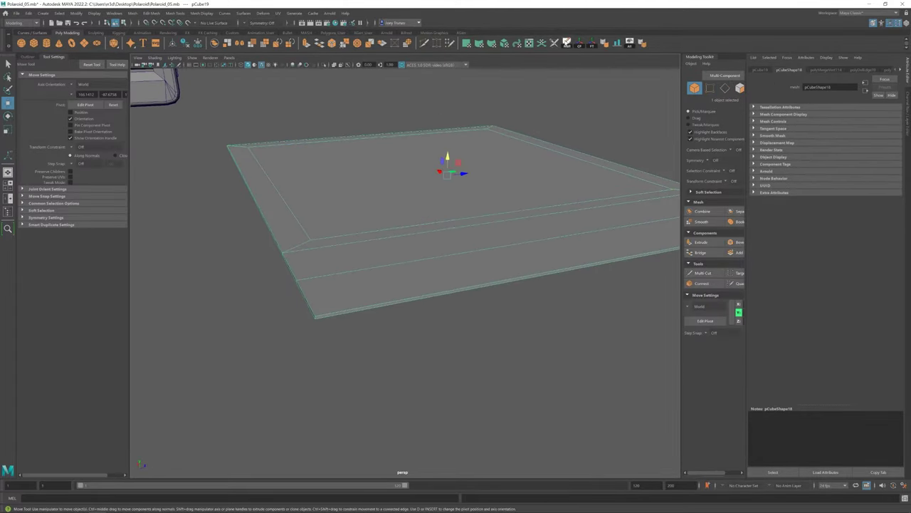
{"action": "mouse_move", "coordinate": [315, 317]}
{"action": "left_mouse_down", "text": "alt"}
{"action": "mouse_move", "coordinate": [356, 275]}
{"action": "mouse_move", "coordinate": [406, 327]}
{"action": "mouse_move", "coordinate": [509, 305]}
{"action": "mouse_move", "coordinate": [542, 318]}
{"action": "left_mouse_up", "text": "alt"}
{"action": "key", "text": "ctrl+b"}
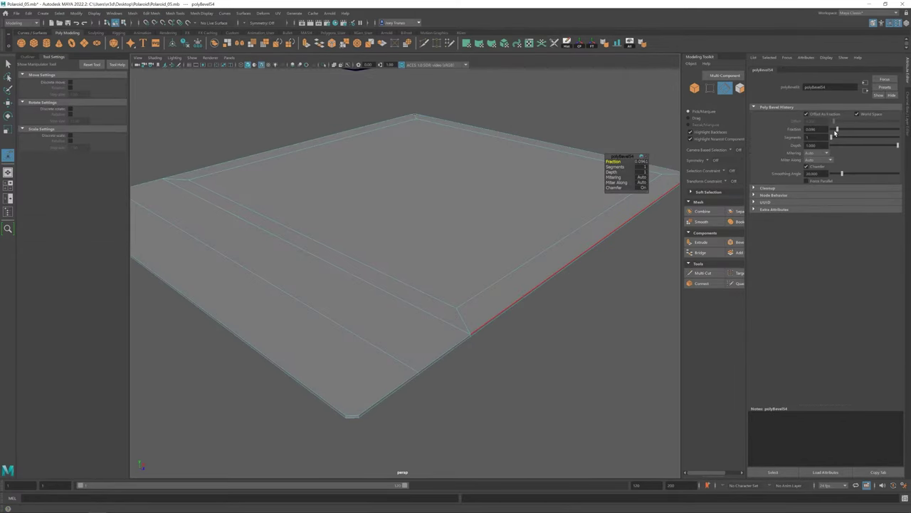
{"action": "scroll", "coordinate": [640, 210], "scroll_direction": "down", "scroll_amount": 5}
{"action": "scroll", "coordinate": [516, 271], "scroll_direction": "down", "scroll_amount": 5}
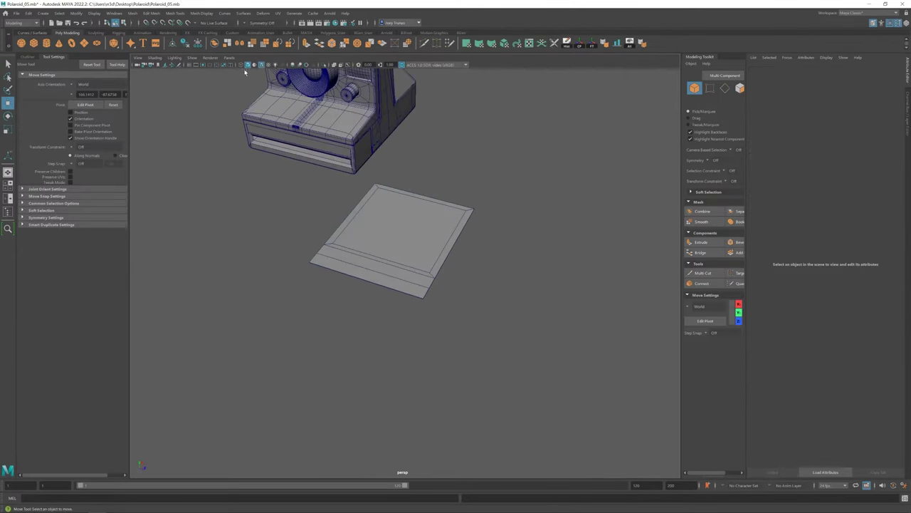
{"action": "left_click_drag", "start_coordinate": [516, 271], "coordinate": [316, 203], "text": "alt"}
{"action": "key", "text": "space"}
{"action": "left_click_drag", "start_coordinate": [317, 235], "coordinate": [350, 332]}
In the front view, select the camera's lower vertices.
{"action": "scroll", "coordinate": [350, 332], "scroll_direction": "up", "scroll_amount": 4}
{"action": "key", "text": "w"}
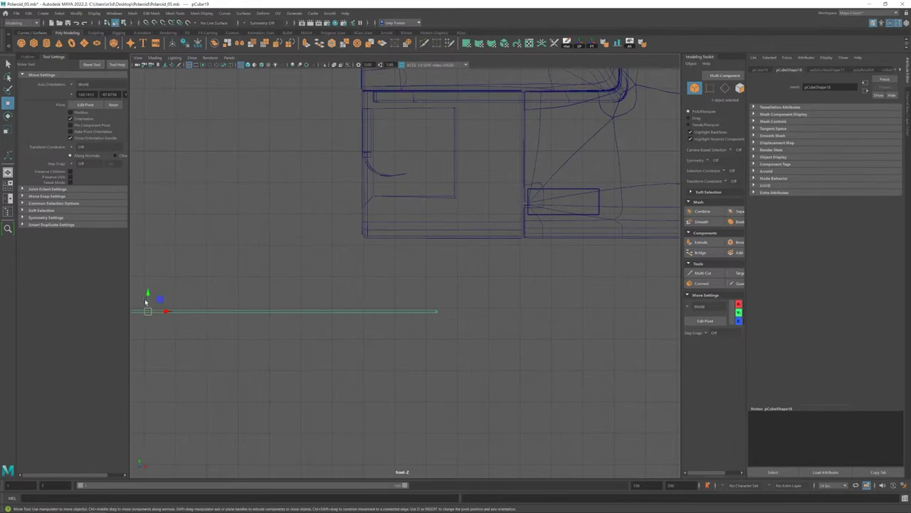
{"action": "key", "text": "space"}
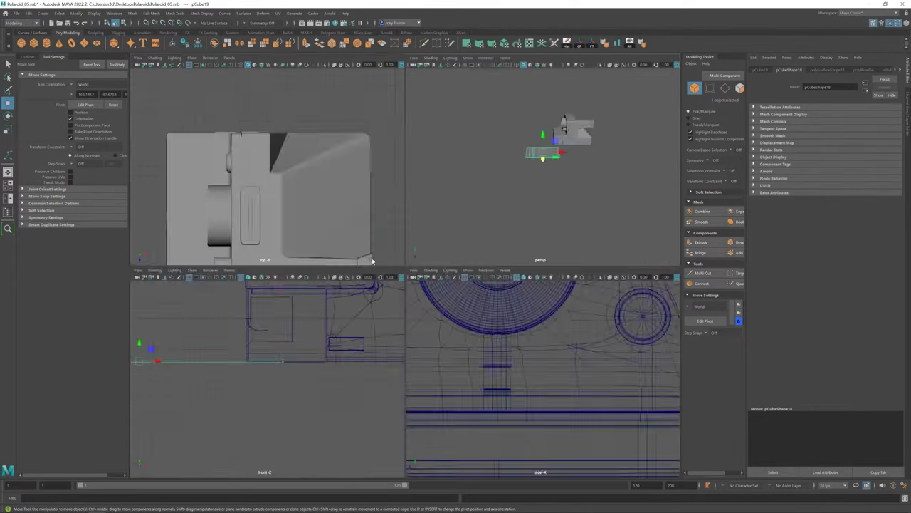
{"action": "key", "text": "space"}
{"action": "scroll", "coordinate": [321, 340], "scroll_direction": "down", "scroll_amount": 4}
{"action": "key", "text": "F9"}
{"action": "left_click_drag", "start_coordinate": [476, 313], "coordinate": [547, 252]}
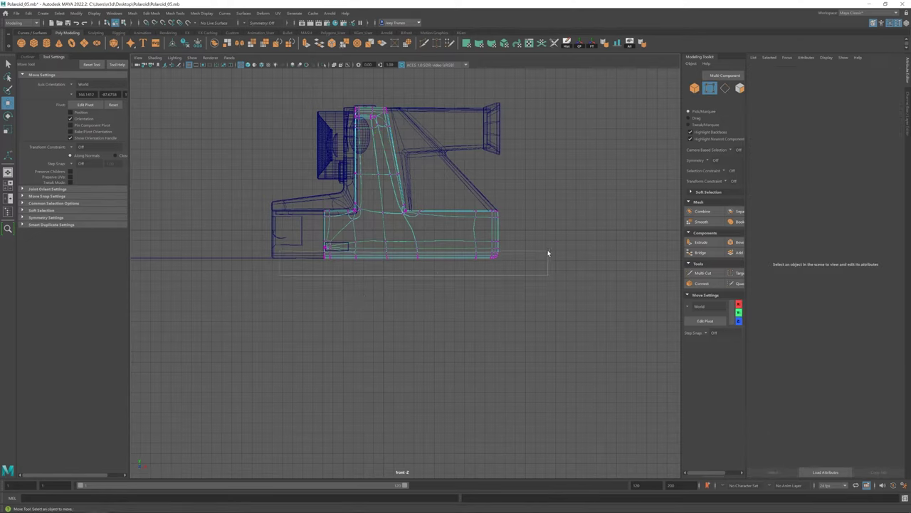
{"action": "scroll", "coordinate": [547, 252], "scroll_direction": "up", "scroll_amount": 5}
{"action": "key", "text": "space"}
{"action": "key", "text": "space"}
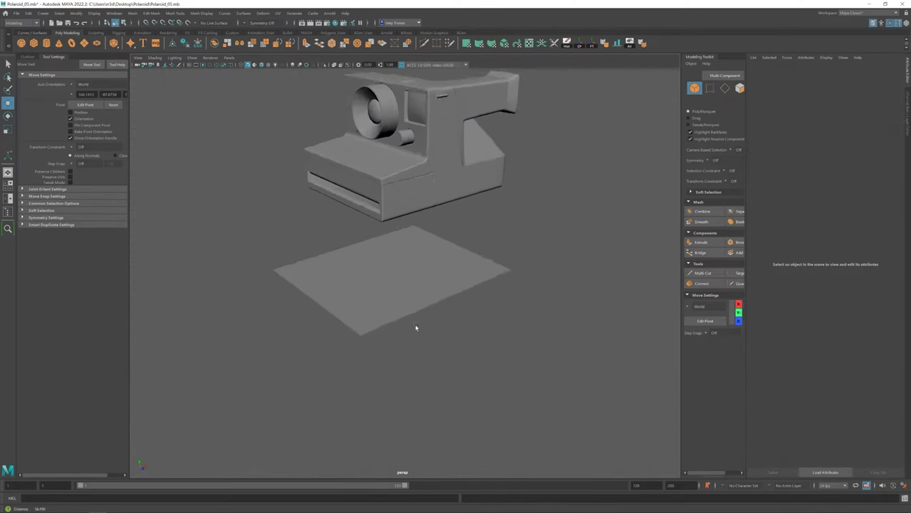
Select the flat plate and reshape it by moving its vertices.
{"action": "key", "text": "F8"}
{"action": "left_click", "coordinate": [430, 279]}
{"action": "key", "text": "w"}
{"action": "left_click_drag", "start_coordinate": [427, 284], "coordinate": [423, 277], "text": "alt"}
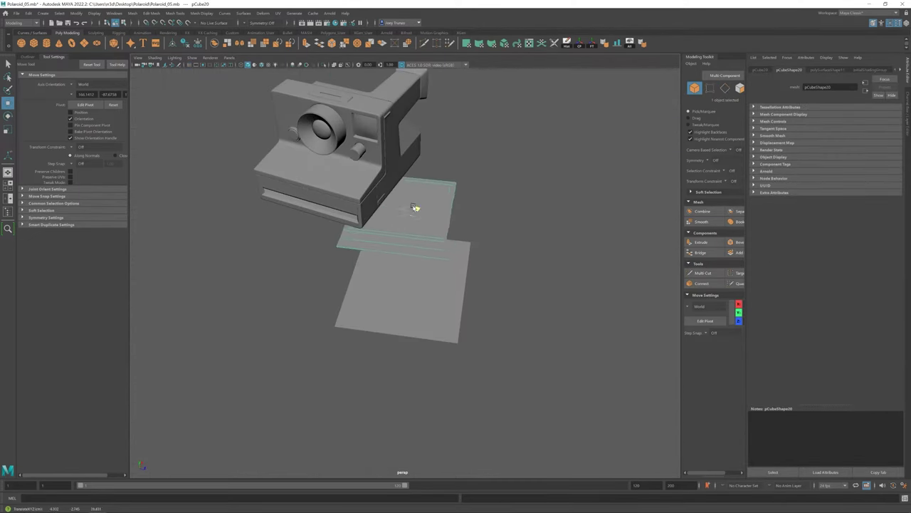
{"action": "scroll", "coordinate": [449, 271], "scroll_direction": "up", "scroll_amount": 5}
{"action": "key", "text": "F9"}
{"action": "key", "text": "w"}
{"action": "mouse_move", "coordinate": [555, 218]}
{"action": "left_mouse_down"}
{"action": "mouse_move", "coordinate": [432, 300]}
{"action": "mouse_move", "coordinate": [463, 315]}
{"action": "left_mouse_up"}
{"action": "scroll", "coordinate": [406, 290], "scroll_direction": "down", "scroll_amount": 10}
{"action": "key", "text": "F8"}
Rotate the lower photo plate and adjust its vertices from a low angle.
{"action": "left_click", "coordinate": [415, 312]}
{"action": "key", "text": "e"}
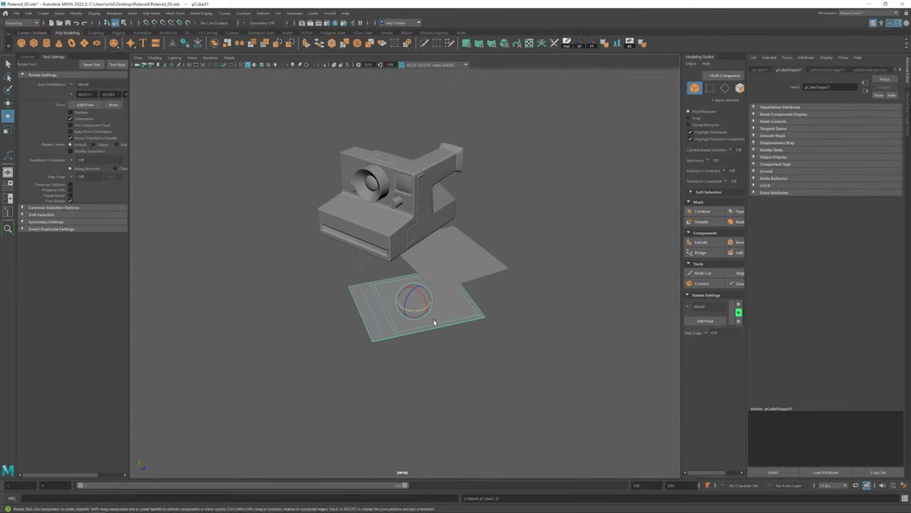
{"action": "scroll", "coordinate": [515, 279], "scroll_direction": "up", "scroll_amount": 5}
{"action": "left_click_drag", "start_coordinate": [515, 279], "coordinate": [427, 279], "text": "alt"}
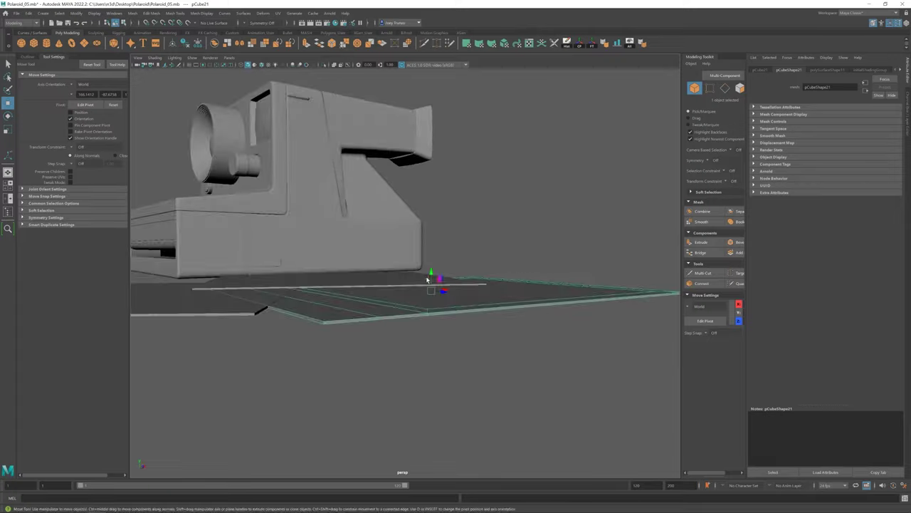
{"action": "scroll", "coordinate": [462, 286], "scroll_direction": "down", "scroll_amount": 5}
{"action": "key", "text": "F9"}
{"action": "left_click_drag", "start_coordinate": [549, 256], "coordinate": [512, 292]}
{"action": "scroll", "coordinate": [561, 290], "scroll_direction": "up", "scroll_amount": 5}
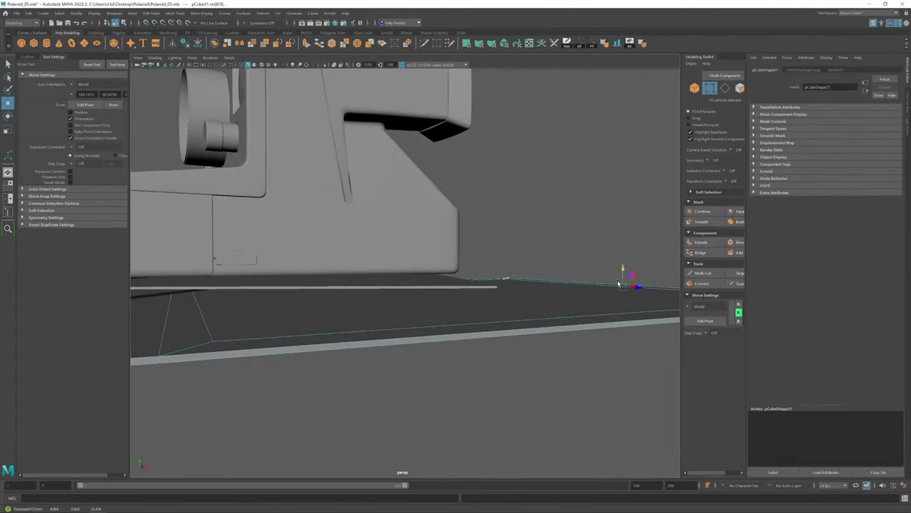
{"action": "scroll", "coordinate": [618, 285], "scroll_direction": "down", "scroll_amount": 5}
{"action": "key", "text": "F8"}
{"action": "mouse_move", "coordinate": [390, 287]}
{"action": "left_mouse_down", "text": "alt"}
{"action": "mouse_move", "coordinate": [332, 302]}
{"action": "mouse_move", "coordinate": [387, 309]}
{"action": "left_mouse_up", "text": "alt"}
{"action": "scroll", "coordinate": [386, 310], "scroll_direction": "up", "scroll_amount": 2}
Rotate the lower plate and pCube23 into position around the camera base.
{"action": "left_click", "coordinate": [437, 315]}
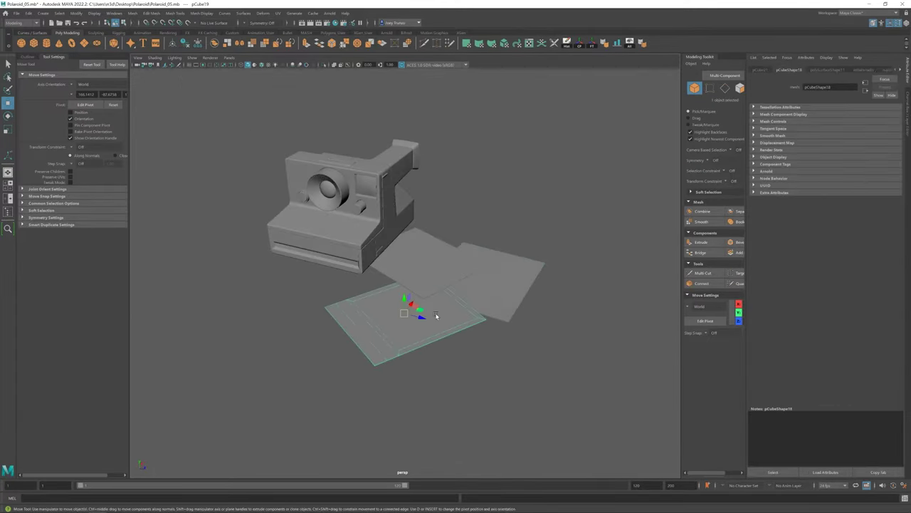
{"action": "left_click_drag", "start_coordinate": [277, 222], "coordinate": [498, 246], "text": "alt"}
{"action": "key", "text": "e"}
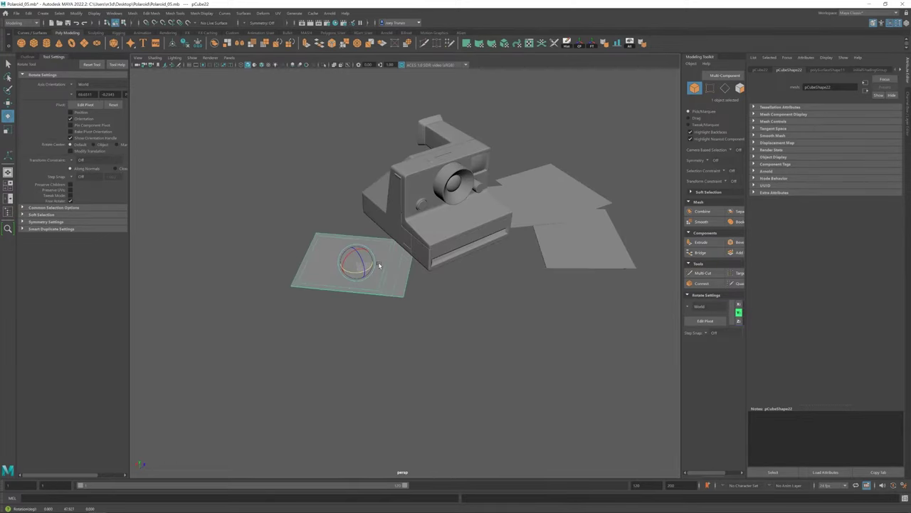
{"action": "scroll", "coordinate": [361, 244], "scroll_direction": "down", "scroll_amount": 5}
{"action": "left_click_drag", "start_coordinate": [361, 244], "coordinate": [348, 254], "text": "alt"}
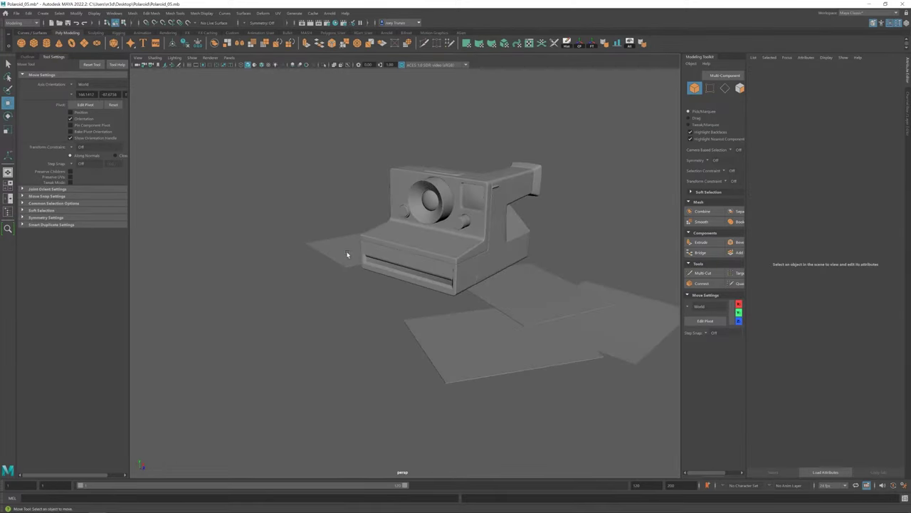
{"action": "left_click", "coordinate": [357, 305]}
{"action": "mouse_move", "coordinate": [356, 305]}
{"action": "left_mouse_down", "text": "alt"}
{"action": "mouse_move", "coordinate": [447, 282]}
{"action": "mouse_move", "coordinate": [366, 292]}
{"action": "left_mouse_up", "text": "alt"}
{"action": "scroll", "coordinate": [366, 291], "scroll_direction": "up", "scroll_amount": 3}
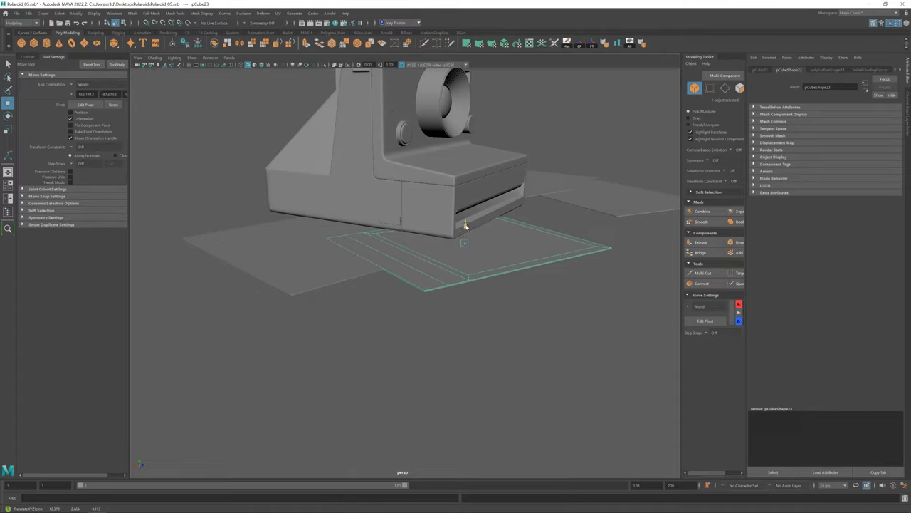
{"action": "scroll", "coordinate": [441, 321], "scroll_direction": "down", "scroll_amount": 6}
{"action": "left_click", "coordinate": [441, 321]}
{"action": "scroll", "coordinate": [529, 359], "scroll_direction": "up", "scroll_amount": 5}
{"action": "left_click", "coordinate": [27, 56]}
Select plates pCube19 to pCube23 from the Outliner and frame them.
{"action": "left_click_drag", "start_coordinate": [43, 223], "coordinate": [43, 258]}
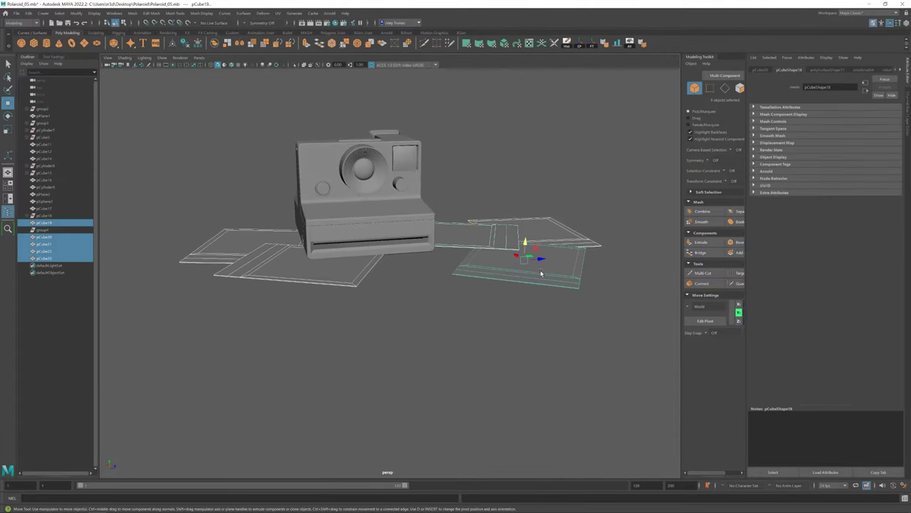
{"action": "key", "text": "f"}
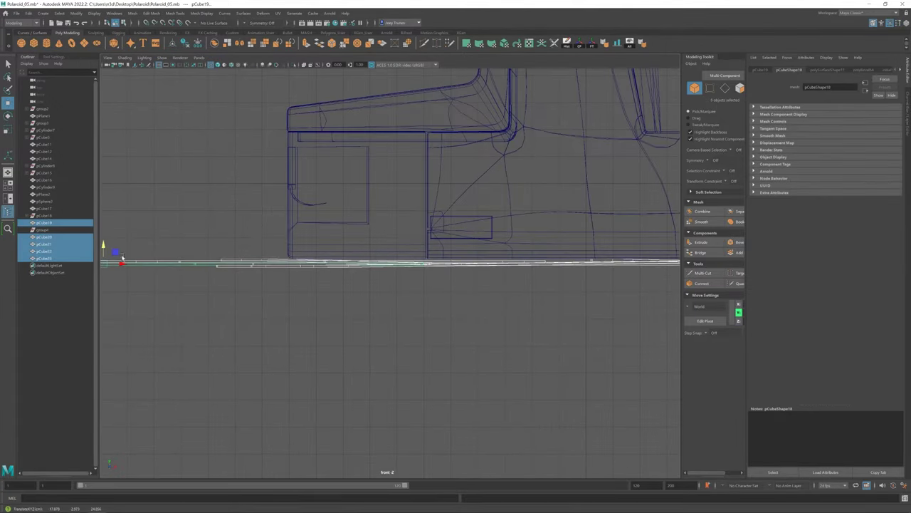
{"action": "scroll", "coordinate": [372, 256], "scroll_direction": "down", "scroll_amount": 3}
{"action": "scroll", "coordinate": [289, 258], "scroll_direction": "up", "scroll_amount": 4}
{"action": "left_click", "coordinate": [443, 314]}
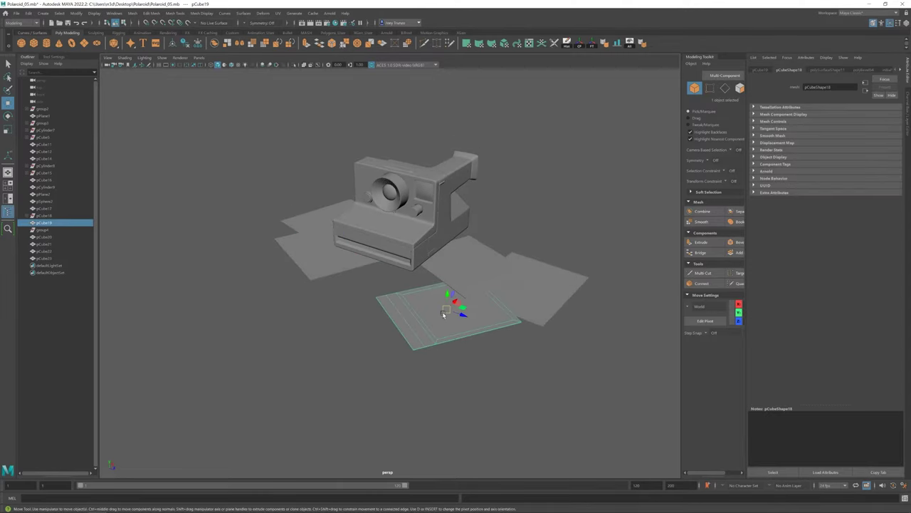
{"action": "scroll", "coordinate": [318, 266], "scroll_direction": "up", "scroll_amount": 5}
Check plates pCube22 and pCube24 from a low angle near the camera base.
{"action": "mouse_move", "coordinate": [356, 266]}
{"action": "left_mouse_down", "text": "alt"}
{"action": "mouse_move", "coordinate": [435, 226]}
{"action": "mouse_move", "coordinate": [267, 255]}
{"action": "left_mouse_up", "text": "alt"}
{"action": "left_click_drag", "start_coordinate": [342, 222], "coordinate": [325, 199]}
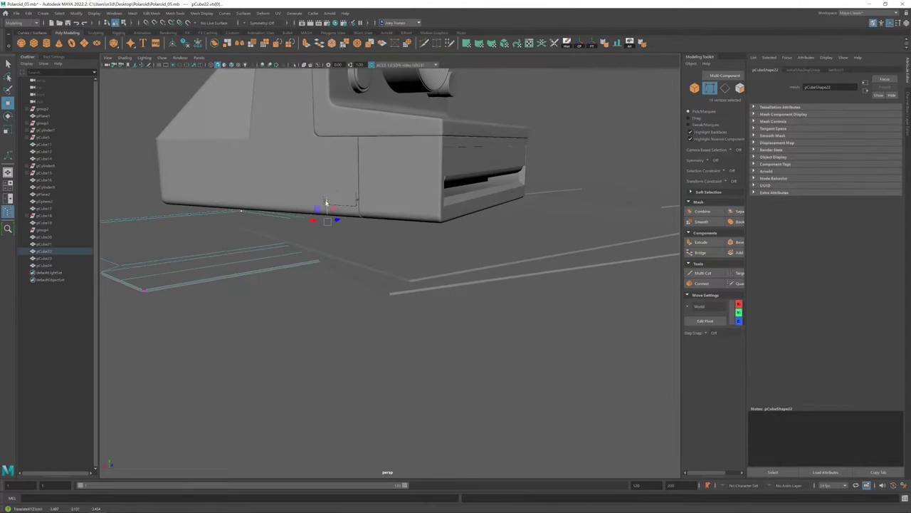
{"action": "left_click_drag", "start_coordinate": [429, 210], "coordinate": [376, 261], "text": "alt"}
{"action": "right_click_drag", "start_coordinate": [376, 261], "coordinate": [295, 276]}
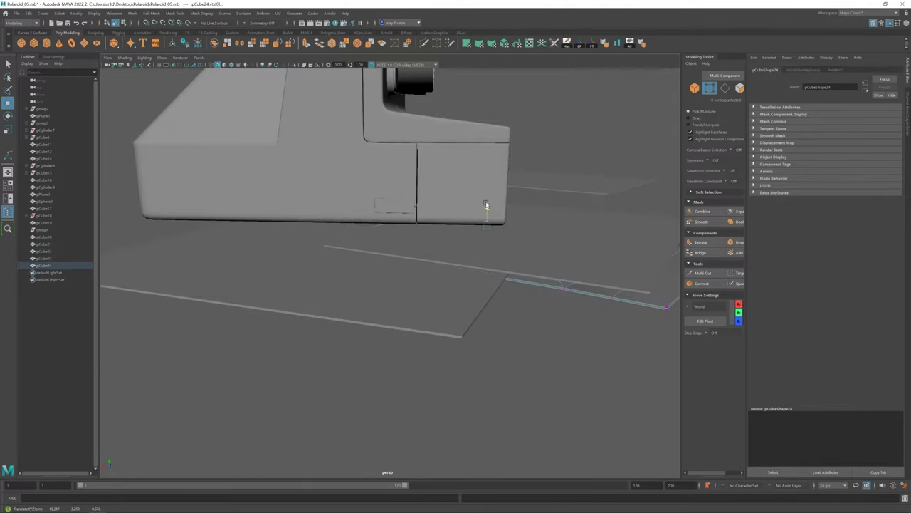
{"action": "scroll", "coordinate": [364, 275], "scroll_direction": "down", "scroll_amount": 5}
{"action": "mouse_move", "coordinate": [364, 275]}
{"action": "left_mouse_down", "text": "alt"}
{"action": "mouse_move", "coordinate": [346, 287]}
{"action": "mouse_move", "coordinate": [365, 266]}
{"action": "mouse_move", "coordinate": [524, 290]}
{"action": "left_mouse_up", "text": "alt"}
{"action": "scroll", "coordinate": [346, 287], "scroll_direction": "up", "scroll_amount": 3}
{"action": "scroll", "coordinate": [366, 266], "scroll_direction": "up", "scroll_amount": 3}
Review plates pCube23 and pCube25 while orbiting around the camera.
{"action": "left_click", "coordinate": [449, 232]}
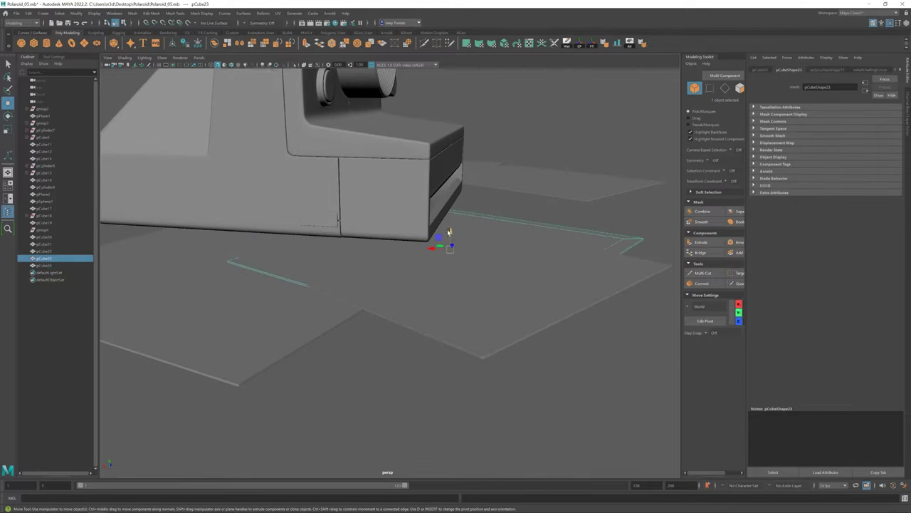
{"action": "scroll", "coordinate": [449, 232], "scroll_direction": "down", "scroll_amount": 3}
{"action": "scroll", "coordinate": [456, 230], "scroll_direction": "down", "scroll_amount": 5}
{"action": "left_click", "coordinate": [545, 330]}
{"action": "left_click_drag", "start_coordinate": [546, 329], "coordinate": [498, 315], "text": "alt"}
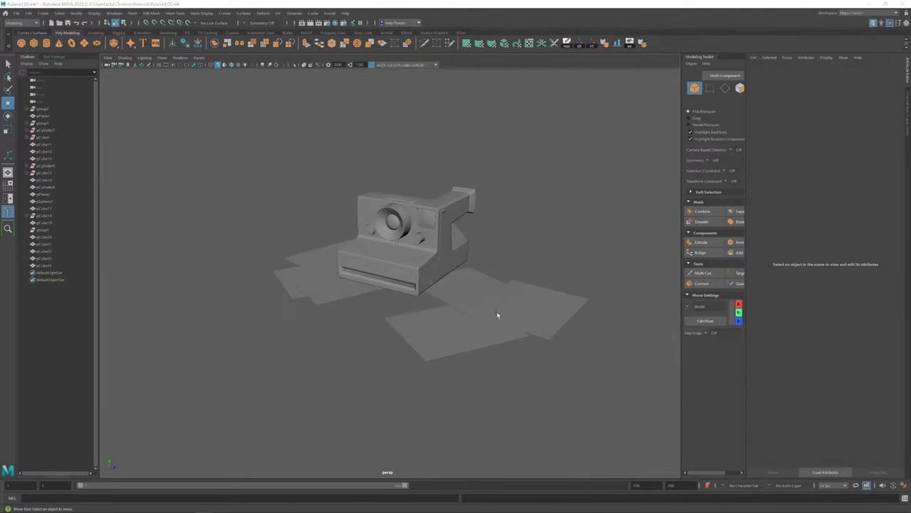
{"action": "left_click", "coordinate": [456, 331]}
{"action": "left_click", "coordinate": [476, 358]}
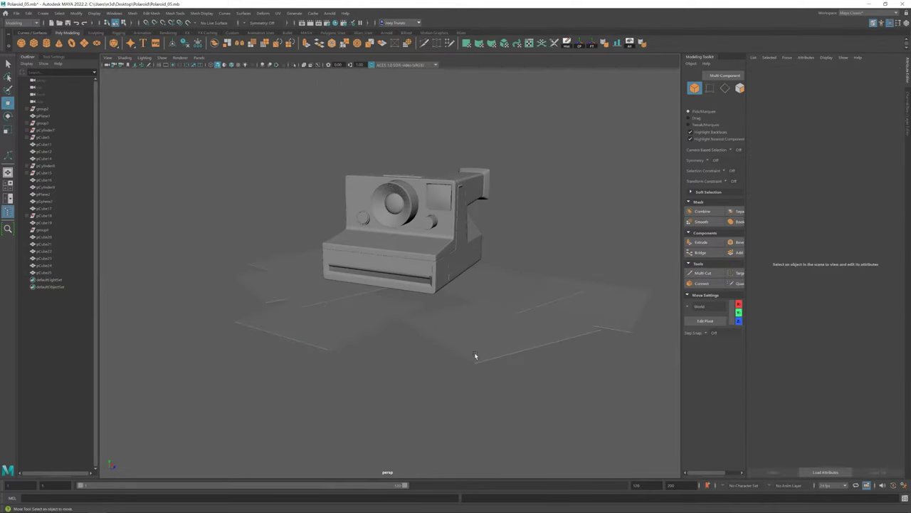
{"action": "left_click_drag", "start_coordinate": [477, 358], "coordinate": [381, 311], "text": "alt"}
Duplicate two plates, moving copies to the camera's left side and toward the camera.
{"action": "left_click", "coordinate": [381, 311]}
{"action": "key", "text": "ctrl+d"}
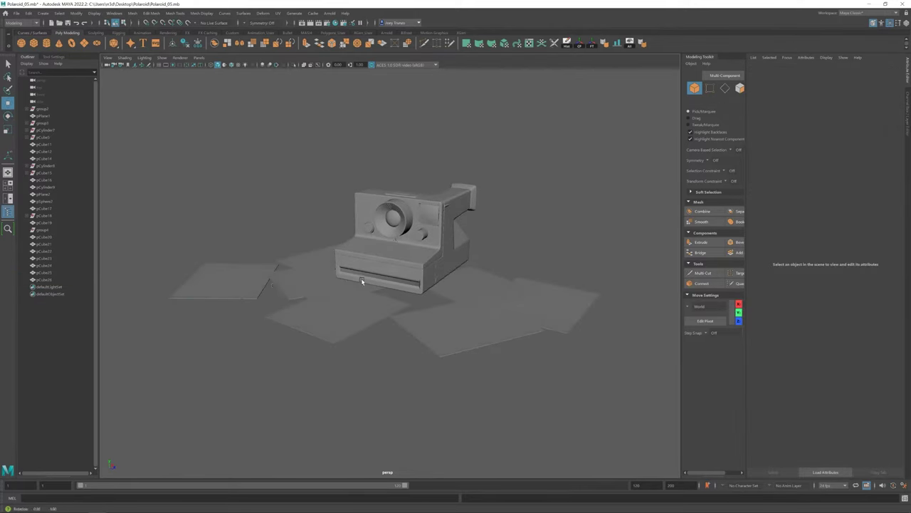
{"action": "mouse_move", "coordinate": [241, 276]}
{"action": "left_mouse_down"}
{"action": "mouse_move", "coordinate": [317, 242]}
{"action": "mouse_move", "coordinate": [336, 312]}
{"action": "left_mouse_up"}
{"action": "left_click", "coordinate": [314, 228]}
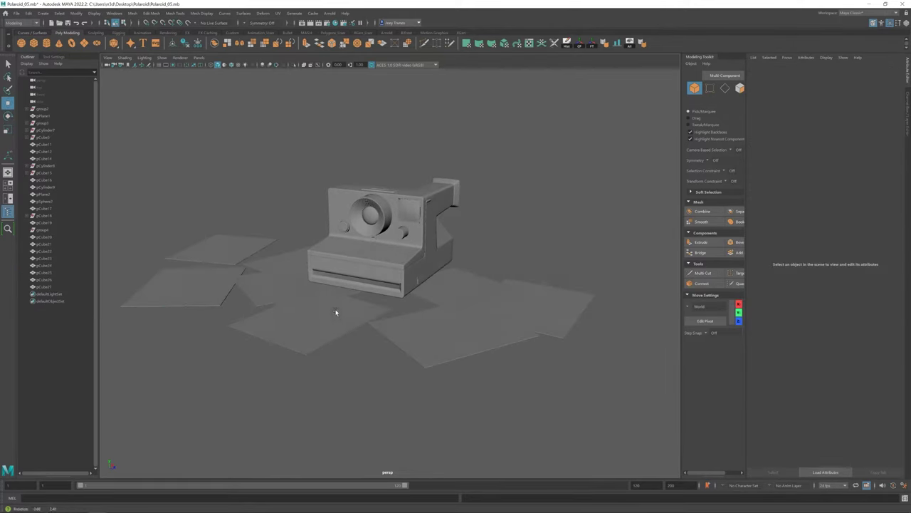
{"action": "left_click", "coordinate": [245, 250]}
{"action": "key", "text": "ctrl+d"}
{"action": "mouse_move", "coordinate": [246, 250]}
{"action": "left_mouse_down"}
{"action": "mouse_move", "coordinate": [301, 241]}
{"action": "mouse_move", "coordinate": [269, 286]}
{"action": "mouse_move", "coordinate": [401, 337]}
{"action": "left_mouse_up"}
Select the plate left of the camera and rotate it into place.
{"action": "scroll", "coordinate": [319, 306], "scroll_direction": "up", "scroll_amount": 3}
{"action": "left_click", "coordinate": [319, 307]}
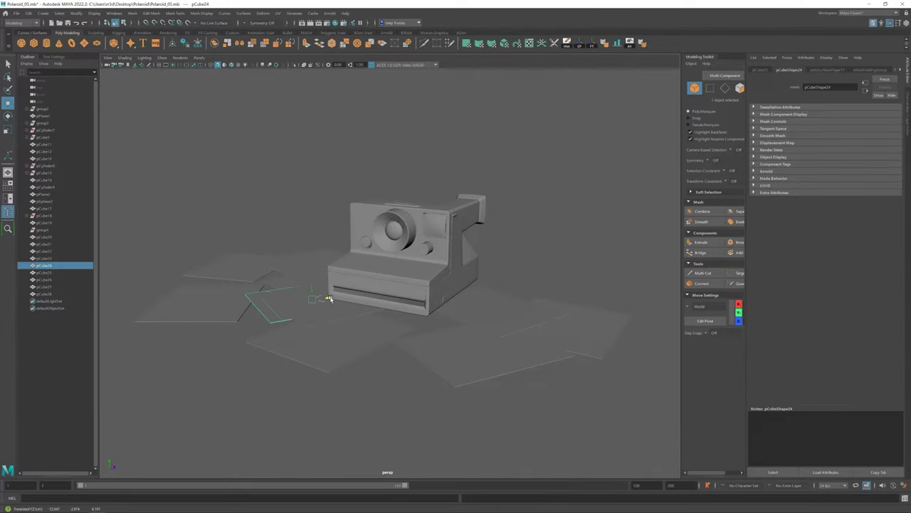
{"action": "mouse_move", "coordinate": [329, 300]}
{"action": "left_mouse_down", "text": "alt"}
{"action": "mouse_move", "coordinate": [484, 339]}
{"action": "mouse_move", "coordinate": [338, 283]}
{"action": "mouse_move", "coordinate": [421, 208]}
{"action": "left_mouse_up", "text": "alt"}
{"action": "left_click", "coordinate": [437, 275]}
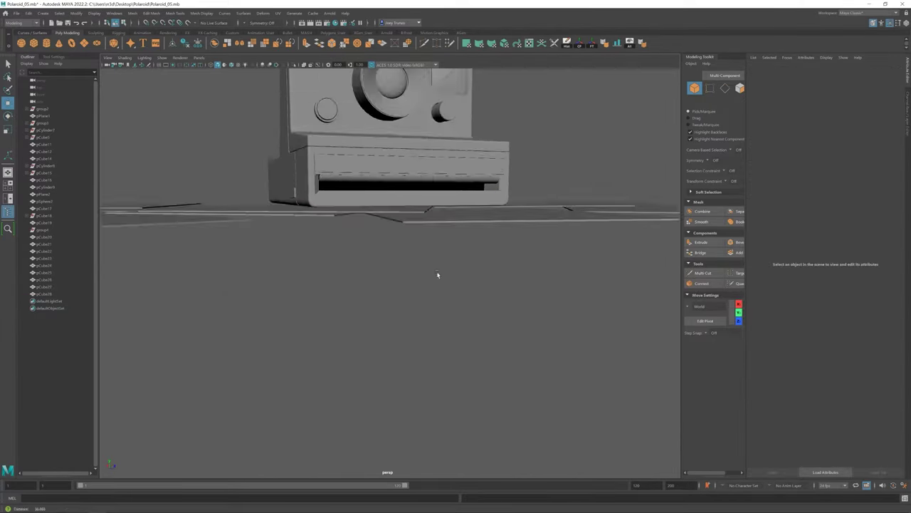
{"action": "left_click_drag", "start_coordinate": [437, 275], "coordinate": [377, 282], "text": "alt"}
{"action": "left_click", "coordinate": [224, 257]}
{"action": "left_click_drag", "start_coordinate": [223, 256], "coordinate": [231, 319], "text": "alt"}
{"action": "key", "text": "e"}
{"action": "left_click", "coordinate": [231, 319]}
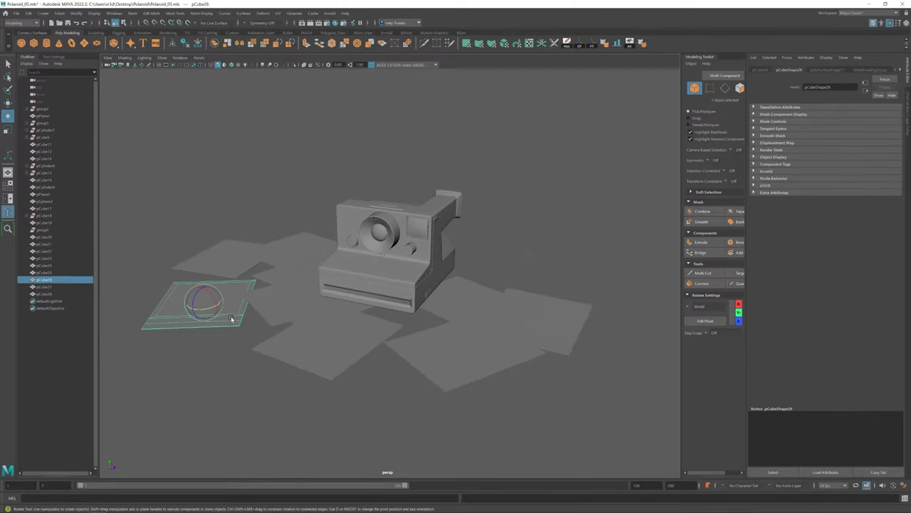
{"action": "mouse_move", "coordinate": [416, 223]}
{"action": "left_mouse_down", "text": "alt"}
{"action": "mouse_move", "coordinate": [330, 234]}
{"action": "mouse_move", "coordinate": [518, 262]}
{"action": "left_mouse_up", "text": "alt"}
Duplicate the left plate and frame the new small copy.
{"action": "key", "text": "ctrl+d"}
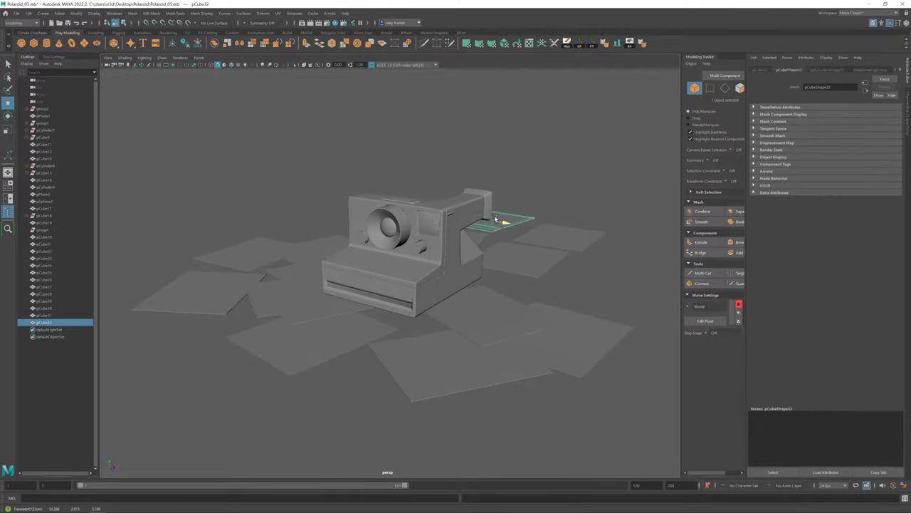
{"action": "left_click_drag", "start_coordinate": [359, 225], "coordinate": [285, 235], "text": "alt"}
{"action": "left_click", "coordinate": [253, 239]}
{"action": "key", "text": "w"}
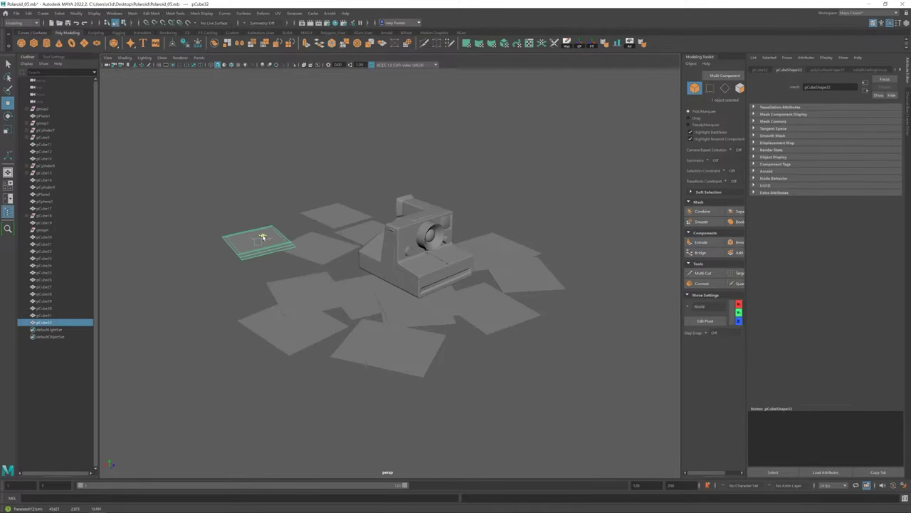
{"action": "key", "text": "f"}
{"action": "scroll", "coordinate": [436, 295], "scroll_direction": "down", "scroll_amount": 10}
{"action": "scroll", "coordinate": [435, 295], "scroll_direction": "up", "scroll_amount": 5}
{"action": "scroll", "coordinate": [436, 295], "scroll_direction": "up", "scroll_amount": 2}
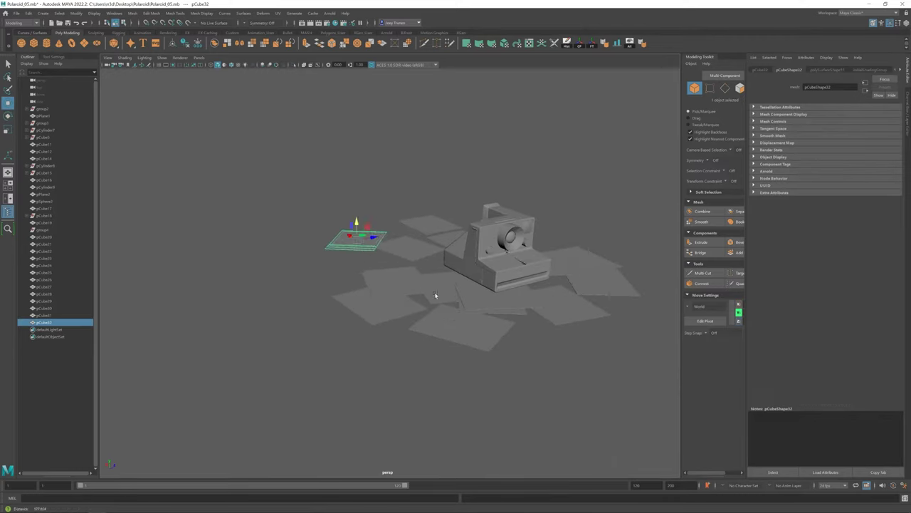
Rotate the small plate on the right into place among the pile.
{"action": "left_click_drag", "start_coordinate": [436, 295], "coordinate": [514, 326], "text": "alt"}
{"action": "left_click", "coordinate": [515, 326]}
{"action": "key", "text": "f"}
{"action": "scroll", "coordinate": [435, 300], "scroll_direction": "up", "scroll_amount": 3}
{"action": "mouse_move", "coordinate": [431, 320]}
{"action": "left_mouse_down", "text": "alt"}
{"action": "mouse_move", "coordinate": [510, 257]}
{"action": "mouse_move", "coordinate": [535, 324]}
{"action": "mouse_move", "coordinate": [519, 369]}
{"action": "mouse_move", "coordinate": [542, 236]}
{"action": "left_mouse_up", "text": "alt"}
{"action": "left_click", "coordinate": [541, 235]}
{"action": "key", "text": "e"}
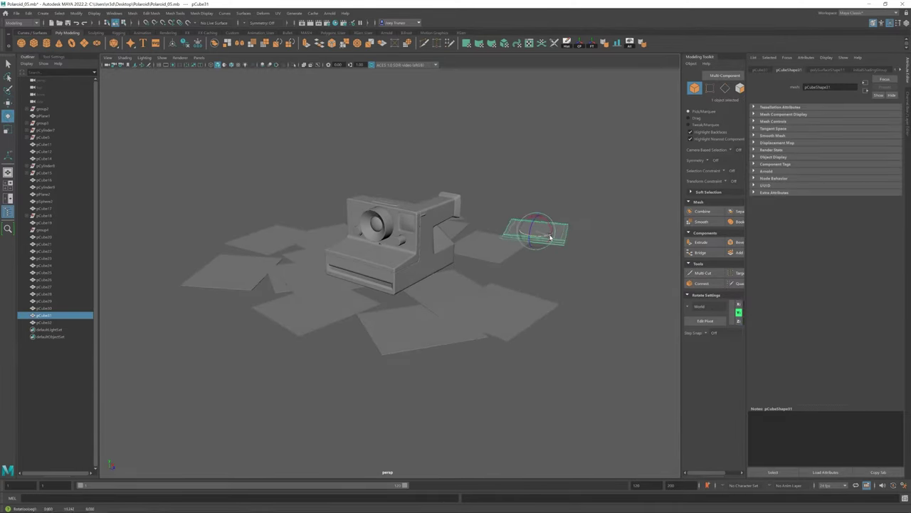
{"action": "left_click", "coordinate": [489, 278]}
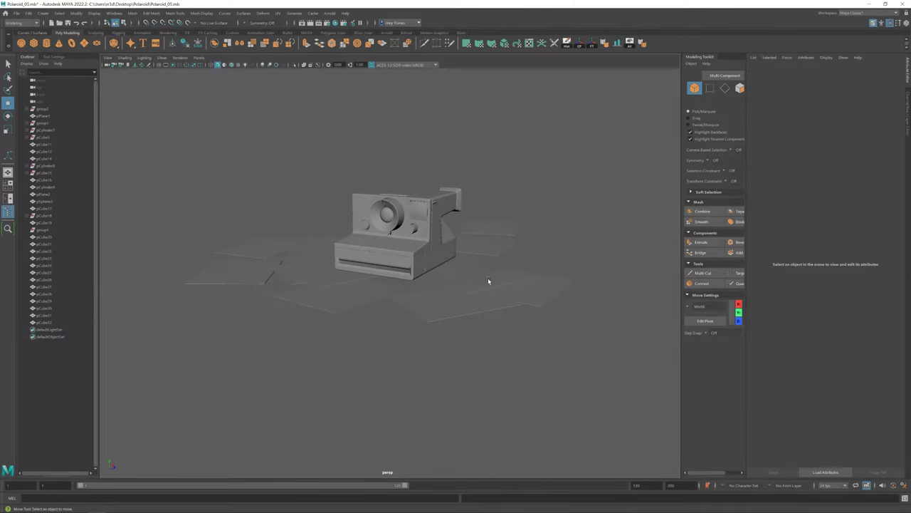
Select the Camera group and inspect its UV layout in the UV Editor.
{"action": "mouse_move", "coordinate": [488, 279]}
{"action": "left_mouse_down", "text": "alt"}
{"action": "mouse_move", "coordinate": [285, 285]}
{"action": "mouse_move", "coordinate": [465, 297]}
{"action": "left_mouse_up", "text": "alt"}
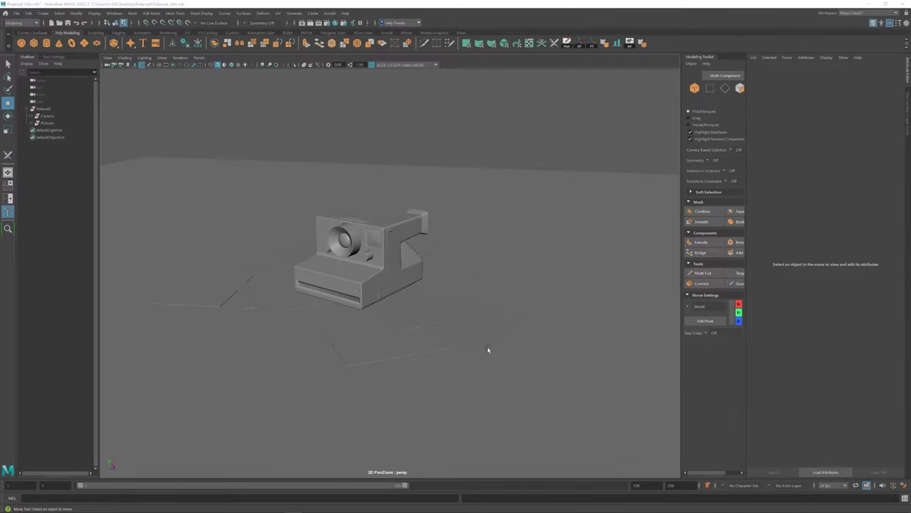
{"action": "mouse_move", "coordinate": [309, 279]}
{"action": "left_mouse_down", "text": "alt"}
{"action": "mouse_move", "coordinate": [319, 262]}
{"action": "mouse_move", "coordinate": [303, 271]}
{"action": "mouse_move", "coordinate": [319, 271]}
{"action": "left_mouse_up", "text": "alt"}
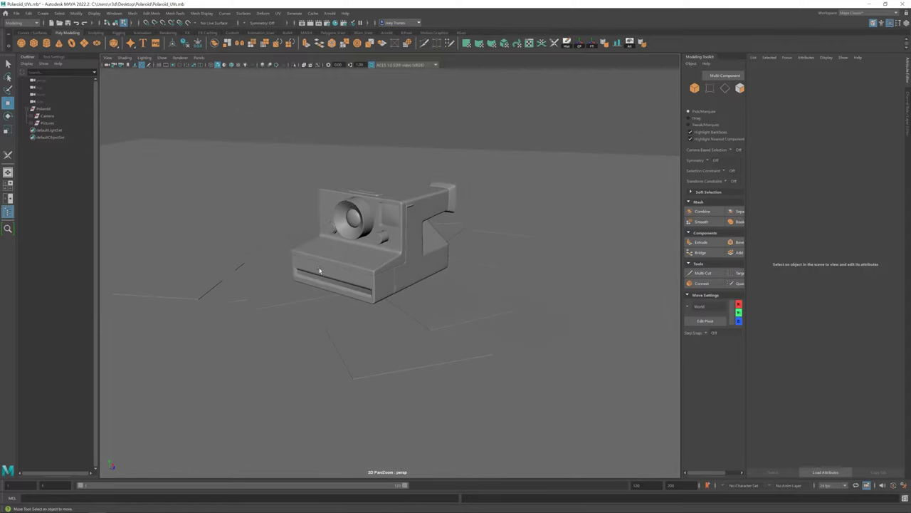
{"action": "left_click", "coordinate": [46, 116]}
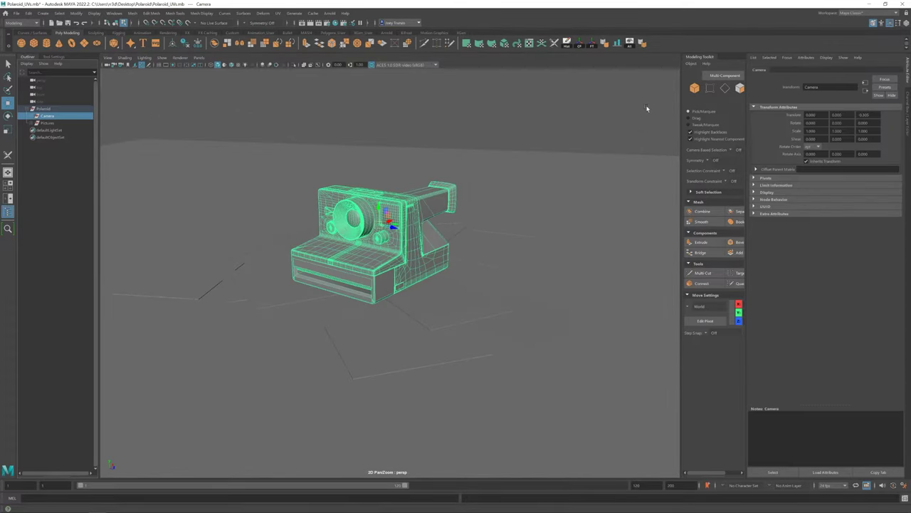
{"action": "left_click", "coordinate": [503, 43]}
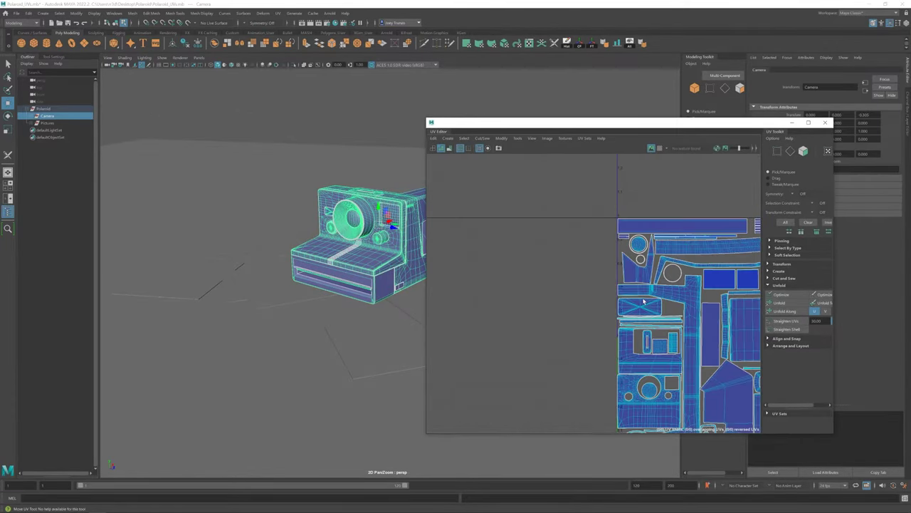
{"action": "key", "text": "f"}
{"action": "left_click_drag", "start_coordinate": [662, 122], "coordinate": [712, 118]}
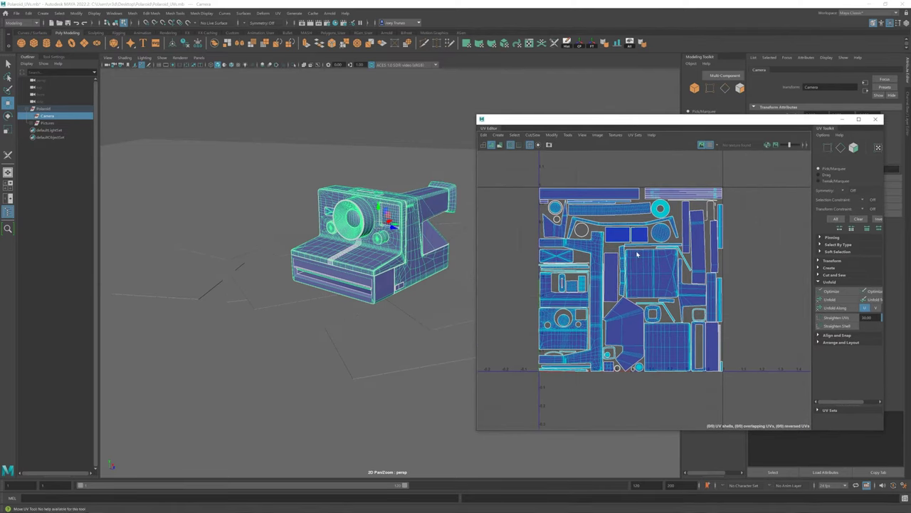
{"action": "mouse_move", "coordinate": [311, 283]}
{"action": "left_mouse_down", "text": "alt"}
{"action": "mouse_move", "coordinate": [383, 287]}
{"action": "mouse_move", "coordinate": [370, 285]}
{"action": "left_mouse_up", "text": "alt"}
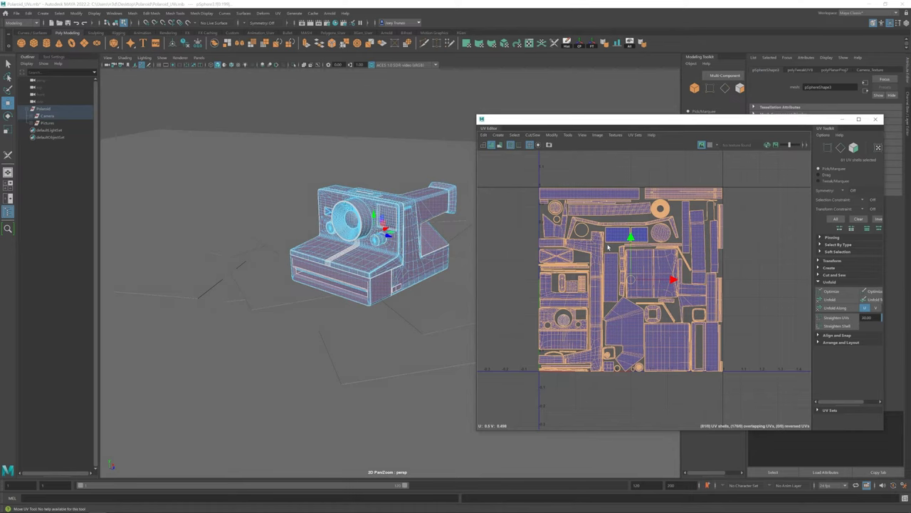
{"action": "left_click", "coordinate": [47, 116]}
Hide the Pictures group so only the Polaroid camera model is visible.
{"action": "left_click", "coordinate": [49, 123]}
{"action": "key", "text": "ctrl+h"}
{"action": "mouse_move", "coordinate": [488, 280]}
{"action": "left_mouse_down", "text": "alt"}
{"action": "mouse_move", "coordinate": [443, 294]}
{"action": "mouse_move", "coordinate": [527, 285]}
{"action": "mouse_move", "coordinate": [397, 285]}
{"action": "mouse_move", "coordinate": [480, 304]}
{"action": "left_mouse_up", "text": "alt"}
{"action": "left_click", "coordinate": [398, 286]}
{"action": "left_click", "coordinate": [481, 304]}
{"action": "right_click_drag", "start_coordinate": [480, 304], "coordinate": [518, 372], "text": "alt"}
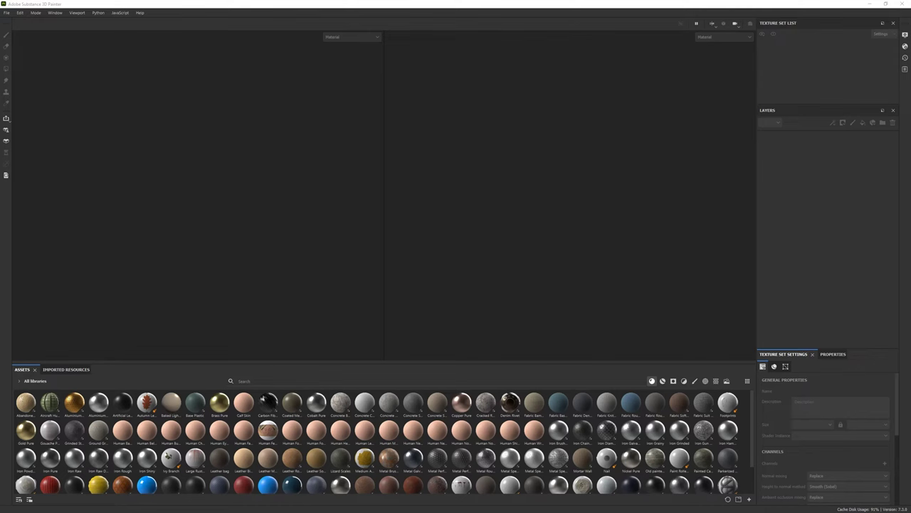
Create a new project using camera.fbx as the mesh.
{"action": "left_click", "coordinate": [6, 12]}
{"action": "left_click", "coordinate": [28, 29]}
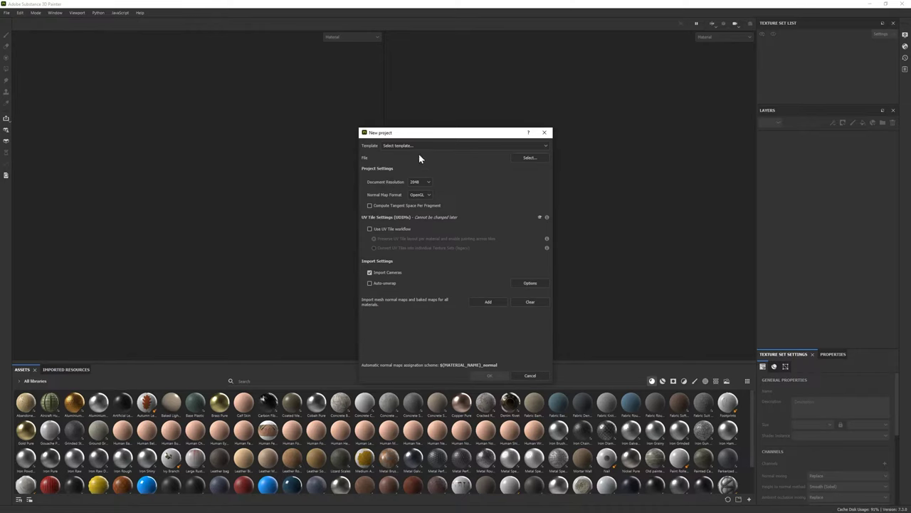
{"action": "left_click", "coordinate": [529, 156]}
{"action": "double_click", "coordinate": [582, 217]}
{"action": "left_click", "coordinate": [539, 373]}
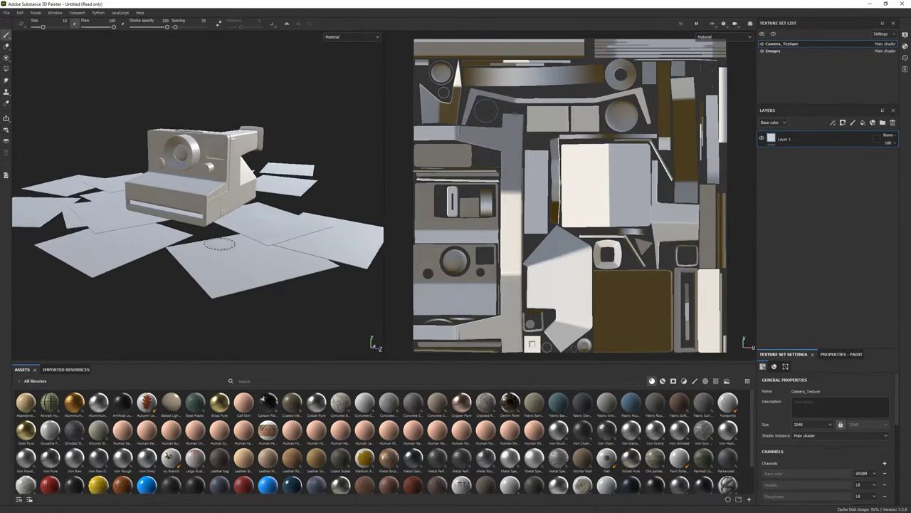
Bake all mesh maps for the Camera_Texture and Images texture sets.
{"action": "left_click_drag", "start_coordinate": [219, 244], "coordinate": [260, 252], "text": "alt"}
{"action": "scroll", "coordinate": [842, 399], "scroll_direction": "down", "scroll_amount": 5}
{"action": "left_click", "coordinate": [870, 462]}
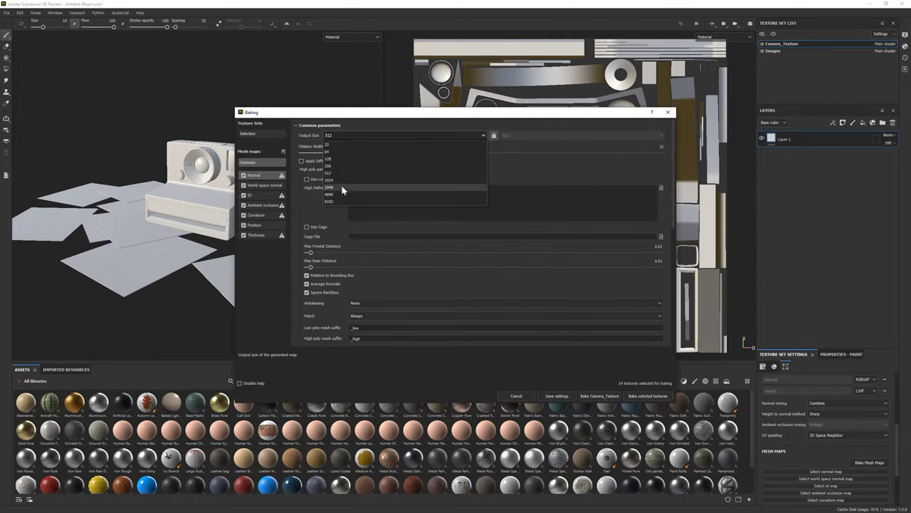
{"action": "left_click", "coordinate": [645, 396]}
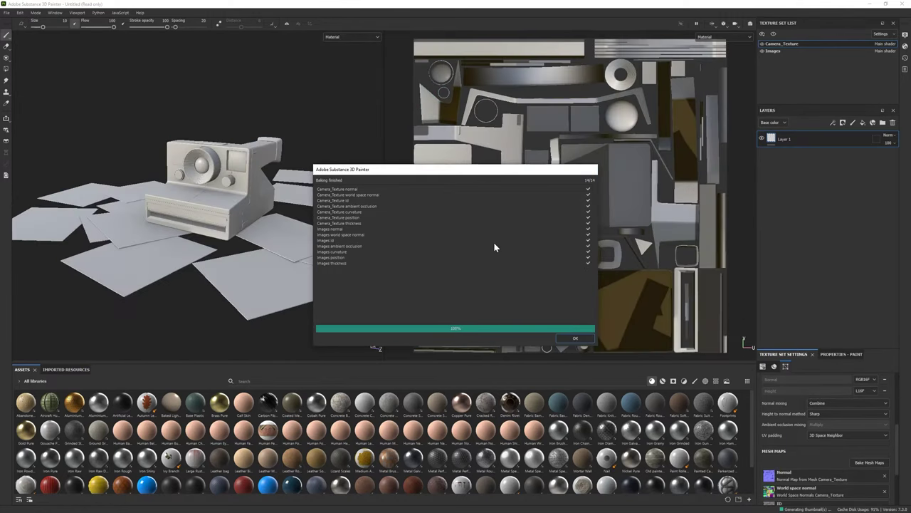
{"action": "left_click", "coordinate": [575, 338]}
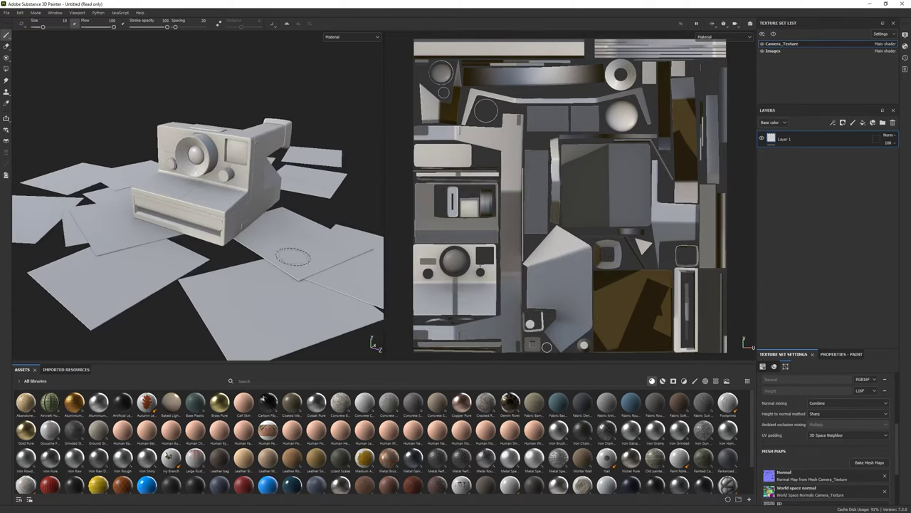
Add Plastic Grainy as a fill layer and raise its UV scale for finer tiling.
{"action": "left_click_drag", "start_coordinate": [293, 257], "coordinate": [702, 302], "text": "alt"}
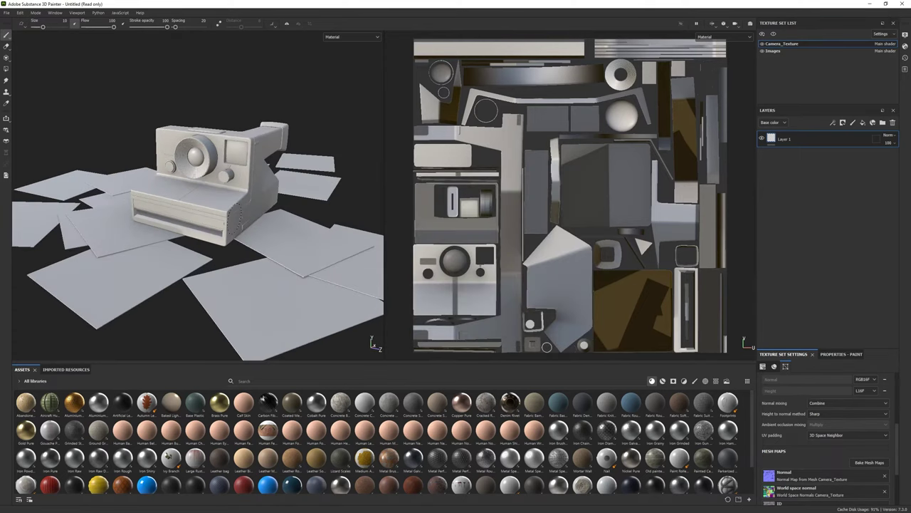
{"action": "left_click", "coordinate": [847, 354]}
{"action": "scroll", "coordinate": [230, 220], "scroll_direction": "up", "scroll_amount": 5}
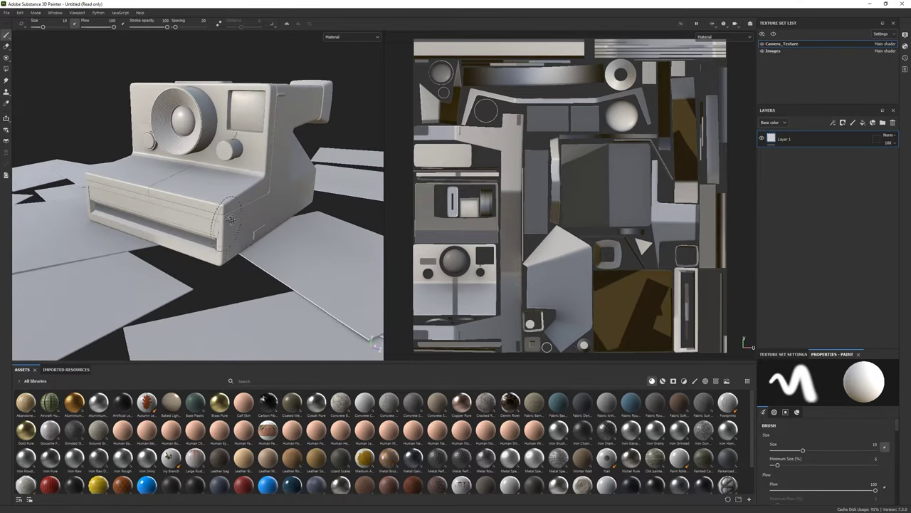
{"action": "mouse_move", "coordinate": [230, 220]}
{"action": "left_mouse_down", "text": "alt"}
{"action": "mouse_move", "coordinate": [257, 235]}
{"action": "mouse_move", "coordinate": [279, 170]}
{"action": "left_mouse_up", "text": "alt"}
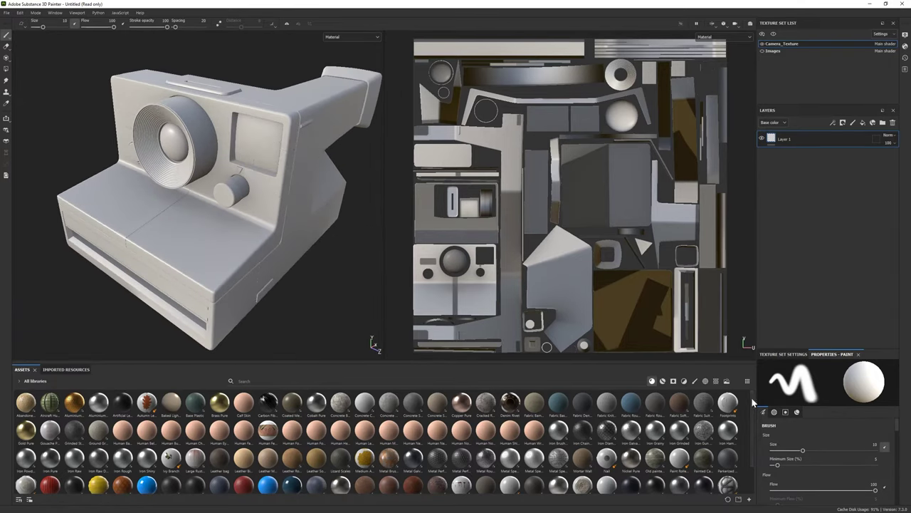
{"action": "scroll", "coordinate": [268, 430], "scroll_direction": "down", "scroll_amount": 2}
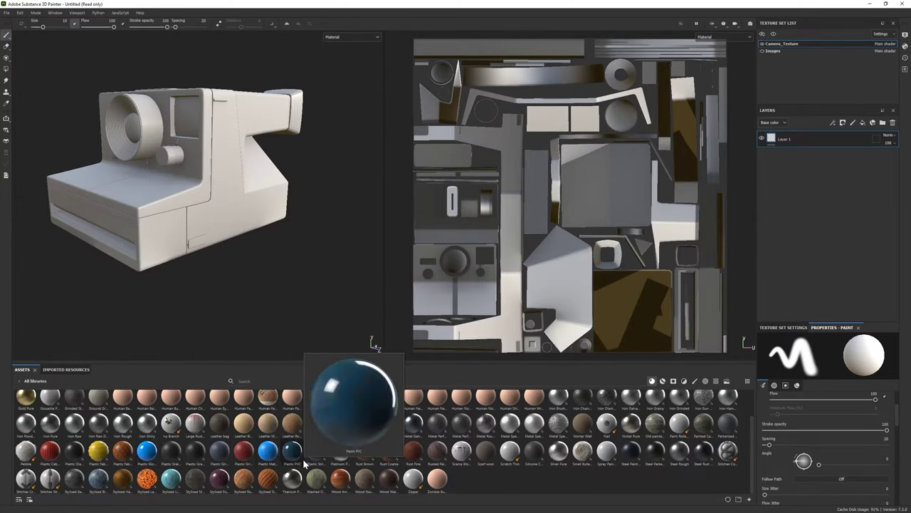
{"action": "left_click_drag", "start_coordinate": [194, 450], "coordinate": [816, 186]}
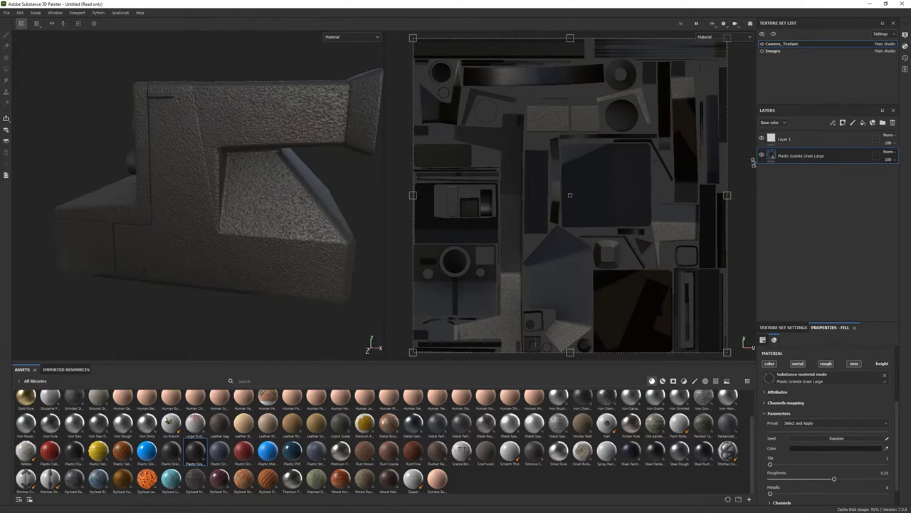
{"action": "left_click", "coordinate": [793, 155]}
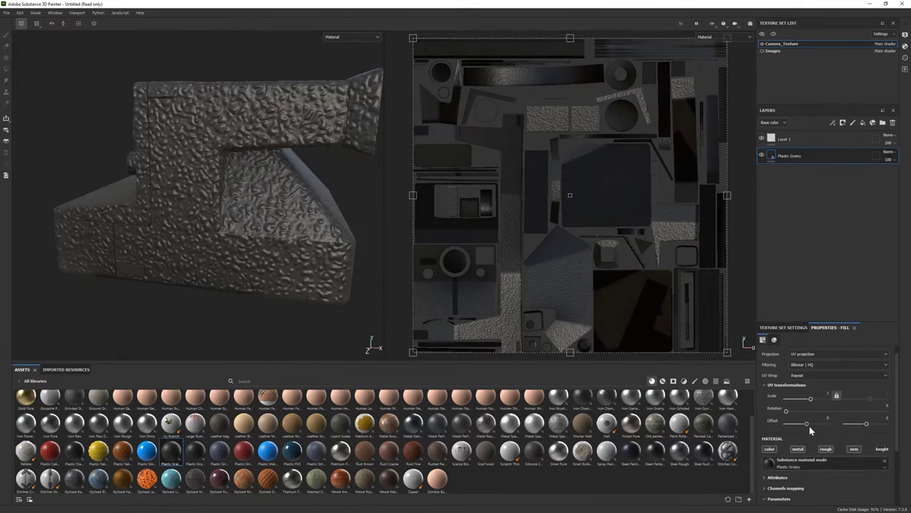
{"action": "left_click_drag", "start_coordinate": [799, 399], "coordinate": [817, 398]}
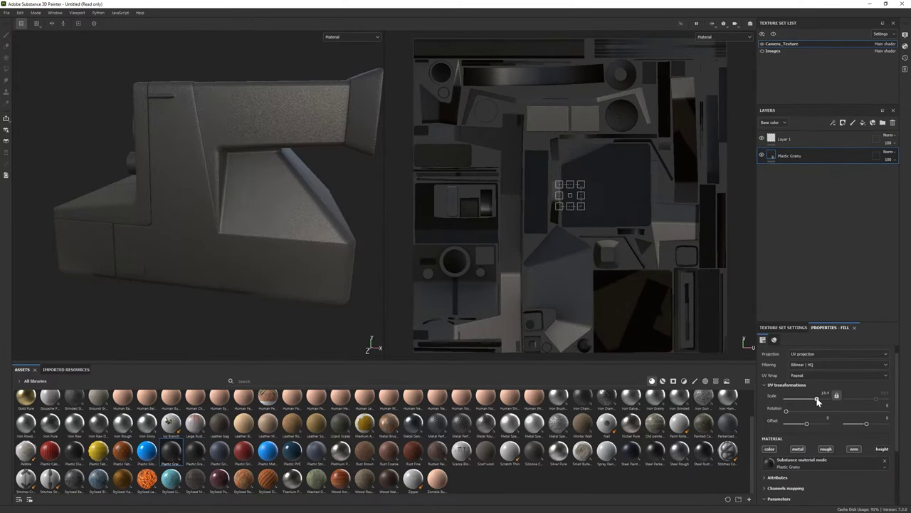
Give the Plastic Grainy layer a black mask and darken its colour to 282828.
{"action": "right_click", "coordinate": [794, 156]}
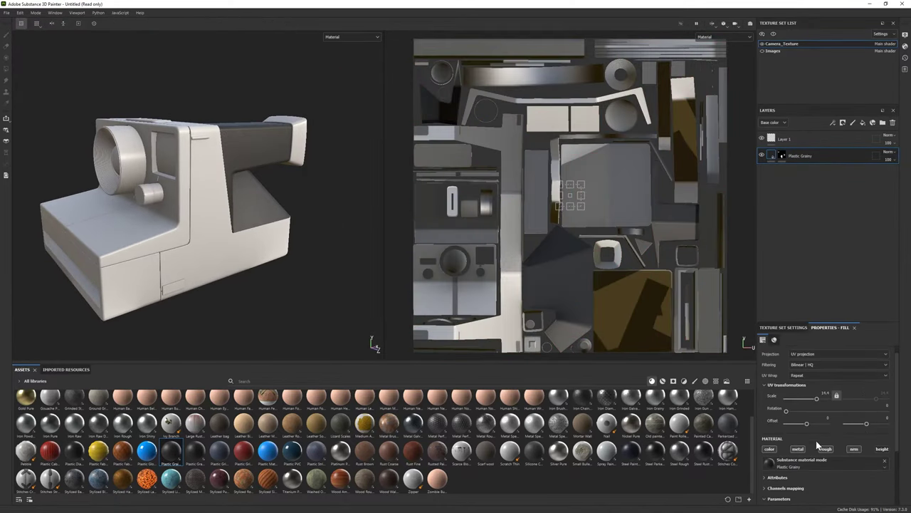
{"action": "scroll", "coordinate": [816, 441], "scroll_direction": "down", "scroll_amount": 2}
{"action": "left_click", "coordinate": [825, 452]}
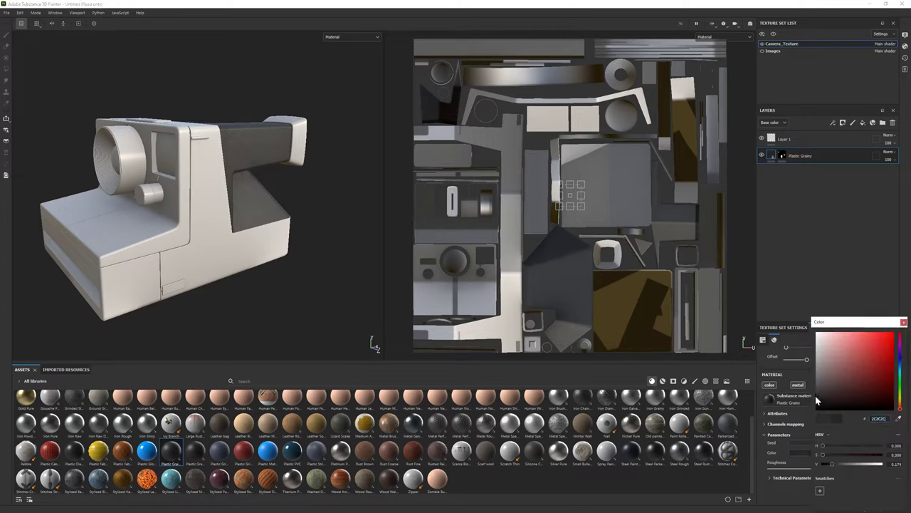
{"action": "left_click", "coordinate": [815, 395]}
{"action": "left_click_drag", "start_coordinate": [178, 214], "coordinate": [250, 257], "text": "alt"}
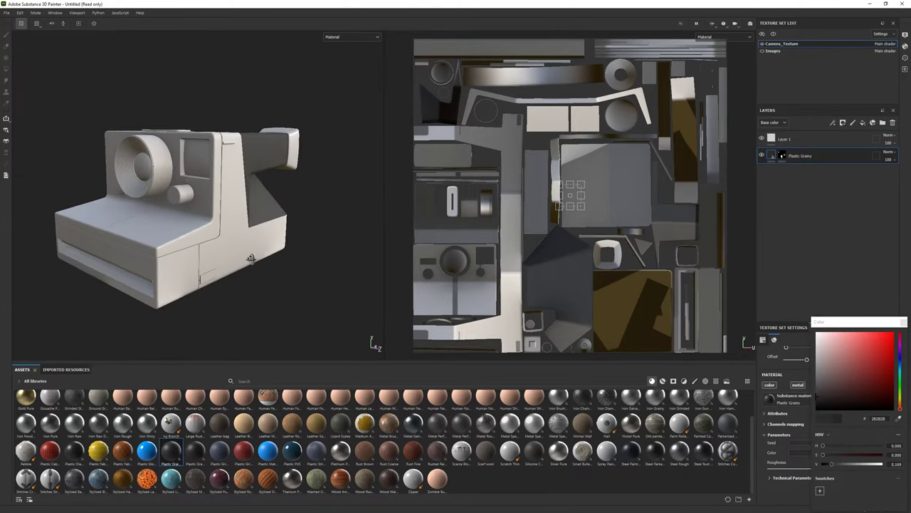
{"action": "left_click", "coordinate": [666, 382]}
{"action": "mouse_move", "coordinate": [655, 458]}
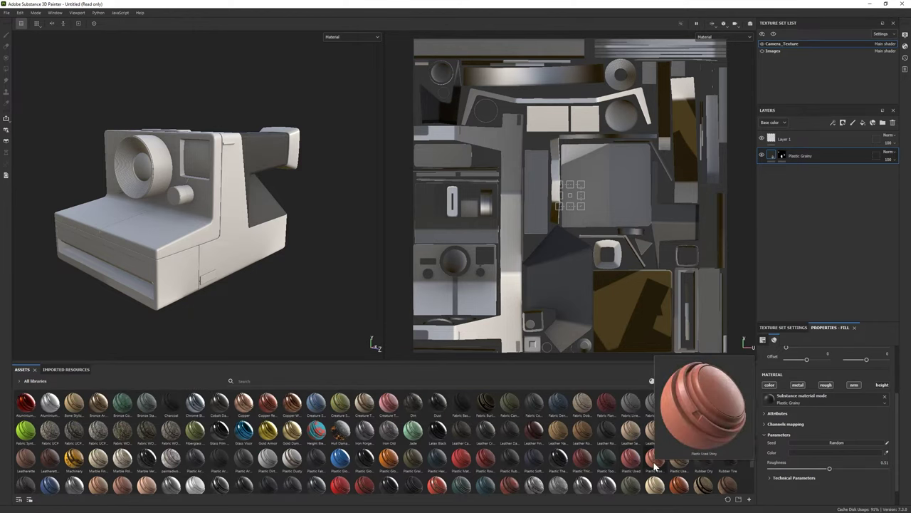
Apply Plastic Used Shiny, recolour Base Plastic to dark grey 1E1E1E, and delete Wear.
{"action": "mouse_move", "coordinate": [655, 464]}
{"action": "left_mouse_down"}
{"action": "mouse_move", "coordinate": [235, 265]}
{"action": "mouse_move", "coordinate": [321, 235]}
{"action": "left_mouse_up"}
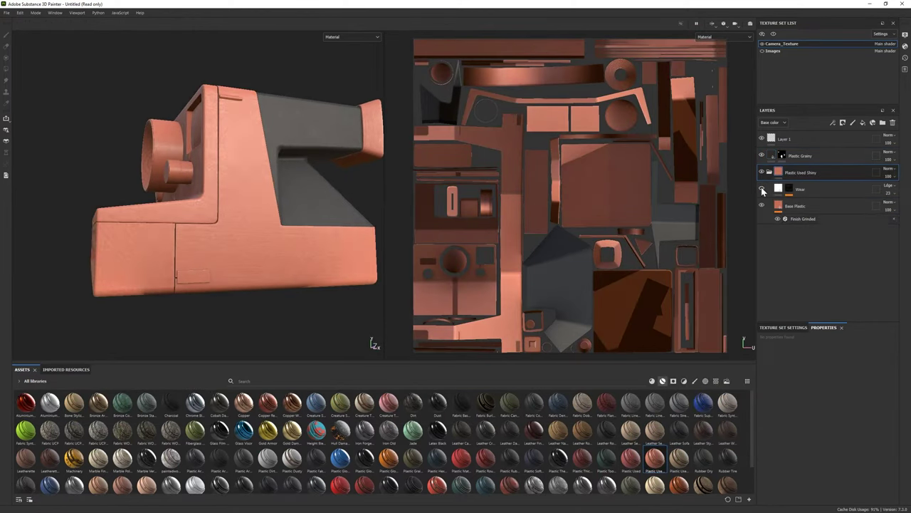
{"action": "left_click_drag", "start_coordinate": [260, 280], "coordinate": [411, 320], "text": "alt"}
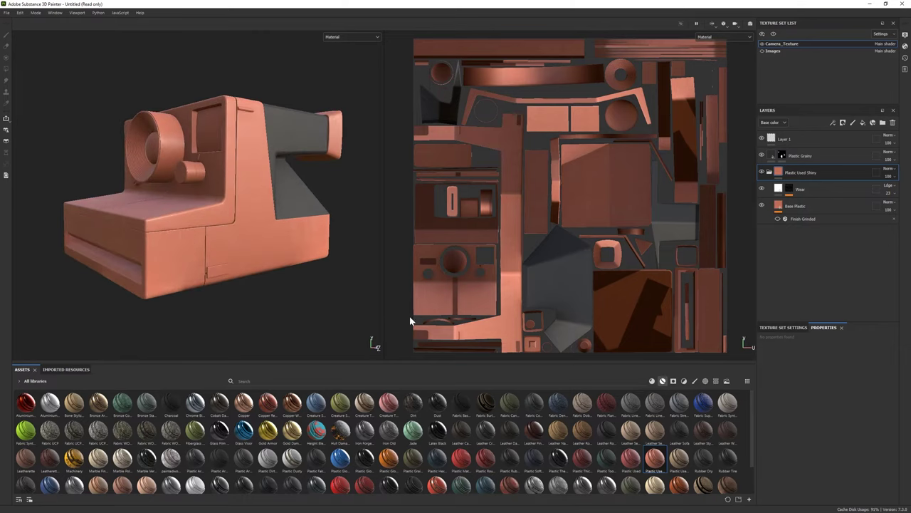
{"action": "left_click", "coordinate": [795, 206]}
{"action": "left_click", "coordinate": [809, 434]}
{"action": "left_click", "coordinate": [811, 403]}
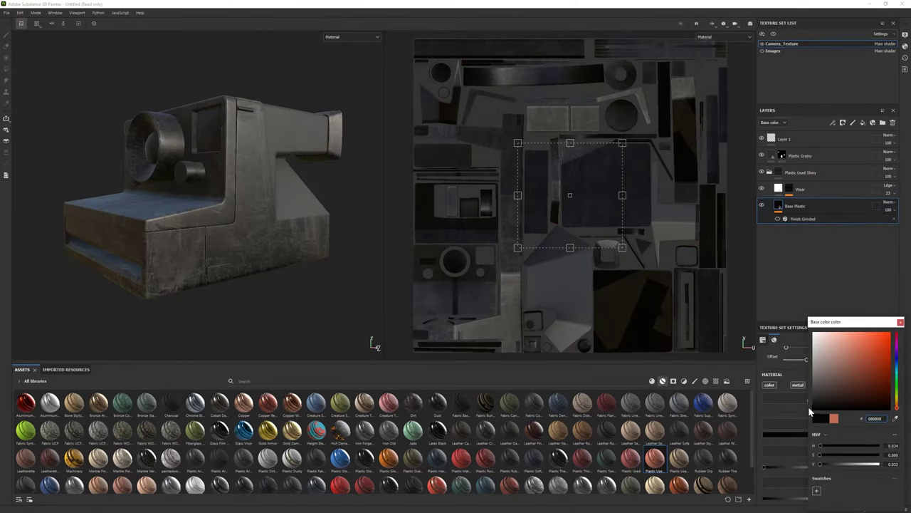
{"action": "left_click_drag", "start_coordinate": [789, 189], "coordinate": [819, 203]}
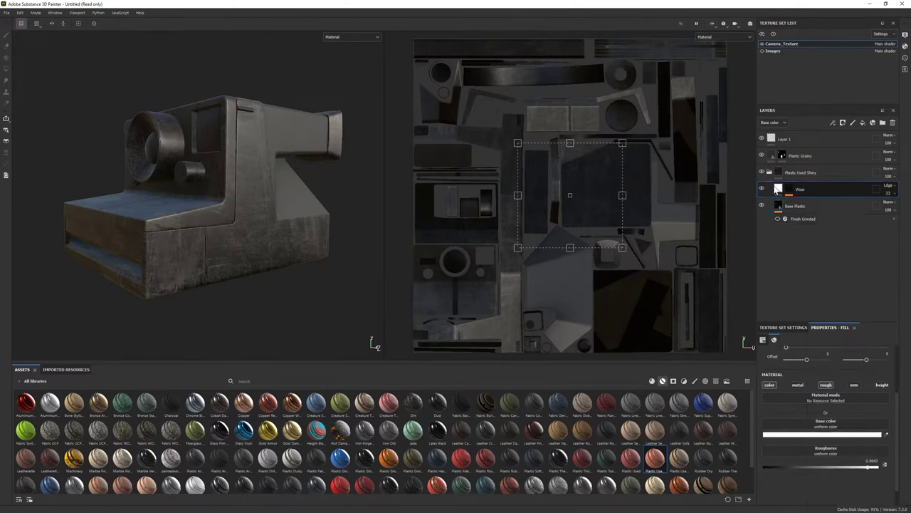
Drive metallic with Grunge Dust Spread and add a black mask to the Plastic Used Shiny folder.
{"action": "left_click", "coordinate": [660, 383]}
{"action": "left_click_drag", "start_coordinate": [292, 295], "coordinate": [240, 270], "text": "alt"}
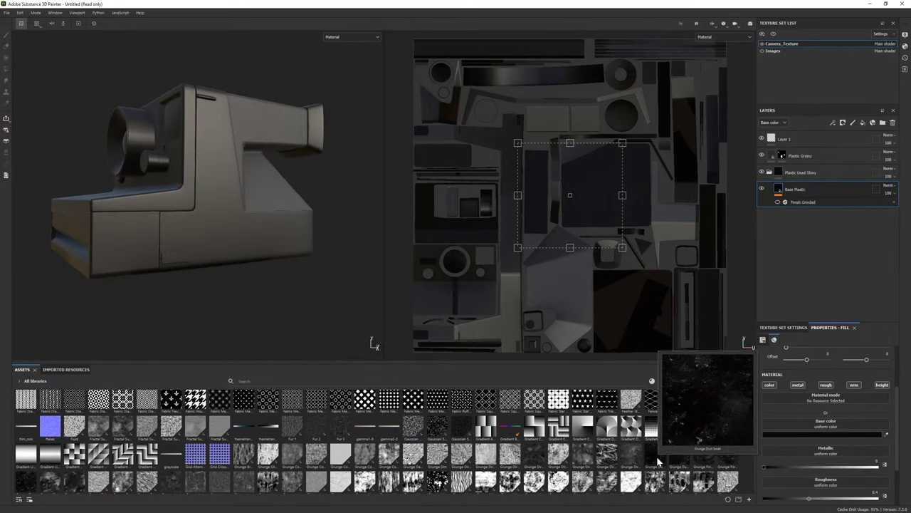
{"action": "left_click_drag", "start_coordinate": [678, 454], "coordinate": [783, 461]}
{"action": "left_click_drag", "start_coordinate": [235, 256], "coordinate": [277, 252], "text": "alt"}
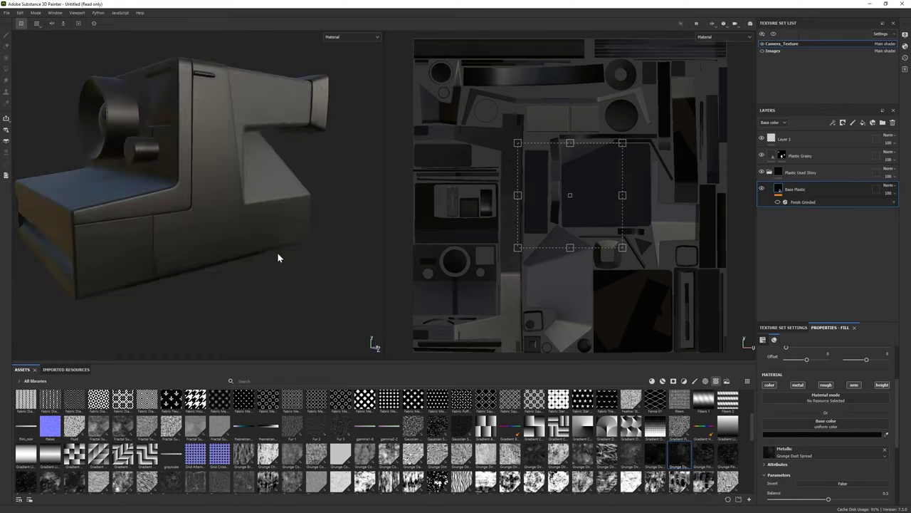
{"action": "left_click", "coordinate": [800, 173]}
{"action": "left_click", "coordinate": [6, 69]}
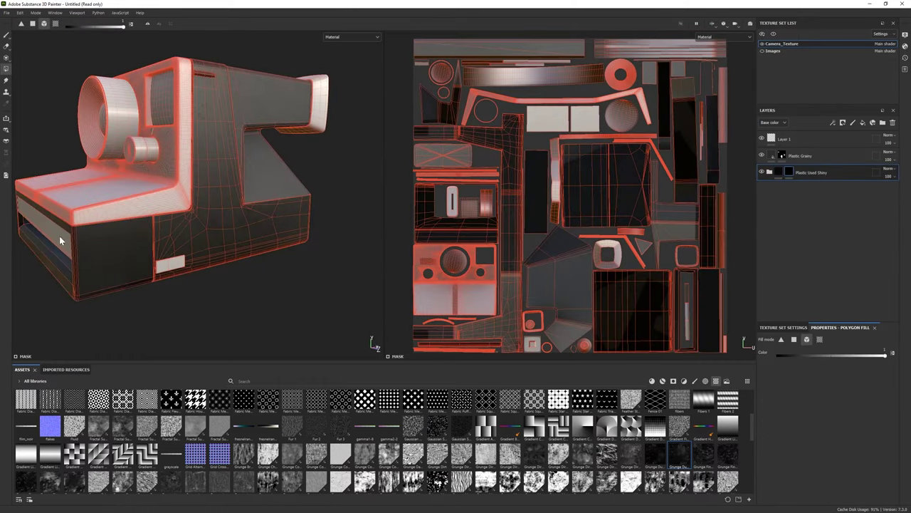
Review the Base Plastic colour and raise its roughness to about 0.48.
{"action": "left_click", "coordinate": [5, 34]}
{"action": "left_click_drag", "start_coordinate": [163, 213], "coordinate": [203, 217], "text": "alt"}
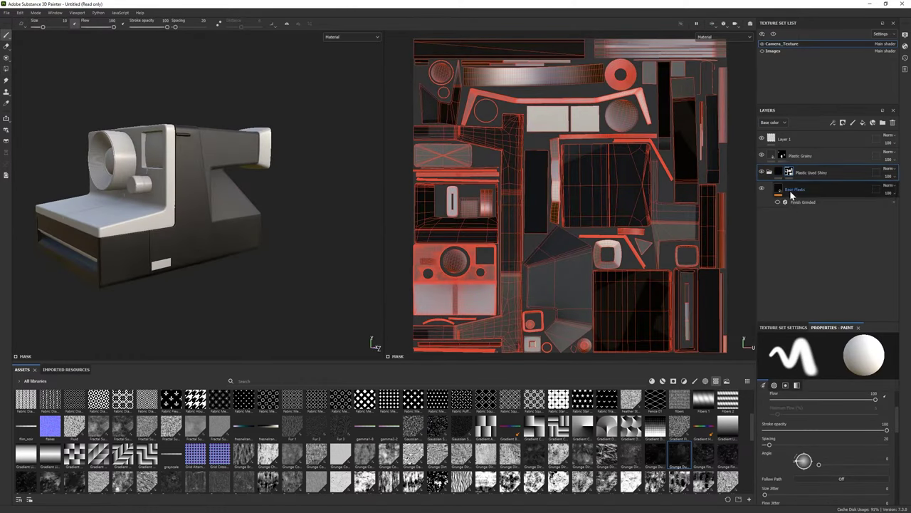
{"action": "left_click", "coordinate": [794, 190]}
{"action": "left_click", "coordinate": [819, 434]}
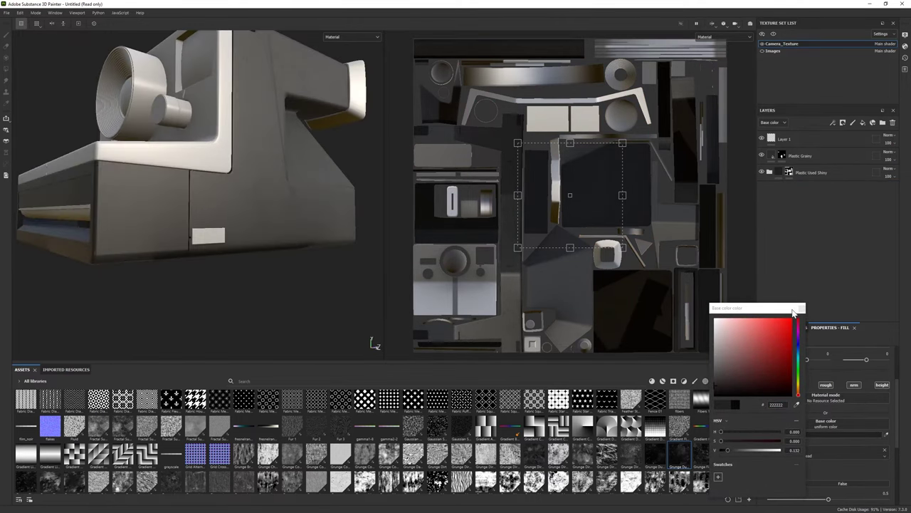
{"action": "left_click", "coordinate": [801, 308]}
{"action": "left_click", "coordinate": [664, 382]}
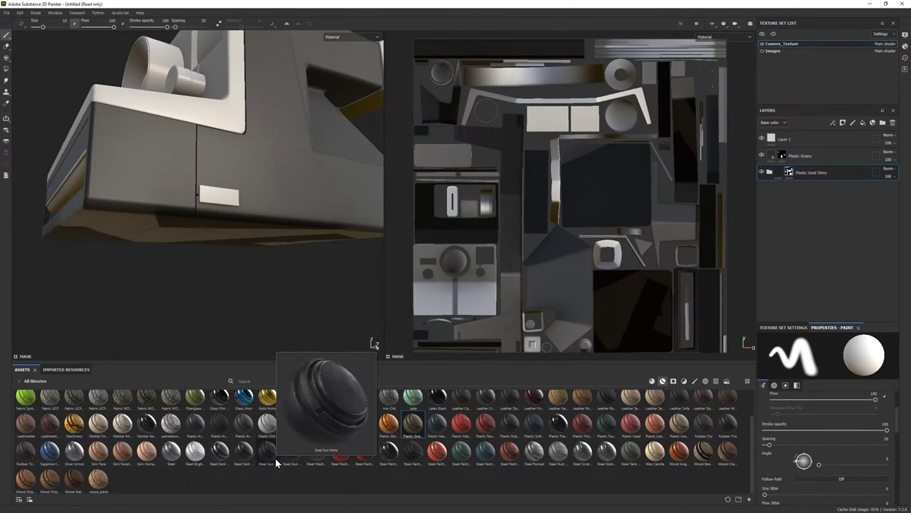
{"action": "mouse_move", "coordinate": [270, 213]}
{"action": "left_mouse_down", "text": "alt"}
{"action": "mouse_move", "coordinate": [266, 240]}
{"action": "mouse_move", "coordinate": [264, 181]}
{"action": "left_mouse_up", "text": "alt"}
{"action": "left_click", "coordinate": [763, 173]}
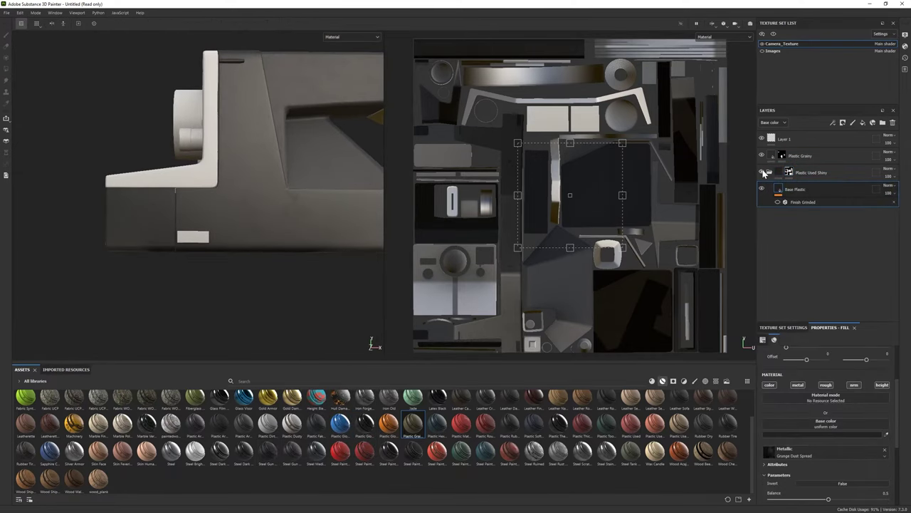
{"action": "scroll", "coordinate": [811, 482], "scroll_direction": "down", "scroll_amount": 2}
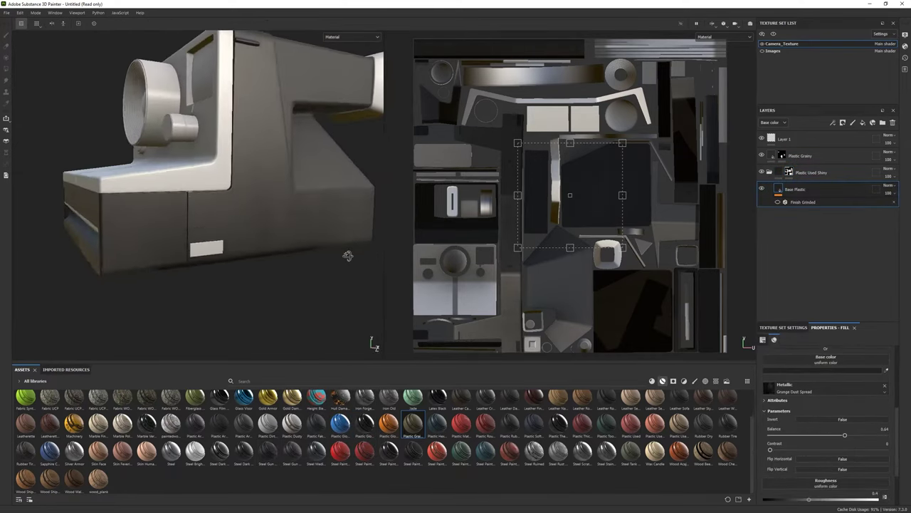
{"action": "scroll", "coordinate": [810, 480], "scroll_direction": "down", "scroll_amount": 1}
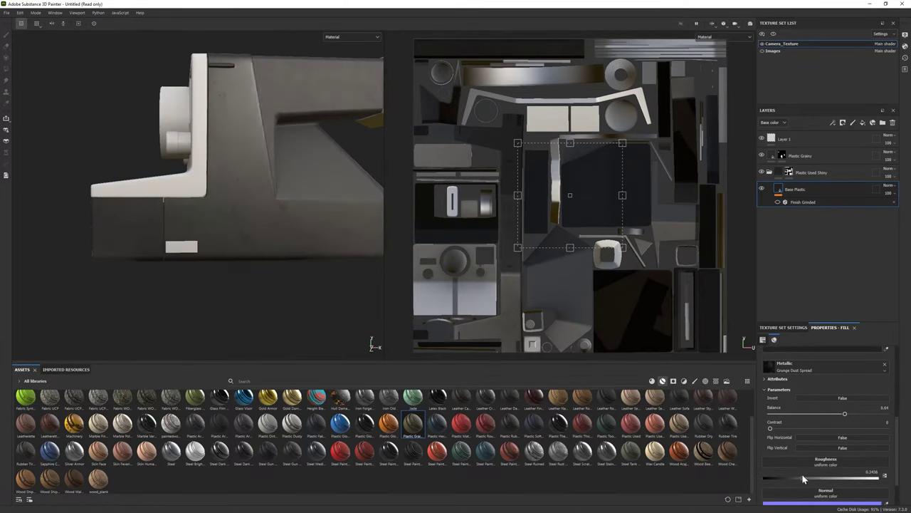
{"action": "mouse_move", "coordinate": [803, 478]}
{"action": "left_mouse_down"}
{"action": "mouse_move", "coordinate": [821, 478]}
{"action": "mouse_move", "coordinate": [806, 477]}
{"action": "left_mouse_up"}
Raise Plastic Grainy roughness to 0.43 and weaken its bump normal intensity.
{"action": "scroll", "coordinate": [805, 474], "scroll_direction": "down", "scroll_amount": 1}
{"action": "left_click_drag", "start_coordinate": [327, 214], "coordinate": [214, 215], "text": "alt"}
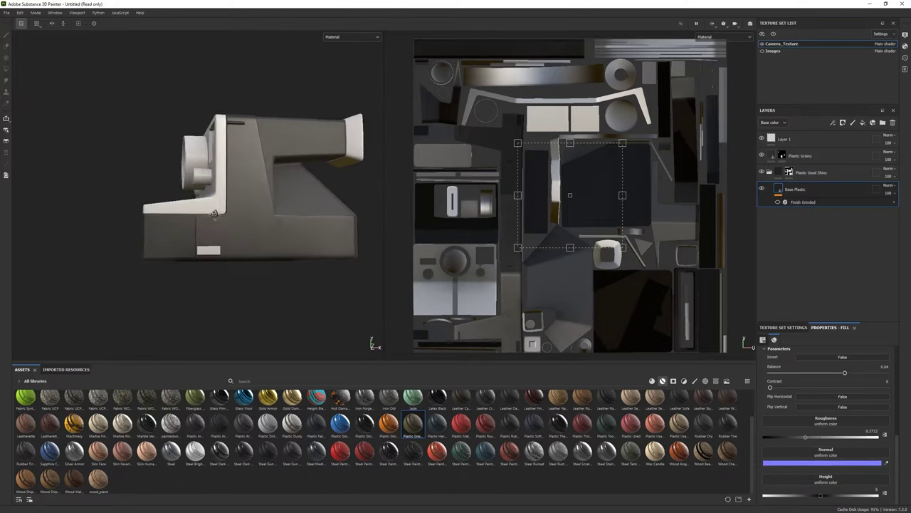
{"action": "mouse_move", "coordinate": [223, 249]}
{"action": "left_mouse_down", "text": "alt"}
{"action": "mouse_move", "coordinate": [271, 246]}
{"action": "mouse_move", "coordinate": [165, 245]}
{"action": "mouse_move", "coordinate": [203, 217]}
{"action": "left_mouse_up", "text": "alt"}
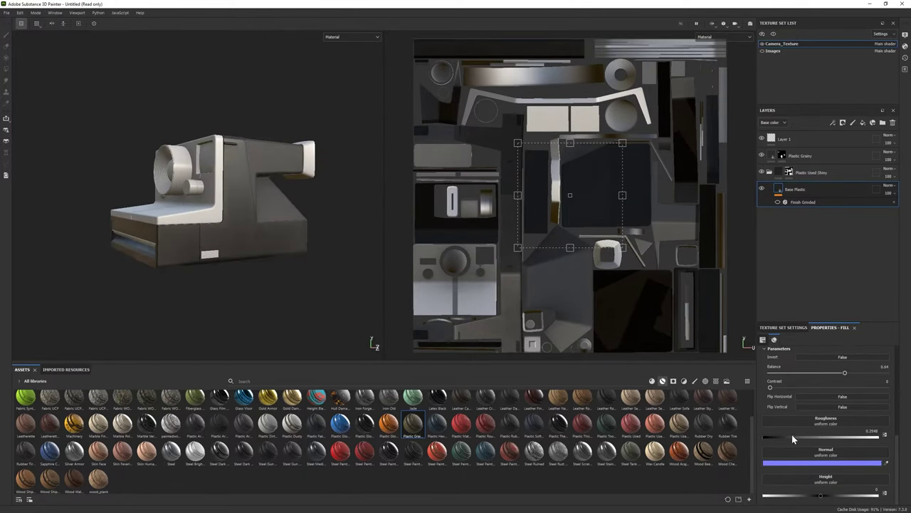
{"action": "mouse_move", "coordinate": [214, 185]}
{"action": "left_mouse_down", "text": "alt"}
{"action": "mouse_move", "coordinate": [236, 163]}
{"action": "mouse_move", "coordinate": [253, 271]}
{"action": "left_mouse_up", "text": "alt"}
{"action": "left_click", "coordinate": [800, 155]}
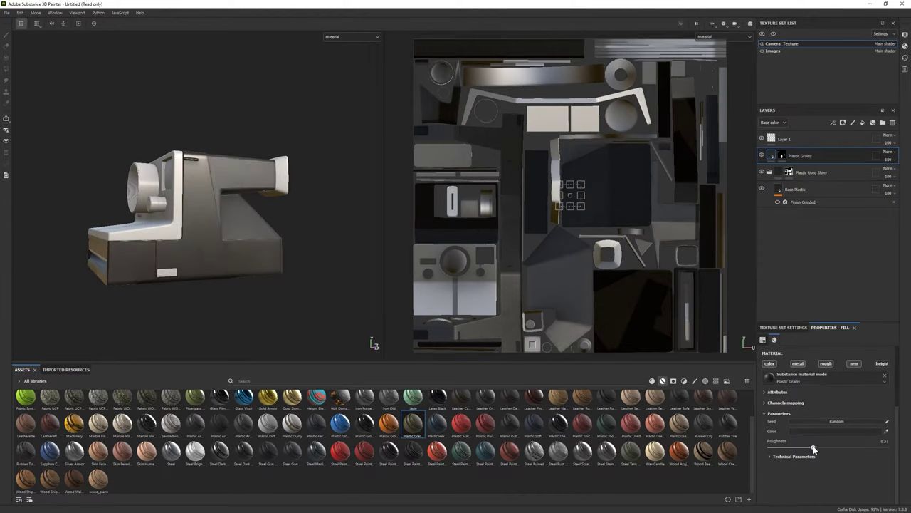
{"action": "left_click_drag", "start_coordinate": [814, 448], "coordinate": [816, 447]}
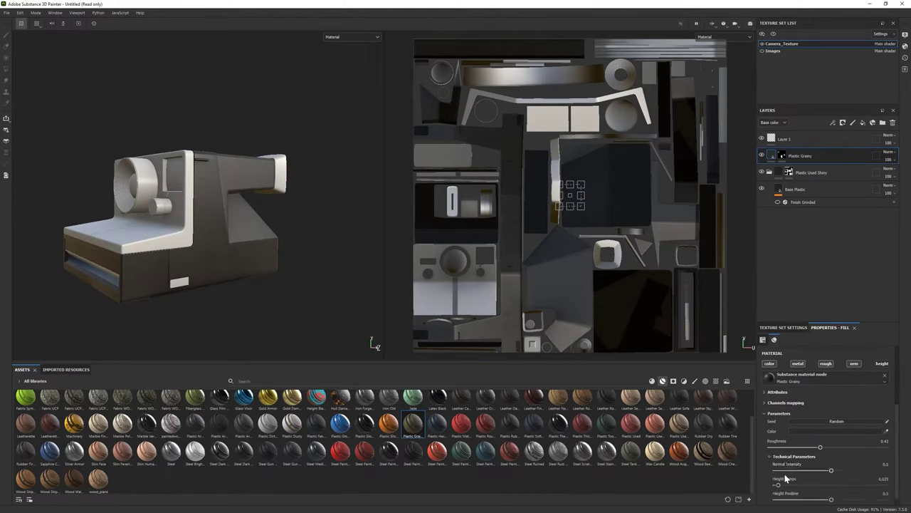
{"action": "mouse_move", "coordinate": [197, 230]}
{"action": "left_mouse_down", "text": "alt"}
{"action": "mouse_move", "coordinate": [235, 213]}
{"action": "mouse_move", "coordinate": [231, 271]}
{"action": "mouse_move", "coordinate": [231, 235]}
{"action": "left_mouse_up", "text": "alt"}
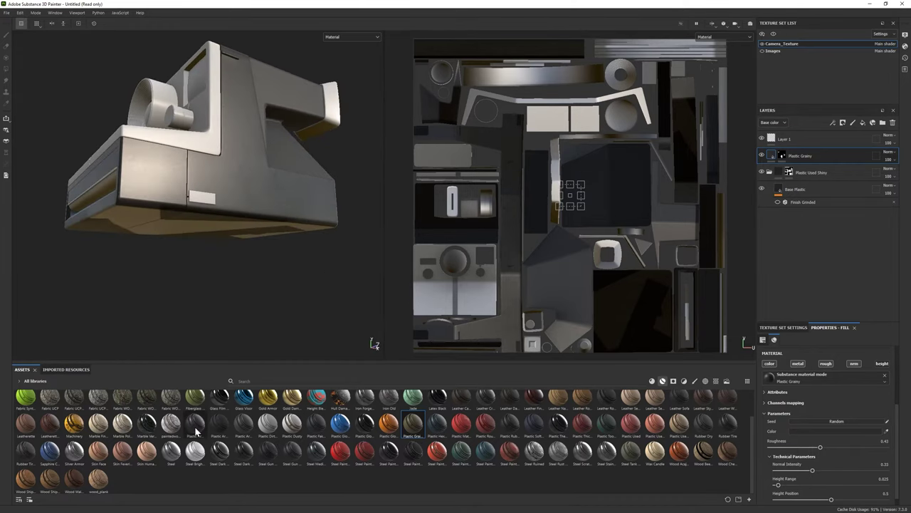
Replace Base Plastic with a Plastic Matte smart material, black-masked and revealed on a polygon.
{"action": "key", "text": "ctrl+z"}
{"action": "left_click_drag", "start_coordinate": [460, 424], "coordinate": [805, 196]}
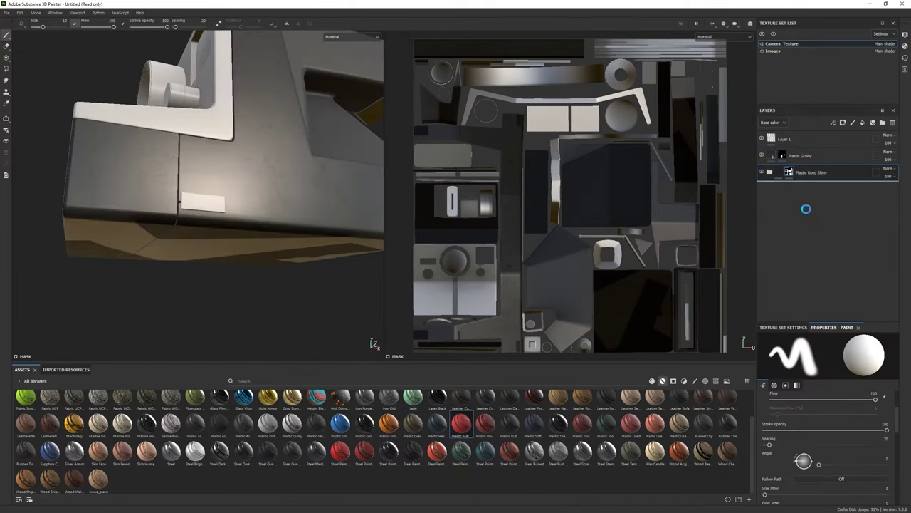
{"action": "right_click", "coordinate": [818, 189]}
{"action": "left_click", "coordinate": [829, 207]}
{"action": "left_click", "coordinate": [241, 226]}
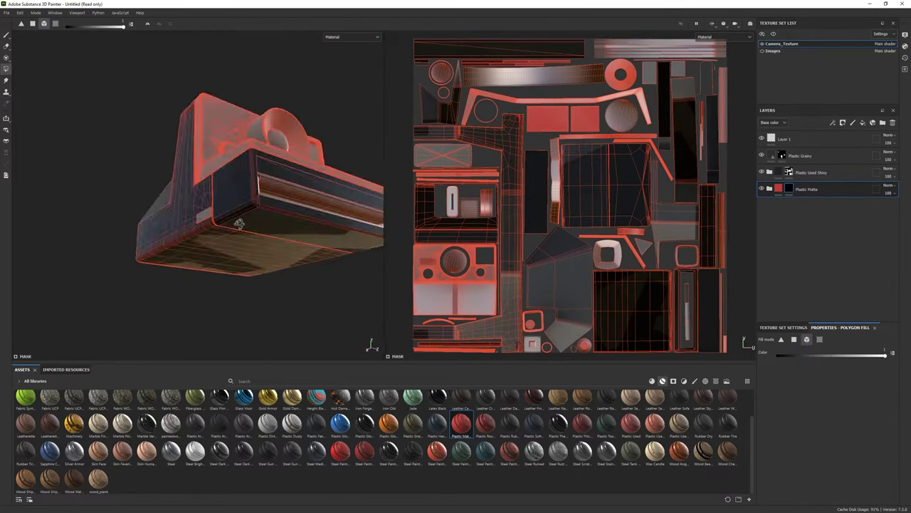
{"action": "left_click_drag", "start_coordinate": [241, 226], "coordinate": [140, 237], "text": "alt"}
{"action": "left_click", "coordinate": [822, 413]}
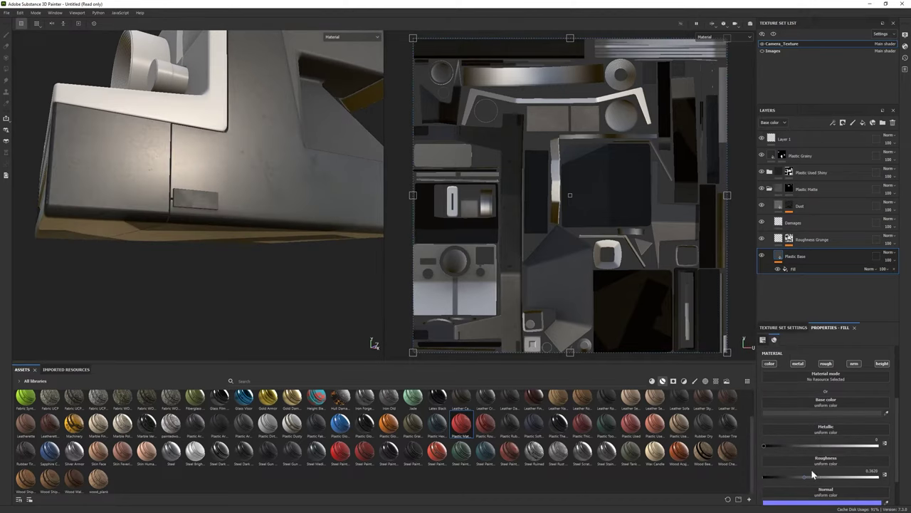
Set the Plastic Base colour to near-black #101010 and hide the Damages layer.
{"action": "left_click", "coordinate": [804, 411]}
{"action": "key", "text": "f"}
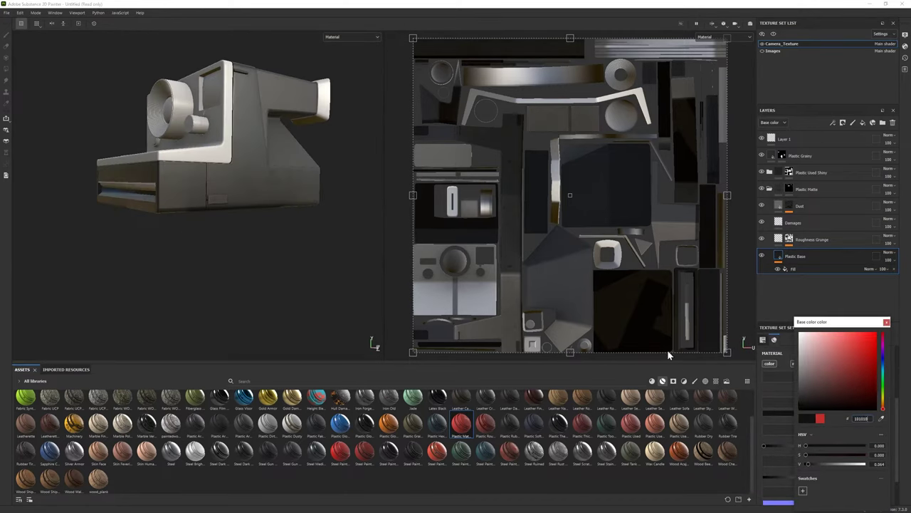
{"action": "scroll", "coordinate": [340, 268], "scroll_direction": "up", "scroll_amount": 5}
{"action": "scroll", "coordinate": [267, 238], "scroll_direction": "up", "scroll_amount": 2}
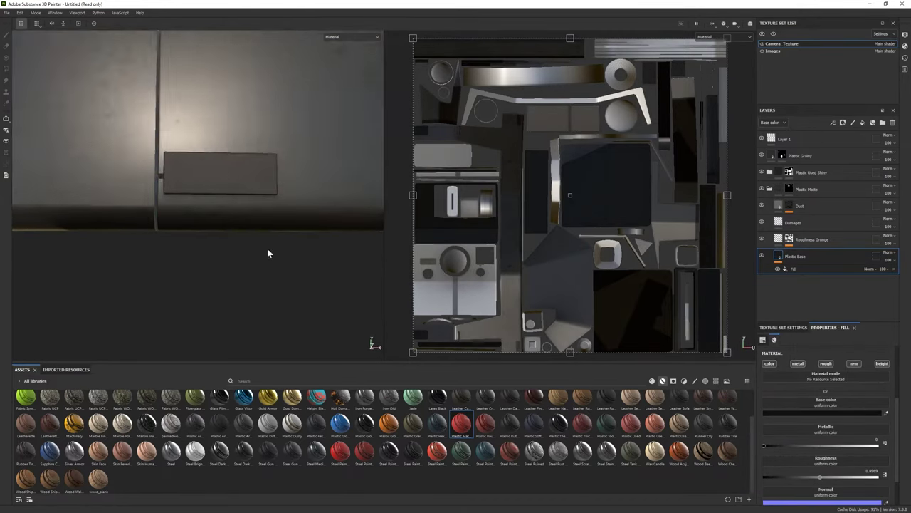
{"action": "left_click_drag", "start_coordinate": [267, 253], "coordinate": [762, 240], "text": "alt"}
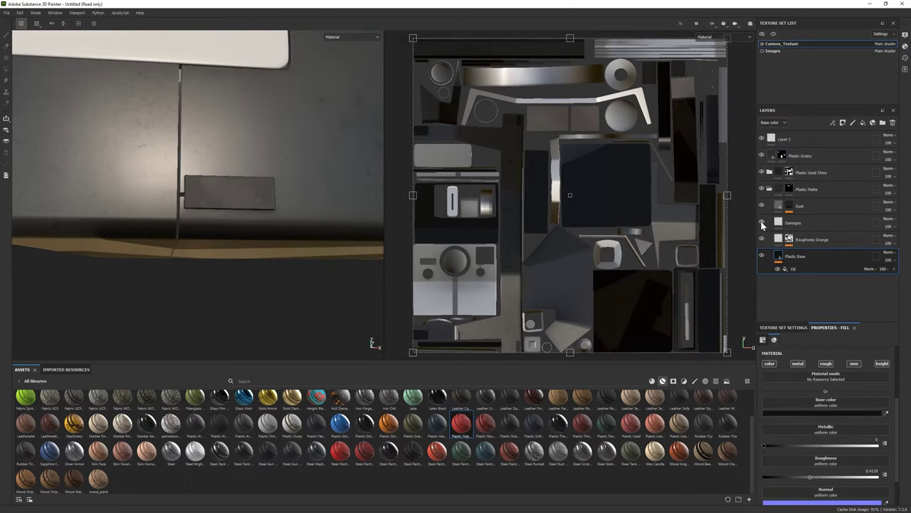
{"action": "left_click", "coordinate": [761, 224]}
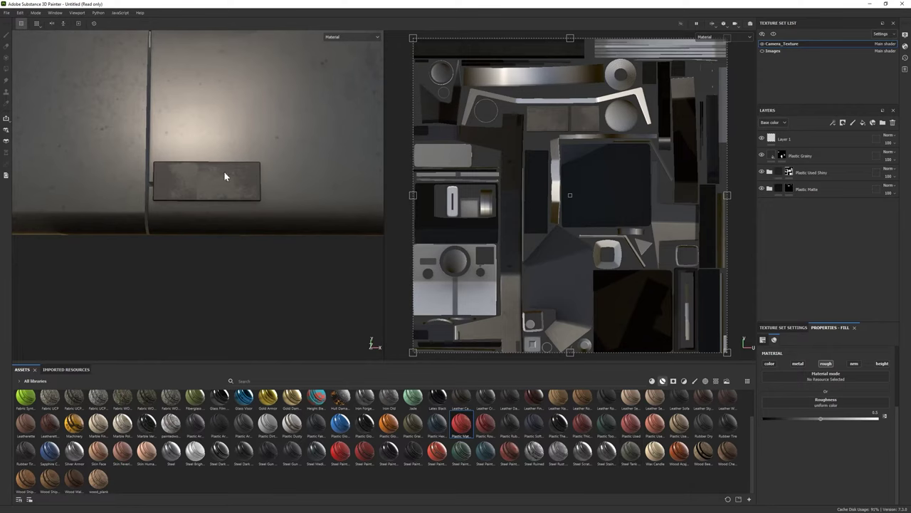
Filter the asset shelf to normal-map textures and select the Plastic Base layer.
{"action": "left_click", "coordinate": [711, 380]}
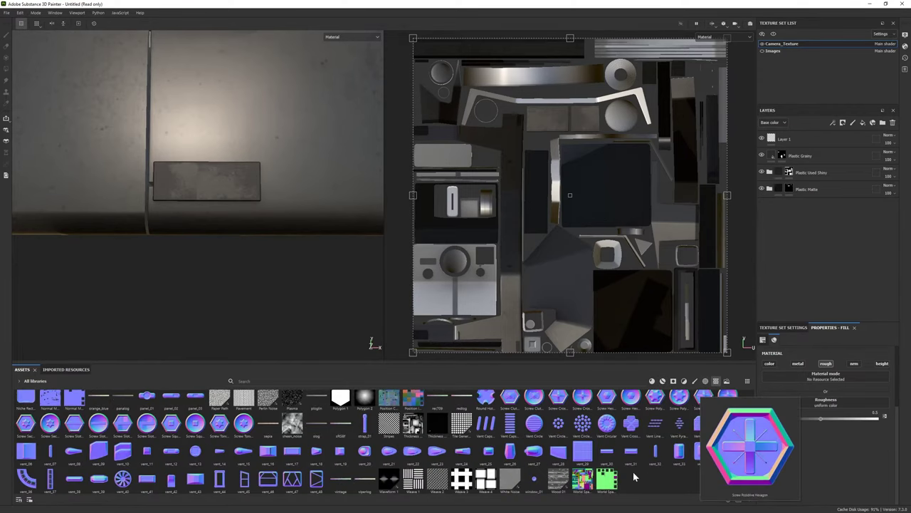
{"action": "mouse_move", "coordinate": [751, 461]}
{"action": "left_mouse_down"}
{"action": "mouse_move", "coordinate": [750, 395]}
{"action": "mouse_move", "coordinate": [750, 472]}
{"action": "left_mouse_up"}
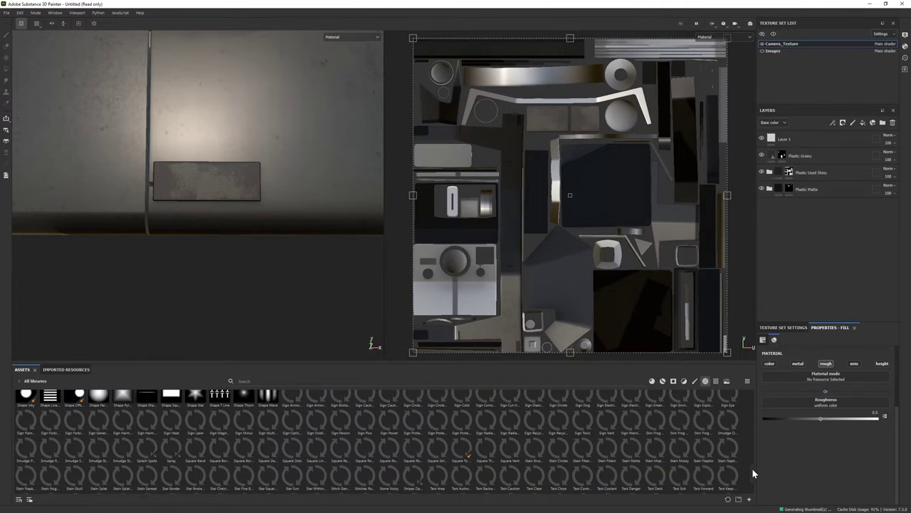
{"action": "left_click", "coordinate": [716, 380]}
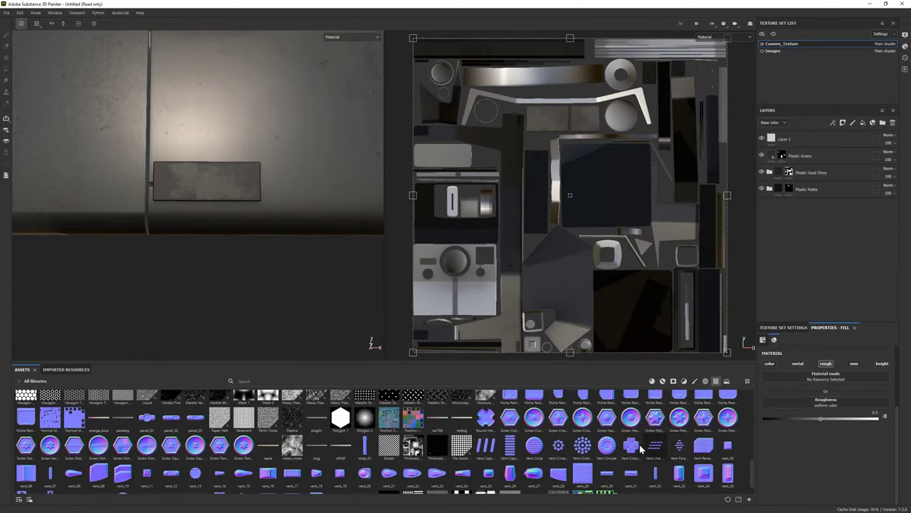
{"action": "left_click_drag", "start_coordinate": [401, 441], "coordinate": [798, 223]}
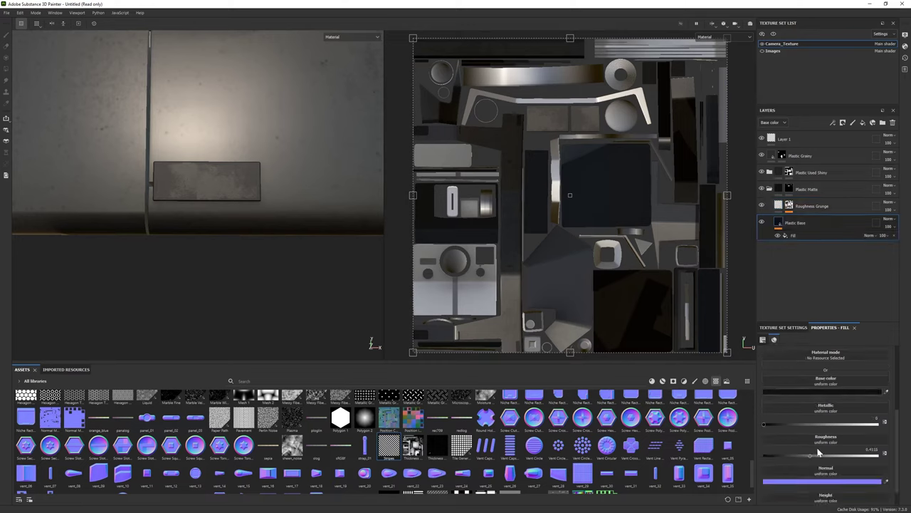
Duplicate Plastic Base and load the Stripes texture into the copy's Normal slot.
{"action": "key", "text": "ctrl+d"}
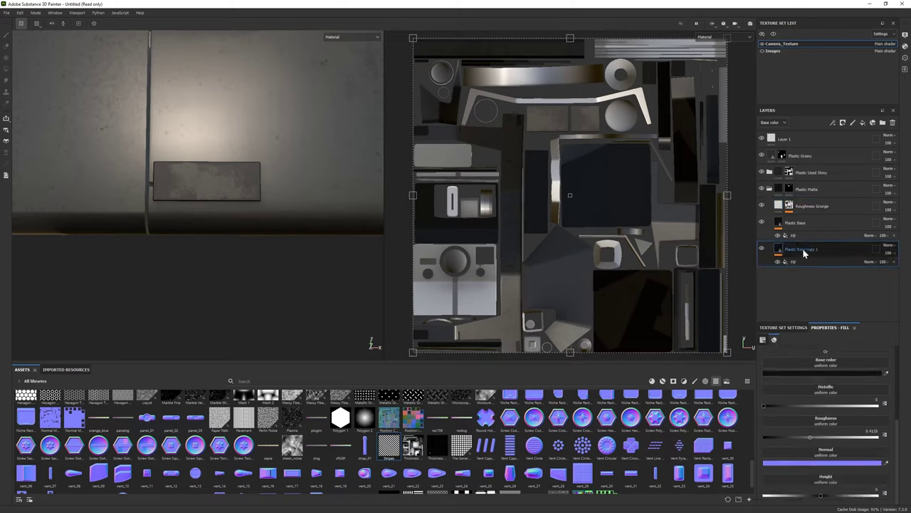
{"action": "left_click_drag", "start_coordinate": [375, 450], "coordinate": [837, 454]}
{"action": "scroll", "coordinate": [832, 406], "scroll_direction": "up", "scroll_amount": 5}
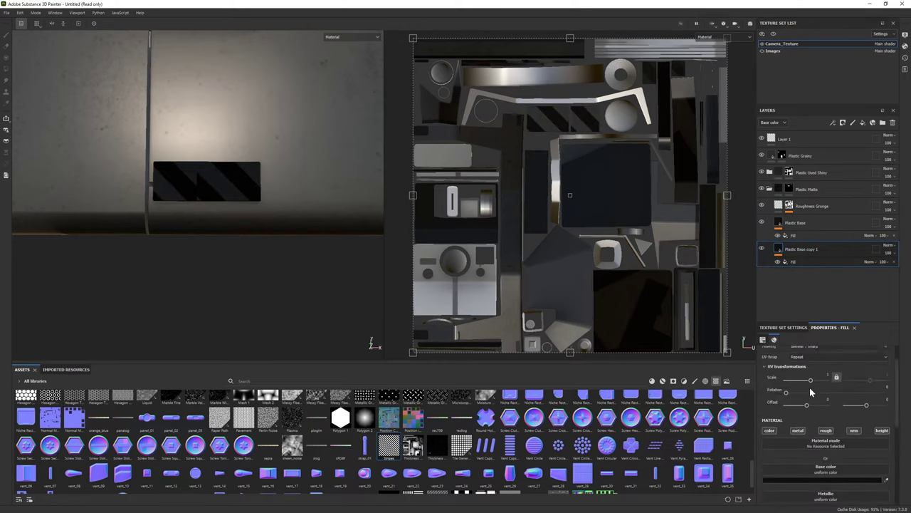
{"action": "left_click_drag", "start_coordinate": [832, 403], "coordinate": [815, 403]}
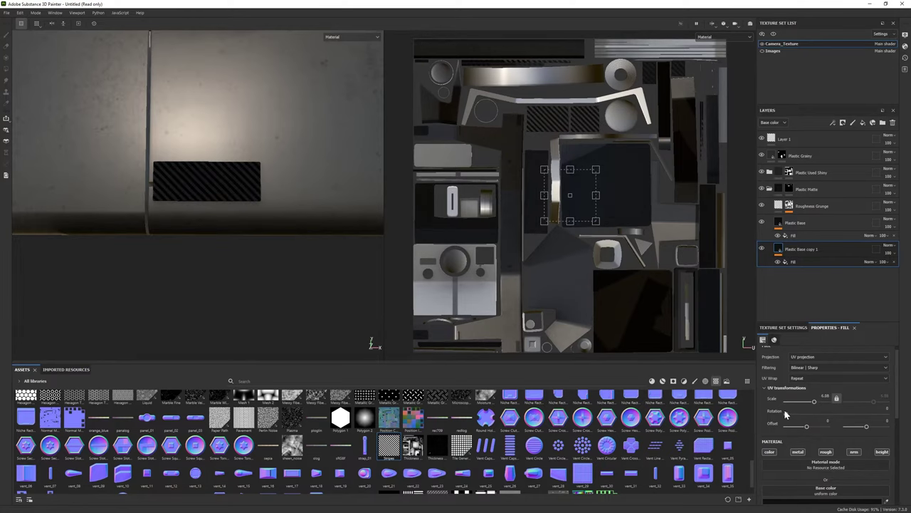
{"action": "scroll", "coordinate": [327, 309], "scroll_direction": "down", "scroll_amount": 2}
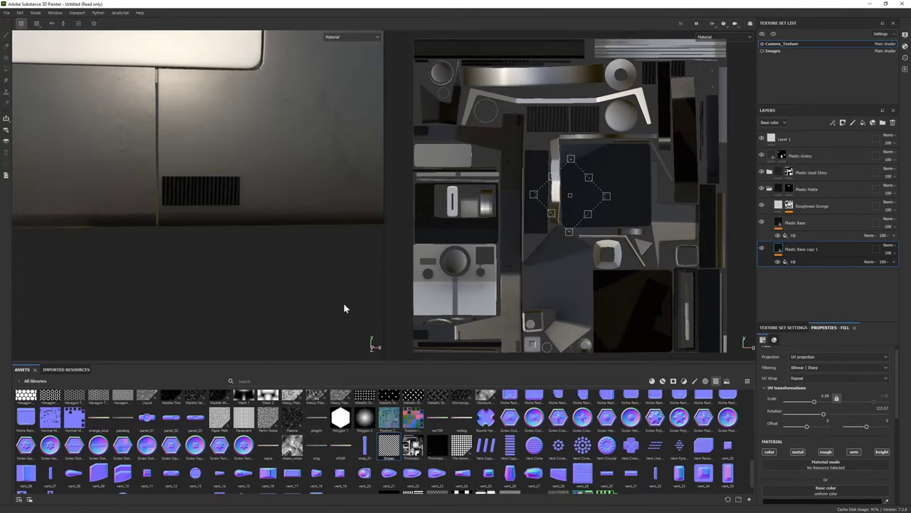
Black-mask the copy and polygon-fill only the vent plate to show the stripes.
{"action": "left_click", "coordinate": [843, 122]}
{"action": "left_click", "coordinate": [826, 135]}
{"action": "left_click", "coordinate": [6, 69]}
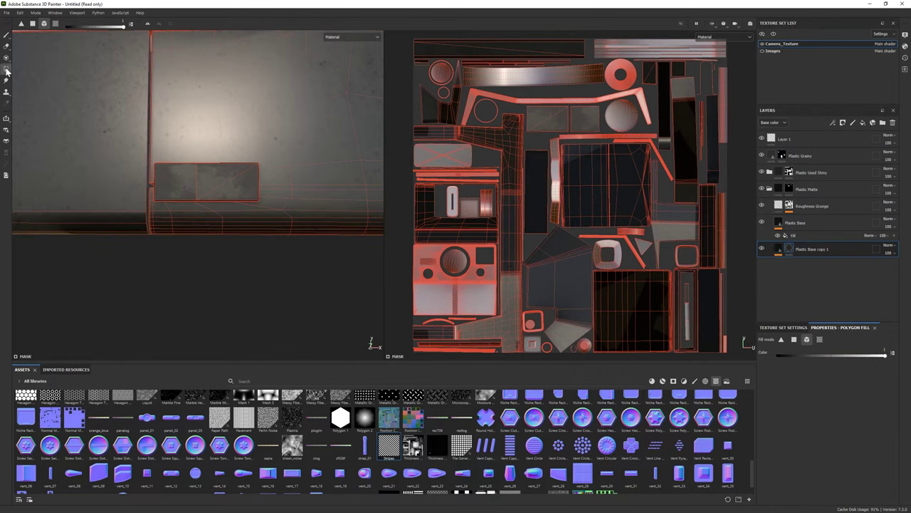
{"action": "left_click", "coordinate": [222, 178]}
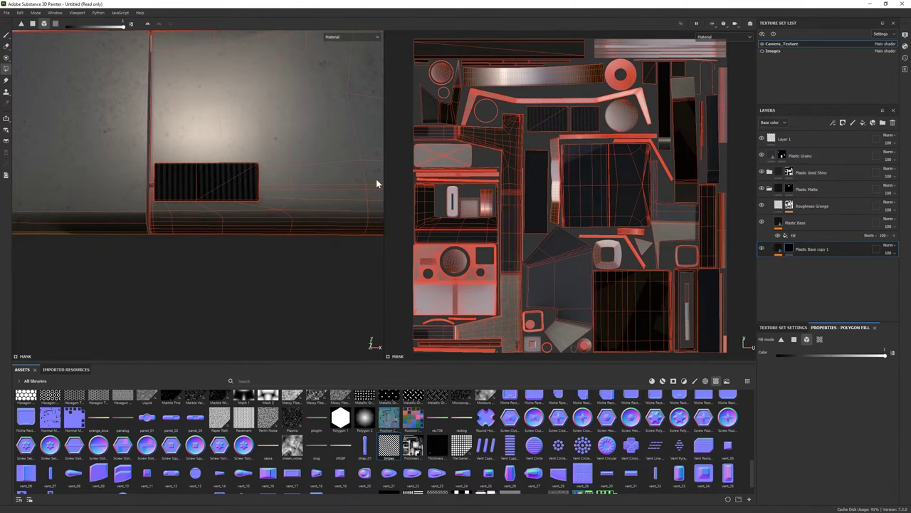
{"action": "left_click", "coordinate": [7, 34]}
{"action": "scroll", "coordinate": [814, 454], "scroll_direction": "down", "scroll_amount": 5}
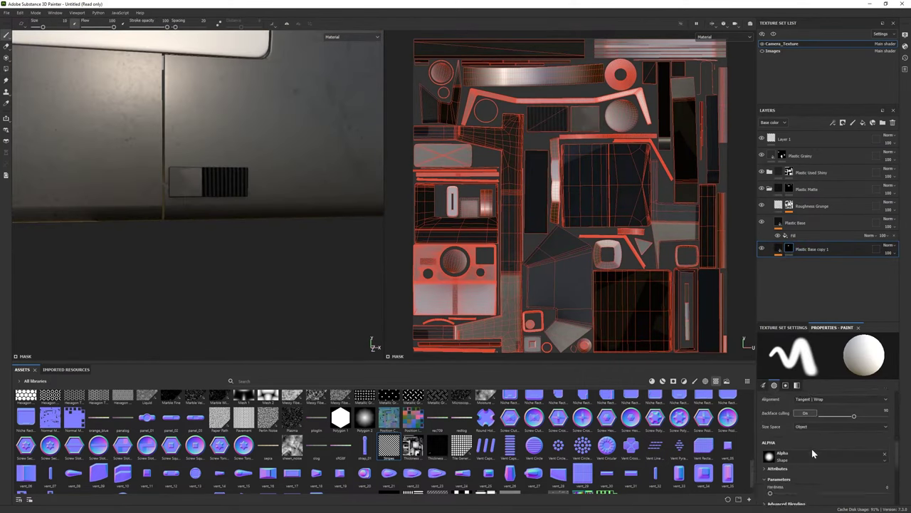
{"action": "left_click", "coordinate": [778, 248]}
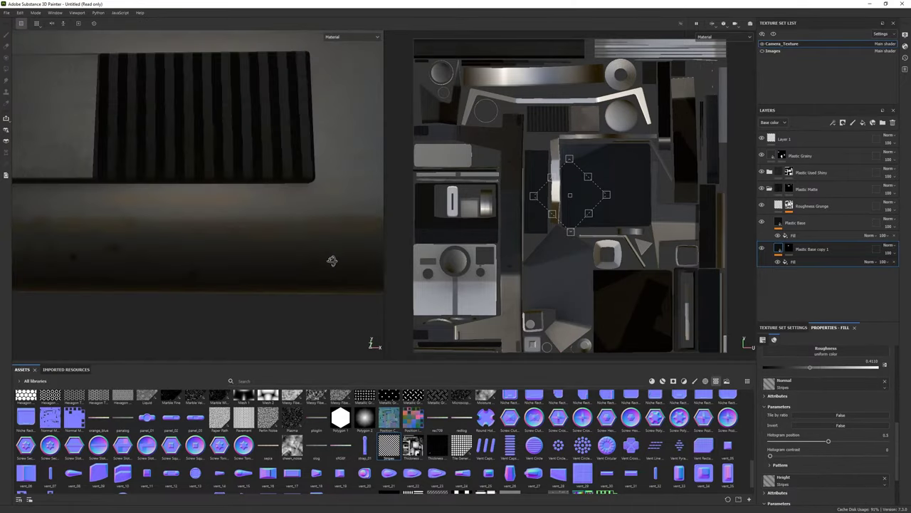
{"action": "left_click_drag", "start_coordinate": [336, 261], "coordinate": [277, 242], "text": "alt"}
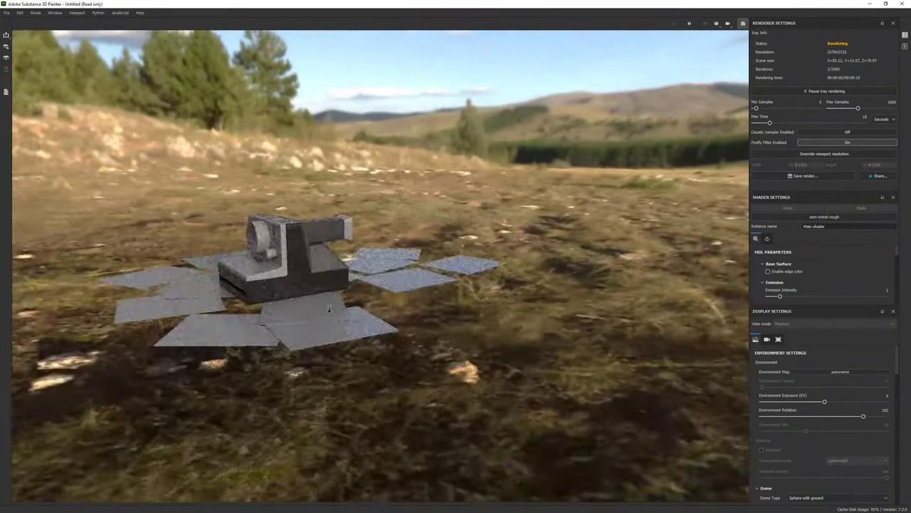
Bring the Iray render view lower and closer to preview the camera.
{"action": "left_click_drag", "start_coordinate": [329, 308], "coordinate": [386, 379], "text": "alt"}
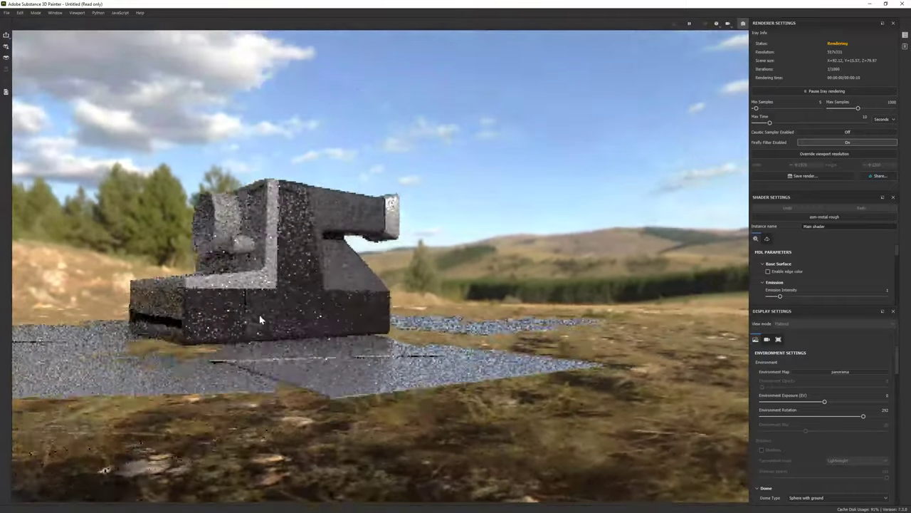
{"action": "left_click_drag", "start_coordinate": [257, 347], "coordinate": [355, 316], "text": "alt"}
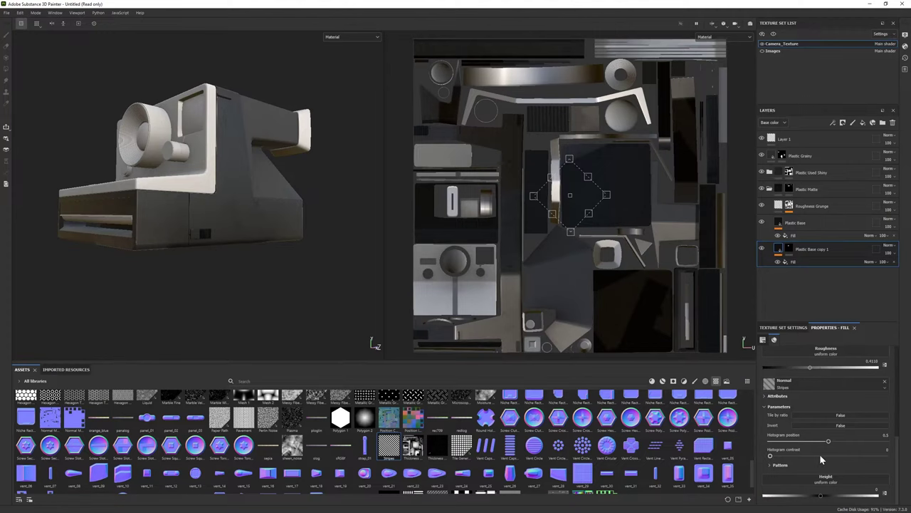
{"action": "scroll", "coordinate": [808, 427], "scroll_direction": "up", "scroll_amount": 1}
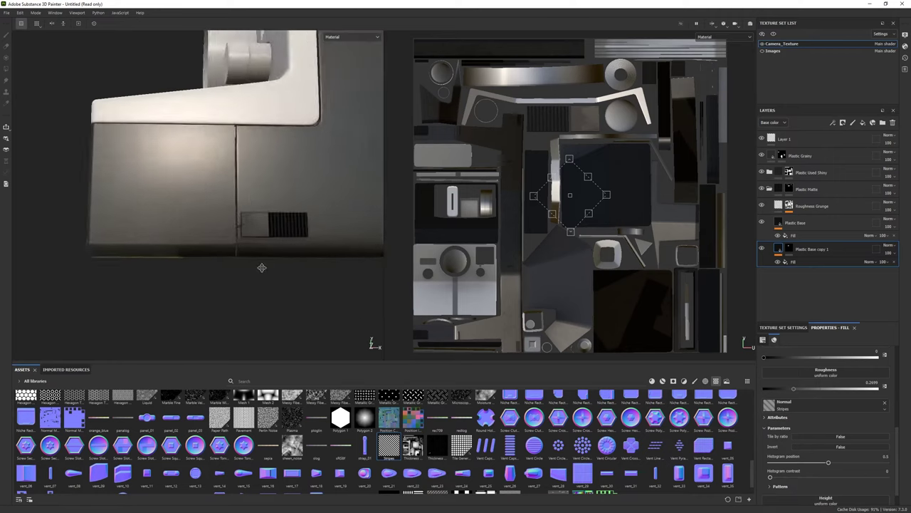
Position Plastic Base copy 2 above the first vent and bring up its fill settings.
{"action": "key", "text": "4"}
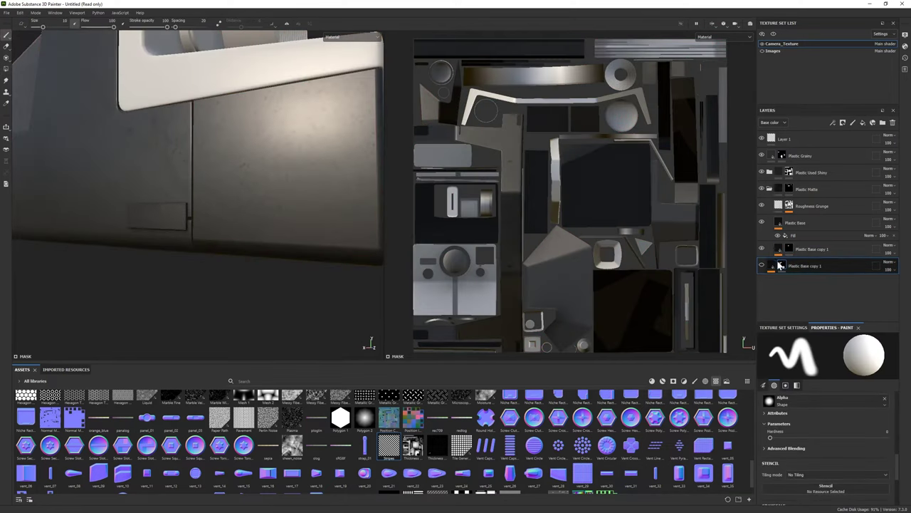
{"action": "left_click_drag", "start_coordinate": [775, 266], "coordinate": [772, 248]}
{"action": "key", "text": "4"}
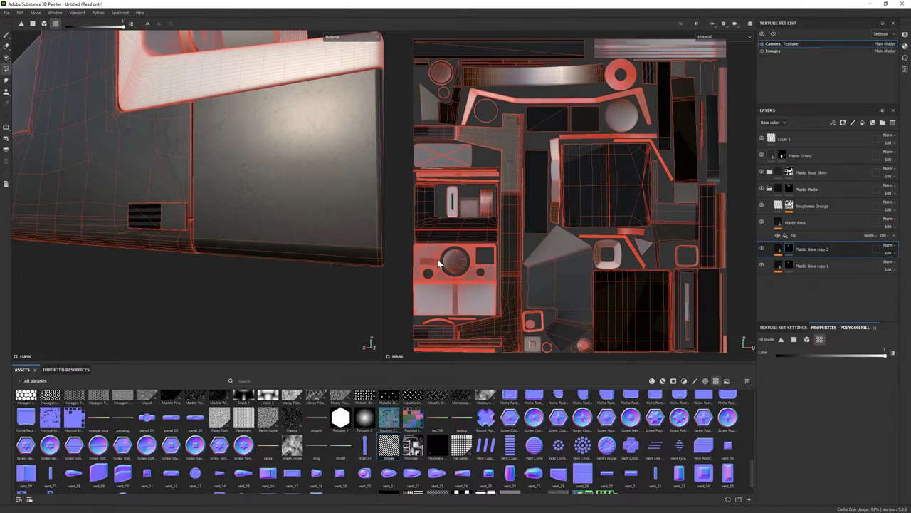
{"action": "left_click_drag", "start_coordinate": [214, 178], "coordinate": [32, 57], "text": "alt"}
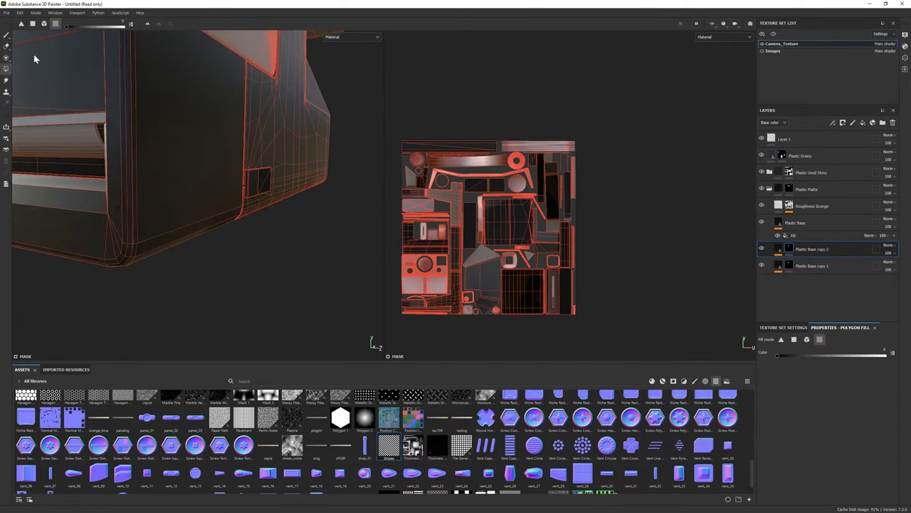
{"action": "scroll", "coordinate": [166, 138], "scroll_direction": "up", "scroll_amount": 3}
{"action": "left_click", "coordinate": [782, 254]}
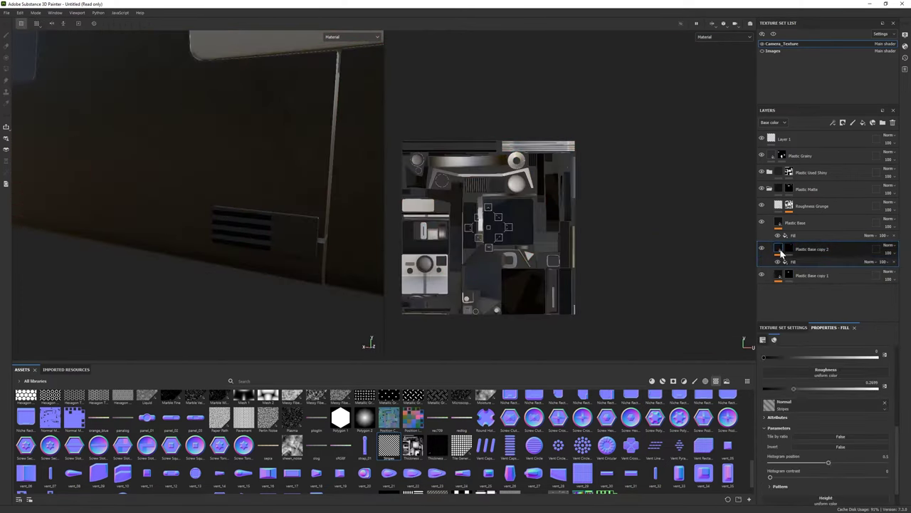
{"action": "scroll", "coordinate": [826, 456], "scroll_direction": "down", "scroll_amount": 2}
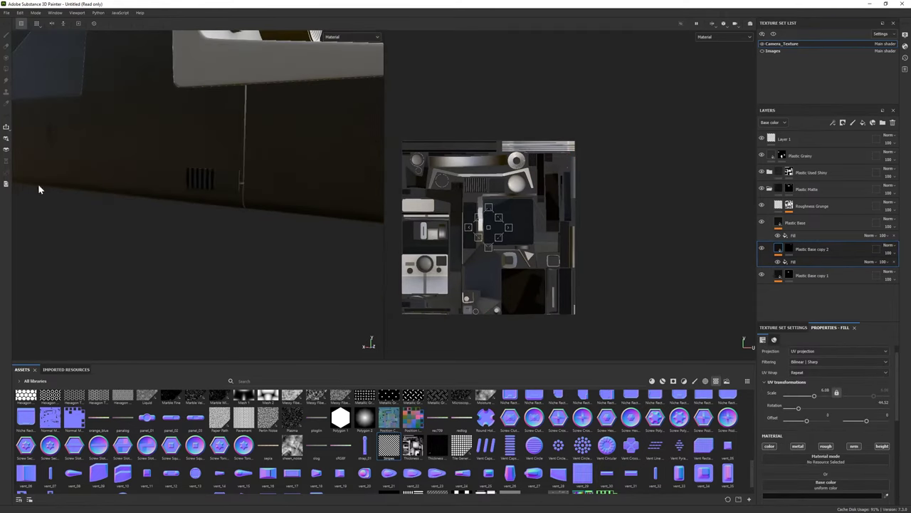
{"action": "right_click_drag", "start_coordinate": [38, 187], "coordinate": [195, 235], "text": "alt"}
Rotate and offset Plastic Base copy 1's stripes to scale 6.88, rotation 124.84 on the panel.
{"action": "left_click_drag", "start_coordinate": [814, 396], "coordinate": [815, 396]}
{"action": "right_click_drag", "start_coordinate": [186, 214], "coordinate": [186, 249], "text": "alt"}
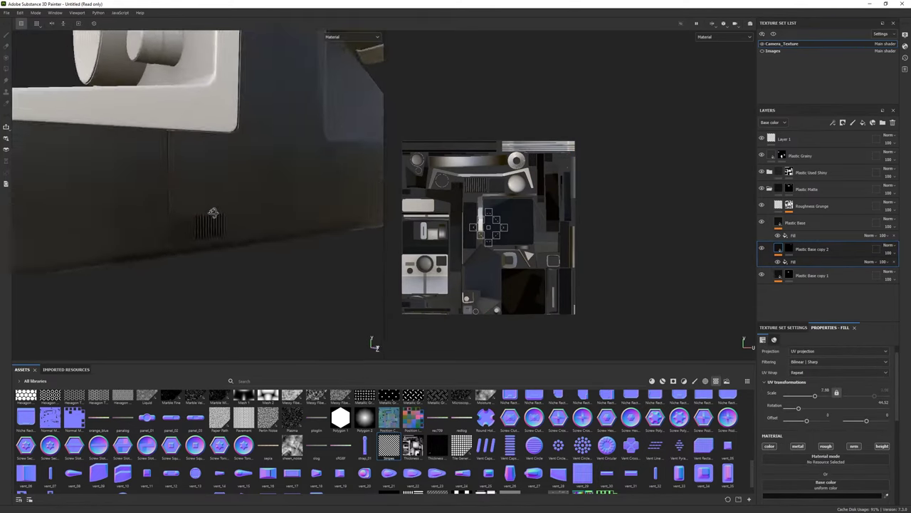
{"action": "left_click_drag", "start_coordinate": [214, 213], "coordinate": [332, 234], "text": "alt"}
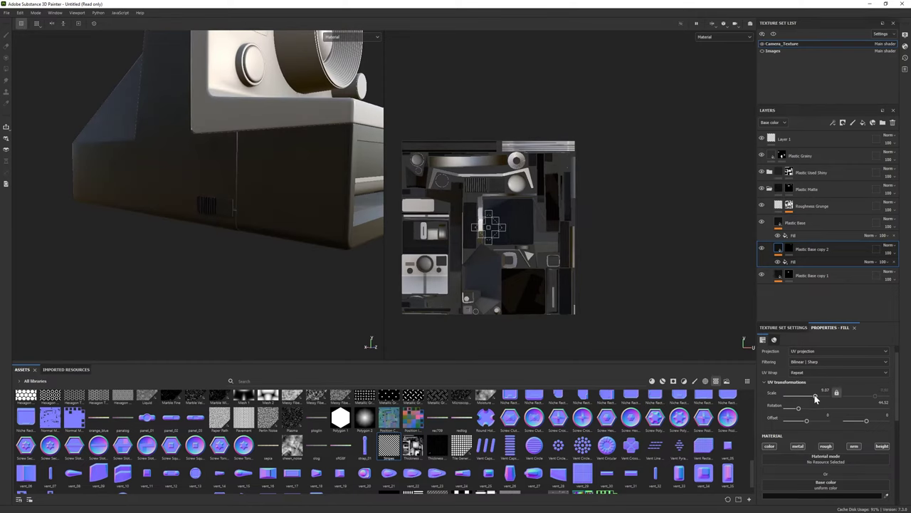
{"action": "right_click_drag", "start_coordinate": [213, 213], "coordinate": [214, 178], "text": "alt"}
{"action": "left_click_drag", "start_coordinate": [214, 178], "coordinate": [236, 235], "text": "alt"}
{"action": "right_click_drag", "start_coordinate": [235, 235], "coordinate": [236, 256], "text": "alt"}
{"action": "left_click", "coordinate": [811, 276]}
{"action": "left_click_drag", "start_coordinate": [824, 411], "coordinate": [810, 421]}
{"action": "mouse_move", "coordinate": [285, 257]}
{"action": "left_mouse_down", "text": "alt"}
{"action": "mouse_move", "coordinate": [310, 265]}
{"action": "mouse_move", "coordinate": [201, 224]}
{"action": "left_mouse_up", "text": "alt"}
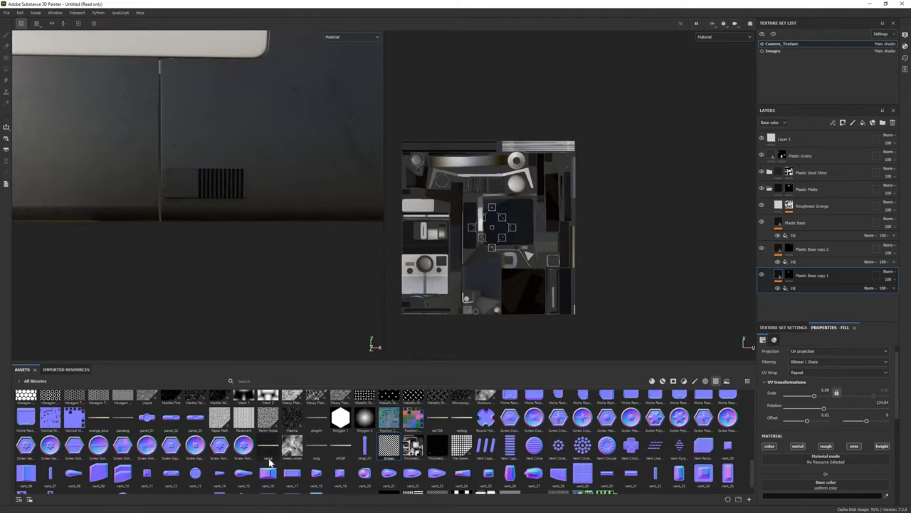
{"action": "scroll", "coordinate": [753, 471], "scroll_direction": "up", "scroll_amount": 1}
{"action": "scroll", "coordinate": [753, 465], "scroll_direction": "up", "scroll_amount": 3}
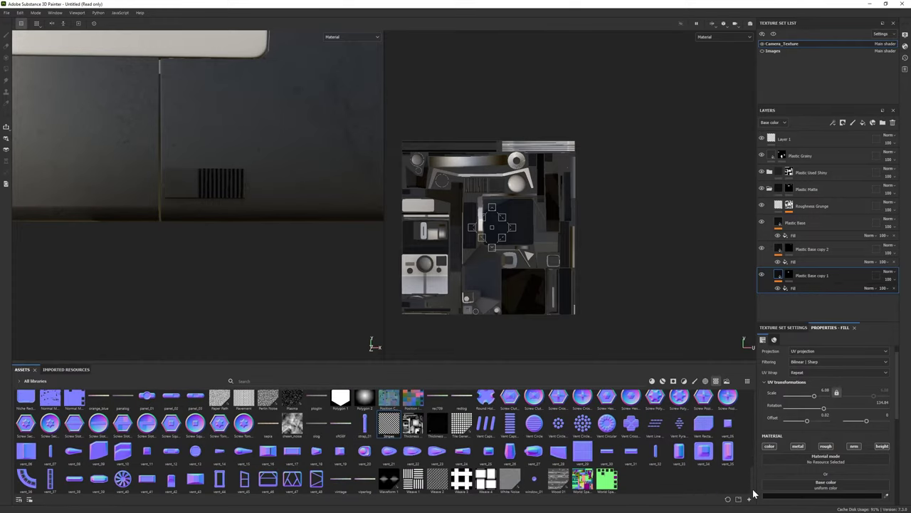
{"action": "scroll", "coordinate": [752, 441], "scroll_direction": "up", "scroll_amount": 10}
{"action": "mouse_move", "coordinate": [754, 410]}
{"action": "left_mouse_down"}
{"action": "mouse_move", "coordinate": [756, 490]}
{"action": "mouse_move", "coordinate": [746, 400]}
{"action": "left_mouse_up"}
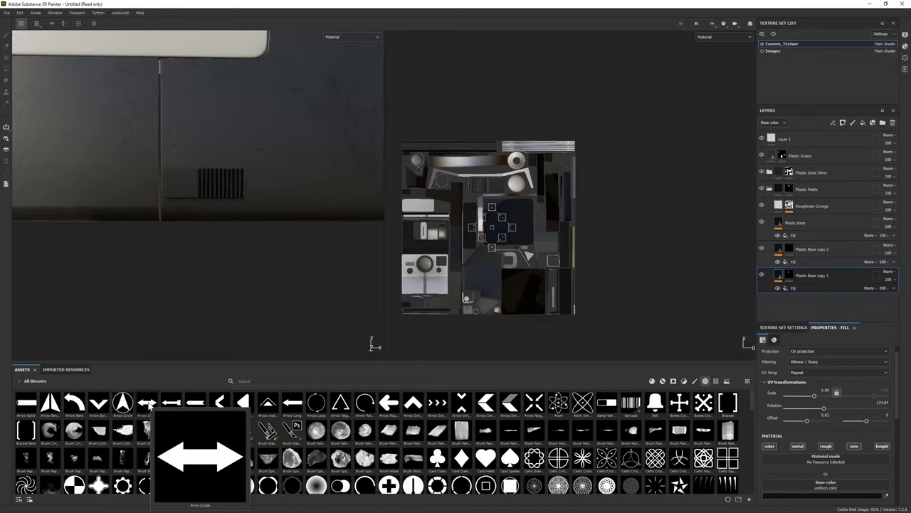
Add a blue Plastic Matte Pure fill masked to show only on the vent panel.
{"action": "left_click", "coordinate": [651, 381]}
{"action": "mouse_move", "coordinate": [267, 485]}
{"action": "left_mouse_down"}
{"action": "mouse_move", "coordinate": [819, 310]}
{"action": "mouse_move", "coordinate": [805, 226]}
{"action": "left_mouse_up"}
{"action": "left_click", "coordinate": [706, 381]}
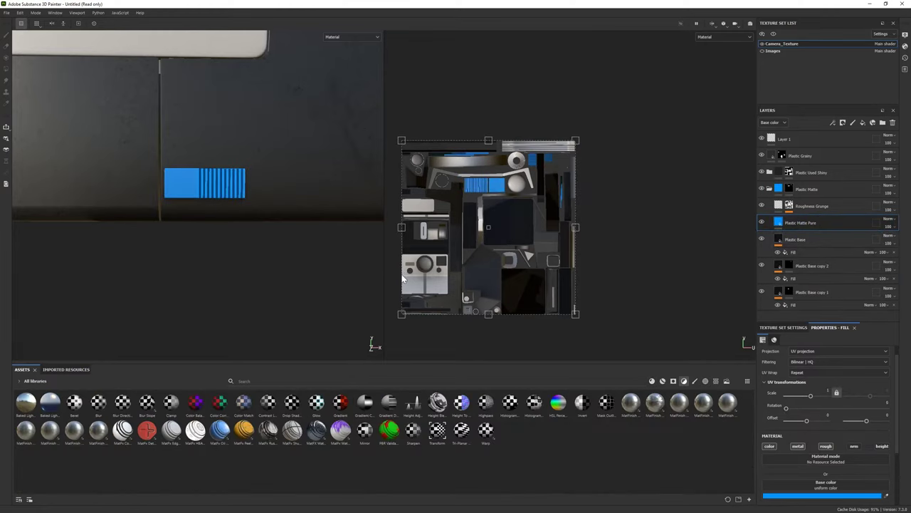
{"action": "scroll", "coordinate": [820, 470], "scroll_direction": "down", "scroll_amount": 2}
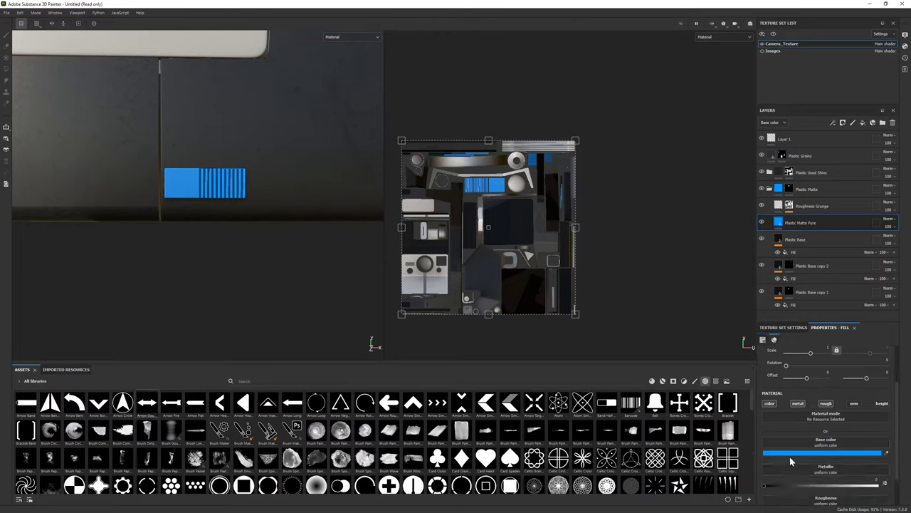
{"action": "scroll", "coordinate": [847, 463], "scroll_direction": "down", "scroll_amount": 2}
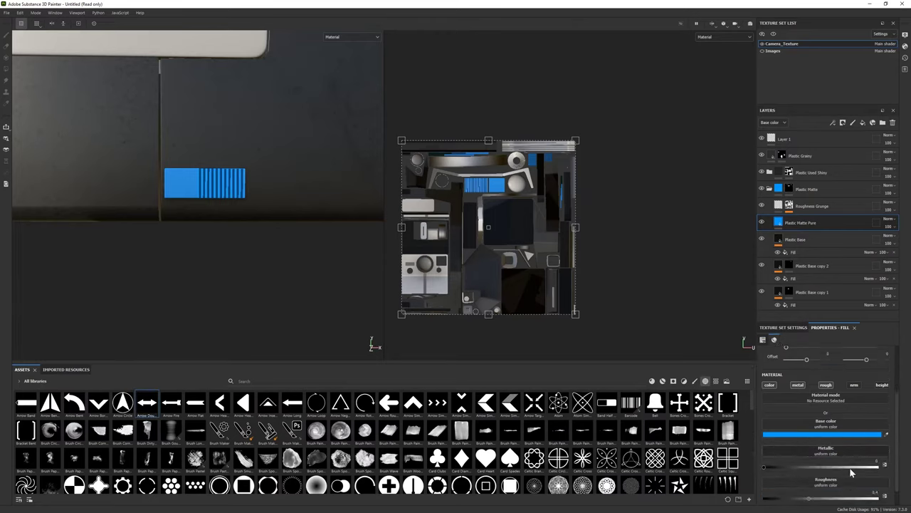
{"action": "right_click", "coordinate": [801, 223]}
{"action": "left_click", "coordinate": [826, 149]}
{"action": "key", "text": "ctrl+z"}
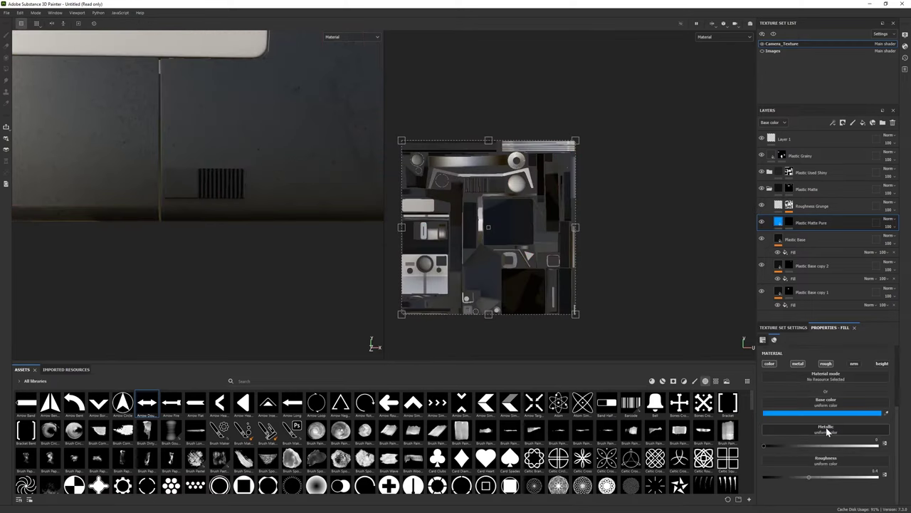
{"action": "left_click", "coordinate": [789, 223]}
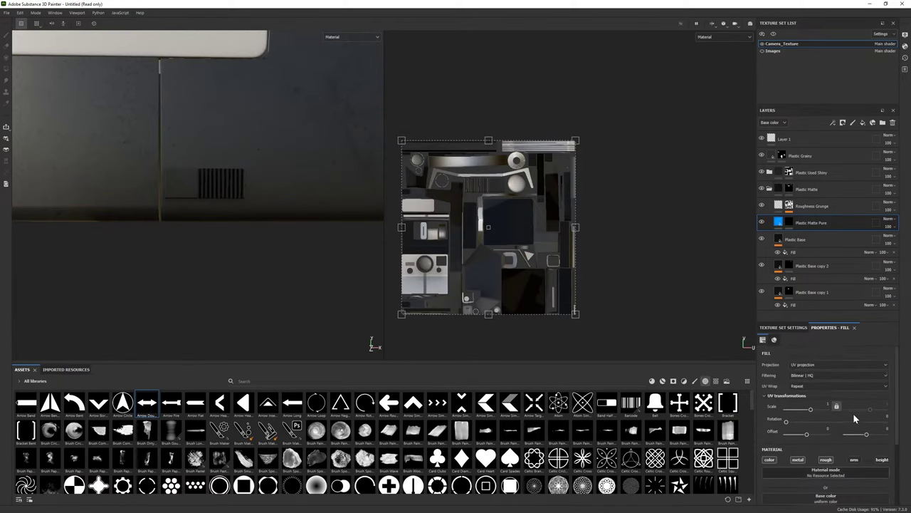
{"action": "left_click", "coordinate": [176, 191]}
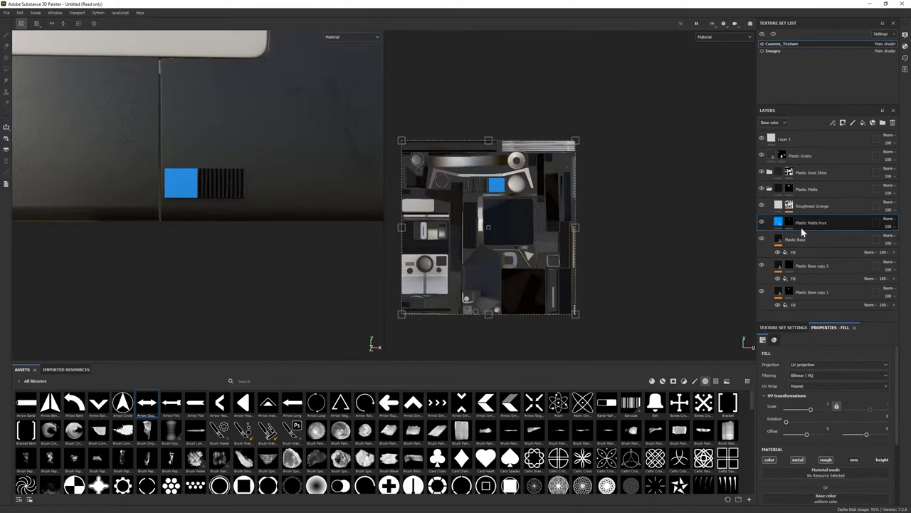
Try Arrow Double as base colour, then delete Plastic Matte Pure and add Layer 2.
{"action": "left_click_drag", "start_coordinate": [147, 403], "coordinate": [801, 223]}
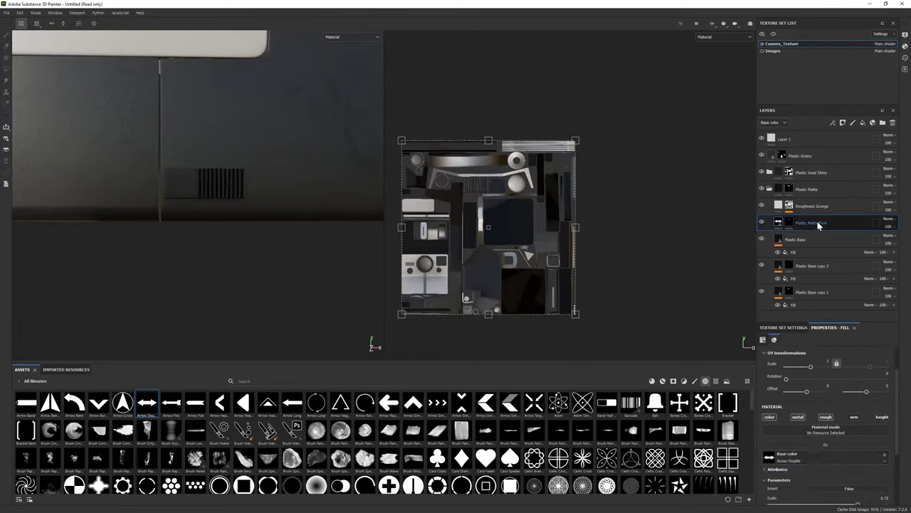
{"action": "key", "text": "Delete"}
{"action": "left_click", "coordinate": [853, 123]}
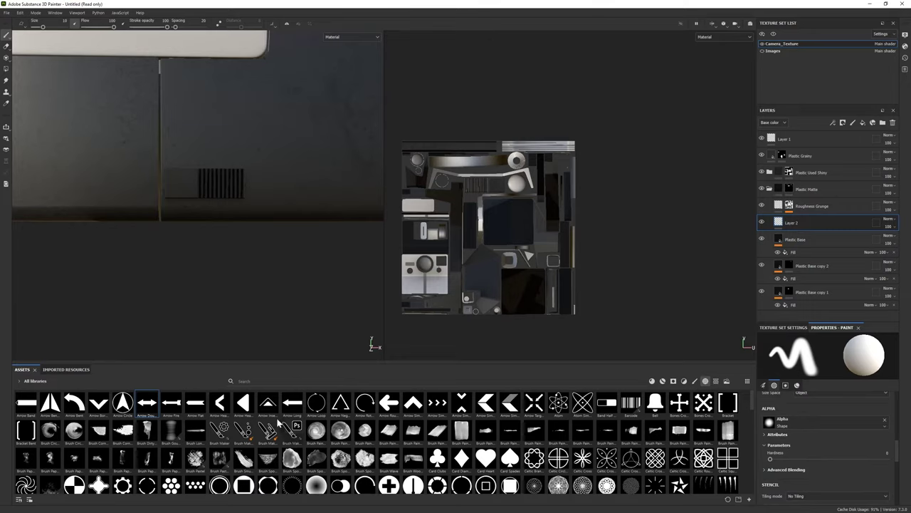
Stamp an Arrow Double shape in blue matte plastic onto the panel beside the vent.
{"action": "left_click", "coordinate": [147, 403]}
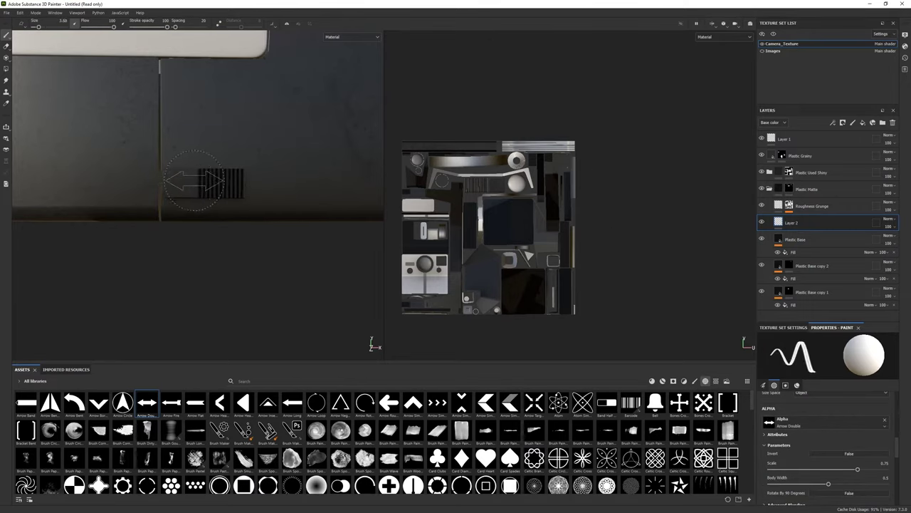
{"action": "key", "text": "e"}
{"action": "scroll", "coordinate": [225, 174], "scroll_direction": "up", "scroll_amount": 2}
{"action": "left_click", "coordinate": [6, 35]}
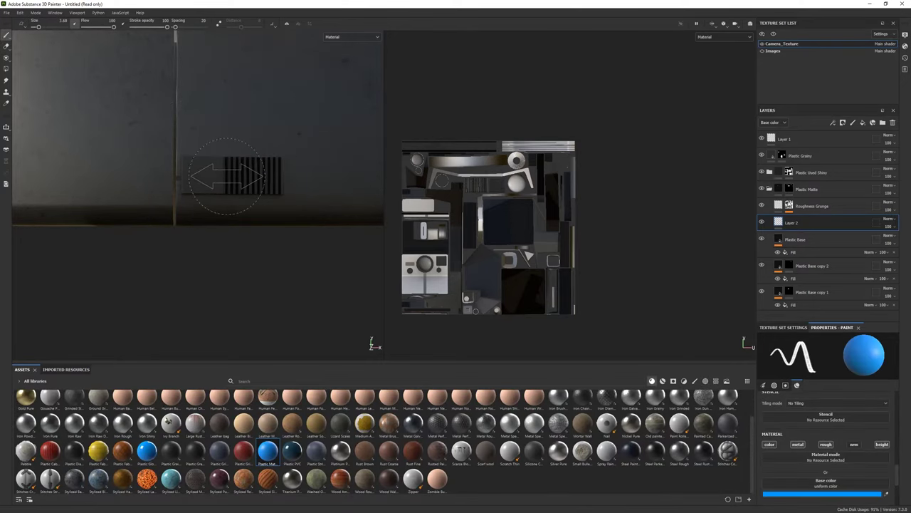
{"action": "left_click", "coordinate": [224, 178]}
{"action": "mouse_move", "coordinate": [223, 185]}
{"action": "left_mouse_down", "text": "alt"}
{"action": "mouse_move", "coordinate": [142, 206]}
{"action": "mouse_move", "coordinate": [238, 142]}
{"action": "left_mouse_up", "text": "alt"}
{"action": "scroll", "coordinate": [128, 214], "scroll_direction": "up", "scroll_amount": 2}
{"action": "key", "text": "ctrl+z"}
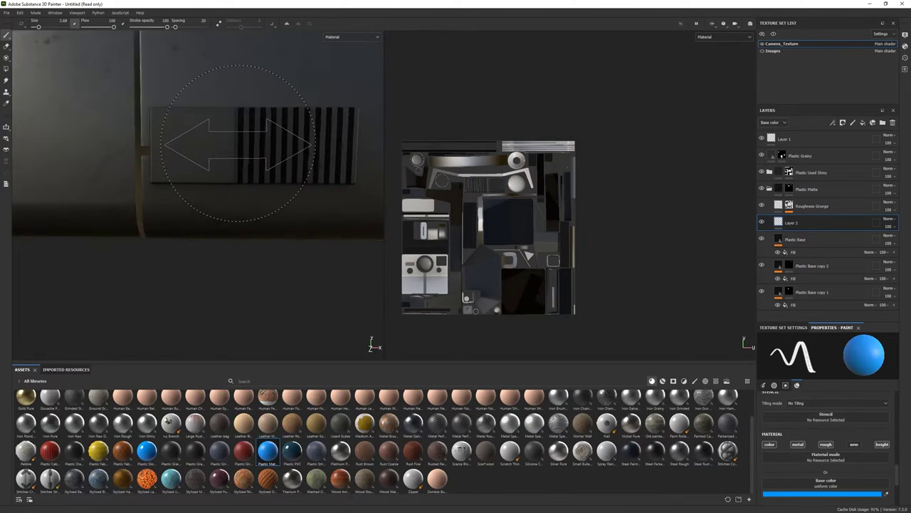
{"action": "left_click", "coordinate": [238, 142]}
Erase the part of the arrow that covers the vent slats.
{"action": "key", "text": "e"}
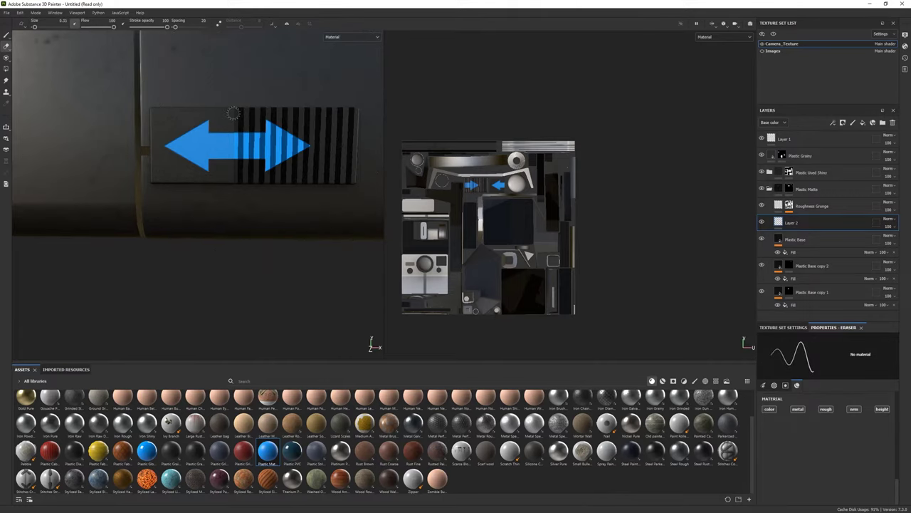
{"action": "left_click_drag", "start_coordinate": [234, 193], "coordinate": [243, 126]}
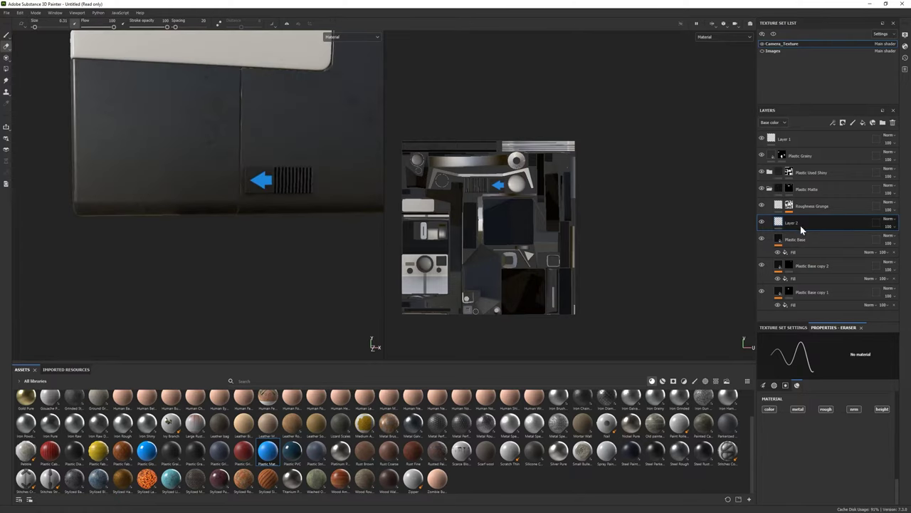
{"action": "left_click_drag", "start_coordinate": [796, 239], "coordinate": [801, 229]}
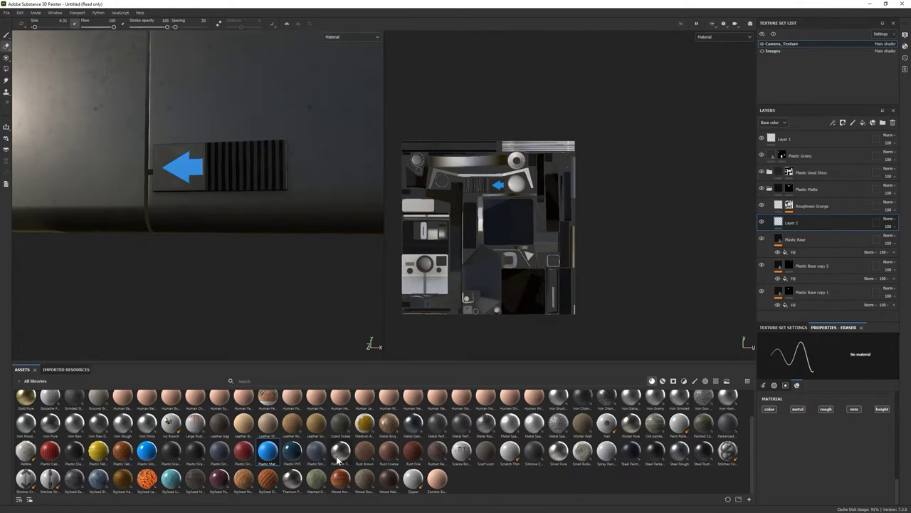
{"action": "scroll", "coordinate": [796, 473], "scroll_direction": "up", "scroll_amount": 2}
{"action": "scroll", "coordinate": [836, 476], "scroll_direction": "up", "scroll_amount": 2}
{"action": "scroll", "coordinate": [833, 467], "scroll_direction": "up", "scroll_amount": 2}
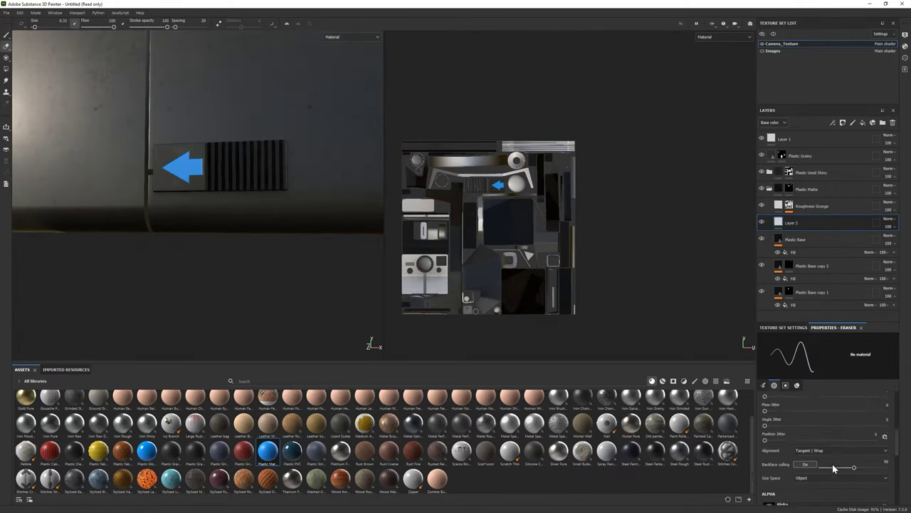
{"action": "scroll", "coordinate": [832, 463], "scroll_direction": "up", "scroll_amount": 2}
Add a Plastic Matte Pure layer, try a fill effect inside it, then delete it.
{"action": "left_click_drag", "start_coordinate": [264, 456], "coordinate": [789, 232]}
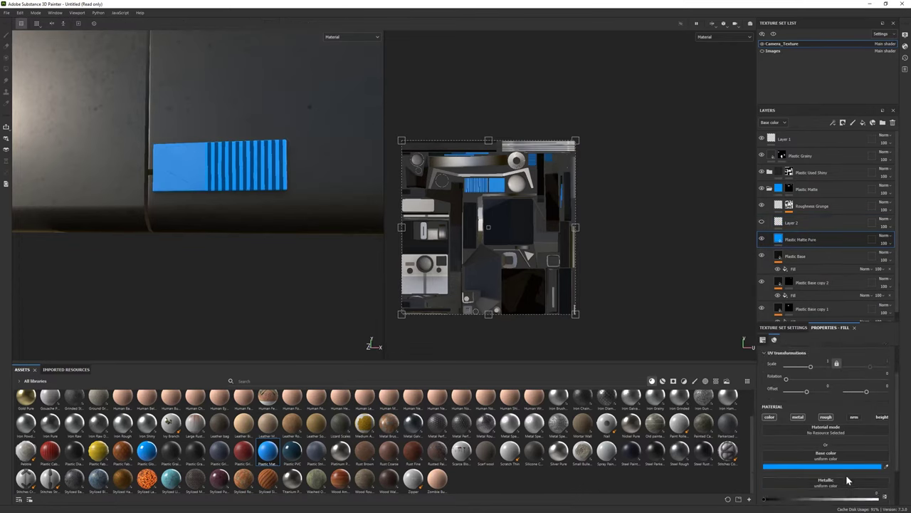
{"action": "scroll", "coordinate": [846, 475], "scroll_direction": "down", "scroll_amount": 2}
{"action": "scroll", "coordinate": [839, 464], "scroll_direction": "up", "scroll_amount": 2}
{"action": "right_click", "coordinate": [802, 240]}
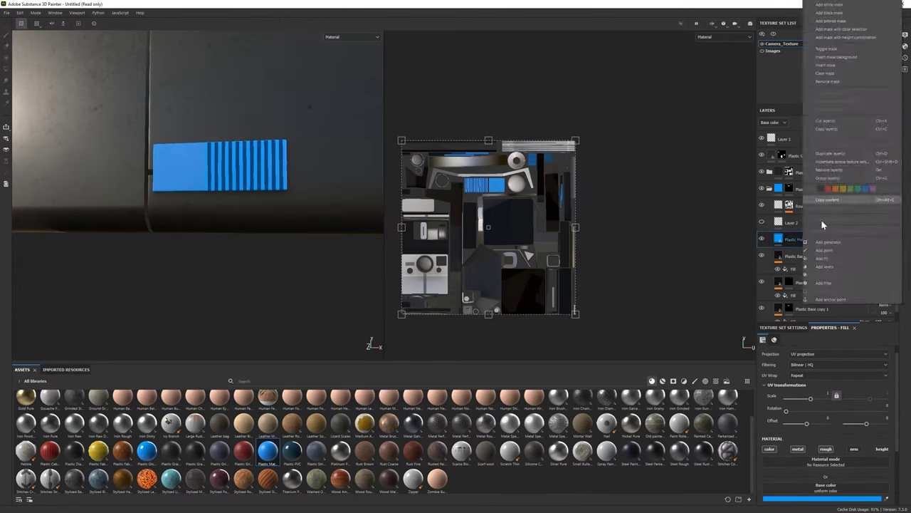
{"action": "left_click", "coordinate": [844, 258]}
{"action": "scroll", "coordinate": [842, 424], "scroll_direction": "down", "scroll_amount": 1}
{"action": "scroll", "coordinate": [827, 446], "scroll_direction": "down", "scroll_amount": 1}
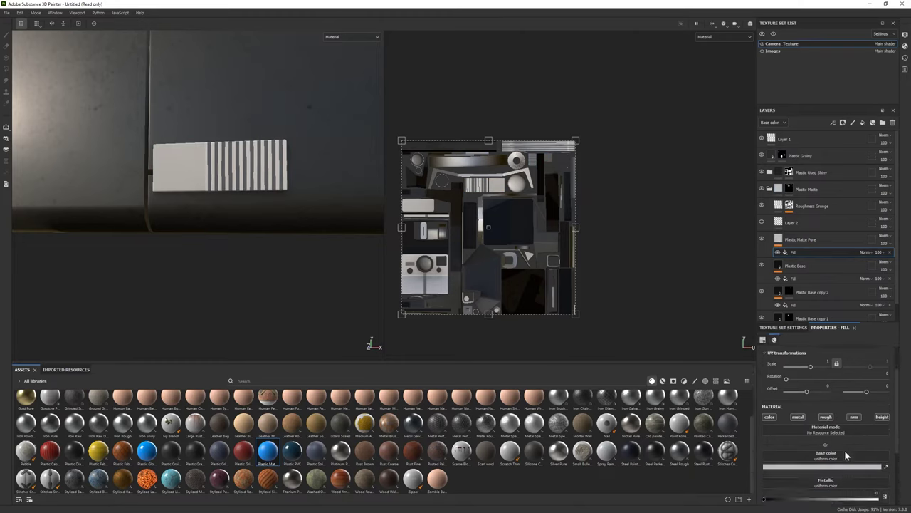
{"action": "scroll", "coordinate": [844, 450], "scroll_direction": "down", "scroll_amount": 1}
{"action": "left_click", "coordinate": [818, 239]}
{"action": "key", "text": "Delete"}
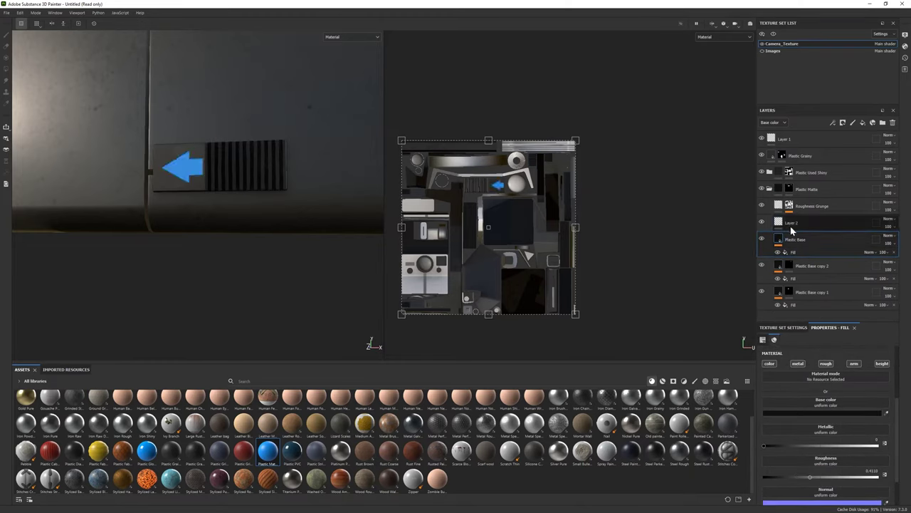
On Layer 2, try painting over the arrow in near-black, then undo the stroke.
{"action": "left_click", "coordinate": [794, 223]}
{"action": "key", "text": "1"}
{"action": "left_click", "coordinate": [853, 451]}
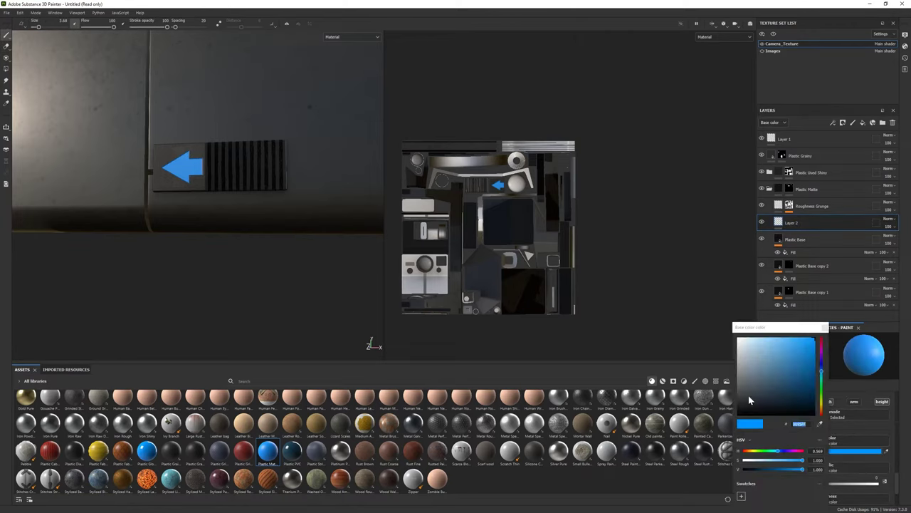
{"action": "left_click", "coordinate": [737, 414]}
{"action": "left_click_drag", "start_coordinate": [168, 163], "coordinate": [267, 194]}
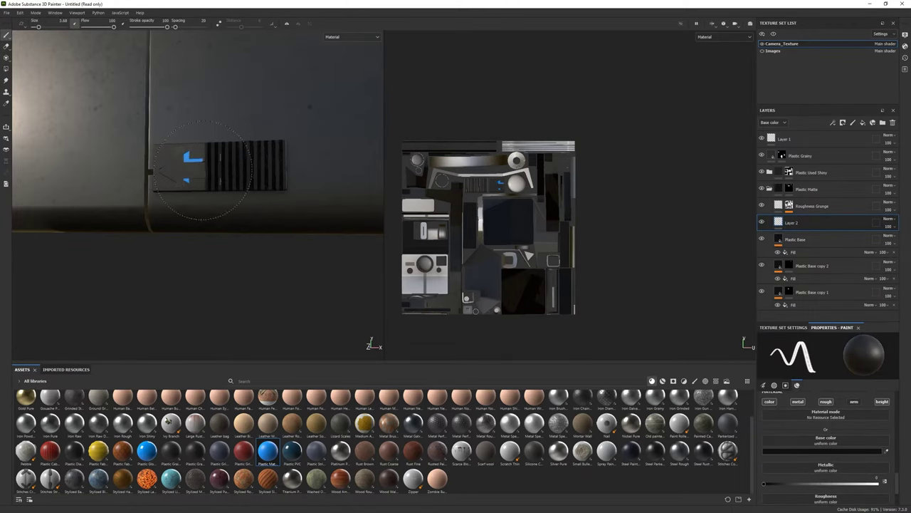
{"action": "key", "text": "ctrl+z"}
{"action": "left_click", "coordinate": [6, 47]}
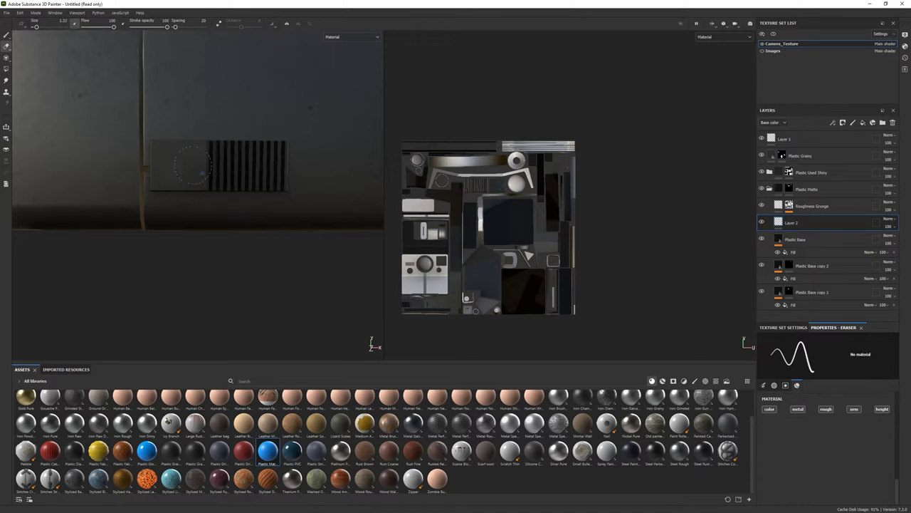
{"action": "key", "text": "1"}
Inspect the vent decal from several angles and preview the camera with full rendering.
{"action": "left_click_drag", "start_coordinate": [207, 164], "coordinate": [260, 249], "text": "alt"}
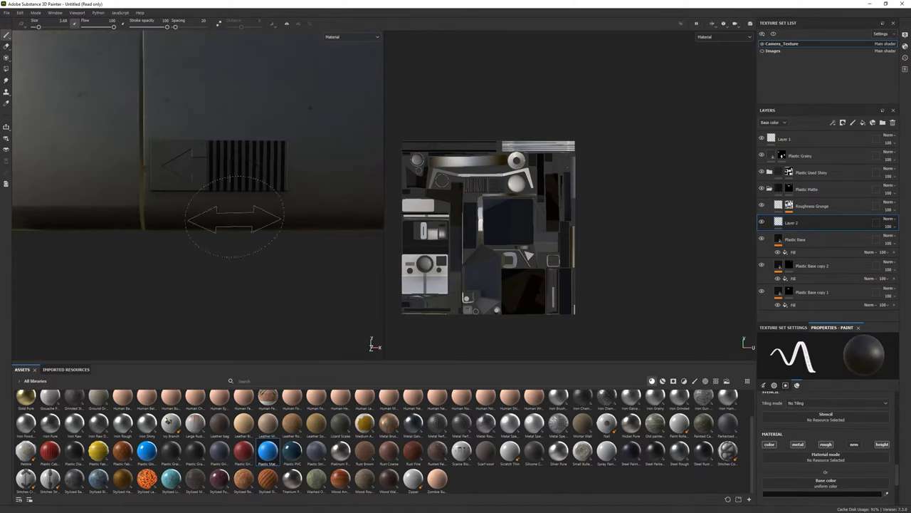
{"action": "scroll", "coordinate": [826, 442], "scroll_direction": "down", "scroll_amount": 2}
{"action": "scroll", "coordinate": [826, 441], "scroll_direction": "down", "scroll_amount": 3}
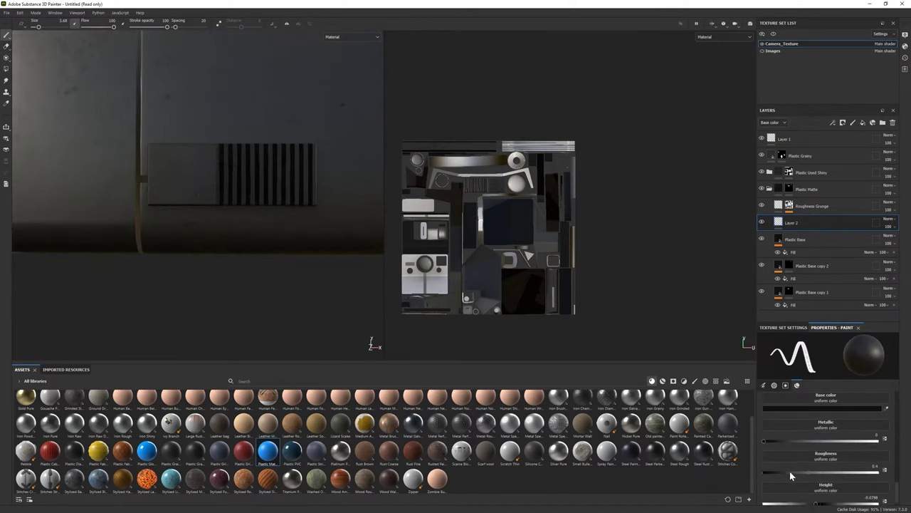
{"action": "left_click_drag", "start_coordinate": [249, 211], "coordinate": [126, 112], "text": "alt"}
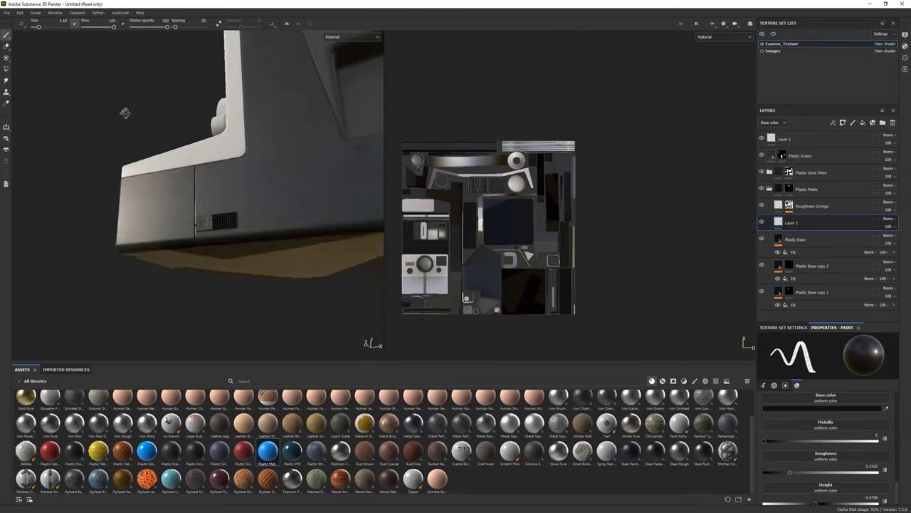
{"action": "key", "text": "2"}
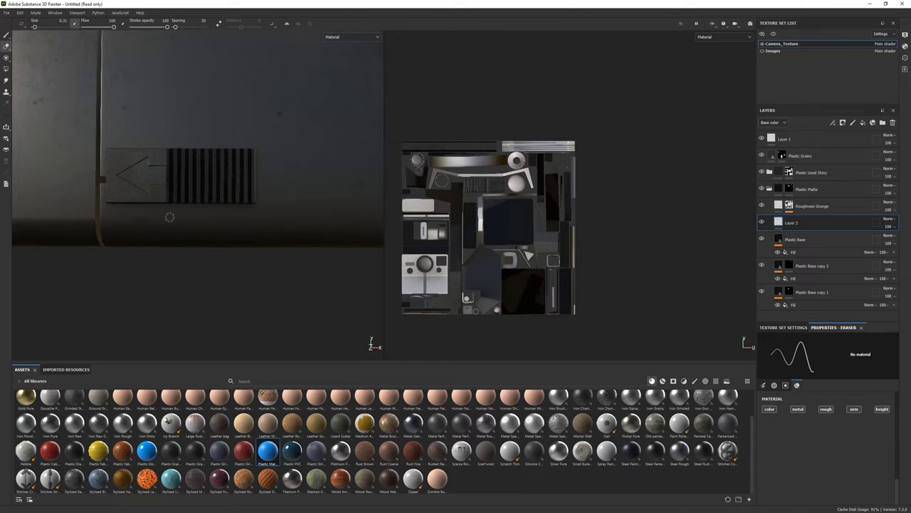
{"action": "left_click_drag", "start_coordinate": [166, 148], "coordinate": [118, 197], "text": "alt"}
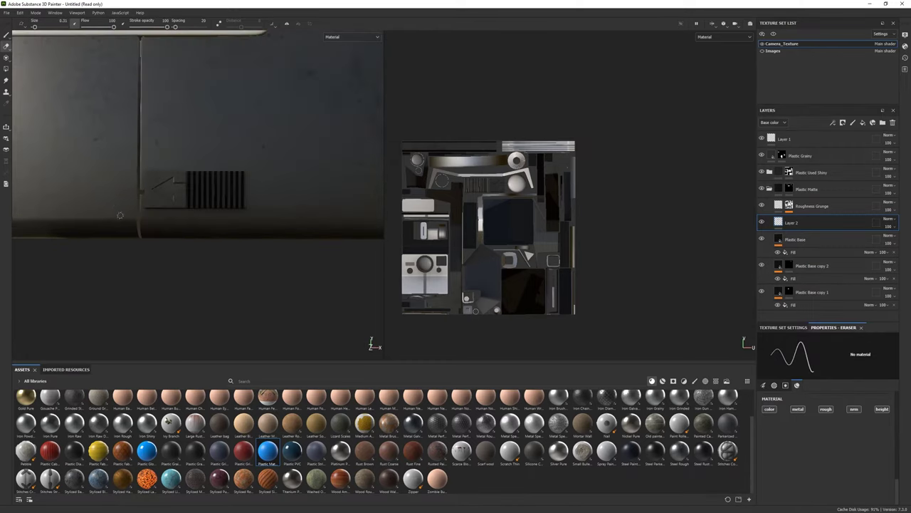
{"action": "left_click_drag", "start_coordinate": [360, 222], "coordinate": [214, 217], "text": "alt"}
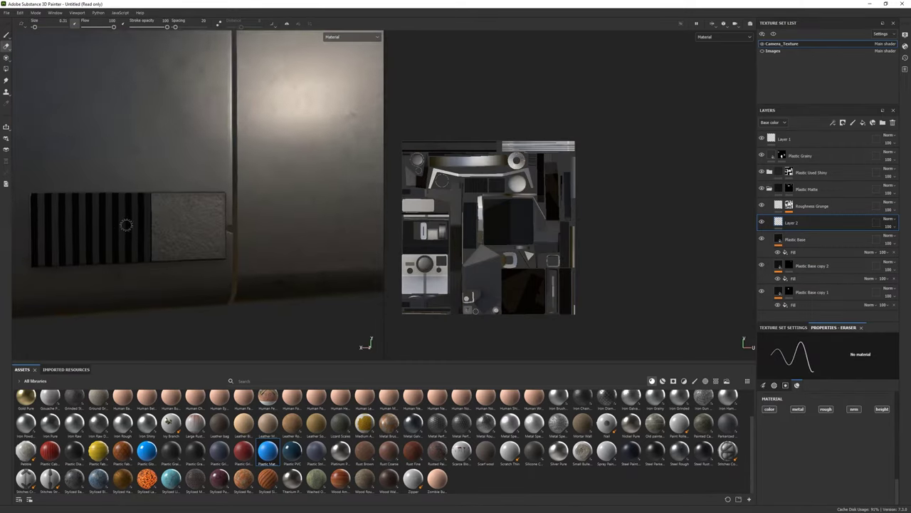
{"action": "key", "text": "1"}
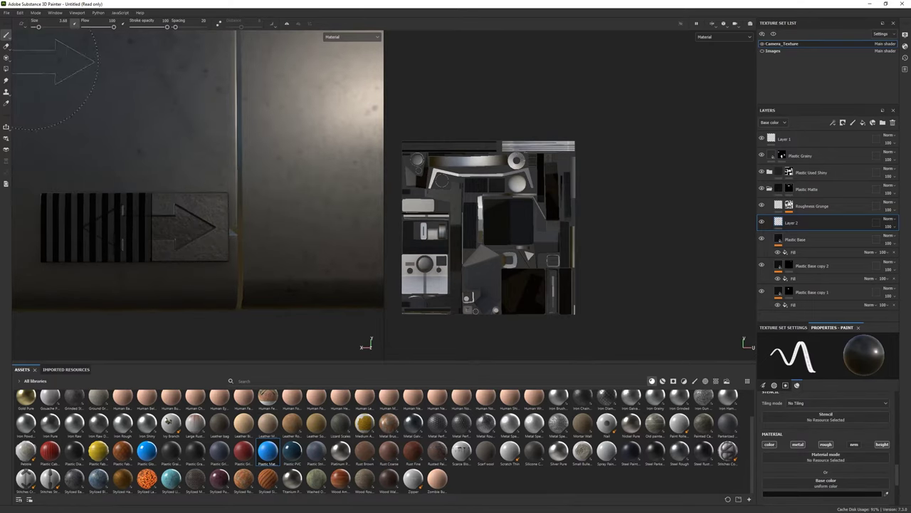
{"action": "key", "text": "2"}
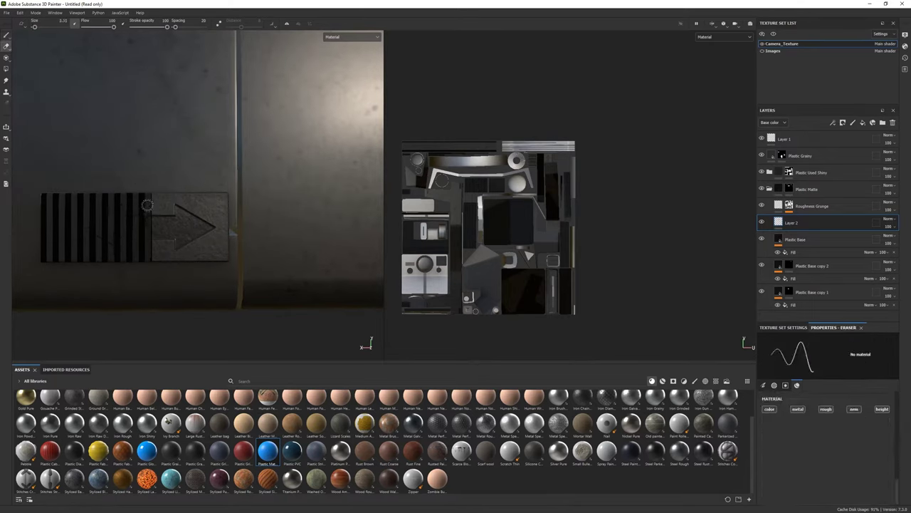
{"action": "left_click_drag", "start_coordinate": [230, 236], "coordinate": [48, 21], "text": "alt"}
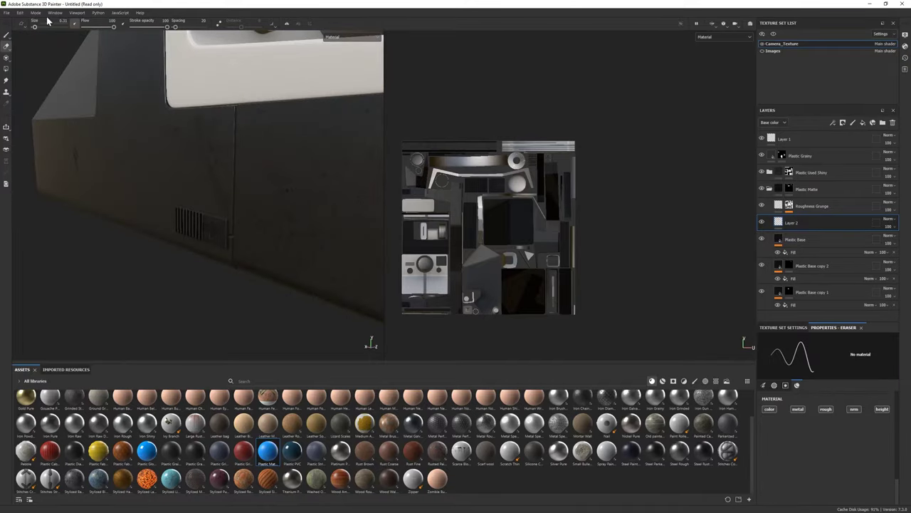
{"action": "key", "text": "F10"}
{"action": "mouse_move", "coordinate": [281, 245]}
{"action": "left_mouse_down", "text": "alt"}
{"action": "mouse_move", "coordinate": [473, 284]}
{"action": "mouse_move", "coordinate": [41, 27]}
{"action": "left_mouse_up", "text": "alt"}
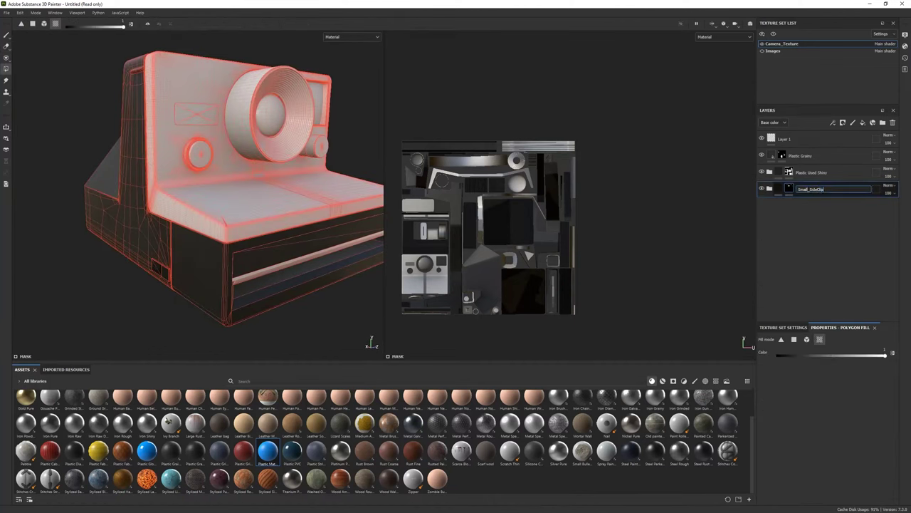
Rename the plastic layers to Main_Plastic and Grain Plastic.
{"action": "double_click", "coordinate": [817, 173]}
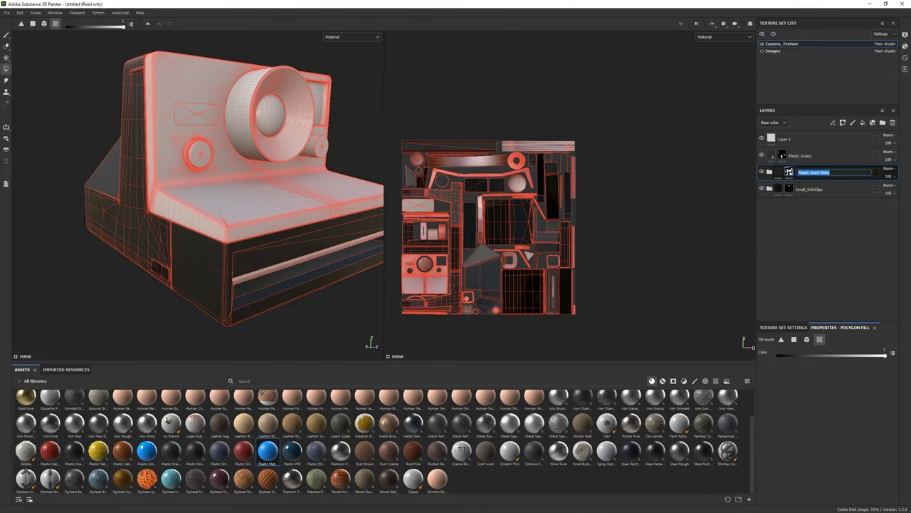
{"action": "type", "text": "Main_Plastic"}
{"action": "double_click", "coordinate": [784, 154]}
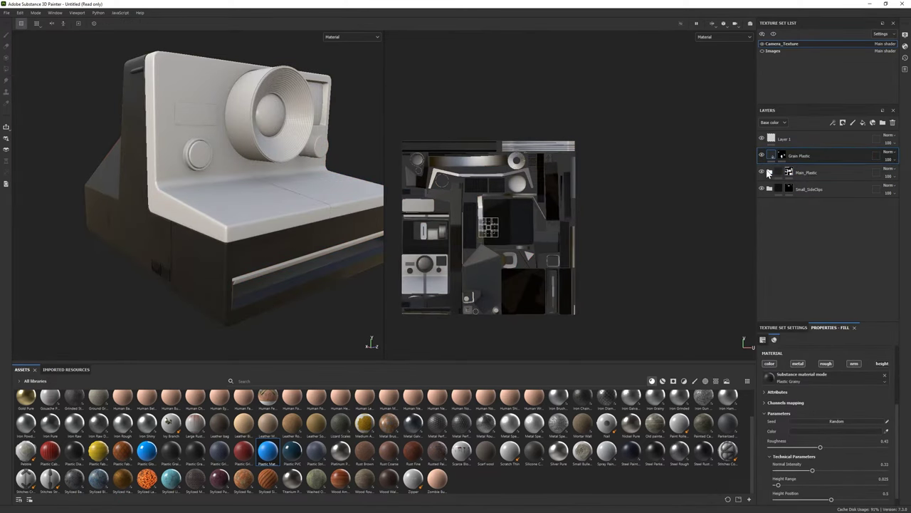
{"action": "left_click", "coordinate": [789, 172]}
In the Main_Plastic group, darken the Base Plastic layer's base colour to 282828.
{"action": "left_click", "coordinate": [769, 172]}
{"action": "left_click", "coordinate": [793, 188]}
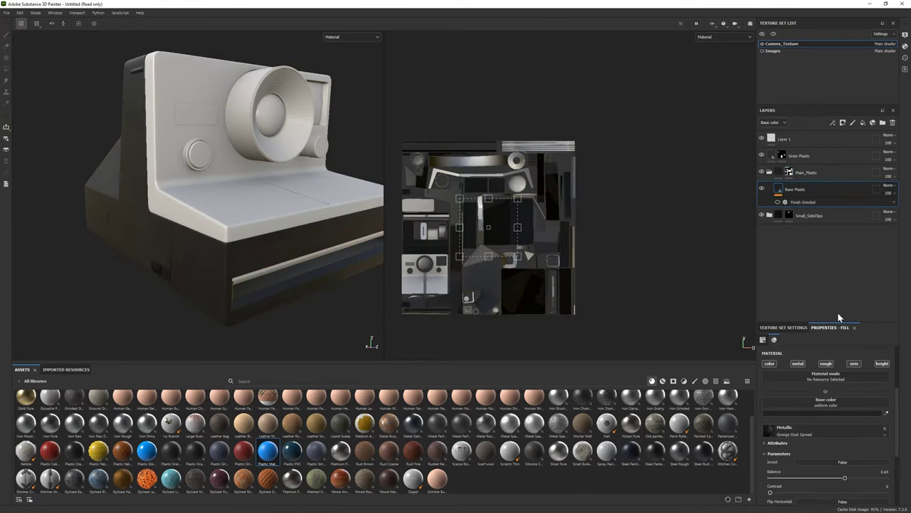
{"action": "left_click", "coordinate": [812, 413]}
{"action": "left_click_drag", "start_coordinate": [296, 267], "coordinate": [222, 217], "text": "alt"}
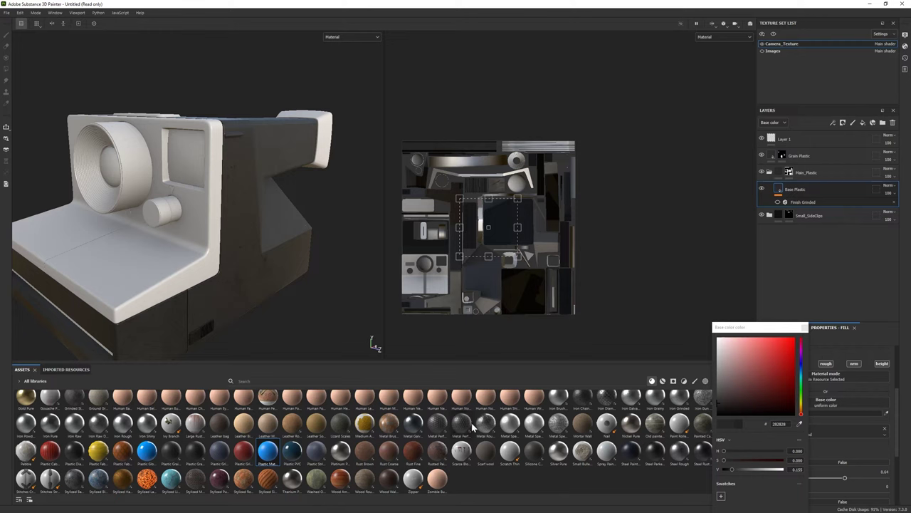
{"action": "left_click", "coordinate": [663, 381]}
{"action": "left_click_drag", "start_coordinate": [508, 423], "coordinate": [812, 242]}
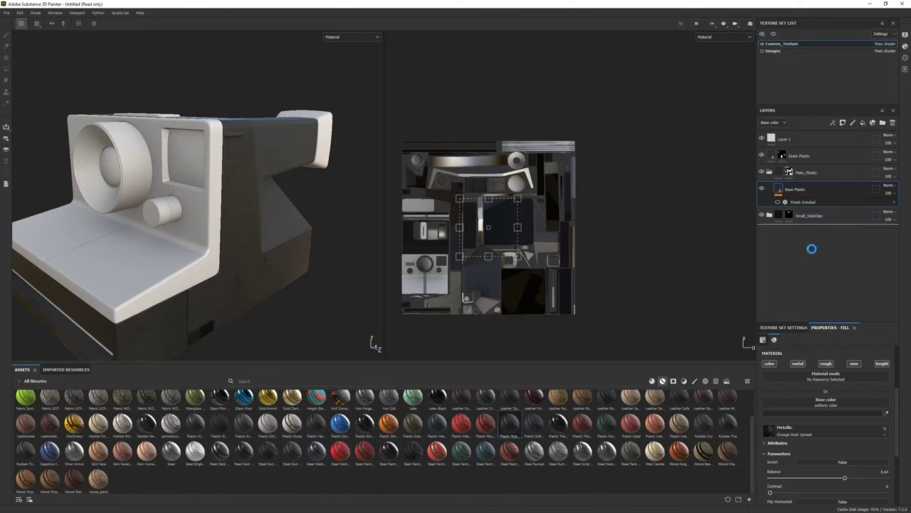
{"action": "scroll", "coordinate": [262, 193], "scroll_direction": "up", "scroll_amount": 5}
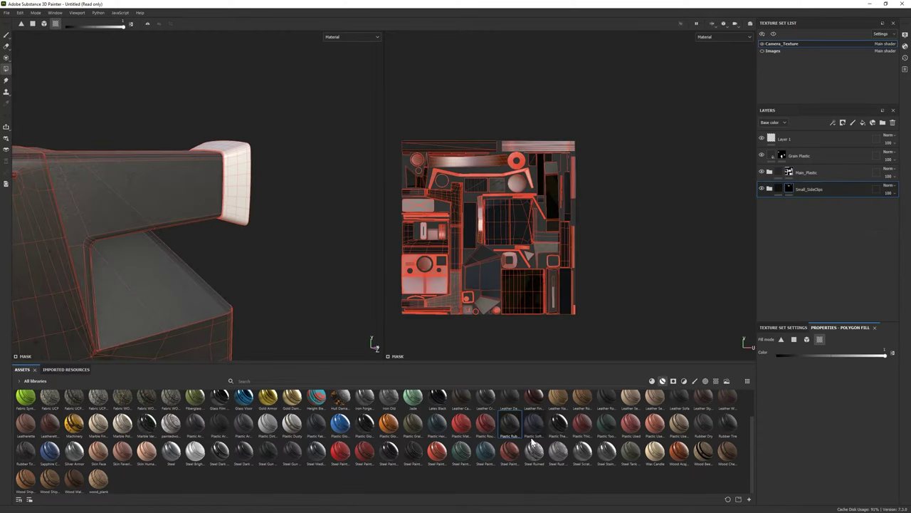
Add the Rubber Dry smart material below Small_SideClips and expand its rubber layers.
{"action": "left_click_drag", "start_coordinate": [703, 423], "coordinate": [777, 256]}
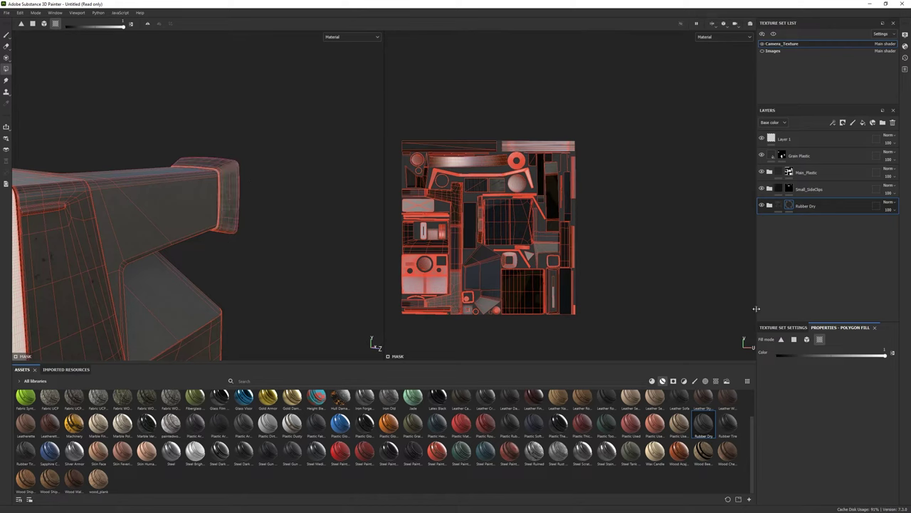
{"action": "left_click", "coordinate": [789, 248]}
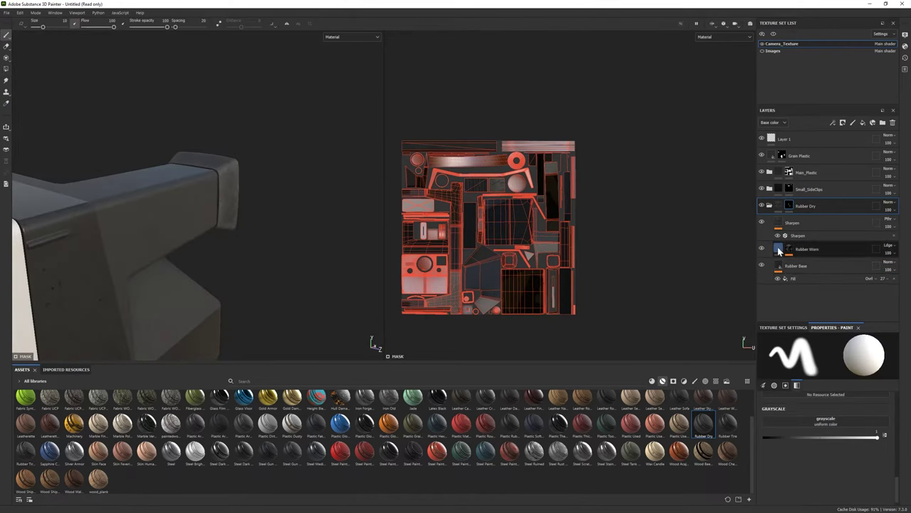
{"action": "left_click", "coordinate": [796, 266]}
{"action": "left_click", "coordinate": [788, 419]}
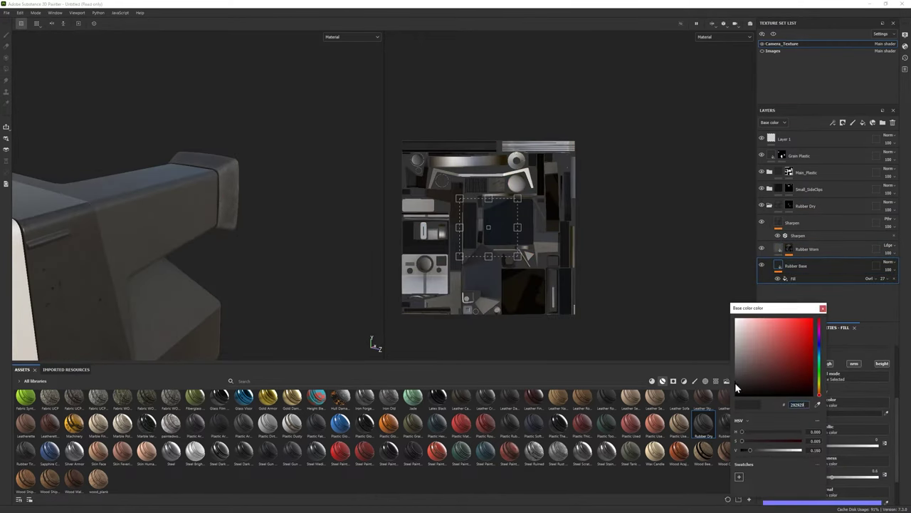
{"action": "left_click", "coordinate": [806, 249]}
{"action": "left_click", "coordinate": [784, 412]}
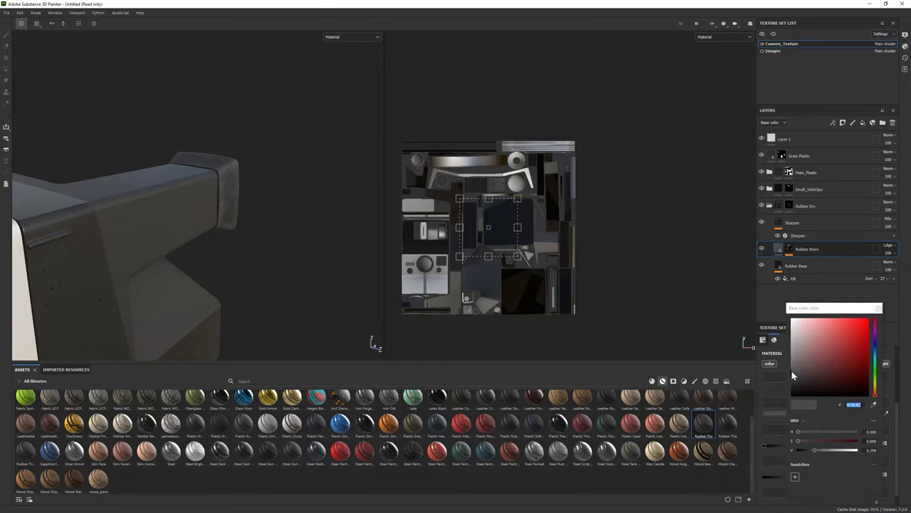
{"action": "key", "text": "f"}
Tint the Rubber Base and Rubber Worn base colours dark grey, 383838.
{"action": "left_click", "coordinate": [792, 266]}
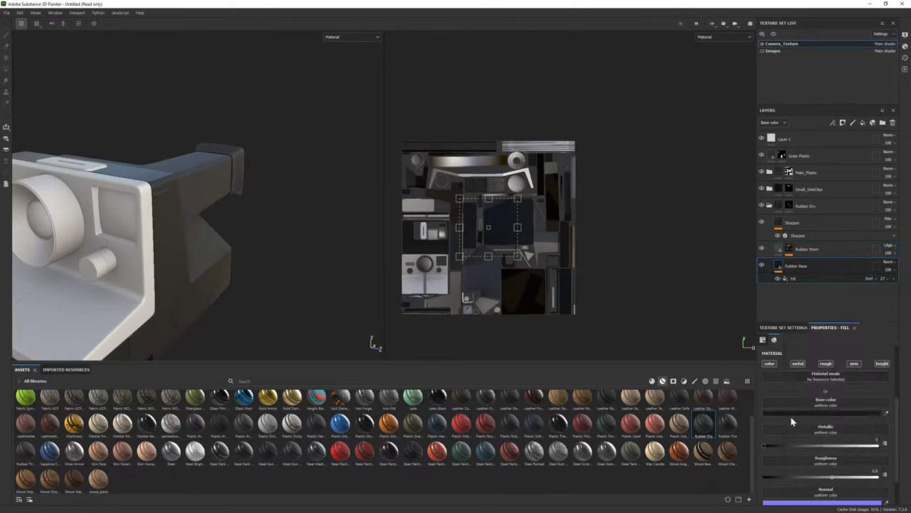
{"action": "left_click", "coordinate": [791, 413]}
{"action": "scroll", "coordinate": [285, 248], "scroll_direction": "up", "scroll_amount": 2}
{"action": "left_click", "coordinate": [379, 299]}
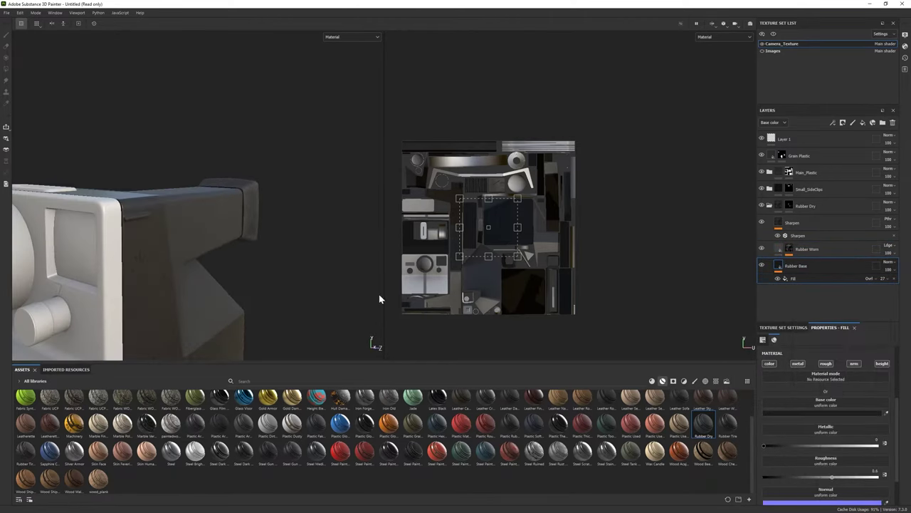
{"action": "mouse_move", "coordinate": [222, 245]}
{"action": "left_mouse_down", "text": "alt"}
{"action": "mouse_move", "coordinate": [260, 290]}
{"action": "mouse_move", "coordinate": [320, 285]}
{"action": "mouse_move", "coordinate": [242, 279]}
{"action": "left_mouse_up", "text": "alt"}
{"action": "left_click", "coordinate": [807, 250]}
{"action": "left_click", "coordinate": [791, 413]}
{"action": "left_click", "coordinate": [728, 403]}
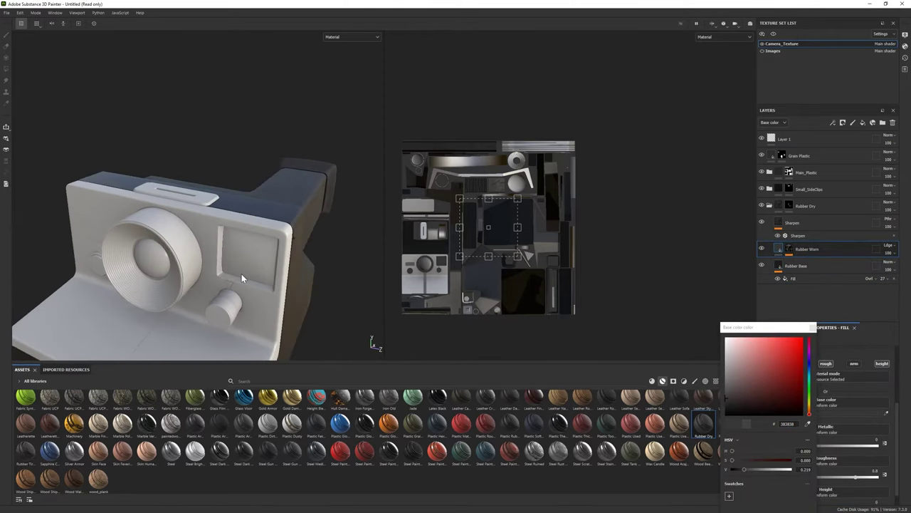
{"action": "left_click", "coordinate": [770, 205]}
{"action": "left_click", "coordinate": [807, 172]}
Apply the Plastic Rough Scratched smart material to the front shell and toggle its Border Wear.
{"action": "left_click", "coordinate": [6, 68]}
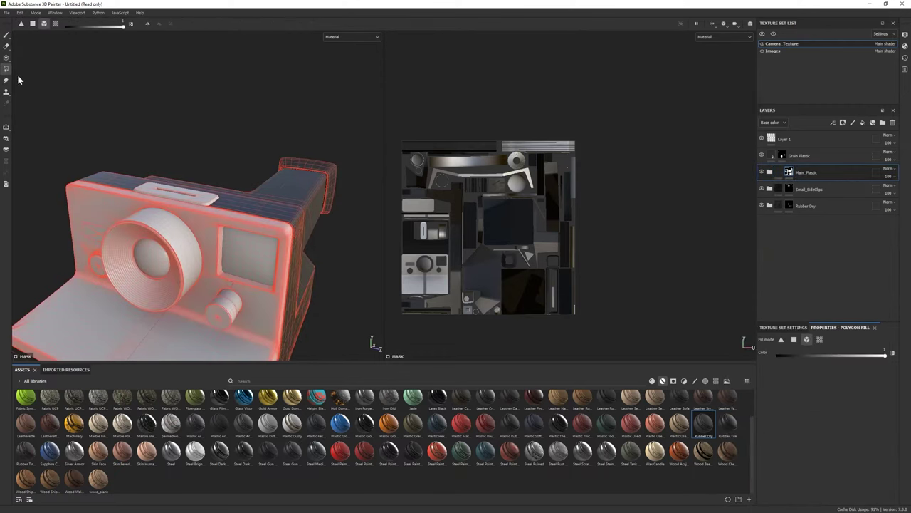
{"action": "left_click", "coordinate": [6, 34]}
{"action": "mouse_move", "coordinate": [143, 213]}
{"action": "left_mouse_down", "text": "alt"}
{"action": "mouse_move", "coordinate": [179, 212]}
{"action": "mouse_move", "coordinate": [164, 213]}
{"action": "left_mouse_up", "text": "alt"}
{"action": "left_click_drag", "start_coordinate": [485, 424], "coordinate": [177, 232]}
{"action": "left_click", "coordinate": [769, 222]}
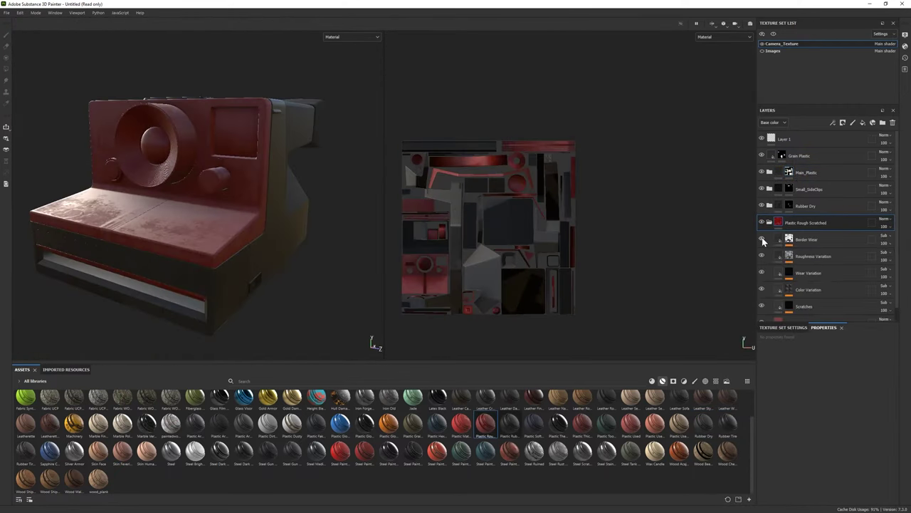
{"action": "left_click", "coordinate": [762, 239]}
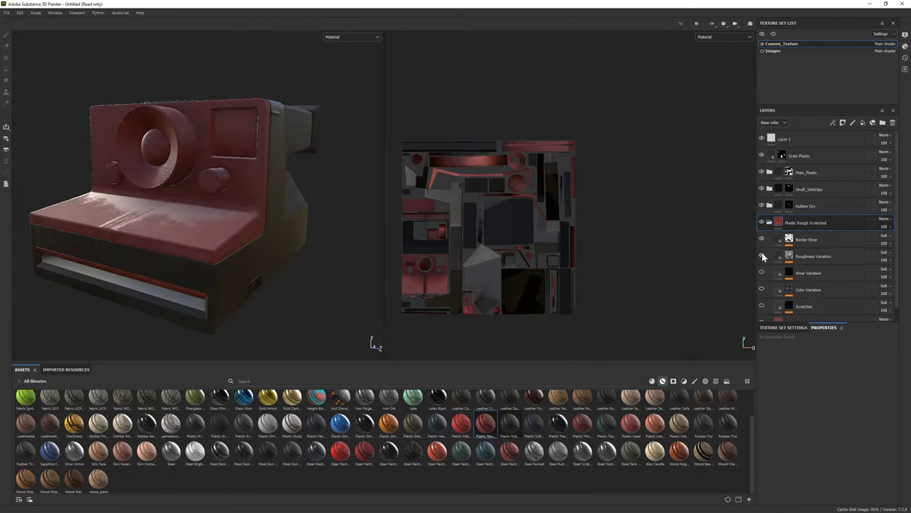
Max out the Roughness Variation mask balance and increase the Border Wear edge wear.
{"action": "left_click", "coordinate": [789, 255]}
{"action": "left_click", "coordinate": [812, 269]}
{"action": "left_click_drag", "start_coordinate": [271, 228], "coordinate": [247, 228], "text": "alt"}
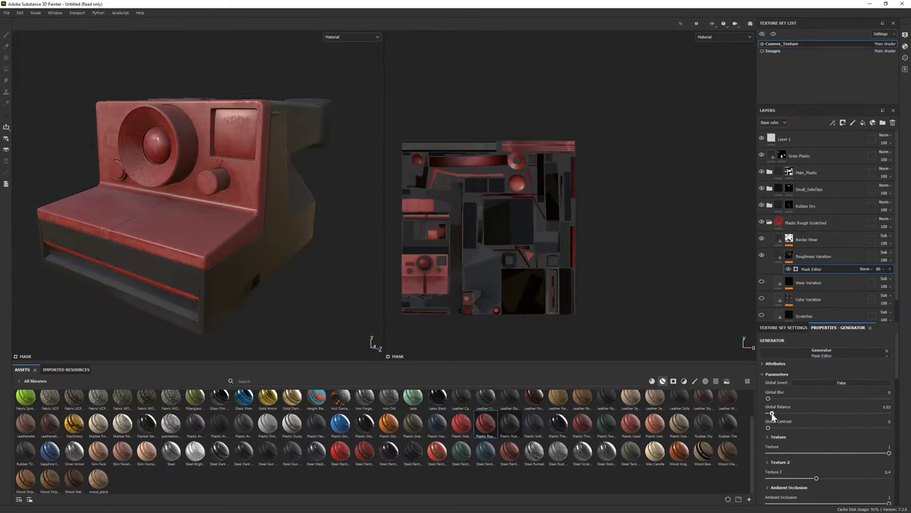
{"action": "left_click_drag", "start_coordinate": [772, 413], "coordinate": [895, 414]}
{"action": "left_click_drag", "start_coordinate": [271, 235], "coordinate": [307, 239], "text": "alt"}
{"action": "left_click", "coordinate": [819, 240]}
{"action": "left_click", "coordinate": [812, 261]}
{"action": "mouse_move", "coordinate": [846, 412]}
{"action": "left_mouse_down"}
{"action": "mouse_move", "coordinate": [774, 411]}
{"action": "mouse_move", "coordinate": [889, 412]}
{"action": "left_mouse_up"}
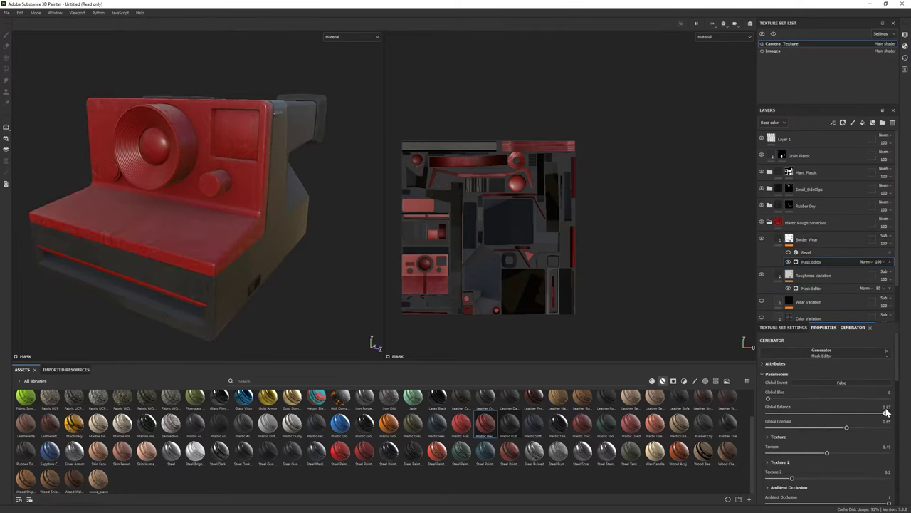
{"action": "mouse_move", "coordinate": [284, 249]}
{"action": "left_mouse_down", "text": "alt"}
{"action": "mouse_move", "coordinate": [213, 257]}
{"action": "mouse_move", "coordinate": [341, 260]}
{"action": "left_mouse_up", "text": "alt"}
{"action": "scroll", "coordinate": [836, 314], "scroll_direction": "down", "scroll_amount": 3}
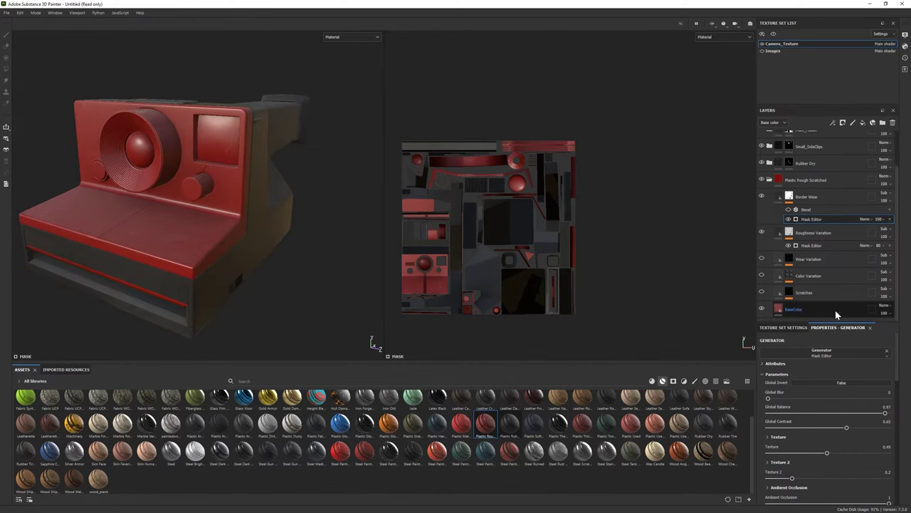
Hide Wear Variation, Color Variation and Scratches, and set BaseColor to cream CDC6AA.
{"action": "left_click", "coordinate": [819, 292]}
{"action": "left_click", "coordinate": [768, 260], "text": "shift"}
{"action": "left_click", "coordinate": [823, 258]}
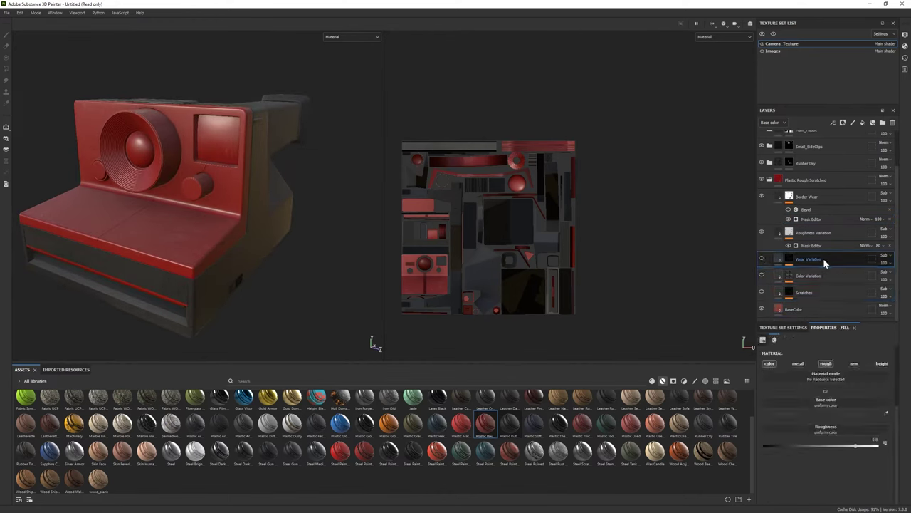
{"action": "left_click", "coordinate": [834, 407]}
{"action": "mouse_move", "coordinate": [755, 356]}
{"action": "left_mouse_down"}
{"action": "mouse_move", "coordinate": [744, 371]}
{"action": "mouse_move", "coordinate": [742, 353]}
{"action": "left_mouse_up"}
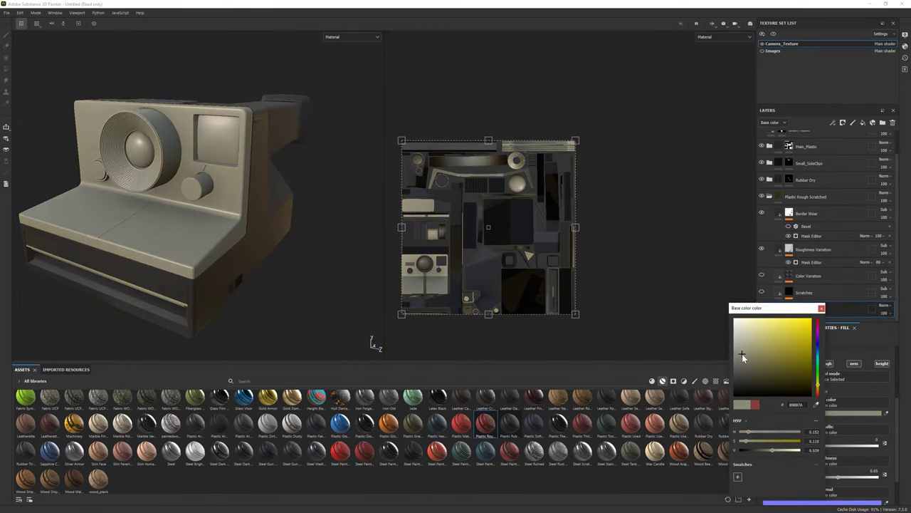
{"action": "left_click_drag", "start_coordinate": [755, 434], "coordinate": [745, 430]}
{"action": "left_click_drag", "start_coordinate": [748, 346], "coordinate": [747, 335]}
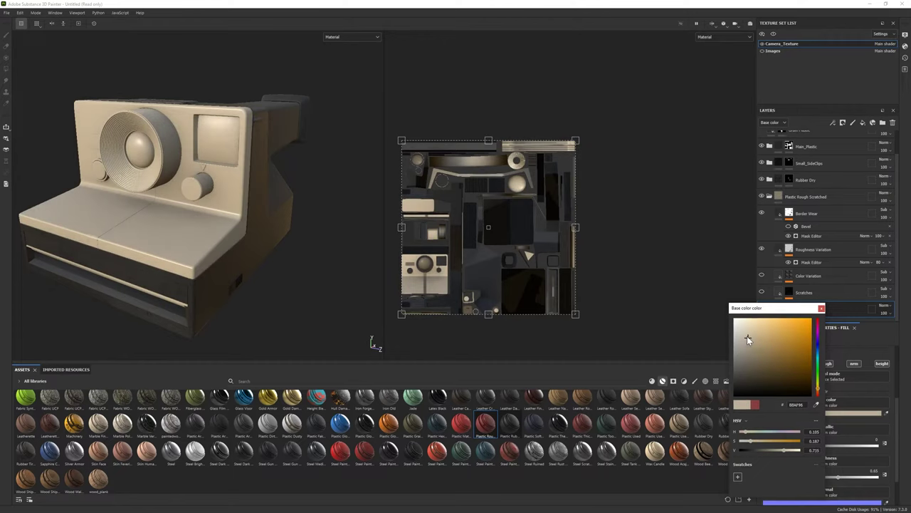
{"action": "right_click_drag", "start_coordinate": [171, 249], "coordinate": [309, 277], "text": "alt"}
{"action": "left_click_drag", "start_coordinate": [748, 338], "coordinate": [746, 332]}
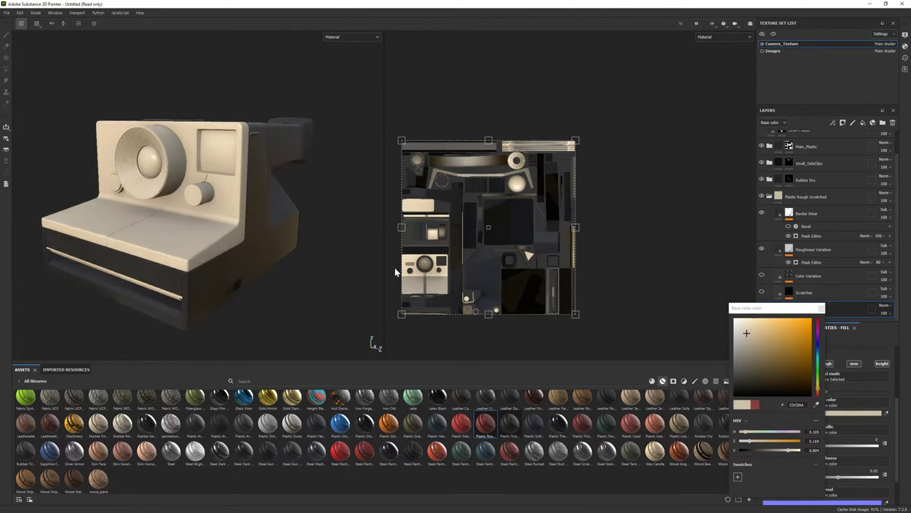
{"action": "middle_click_drag", "start_coordinate": [240, 270], "coordinate": [222, 272], "text": "alt"}
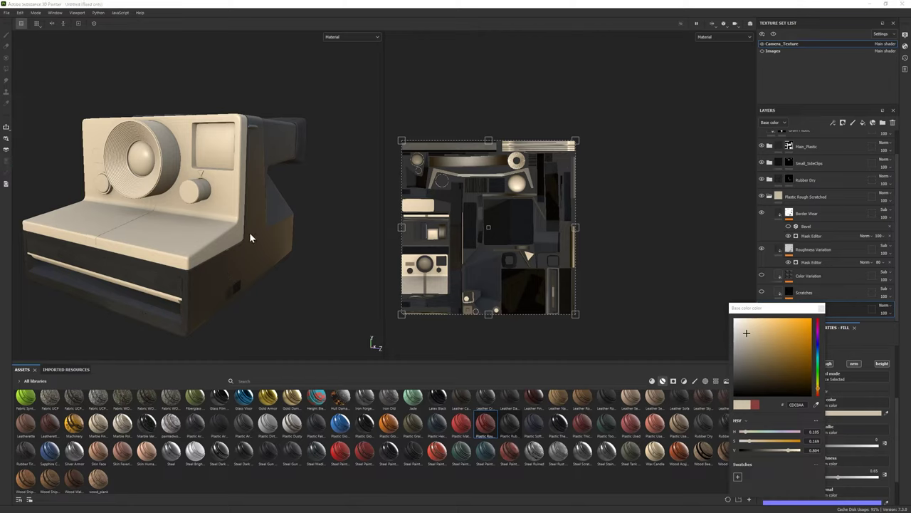
Darken the camera body's beige base colour slightly.
{"action": "left_click_drag", "start_coordinate": [373, 342], "coordinate": [207, 242], "text": "alt"}
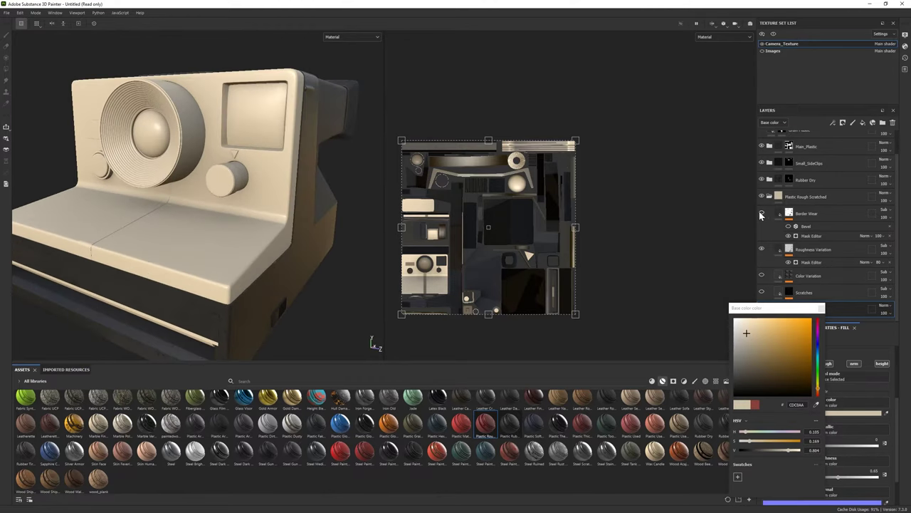
{"action": "key", "text": "f"}
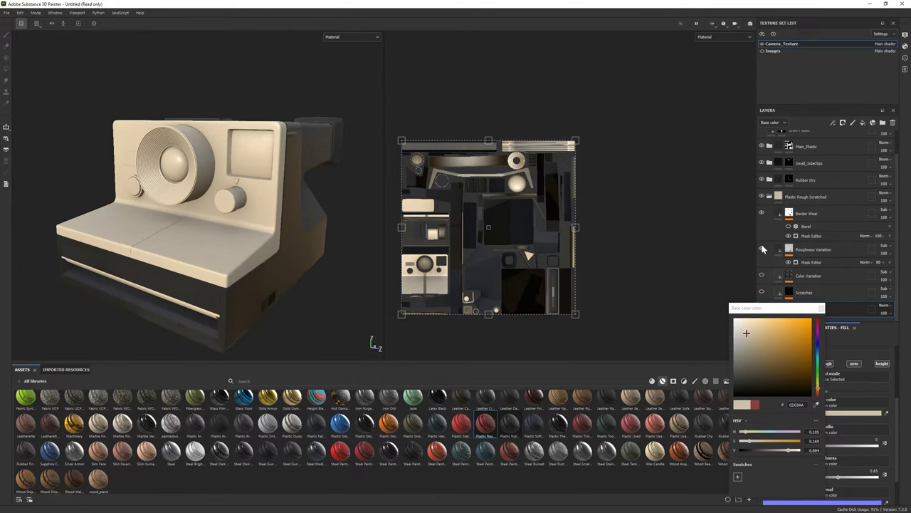
{"action": "left_click", "coordinate": [812, 235]}
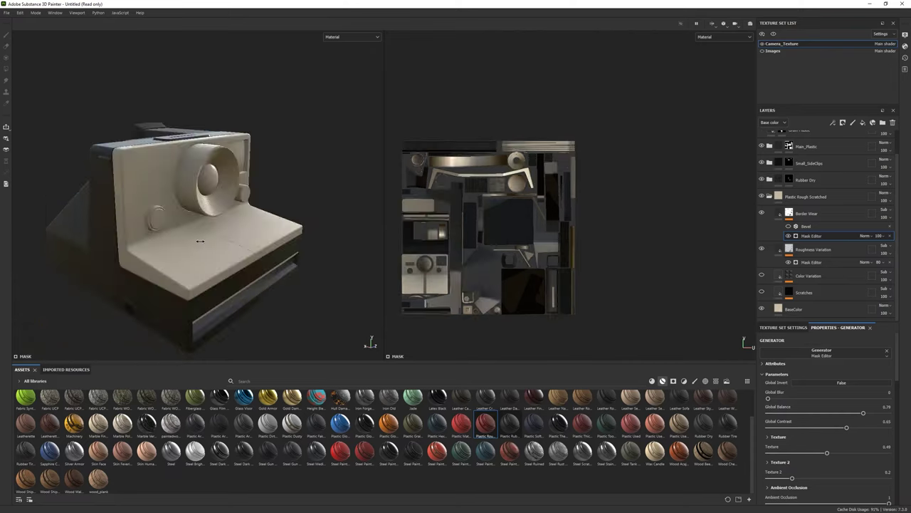
{"action": "left_click", "coordinate": [779, 308]}
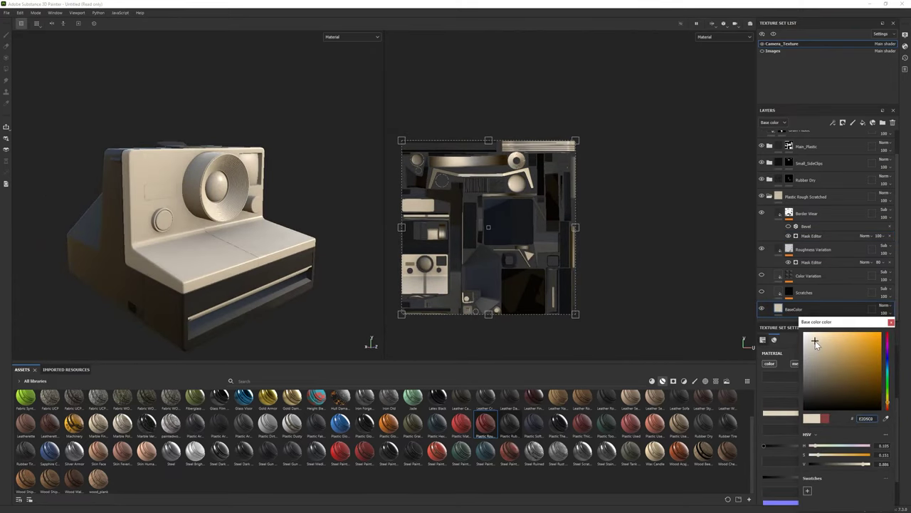
{"action": "left_click_drag", "start_coordinate": [815, 342], "coordinate": [813, 348]}
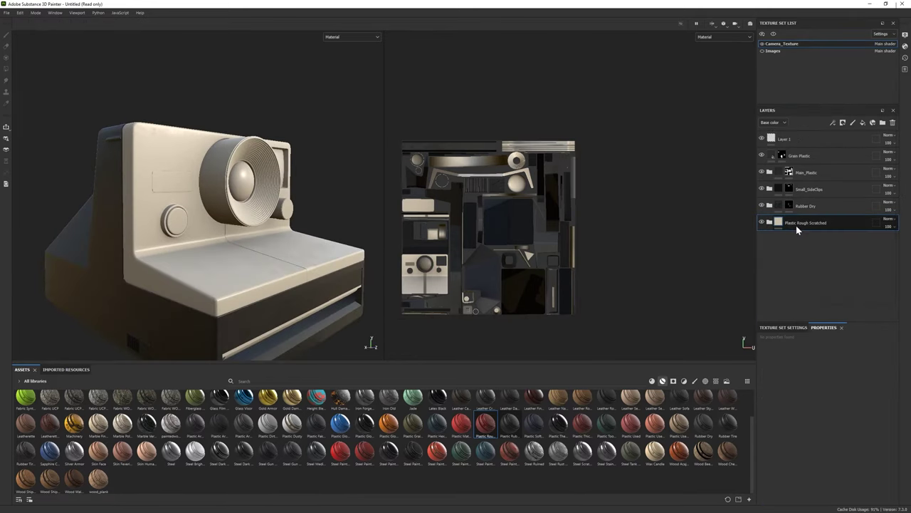
Lower the plastic body's roughness to about 0.33.
{"action": "right_click", "coordinate": [798, 223]}
{"action": "left_click", "coordinate": [833, 142]}
{"action": "mouse_move", "coordinate": [178, 271]}
{"action": "left_mouse_down", "text": "alt"}
{"action": "mouse_move", "coordinate": [253, 270]}
{"action": "mouse_move", "coordinate": [213, 235]}
{"action": "left_mouse_up", "text": "alt"}
{"action": "scroll", "coordinate": [214, 235], "scroll_direction": "down", "scroll_amount": 3}
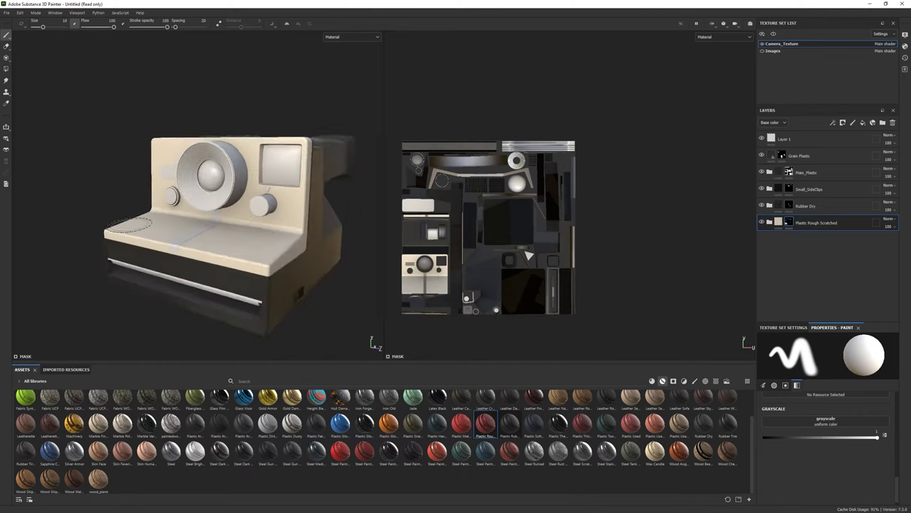
{"action": "left_click", "coordinate": [769, 223]}
{"action": "left_click", "coordinate": [794, 308]}
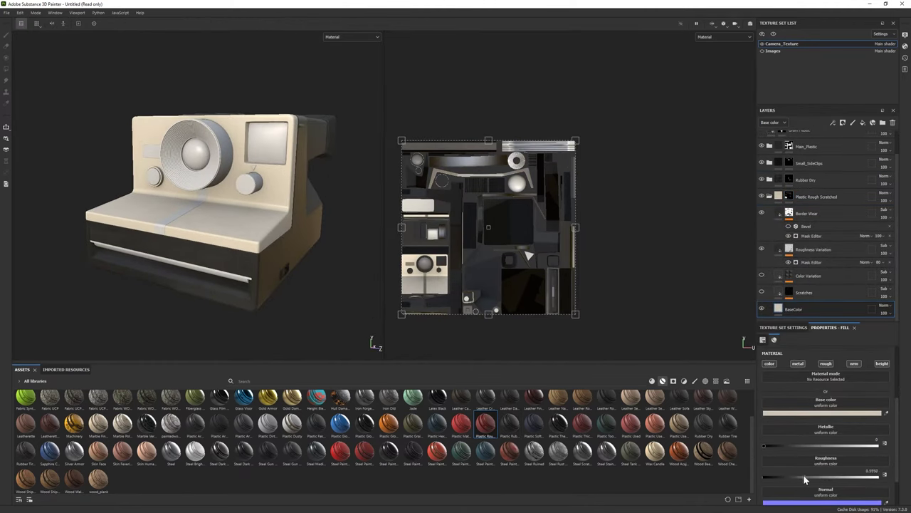
{"action": "left_click_drag", "start_coordinate": [805, 479], "coordinate": [800, 477]}
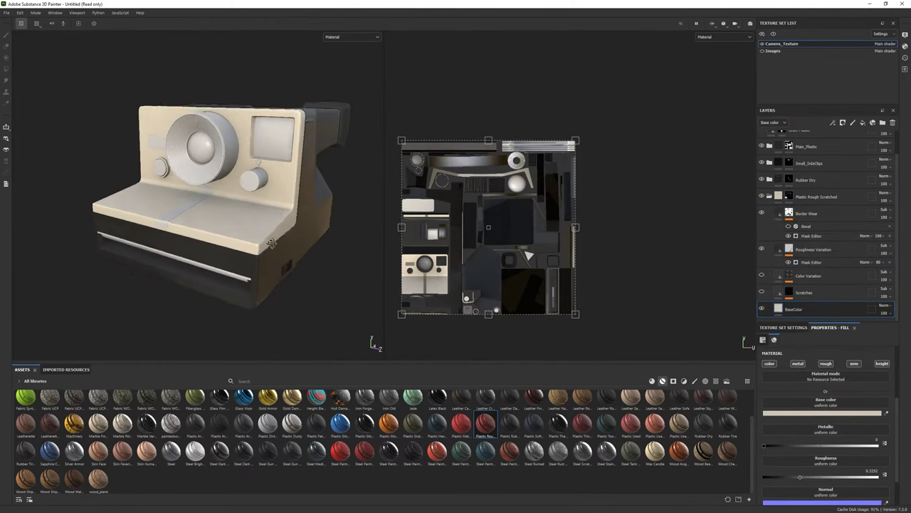
Reduce the Border Wear mask generator's balance to 0.32.
{"action": "left_click_drag", "start_coordinate": [297, 269], "coordinate": [179, 237], "text": "alt"}
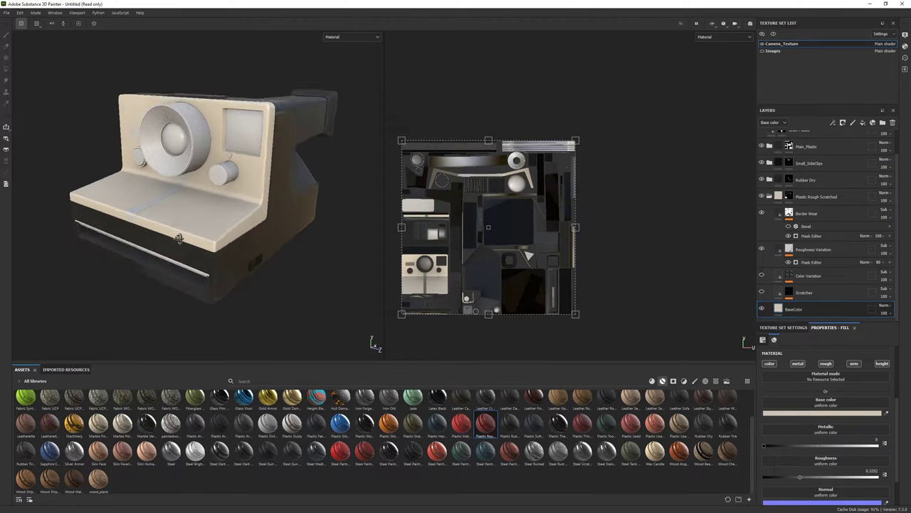
{"action": "left_click", "coordinate": [812, 235]}
{"action": "scroll", "coordinate": [818, 433], "scroll_direction": "down", "scroll_amount": 5}
{"action": "left_click_drag", "start_coordinate": [831, 428], "coordinate": [811, 428]}
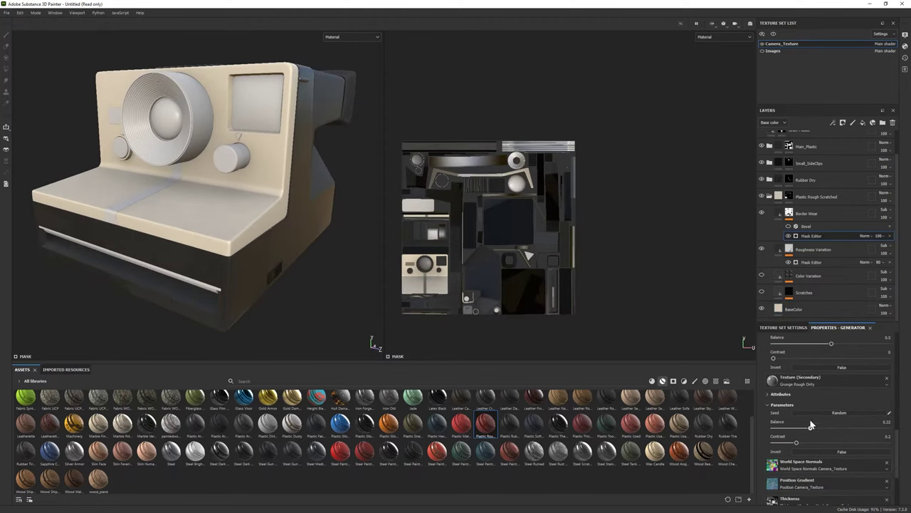
{"action": "left_click_drag", "start_coordinate": [299, 235], "coordinate": [241, 266], "text": "alt"}
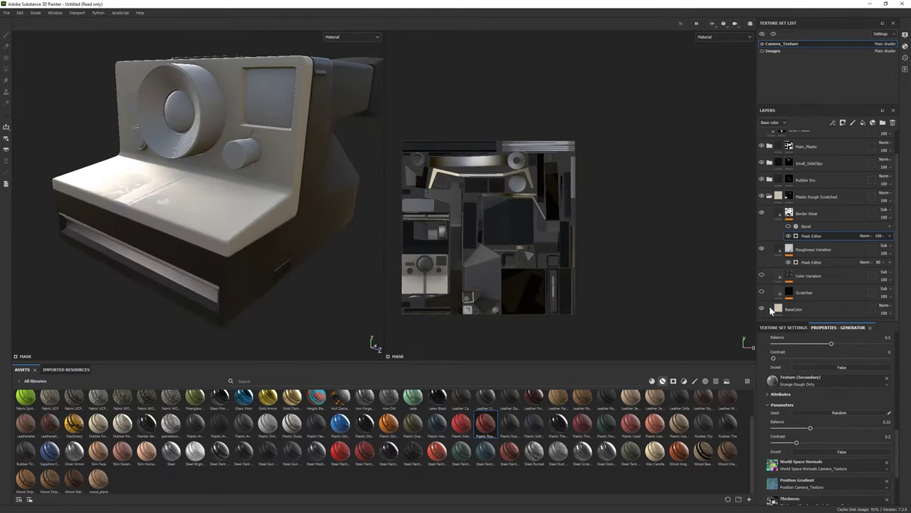
Rebalance the Roughness Variation mask, settling its balance around 0.35.
{"action": "left_click", "coordinate": [769, 307]}
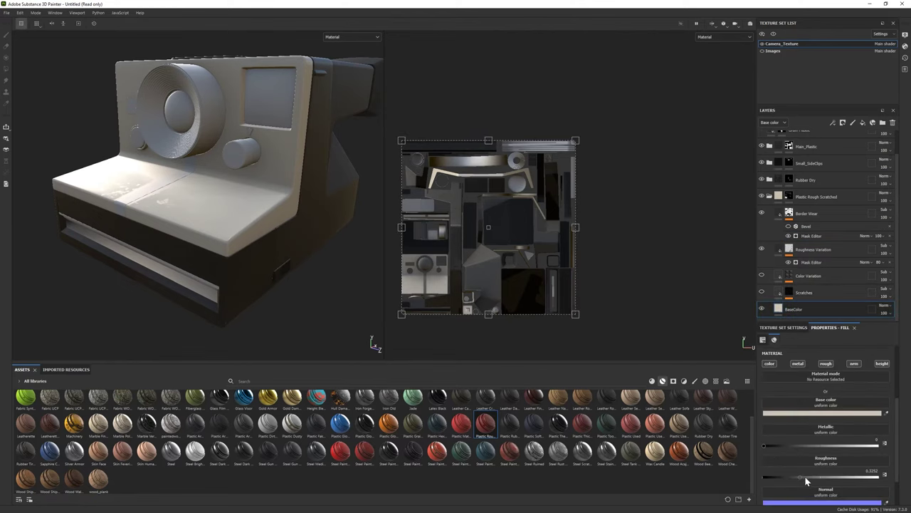
{"action": "left_click", "coordinate": [809, 263]}
{"action": "left_click_drag", "start_coordinate": [877, 354], "coordinate": [806, 354]}
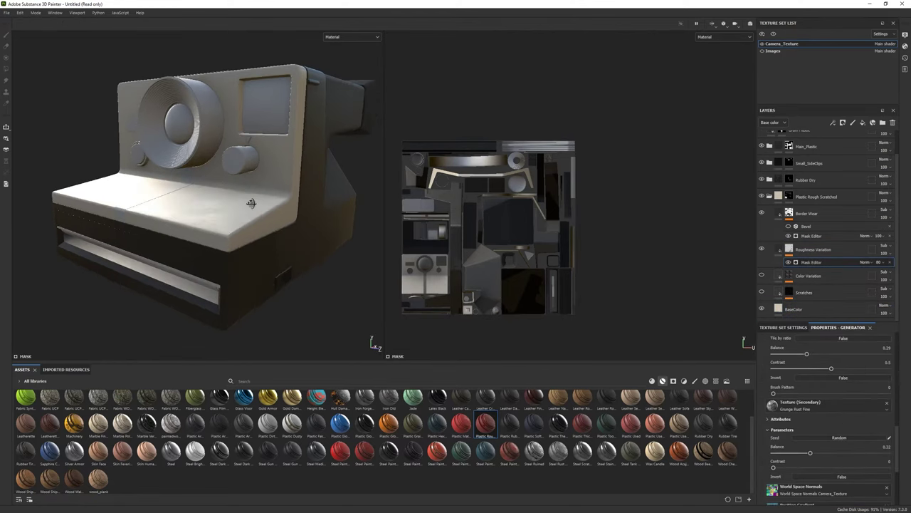
{"action": "left_click_drag", "start_coordinate": [252, 204], "coordinate": [246, 233], "text": "alt"}
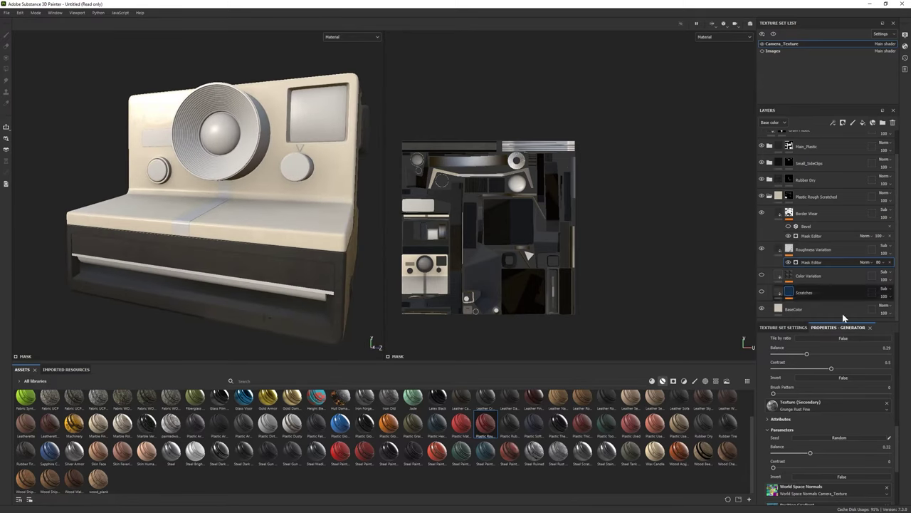
{"action": "left_click", "coordinate": [842, 308]}
{"action": "left_click_drag", "start_coordinate": [235, 214], "coordinate": [197, 216], "text": "alt"}
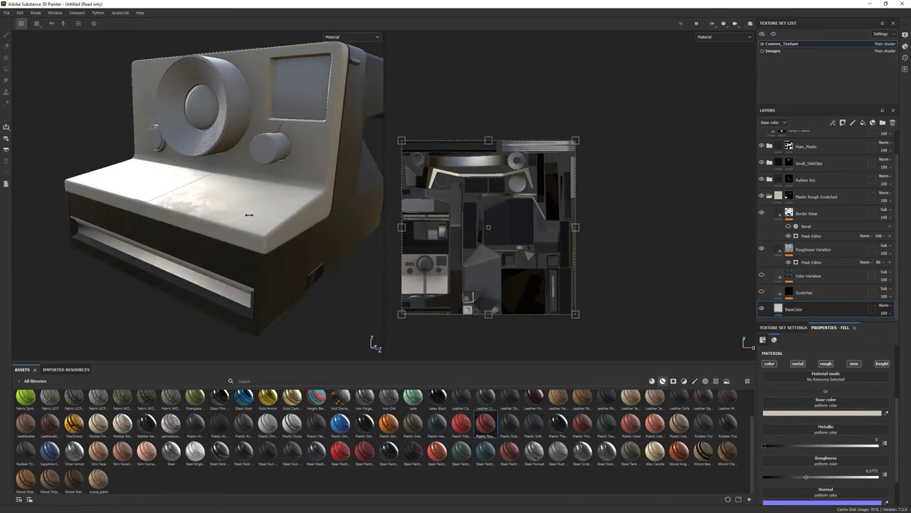
{"action": "left_click", "coordinate": [812, 262]}
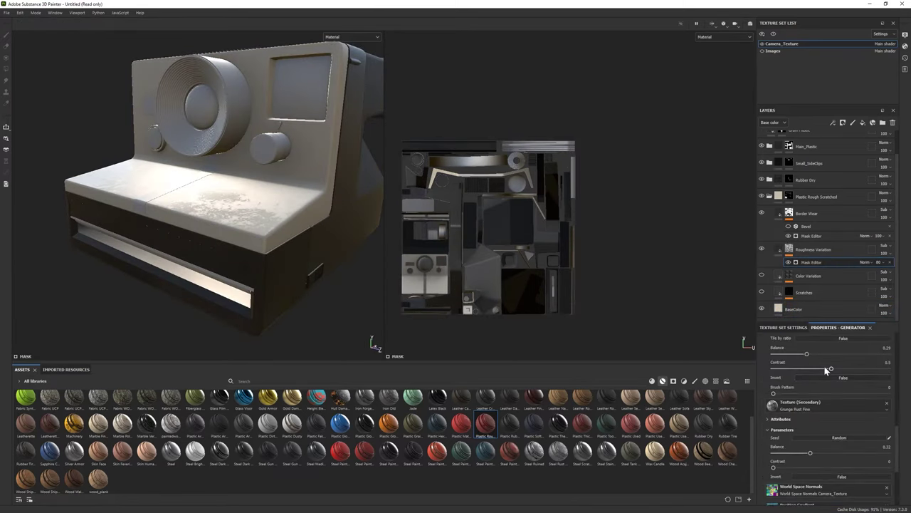
{"action": "left_click_drag", "start_coordinate": [808, 354], "coordinate": [847, 354]}
{"action": "left_click_drag", "start_coordinate": [356, 256], "coordinate": [386, 264], "text": "alt"}
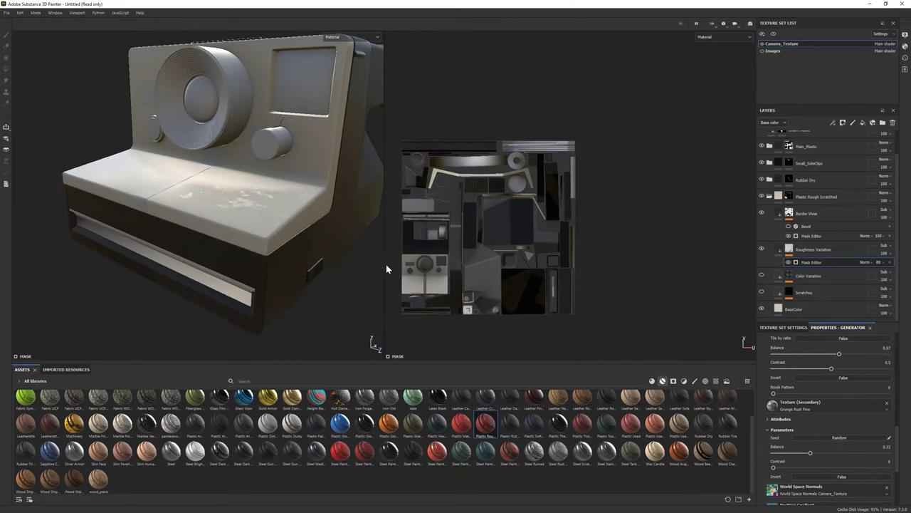
{"action": "mouse_move", "coordinate": [839, 354]}
{"action": "left_mouse_down"}
{"action": "mouse_move", "coordinate": [795, 351]}
{"action": "mouse_move", "coordinate": [828, 356]}
{"action": "mouse_move", "coordinate": [814, 355]}
{"action": "left_mouse_up"}
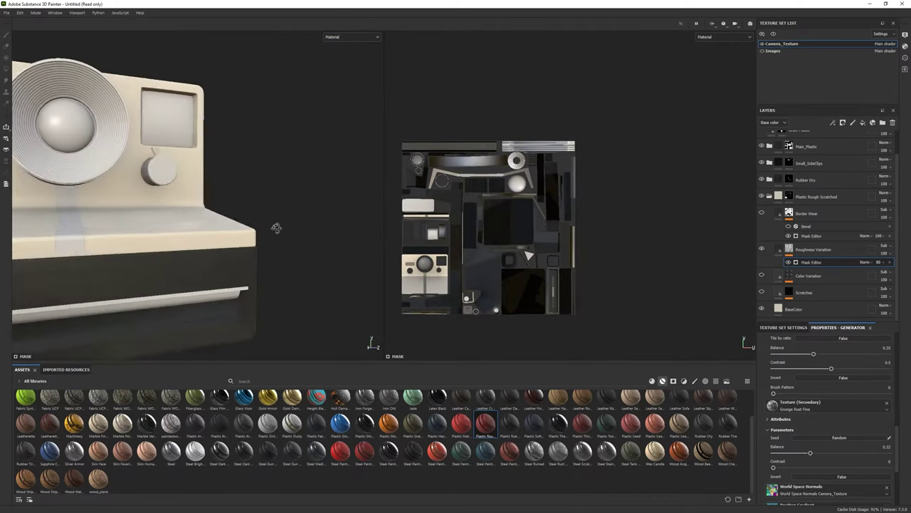
{"action": "mouse_move", "coordinate": [275, 228]}
{"action": "left_mouse_down", "text": "alt"}
{"action": "mouse_move", "coordinate": [188, 248]}
{"action": "mouse_move", "coordinate": [228, 228]}
{"action": "left_mouse_up", "text": "alt"}
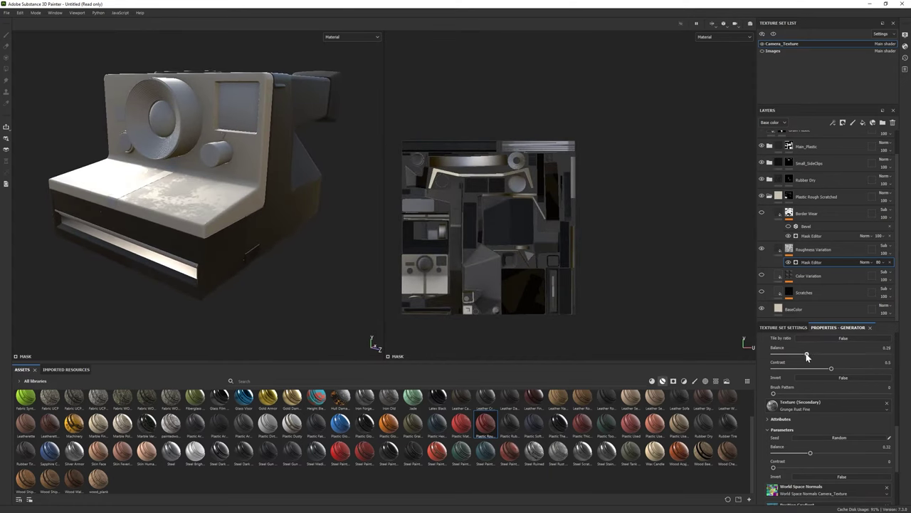
Set the secondary grunge balance to 0.45 to soften the front wear.
{"action": "left_click_drag", "start_coordinate": [837, 453], "coordinate": [794, 451]}
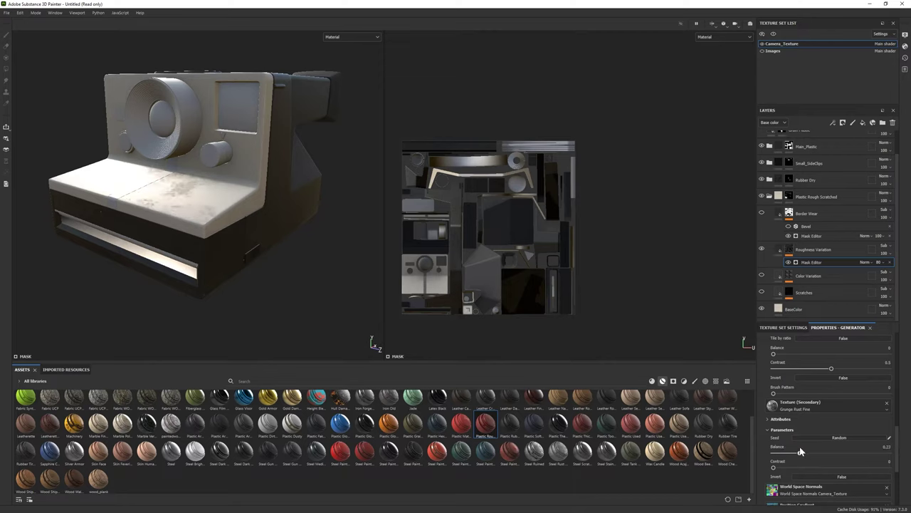
{"action": "left_click_drag", "start_coordinate": [234, 292], "coordinate": [244, 271], "text": "alt"}
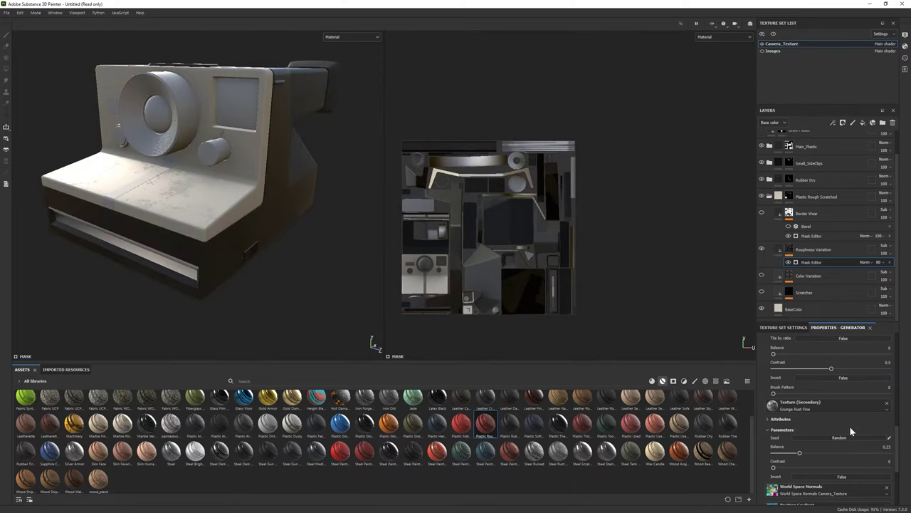
{"action": "left_click_drag", "start_coordinate": [795, 454], "coordinate": [825, 453]}
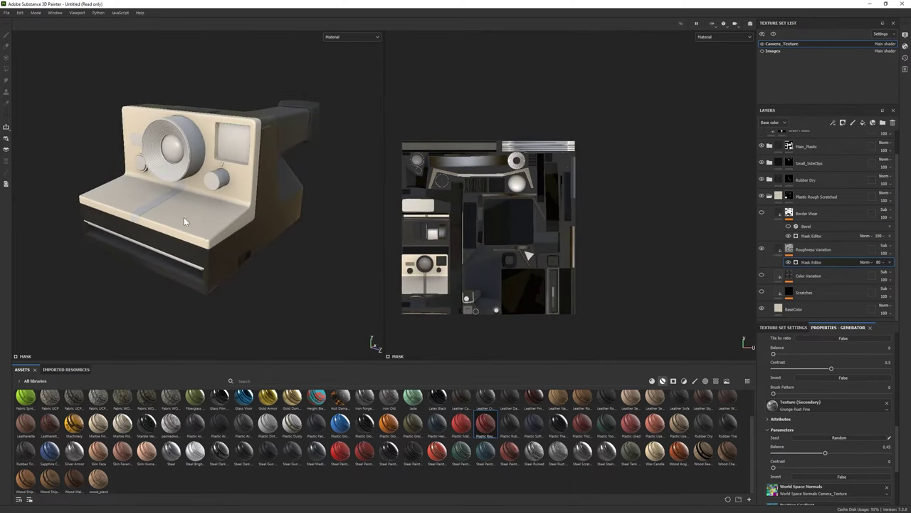
{"action": "left_click_drag", "start_coordinate": [183, 217], "coordinate": [213, 213], "text": "alt"}
Brighten the body's base colour to a pale D0D3C3.
{"action": "left_click", "coordinate": [794, 308]}
{"action": "left_click", "coordinate": [783, 413]}
{"action": "left_click_drag", "start_coordinate": [851, 464], "coordinate": [868, 467]}
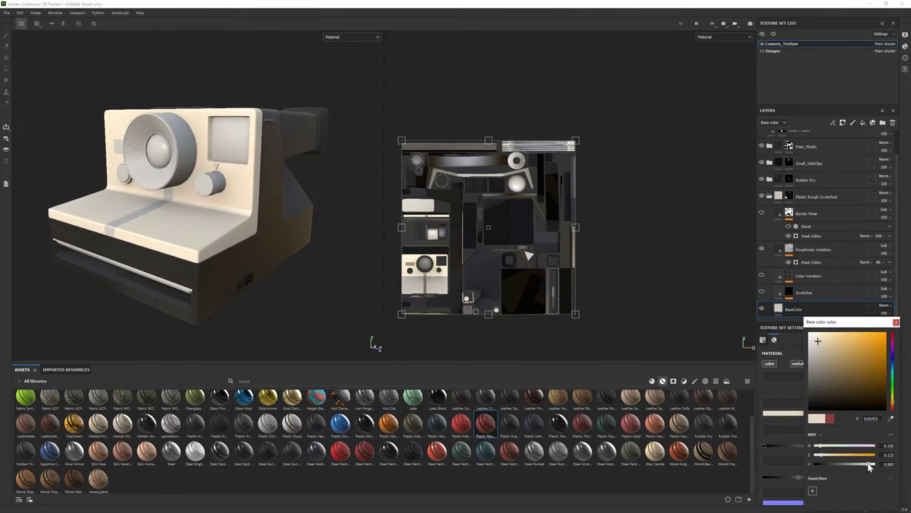
{"action": "left_click_drag", "start_coordinate": [216, 240], "coordinate": [250, 263], "text": "alt"}
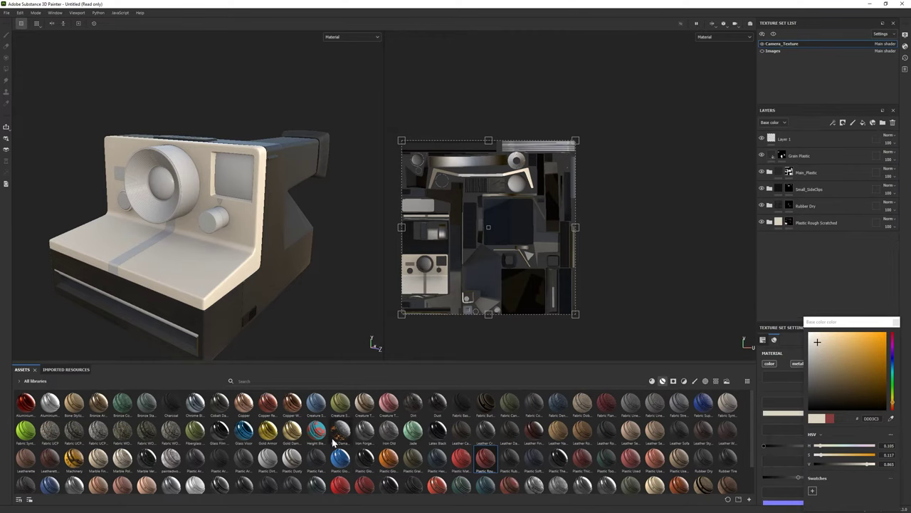
Add a Plastic Glossy Pure layer with a polygon-fill mask limited to the round button.
{"action": "scroll", "coordinate": [288, 454], "scroll_direction": "down", "scroll_amount": 5}
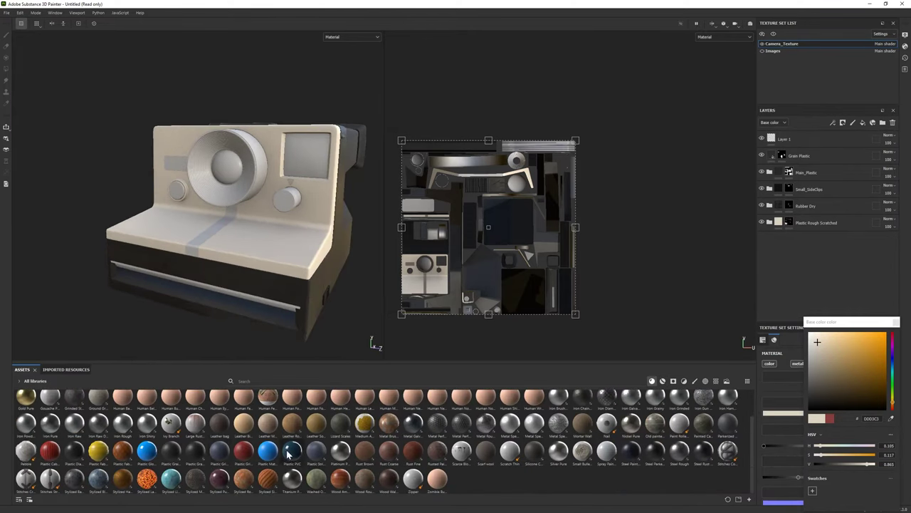
{"action": "left_click_drag", "start_coordinate": [146, 450], "coordinate": [819, 235]}
{"action": "right_click", "coordinate": [807, 239]}
{"action": "left_click", "coordinate": [843, 164]}
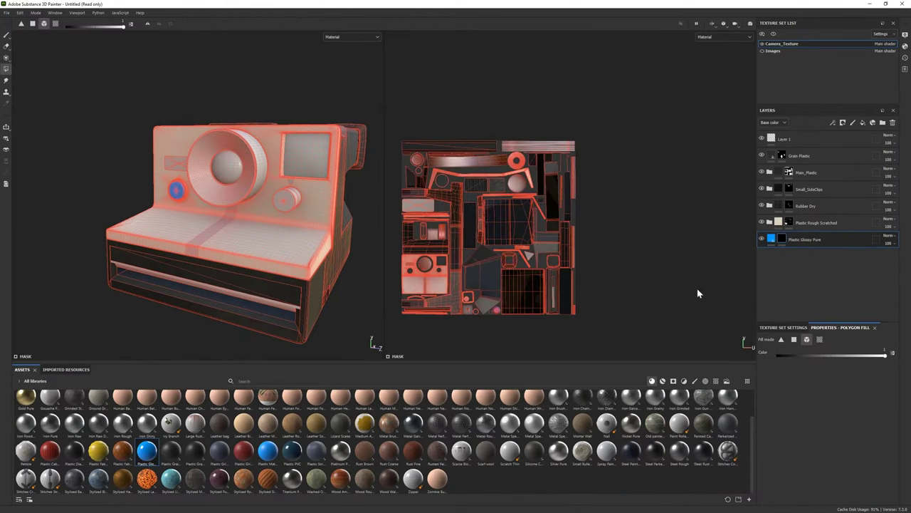
Set the glossy button's base colour to red E23D3D.
{"action": "left_click", "coordinate": [772, 239]}
{"action": "left_click", "coordinate": [847, 413]}
{"action": "left_click", "coordinate": [807, 322]}
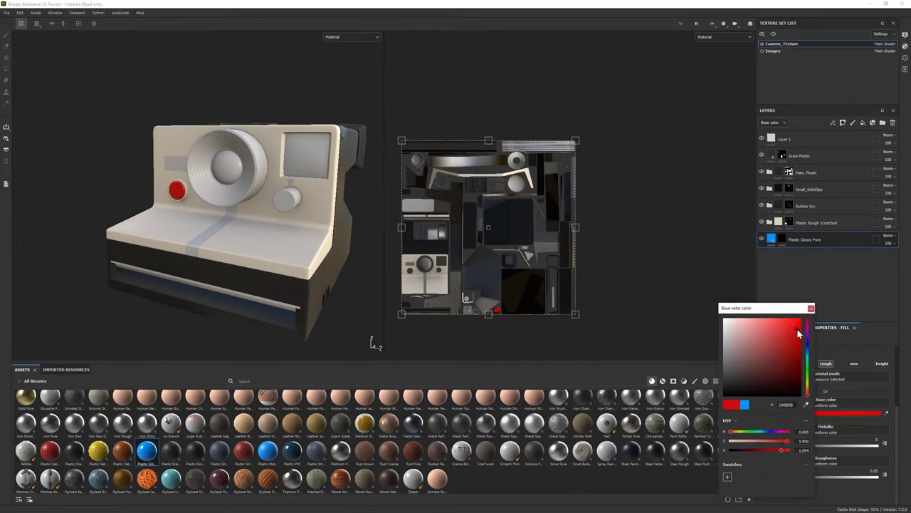
{"action": "left_click_drag", "start_coordinate": [797, 328], "coordinate": [780, 327]}
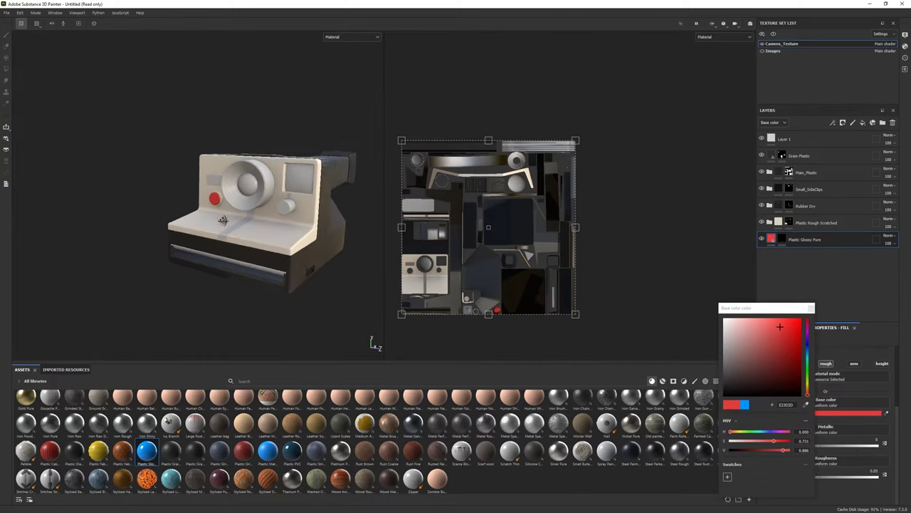
{"action": "mouse_move", "coordinate": [223, 220]}
{"action": "left_mouse_down", "text": "alt"}
{"action": "mouse_move", "coordinate": [235, 245]}
{"action": "mouse_move", "coordinate": [216, 253]}
{"action": "mouse_move", "coordinate": [207, 227]}
{"action": "mouse_move", "coordinate": [198, 244]}
{"action": "left_mouse_up", "text": "alt"}
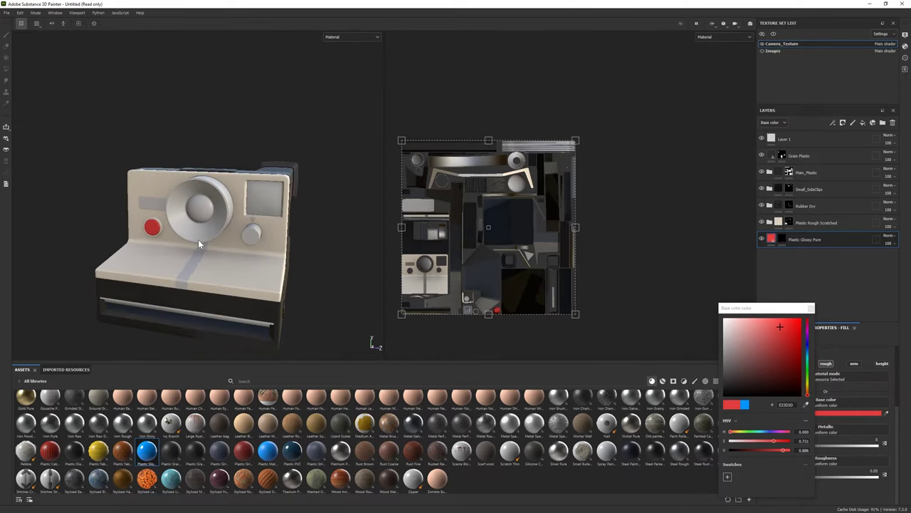
{"action": "left_click_drag", "start_coordinate": [207, 274], "coordinate": [233, 294], "text": "alt"}
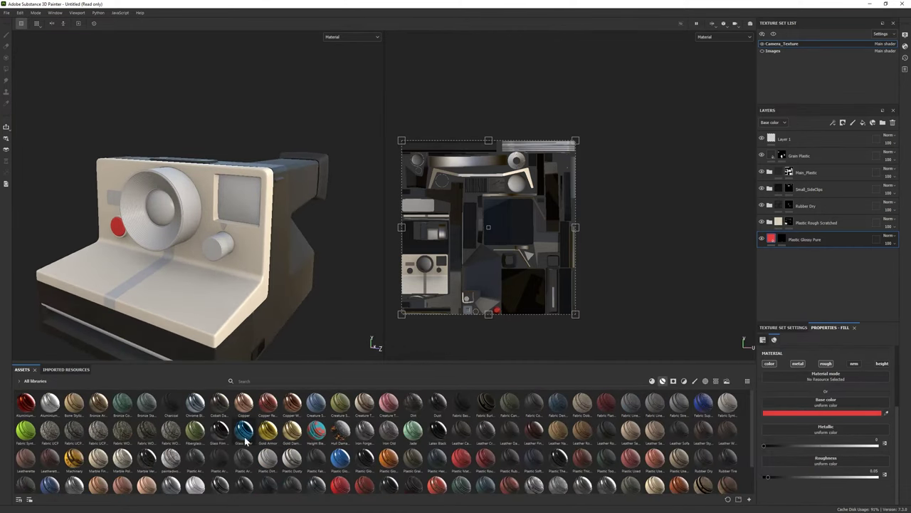
Add a Glass Film Dirty Mirror layer and switch to a transparency-capable shader preset.
{"action": "left_click_drag", "start_coordinate": [780, 344], "coordinate": [798, 273]}
{"action": "left_click", "coordinate": [769, 257]}
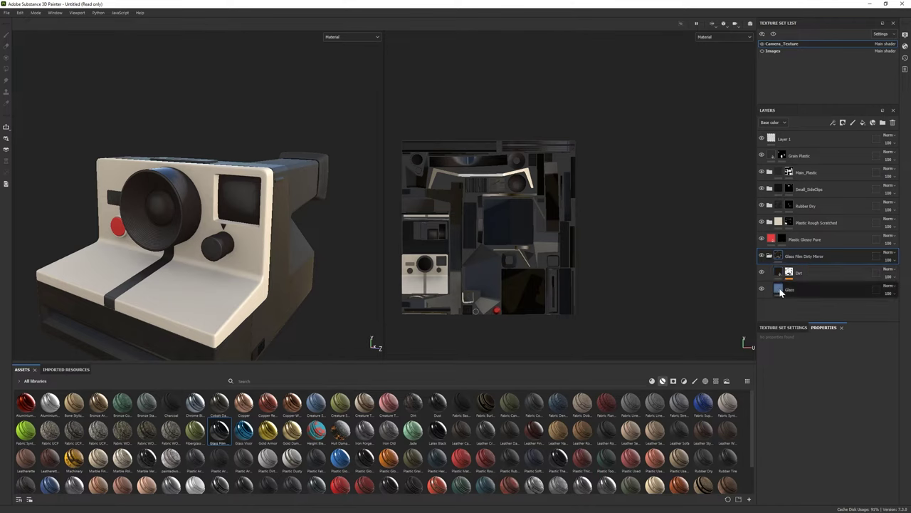
{"action": "left_click", "coordinate": [805, 290]}
{"action": "left_click", "coordinate": [905, 46]}
{"action": "left_click", "coordinate": [822, 74]}
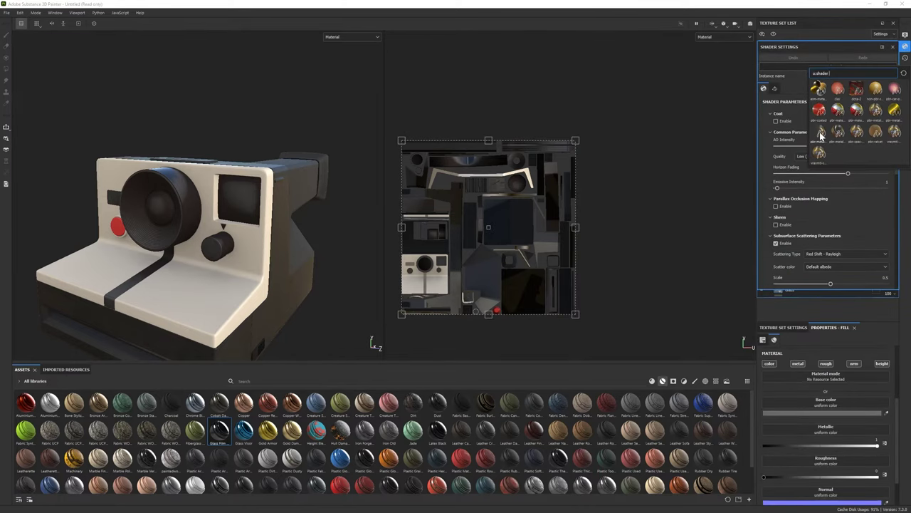
{"action": "left_click", "coordinate": [819, 132]}
{"action": "left_click", "coordinate": [836, 98]}
Add an Opacity channel to the texture set, then raise the glass opacity and roughness slightly.
{"action": "scroll", "coordinate": [843, 360], "scroll_direction": "up", "scroll_amount": 1}
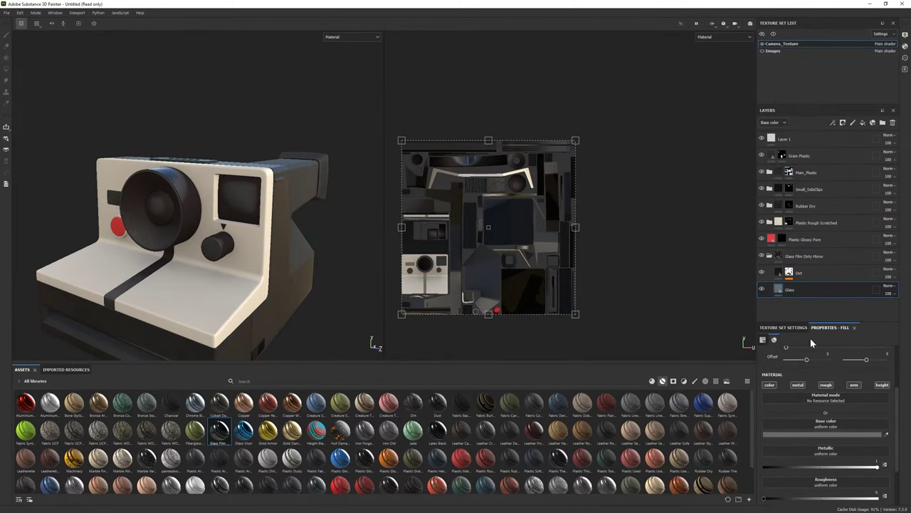
{"action": "left_click", "coordinate": [784, 327]}
{"action": "left_click", "coordinate": [884, 396]}
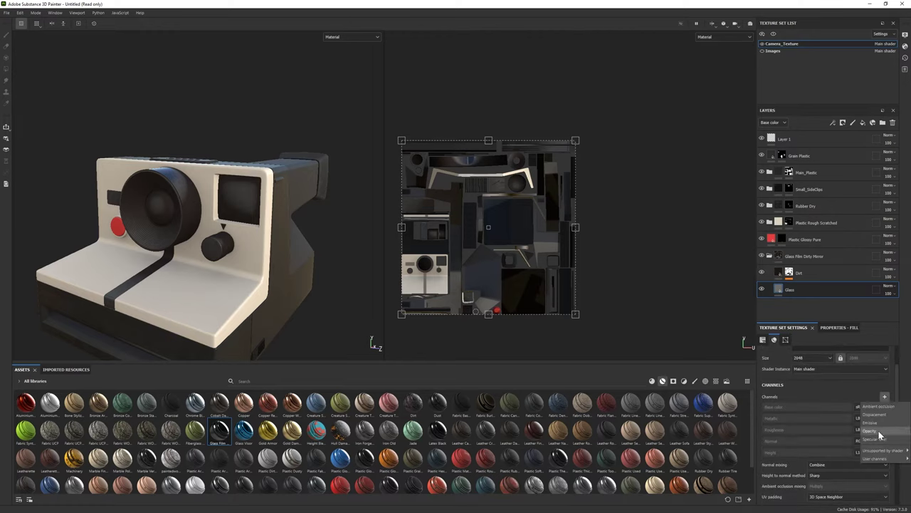
{"action": "left_click", "coordinate": [878, 431]}
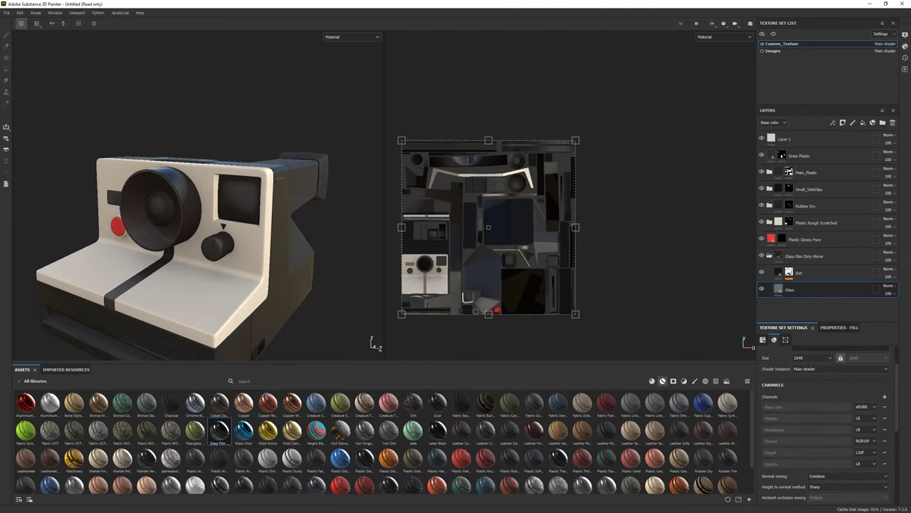
{"action": "left_click", "coordinate": [839, 327]}
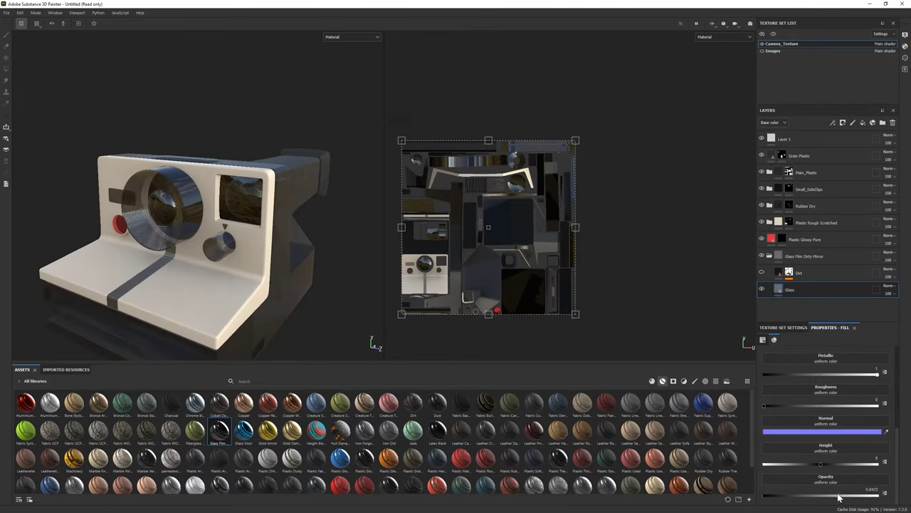
{"action": "left_click_drag", "start_coordinate": [826, 497], "coordinate": [846, 495]}
{"action": "left_click_drag", "start_coordinate": [806, 404], "coordinate": [777, 403]}
Give the glass group a black mask for polygon-fill masking.
{"action": "right_click", "coordinate": [775, 262]}
{"action": "left_click", "coordinate": [812, 57]}
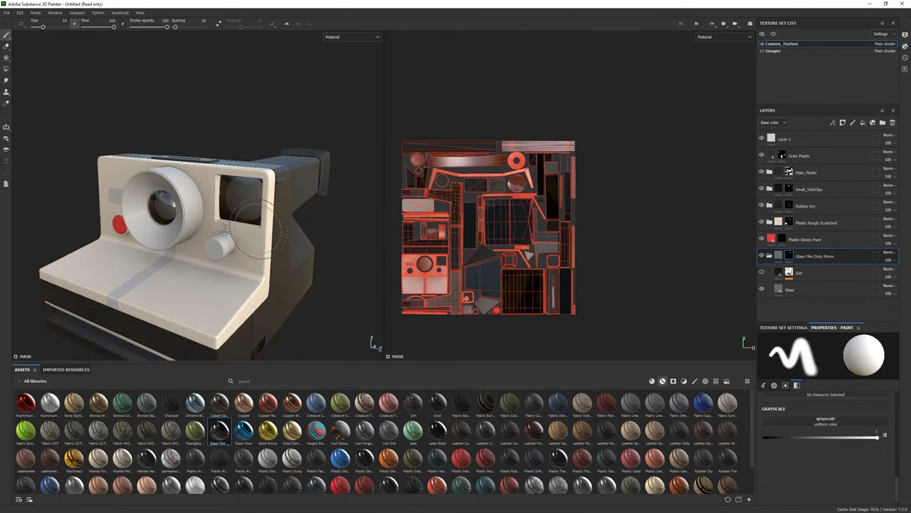
{"action": "left_click", "coordinate": [5, 68]}
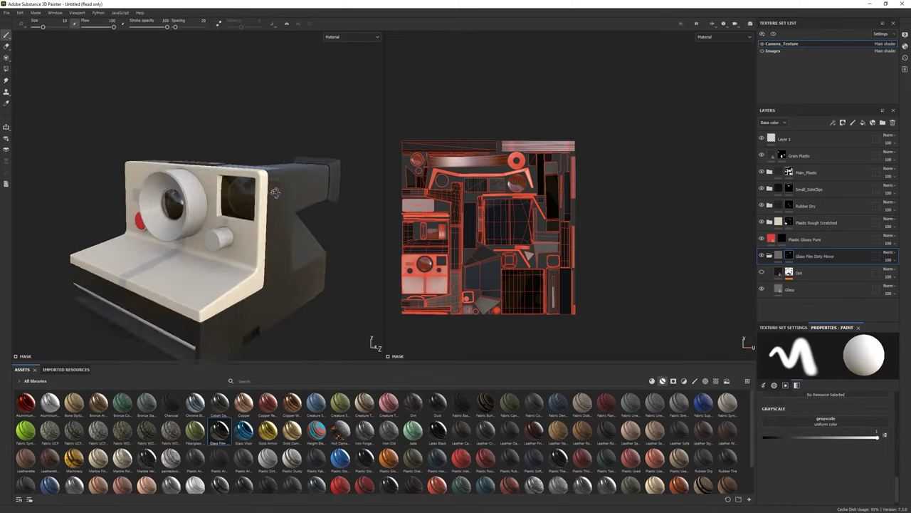
Tint the glass base colour a darker cool grey-blue and make it more metallic.
{"action": "left_click", "coordinate": [791, 289]}
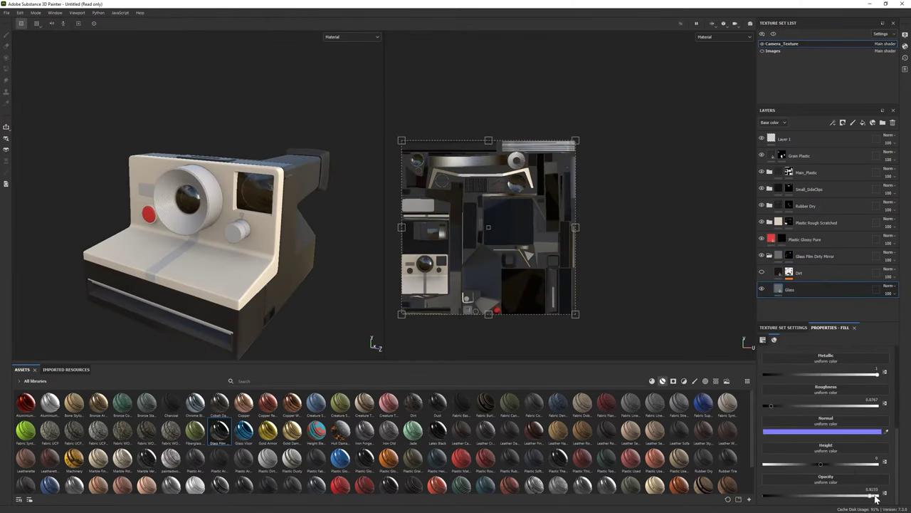
{"action": "scroll", "coordinate": [826, 422], "scroll_direction": "up", "scroll_amount": 2}
{"action": "left_click", "coordinate": [826, 410]}
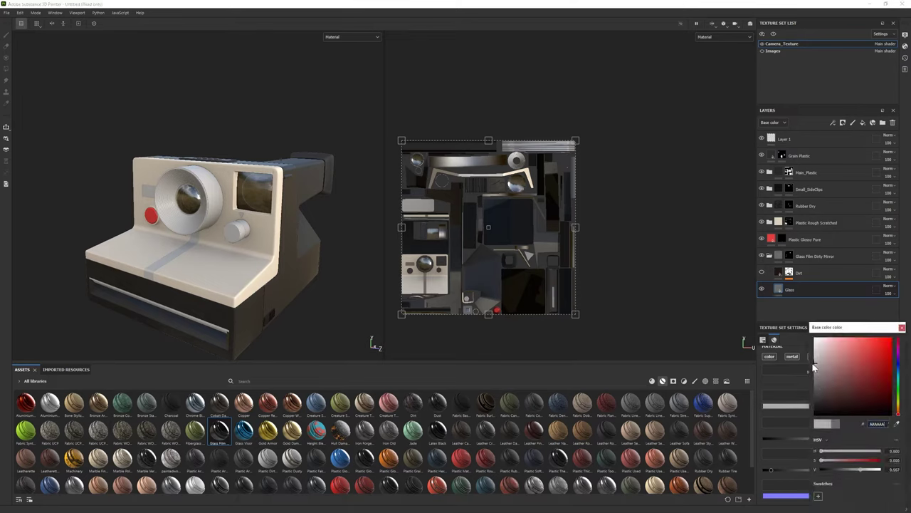
{"action": "left_click_drag", "start_coordinate": [801, 352], "coordinate": [812, 362]}
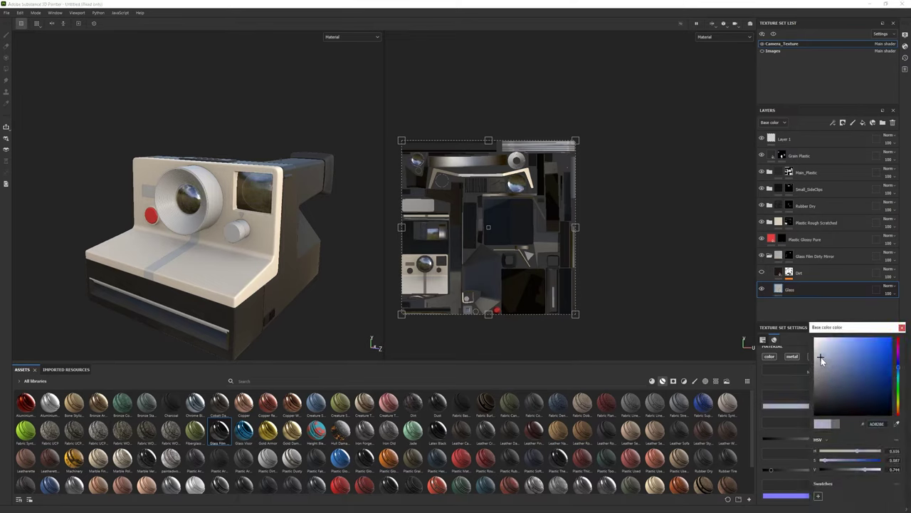
{"action": "left_click_drag", "start_coordinate": [164, 249], "coordinate": [187, 254], "text": "alt"}
{"action": "left_click_drag", "start_coordinate": [848, 441], "coordinate": [846, 441]}
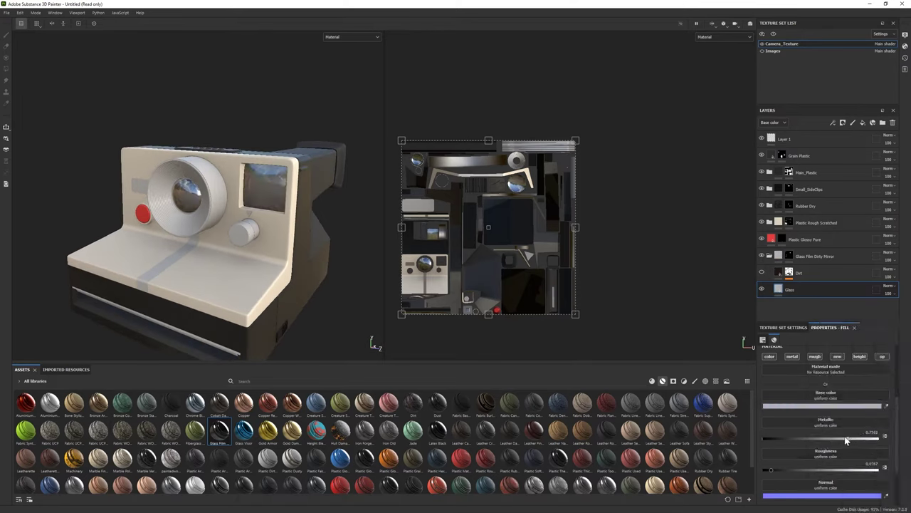
Lower the glass opacity to about 0.49 for a more transparent lens.
{"action": "scroll", "coordinate": [835, 429], "scroll_direction": "down", "scroll_amount": 1}
{"action": "scroll", "coordinate": [837, 463], "scroll_direction": "down", "scroll_amount": 1}
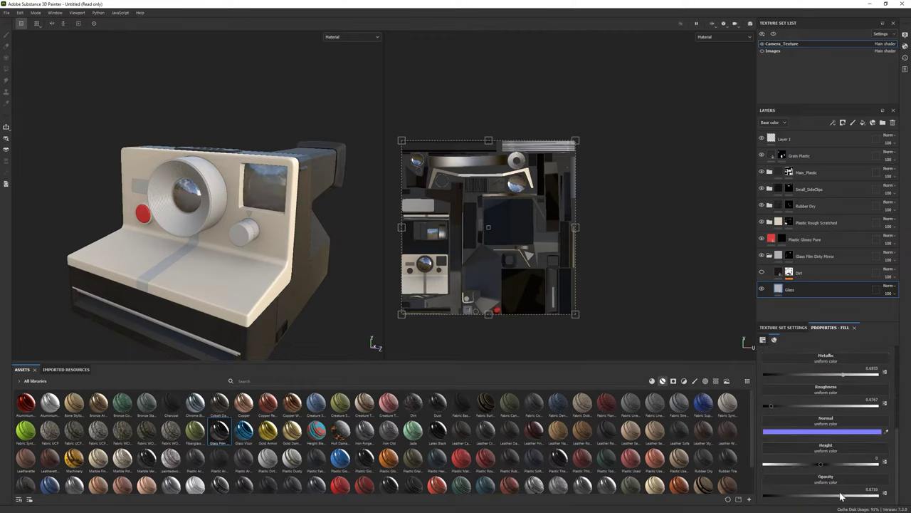
{"action": "left_click_drag", "start_coordinate": [826, 498], "coordinate": [813, 493]}
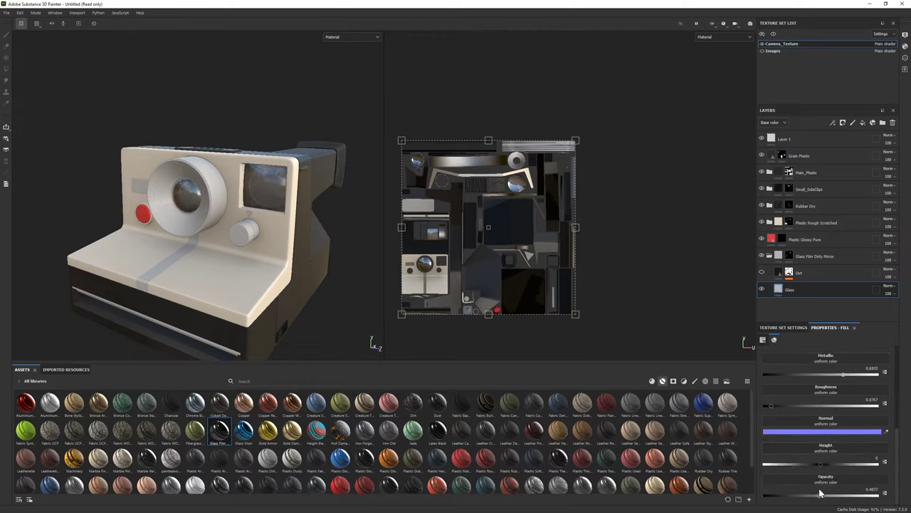
{"action": "mouse_move", "coordinate": [174, 199]}
{"action": "left_mouse_down", "text": "alt"}
{"action": "mouse_move", "coordinate": [156, 220]}
{"action": "mouse_move", "coordinate": [175, 214]}
{"action": "left_mouse_up", "text": "alt"}
{"action": "scroll", "coordinate": [398, 441], "scroll_direction": "down", "scroll_amount": 1}
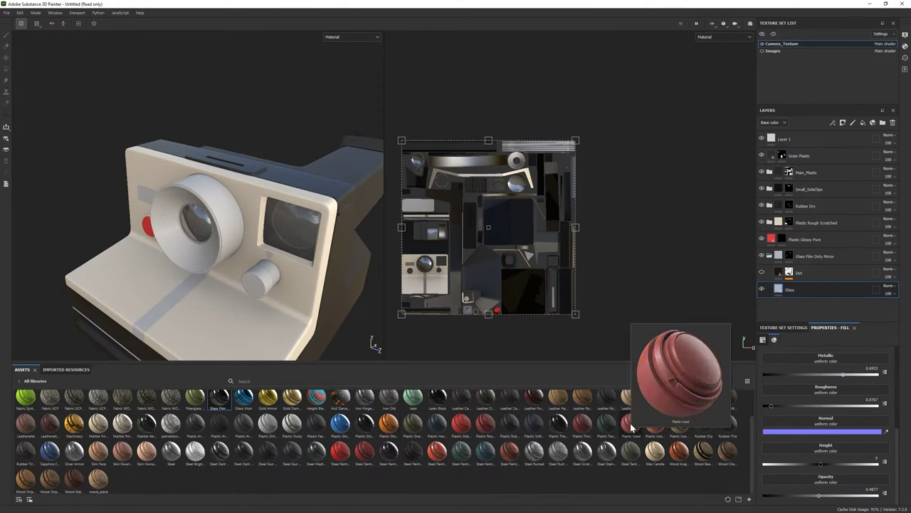
{"action": "left_click_drag", "start_coordinate": [631, 427], "coordinate": [830, 285]}
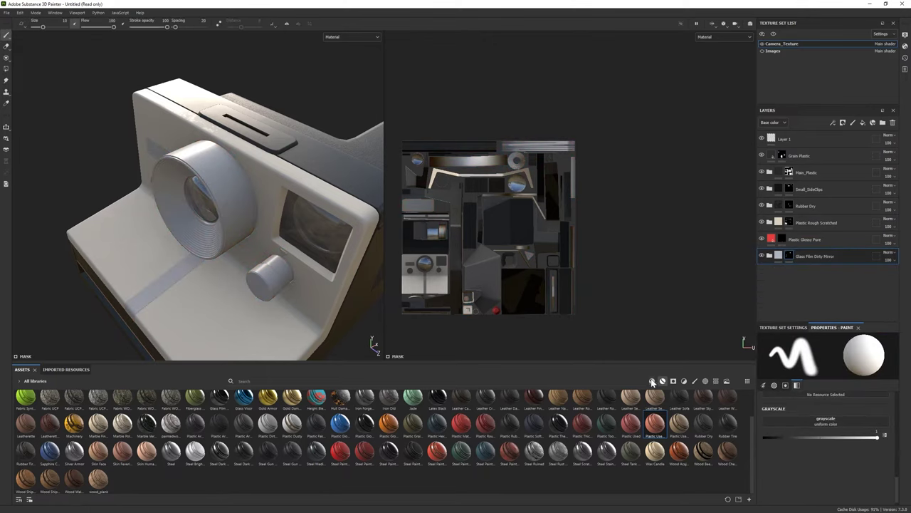
Apply the Plastic Tool Worn material to the lens barrel and expand its layers.
{"action": "left_click_drag", "start_coordinate": [606, 425], "coordinate": [767, 278]}
{"action": "left_click", "coordinate": [769, 274]}
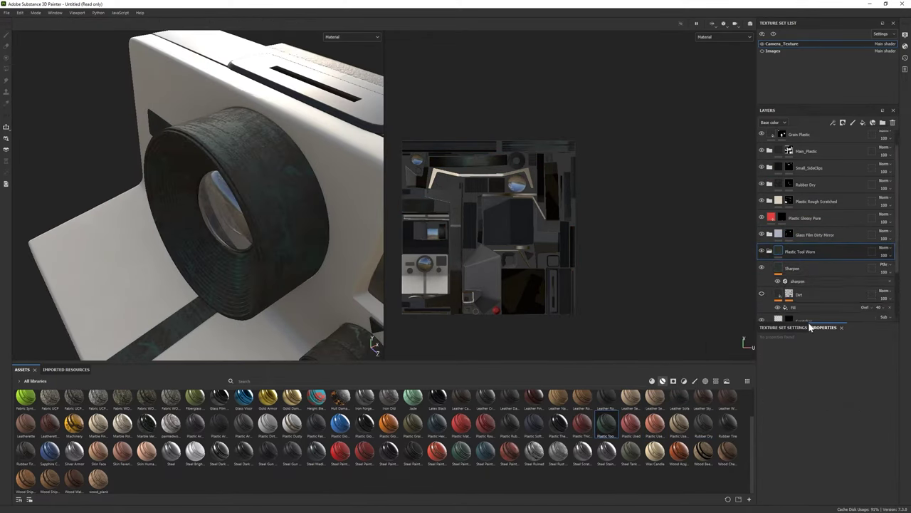
{"action": "left_click_drag", "start_coordinate": [860, 321], "coordinate": [861, 399]}
{"action": "left_click_drag", "start_coordinate": [810, 103], "coordinate": [810, 61]}
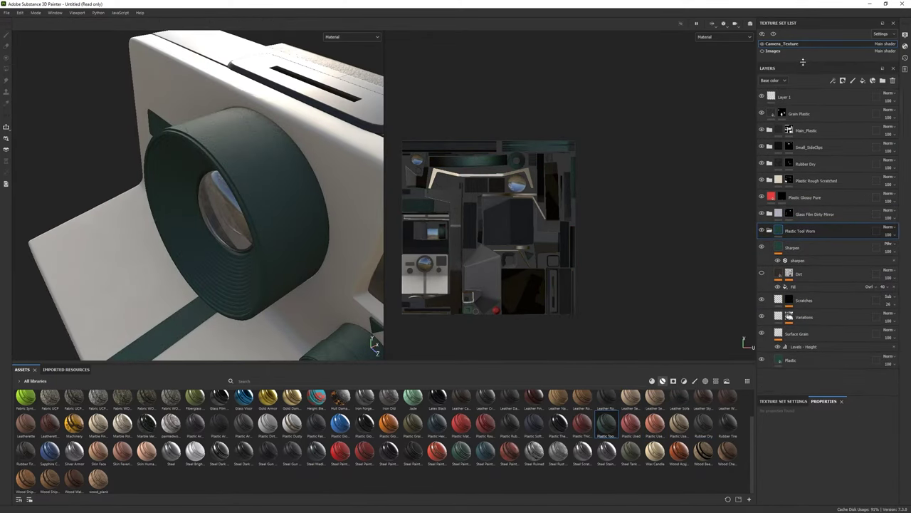
{"action": "left_click", "coordinate": [762, 275]}
{"action": "left_click", "coordinate": [762, 274]}
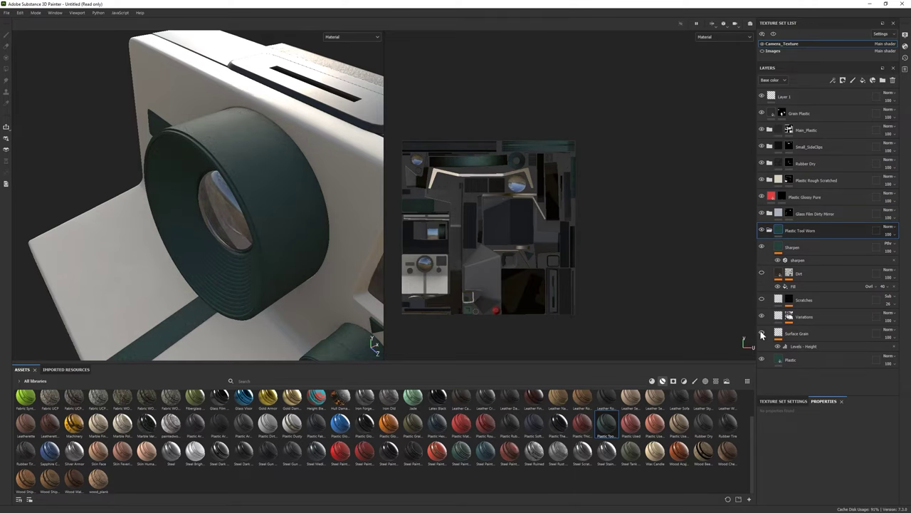
Make the barrel plastic glossy near-black by lowering roughness and darkening its base colour.
{"action": "left_click", "coordinate": [830, 361]}
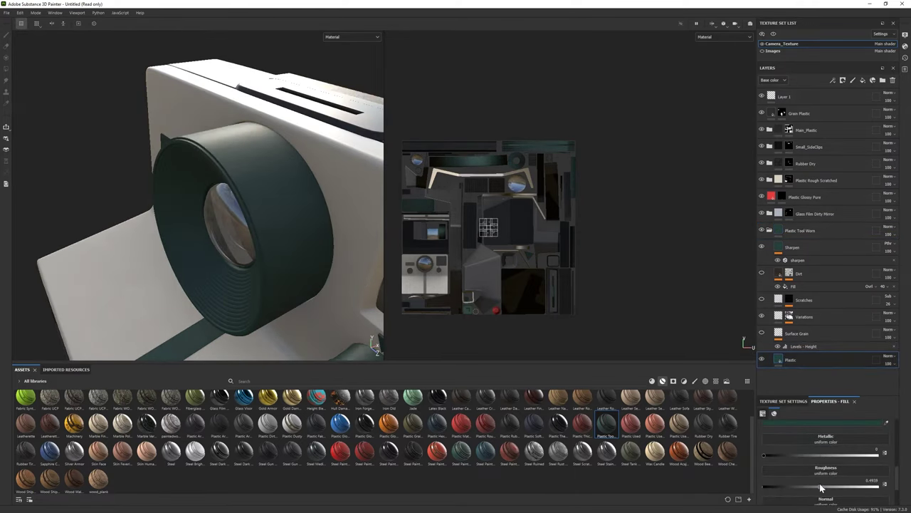
{"action": "left_click_drag", "start_coordinate": [788, 485], "coordinate": [777, 487]}
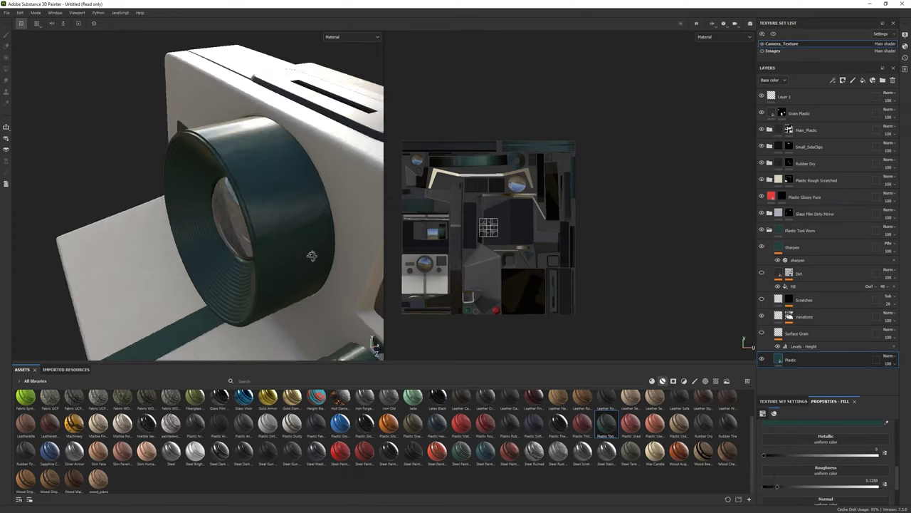
{"action": "left_click", "coordinate": [822, 423]}
{"action": "left_click", "coordinate": [726, 408]}
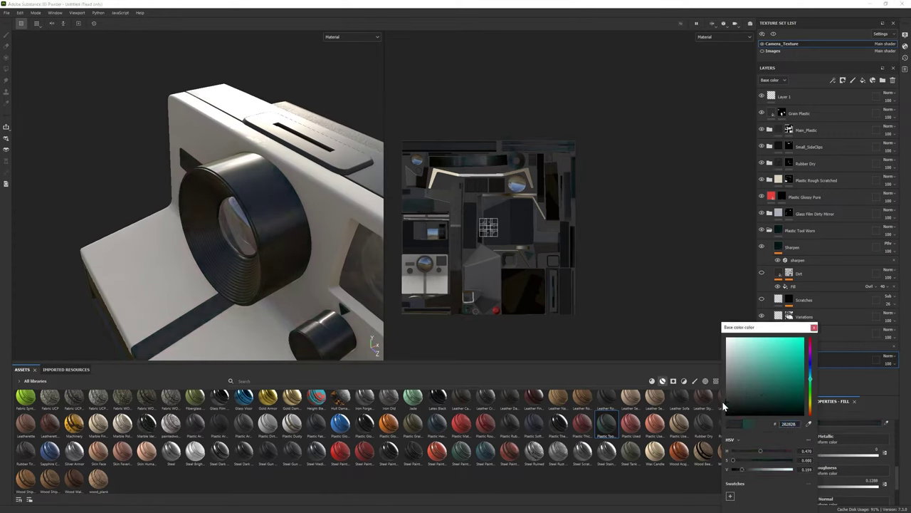
{"action": "left_click", "coordinate": [812, 330]}
{"action": "left_click_drag", "start_coordinate": [298, 242], "coordinate": [278, 223], "text": "alt"}
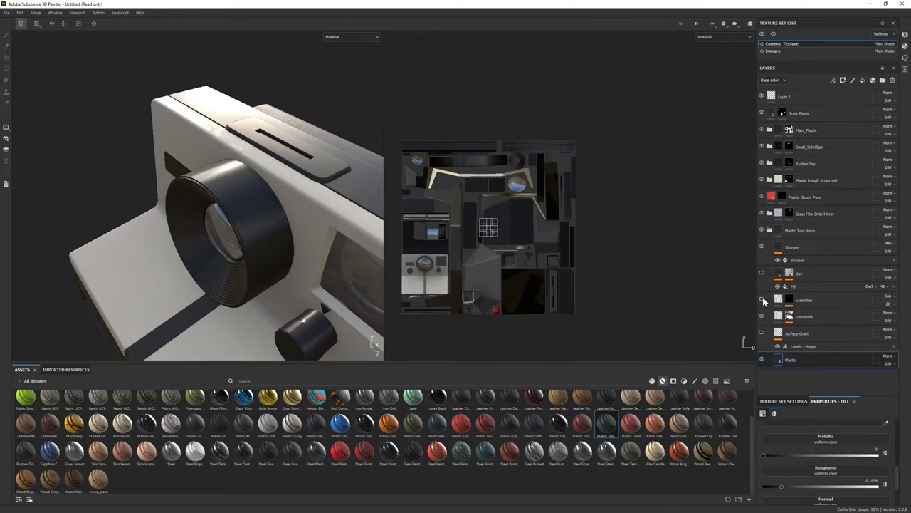
Delete the Dirt layer from the Plastic Tool Worn group.
{"action": "left_click", "coordinate": [765, 275]}
{"action": "key", "text": "Delete"}
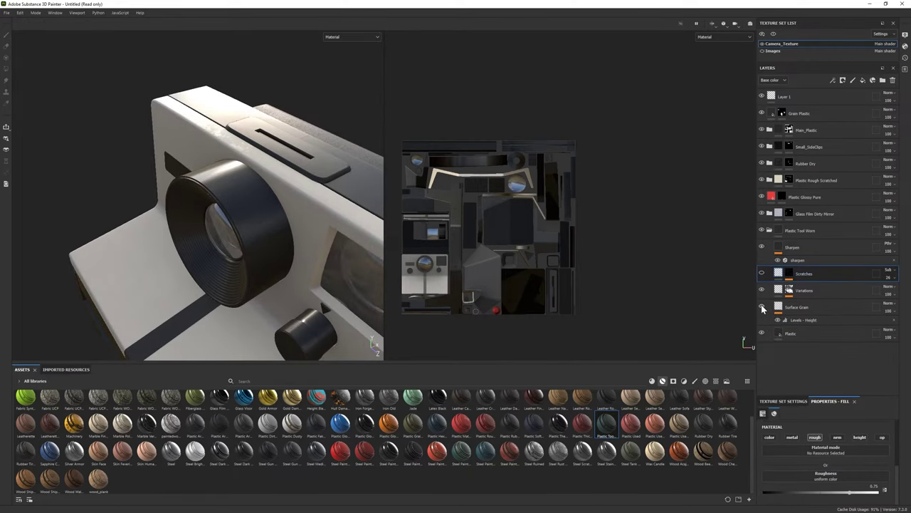
{"action": "left_click", "coordinate": [788, 232]}
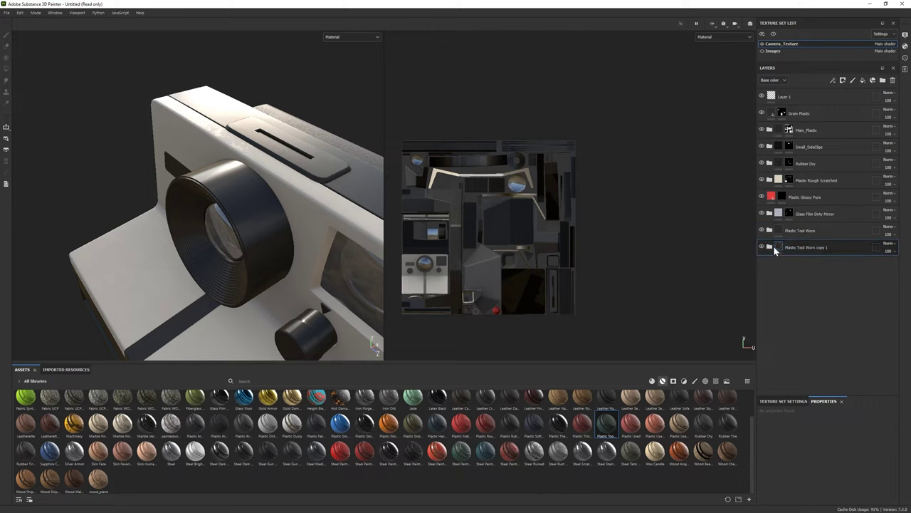
Duplicate the Plastic Tool Worn group and move the copy above the original.
{"action": "right_click", "coordinate": [797, 230]}
{"action": "left_click", "coordinate": [811, 216]}
{"action": "left_click", "coordinate": [7, 69]}
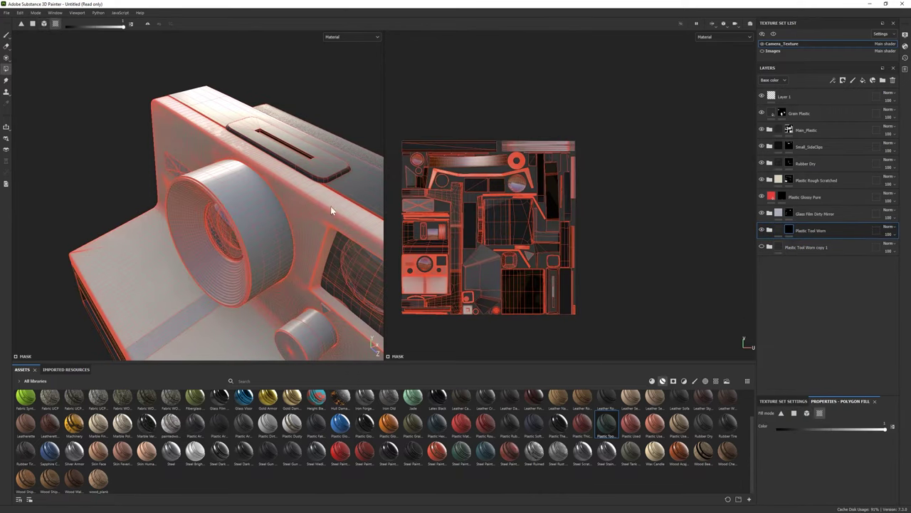
{"action": "left_click_drag", "start_coordinate": [330, 205], "coordinate": [264, 257], "text": "alt"}
{"action": "left_click_drag", "start_coordinate": [806, 247], "coordinate": [804, 225]}
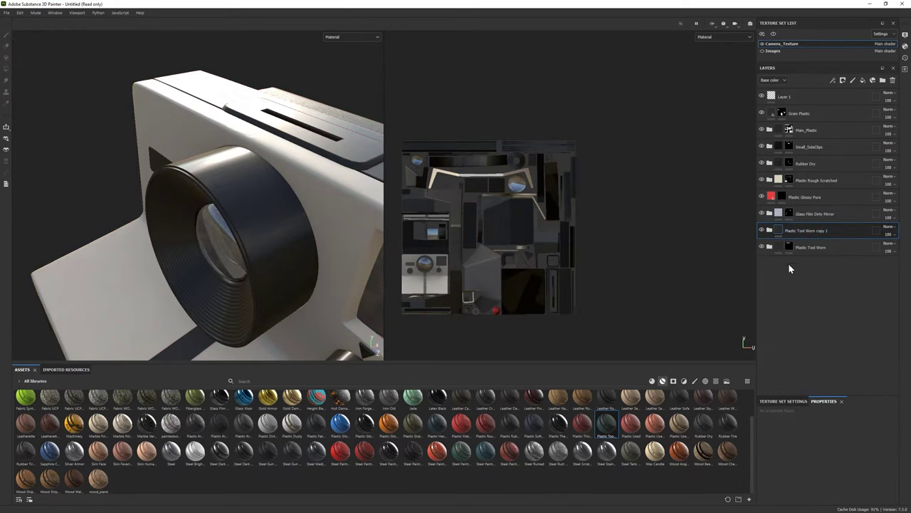
{"action": "left_click", "coordinate": [769, 230]}
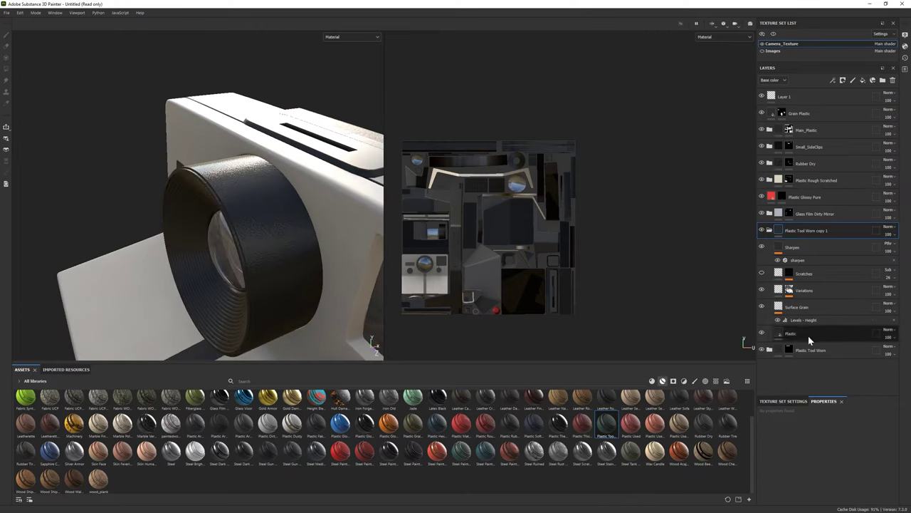
{"action": "left_click", "coordinate": [808, 335]}
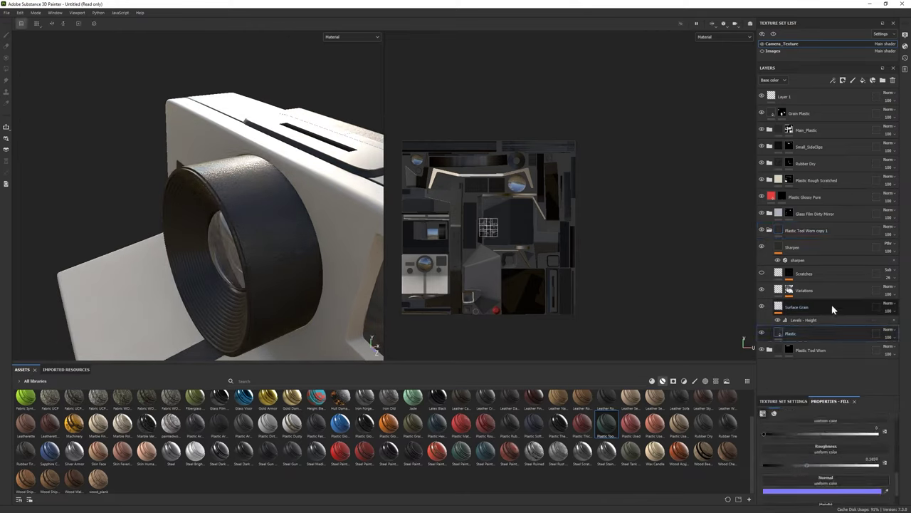
Add a black mask to the Plastic Tool Worn copy 1 group.
{"action": "scroll", "coordinate": [816, 420], "scroll_direction": "down", "scroll_amount": 2}
{"action": "left_click", "coordinate": [806, 320]}
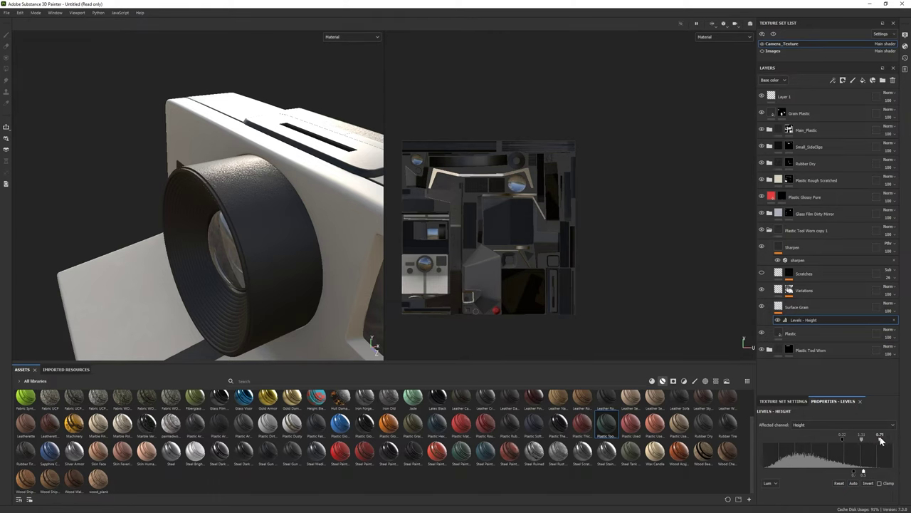
{"action": "left_click", "coordinate": [804, 230]}
{"action": "left_click", "coordinate": [769, 230]}
{"action": "right_click", "coordinate": [797, 230]}
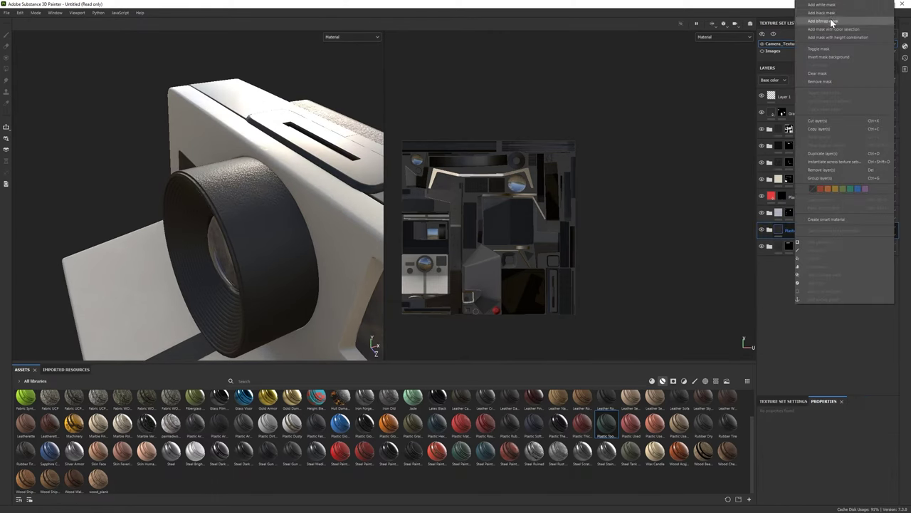
{"action": "left_click", "coordinate": [831, 22]}
Switch the mask fill to polygon mode and examine the lens cylinder from several angles.
{"action": "left_click_drag", "start_coordinate": [128, 256], "coordinate": [167, 237], "text": "alt"}
{"action": "key", "text": "2"}
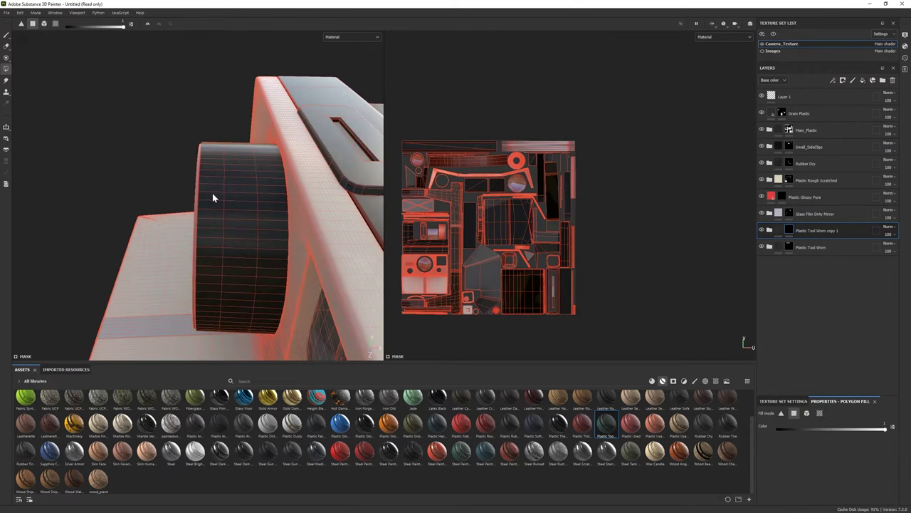
{"action": "scroll", "coordinate": [620, 254], "scroll_direction": "up", "scroll_amount": 2}
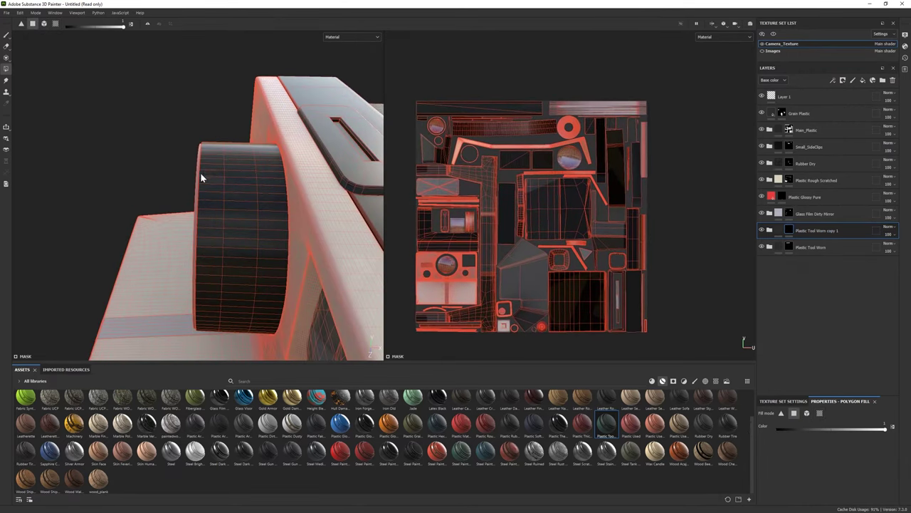
{"action": "left_click_drag", "start_coordinate": [208, 145], "coordinate": [201, 168], "text": "alt"}
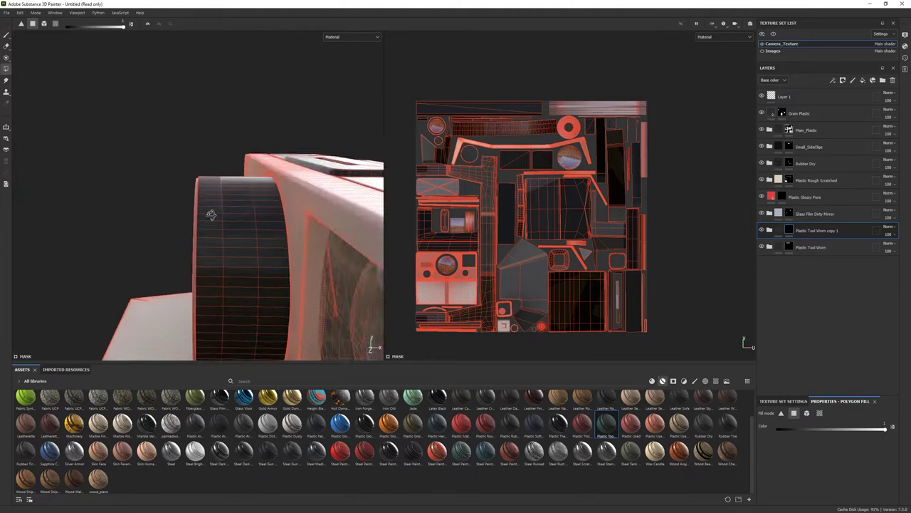
{"action": "mouse_move", "coordinate": [194, 271]}
{"action": "left_mouse_down", "text": "alt"}
{"action": "mouse_move", "coordinate": [193, 319]}
{"action": "mouse_move", "coordinate": [203, 234]}
{"action": "left_mouse_up", "text": "alt"}
{"action": "scroll", "coordinate": [203, 233], "scroll_direction": "up", "scroll_amount": 3}
{"action": "scroll", "coordinate": [546, 171], "scroll_direction": "up", "scroll_amount": 4}
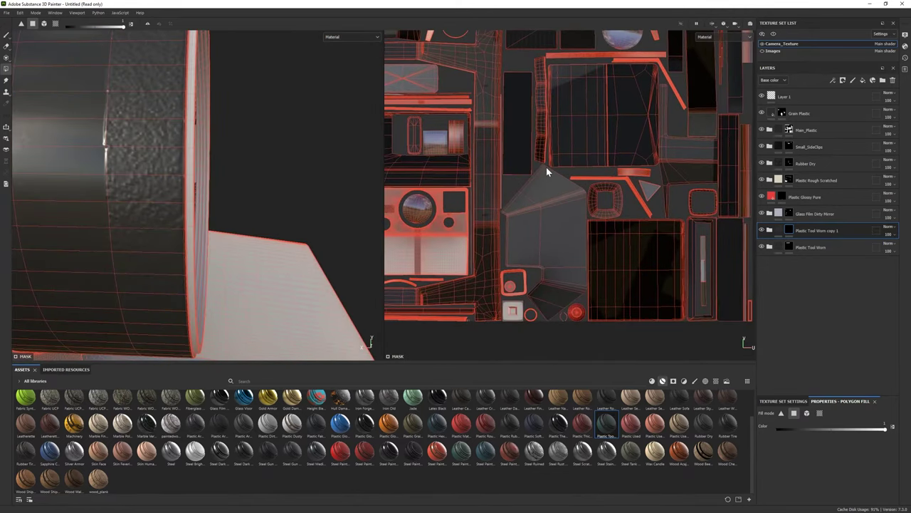
{"action": "scroll", "coordinate": [636, 221], "scroll_direction": "up", "scroll_amount": 2}
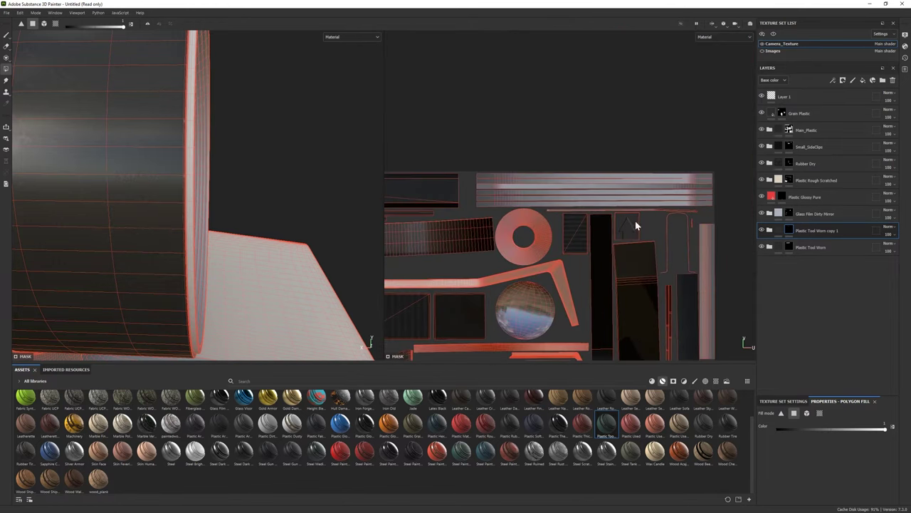
{"action": "mouse_move", "coordinate": [285, 199]}
{"action": "left_mouse_down", "text": "alt"}
{"action": "mouse_move", "coordinate": [183, 192]}
{"action": "mouse_move", "coordinate": [218, 178]}
{"action": "left_mouse_up", "text": "alt"}
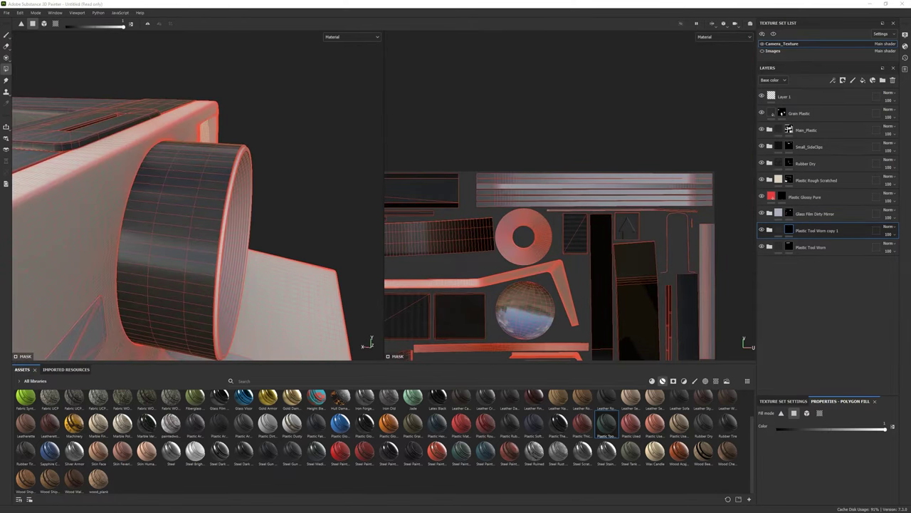
{"action": "scroll", "coordinate": [490, 294], "scroll_direction": "up", "scroll_amount": 2}
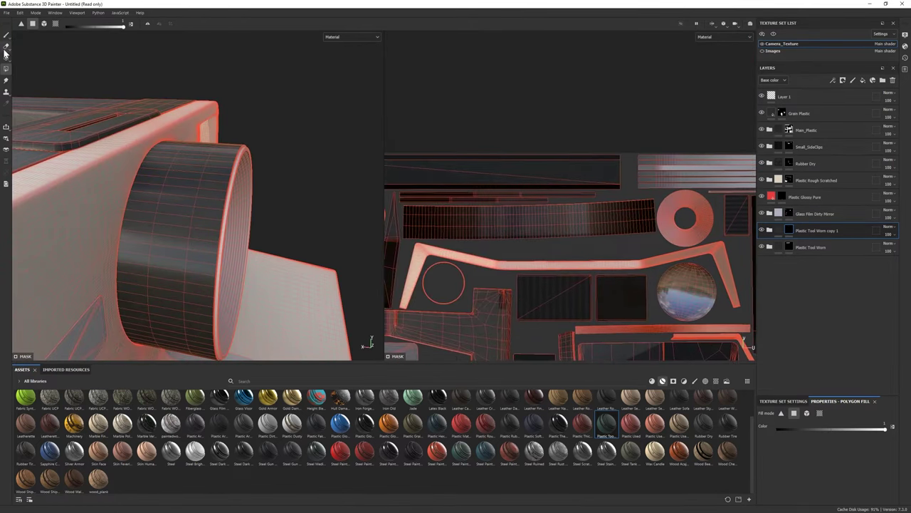
{"action": "mouse_move", "coordinate": [270, 207]}
{"action": "left_mouse_down", "text": "alt"}
{"action": "mouse_move", "coordinate": [232, 200]}
{"action": "mouse_move", "coordinate": [217, 175]}
{"action": "left_mouse_up", "text": "alt"}
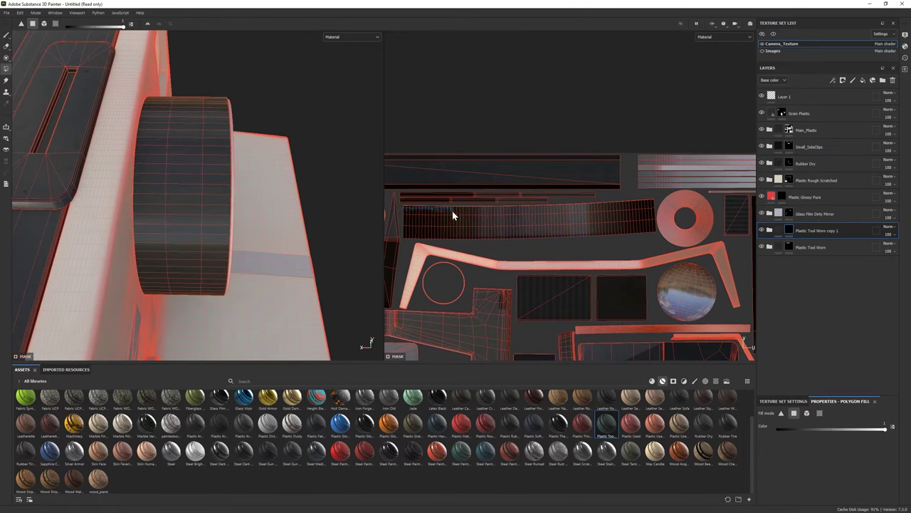
{"action": "left_click_drag", "start_coordinate": [568, 223], "coordinate": [541, 208], "text": "alt"}
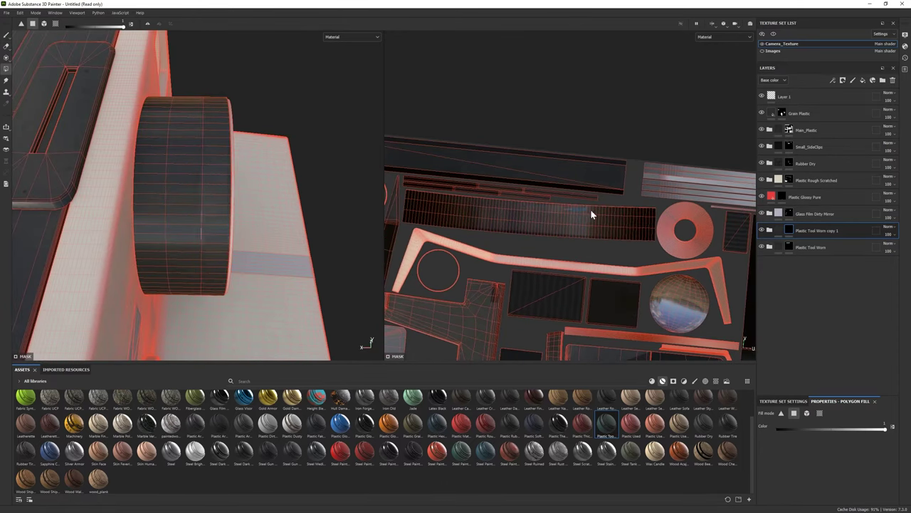
Preview the whole camera in the Iray photoreal render, then return to painting.
{"action": "key", "text": "1"}
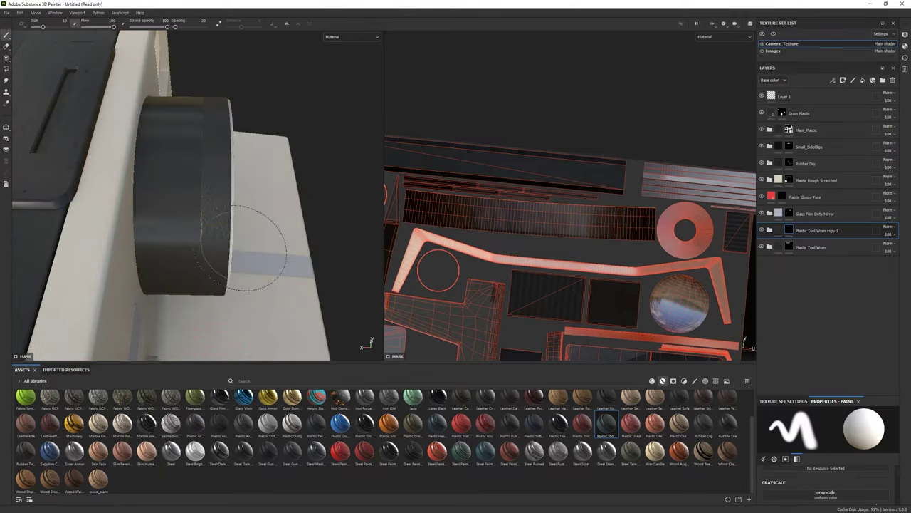
{"action": "left_click_drag", "start_coordinate": [254, 173], "coordinate": [116, 123], "text": "alt"}
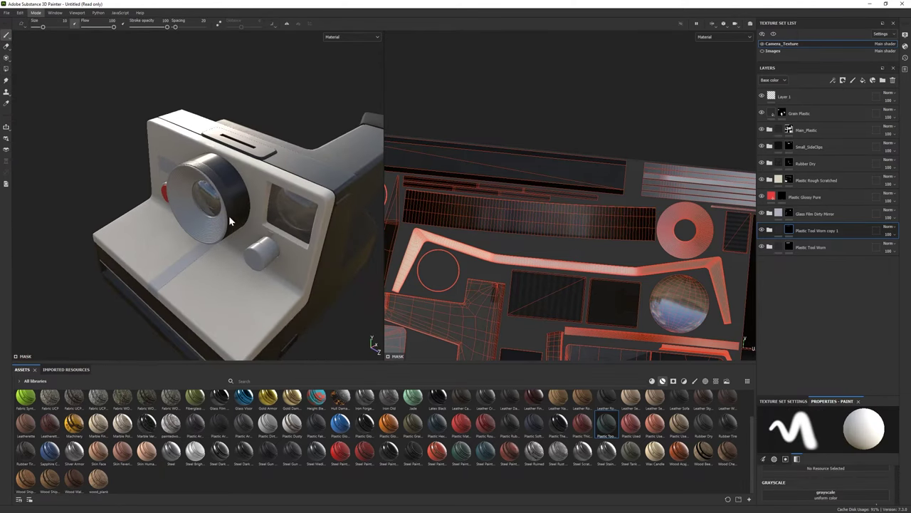
{"action": "key", "text": "F10"}
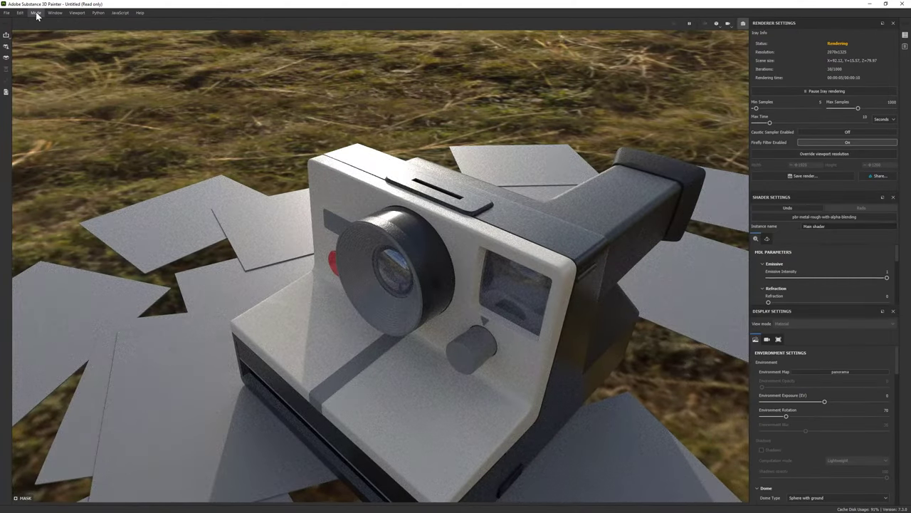
{"action": "left_click", "coordinate": [37, 16]}
{"action": "left_click", "coordinate": [50, 26]}
Apply Plastic Rough Scratched to the lens ring and set its base colour to dark grey #373737.
{"action": "left_click", "coordinate": [819, 332]}
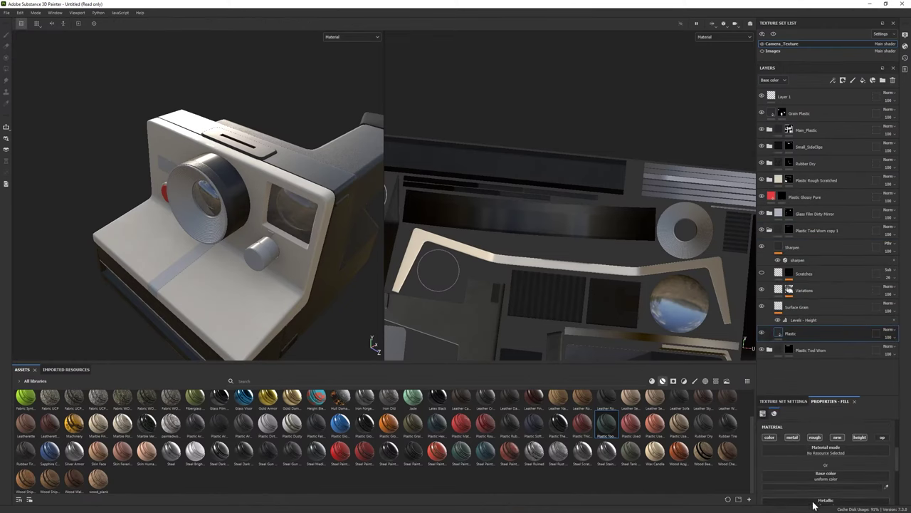
{"action": "mouse_move", "coordinate": [163, 197]}
{"action": "right_mouse_down", "text": "alt"}
{"action": "mouse_move", "coordinate": [301, 270]}
{"action": "mouse_move", "coordinate": [218, 208]}
{"action": "right_mouse_up", "text": "alt"}
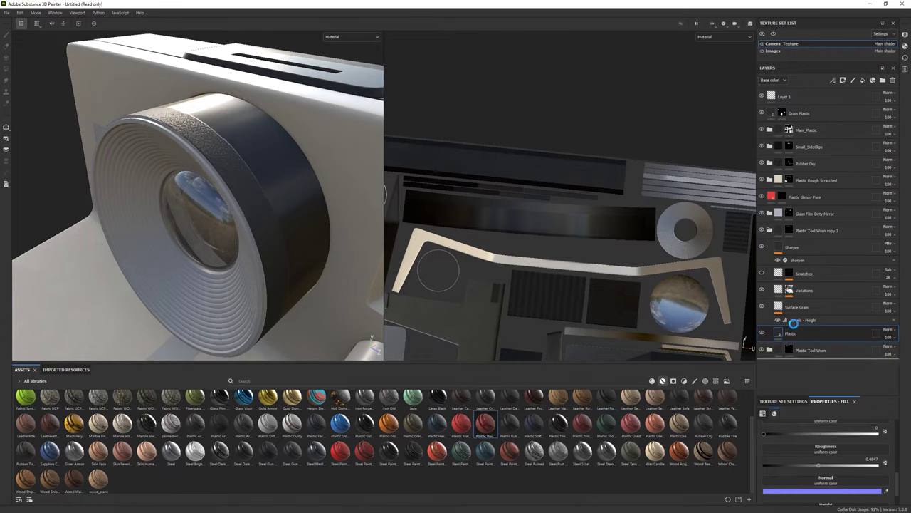
{"action": "left_click_drag", "start_coordinate": [481, 431], "coordinate": [135, 228]}
{"action": "left_click", "coordinate": [794, 364]}
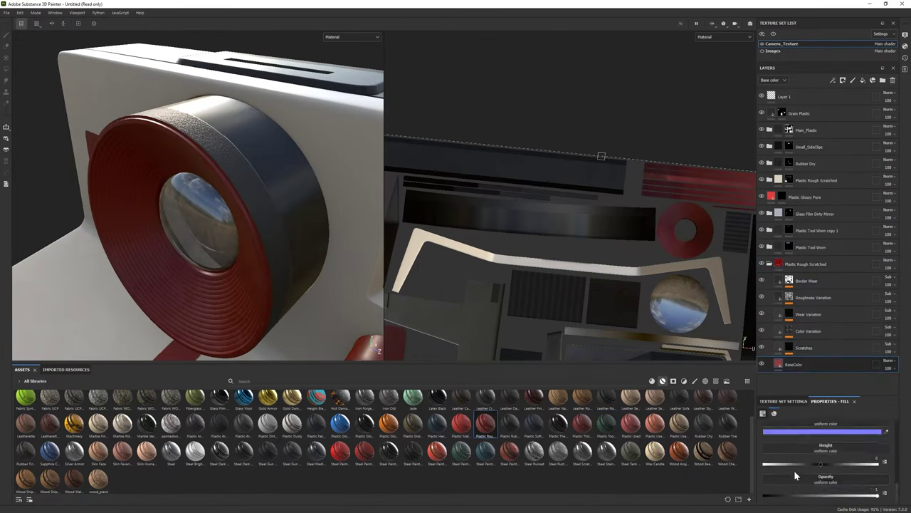
{"action": "left_click", "coordinate": [796, 451]}
{"action": "left_click", "coordinate": [804, 410]}
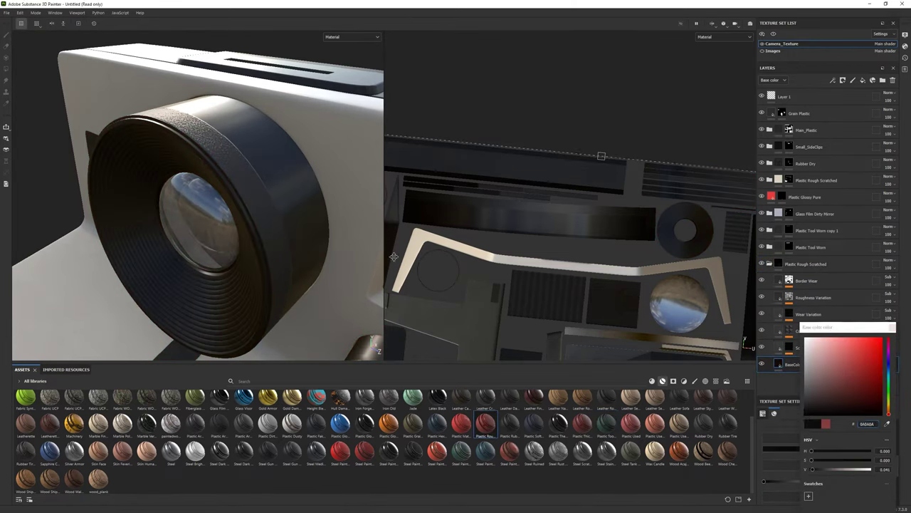
{"action": "left_click_drag", "start_coordinate": [801, 403], "coordinate": [803, 400]}
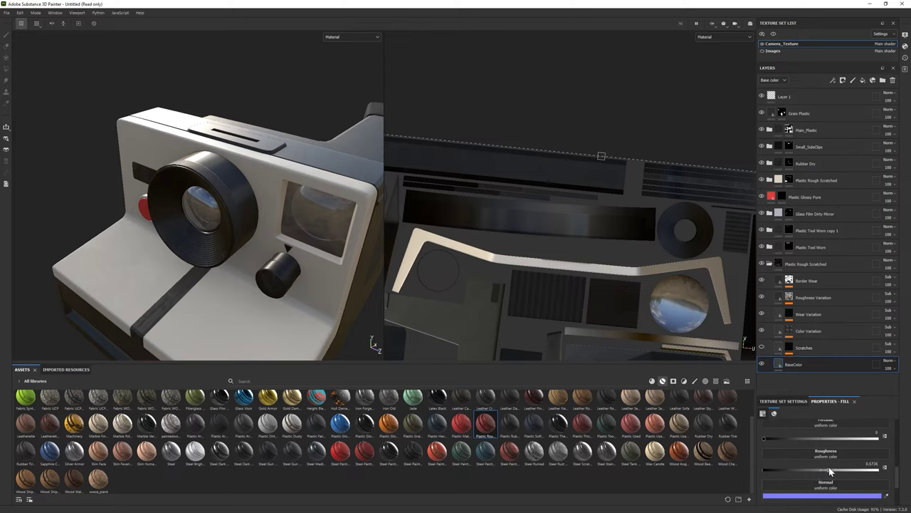
{"action": "left_click_drag", "start_coordinate": [306, 235], "coordinate": [280, 298], "text": "alt"}
Add a black mask to the Plastic Rough Scratched folder and polygon-fill the lens ring.
{"action": "left_click", "coordinate": [769, 263]}
{"action": "right_click", "coordinate": [801, 265]}
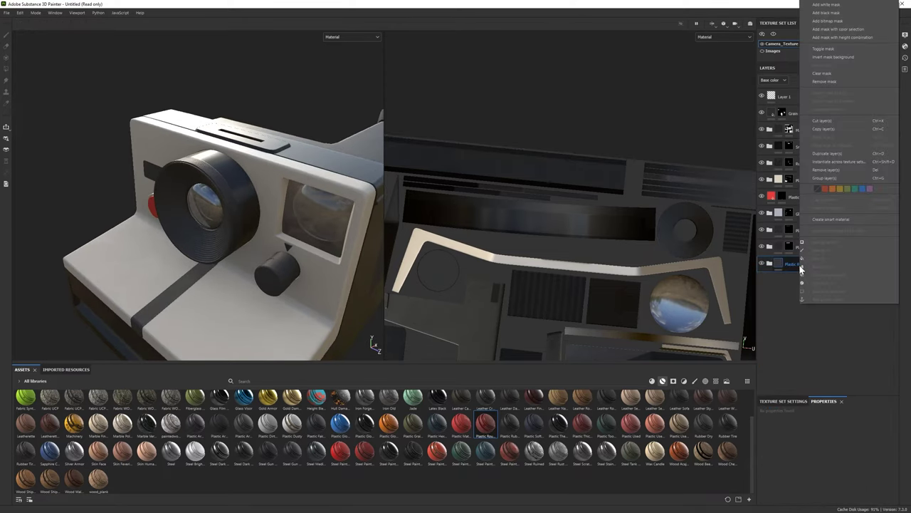
{"action": "left_click", "coordinate": [826, 12]}
{"action": "left_click", "coordinate": [6, 69]}
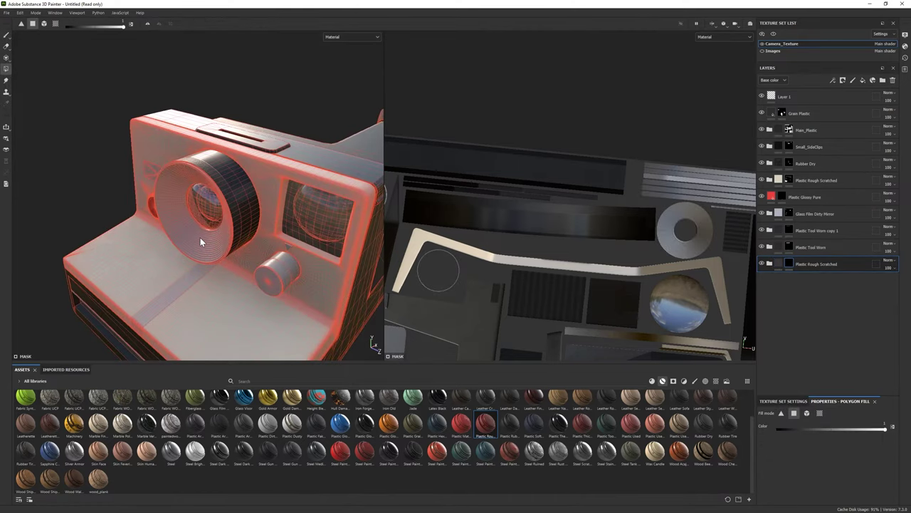
{"action": "scroll", "coordinate": [370, 285], "scroll_direction": "up", "scroll_amount": 2}
{"action": "scroll", "coordinate": [356, 256], "scroll_direction": "up", "scroll_amount": 2}
{"action": "scroll", "coordinate": [342, 221], "scroll_direction": "up", "scroll_amount": 2}
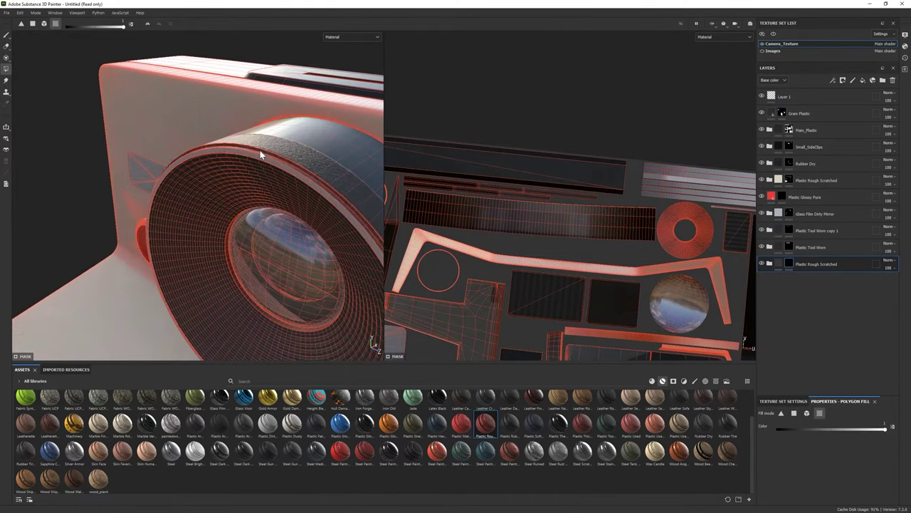
{"action": "scroll", "coordinate": [327, 188], "scroll_direction": "up", "scroll_amount": 2}
{"action": "scroll", "coordinate": [284, 203], "scroll_direction": "up", "scroll_amount": 2}
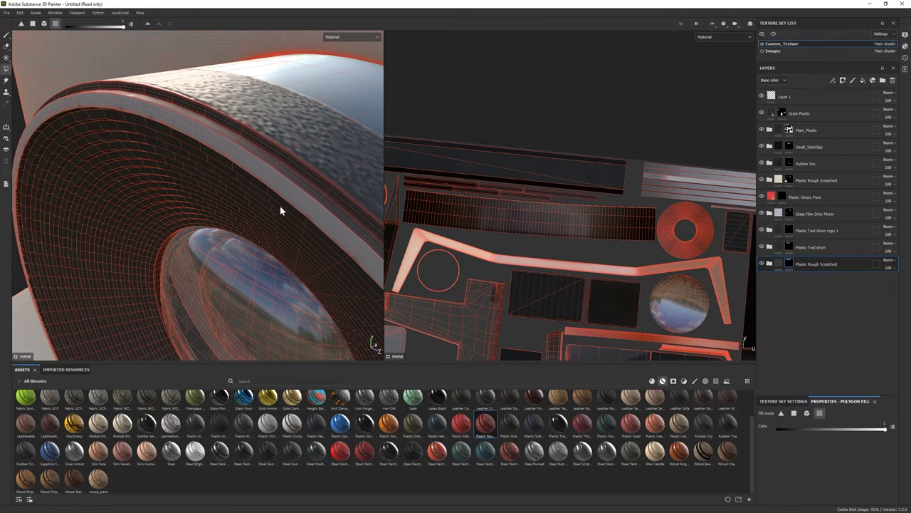
{"action": "mouse_move", "coordinate": [279, 206]}
{"action": "left_mouse_down", "text": "alt"}
{"action": "mouse_move", "coordinate": [152, 185]}
{"action": "mouse_move", "coordinate": [218, 146]}
{"action": "mouse_move", "coordinate": [153, 203]}
{"action": "mouse_move", "coordinate": [439, 326]}
{"action": "mouse_move", "coordinate": [183, 179]}
{"action": "mouse_move", "coordinate": [183, 107]}
{"action": "mouse_move", "coordinate": [153, 139]}
{"action": "mouse_move", "coordinate": [162, 206]}
{"action": "mouse_move", "coordinate": [235, 221]}
{"action": "mouse_move", "coordinate": [187, 212]}
{"action": "mouse_move", "coordinate": [102, 90]}
{"action": "mouse_move", "coordinate": [455, 258]}
{"action": "mouse_move", "coordinate": [220, 119]}
{"action": "left_mouse_up", "text": "alt"}
{"action": "scroll", "coordinate": [215, 141], "scroll_direction": "up", "scroll_amount": 2}
{"action": "scroll", "coordinate": [213, 135], "scroll_direction": "up", "scroll_amount": 2}
{"action": "scroll", "coordinate": [213, 134], "scroll_direction": "down", "scroll_amount": 2}
{"action": "scroll", "coordinate": [203, 214], "scroll_direction": "down", "scroll_amount": 3}
{"action": "scroll", "coordinate": [569, 214], "scroll_direction": "up", "scroll_amount": 3}
{"action": "scroll", "coordinate": [186, 212], "scroll_direction": "up", "scroll_amount": 3}
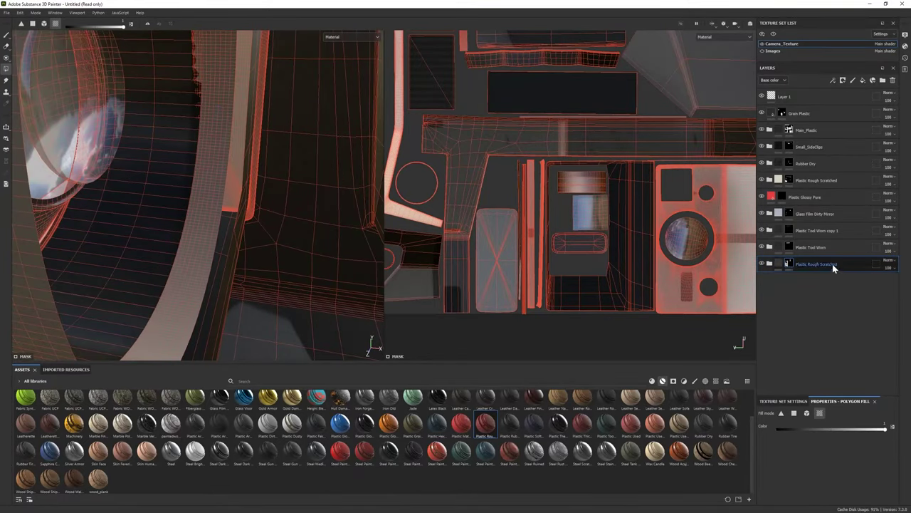
{"action": "left_click_drag", "start_coordinate": [271, 232], "coordinate": [820, 284], "text": "alt"}
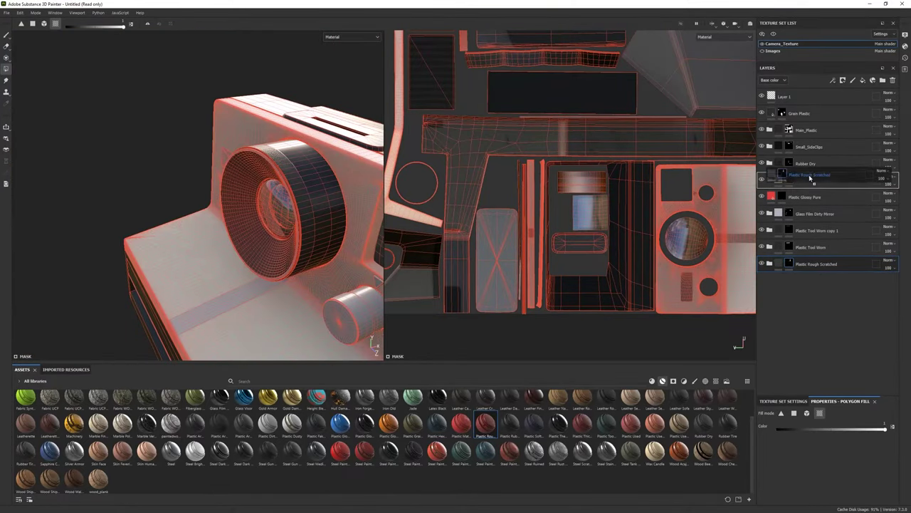
Move the Plastic Rough Scratched folder to sit just below Rubber Dry.
{"action": "left_click_drag", "start_coordinate": [811, 178], "coordinate": [813, 187]}
{"action": "left_click_drag", "start_coordinate": [763, 264], "coordinate": [814, 186]}
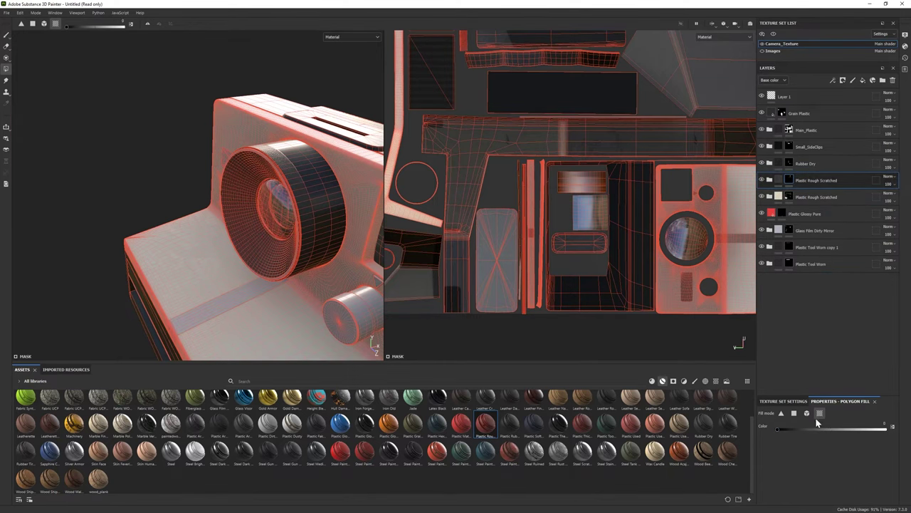
{"action": "left_click_drag", "start_coordinate": [227, 237], "coordinate": [873, 245], "text": "alt"}
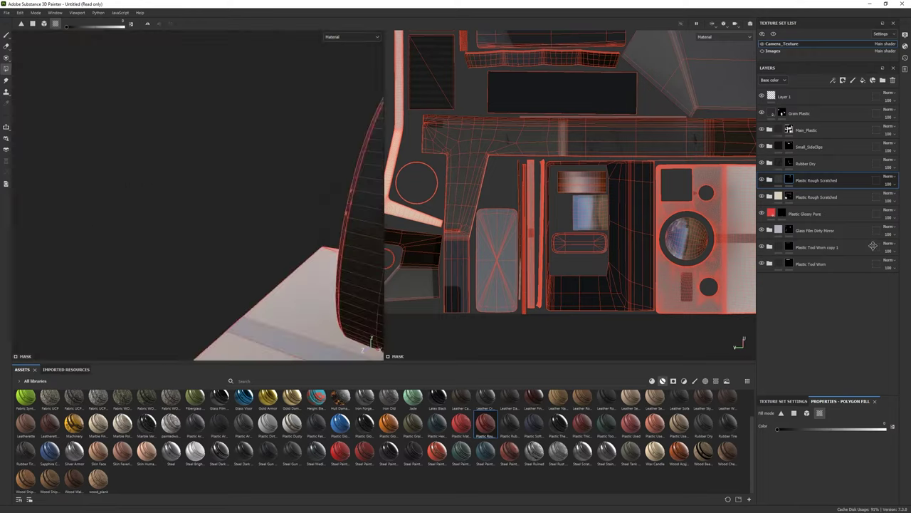
{"action": "key", "text": "1"}
{"action": "left_click_drag", "start_coordinate": [199, 214], "coordinate": [271, 206], "text": "alt"}
Delete the wear and scratch sub-layers from the Plastic Rough Scratched folder.
{"action": "left_click", "coordinate": [769, 179]}
{"action": "left_click", "coordinate": [804, 232]}
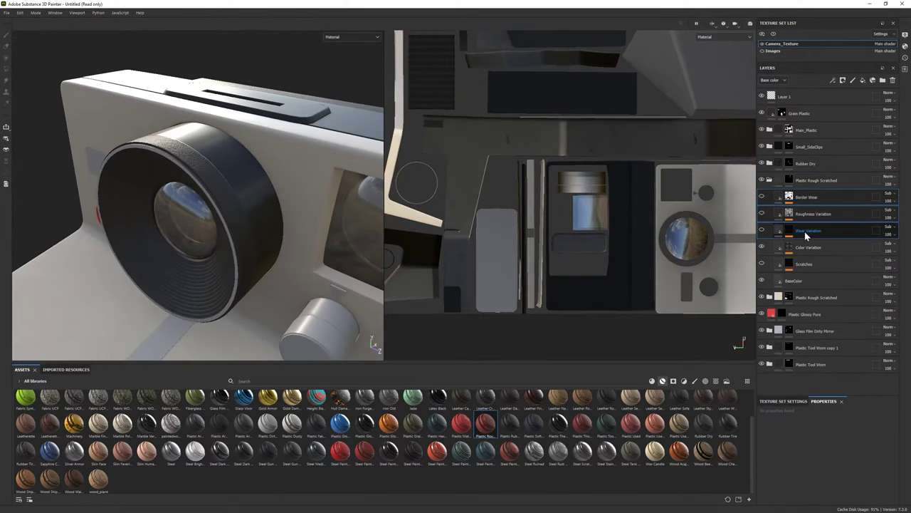
{"action": "key", "text": "Delete"}
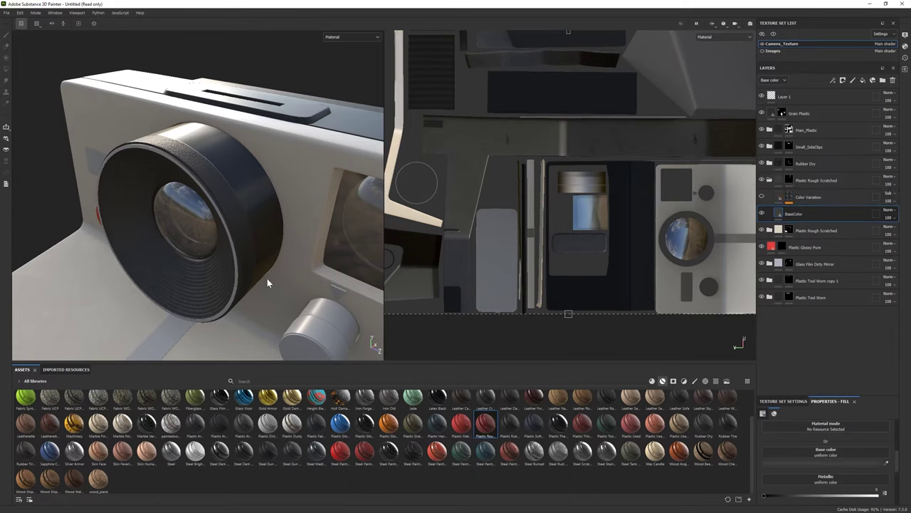
Drag the Steel material into the layer stack.
{"action": "scroll", "coordinate": [267, 284], "scroll_direction": "down", "scroll_amount": 2}
{"action": "scroll", "coordinate": [254, 258], "scroll_direction": "down", "scroll_amount": 2}
{"action": "scroll", "coordinate": [254, 259], "scroll_direction": "down", "scroll_amount": 2}
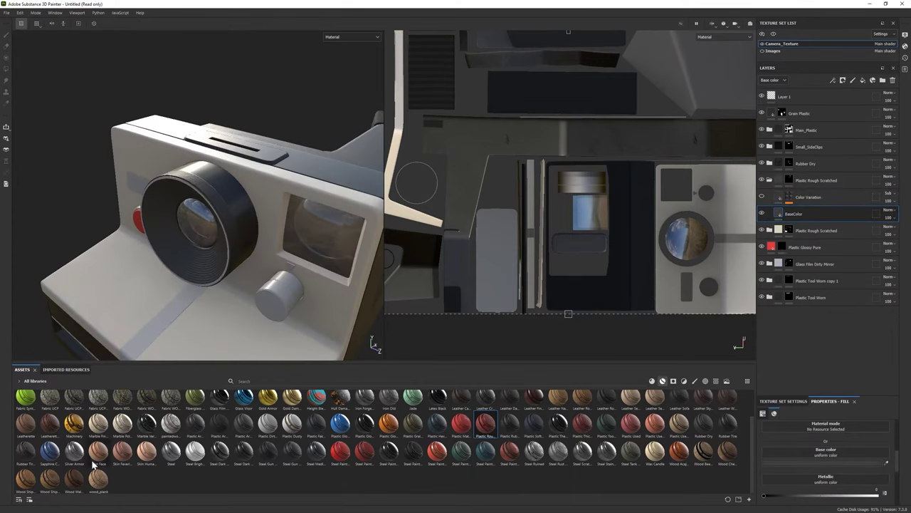
{"action": "left_click_drag", "start_coordinate": [823, 341], "coordinate": [822, 343]}
{"action": "left_click_drag", "start_coordinate": [285, 249], "coordinate": [341, 271], "text": "alt"}
{"action": "scroll", "coordinate": [351, 275], "scroll_direction": "up", "scroll_amount": 3}
{"action": "scroll", "coordinate": [351, 275], "scroll_direction": "up", "scroll_amount": 3}
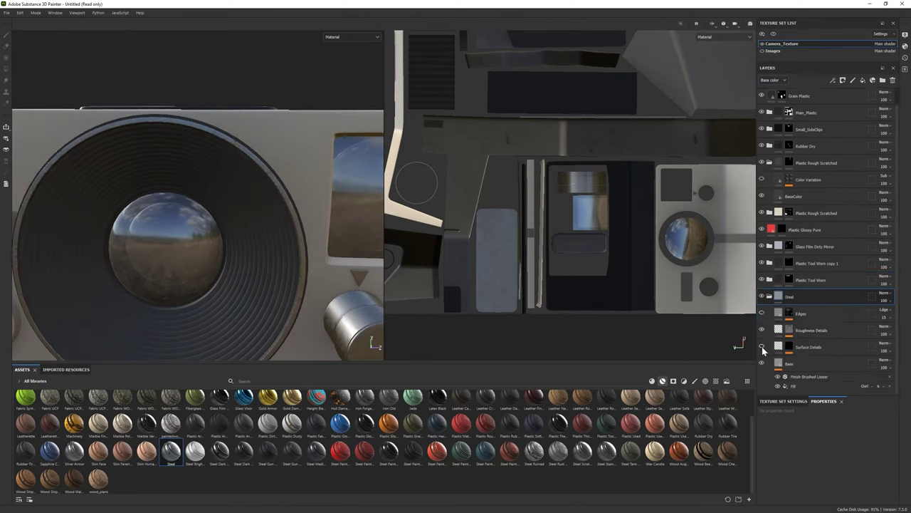
Select the Steel base fill layer and open its base colour.
{"action": "left_click", "coordinate": [789, 363]}
{"action": "left_click", "coordinate": [862, 462]}
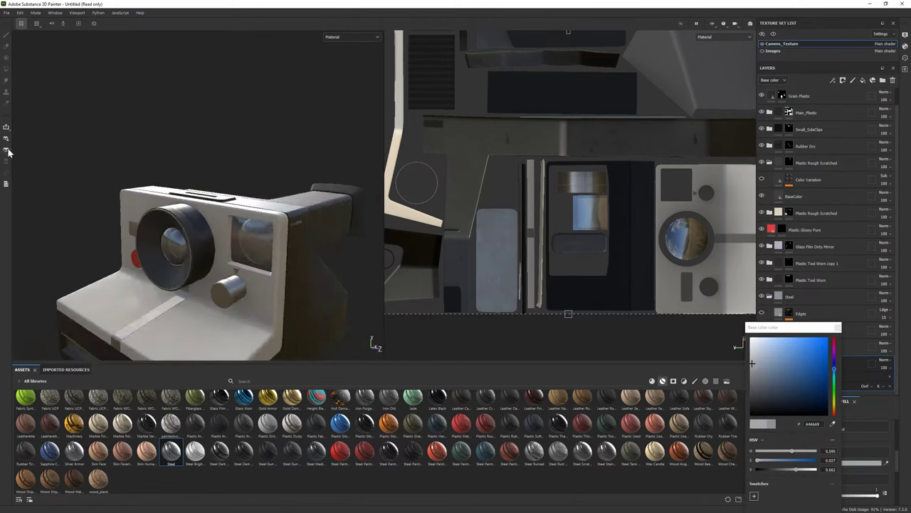
{"action": "scroll", "coordinate": [798, 456], "scroll_direction": "down", "scroll_amount": 2}
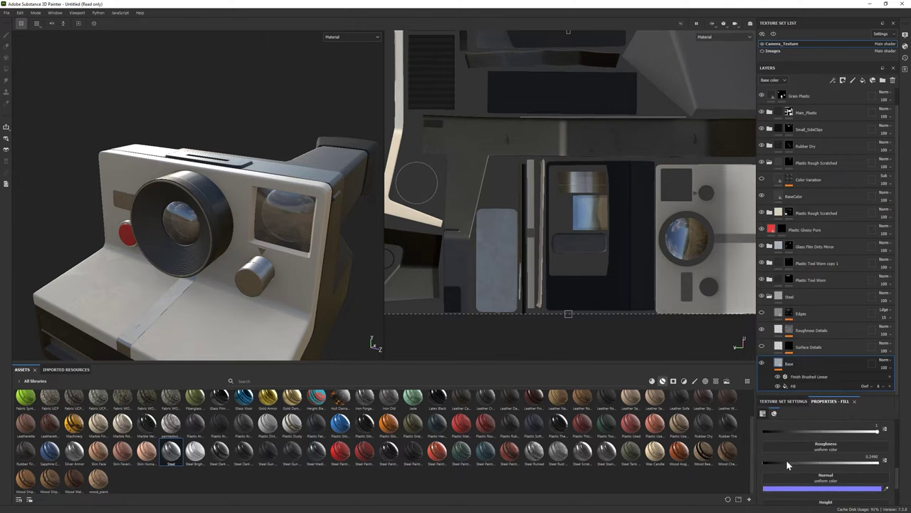
Drag the Steel folder up from the bottom to just below Rubber Dry.
{"action": "right_click", "coordinate": [804, 312]}
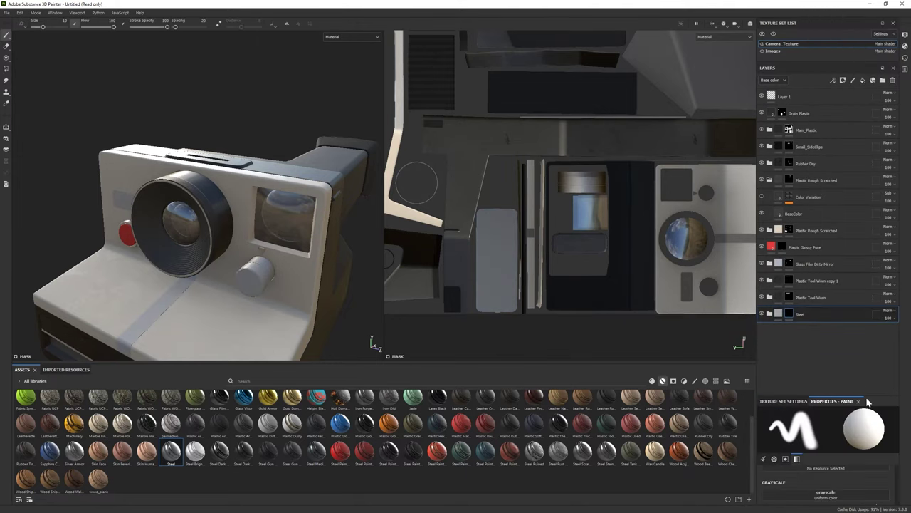
{"action": "key", "text": "4"}
{"action": "scroll", "coordinate": [378, 296], "scroll_direction": "up", "scroll_amount": 3}
{"action": "scroll", "coordinate": [295, 206], "scroll_direction": "up", "scroll_amount": 3}
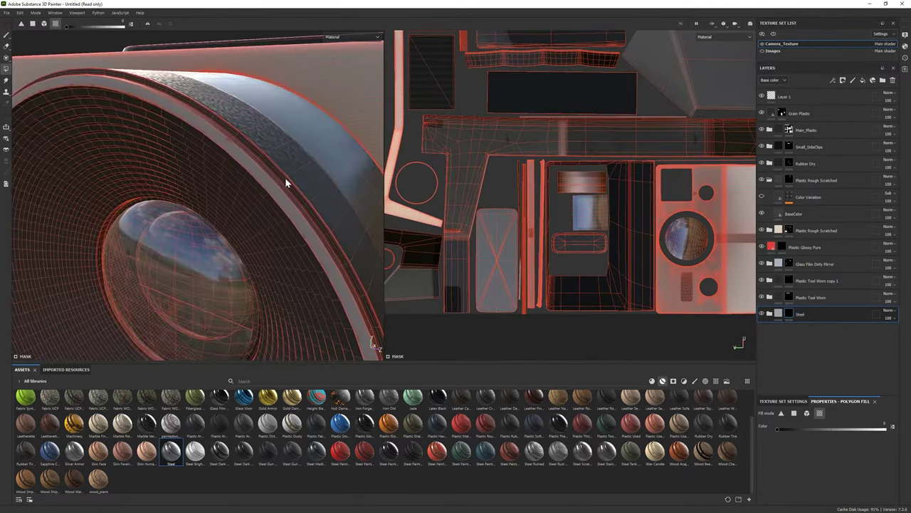
{"action": "scroll", "coordinate": [284, 187], "scroll_direction": "up", "scroll_amount": 3}
{"action": "mouse_move", "coordinate": [865, 317]}
{"action": "left_mouse_down"}
{"action": "mouse_move", "coordinate": [814, 230]}
{"action": "mouse_move", "coordinate": [803, 180]}
{"action": "left_mouse_up"}
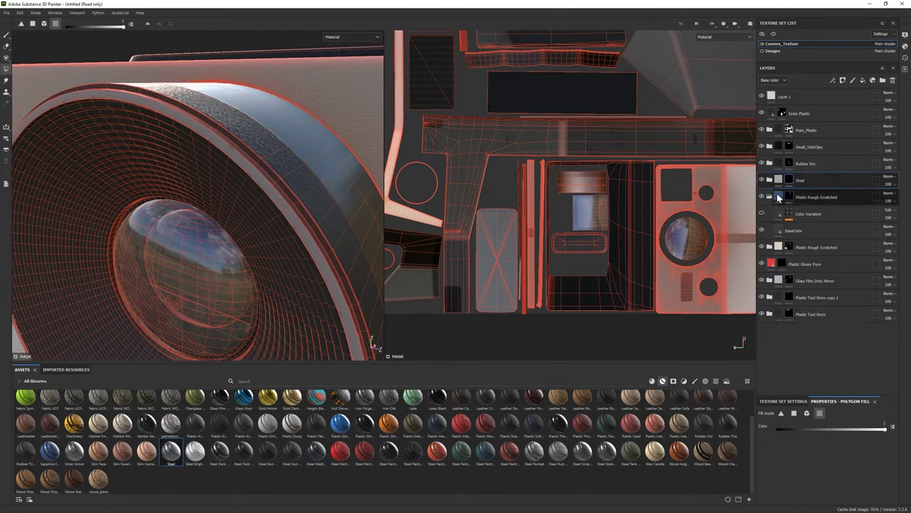
{"action": "key", "text": "1"}
{"action": "scroll", "coordinate": [263, 163], "scroll_direction": "down", "scroll_amount": 5}
{"action": "left_click_drag", "start_coordinate": [264, 163], "coordinate": [374, 319], "text": "alt"}
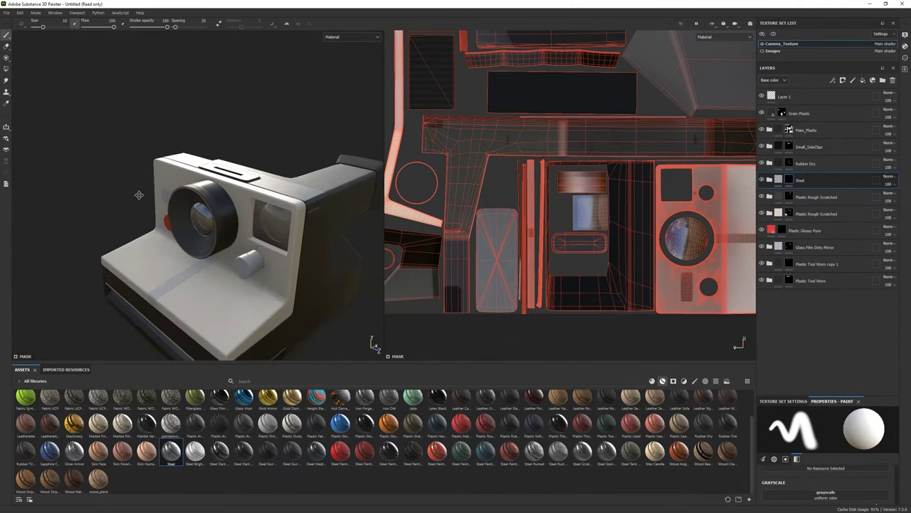
{"action": "scroll", "coordinate": [206, 178], "scroll_direction": "up", "scroll_amount": 3}
{"action": "scroll", "coordinate": [192, 213], "scroll_direction": "up", "scroll_amount": 3}
{"action": "scroll", "coordinate": [193, 213], "scroll_direction": "up", "scroll_amount": 2}
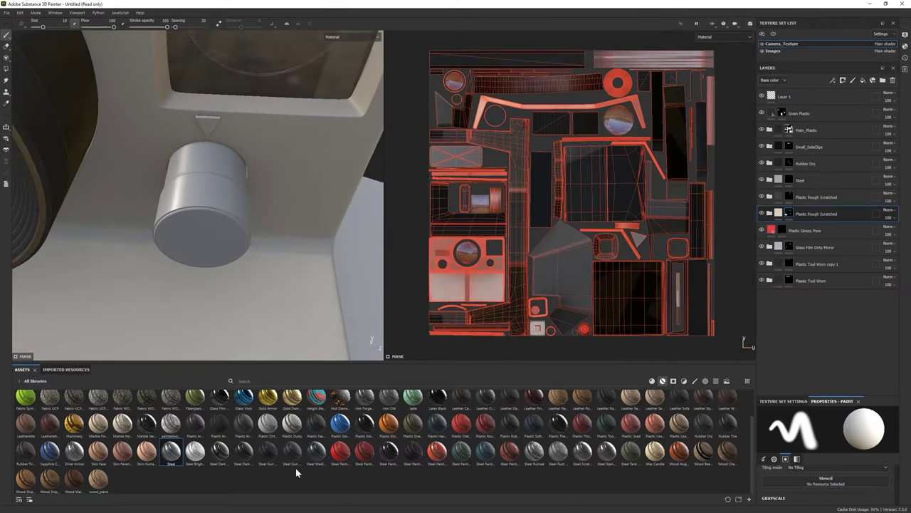
Add a Plastic Glossy Pure layer and set its base colour to near black.
{"action": "left_click_drag", "start_coordinate": [339, 427], "coordinate": [817, 328]}
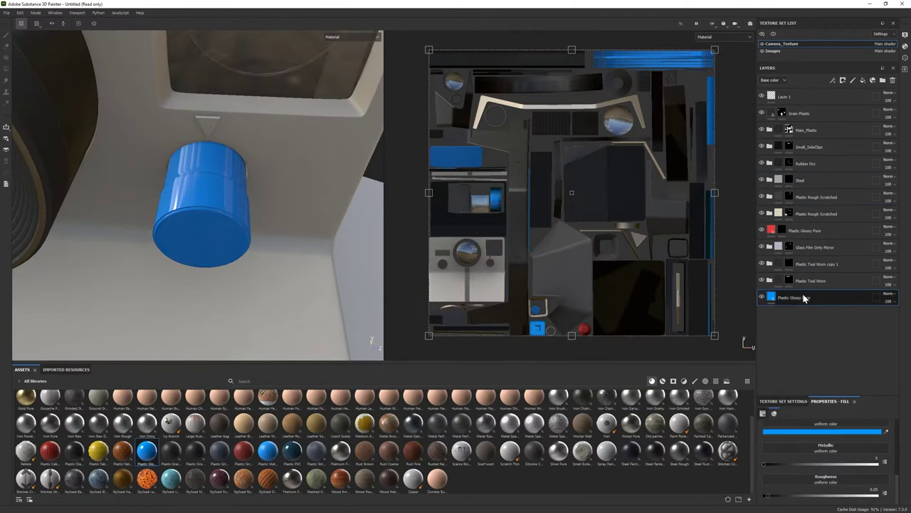
{"action": "right_click", "coordinate": [805, 297]}
{"action": "left_click", "coordinate": [831, 12]}
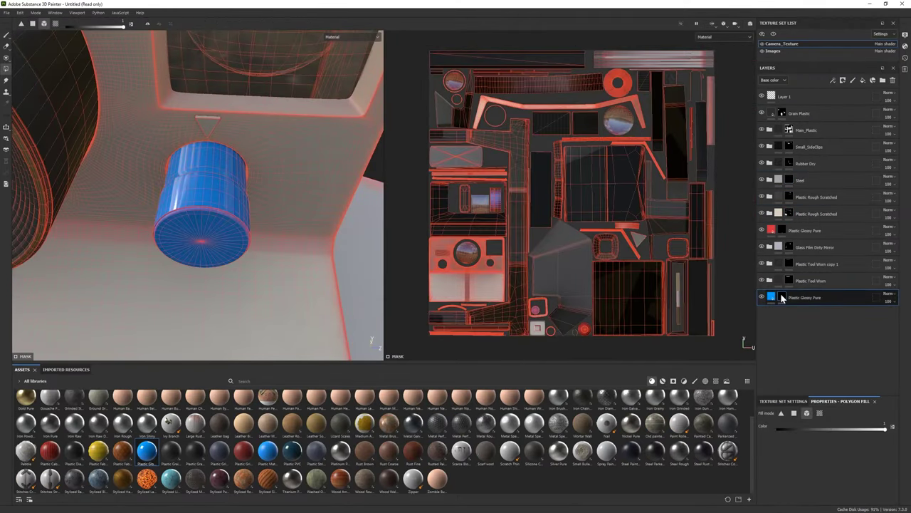
{"action": "left_click", "coordinate": [823, 431]}
{"action": "left_click", "coordinate": [723, 412]}
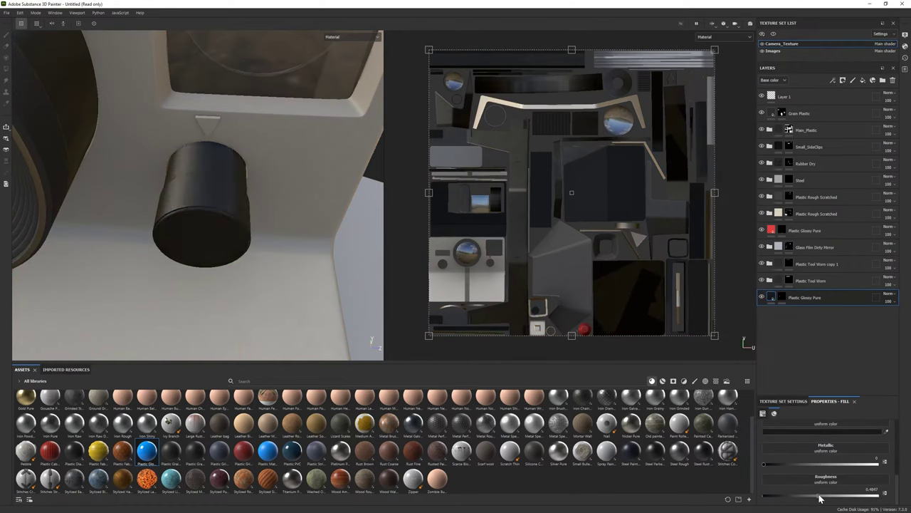
{"action": "left_click", "coordinate": [795, 431]}
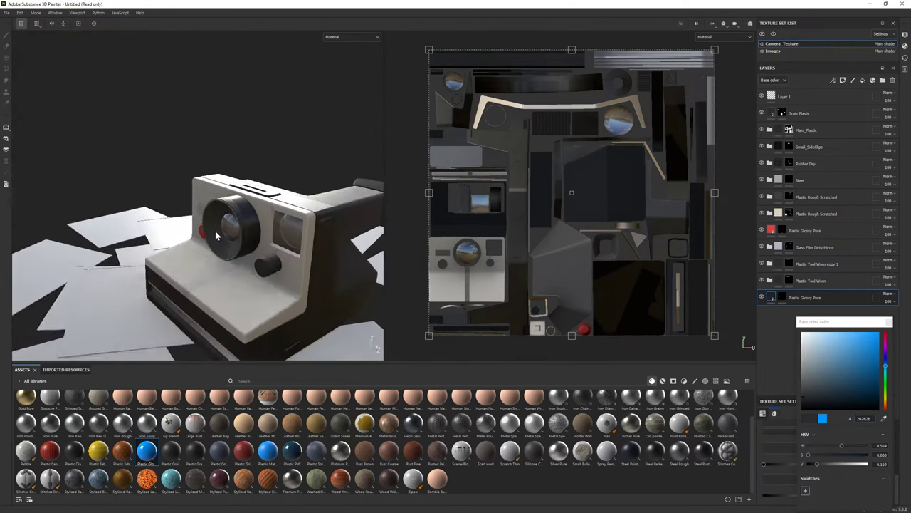
Add a black mask to the blue glossy copy and polygon-fill vertical stripes around the knob.
{"action": "left_click_drag", "start_coordinate": [215, 230], "coordinate": [332, 313], "text": "alt"}
{"action": "left_click_drag", "start_coordinate": [185, 285], "coordinate": [235, 315], "text": "alt"}
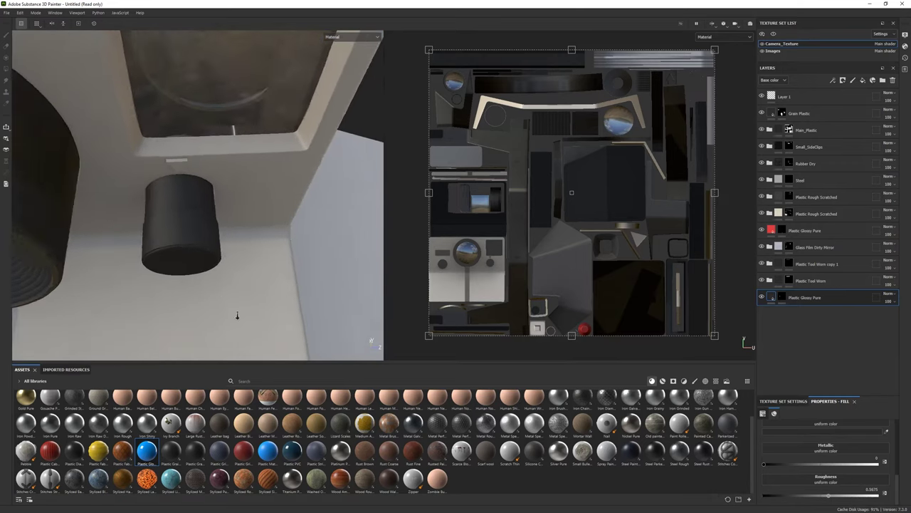
{"action": "mouse_move", "coordinate": [804, 297]}
{"action": "left_mouse_down"}
{"action": "mouse_move", "coordinate": [814, 292]}
{"action": "mouse_move", "coordinate": [814, 313]}
{"action": "mouse_move", "coordinate": [804, 298]}
{"action": "left_mouse_up"}
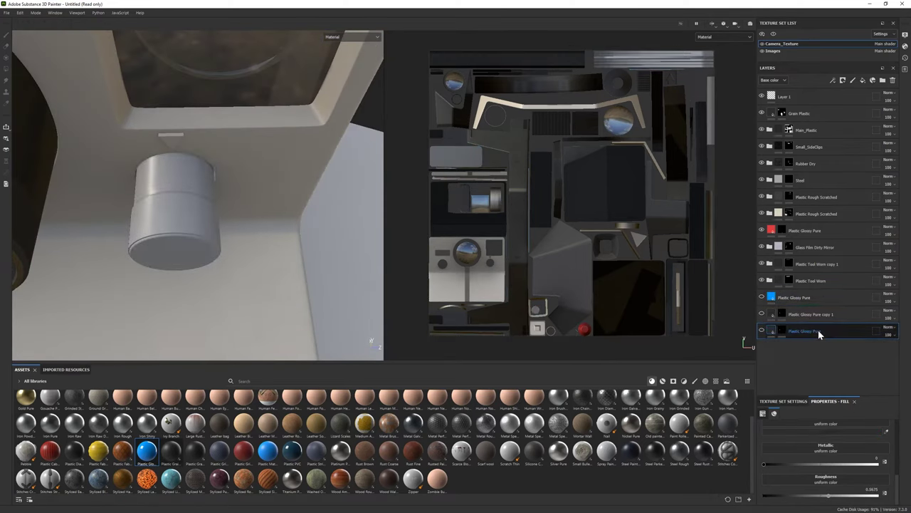
{"action": "right_click", "coordinate": [801, 299]}
{"action": "left_click", "coordinate": [840, 21]}
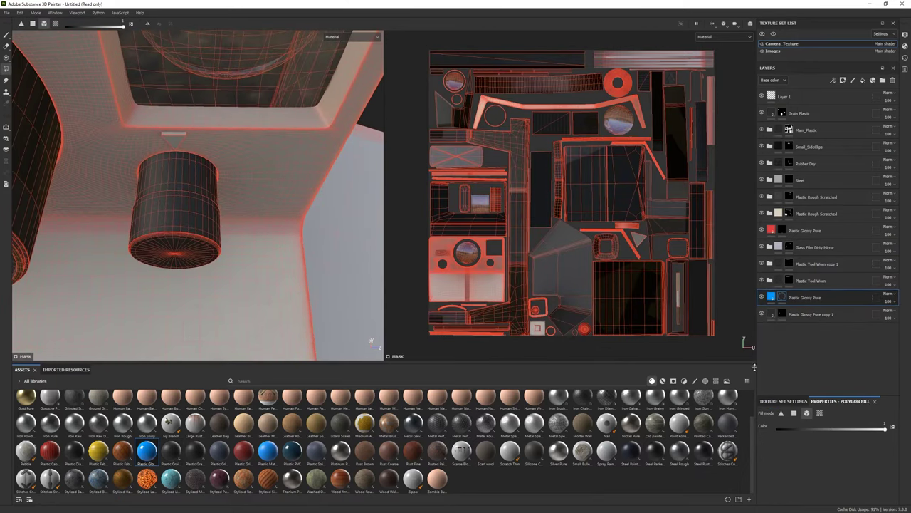
{"action": "left_click", "coordinate": [794, 413]}
{"action": "left_click_drag", "start_coordinate": [178, 214], "coordinate": [198, 227], "text": "alt"}
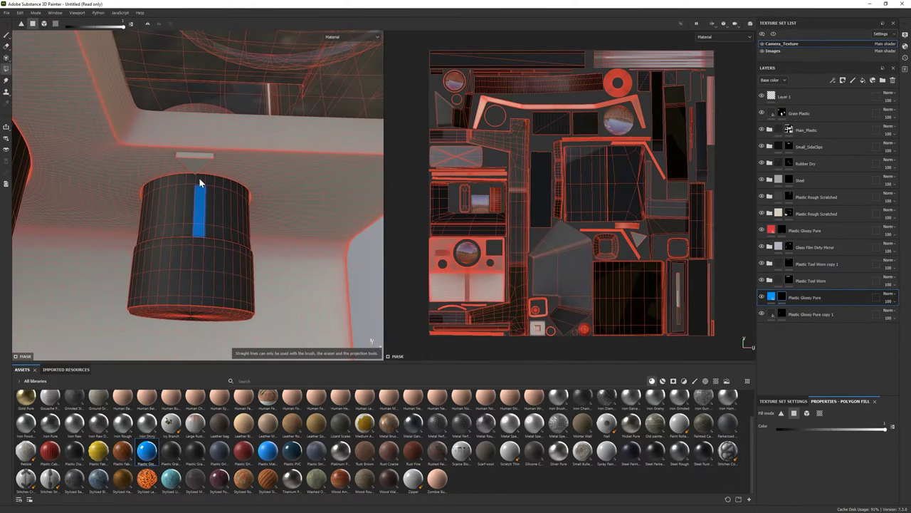
{"action": "left_click_drag", "start_coordinate": [235, 239], "coordinate": [141, 195], "text": "alt"}
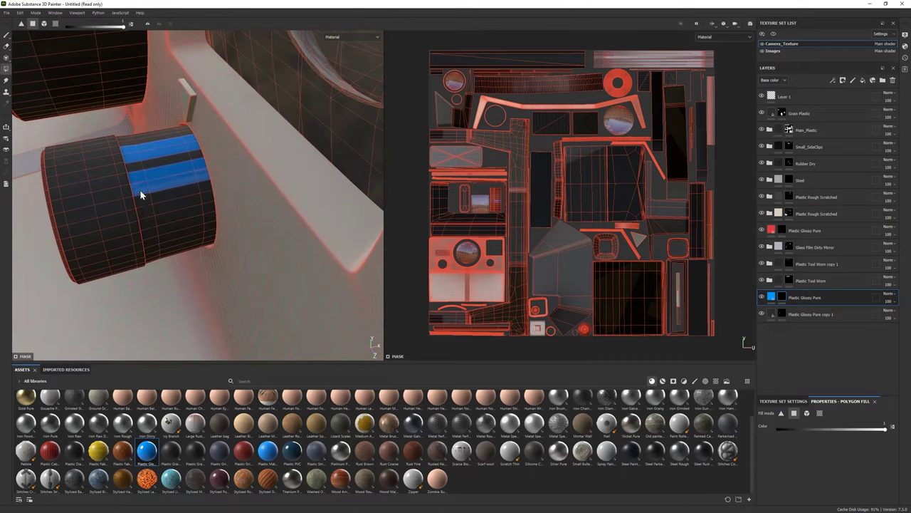
{"action": "mouse_move", "coordinate": [178, 245]}
{"action": "left_mouse_down", "text": "alt"}
{"action": "mouse_move", "coordinate": [194, 286]}
{"action": "mouse_move", "coordinate": [173, 270]}
{"action": "mouse_move", "coordinate": [174, 251]}
{"action": "mouse_move", "coordinate": [192, 256]}
{"action": "mouse_move", "coordinate": [230, 220]}
{"action": "mouse_move", "coordinate": [257, 238]}
{"action": "mouse_move", "coordinate": [240, 232]}
{"action": "mouse_move", "coordinate": [218, 242]}
{"action": "mouse_move", "coordinate": [228, 247]}
{"action": "mouse_move", "coordinate": [227, 272]}
{"action": "mouse_move", "coordinate": [174, 245]}
{"action": "mouse_move", "coordinate": [205, 223]}
{"action": "mouse_move", "coordinate": [224, 223]}
{"action": "left_mouse_up", "text": "alt"}
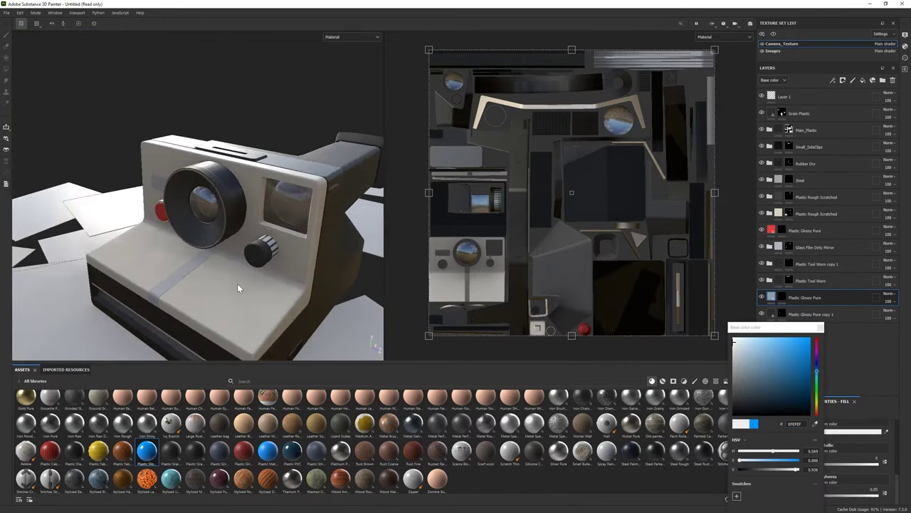
Zoom in on the knob, select the blue layer's mask and erase along its stripes.
{"action": "left_click_drag", "start_coordinate": [239, 289], "coordinate": [179, 233], "text": "alt"}
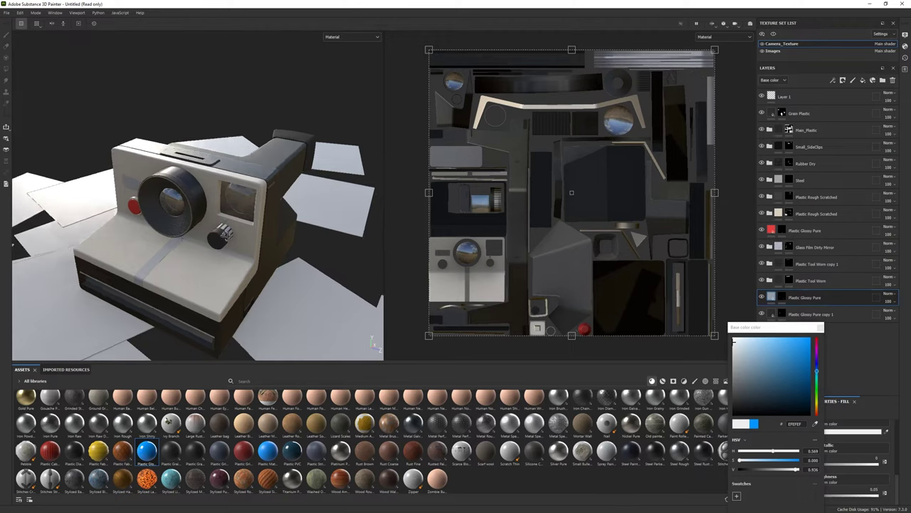
{"action": "right_click_drag", "start_coordinate": [180, 233], "coordinate": [281, 272], "text": "alt"}
{"action": "left_click_drag", "start_coordinate": [281, 271], "coordinate": [255, 237], "text": "alt"}
{"action": "scroll", "coordinate": [418, 109], "scroll_direction": "up", "scroll_amount": 3}
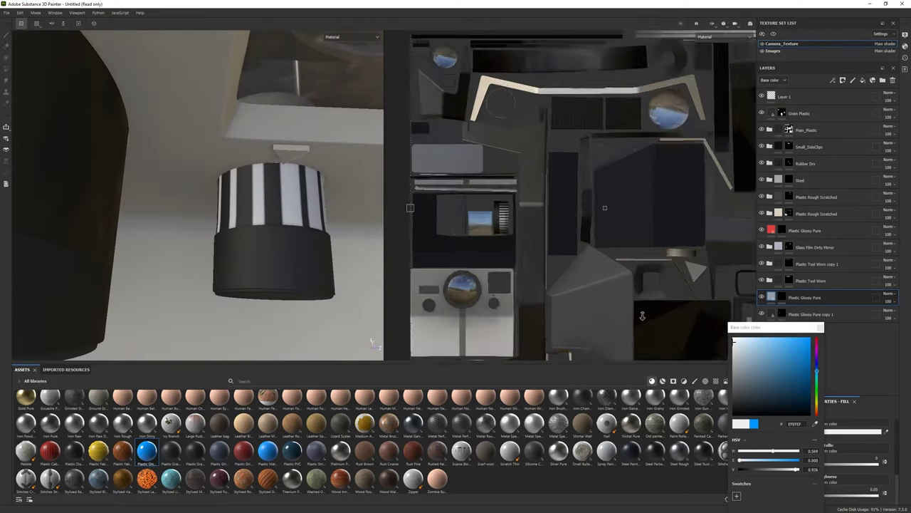
{"action": "scroll", "coordinate": [418, 109], "scroll_direction": "up", "scroll_amount": 3}
{"action": "key", "text": "4"}
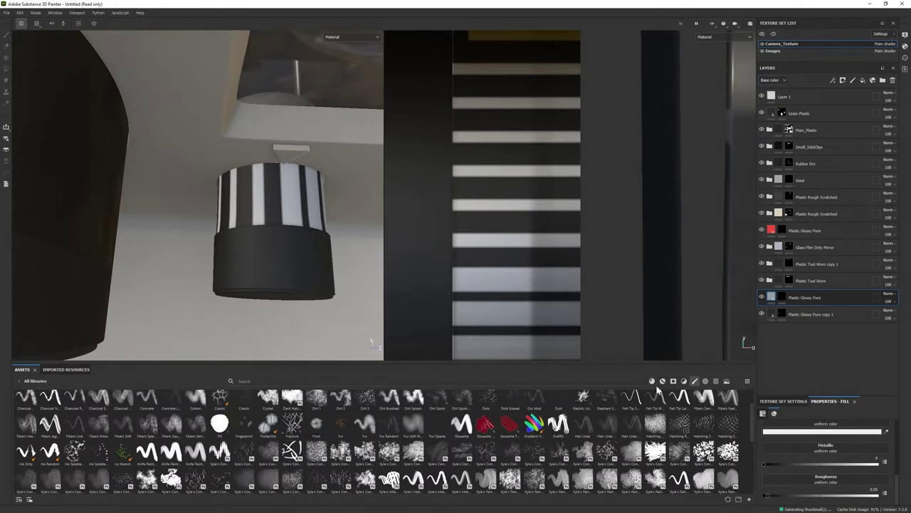
{"action": "left_click", "coordinate": [782, 299]}
{"action": "key", "text": "e"}
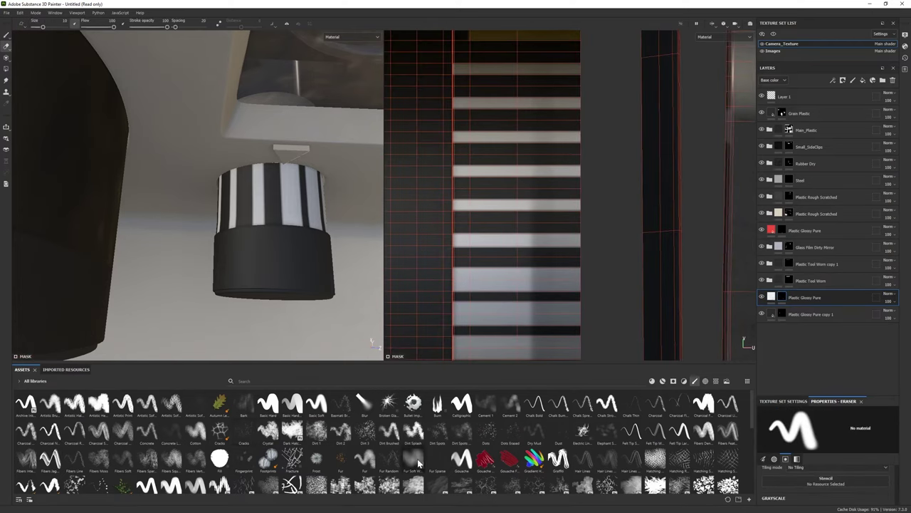
{"action": "left_click", "coordinate": [453, 235]}
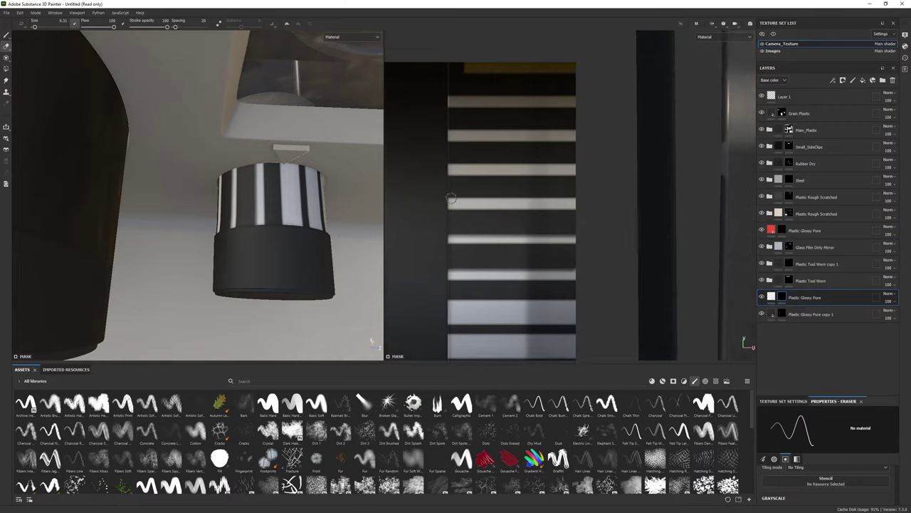
{"action": "mouse_move", "coordinate": [452, 132]}
{"action": "middle_mouse_down"}
{"action": "mouse_move", "coordinate": [447, 164]}
{"action": "mouse_move", "coordinate": [437, 148]}
{"action": "middle_mouse_up"}
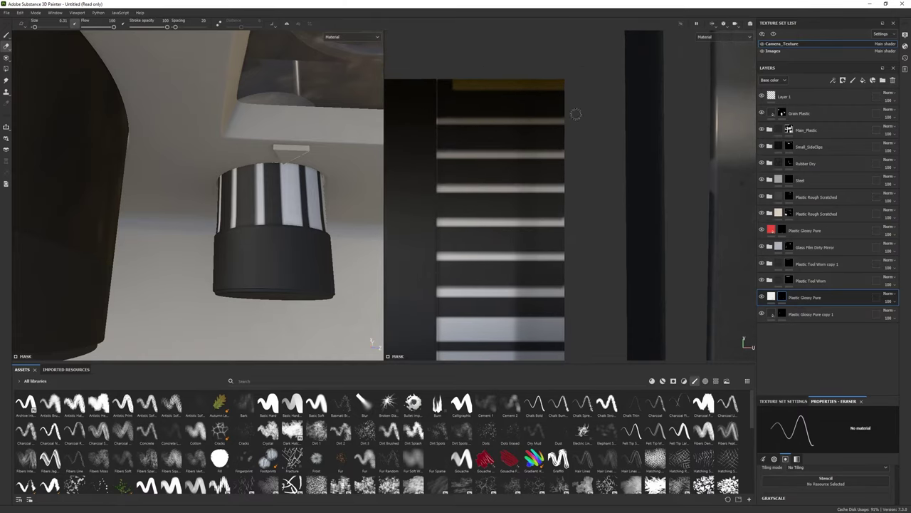
{"action": "middle_click_drag", "start_coordinate": [576, 114], "coordinate": [573, 80]}
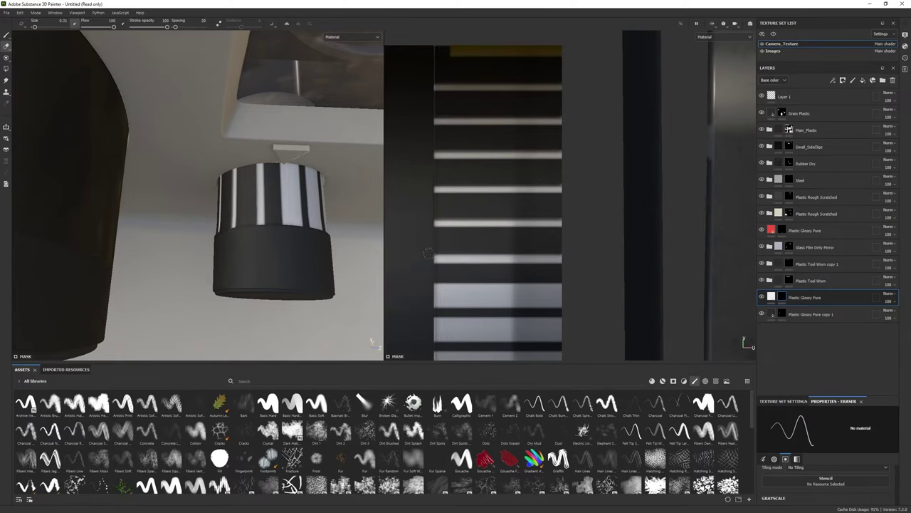
{"action": "mouse_move", "coordinate": [214, 235]}
{"action": "left_mouse_down", "text": "alt"}
{"action": "mouse_move", "coordinate": [249, 228]}
{"action": "mouse_move", "coordinate": [245, 256]}
{"action": "left_mouse_up", "text": "alt"}
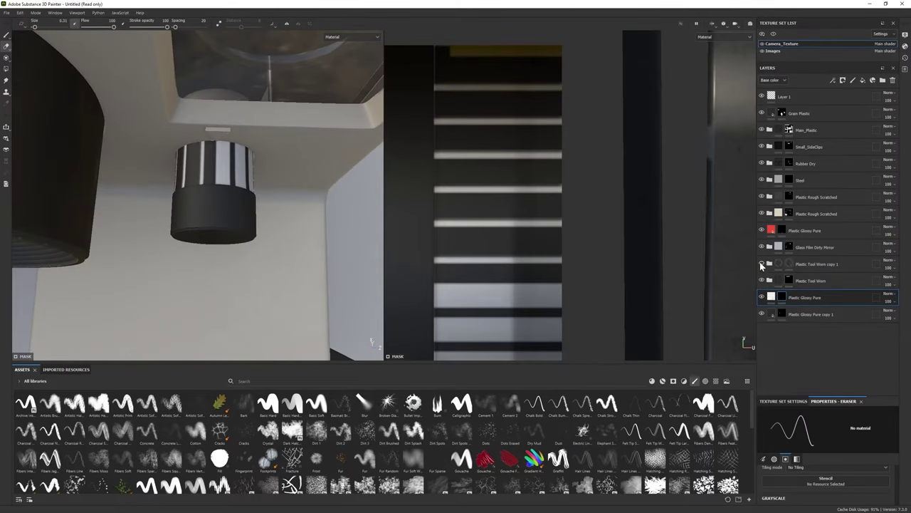
Hide the black glossy copy and add a Plastic Rough Scratched layer coloured dark grey.
{"action": "left_click", "coordinate": [763, 314]}
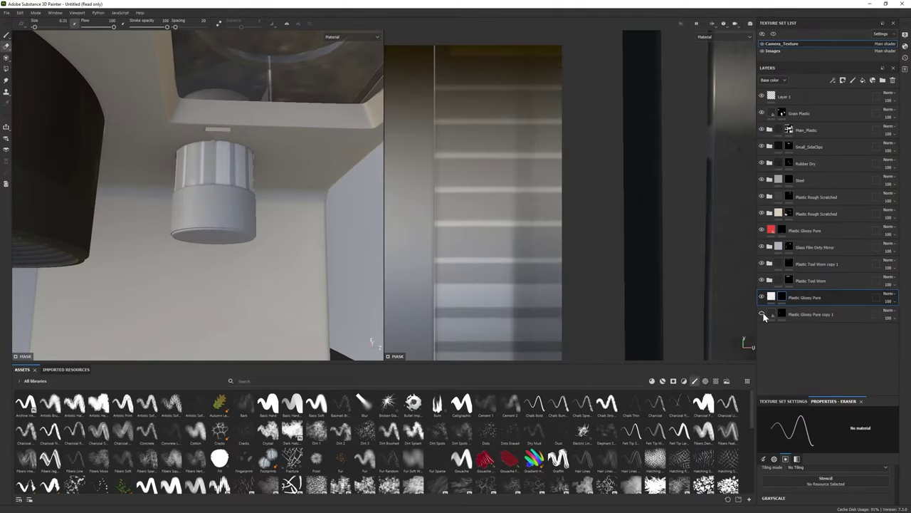
{"action": "left_click", "coordinate": [662, 381]}
{"action": "left_click_drag", "start_coordinate": [631, 459], "coordinate": [799, 332]}
{"action": "key", "text": "ctrl+z"}
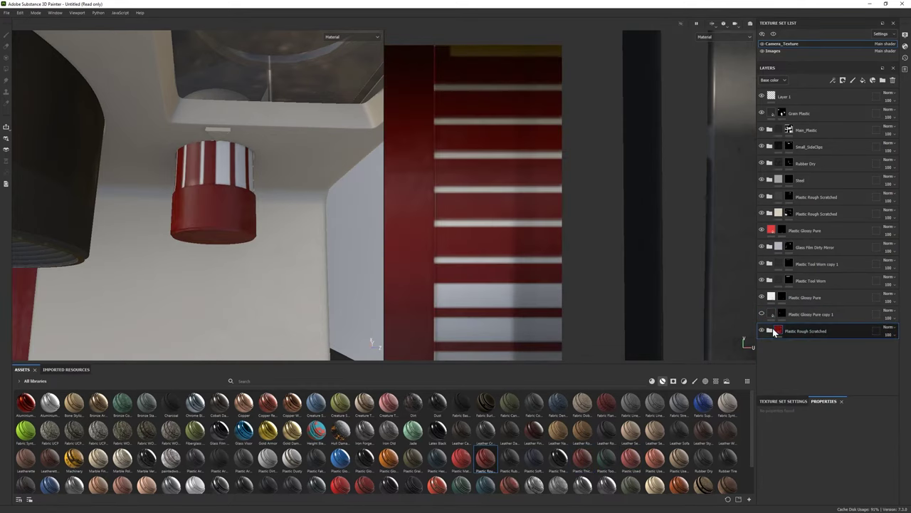
{"action": "left_click", "coordinate": [790, 437]}
{"action": "left_click", "coordinate": [794, 405]}
{"action": "left_click_drag", "start_coordinate": [795, 409], "coordinate": [789, 394]}
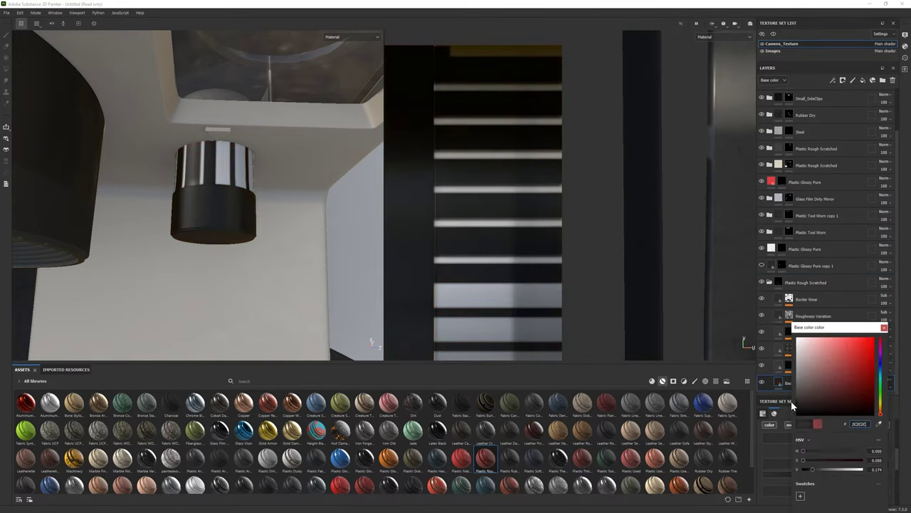
{"action": "left_click", "coordinate": [884, 326]}
Add a black mask to the Plastic Rough Scratched folder.
{"action": "left_click", "coordinate": [769, 282]}
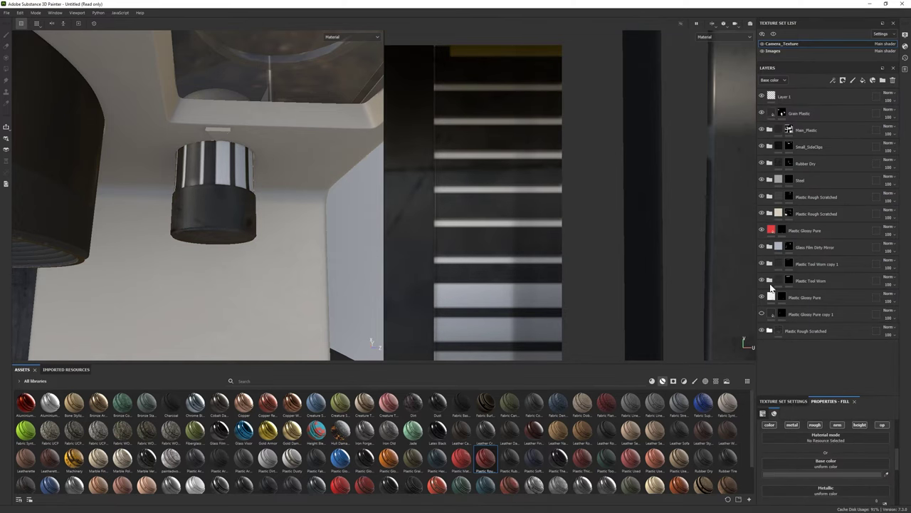
{"action": "right_click", "coordinate": [799, 313]}
{"action": "left_click", "coordinate": [826, 43]}
{"action": "key", "text": "4"}
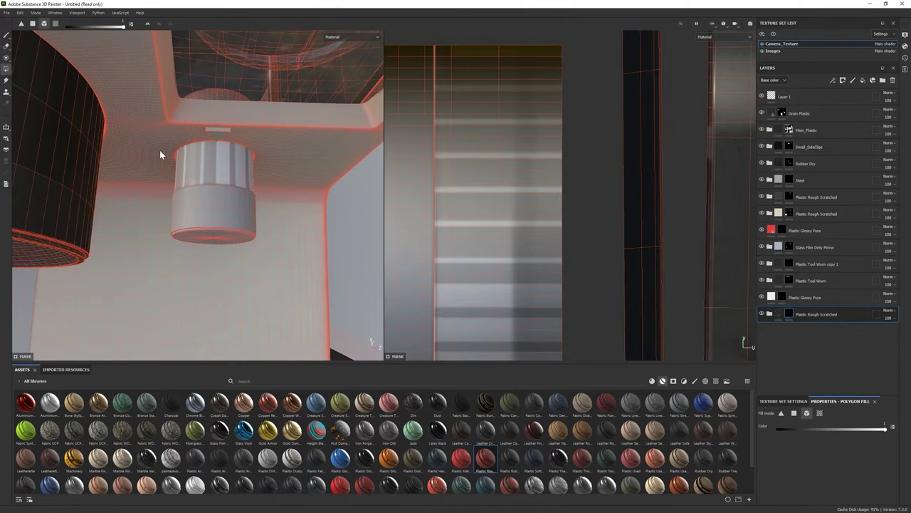
{"action": "key", "text": "1"}
{"action": "left_click_drag", "start_coordinate": [160, 150], "coordinate": [260, 259], "text": "alt"}
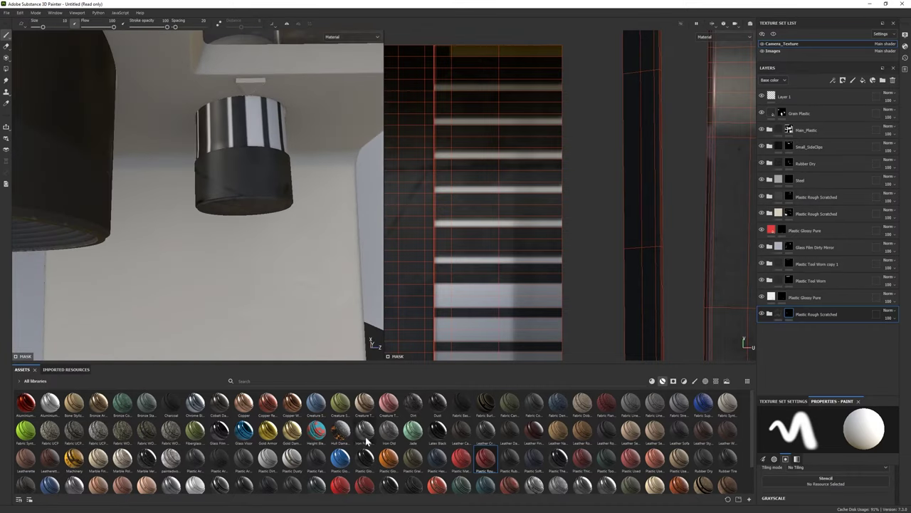
Duplicate the Plastic Rough Scratched folder and expand the copy's sub-layers.
{"action": "key", "text": "ctrl+d"}
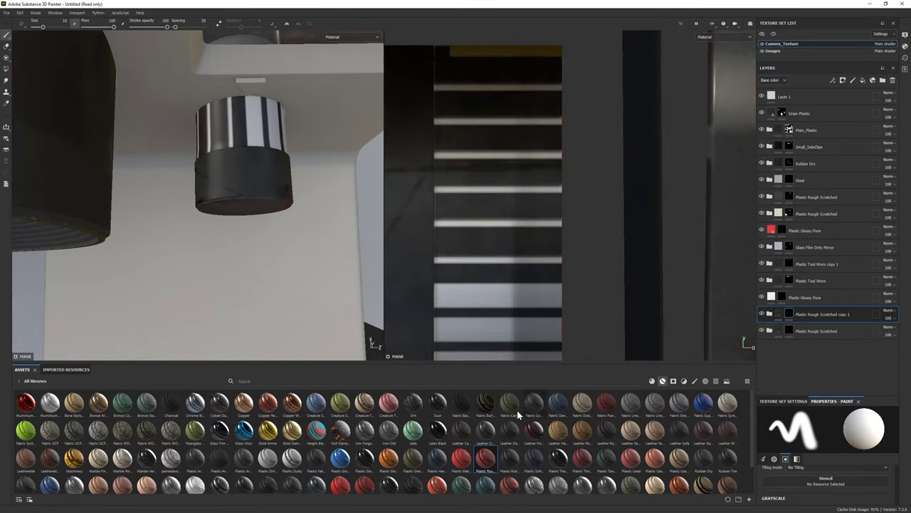
{"action": "left_click", "coordinate": [770, 314]}
{"action": "scroll", "coordinate": [769, 314], "scroll_direction": "down", "scroll_amount": 2}
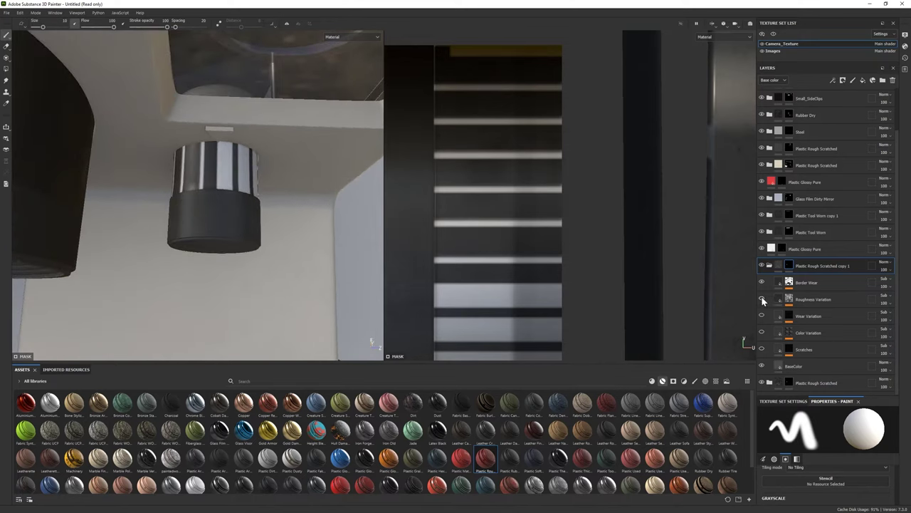
{"action": "scroll", "coordinate": [642, 456], "scroll_direction": "down", "scroll_amount": 2}
{"action": "scroll", "coordinate": [642, 456], "scroll_direction": "down", "scroll_amount": 10}
{"action": "scroll", "coordinate": [677, 427], "scroll_direction": "down", "scroll_amount": 5}
{"action": "scroll", "coordinate": [715, 399], "scroll_direction": "down", "scroll_amount": 5}
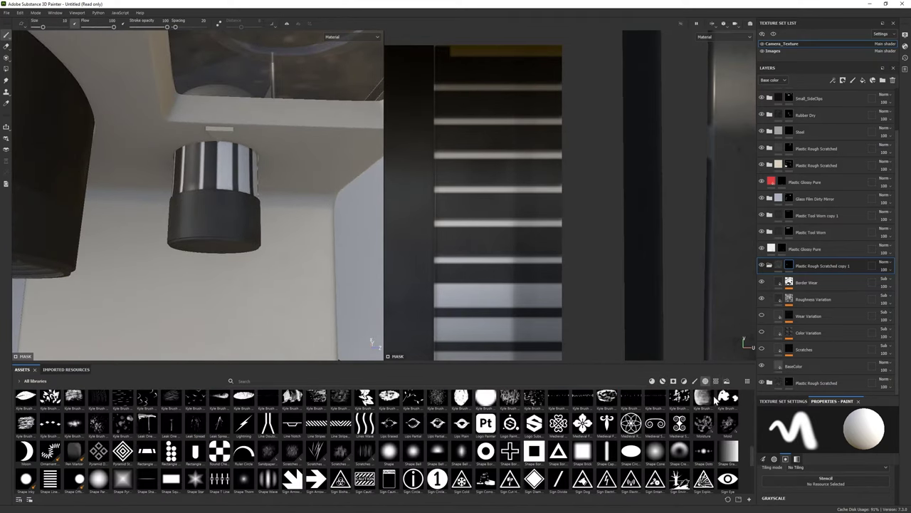
{"action": "scroll", "coordinate": [714, 399], "scroll_direction": "up", "scroll_amount": 5}
{"action": "scroll", "coordinate": [751, 469], "scroll_direction": "up", "scroll_amount": 1}
Make the stripe fill finer with a lower UV Scale and set its Rotation to 44.
{"action": "left_click", "coordinate": [816, 365]}
{"action": "scroll", "coordinate": [796, 464], "scroll_direction": "down", "scroll_amount": 2}
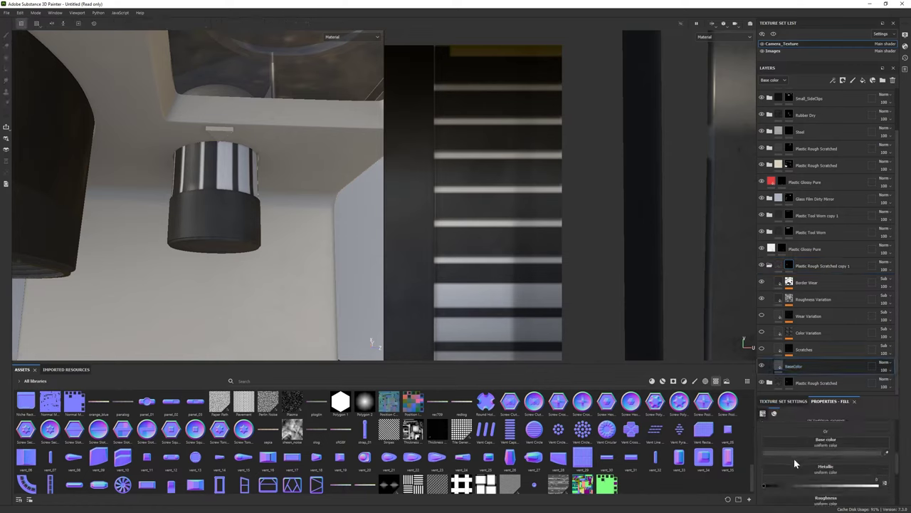
{"action": "scroll", "coordinate": [796, 463], "scroll_direction": "down", "scroll_amount": 2}
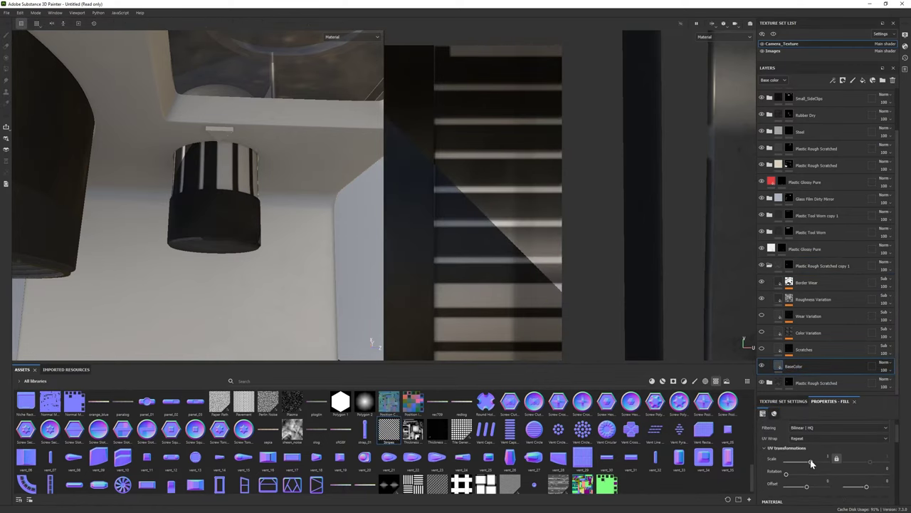
{"action": "mouse_move", "coordinate": [812, 462]}
{"action": "left_mouse_down"}
{"action": "mouse_move", "coordinate": [794, 462]}
{"action": "mouse_move", "coordinate": [799, 476]}
{"action": "left_mouse_up"}
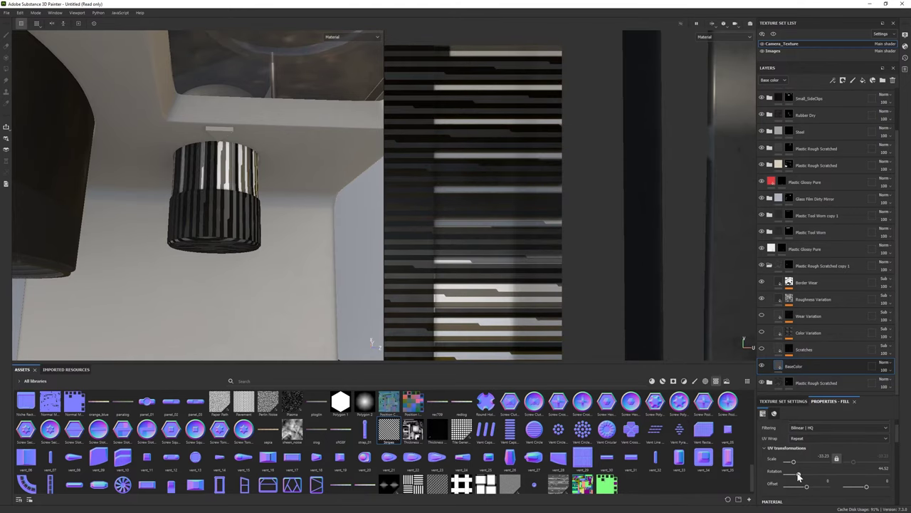
{"action": "type", "text": "44"}
{"action": "key", "text": "Return"}
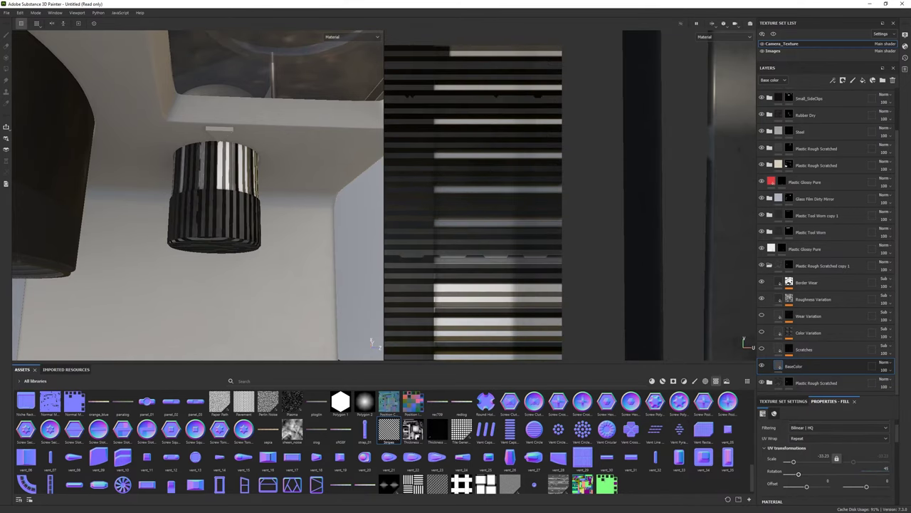
{"action": "left_click_drag", "start_coordinate": [235, 235], "coordinate": [299, 275], "text": "alt"}
{"action": "left_click_drag", "start_coordinate": [794, 461], "coordinate": [791, 462]}
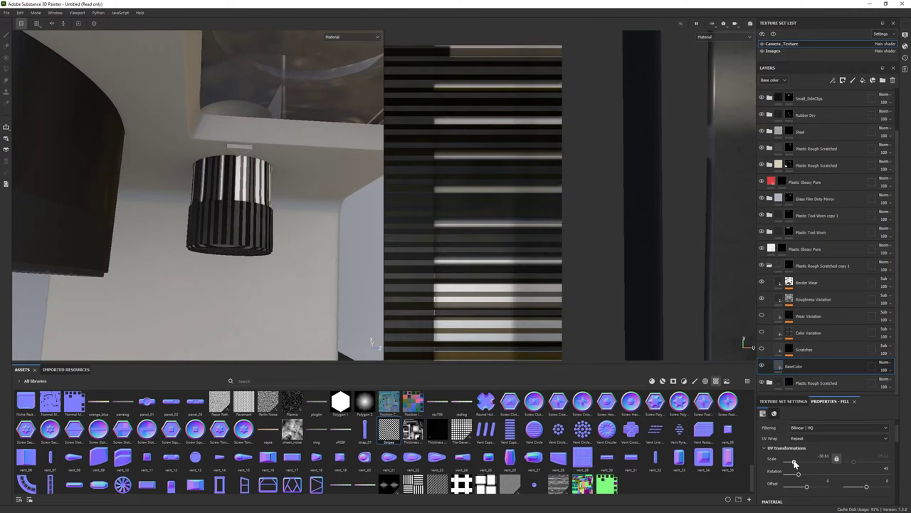
{"action": "left_click_drag", "start_coordinate": [271, 285], "coordinate": [305, 309], "text": "alt"}
Add a black mask to the ridged-stripe group and polygon-fill the knob's side faces.
{"action": "left_click", "coordinate": [814, 316]}
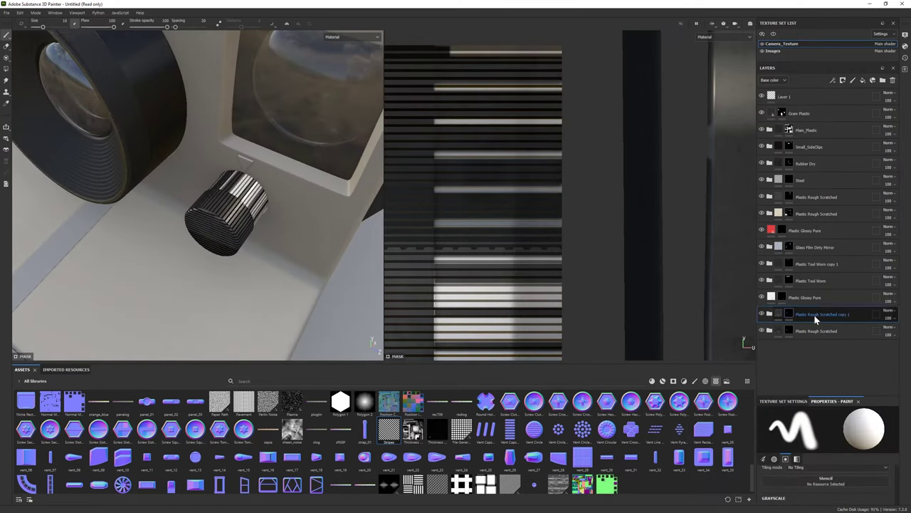
{"action": "right_click", "coordinate": [814, 317]}
{"action": "left_click", "coordinate": [840, 58]}
{"action": "key", "text": "4"}
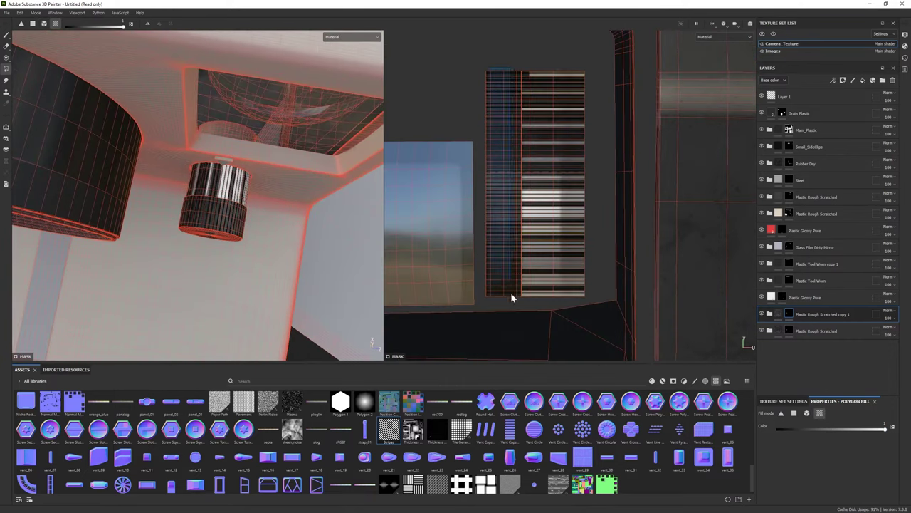
{"action": "left_click", "coordinate": [6, 37]}
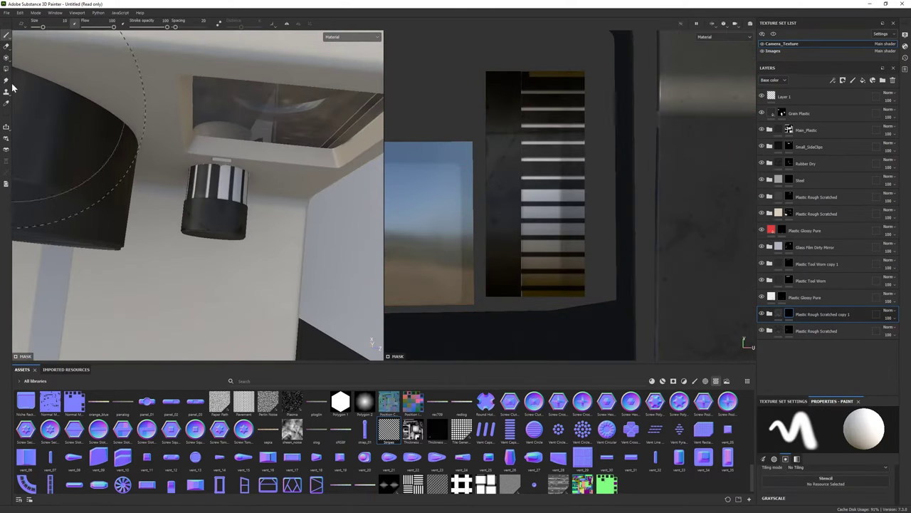
{"action": "left_click", "coordinate": [6, 68]}
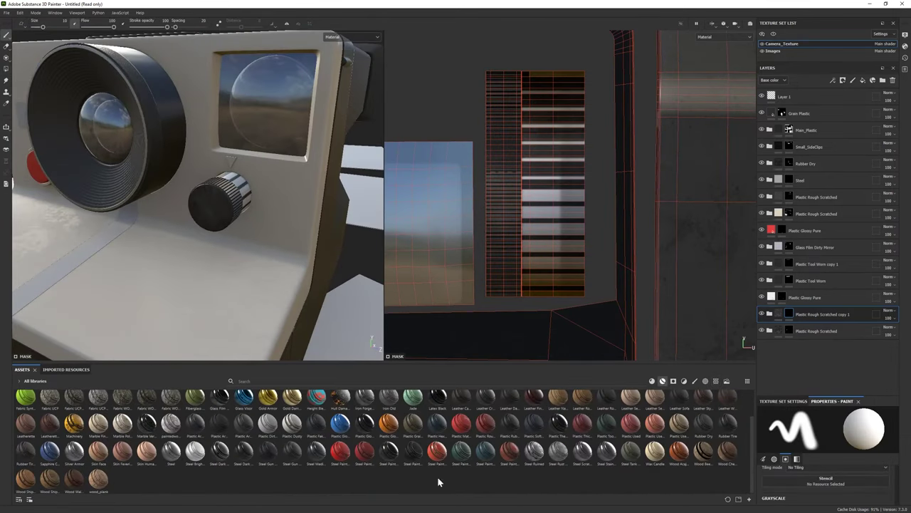
{"action": "left_click_drag", "start_coordinate": [437, 450], "coordinate": [804, 324]}
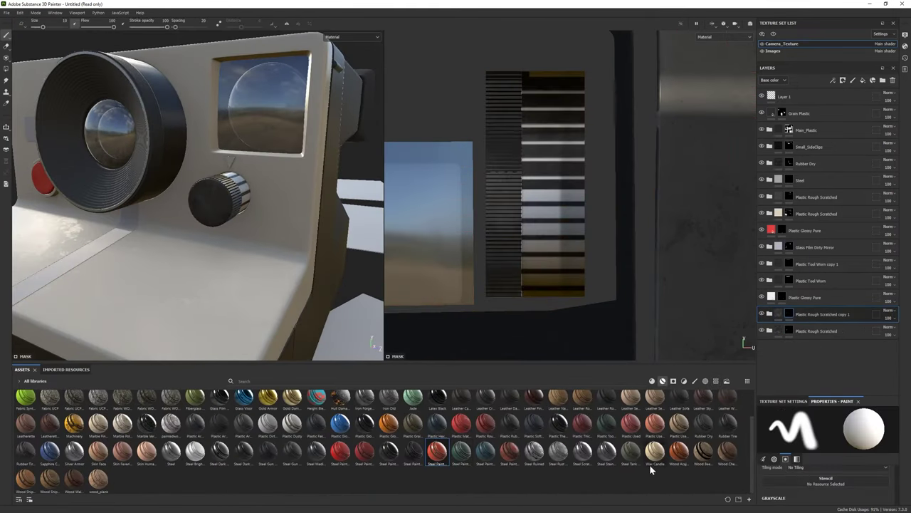
Apply the Plastic Used Soft material to the layer stack.
{"action": "left_click_drag", "start_coordinate": [807, 307], "coordinate": [807, 310]}
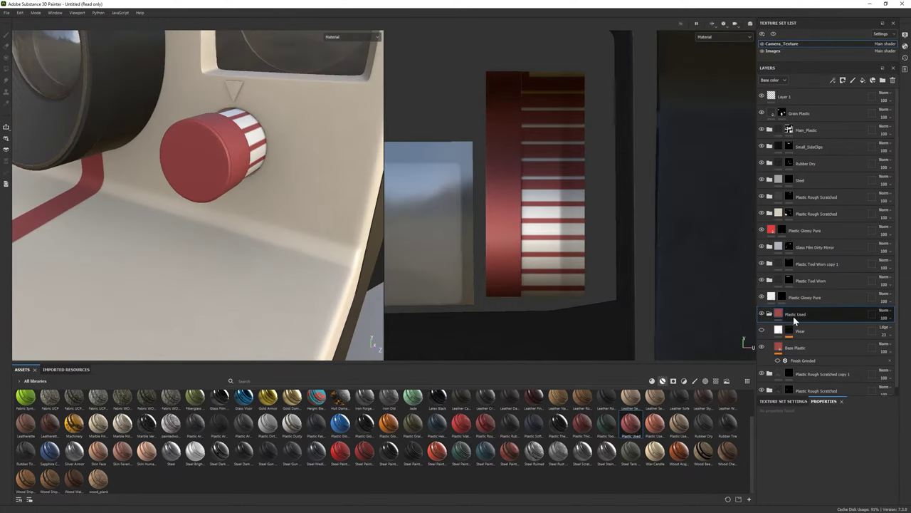
{"action": "left_click_drag", "start_coordinate": [803, 312], "coordinate": [803, 306]}
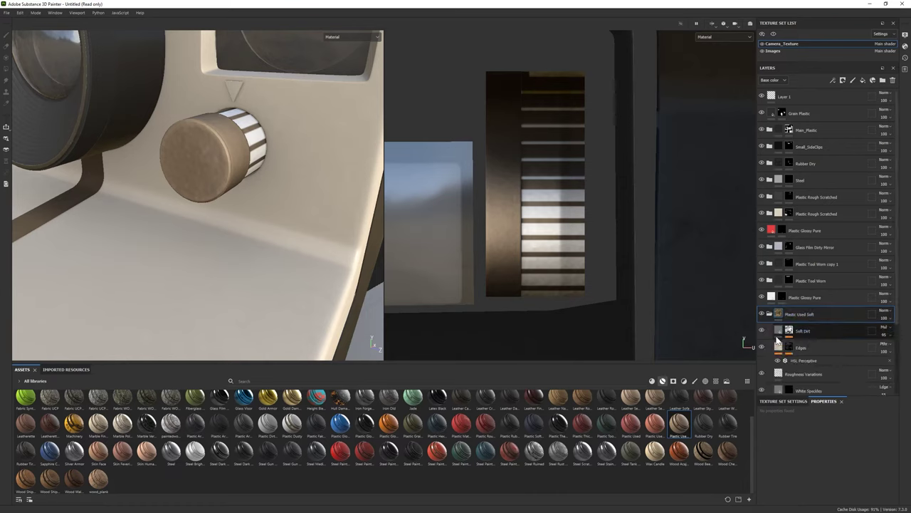
{"action": "scroll", "coordinate": [818, 299], "scroll_direction": "down", "scroll_amount": 1}
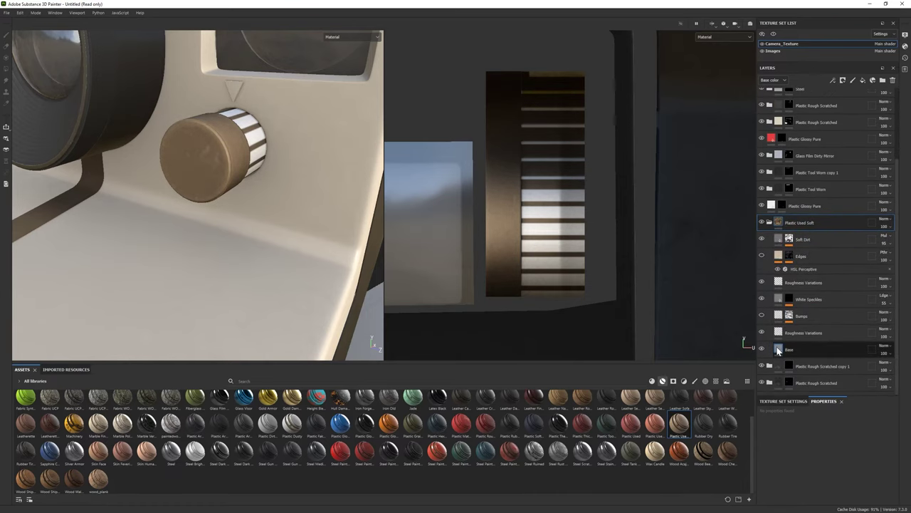
{"action": "left_click", "coordinate": [826, 327]}
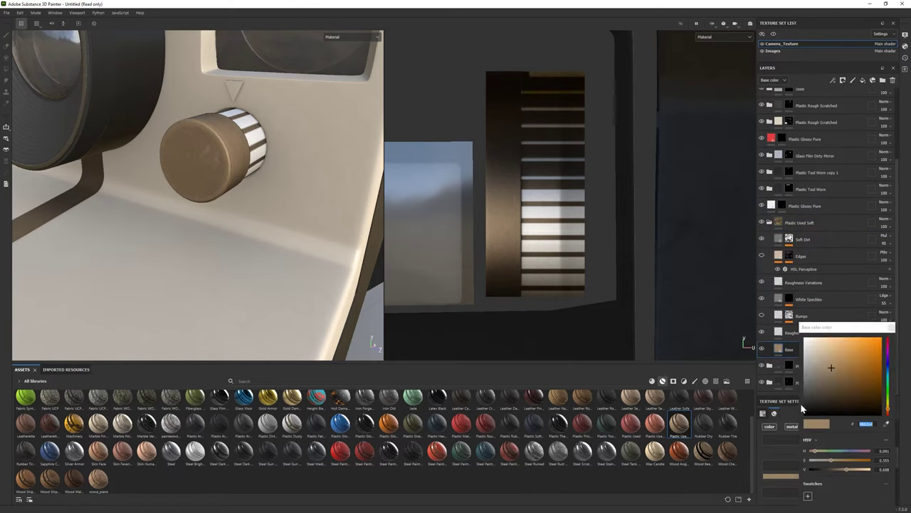
{"action": "scroll", "coordinate": [804, 475], "scroll_direction": "down", "scroll_amount": 2}
Add a black mask to the Plastic Used Soft group and set its Base color to 232323.
{"action": "left_click", "coordinate": [769, 222]}
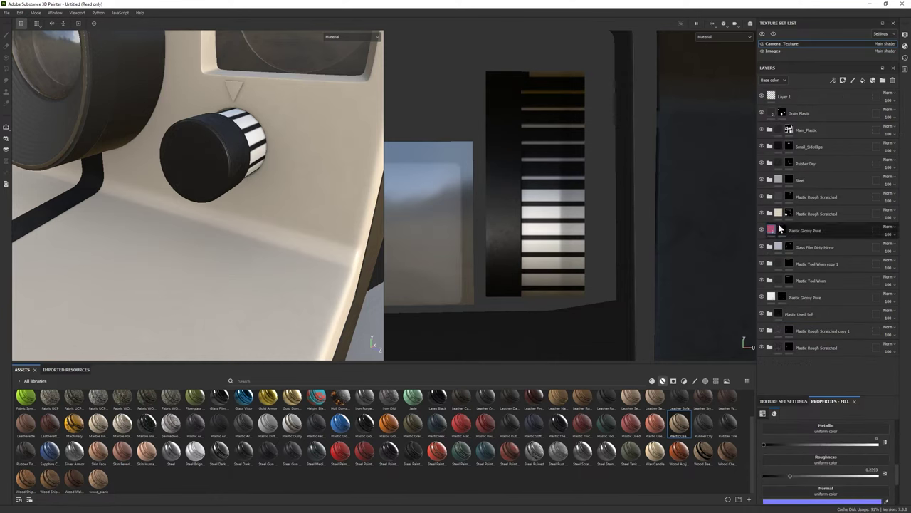
{"action": "right_click", "coordinate": [812, 314]}
{"action": "left_click", "coordinate": [847, 43]}
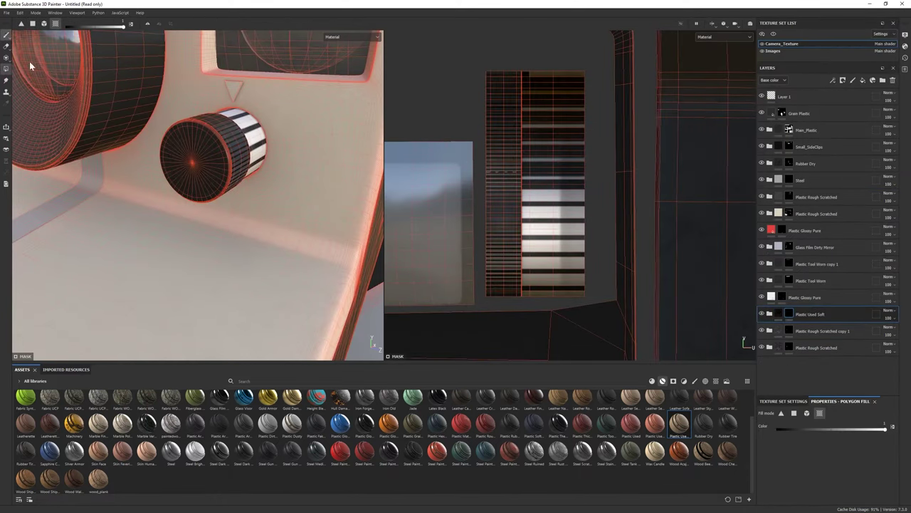
{"action": "left_click", "coordinate": [789, 314]}
{"action": "left_click", "coordinate": [769, 314]}
{"action": "left_click", "coordinate": [796, 455]}
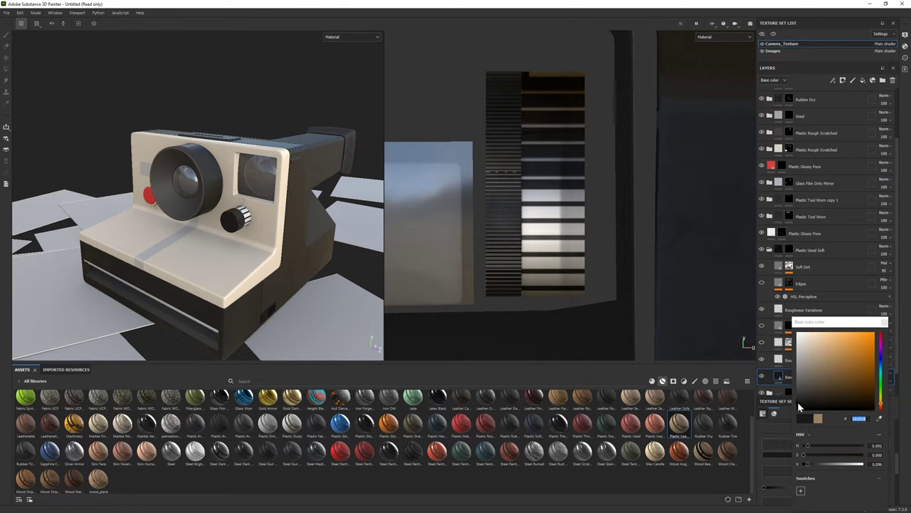
{"action": "left_click_drag", "start_coordinate": [130, 203], "coordinate": [241, 218], "text": "alt"}
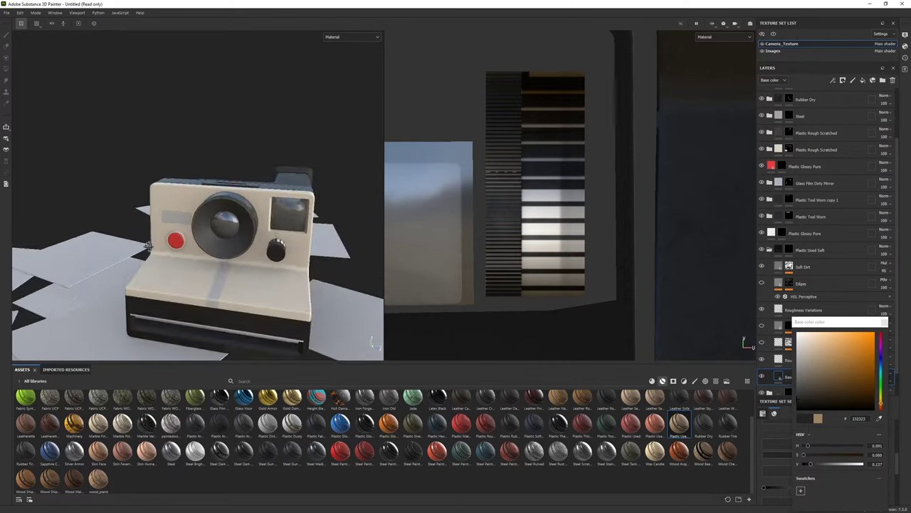
{"action": "scroll", "coordinate": [193, 203], "scroll_direction": "up", "scroll_amount": 5}
Colour the new Plastic Glossy Pure layer near-black 151515 and give it a polygon-fill mask.
{"action": "left_click", "coordinate": [788, 456]}
{"action": "left_click", "coordinate": [795, 388]}
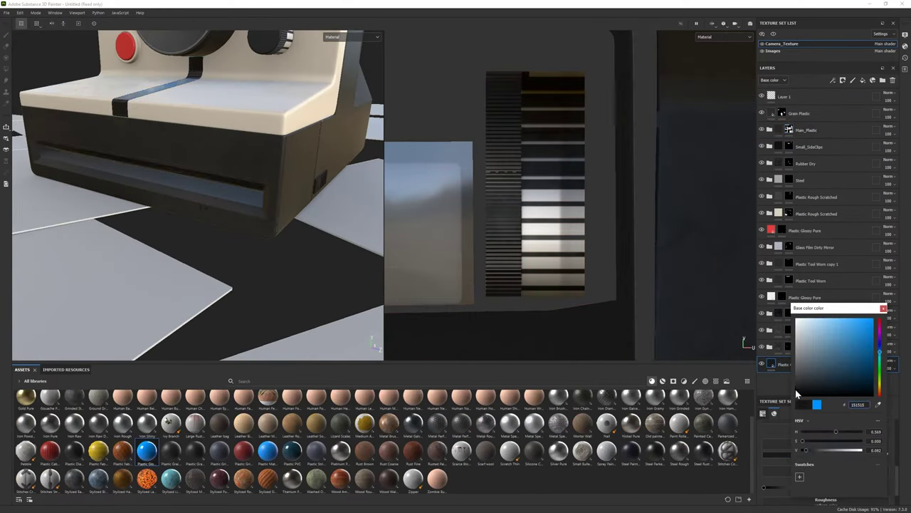
{"action": "right_click", "coordinate": [788, 364]}
{"action": "left_click", "coordinate": [819, 79]}
{"action": "key", "text": "4"}
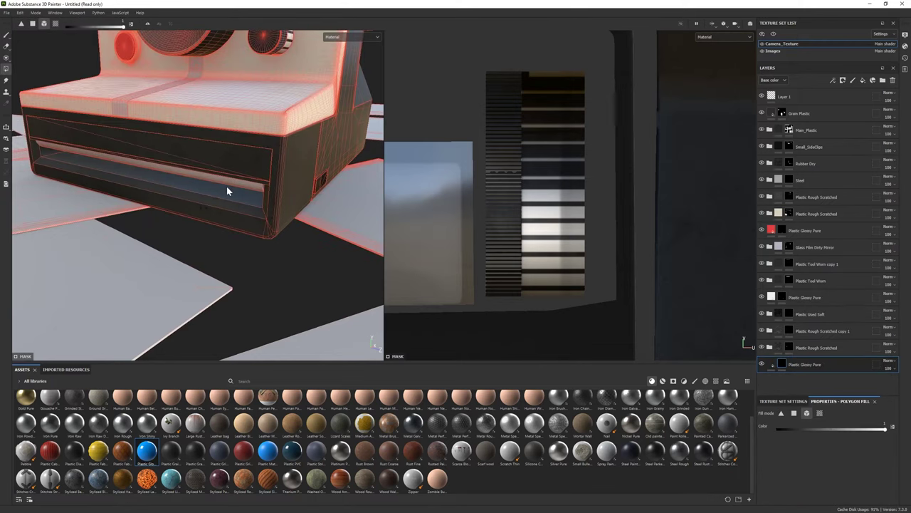
{"action": "scroll", "coordinate": [818, 484], "scroll_direction": "down", "scroll_amount": 3}
{"action": "mouse_move", "coordinate": [126, 206]}
{"action": "left_mouse_down", "text": "alt"}
{"action": "mouse_move", "coordinate": [95, 167]}
{"action": "mouse_move", "coordinate": [311, 265]}
{"action": "left_mouse_up", "text": "alt"}
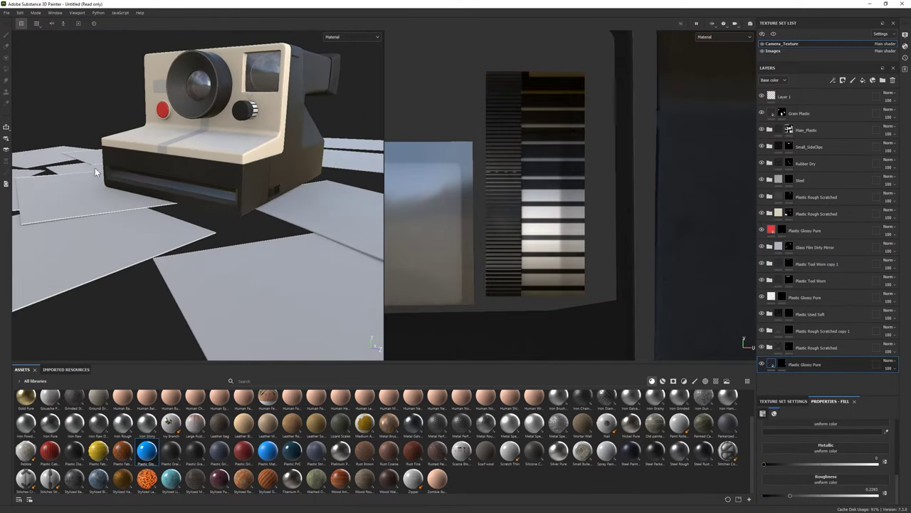
{"action": "left_click_drag", "start_coordinate": [232, 333], "coordinate": [217, 256], "text": "alt"}
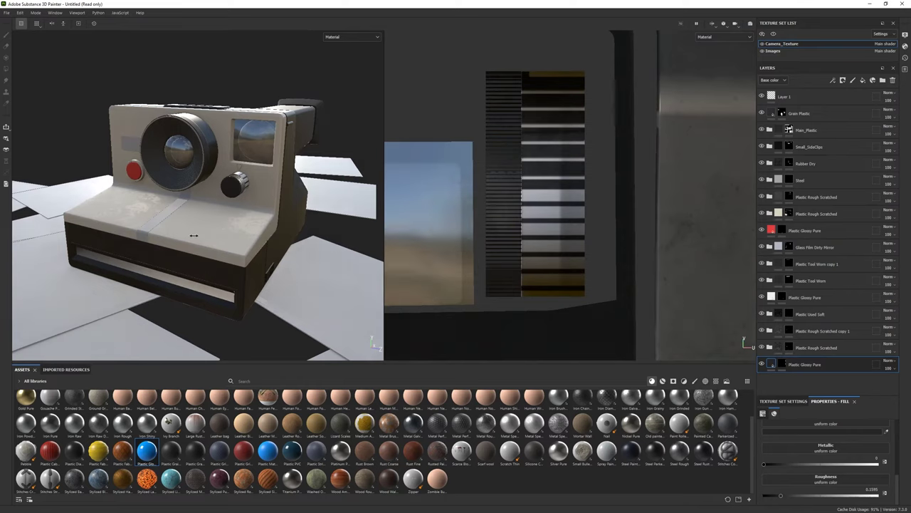
{"action": "scroll", "coordinate": [217, 256], "scroll_direction": "up", "scroll_amount": 3}
{"action": "scroll", "coordinate": [216, 256], "scroll_direction": "up", "scroll_amount": 3}
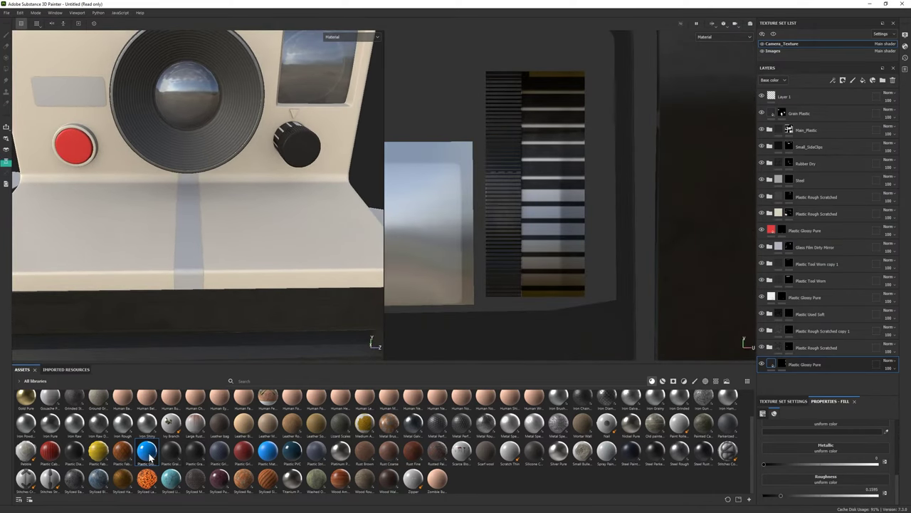
Apply the Plastic Used material to the front strip and inspect its wear-mask scratch settings.
{"action": "left_click_drag", "start_coordinate": [636, 450], "coordinate": [189, 235]}
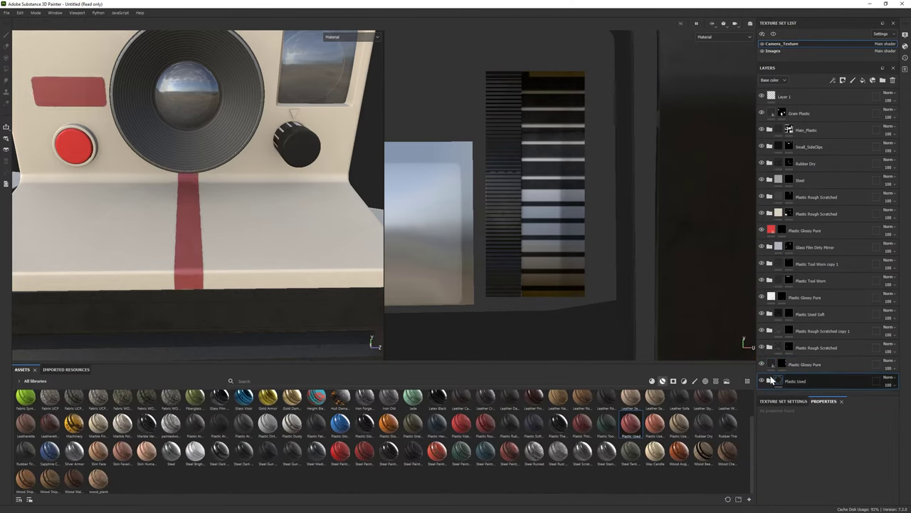
{"action": "scroll", "coordinate": [230, 250], "scroll_direction": "up", "scroll_amount": 4}
{"action": "left_click", "coordinate": [771, 382]}
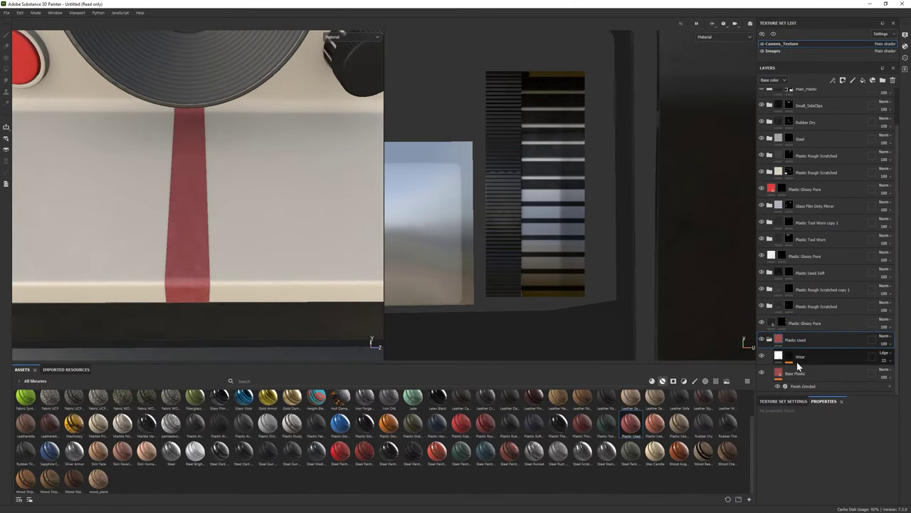
{"action": "left_click", "coordinate": [803, 367]}
{"action": "left_click", "coordinate": [808, 370]}
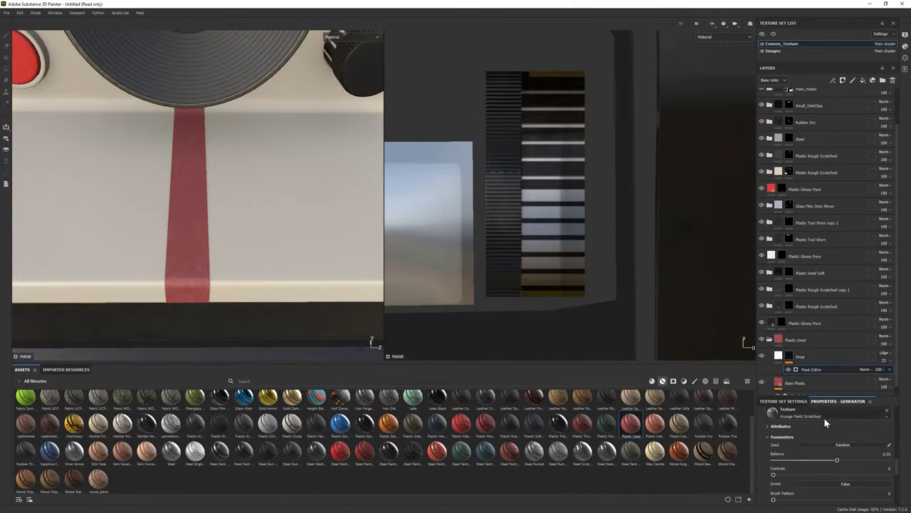
{"action": "left_click", "coordinate": [770, 340]}
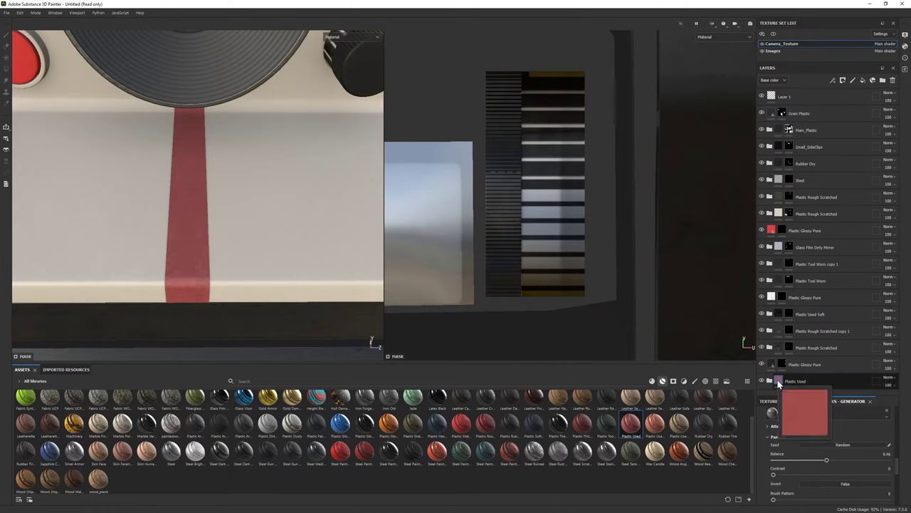
{"action": "left_click", "coordinate": [770, 381]}
Colour the strip's Base Plastic layer a soft, saturated magenta.
{"action": "left_click", "coordinate": [789, 372]}
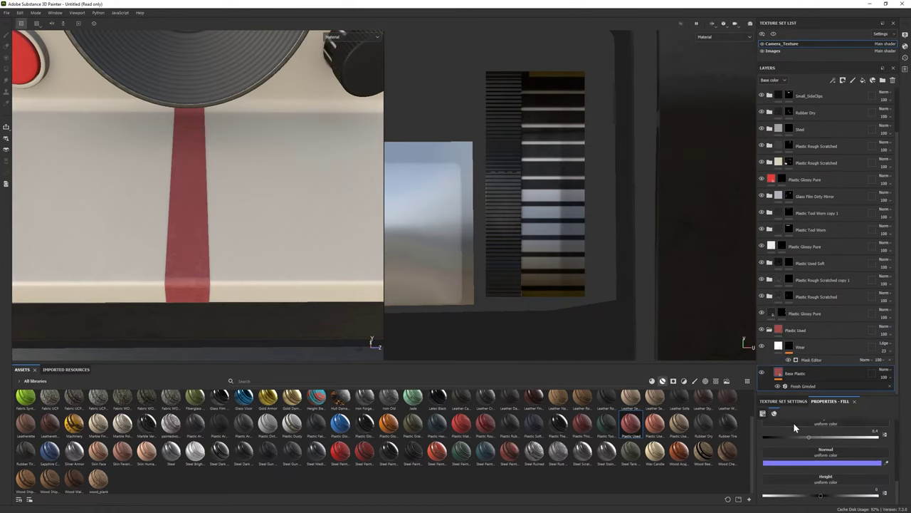
{"action": "left_click", "coordinate": [790, 459]}
{"action": "left_click", "coordinate": [887, 354]}
{"action": "left_click", "coordinate": [880, 347]}
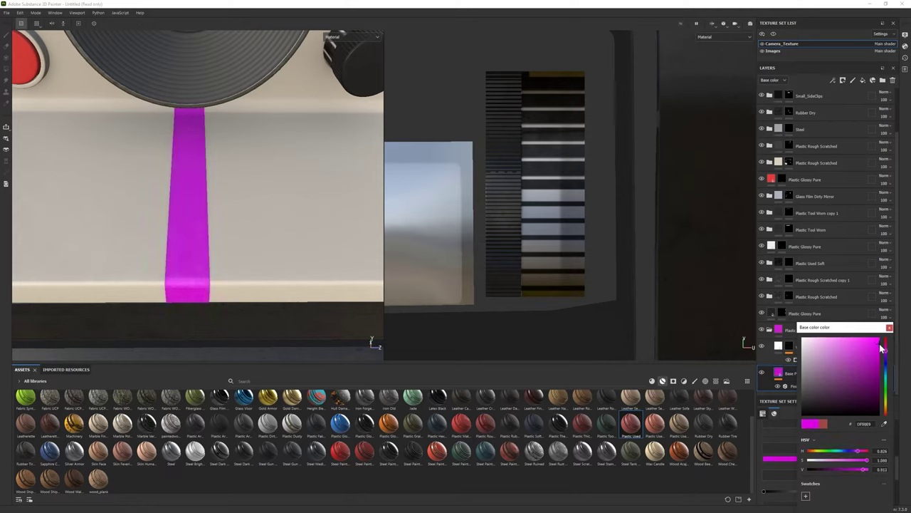
{"action": "left_click_drag", "start_coordinate": [863, 345], "coordinate": [845, 347]}
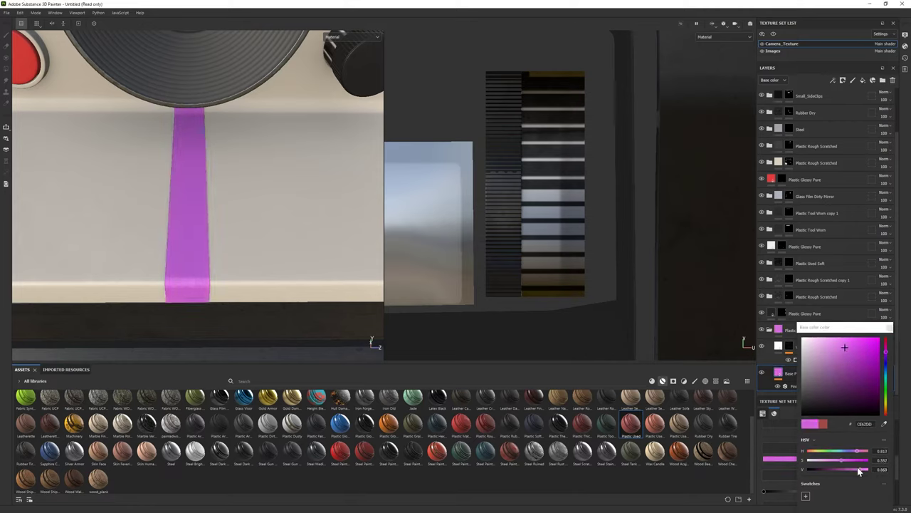
Lower the stripe fill layer's base colour saturation for a paler magenta.
{"action": "left_click", "coordinate": [789, 329]}
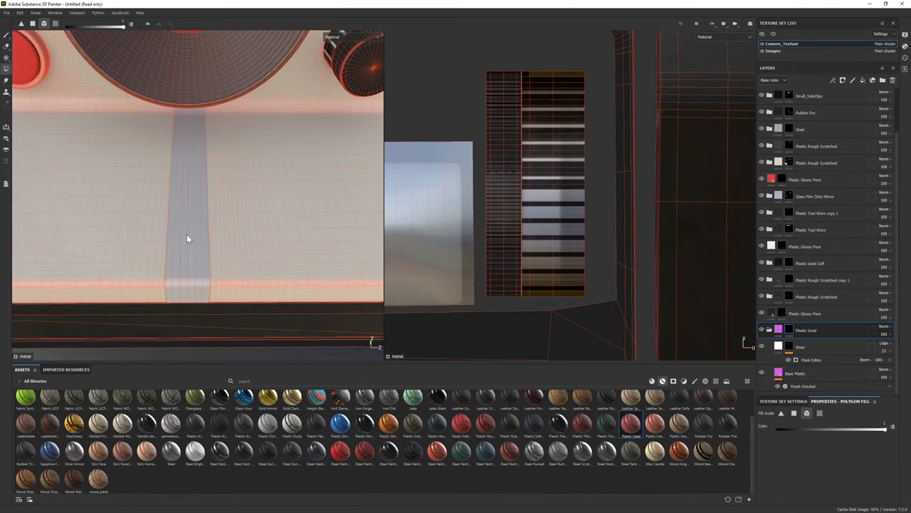
{"action": "left_click", "coordinate": [778, 329]}
{"action": "left_click", "coordinate": [822, 460]}
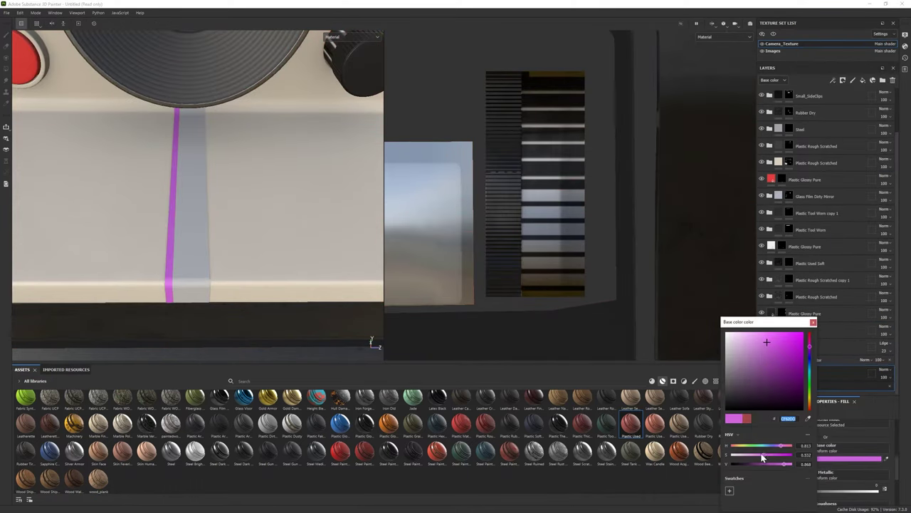
{"action": "left_click_drag", "start_coordinate": [762, 458], "coordinate": [768, 457]}
Turn the second stripe copy's base colour orange.
{"action": "left_click", "coordinate": [788, 382]}
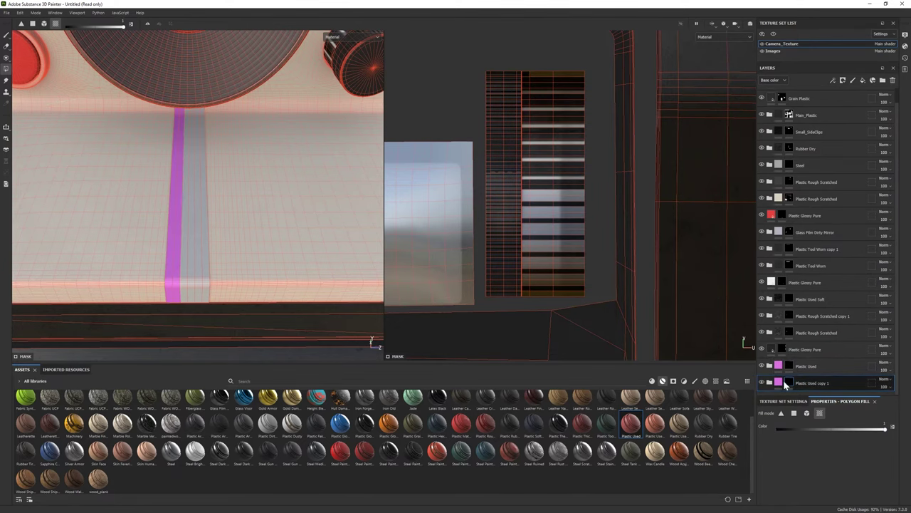
{"action": "left_click", "coordinate": [783, 379]}
{"action": "left_click", "coordinate": [829, 460]}
{"action": "left_click", "coordinate": [815, 411]}
{"action": "left_click", "coordinate": [805, 351]}
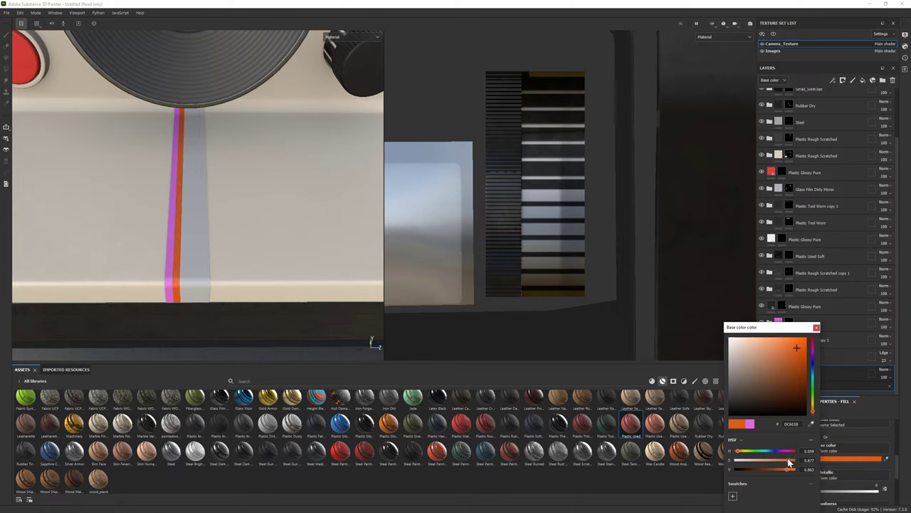
{"action": "left_click", "coordinate": [817, 327]}
Lighten the third stripe layer to a pale orange.
{"action": "left_click", "coordinate": [826, 364]}
{"action": "scroll", "coordinate": [826, 364], "scroll_direction": "down", "scroll_amount": 1}
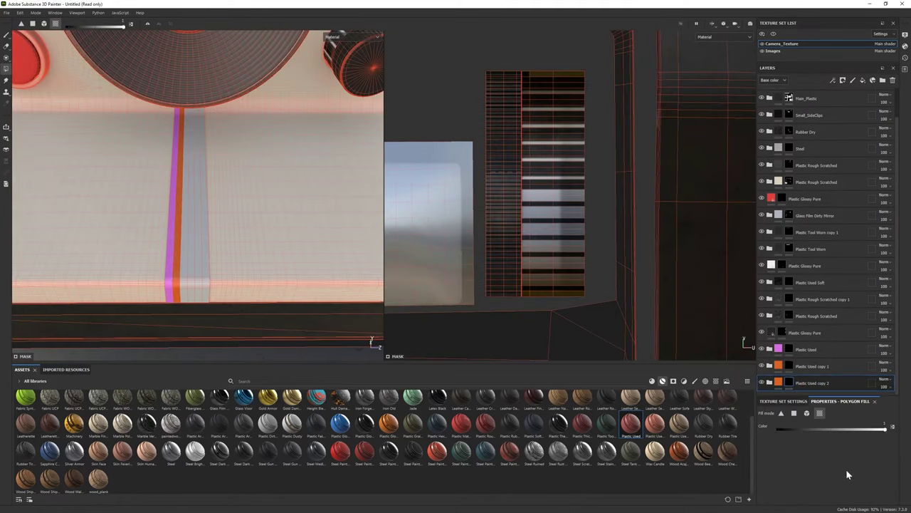
{"action": "left_click", "coordinate": [764, 390]}
{"action": "left_click", "coordinate": [804, 458]}
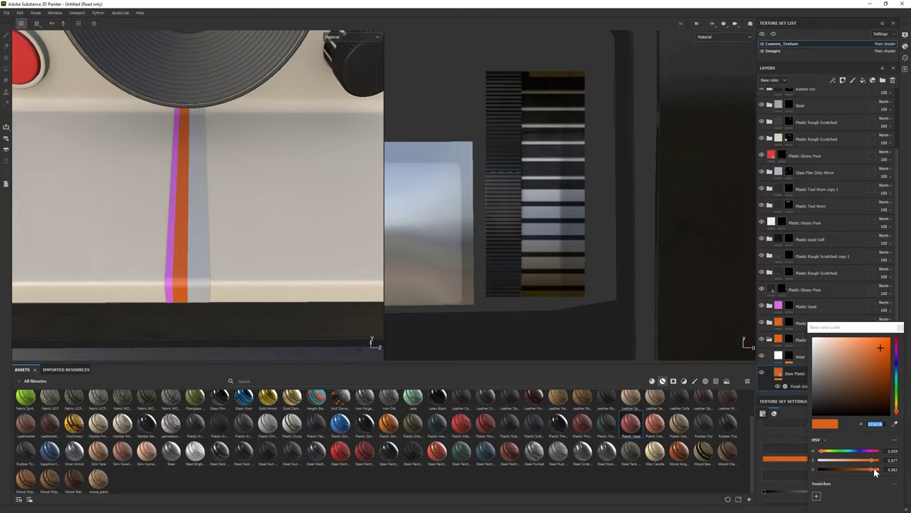
{"action": "left_click_drag", "start_coordinate": [874, 461], "coordinate": [849, 463]}
{"action": "key", "text": "ctrl+z"}
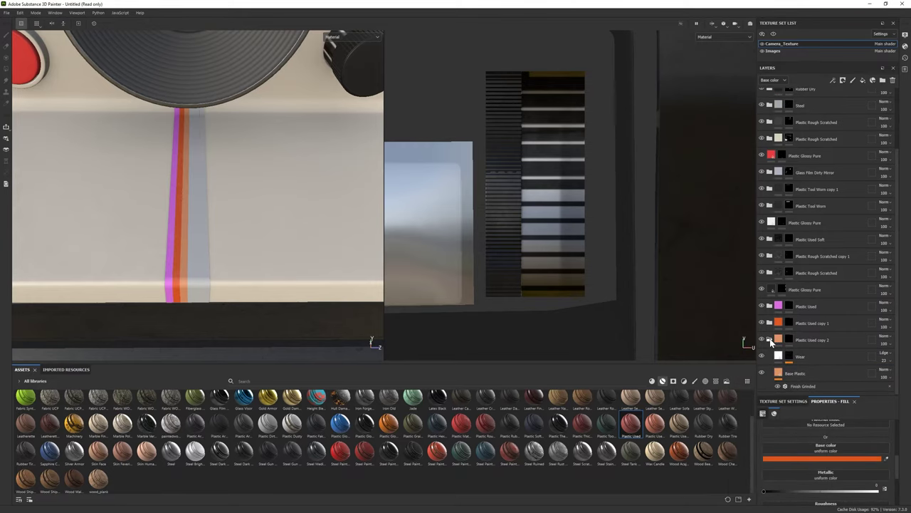
{"action": "left_click_drag", "start_coordinate": [794, 460], "coordinate": [778, 465]}
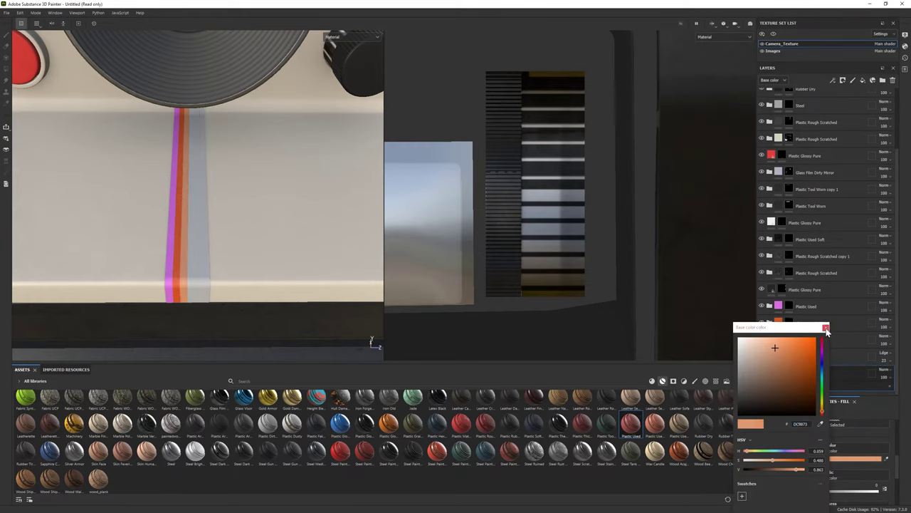
{"action": "left_click", "coordinate": [790, 377]}
Make the first stripe hot pink and the second stripe red.
{"action": "left_click", "coordinate": [820, 459]}
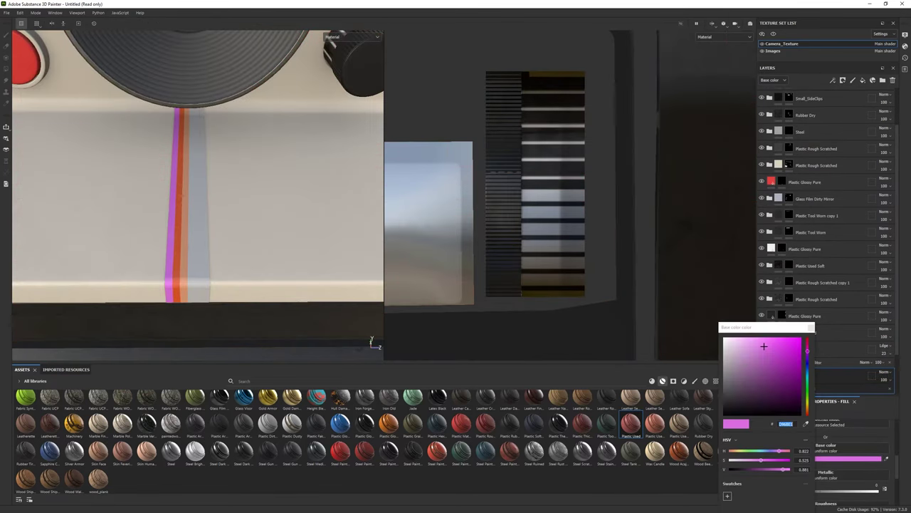
{"action": "left_click", "coordinate": [788, 338]}
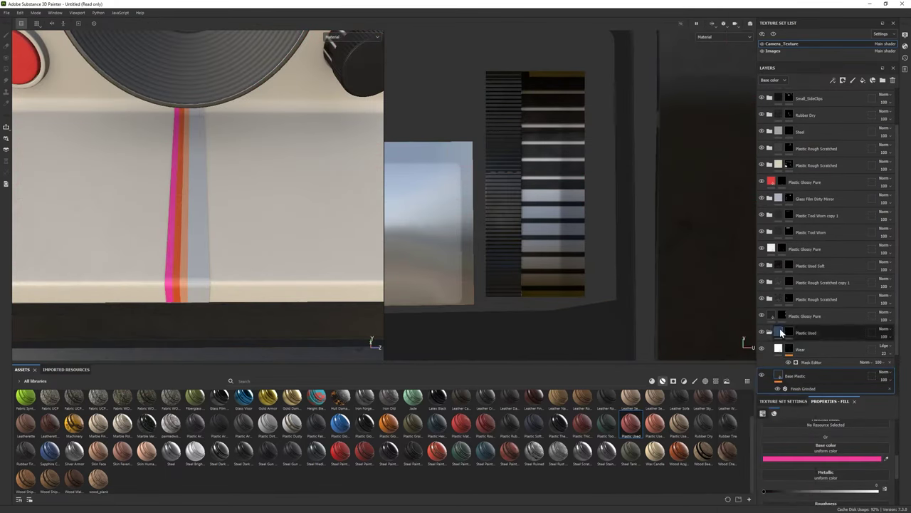
{"action": "left_click", "coordinate": [822, 459]}
{"action": "left_click", "coordinate": [797, 342]}
{"action": "key", "text": "Return"}
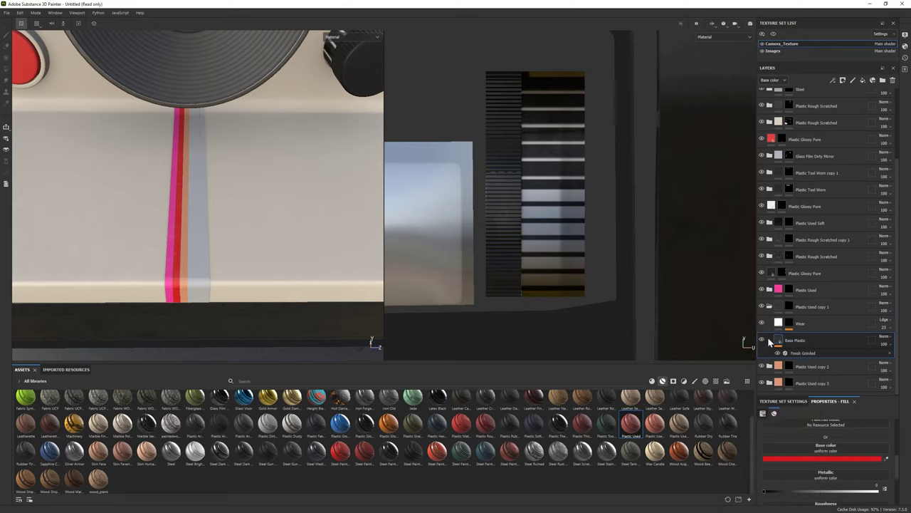
Set the third stripe's base colour to hex F4E220.
{"action": "left_click", "coordinate": [786, 355]}
{"action": "left_click", "coordinate": [823, 460]}
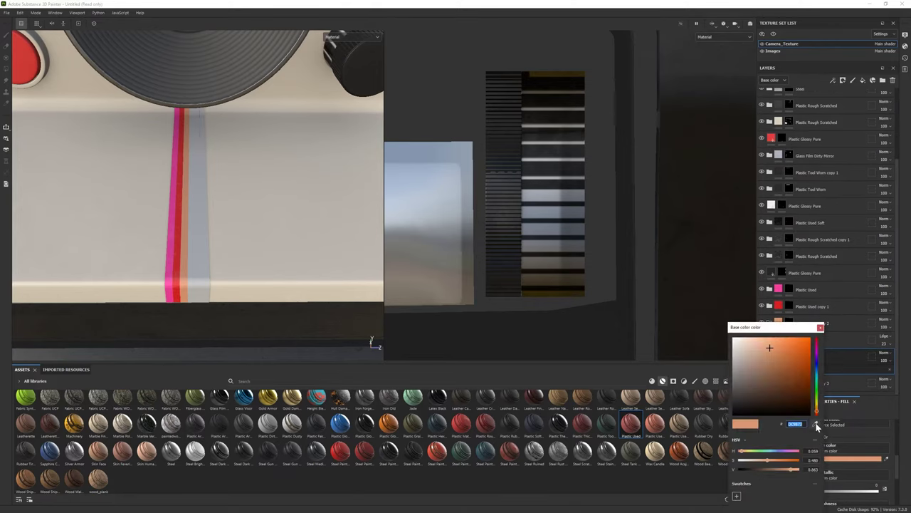
{"action": "type", "text": "F4E220"}
{"action": "key", "text": "Return"}
Set the fourth stripe's base colour to yellow hex F3E220.
{"action": "left_click", "coordinate": [816, 366]}
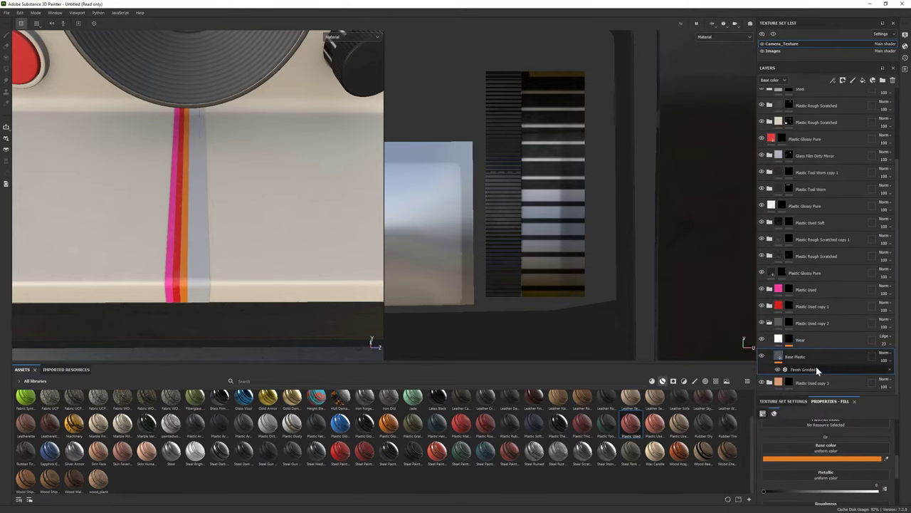
{"action": "left_click", "coordinate": [780, 383]}
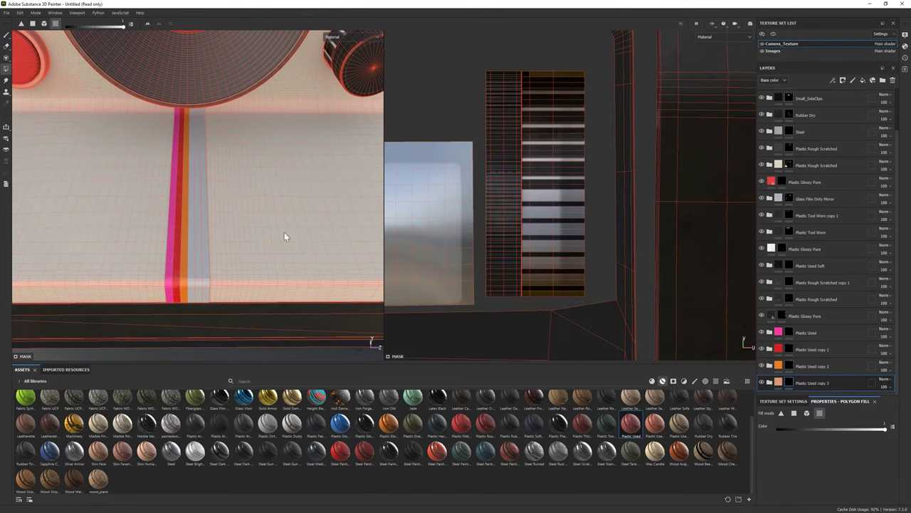
{"action": "left_click", "coordinate": [779, 383]}
{"action": "left_click", "coordinate": [855, 459]}
{"action": "type", "text": "F3E220"}
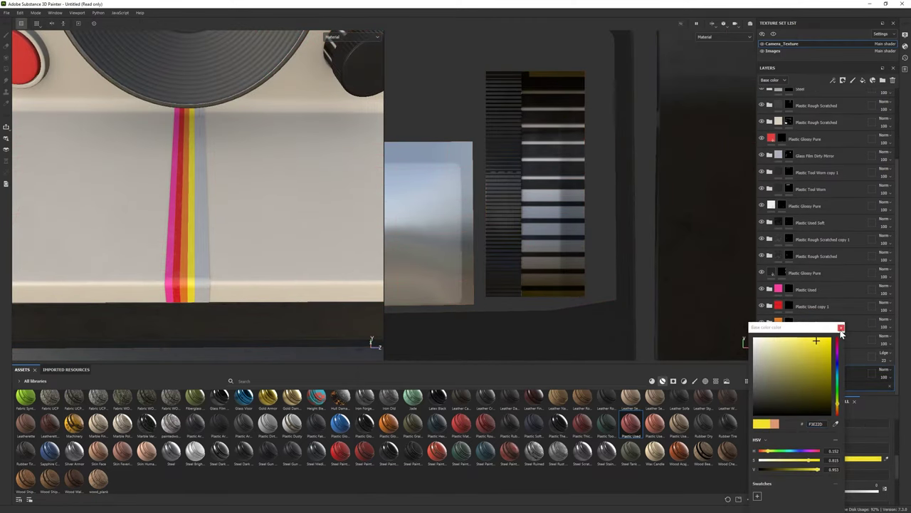
{"action": "left_click", "coordinate": [841, 329]}
Duplicate a band layer and colour it green, hex ACDF2A slightly darkened.
{"action": "left_click", "coordinate": [790, 384]}
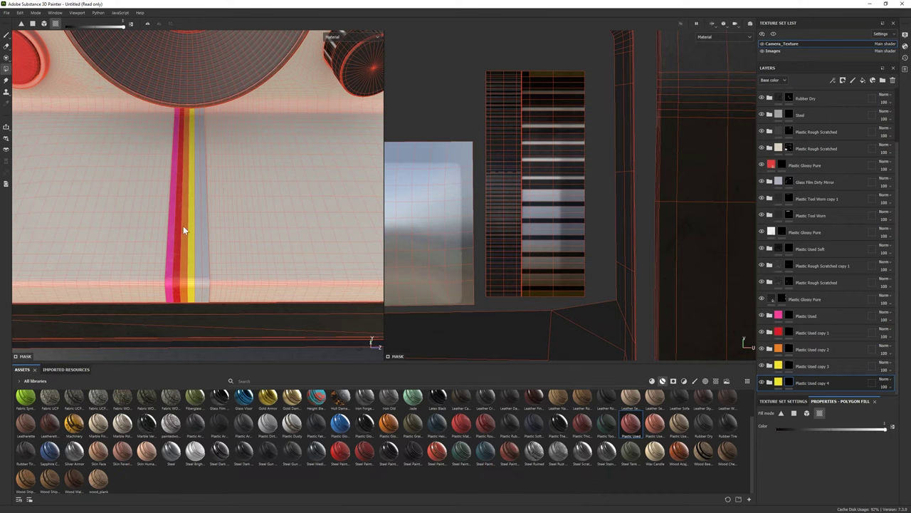
{"action": "key", "text": "ctrl+d"}
{"action": "left_click", "coordinate": [854, 458]}
{"action": "type", "text": "ACDF2A"}
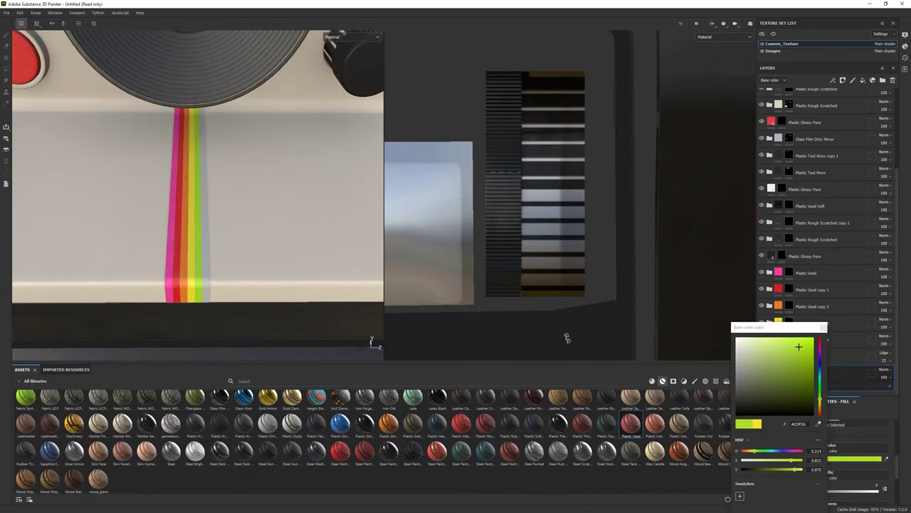
{"action": "left_click_drag", "start_coordinate": [787, 468], "coordinate": [784, 471]}
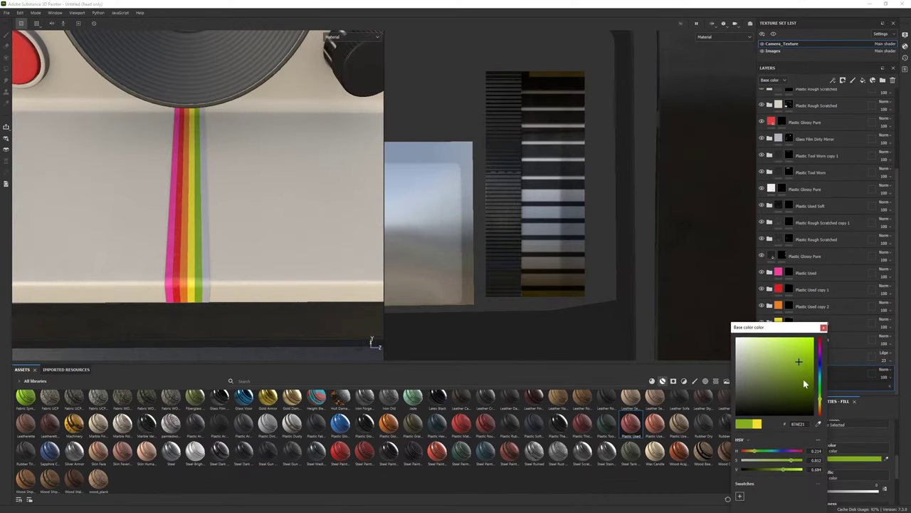
{"action": "left_click", "coordinate": [824, 329]}
Duplicate another band layer and colour it blue, hex 40B4ED.
{"action": "left_click", "coordinate": [823, 383]}
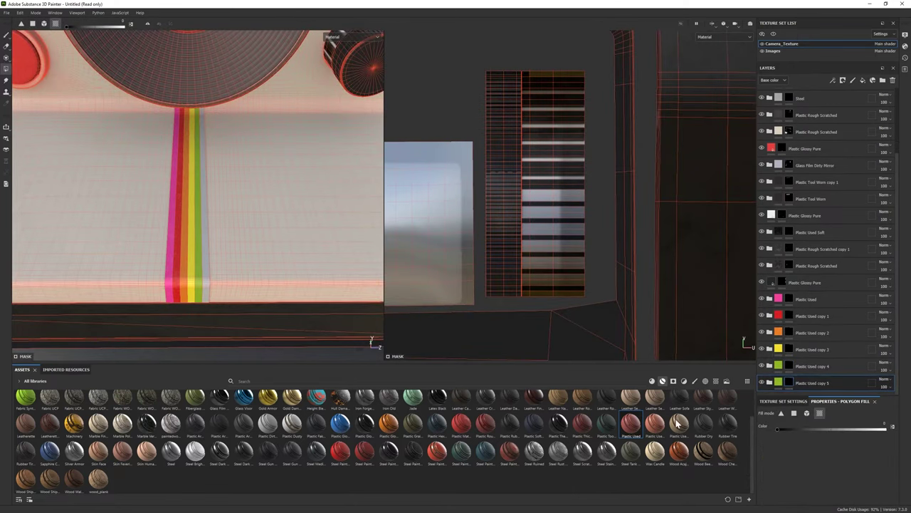
{"action": "key", "text": "ctrl+d"}
{"action": "left_click", "coordinate": [854, 458]}
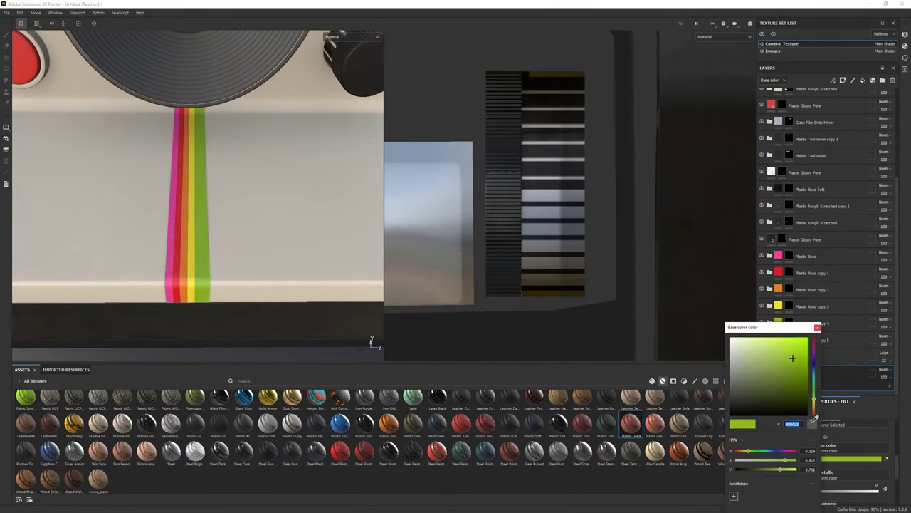
{"action": "type", "text": "40B4ED"}
Orbit and zoom onto the camera front to check the rainbow stripe.
{"action": "left_click_drag", "start_coordinate": [225, 233], "coordinate": [194, 173], "text": "alt"}
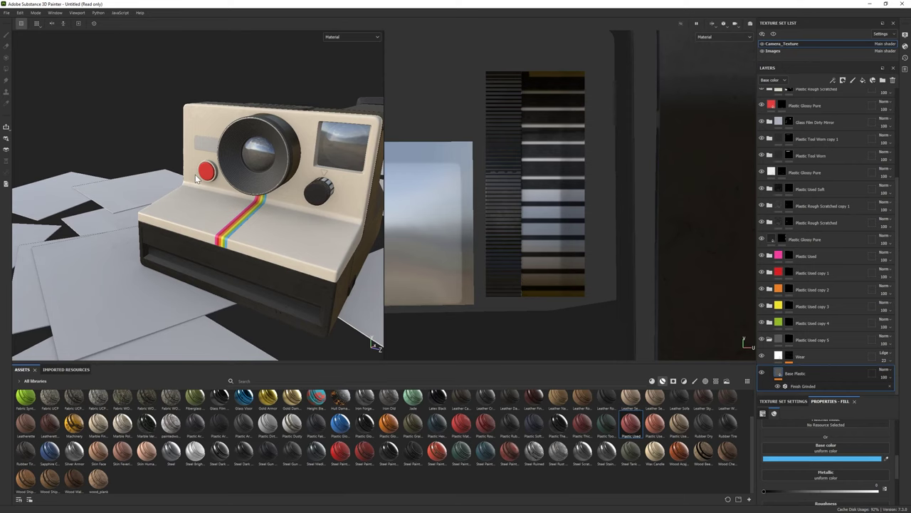
{"action": "left_click_drag", "start_coordinate": [256, 242], "coordinate": [214, 239], "text": "alt"}
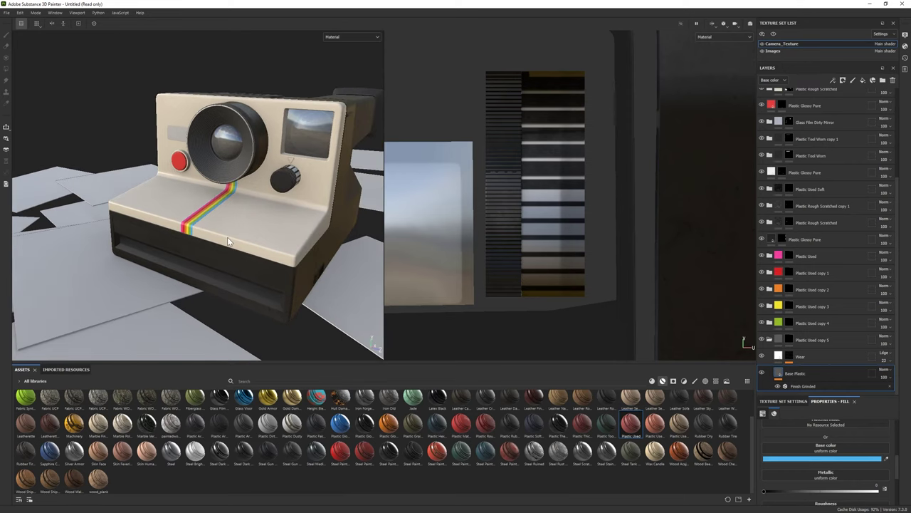
{"action": "scroll", "coordinate": [199, 213], "scroll_direction": "up", "scroll_amount": 2}
{"action": "left_click", "coordinate": [787, 459]}
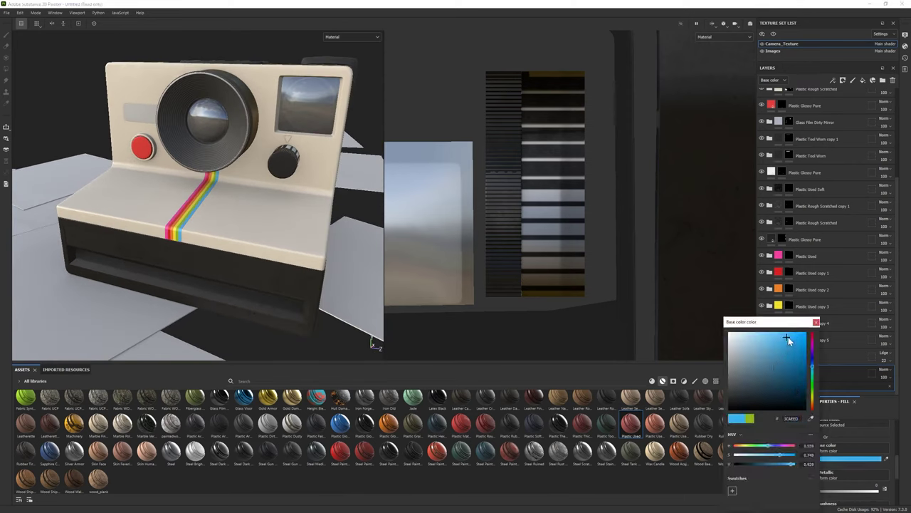
{"action": "scroll", "coordinate": [220, 240], "scroll_direction": "up", "scroll_amount": 3}
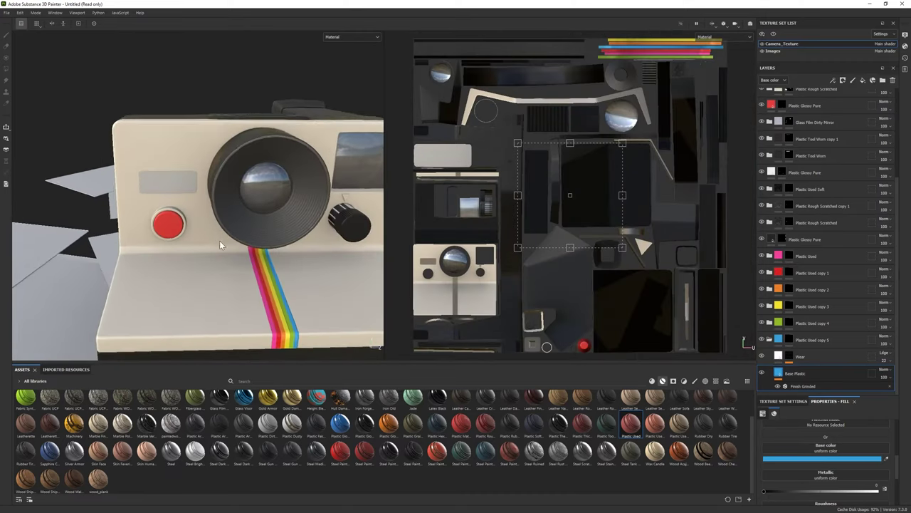
{"action": "left_click_drag", "start_coordinate": [219, 240], "coordinate": [190, 247], "text": "alt"}
{"action": "middle_click_drag", "start_coordinate": [190, 245], "coordinate": [237, 254], "text": "alt"}
{"action": "scroll", "coordinate": [185, 213], "scroll_direction": "up", "scroll_amount": 2}
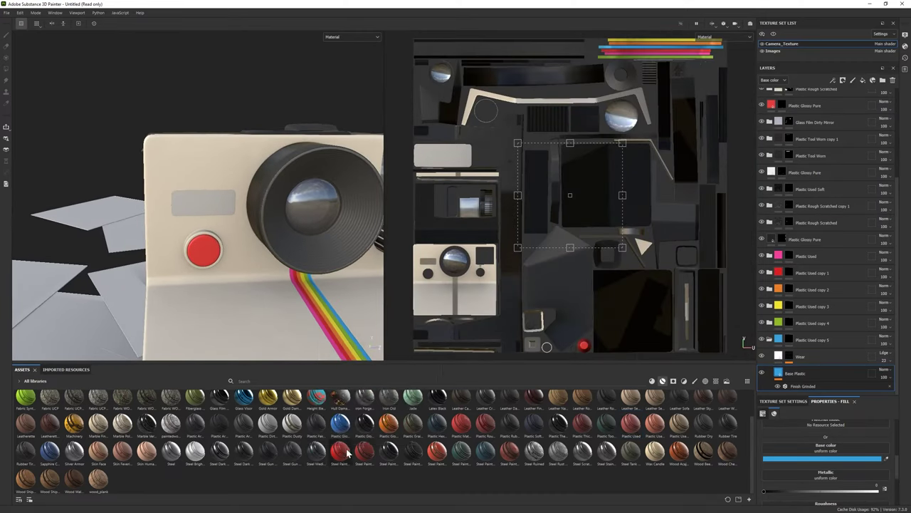
Add a Plastic Glossy folder to the layer stack and give it a mask.
{"action": "left_click_drag", "start_coordinate": [348, 421], "coordinate": [818, 109]}
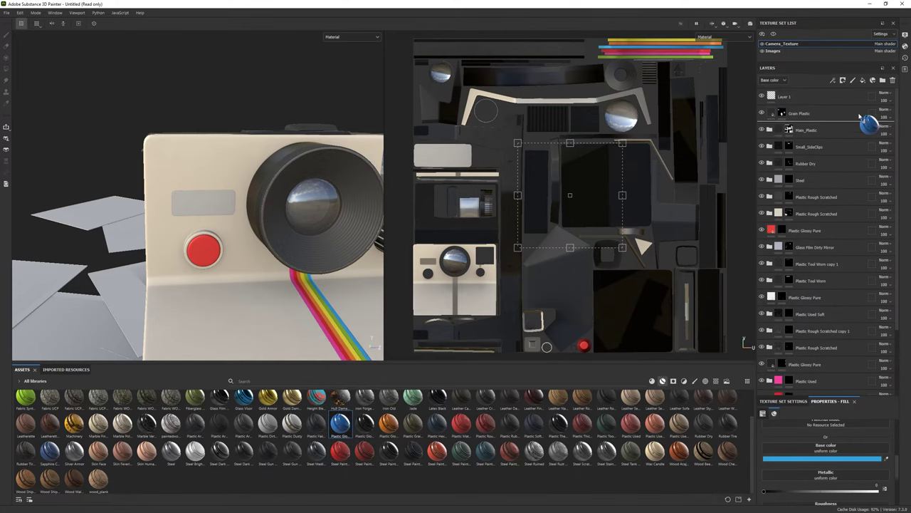
{"action": "right_click", "coordinate": [826, 112]}
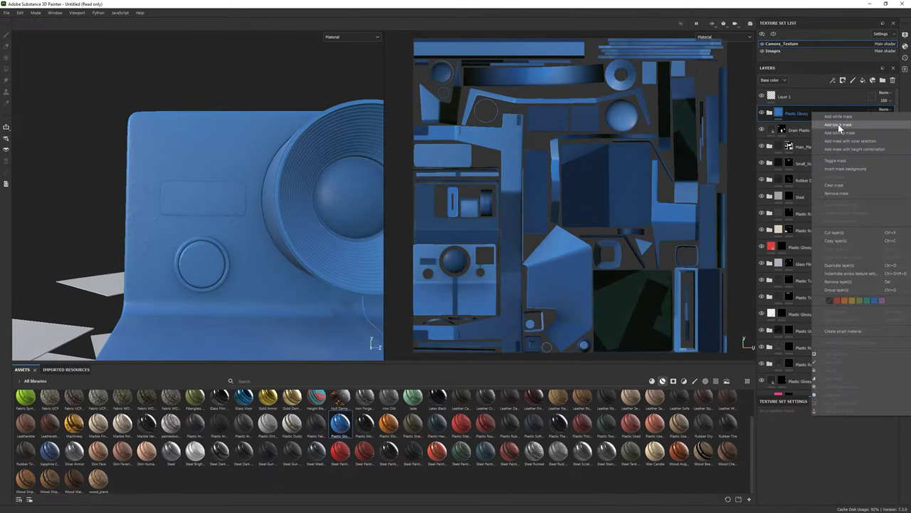
{"action": "left_click", "coordinate": [843, 153]}
{"action": "left_click", "coordinate": [769, 112]}
Darken the Plastic Base colour to near-black #252525 for the label plate.
{"action": "left_click", "coordinate": [784, 176]}
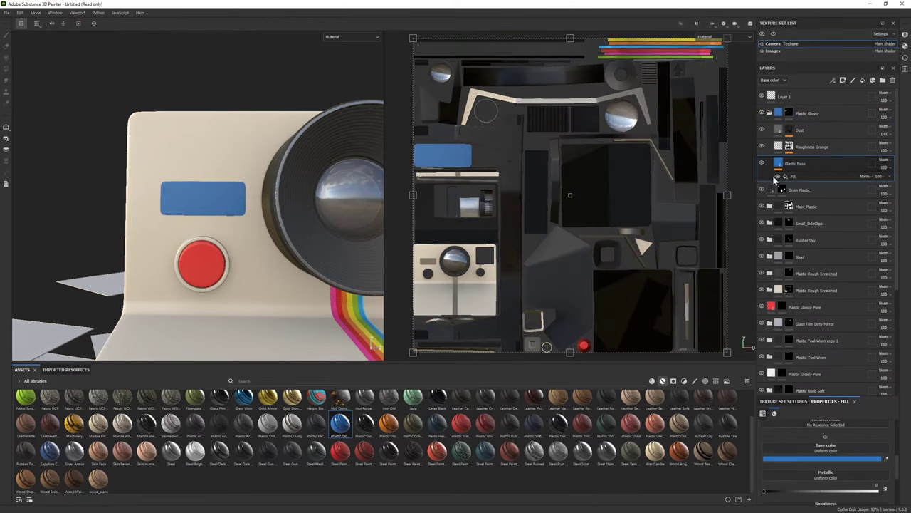
{"action": "left_click", "coordinate": [822, 460]}
{"action": "left_click_drag", "start_coordinate": [783, 356], "coordinate": [723, 407]}
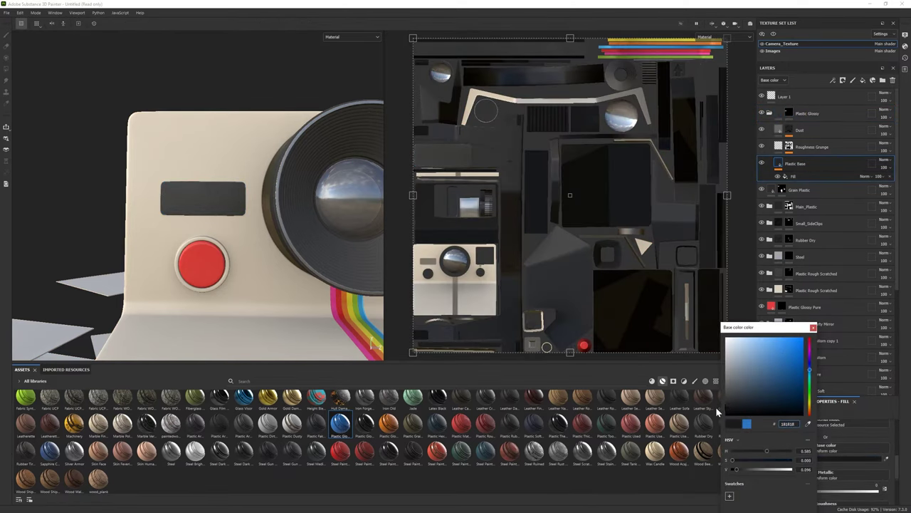
{"action": "left_click", "coordinate": [797, 174]}
Check the dark label plate, then add a blue Plastic Glossy Pure fill layer.
{"action": "left_click_drag", "start_coordinate": [114, 206], "coordinate": [164, 200], "text": "alt"}
{"action": "scroll", "coordinate": [797, 477], "scroll_direction": "down", "scroll_amount": 2}
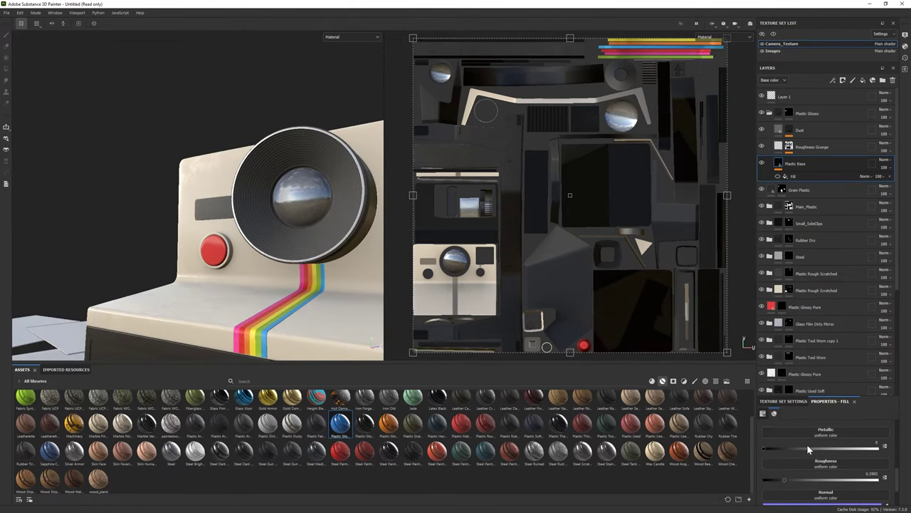
{"action": "scroll", "coordinate": [801, 455], "scroll_direction": "up", "scroll_amount": 2}
{"action": "left_click", "coordinate": [793, 460]}
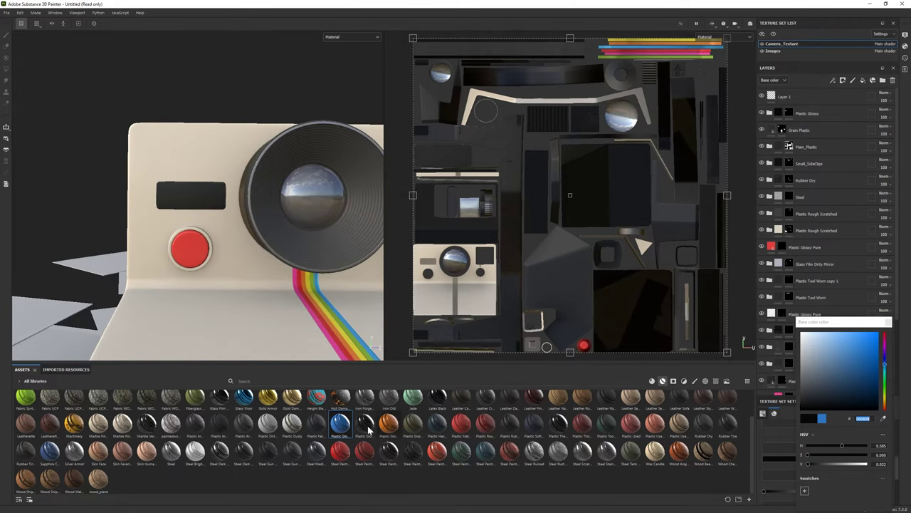
{"action": "left_click_drag", "start_coordinate": [340, 423], "coordinate": [795, 115]}
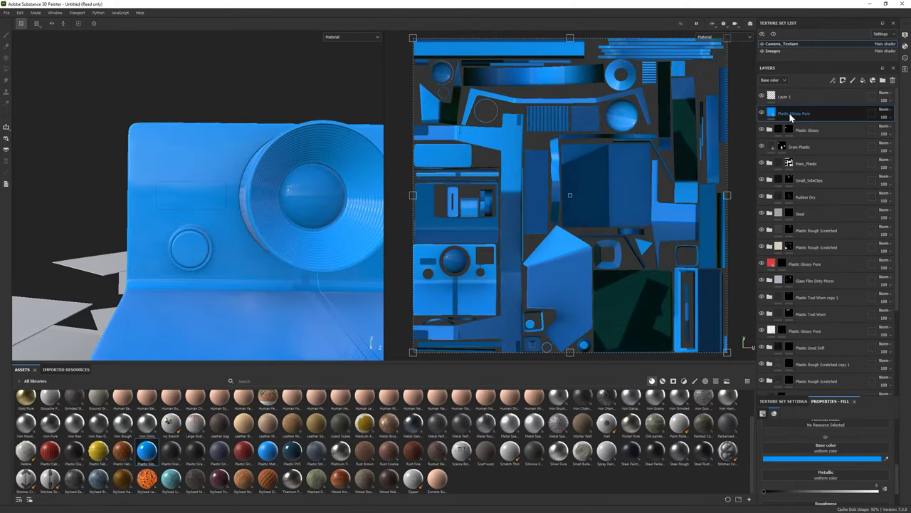
Give Plastic Glossy Pure a black mask and stamp OneStep text onto the label.
{"action": "right_click", "coordinate": [795, 114]}
{"action": "left_click", "coordinate": [819, 142]}
{"action": "key", "text": "1"}
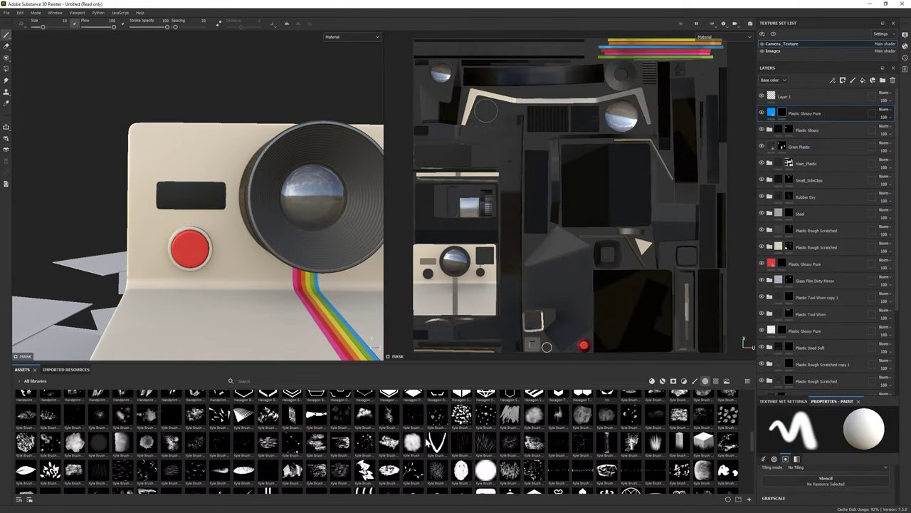
{"action": "left_click", "coordinate": [341, 450]}
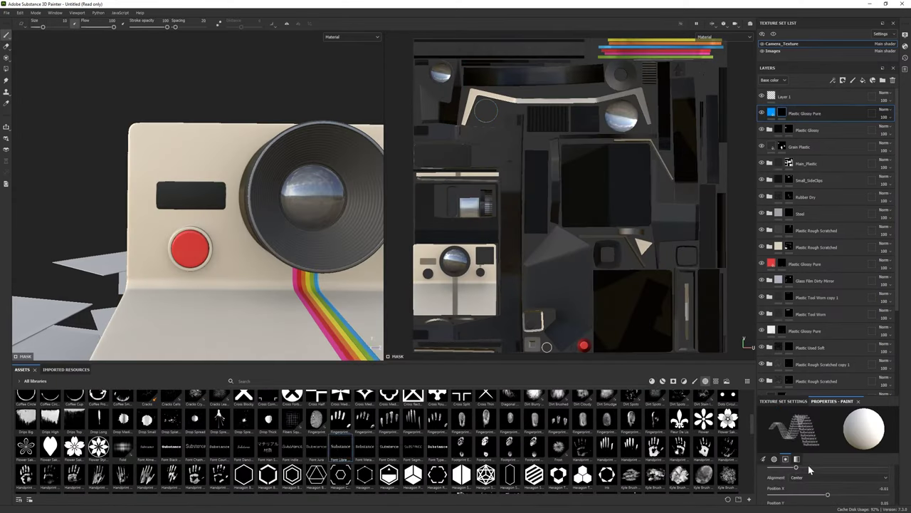
{"action": "scroll", "coordinate": [819, 463], "scroll_direction": "down", "scroll_amount": 5}
{"action": "double_click", "coordinate": [794, 475]}
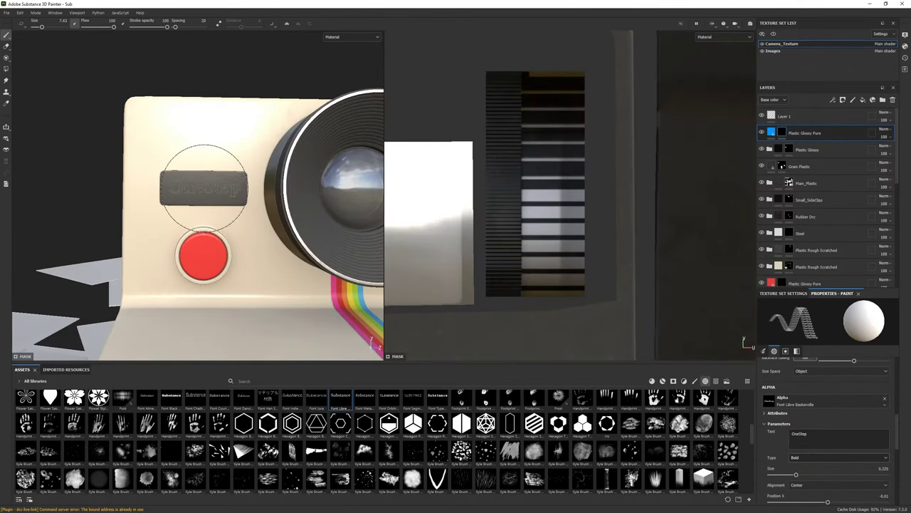
{"action": "left_click", "coordinate": [217, 185]}
Set the lettering's base colour to off-white #F7F7F7.
{"action": "left_click", "coordinate": [771, 132]}
{"action": "left_click", "coordinate": [810, 432]}
{"action": "left_click", "coordinate": [718, 339]}
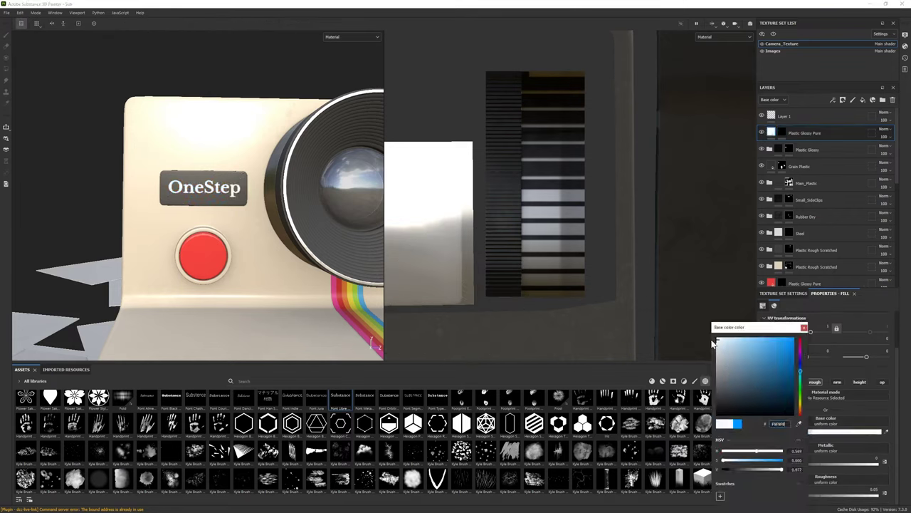
{"action": "scroll", "coordinate": [201, 230], "scroll_direction": "down", "scroll_amount": 5}
{"action": "left_click_drag", "start_coordinate": [164, 229], "coordinate": [201, 229], "text": "alt"}
{"action": "scroll", "coordinate": [201, 229], "scroll_direction": "up", "scroll_amount": 4}
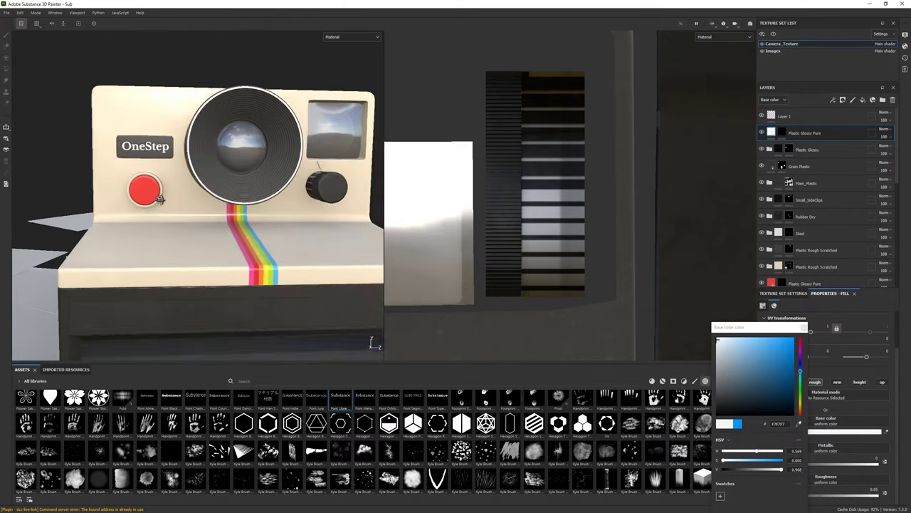
{"action": "scroll", "coordinate": [228, 235], "scroll_direction": "up", "scroll_amount": 4}
{"action": "scroll", "coordinate": [246, 242], "scroll_direction": "up", "scroll_amount": 2}
{"action": "scroll", "coordinate": [246, 242], "scroll_direction": "down", "scroll_amount": 2}
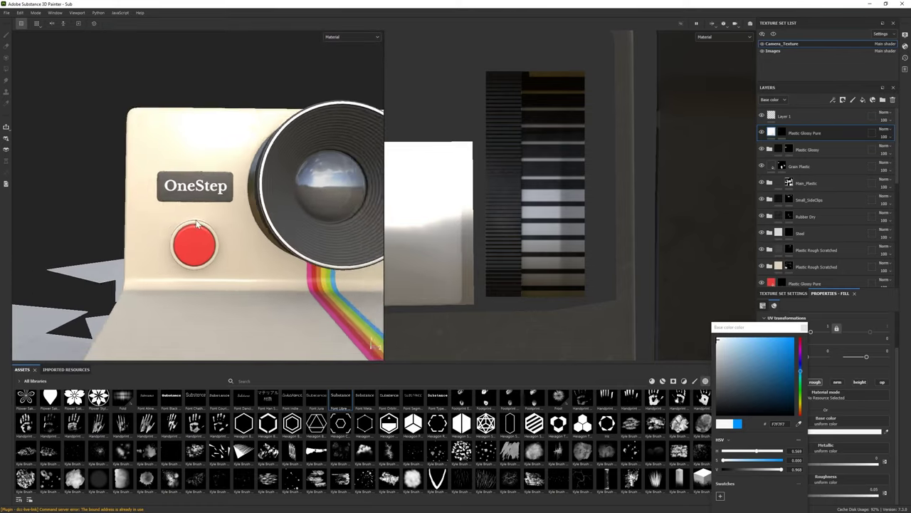
Expand the Plastic Glossy folder and orbit around the lens to inspect the label.
{"action": "left_click", "coordinate": [769, 148]}
{"action": "left_click_drag", "start_coordinate": [172, 186], "coordinate": [263, 268], "text": "alt"}
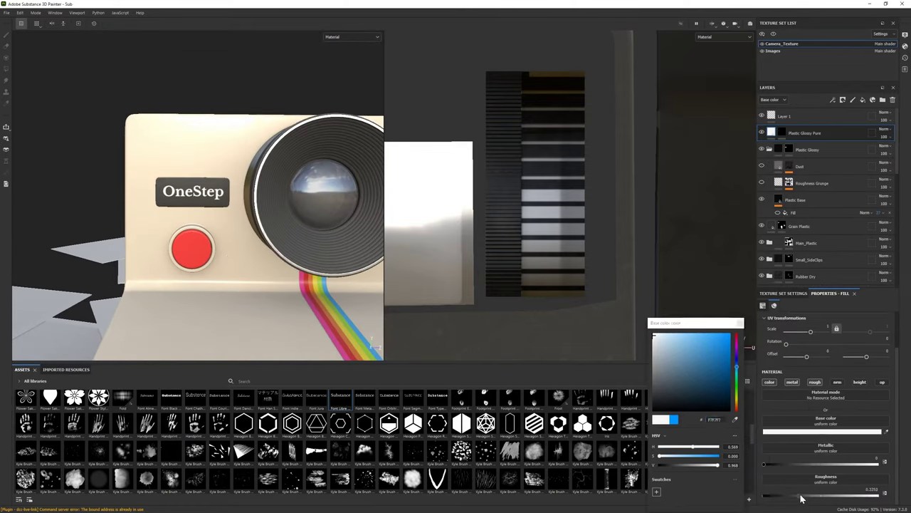
{"action": "left_click_drag", "start_coordinate": [233, 173], "coordinate": [228, 259], "text": "alt"}
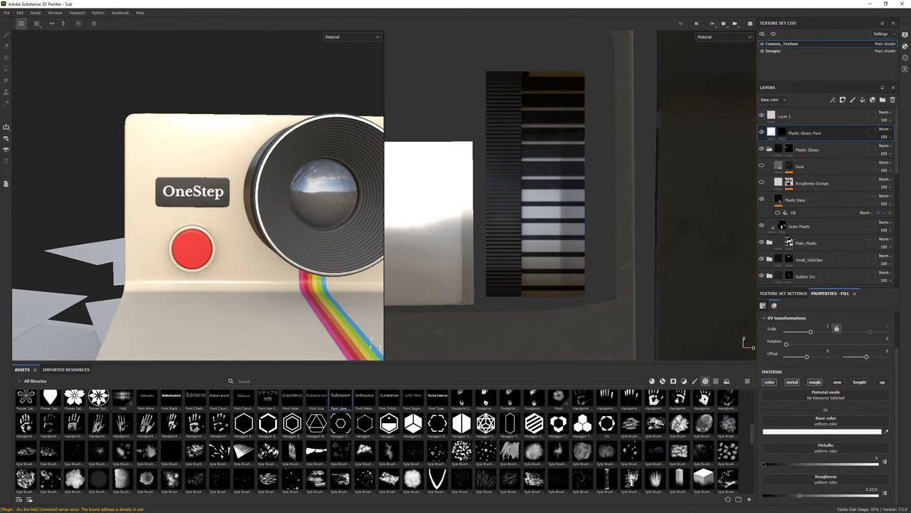
{"action": "scroll", "coordinate": [427, 442], "scroll_direction": "up", "scroll_amount": 3}
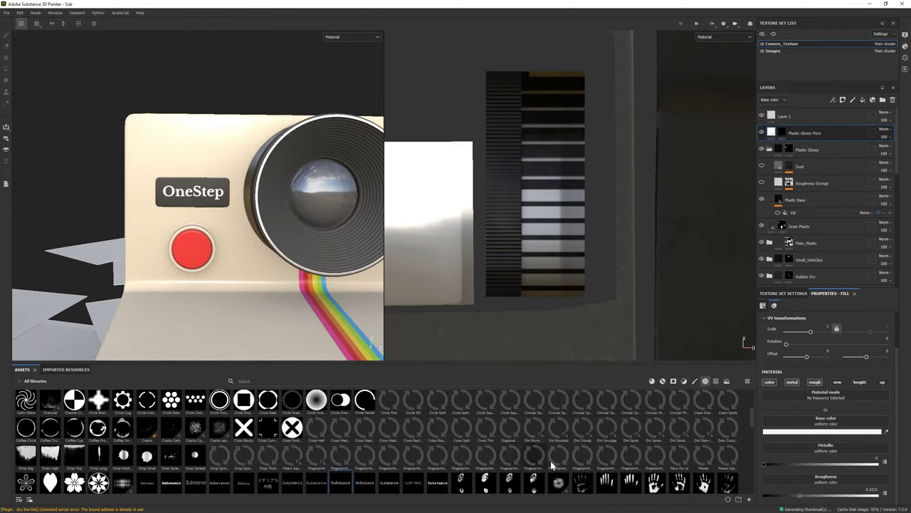
{"action": "scroll", "coordinate": [181, 275], "scroll_direction": "down", "scroll_amount": 5}
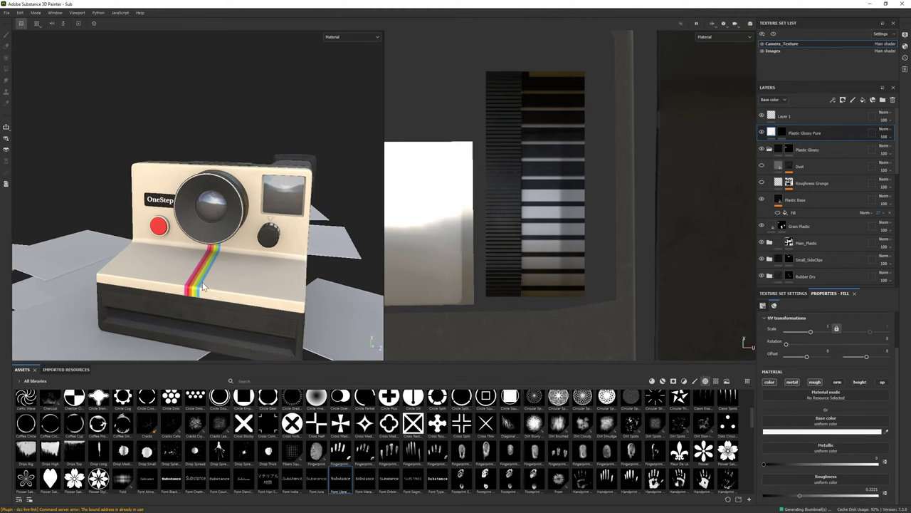
{"action": "scroll", "coordinate": [181, 275], "scroll_direction": "up", "scroll_amount": 5}
{"action": "scroll", "coordinate": [181, 276], "scroll_direction": "up", "scroll_amount": 2}
Restamp the white OneStep text on the label and change the text font to Jura.
{"action": "key", "text": "e"}
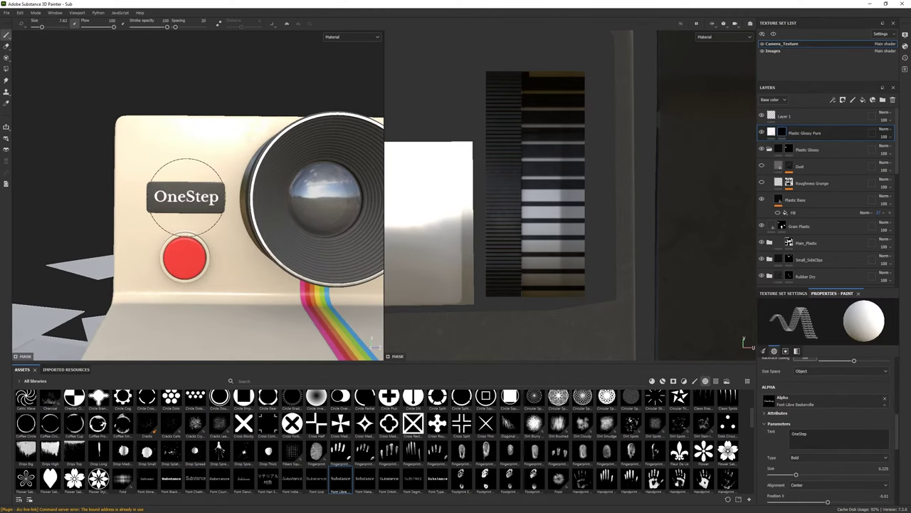
{"action": "key", "text": "1"}
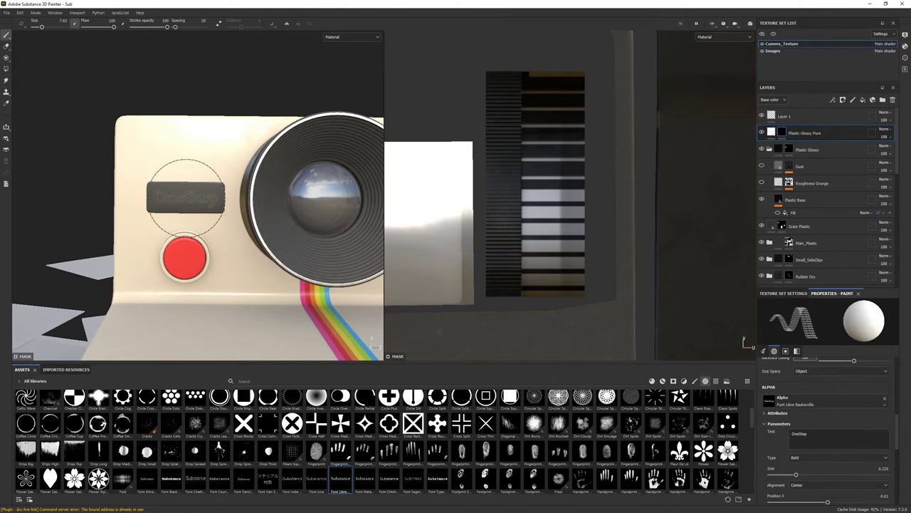
{"action": "left_click", "coordinate": [185, 198]}
{"action": "scroll", "coordinate": [186, 198], "scroll_direction": "down", "scroll_amount": 5}
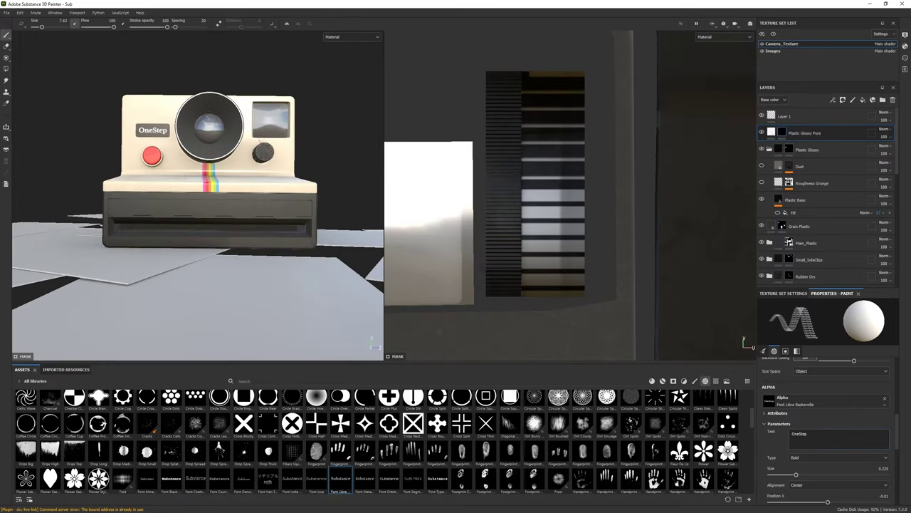
{"action": "left_click", "coordinate": [318, 483]}
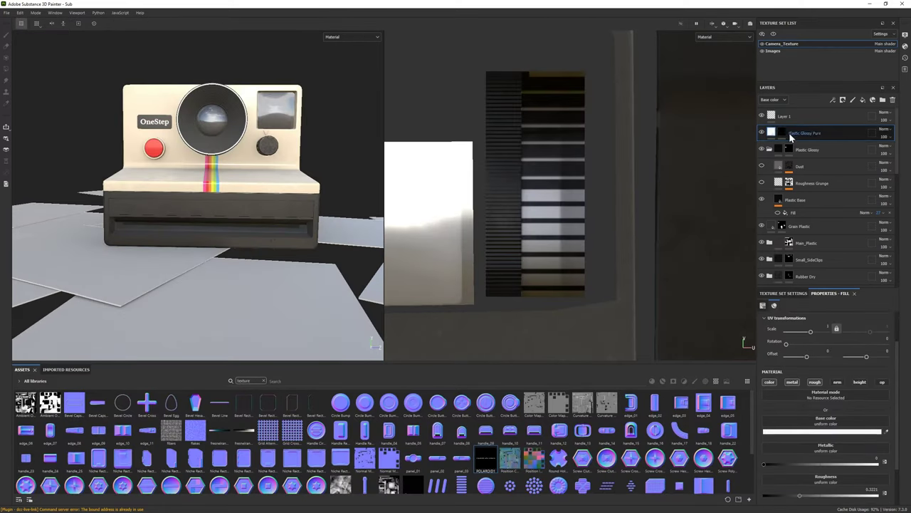
Project the POLAROID1 texture as base colour onto Layer 1.
{"action": "left_click", "coordinate": [783, 116]}
{"action": "left_click", "coordinate": [6, 71]}
{"action": "key", "text": "3"}
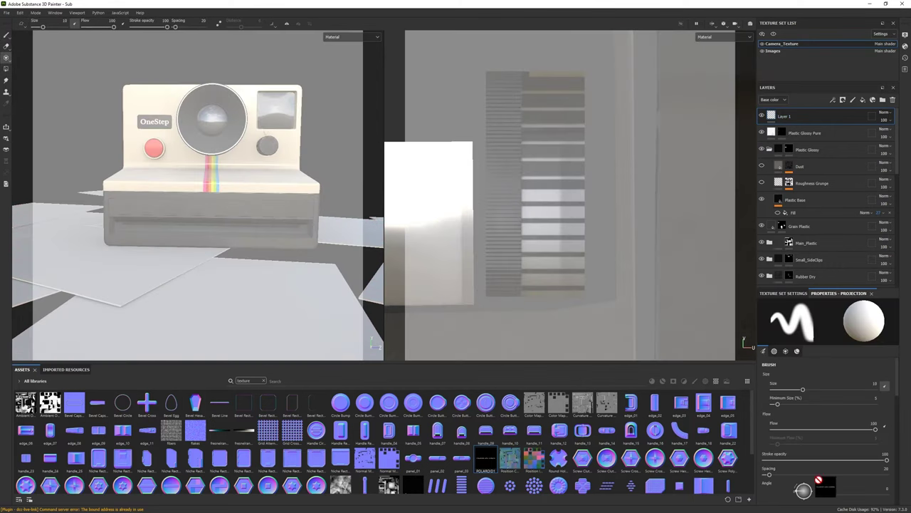
{"action": "left_click_drag", "start_coordinate": [501, 464], "coordinate": [830, 403]}
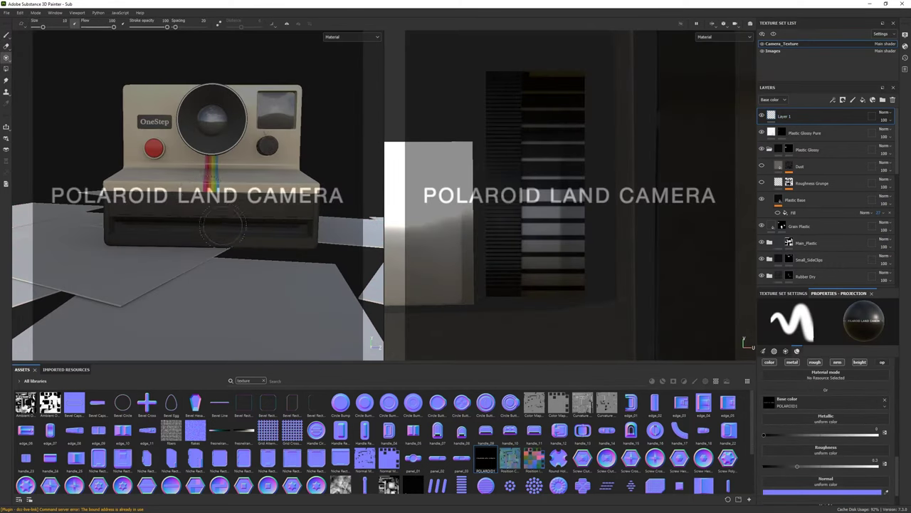
{"action": "scroll", "coordinate": [223, 227], "scroll_direction": "up", "scroll_amount": 3}
{"action": "scroll", "coordinate": [557, 274], "scroll_direction": "down", "scroll_amount": 3}
{"action": "scroll", "coordinate": [558, 274], "scroll_direction": "down", "scroll_amount": 2}
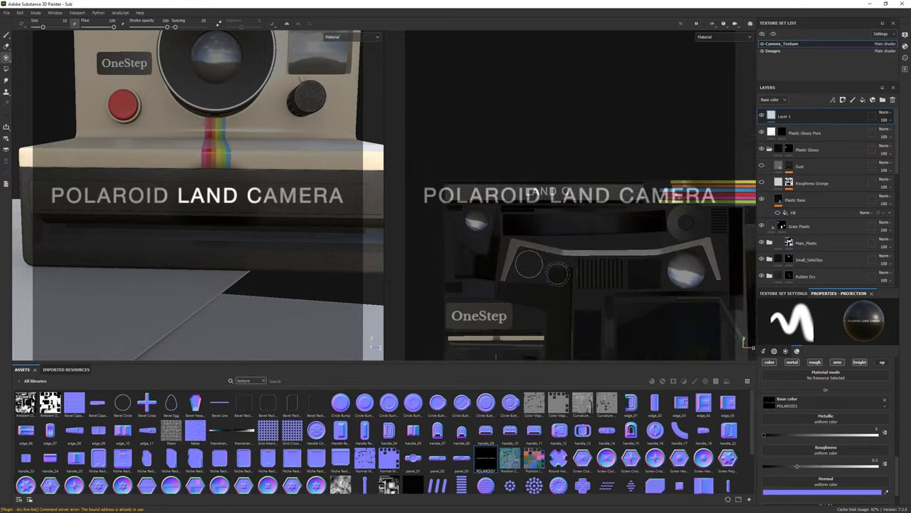
{"action": "scroll", "coordinate": [558, 274], "scroll_direction": "up", "scroll_amount": 3}
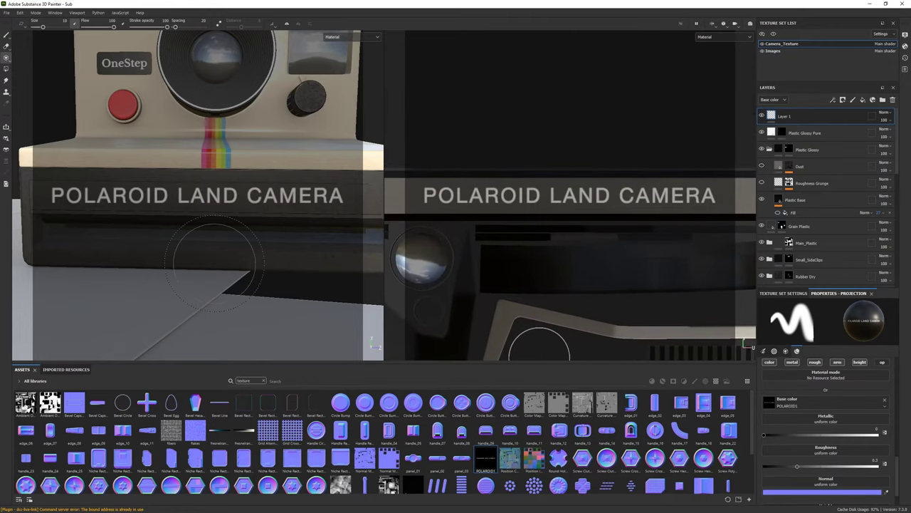
{"action": "scroll", "coordinate": [217, 267], "scroll_direction": "down", "scroll_amount": 3}
{"action": "left_click_drag", "start_coordinate": [207, 257], "coordinate": [170, 245], "text": "alt"}
{"action": "scroll", "coordinate": [171, 245], "scroll_direction": "up", "scroll_amount": 2}
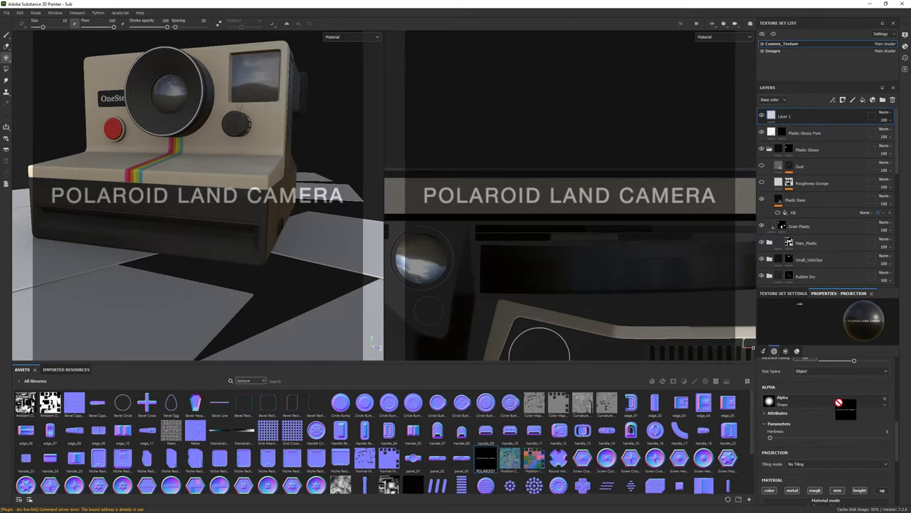
Use POLAROID1 as the alpha, return to normal painting, and clear the brush text.
{"action": "left_click", "coordinate": [885, 399]}
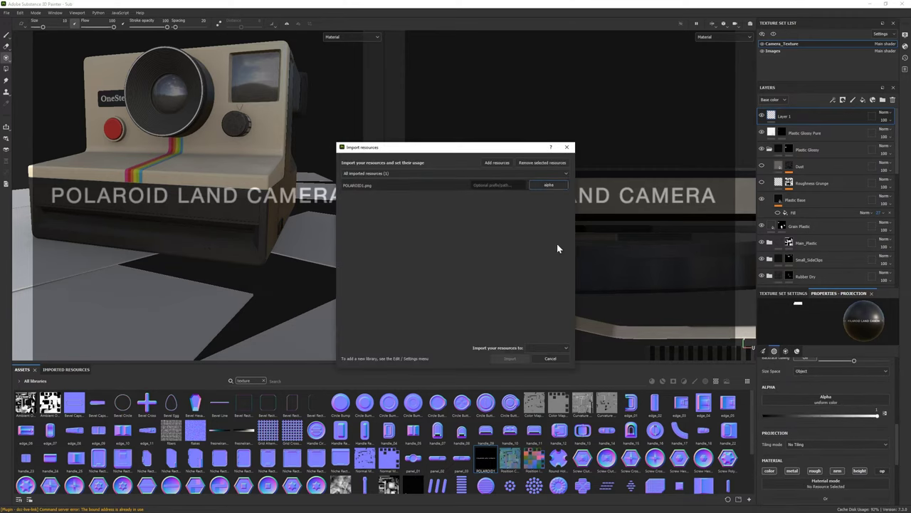
{"action": "left_click", "coordinate": [548, 356]}
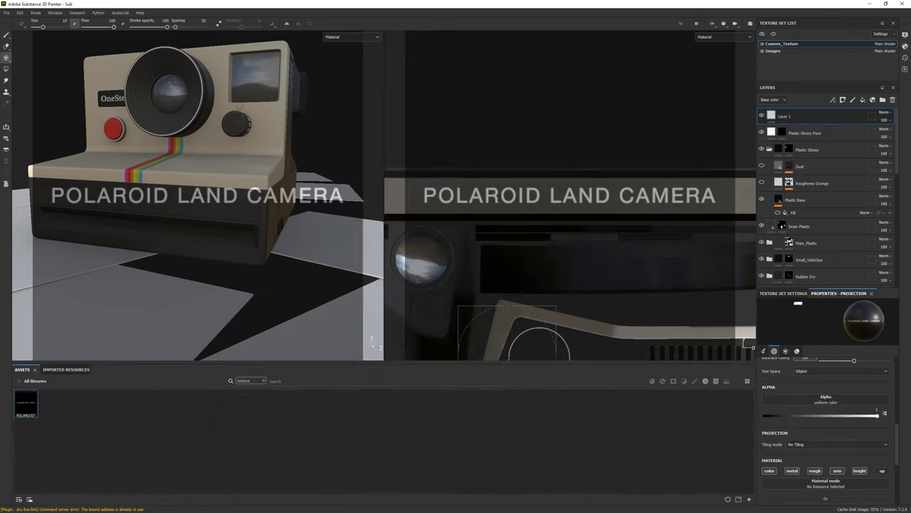
{"action": "left_click", "coordinate": [6, 34]}
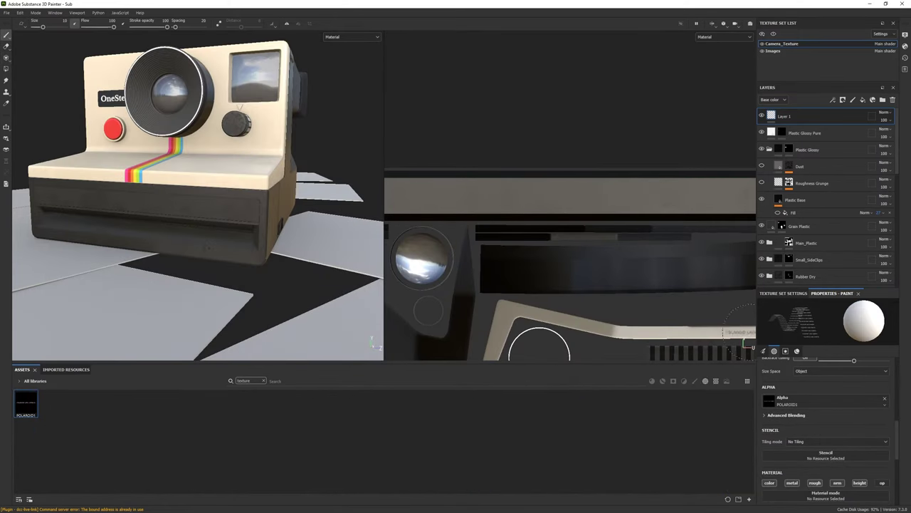
{"action": "left_click", "coordinate": [263, 381]}
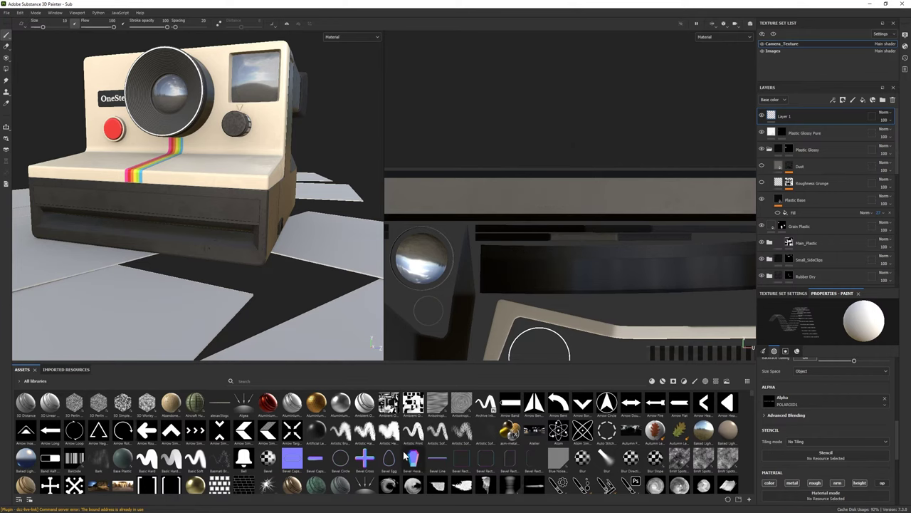
{"action": "scroll", "coordinate": [320, 465], "scroll_direction": "down", "scroll_amount": 1}
{"action": "left_click_drag", "start_coordinate": [147, 450], "coordinate": [805, 123]}
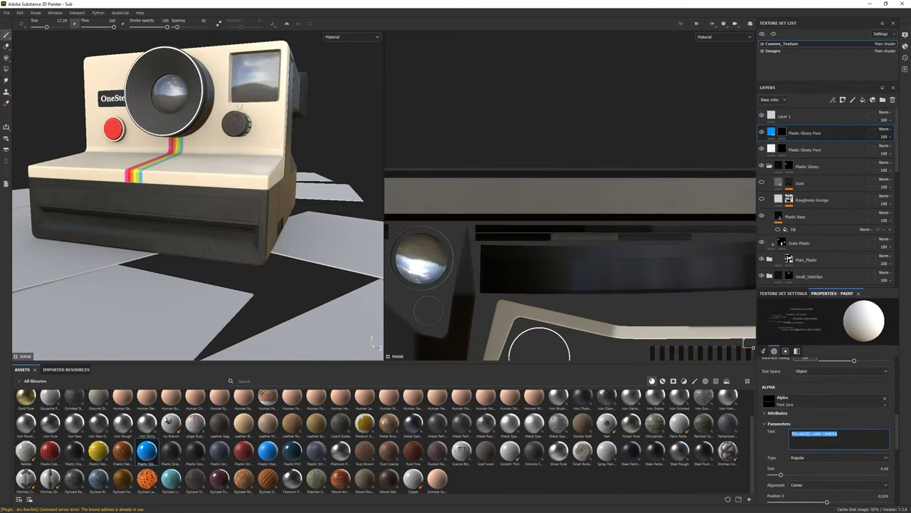
{"action": "key", "text": "BackSpace"}
{"action": "left_click", "coordinate": [705, 381]}
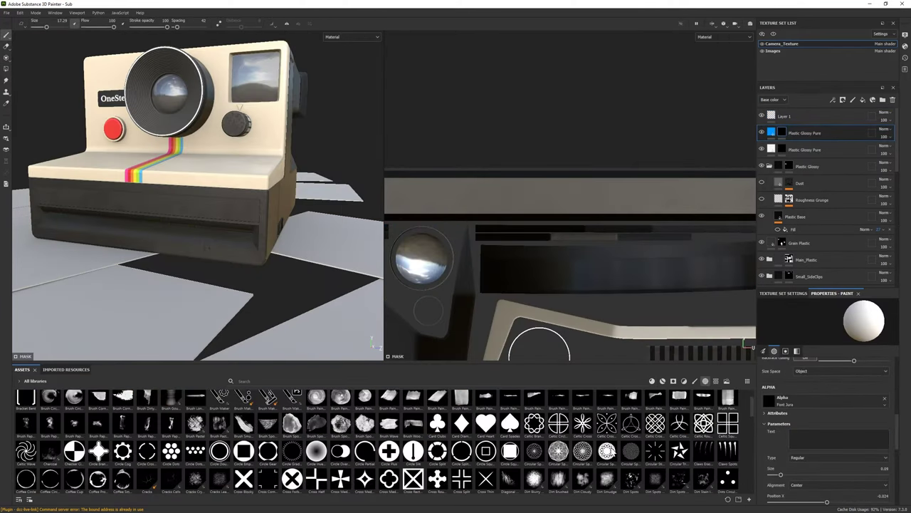
Stamp the POLAROID1 alpha as POLAROID LAND CAMERA lettering on the camera front.
{"action": "scroll", "coordinate": [358, 435], "scroll_direction": "down", "scroll_amount": 4}
{"action": "scroll", "coordinate": [358, 435], "scroll_direction": "down", "scroll_amount": 4}
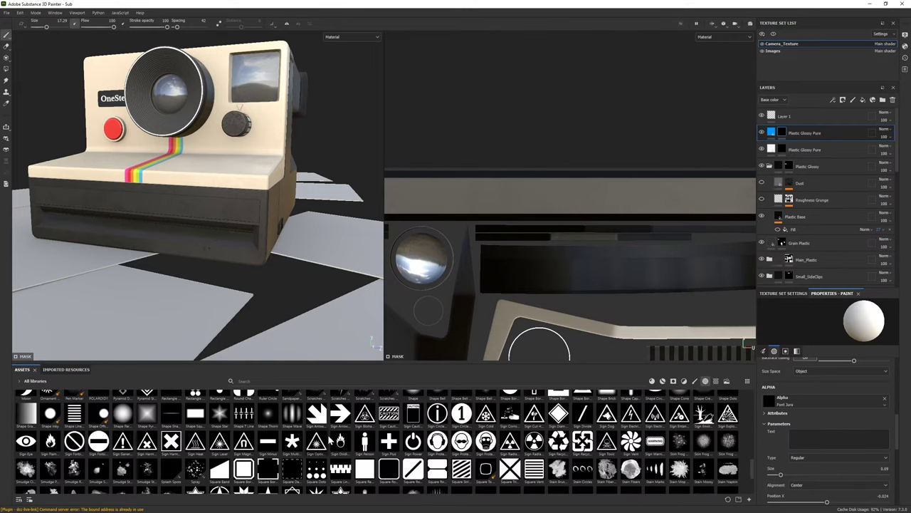
{"action": "scroll", "coordinate": [358, 435], "scroll_direction": "down", "scroll_amount": 4}
{"action": "left_click", "coordinate": [99, 473]}
{"action": "left_click_drag", "start_coordinate": [162, 193], "coordinate": [214, 186], "text": "alt"}
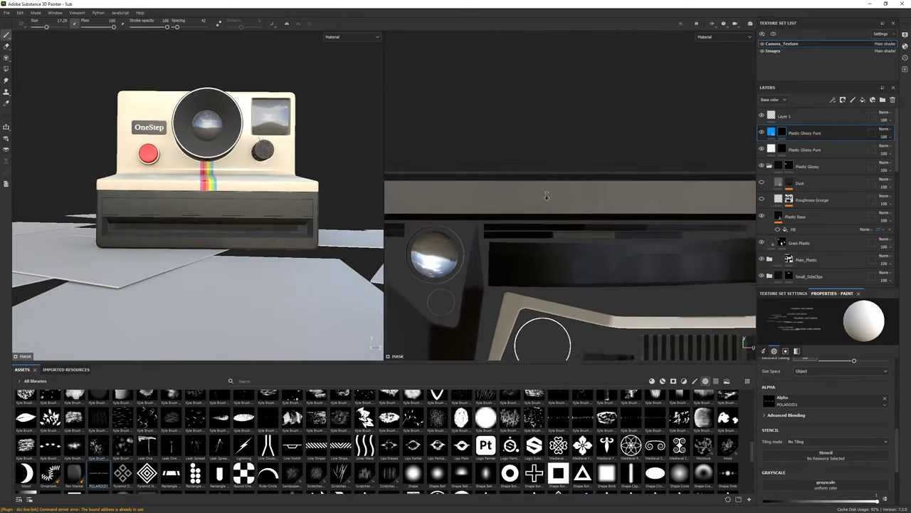
{"action": "scroll", "coordinate": [539, 199], "scroll_direction": "down", "scroll_amount": 2}
{"action": "left_click", "coordinate": [539, 199]}
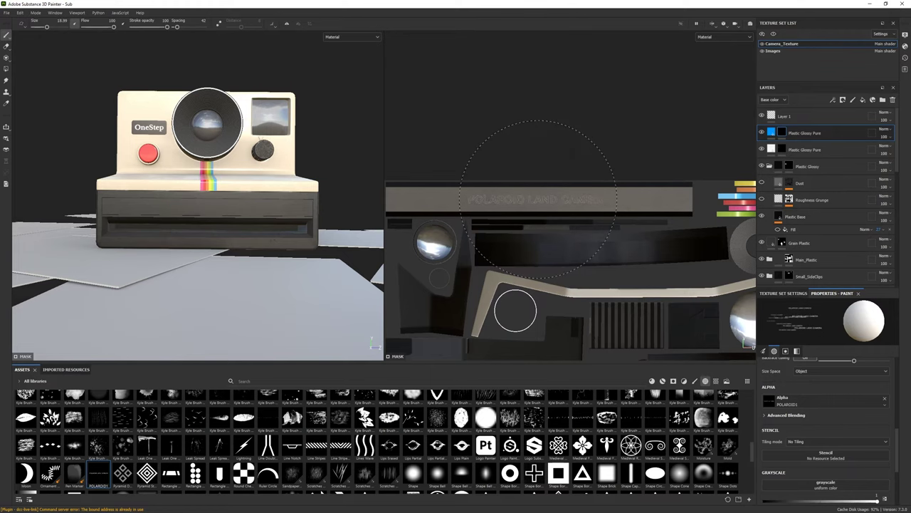
{"action": "mouse_move", "coordinate": [199, 213]}
{"action": "left_mouse_down", "text": "alt"}
{"action": "mouse_move", "coordinate": [178, 200]}
{"action": "mouse_move", "coordinate": [213, 207]}
{"action": "left_mouse_up", "text": "alt"}
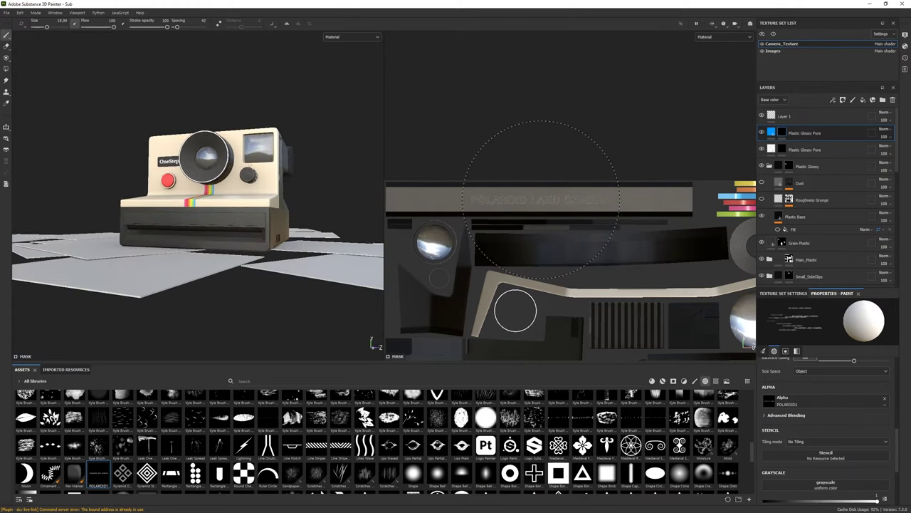
Set the Plastic Glossy Pure lettering's base colour to light grey CFCFCF.
{"action": "left_click", "coordinate": [771, 133]}
{"action": "left_click", "coordinate": [824, 432]}
{"action": "left_click", "coordinate": [724, 343]}
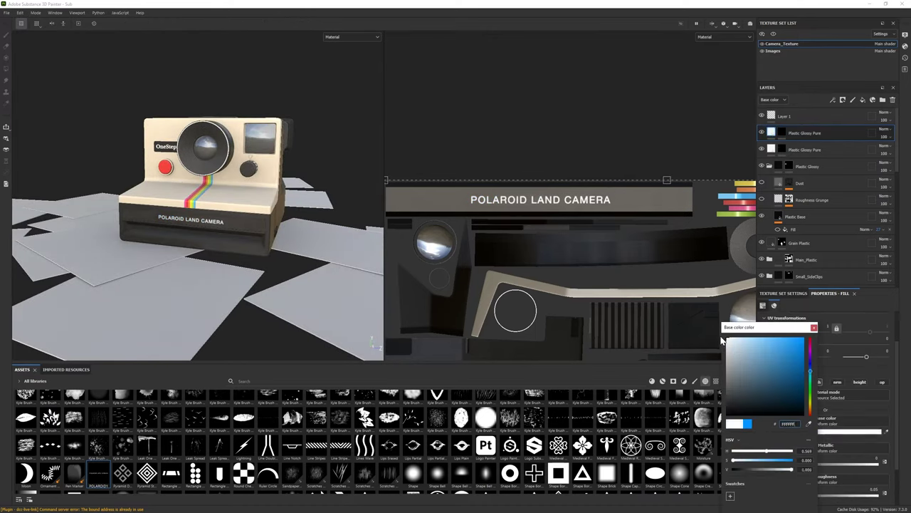
{"action": "left_click_drag", "start_coordinate": [722, 342], "coordinate": [717, 359]}
{"action": "left_click_drag", "start_coordinate": [178, 235], "coordinate": [197, 225], "text": "alt"}
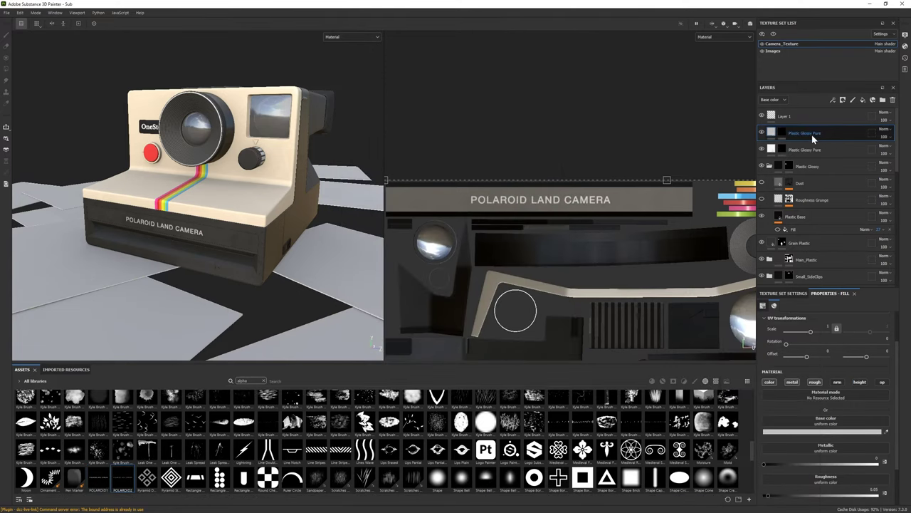
Load the POLAROID3 alpha, confirm the grey lettering, and switch to the Images texture set.
{"action": "left_click_drag", "start_coordinate": [173, 489], "coordinate": [839, 472]}
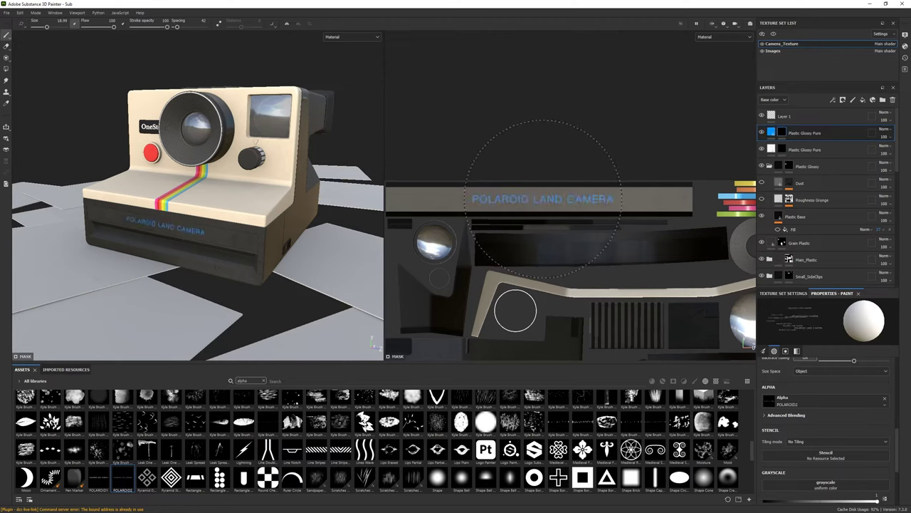
{"action": "left_click", "coordinate": [770, 149]}
{"action": "left_click_drag", "start_coordinate": [214, 250], "coordinate": [164, 264], "text": "alt"}
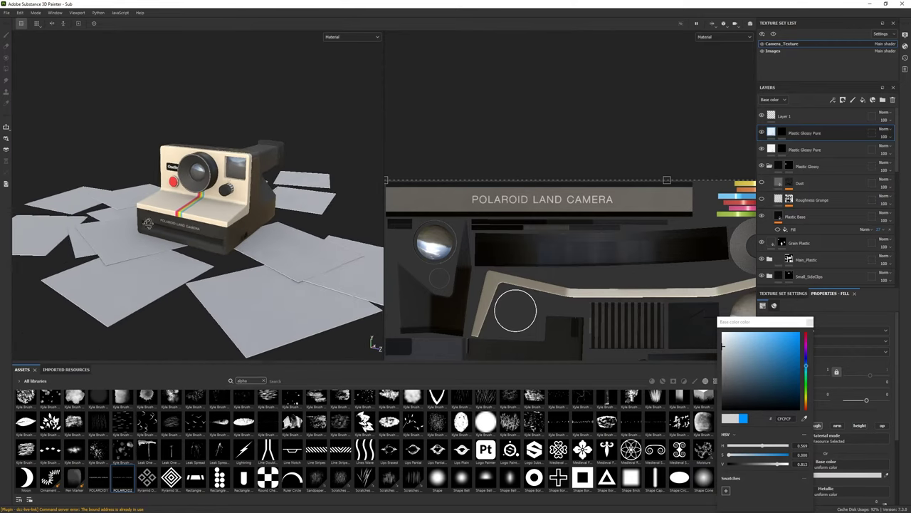
{"action": "left_click", "coordinate": [772, 51]}
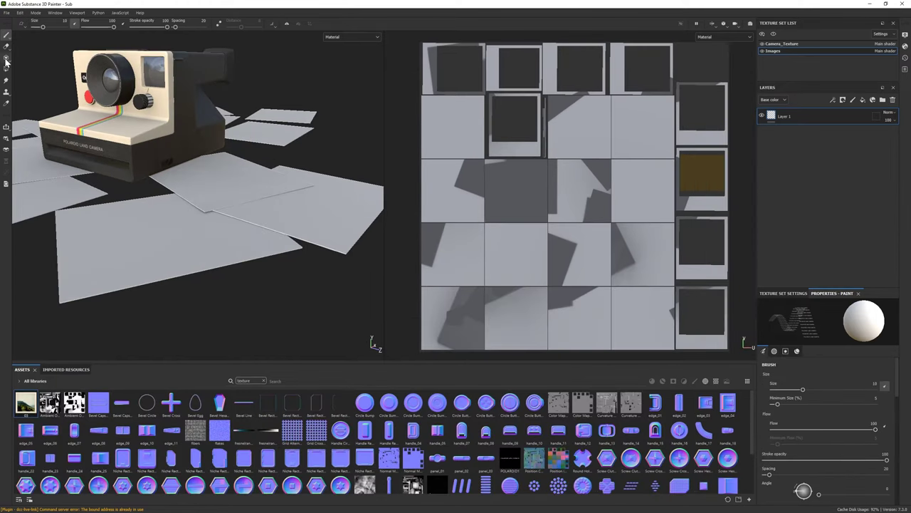
Project the green mountain landscape photo (image 03) onto a Polaroid print with a smaller brush.
{"action": "left_click", "coordinate": [7, 59]}
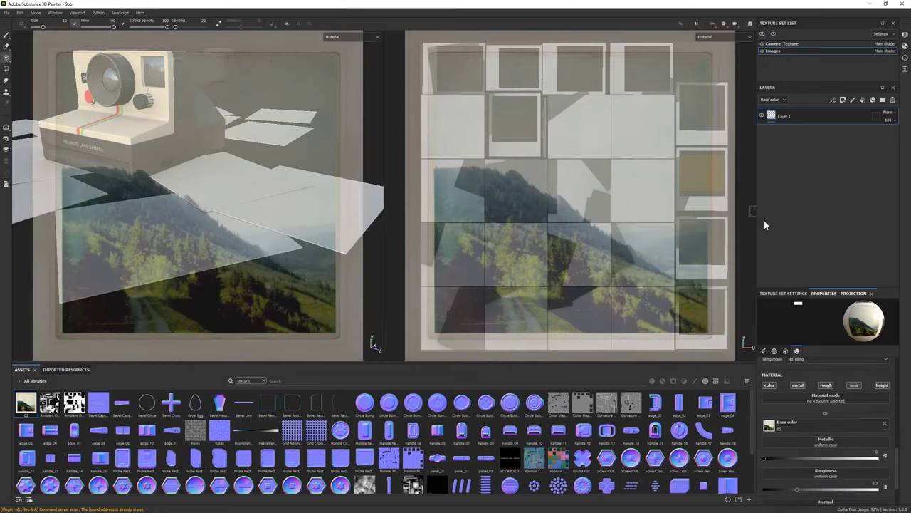
{"action": "scroll", "coordinate": [796, 465], "scroll_direction": "down", "scroll_amount": 1}
{"action": "scroll", "coordinate": [549, 134], "scroll_direction": "up", "scroll_amount": 3}
{"action": "scroll", "coordinate": [620, 203], "scroll_direction": "up", "scroll_amount": 3}
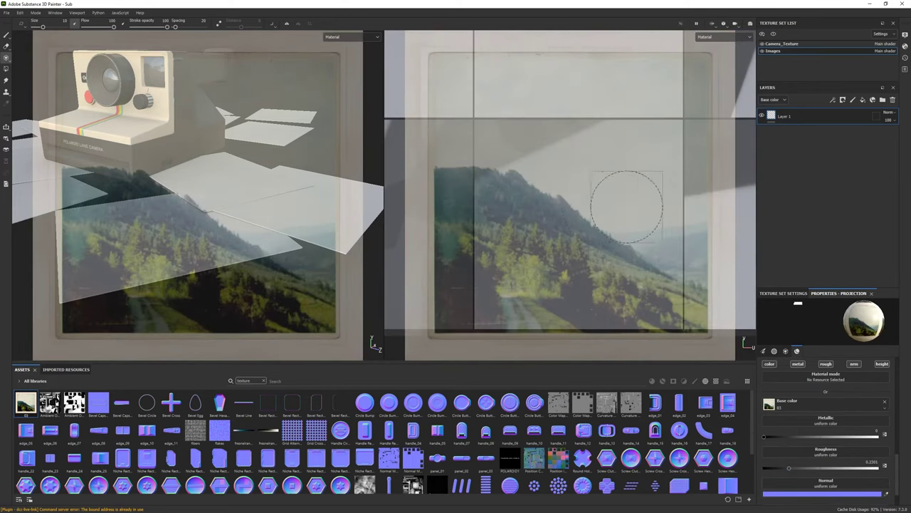
{"action": "scroll", "coordinate": [551, 211], "scroll_direction": "up", "scroll_amount": 1}
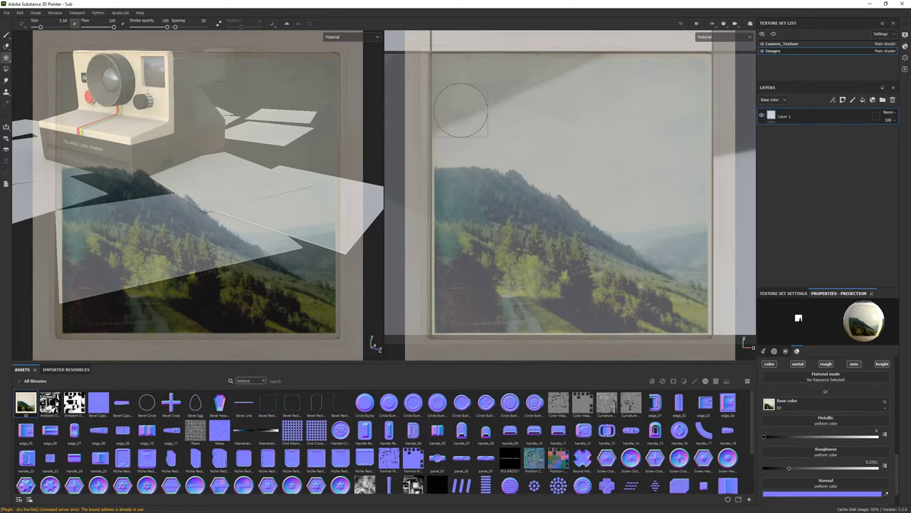
{"action": "key", "text": "bracketleft"}
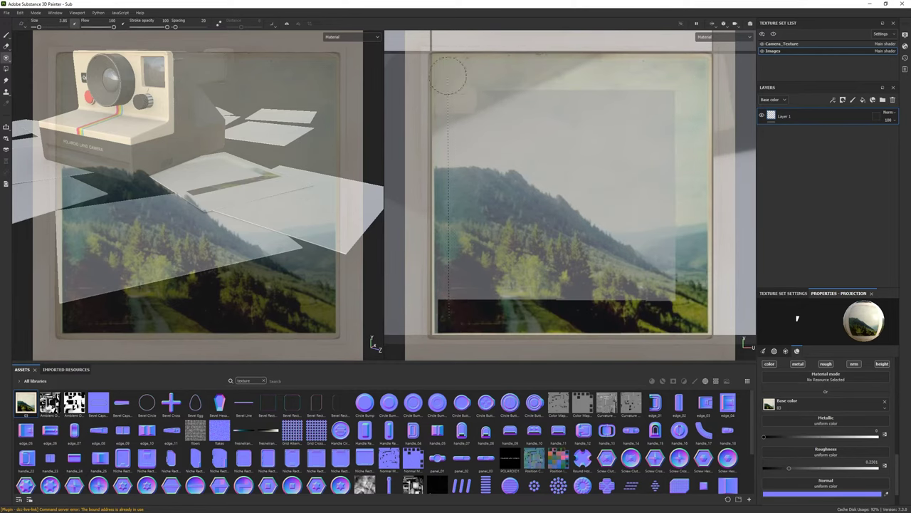
{"action": "left_click_drag", "start_coordinate": [571, 92], "coordinate": [485, 108]}
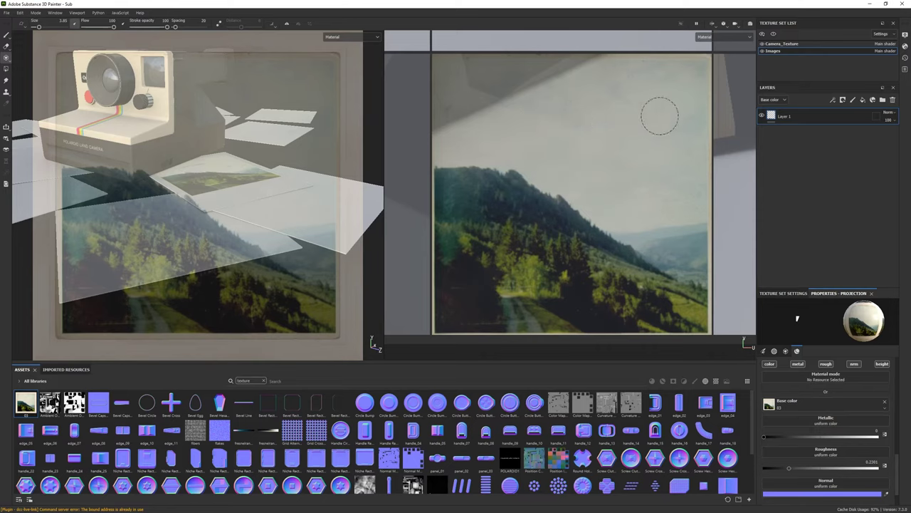
{"action": "key", "text": "1"}
Delete the old Layer 1, repaint the landscape projection onto the print, and drag in 06.jpg.
{"action": "key", "text": "F10"}
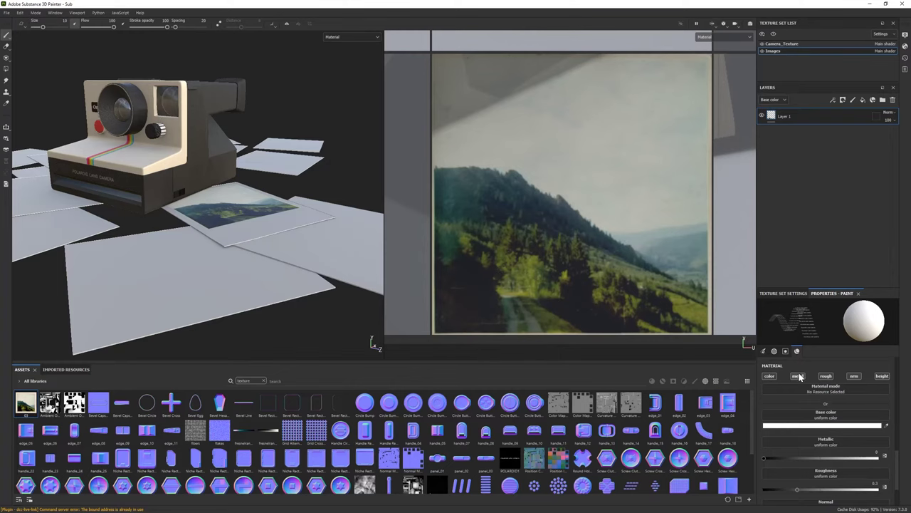
{"action": "scroll", "coordinate": [826, 428], "scroll_direction": "up", "scroll_amount": 5}
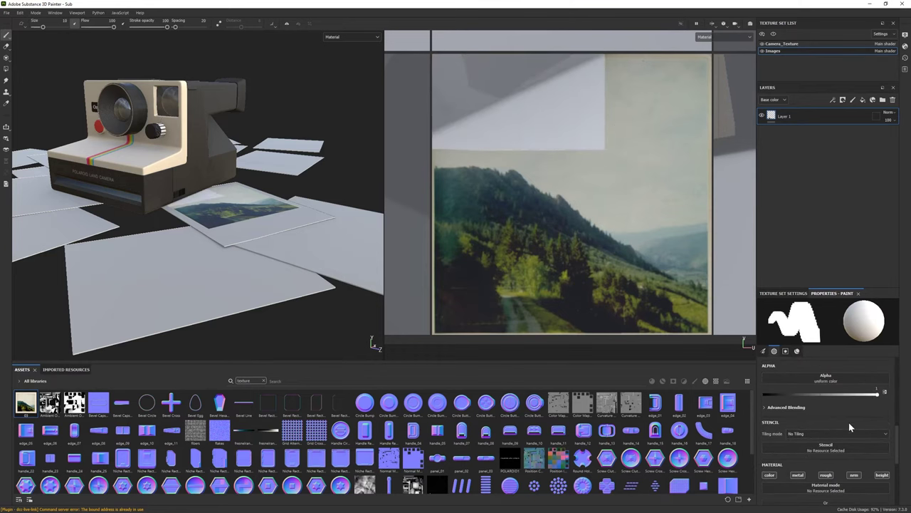
{"action": "left_click", "coordinate": [7, 58]}
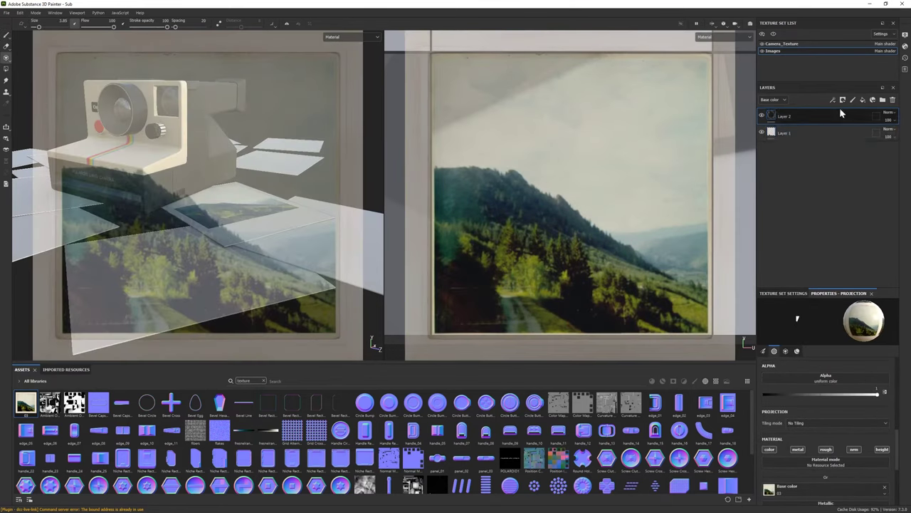
{"action": "key", "text": "Delete"}
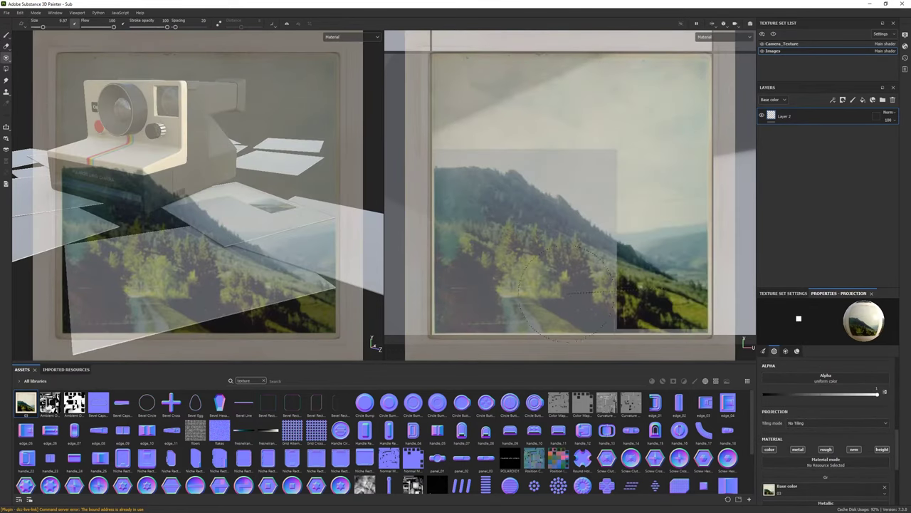
{"action": "left_click_drag", "start_coordinate": [662, 278], "coordinate": [587, 184]}
{"action": "left_click", "coordinate": [7, 35]}
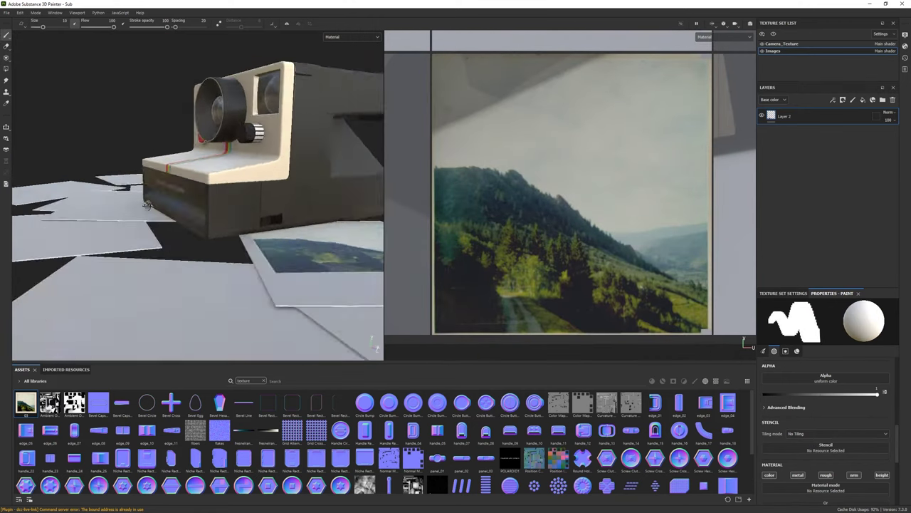
{"action": "left_click_drag", "start_coordinate": [107, 214], "coordinate": [190, 224], "text": "alt"}
{"action": "left_click_drag", "start_coordinate": [0, 441], "coordinate": [172, 443]}
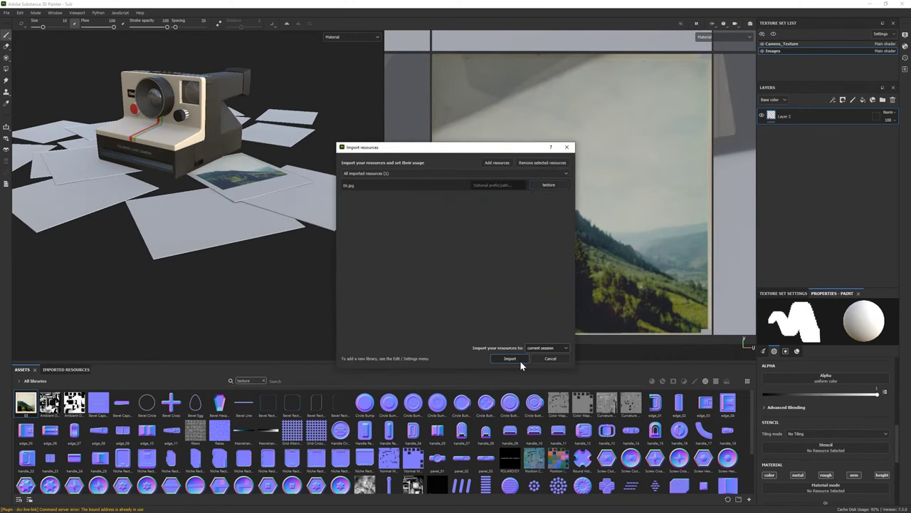
Import 06.jpg as a texture and project the grass photo over the central print on Layer 3.
{"action": "left_click", "coordinate": [520, 360]}
{"action": "left_click_drag", "start_coordinate": [49, 402], "coordinate": [199, 192]}
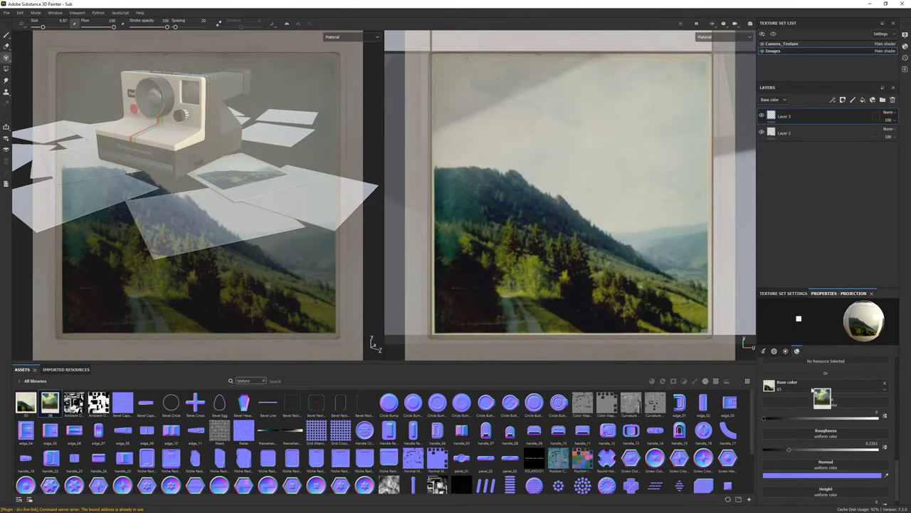
{"action": "left_click_drag", "start_coordinate": [810, 385], "coordinate": [783, 385]}
{"action": "left_click", "coordinate": [597, 171]}
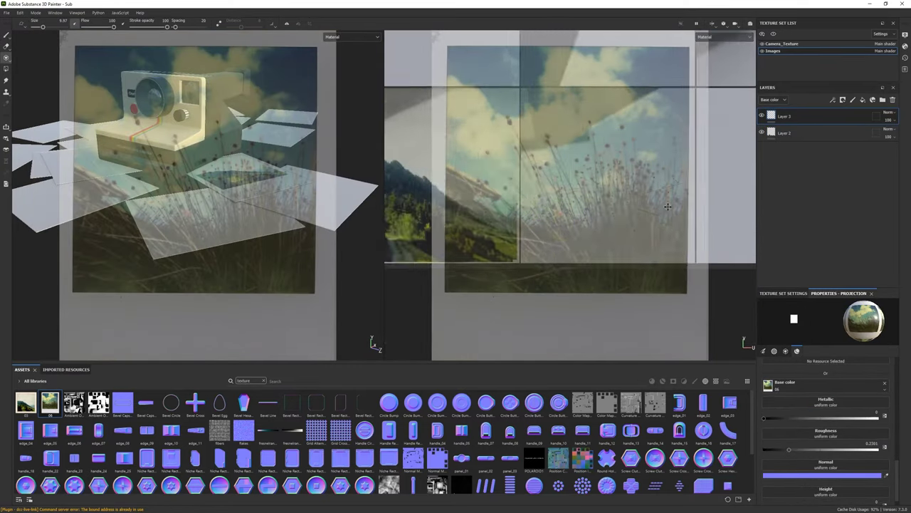
{"action": "scroll", "coordinate": [555, 158], "scroll_direction": "up", "scroll_amount": 3}
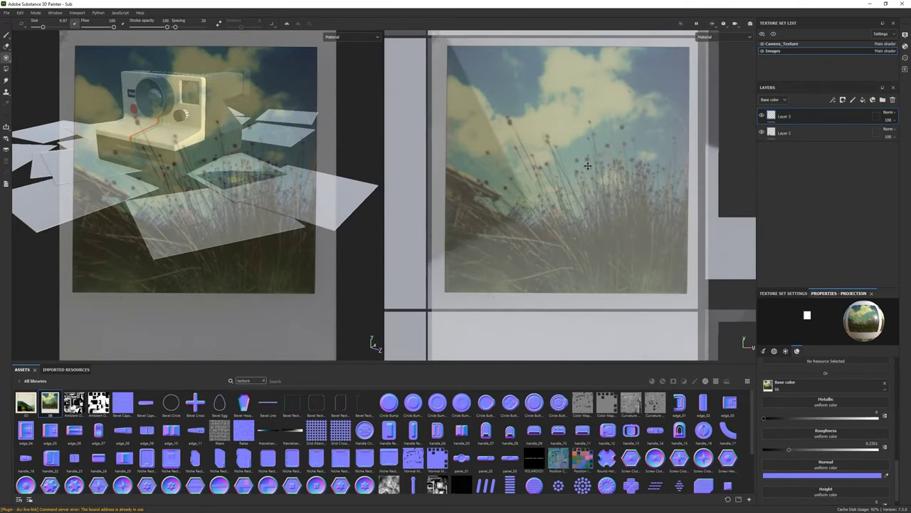
{"action": "scroll", "coordinate": [554, 157], "scroll_direction": "down", "scroll_amount": 1}
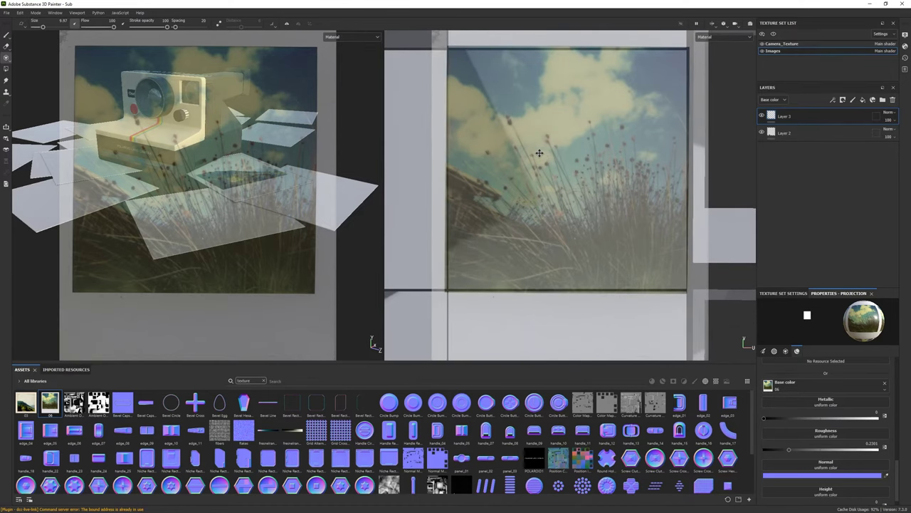
{"action": "left_click_drag", "start_coordinate": [488, 89], "coordinate": [547, 191]}
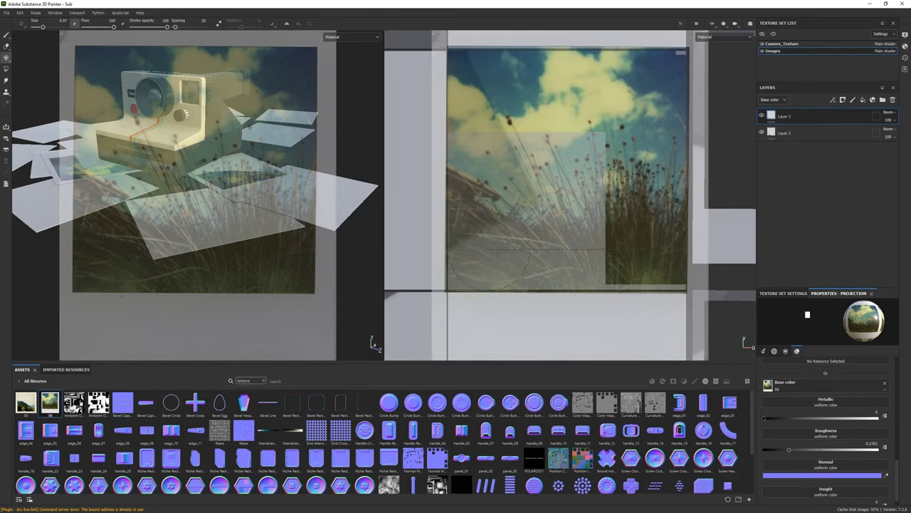
Import 07.jpg and project the sunlit portrait, resized to fit, onto another print on Layer 4.
{"action": "left_click_drag", "start_coordinate": [195, 463], "coordinate": [195, 464]}
{"action": "left_click", "coordinate": [549, 184]}
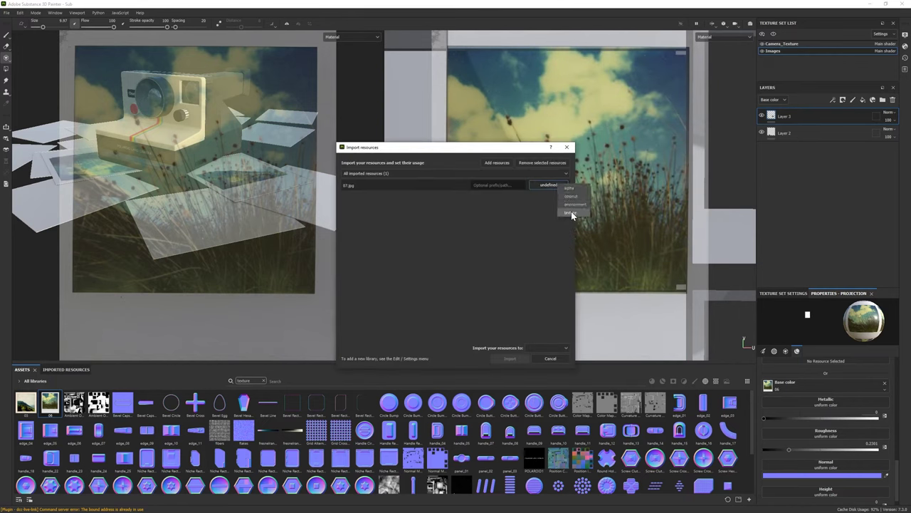
{"action": "key", "text": "Return"}
{"action": "left_click_drag", "start_coordinate": [73, 403], "coordinate": [842, 395]}
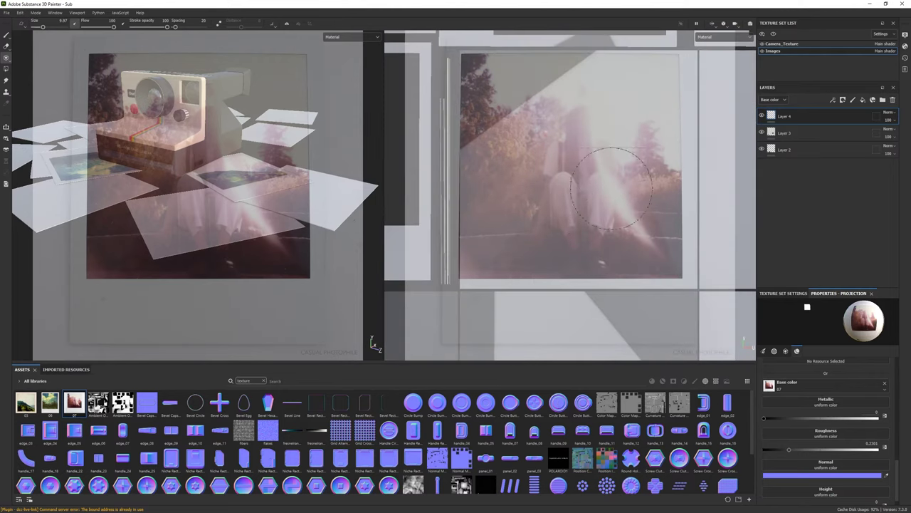
{"action": "mouse_move", "coordinate": [579, 138]}
{"action": "right_mouse_down"}
{"action": "mouse_move", "coordinate": [571, 248]}
{"action": "mouse_move", "coordinate": [570, 217]}
{"action": "right_mouse_up"}
{"action": "mouse_move", "coordinate": [502, 92]}
{"action": "left_mouse_down"}
{"action": "mouse_move", "coordinate": [620, 91]}
{"action": "mouse_move", "coordinate": [600, 183]}
{"action": "mouse_move", "coordinate": [630, 241]}
{"action": "left_mouse_up"}
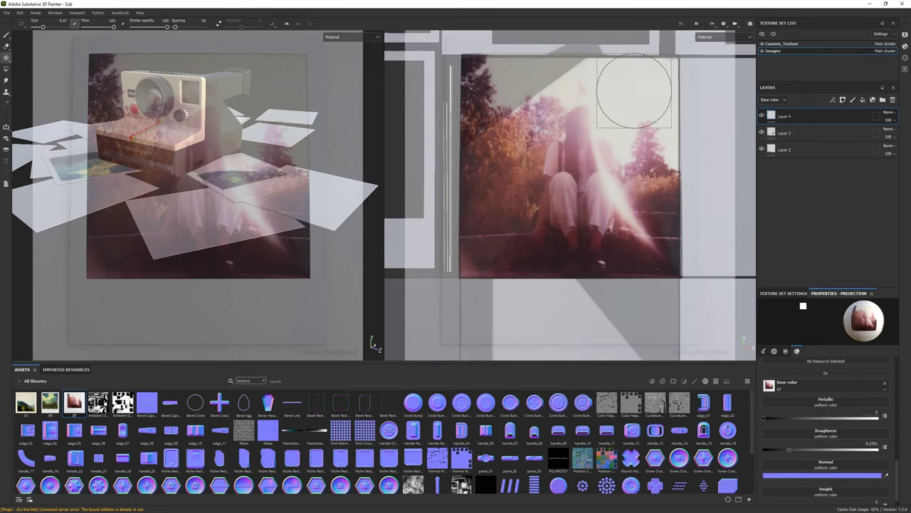
{"action": "key", "text": "1"}
Start importing the 08.jpg photo into the assets.
{"action": "mouse_move", "coordinate": [213, 214]}
{"action": "left_mouse_down", "text": "alt"}
{"action": "mouse_move", "coordinate": [252, 231]}
{"action": "mouse_move", "coordinate": [278, 227]}
{"action": "left_mouse_up", "text": "alt"}
{"action": "left_click_drag", "start_coordinate": [280, 389], "coordinate": [280, 388]}
{"action": "left_click", "coordinate": [559, 185]}
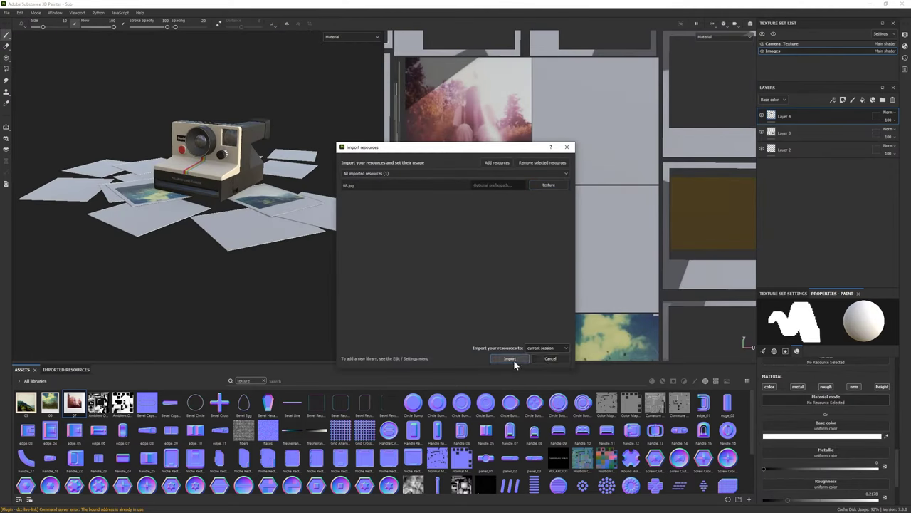
Import 08.jpg and position the projected balloons photo over a print on a new layer.
{"action": "left_click", "coordinate": [512, 359]}
{"action": "left_click_drag", "start_coordinate": [779, 426], "coordinate": [780, 425]}
{"action": "key", "text": "3"}
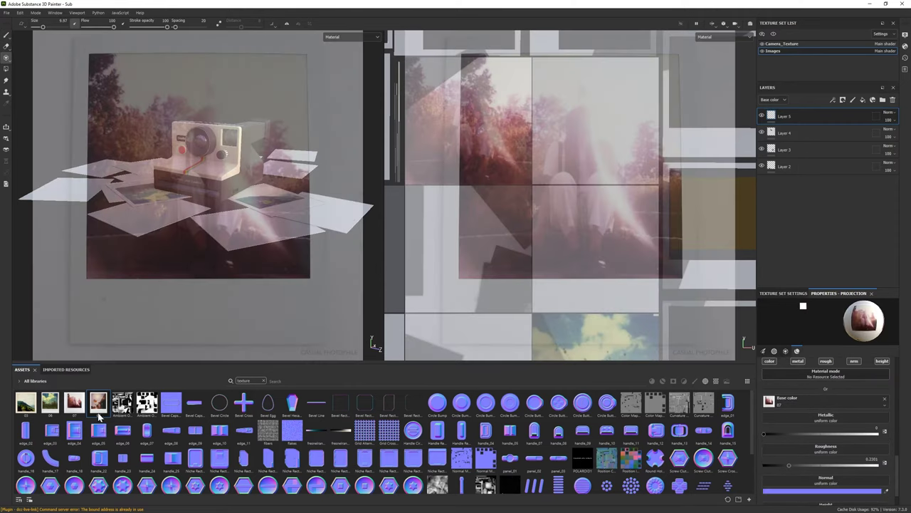
{"action": "left_click_drag", "start_coordinate": [142, 232], "coordinate": [170, 228], "text": "alt"}
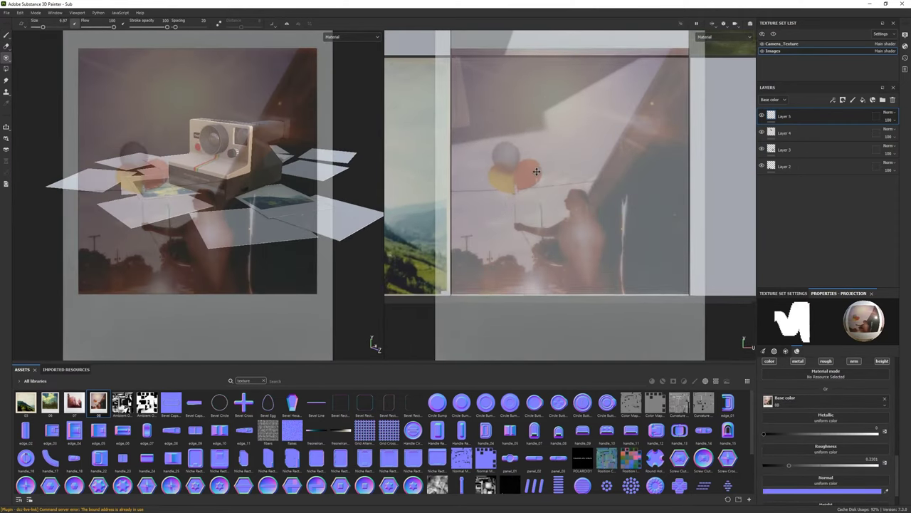
{"action": "middle_click_drag", "start_coordinate": [537, 171], "coordinate": [536, 168]}
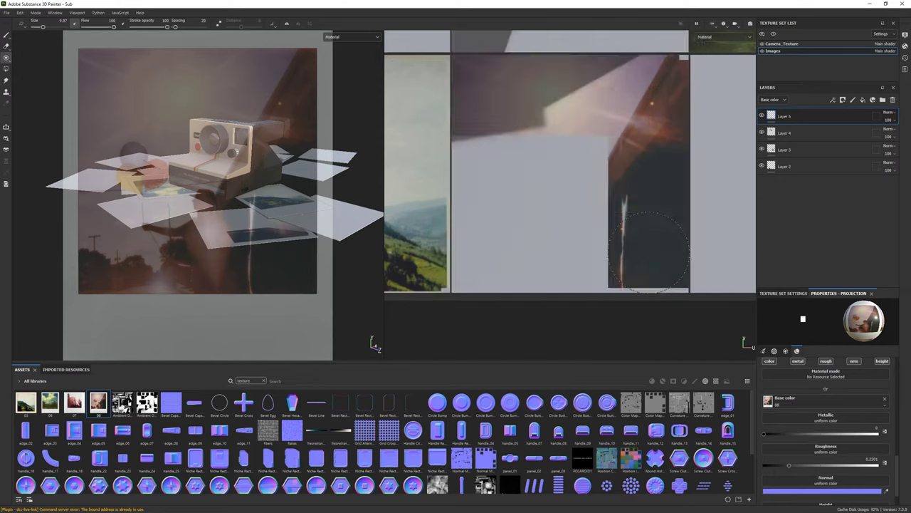
{"action": "middle_click_drag", "start_coordinate": [491, 95], "coordinate": [491, 182]}
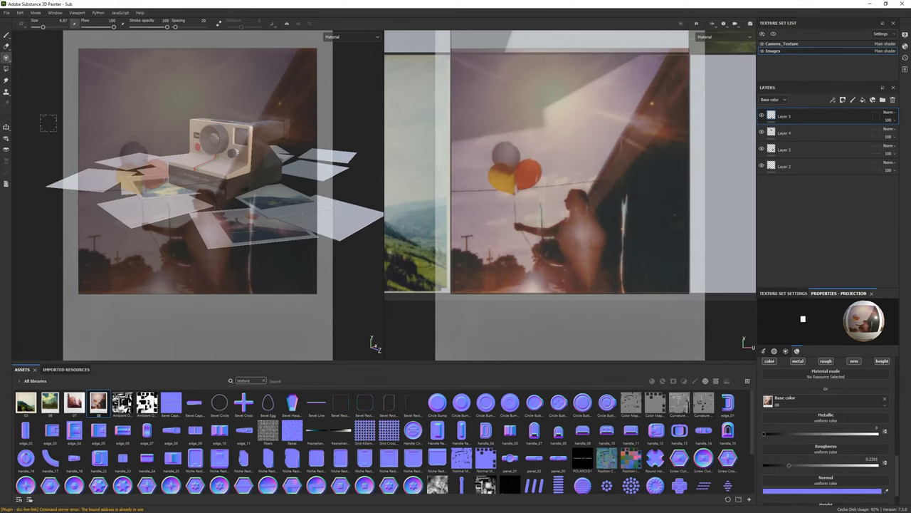
Load the street photo, paint the surfer photo onto a print, and import the cliff photo.
{"action": "left_click", "coordinate": [547, 358]}
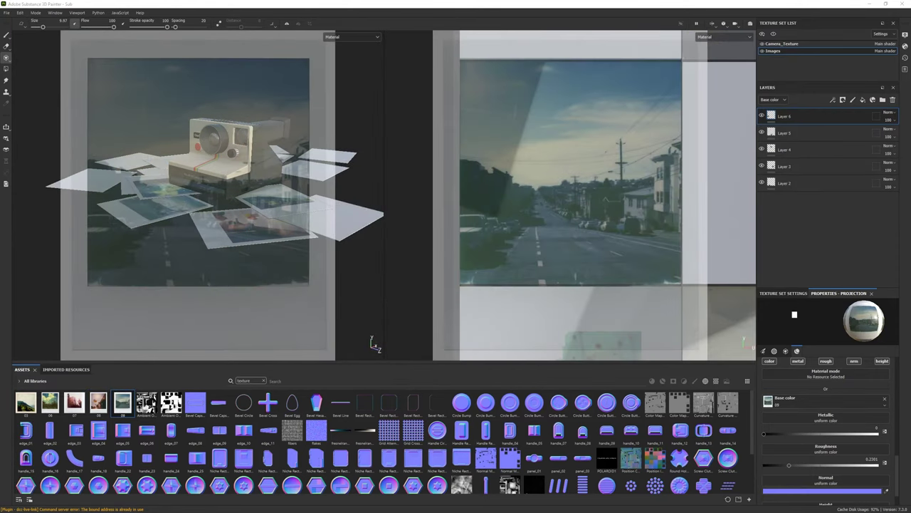
{"action": "left_click", "coordinate": [513, 358]}
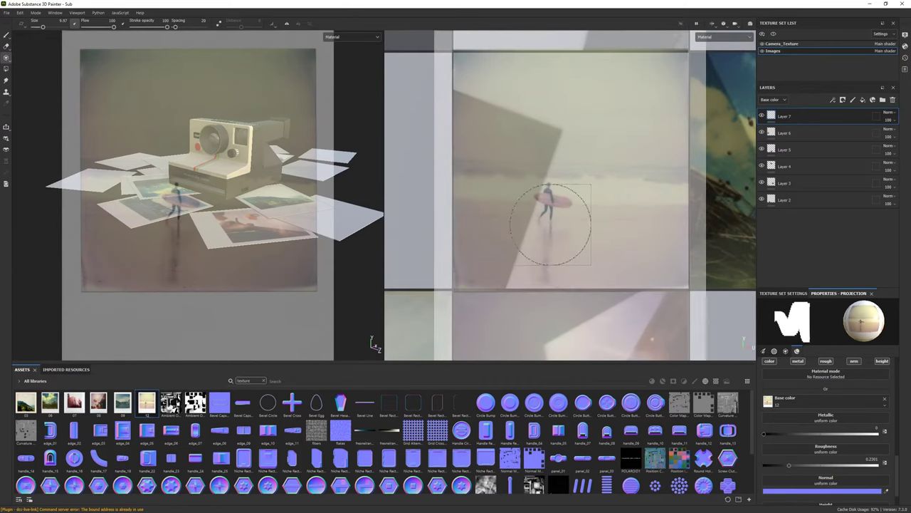
{"action": "left_click_drag", "start_coordinate": [515, 91], "coordinate": [648, 93]}
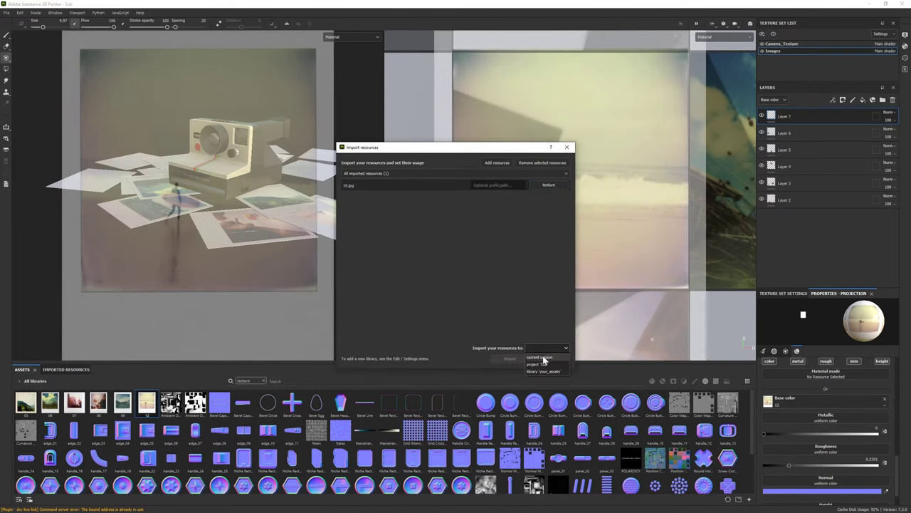
{"action": "left_click", "coordinate": [543, 358]}
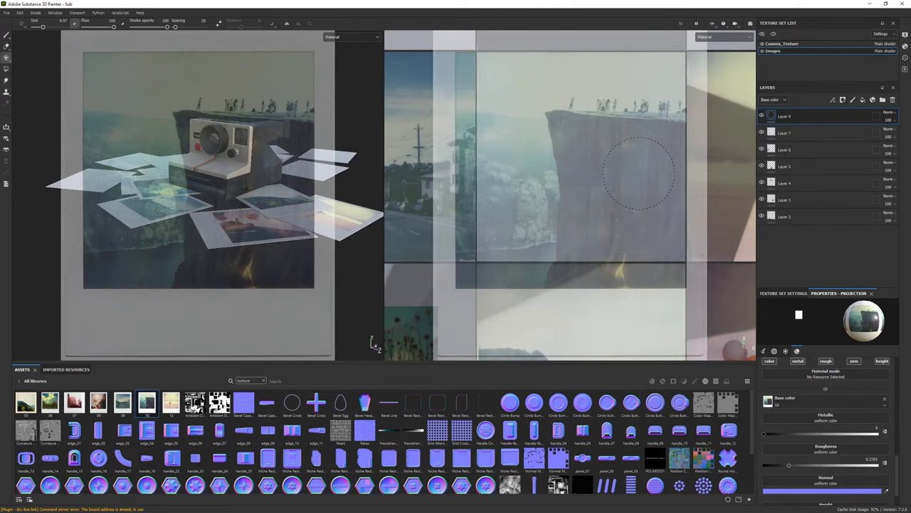
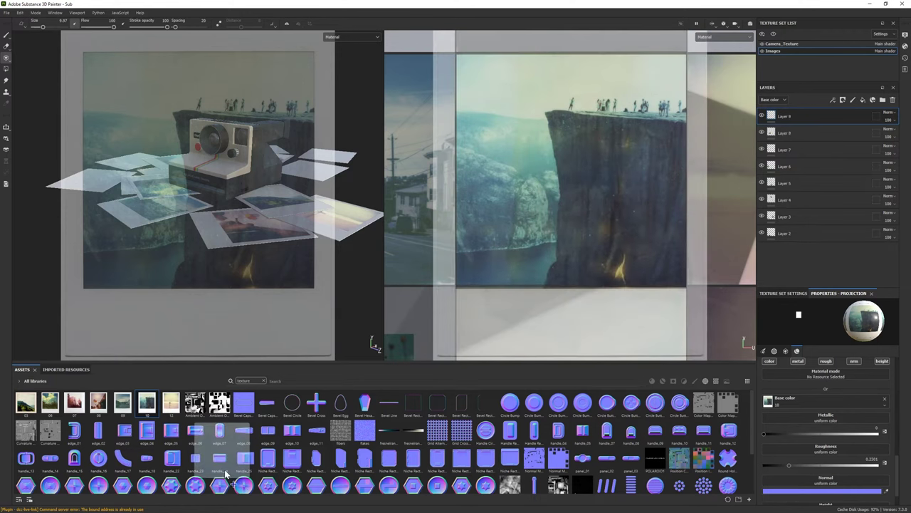
Import the field photo and project it onto a card face, including its sky.
{"action": "left_click", "coordinate": [541, 358]}
{"action": "left_click", "coordinate": [768, 403]}
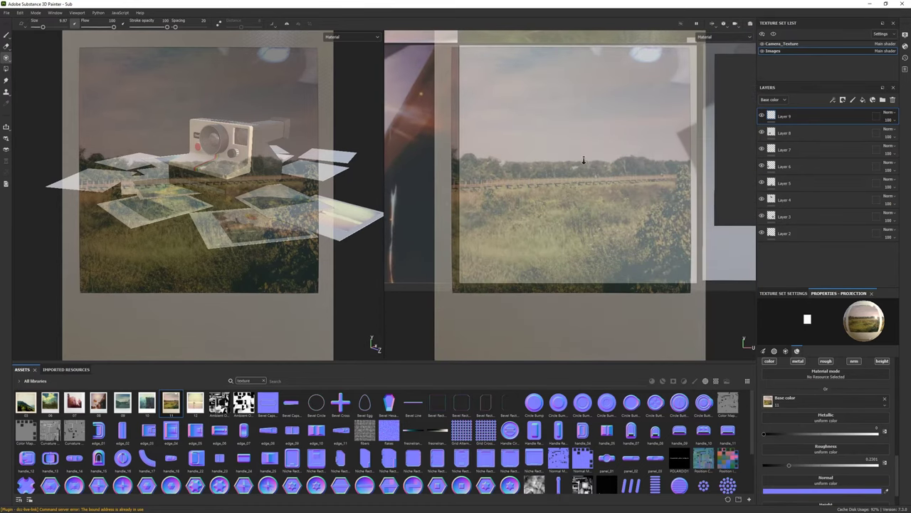
{"action": "mouse_move", "coordinate": [494, 245]}
{"action": "left_mouse_down"}
{"action": "mouse_move", "coordinate": [541, 242]}
{"action": "mouse_move", "coordinate": [499, 139]}
{"action": "left_mouse_up"}
{"action": "left_click_drag", "start_coordinate": [494, 92], "coordinate": [649, 92]}
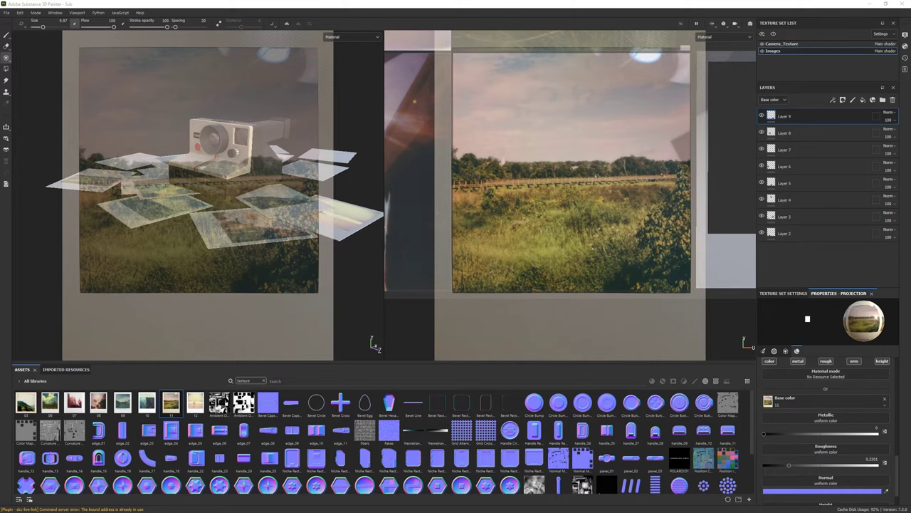
Import 14.jpg and project the surfboard photo onto another card face.
{"action": "left_click_drag", "start_coordinate": [57, 409], "coordinate": [537, 188]}
{"action": "left_click", "coordinate": [539, 356]}
{"action": "left_click", "coordinate": [510, 358]}
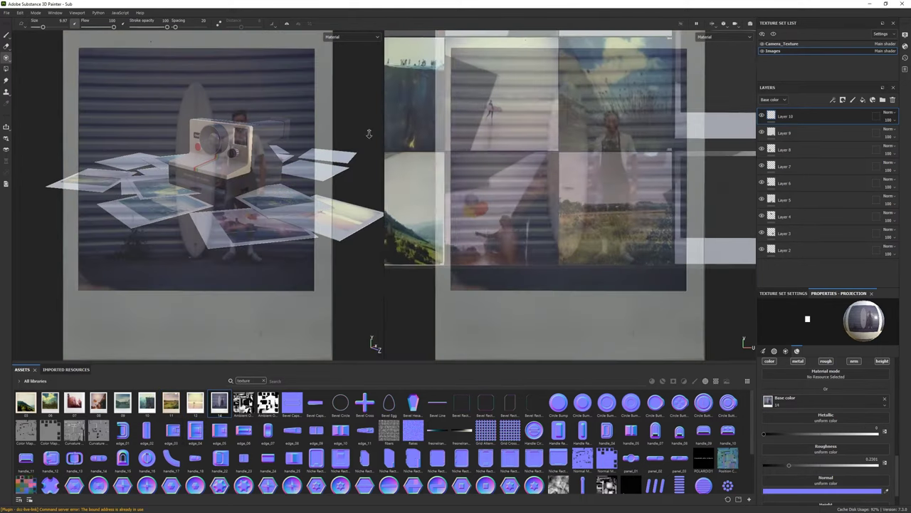
{"action": "right_click_drag", "start_coordinate": [541, 178], "coordinate": [575, 151]}
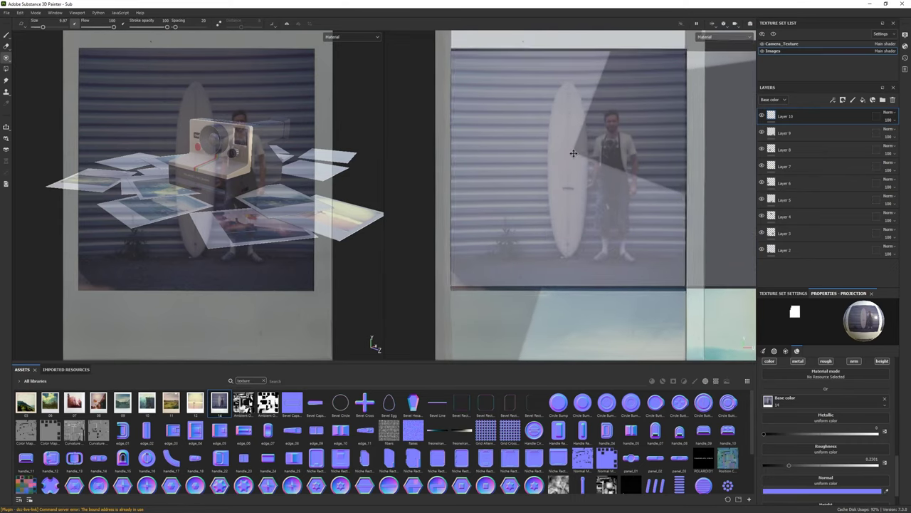
{"action": "left_click_drag", "start_coordinate": [573, 153], "coordinate": [634, 226]}
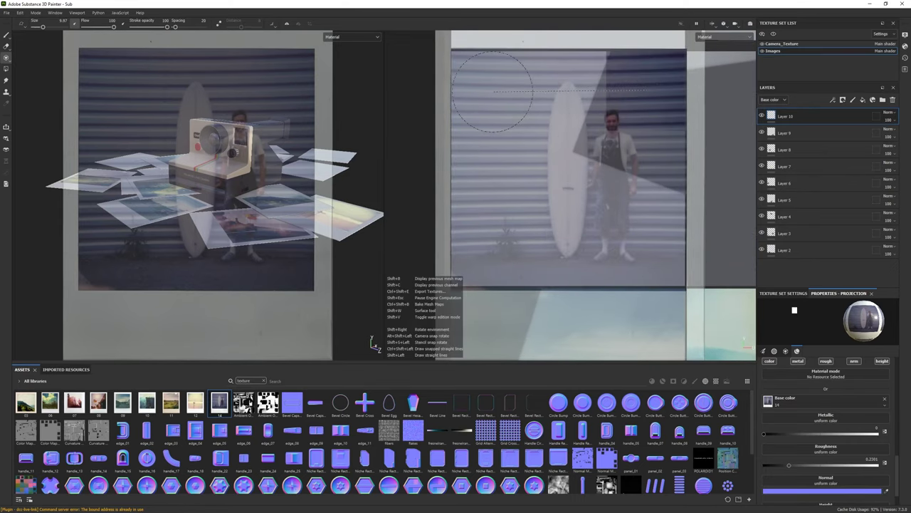
{"action": "left_click", "coordinate": [491, 199], "text": "shift"}
{"action": "left_click", "coordinate": [610, 213], "text": "shift"}
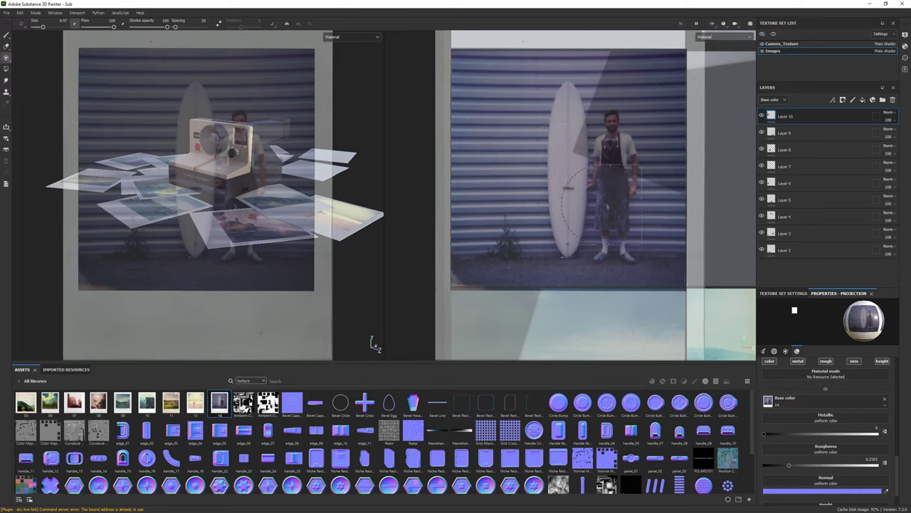
Paint the surfboard photo along the lower strip and right column, then load photo 06 for projection.
{"action": "scroll", "coordinate": [570, 153], "scroll_direction": "down", "scroll_amount": 3}
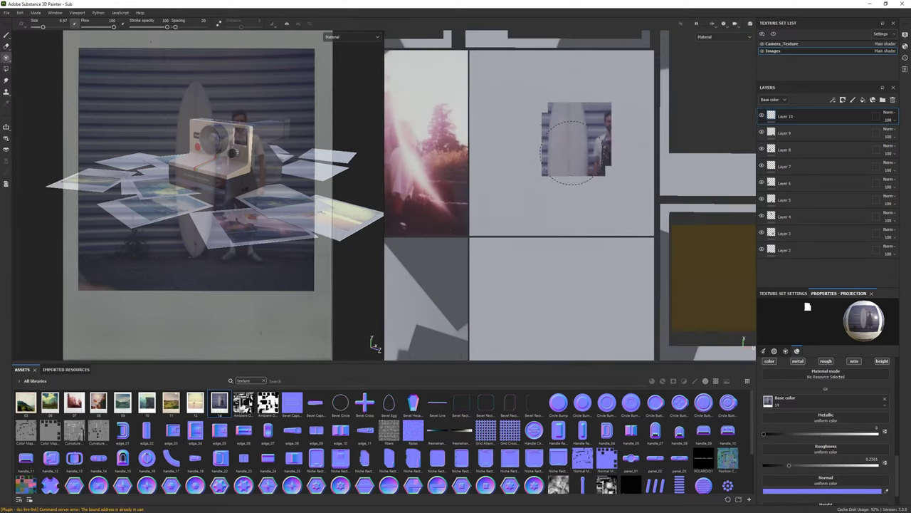
{"action": "scroll", "coordinate": [573, 154], "scroll_direction": "down", "scroll_amount": 2}
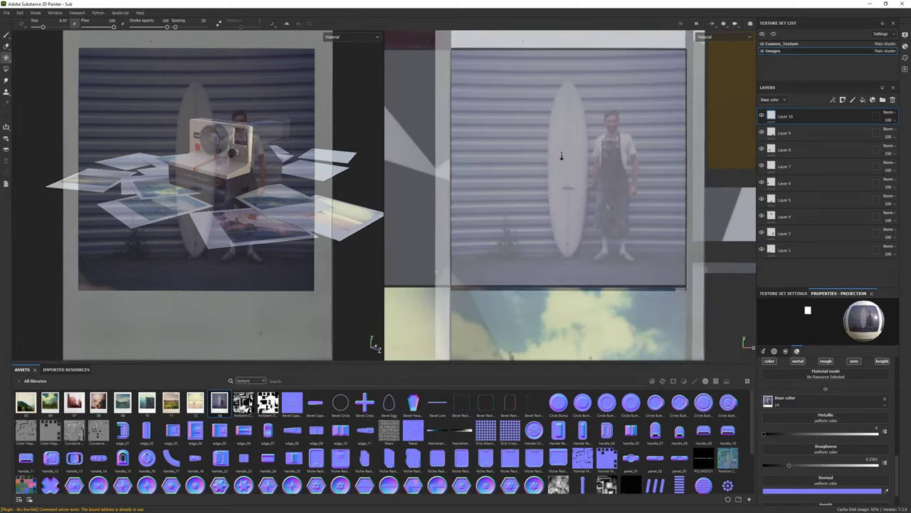
{"action": "left_click", "coordinate": [491, 249]}
{"action": "left_click", "coordinate": [641, 247], "text": "shift"}
{"action": "left_click_drag", "start_coordinate": [647, 91], "coordinate": [644, 246]}
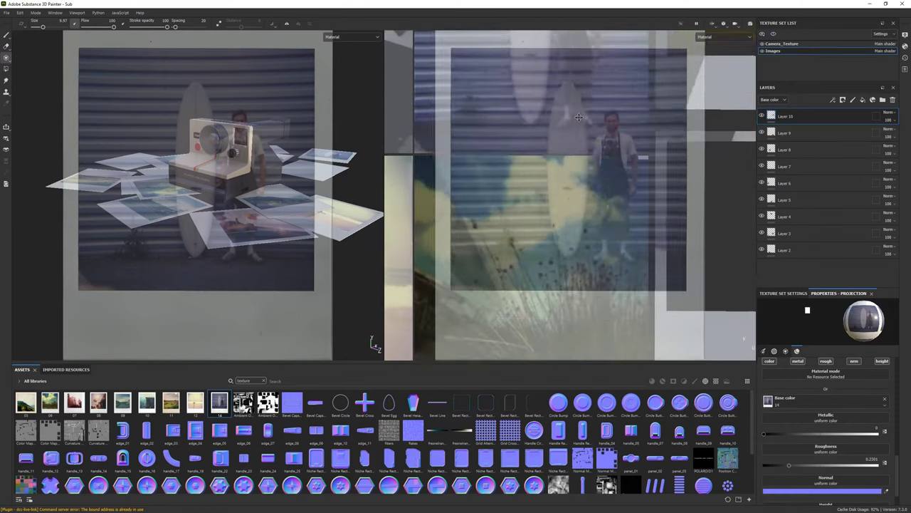
{"action": "left_click", "coordinate": [50, 403]}
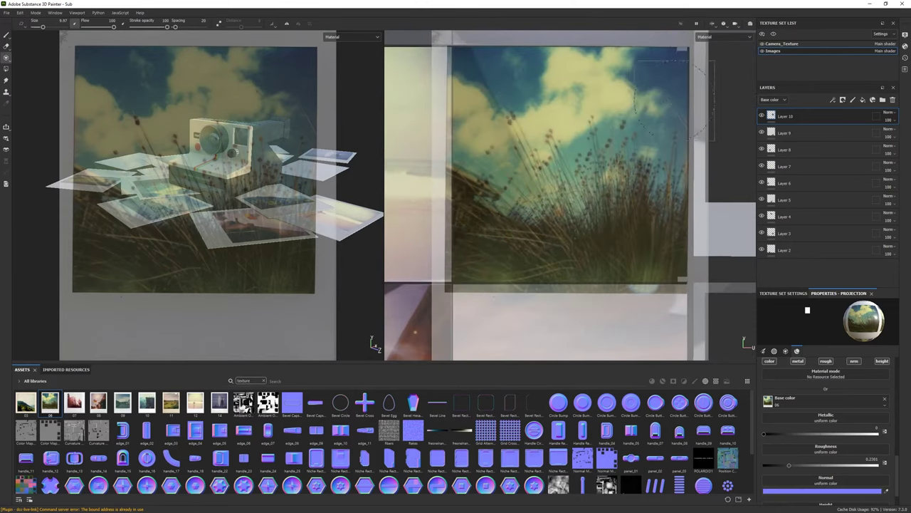
{"action": "left_click_drag", "start_coordinate": [644, 222], "coordinate": [647, 229]}
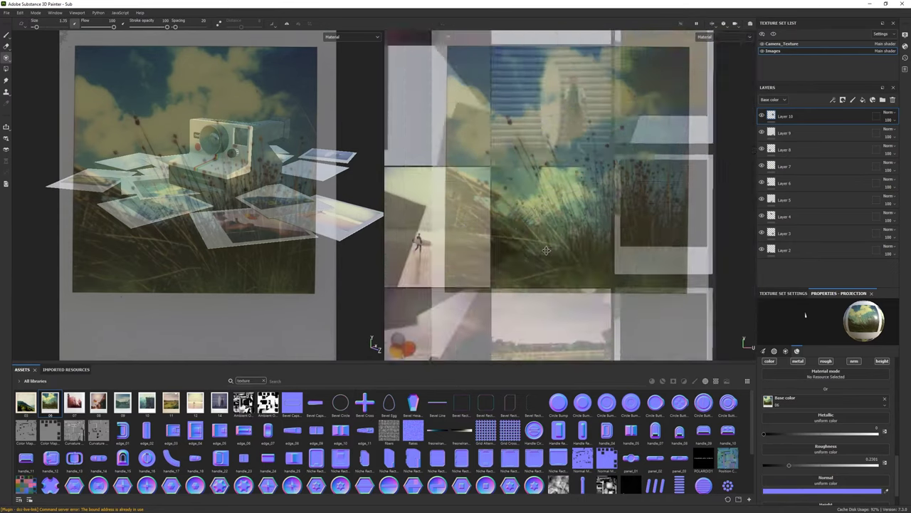
Import 17.jpg as a texture and paint it onto a card, scaling the projection down.
{"action": "left_click", "coordinate": [556, 185]}
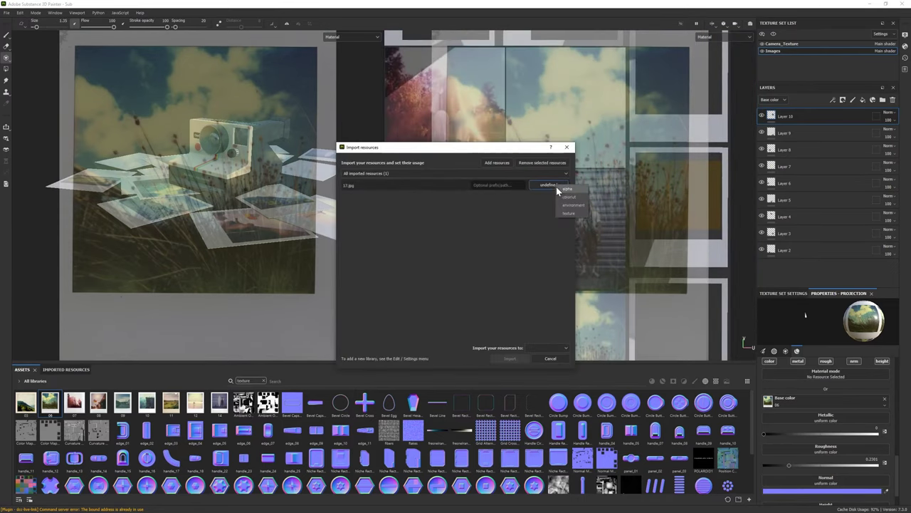
{"action": "left_click", "coordinate": [541, 357]}
{"action": "left_click", "coordinate": [510, 358]}
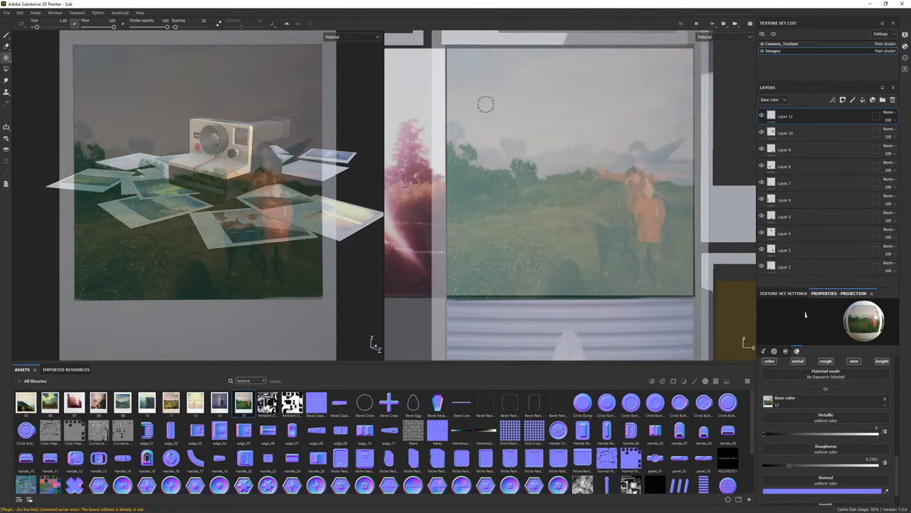
{"action": "right_click_drag", "start_coordinate": [486, 105], "coordinate": [494, 91], "text": "ctrl"}
{"action": "left_click_drag", "start_coordinate": [647, 132], "coordinate": [502, 248]}
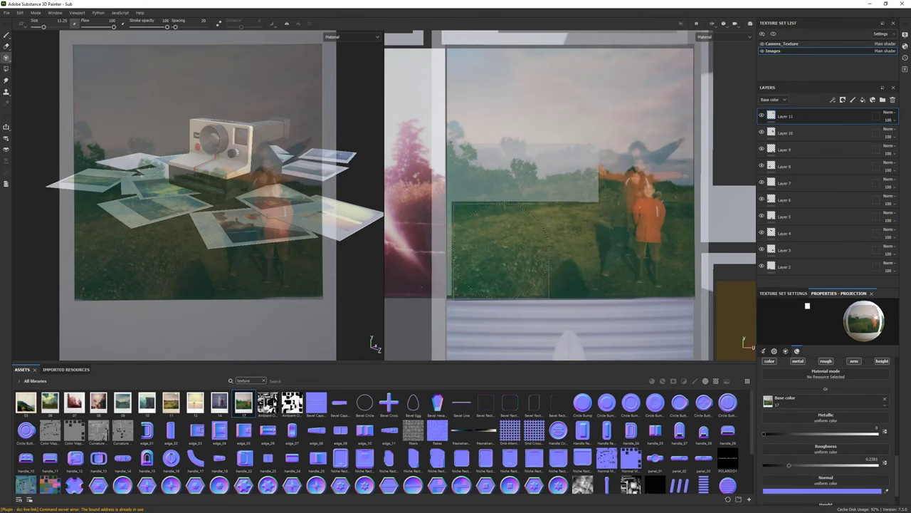
{"action": "right_click_drag", "start_coordinate": [540, 152], "coordinate": [498, 171]}
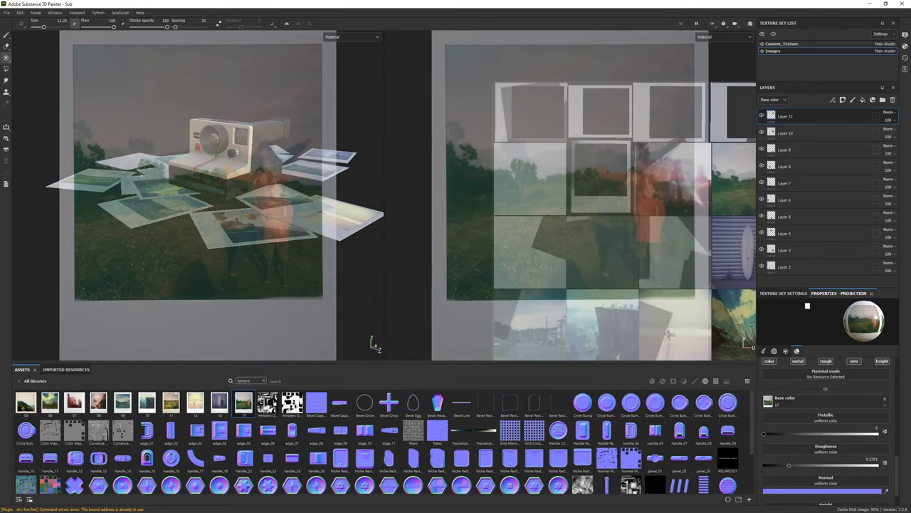
Import photo 13 as a texture, set it as the projection colour, and add a new paint layer.
{"action": "left_click_drag", "start_coordinate": [152, 407], "coordinate": [153, 408]}
{"action": "left_click", "coordinate": [548, 185]}
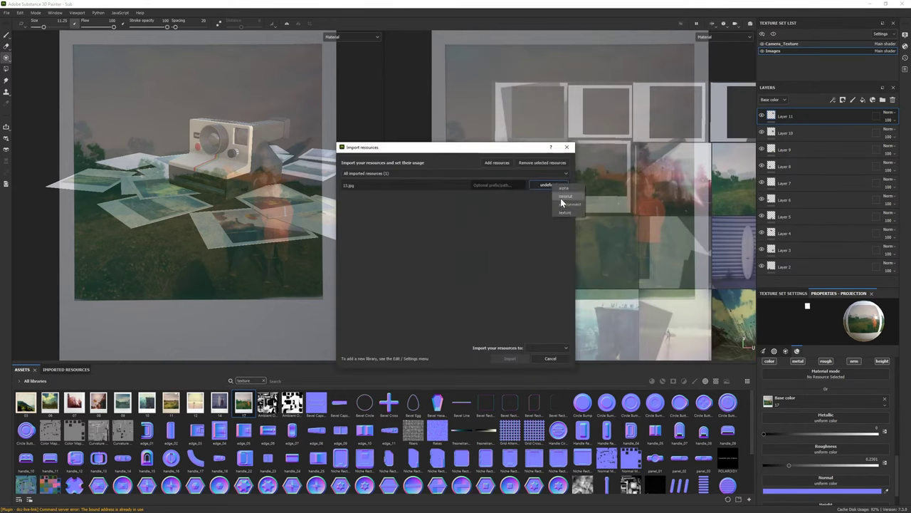
{"action": "left_click", "coordinate": [546, 357]}
{"action": "left_click", "coordinate": [510, 358]}
{"action": "left_click_drag", "start_coordinate": [819, 406], "coordinate": [818, 405]}
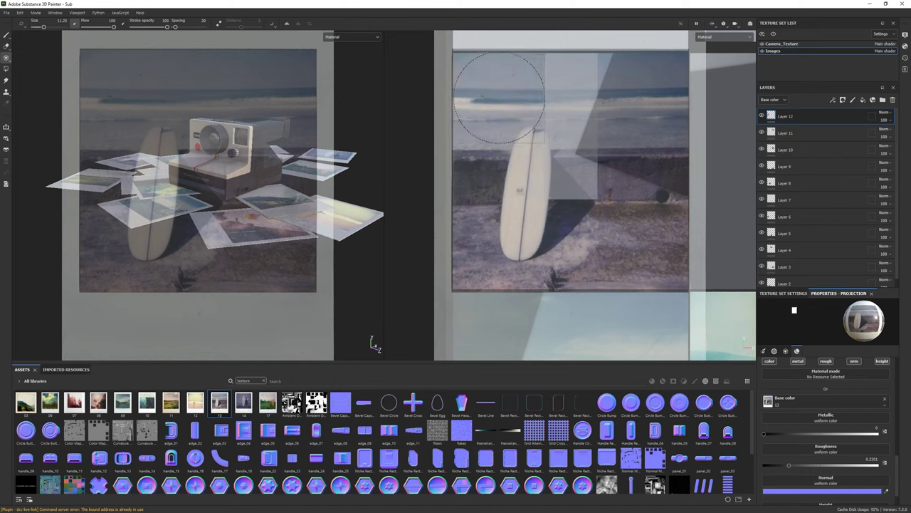
{"action": "key", "text": "ctrl+shift+n"}
Import 16.jpg and position the grassy field photo over a card.
{"action": "left_click_drag", "start_coordinate": [271, 445], "coordinate": [271, 445]}
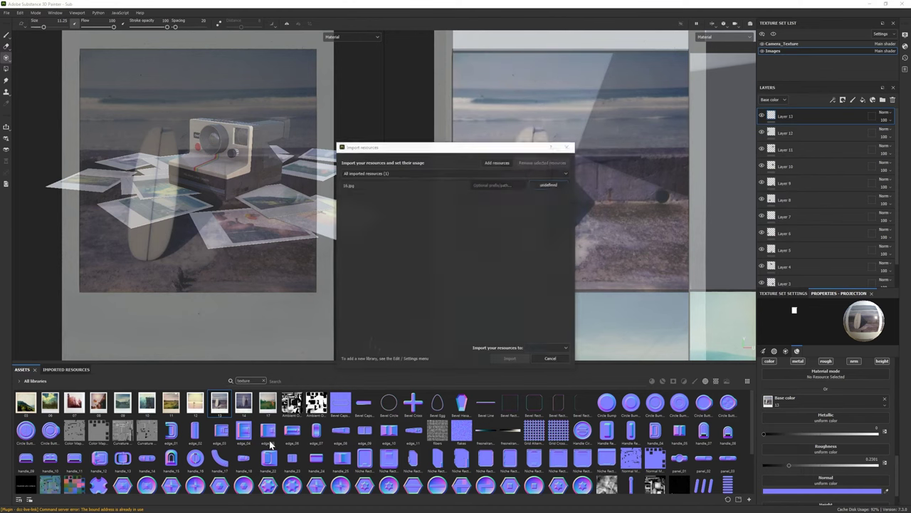
{"action": "left_click", "coordinate": [551, 358]}
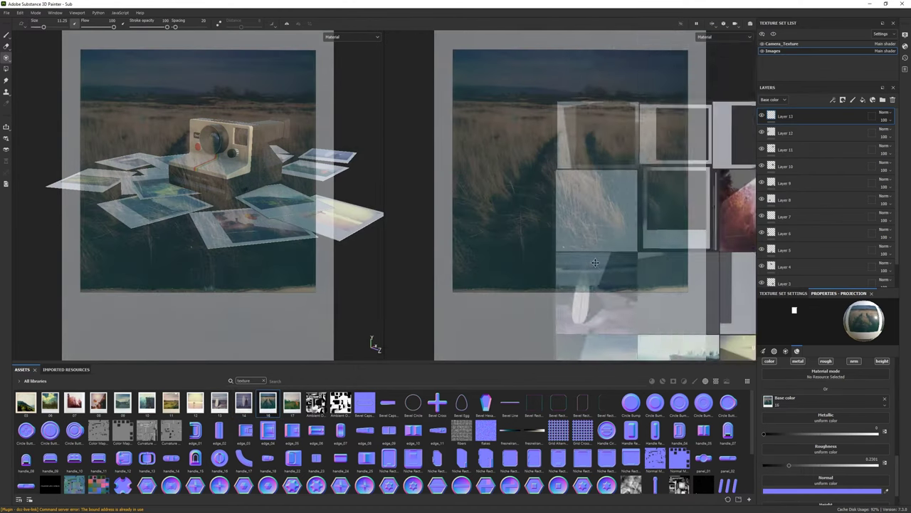
{"action": "middle_click_drag", "start_coordinate": [571, 251], "coordinate": [579, 241]}
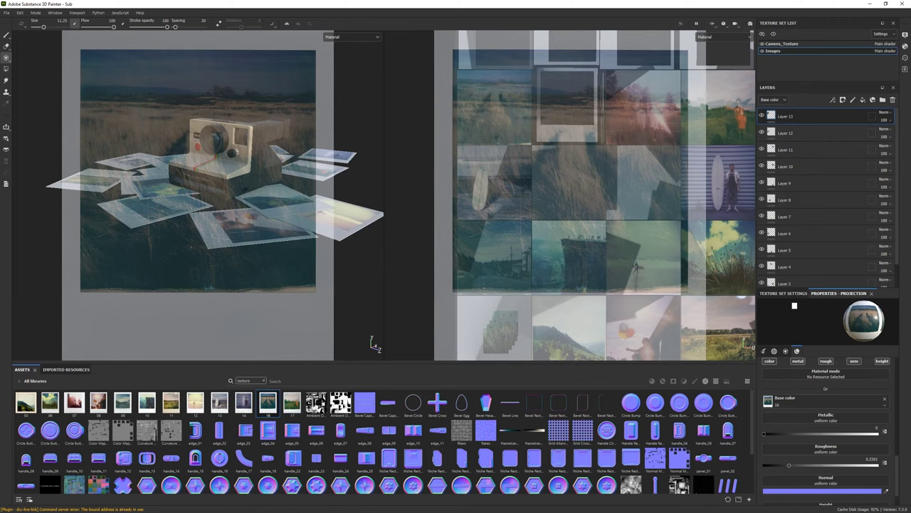
Import 15.jpg and paint the tree photo onto a card with a straight stroke.
{"action": "left_click_drag", "start_coordinate": [79, 411], "coordinate": [80, 413]}
{"action": "left_click", "coordinate": [555, 185]}
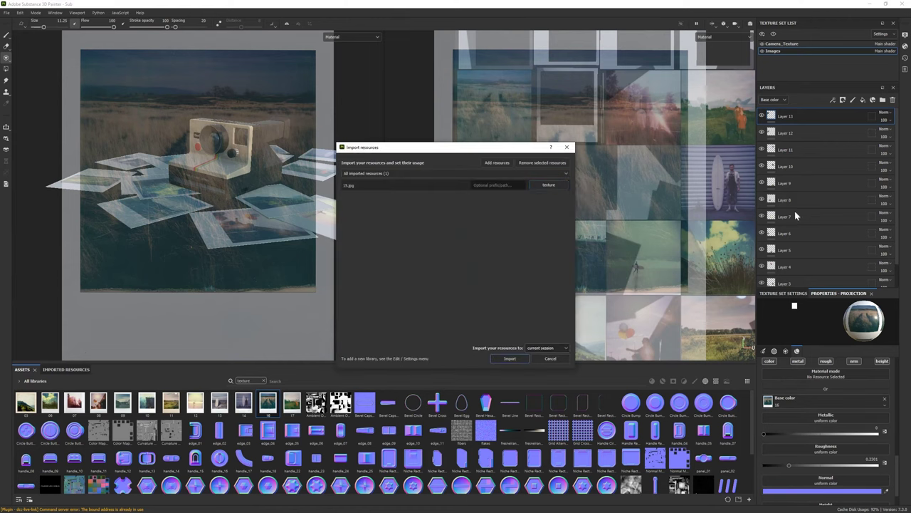
{"action": "left_click", "coordinate": [510, 358]}
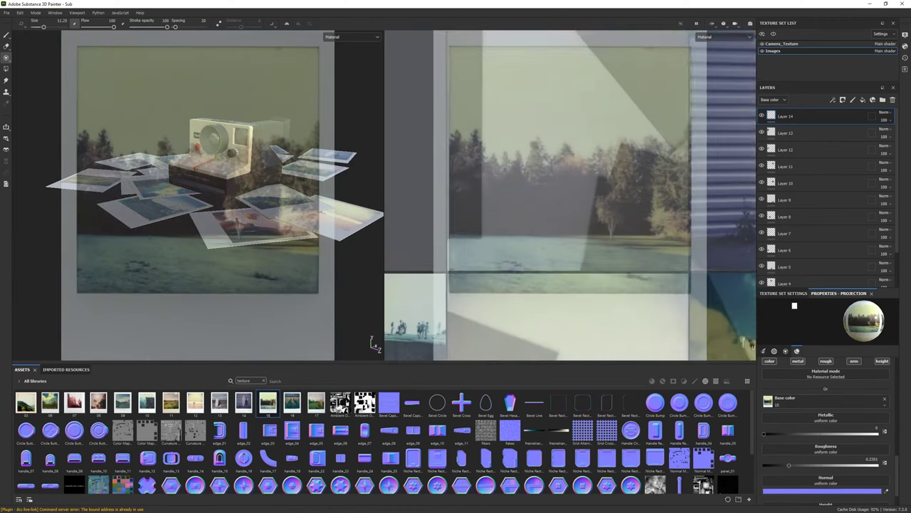
{"action": "key", "text": "shift"}
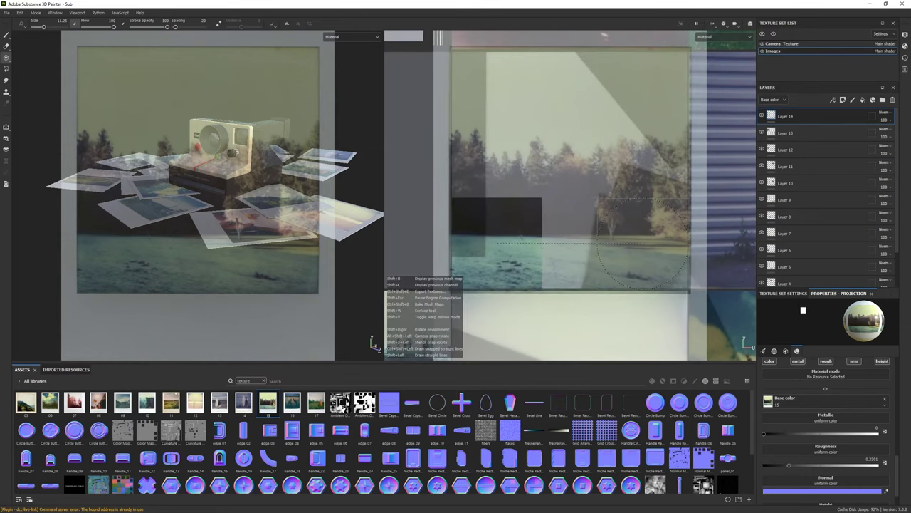
{"action": "left_click_drag", "start_coordinate": [643, 244], "coordinate": [538, 168]}
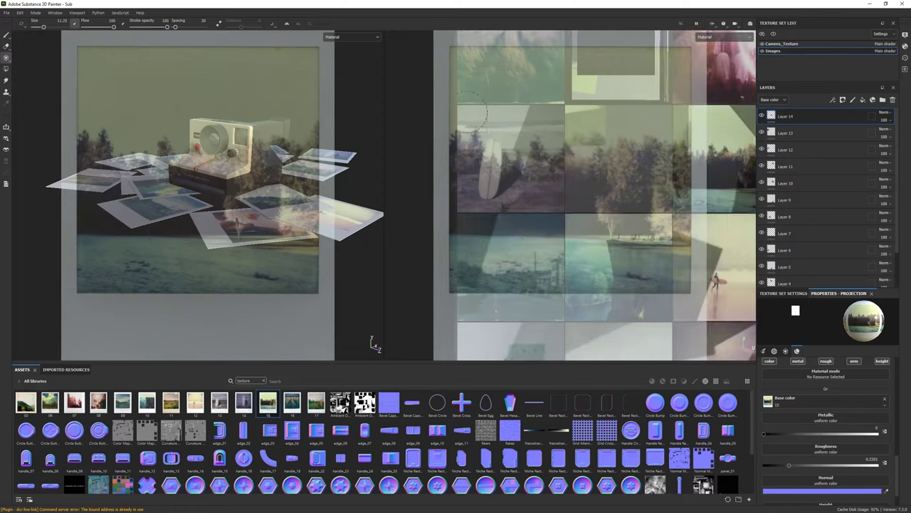
{"action": "key", "text": "1"}
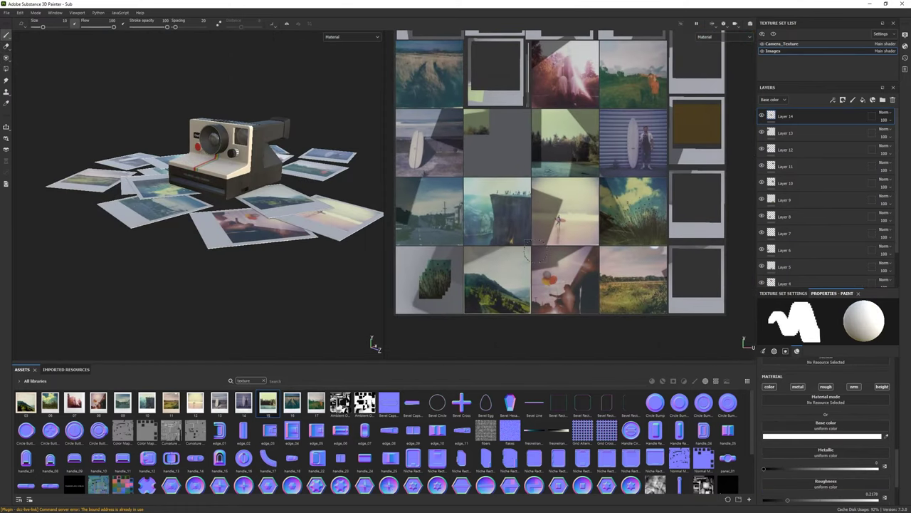
{"action": "middle_click_drag", "start_coordinate": [528, 251], "coordinate": [612, 188]}
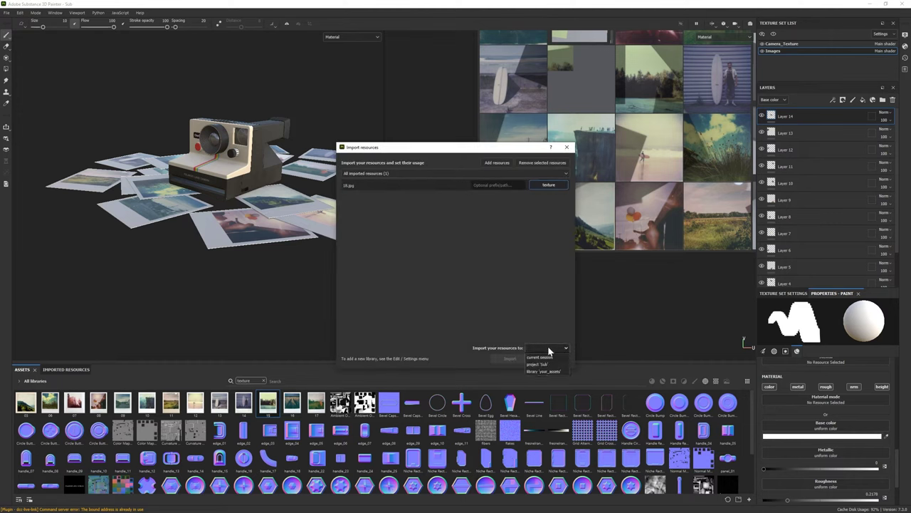
Import 18.jpg and project the coastal hillside photo onto another card.
{"action": "left_click", "coordinate": [539, 357]}
{"action": "left_click", "coordinate": [510, 358]}
{"action": "left_click", "coordinate": [7, 59]}
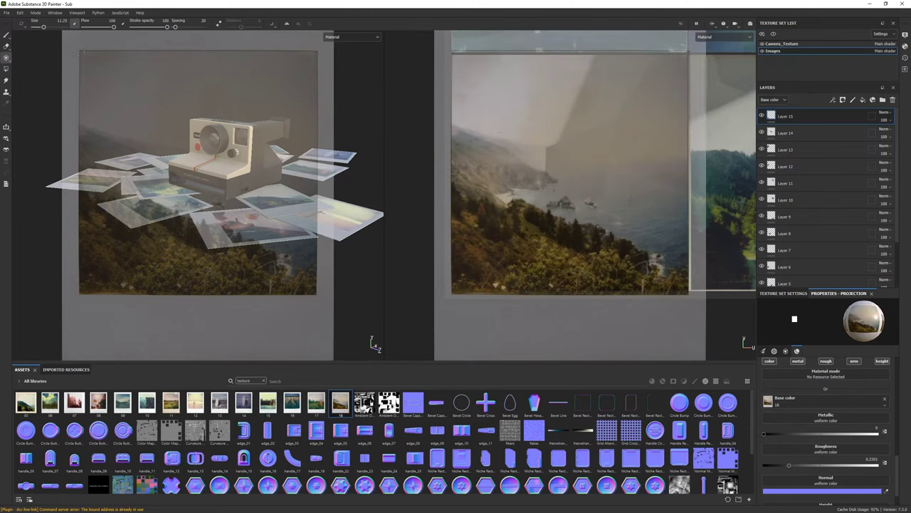
{"action": "key", "text": "1"}
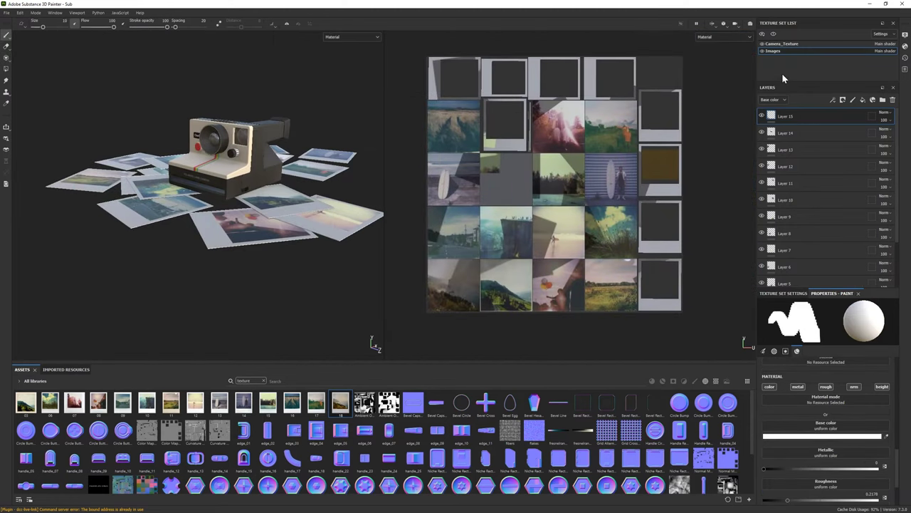
Change the Plastic Matte Pure fill's base colour from blue to near-white, whitening the card borders.
{"action": "left_click_drag", "start_coordinate": [810, 138], "coordinate": [799, 277]}
{"action": "left_click", "coordinate": [263, 382]}
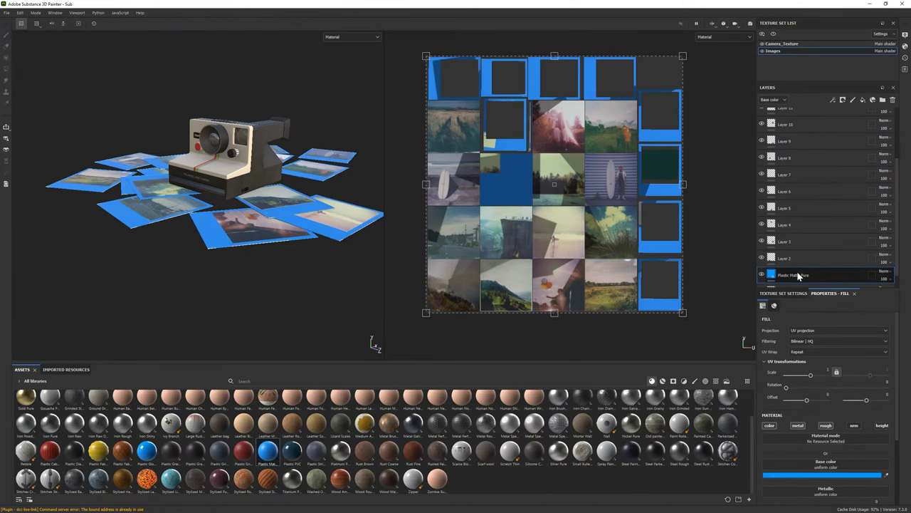
{"action": "scroll", "coordinate": [427, 143], "scroll_direction": "up", "scroll_amount": 5}
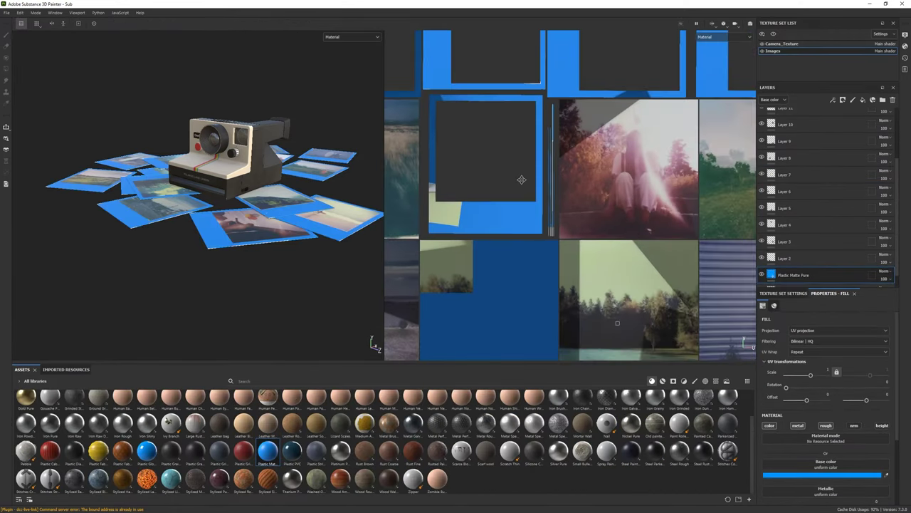
{"action": "left_click", "coordinate": [823, 474]}
{"action": "left_click", "coordinate": [724, 324]}
{"action": "scroll", "coordinate": [167, 250], "scroll_direction": "up", "scroll_amount": 5}
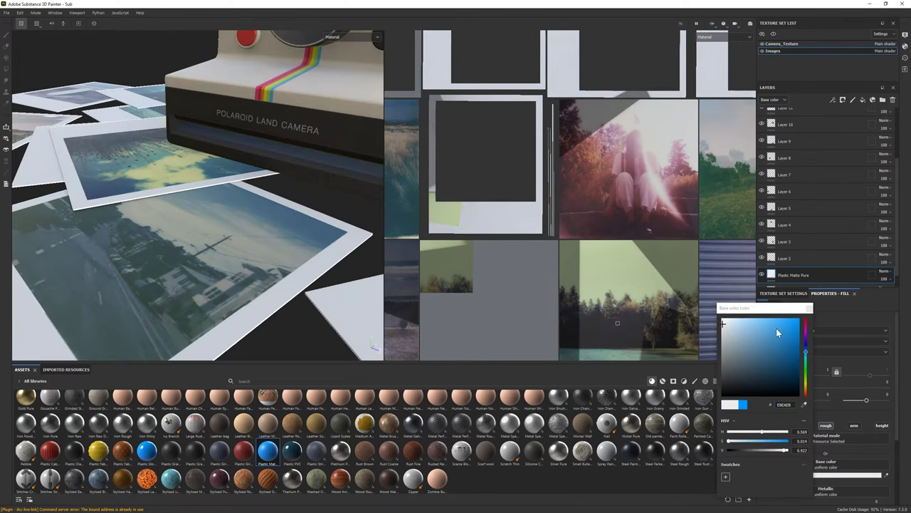
{"action": "key", "text": "f"}
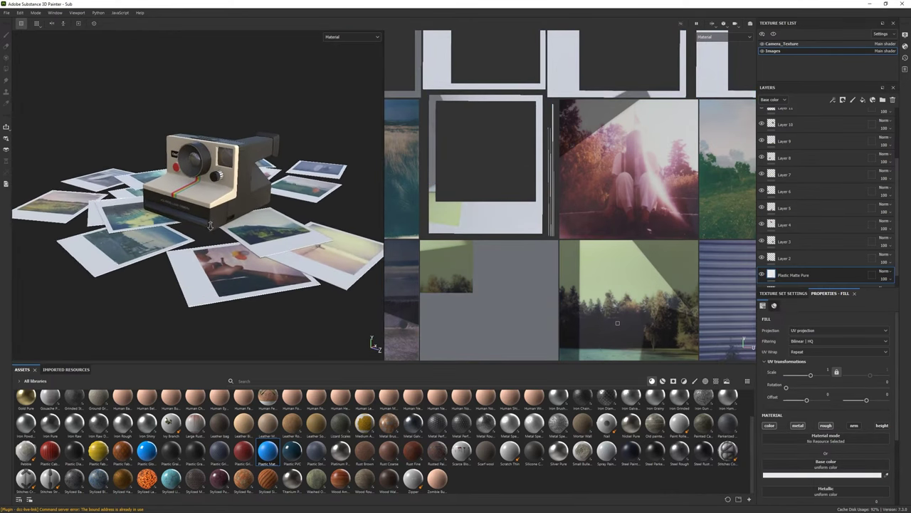
{"action": "left_click", "coordinate": [845, 101]}
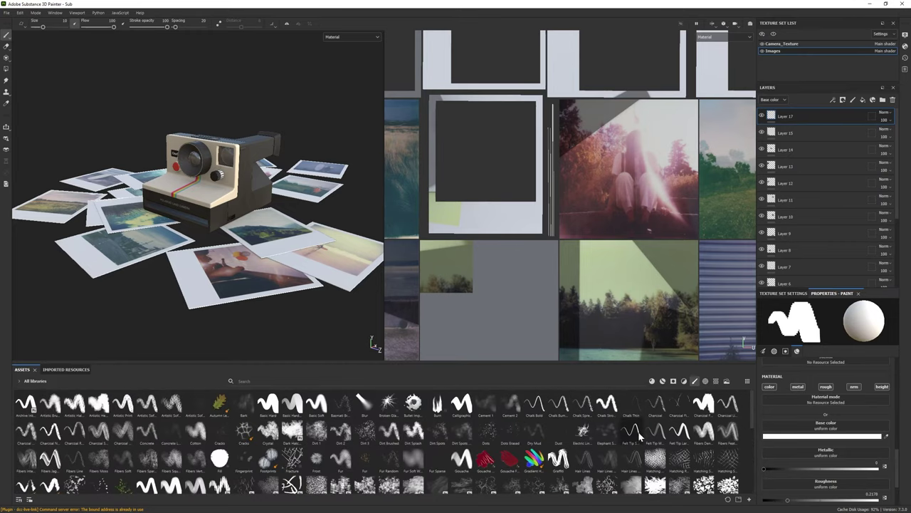
Add a Plastic Matte Pure fill layer with a black mask and pick a thin Calligraphic brush.
{"action": "left_click", "coordinate": [652, 381]}
{"action": "left_click_drag", "start_coordinate": [146, 450], "coordinate": [791, 115]}
{"action": "right_click", "coordinate": [808, 118]}
{"action": "left_click", "coordinate": [820, 133]}
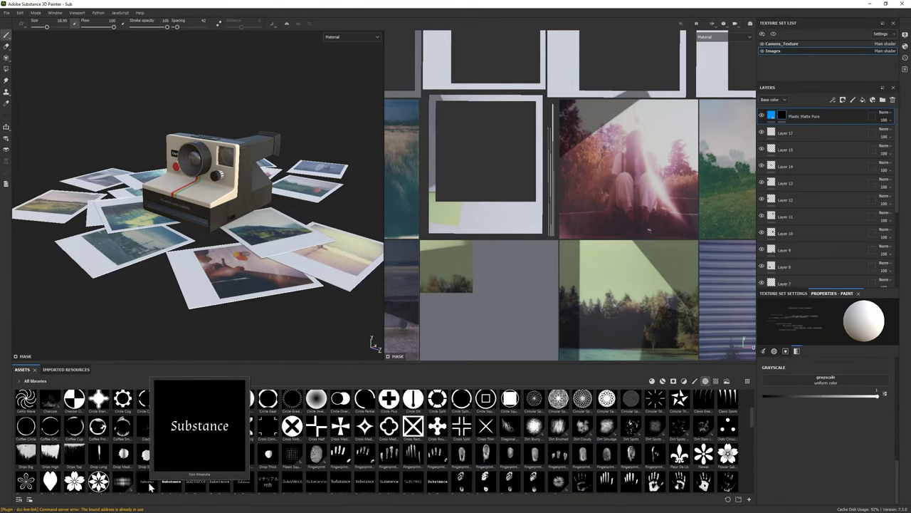
{"action": "left_click", "coordinate": [695, 381]}
{"action": "left_click", "coordinate": [461, 404]}
{"action": "left_click_drag", "start_coordinate": [273, 263], "coordinate": [290, 191], "text": "alt"}
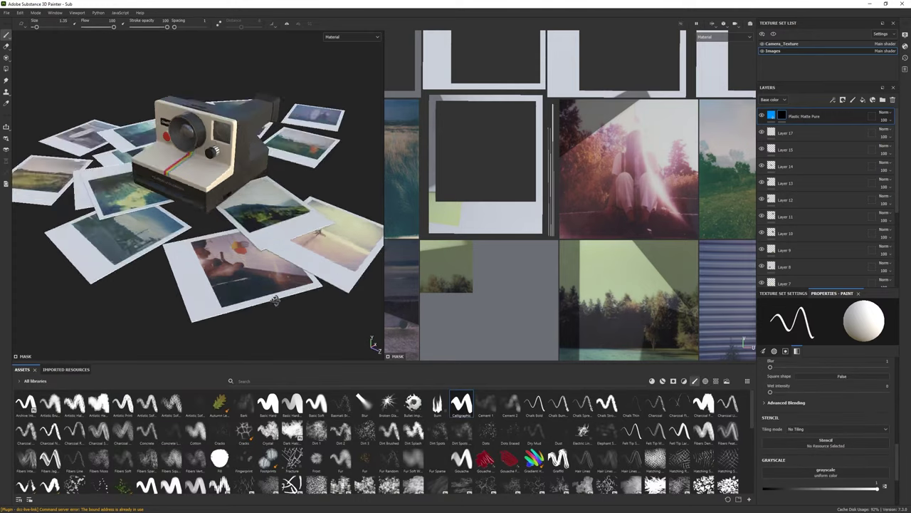
{"action": "scroll", "coordinate": [271, 206], "scroll_direction": "up", "scroll_amount": 3}
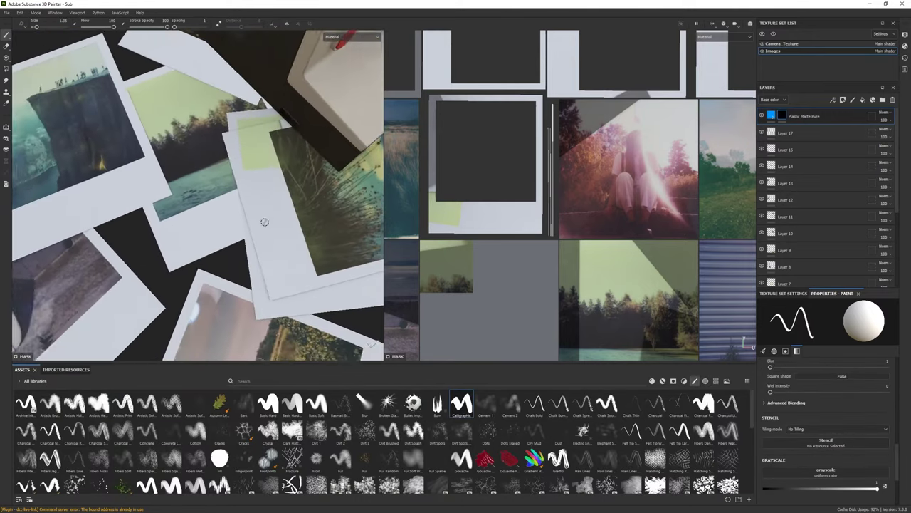
{"action": "scroll", "coordinate": [569, 178], "scroll_direction": "up", "scroll_amount": 2}
Erase the stray green patches from the photos on Layer 14.
{"action": "key", "text": "e"}
{"action": "left_click", "coordinate": [788, 168]}
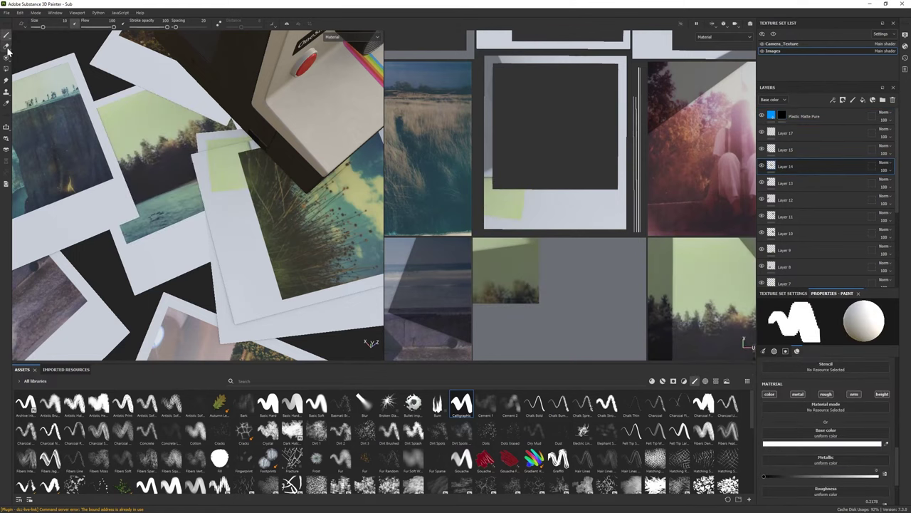
{"action": "left_click_drag", "start_coordinate": [499, 203], "coordinate": [513, 214]}
{"action": "left_click_drag", "start_coordinate": [491, 285], "coordinate": [509, 298]}
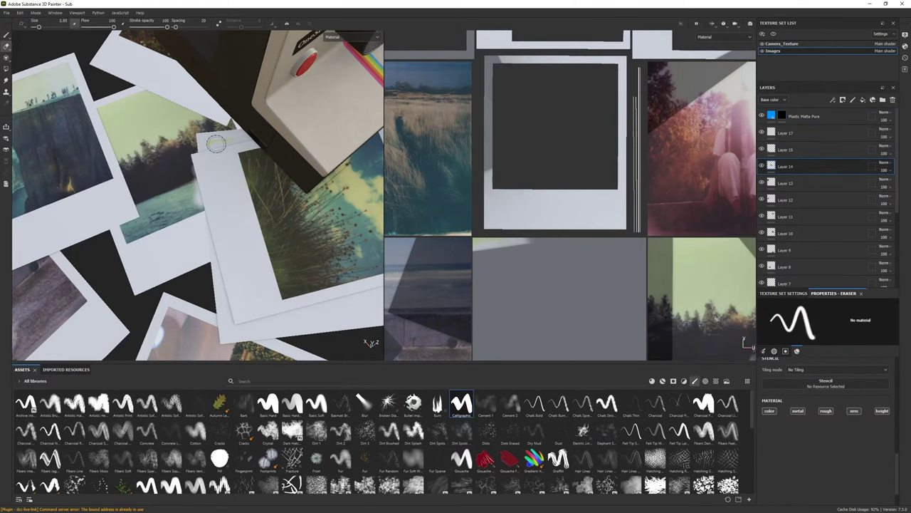
{"action": "middle_click_drag", "start_coordinate": [641, 299], "coordinate": [549, 238]}
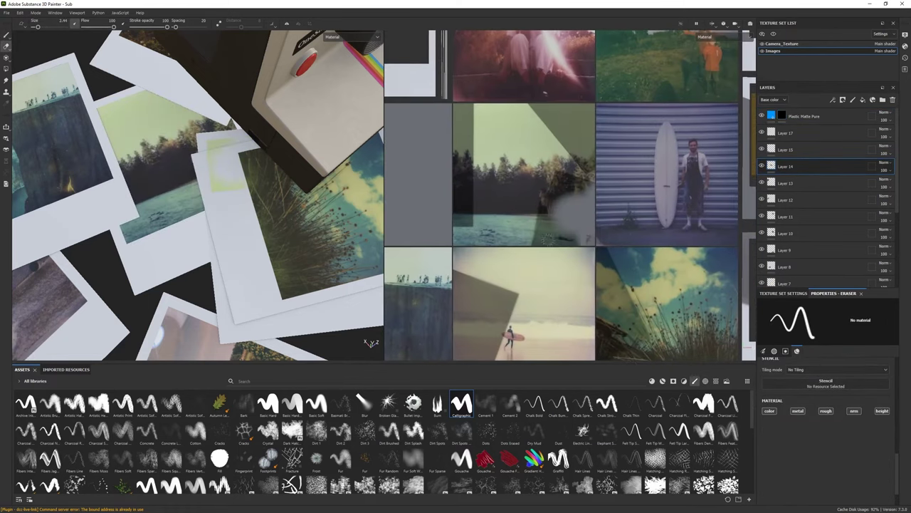
{"action": "scroll", "coordinate": [220, 186], "scroll_direction": "down", "scroll_amount": 3}
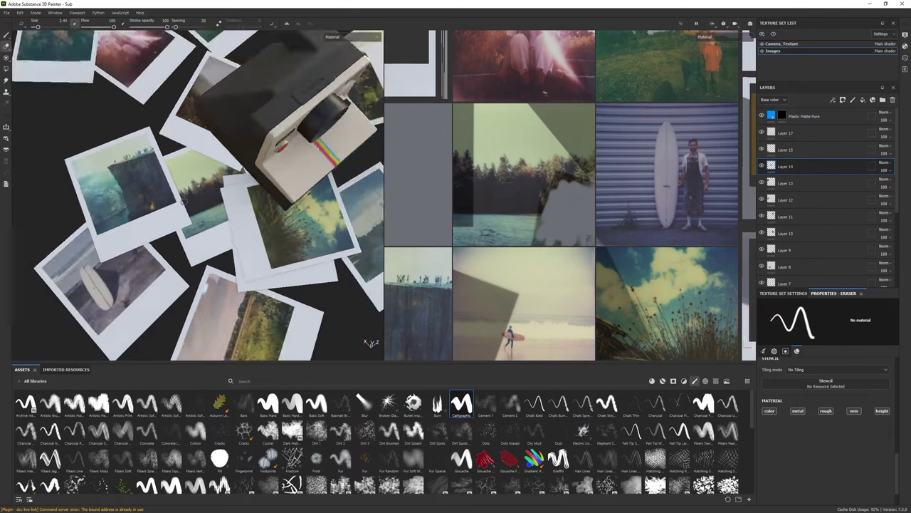
{"action": "left_click_drag", "start_coordinate": [220, 187], "coordinate": [184, 214], "text": "alt"}
{"action": "scroll", "coordinate": [184, 214], "scroll_direction": "up", "scroll_amount": 3}
Handwrite the date 1992 on a polaroid border in the fill layer's mask.
{"action": "key", "text": "b"}
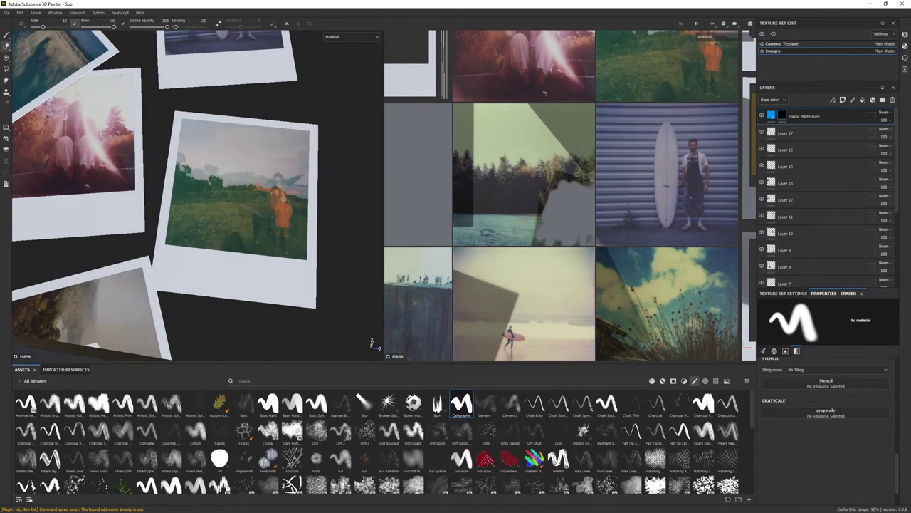
{"action": "left_click", "coordinate": [6, 34]}
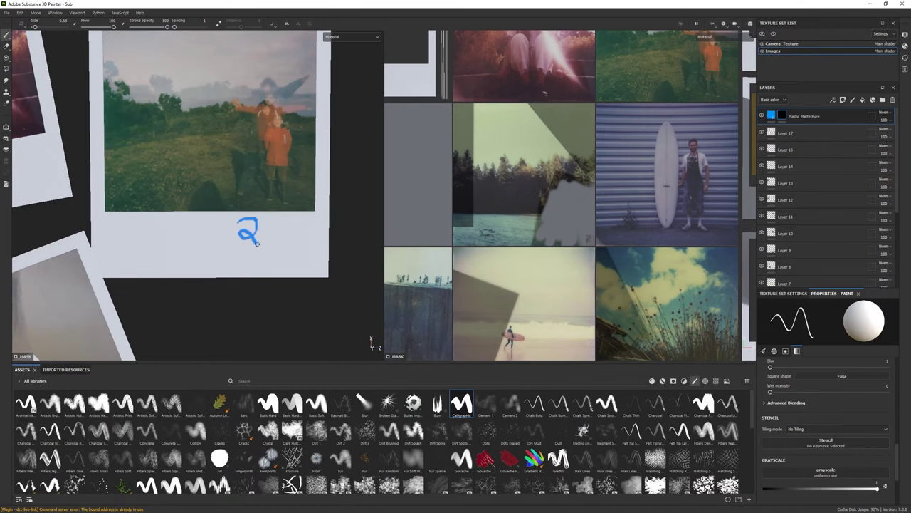
{"action": "scroll", "coordinate": [300, 249], "scroll_direction": "down", "scroll_amount": 5}
{"action": "left_click_drag", "start_coordinate": [214, 178], "coordinate": [242, 163], "text": "alt"}
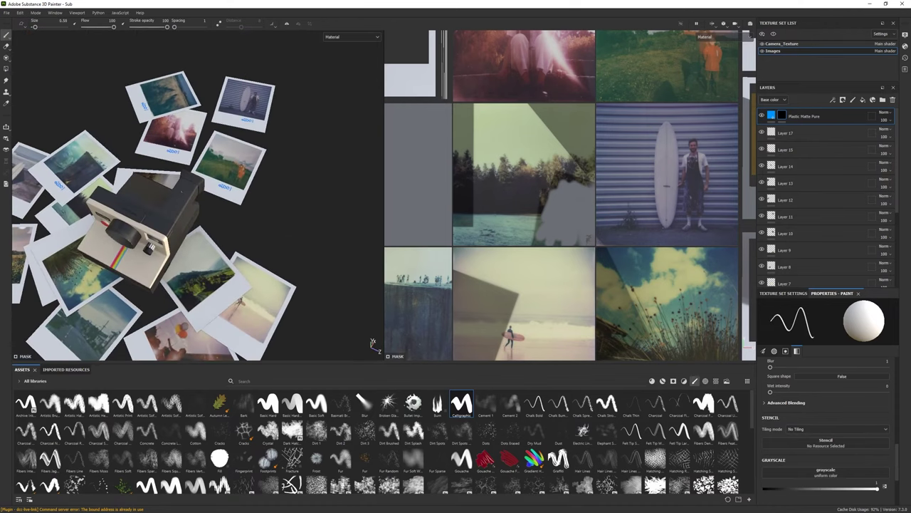
{"action": "middle_click_drag", "start_coordinate": [427, 157], "coordinate": [527, 231]}
{"action": "left_click_drag", "start_coordinate": [214, 178], "coordinate": [235, 200], "text": "alt"}
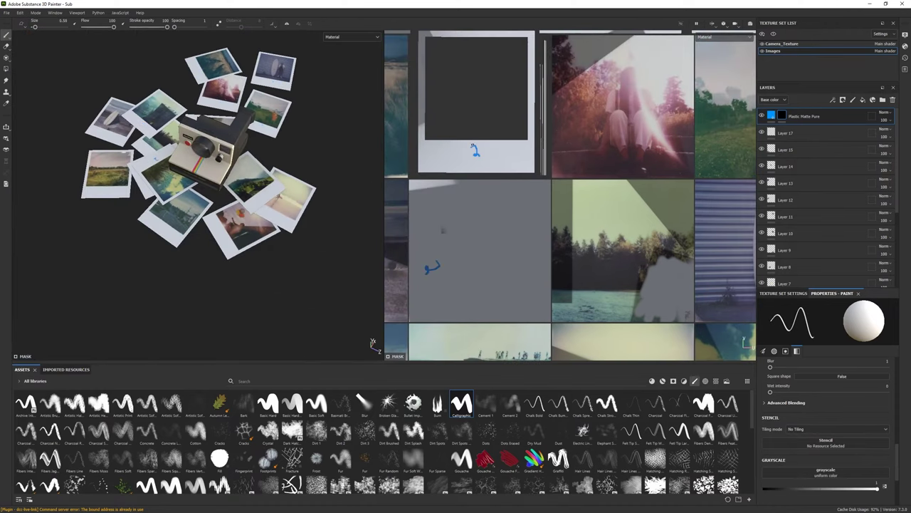
{"action": "scroll", "coordinate": [475, 150], "scroll_direction": "up", "scroll_amount": 4}
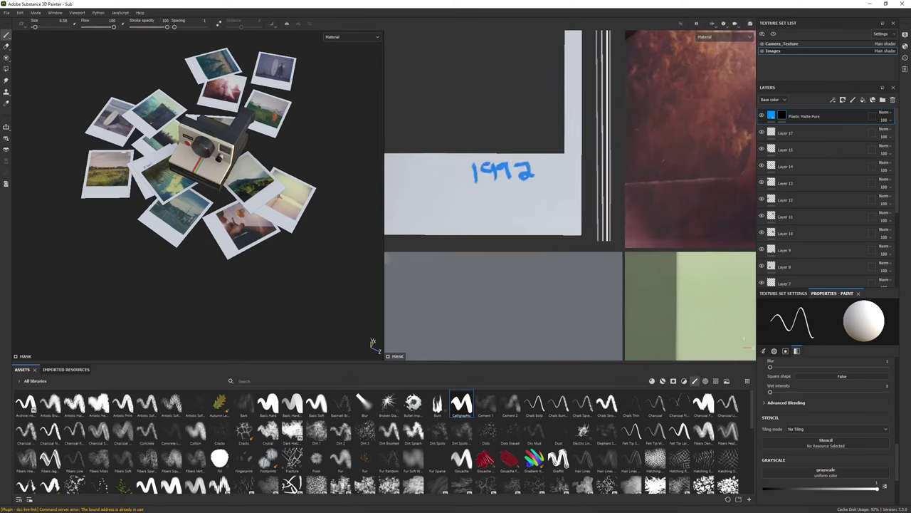
{"action": "scroll", "coordinate": [200, 171], "scroll_direction": "up", "scroll_amount": 2}
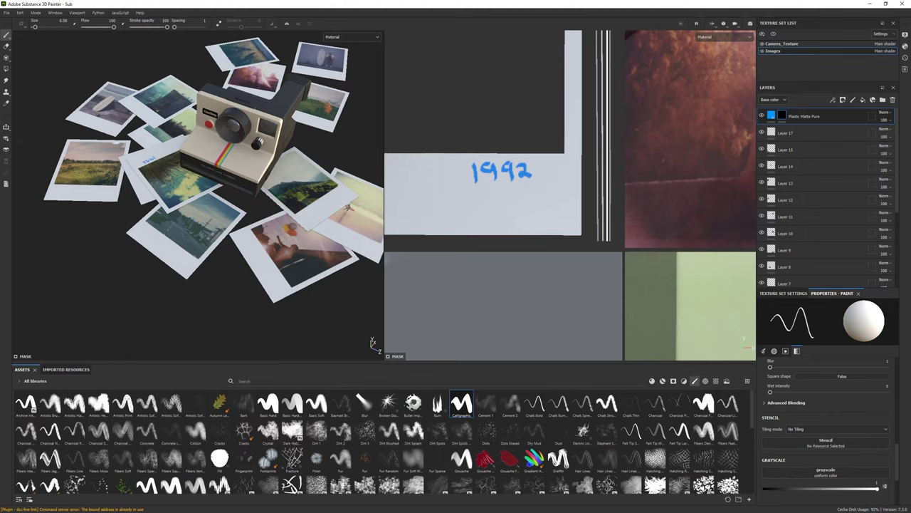
{"action": "scroll", "coordinate": [214, 192], "scroll_direction": "down", "scroll_amount": 2}
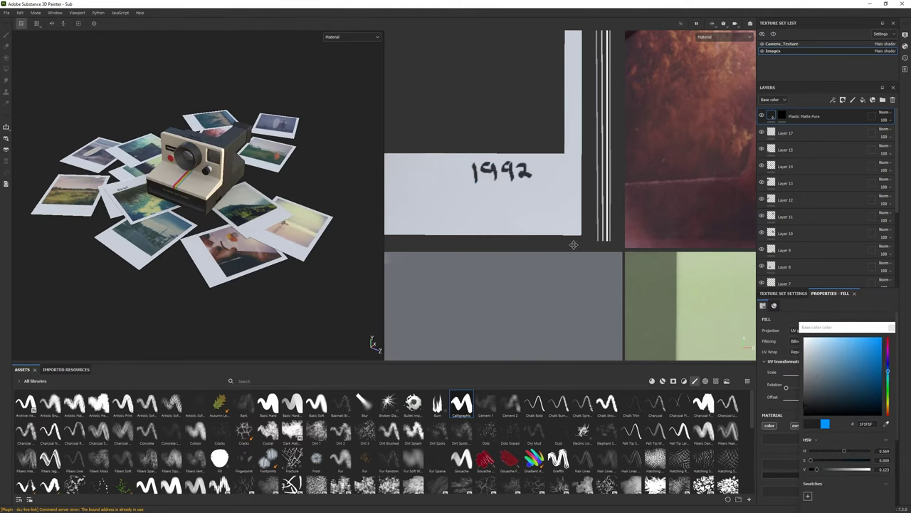
{"action": "scroll", "coordinate": [573, 244], "scroll_direction": "down", "scroll_amount": 3}
Duplicate the Plastic Matte Pure layer and write S.T, eroding it with a grunge eraser.
{"action": "left_click_drag", "start_coordinate": [803, 117], "coordinate": [780, 115]}
{"action": "key", "text": "1"}
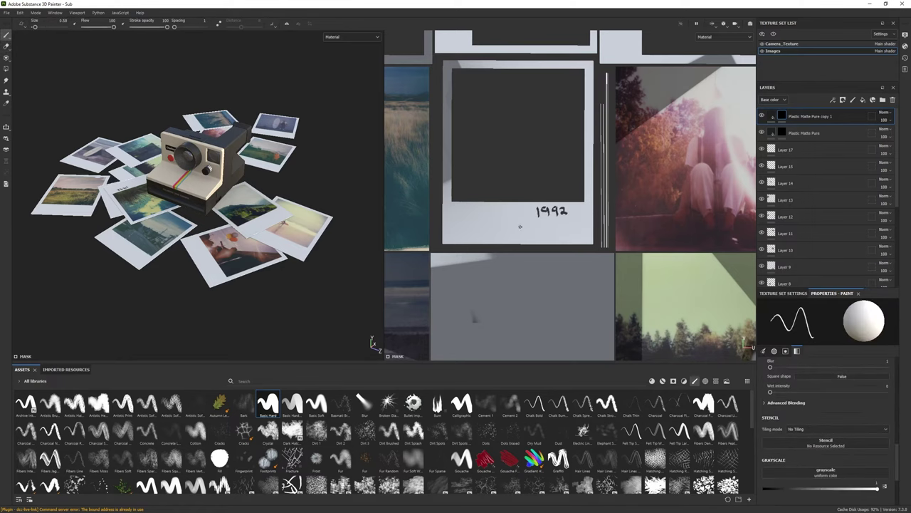
{"action": "scroll", "coordinate": [532, 223], "scroll_direction": "down", "scroll_amount": 4}
{"action": "scroll", "coordinate": [409, 200], "scroll_direction": "up", "scroll_amount": 3}
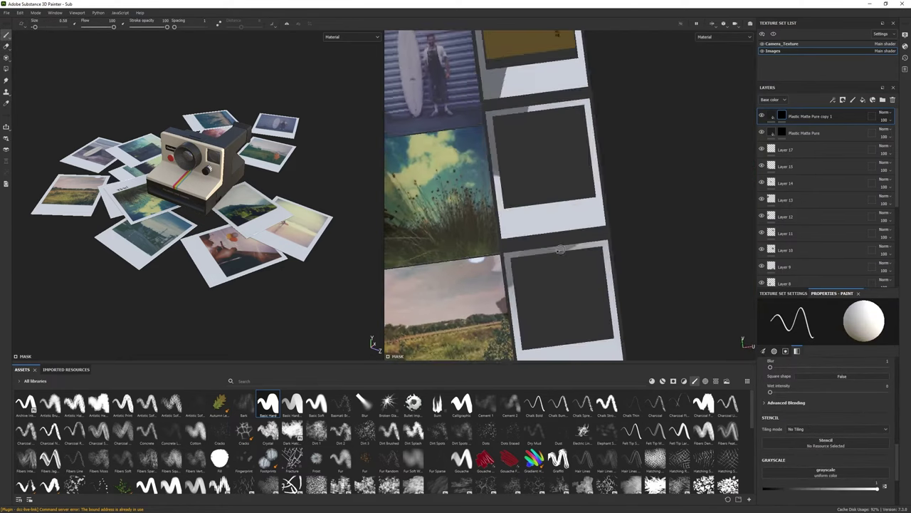
{"action": "scroll", "coordinate": [409, 200], "scroll_direction": "up", "scroll_amount": 3}
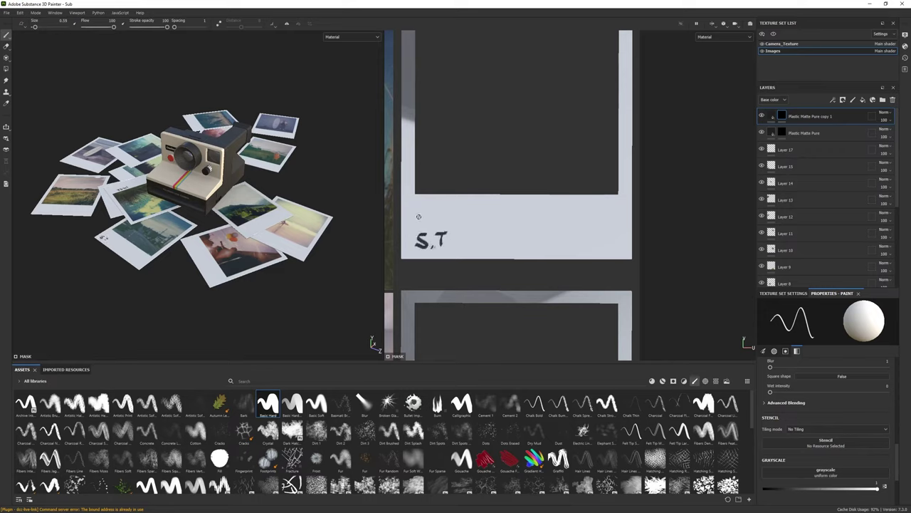
{"action": "key", "text": "e"}
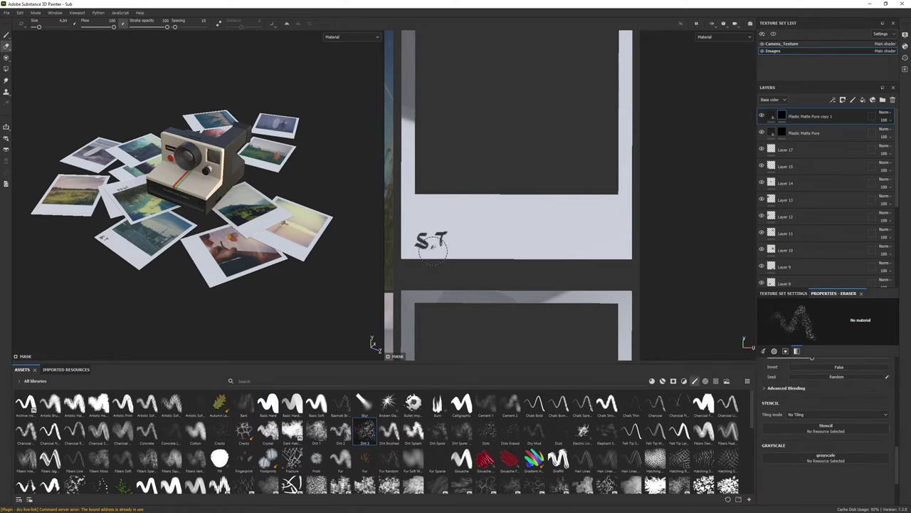
{"action": "scroll", "coordinate": [413, 248], "scroll_direction": "down", "scroll_amount": 2}
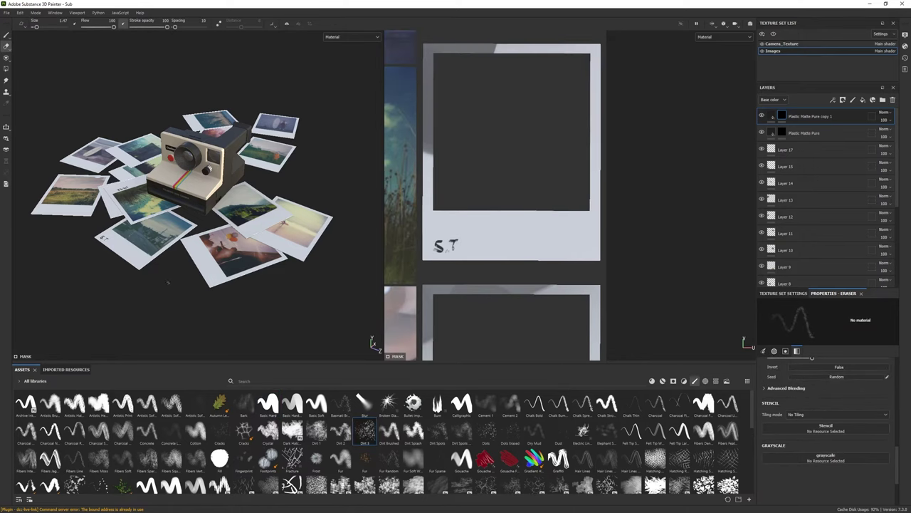
{"action": "scroll", "coordinate": [510, 246], "scroll_direction": "down", "scroll_amount": 2}
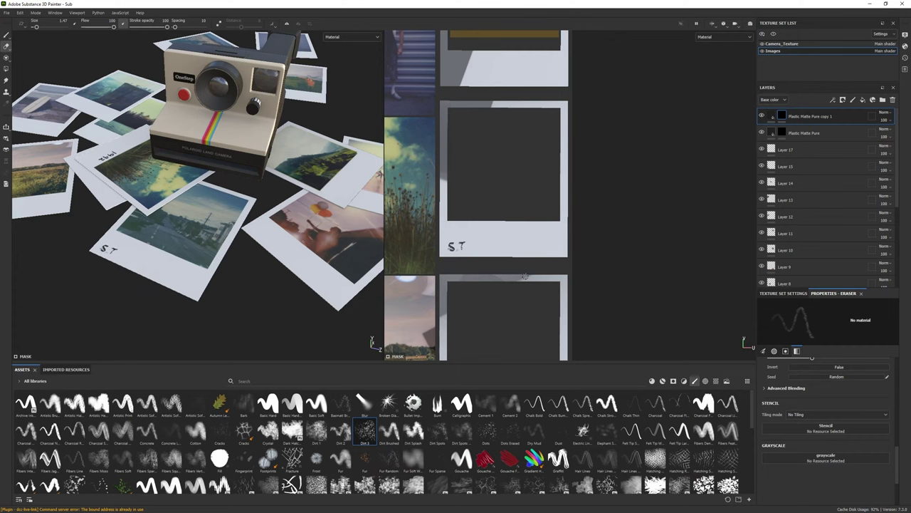
{"action": "left_click", "coordinate": [267, 404]}
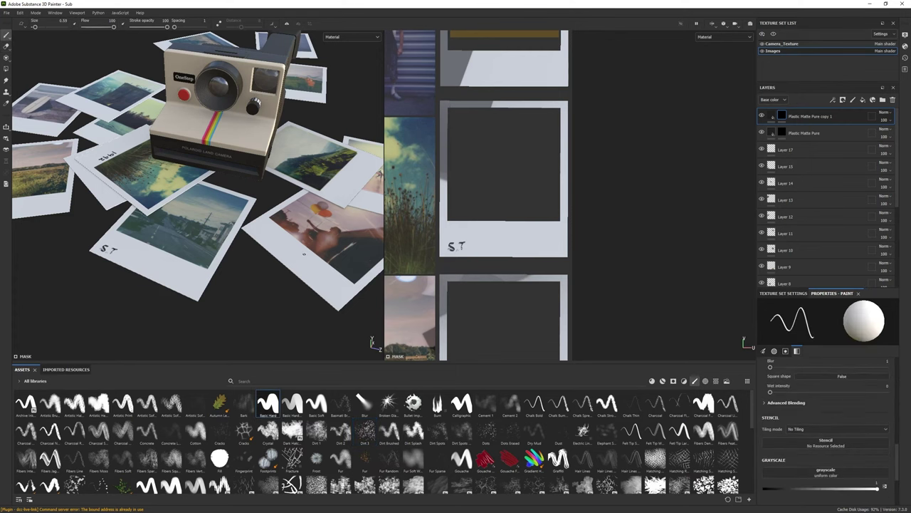
{"action": "scroll", "coordinate": [338, 487], "scroll_direction": "down", "scroll_amount": 5}
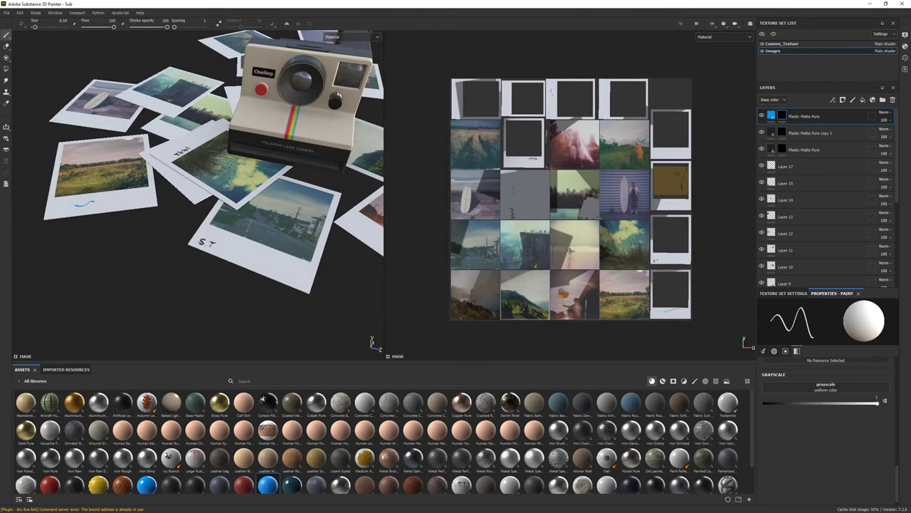
Set the new fill layer's base colour to a deep, saturated blue.
{"action": "scroll", "coordinate": [612, 142], "scroll_direction": "up", "scroll_amount": 3}
{"action": "scroll", "coordinate": [613, 142], "scroll_direction": "up", "scroll_amount": 3}
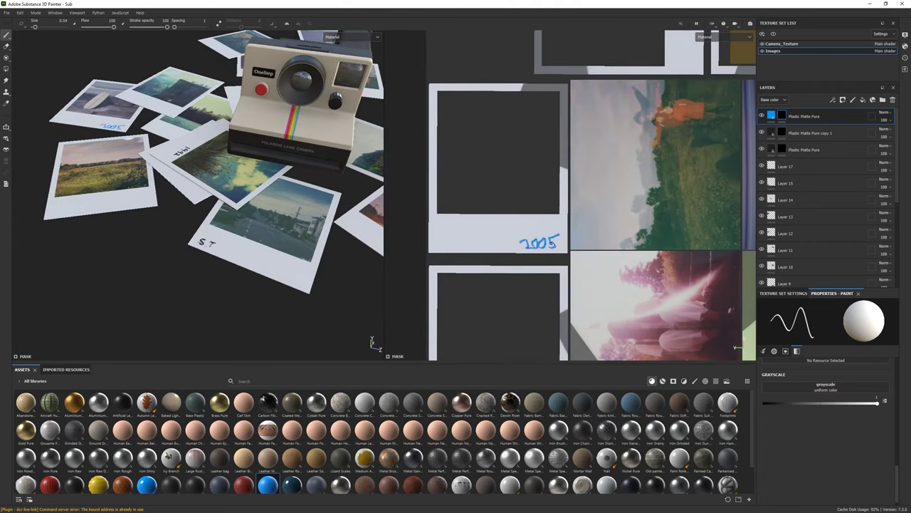
{"action": "left_click", "coordinate": [772, 115]}
{"action": "left_click", "coordinate": [783, 474]}
{"action": "left_click_drag", "start_coordinate": [893, 324], "coordinate": [895, 351]}
{"action": "left_click", "coordinate": [783, 474]}
{"action": "mouse_move", "coordinate": [876, 454]}
{"action": "left_mouse_down"}
{"action": "mouse_move", "coordinate": [860, 460]}
{"action": "mouse_move", "coordinate": [845, 450]}
{"action": "left_mouse_up"}
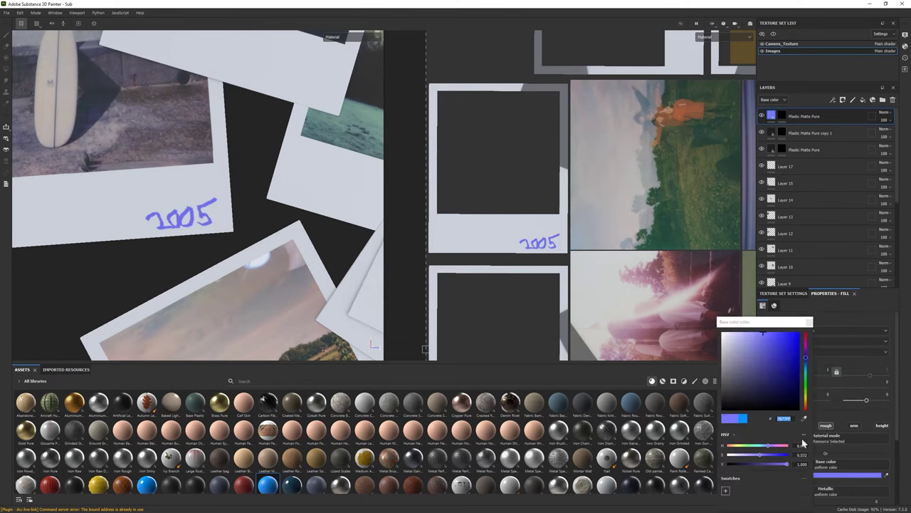
{"action": "left_click_drag", "start_coordinate": [773, 454], "coordinate": [753, 453]}
Erode the blue lettering with the Dots Erased brush and add another Plastic Matte Pure fill layer.
{"action": "scroll", "coordinate": [228, 335], "scroll_direction": "down", "scroll_amount": 2}
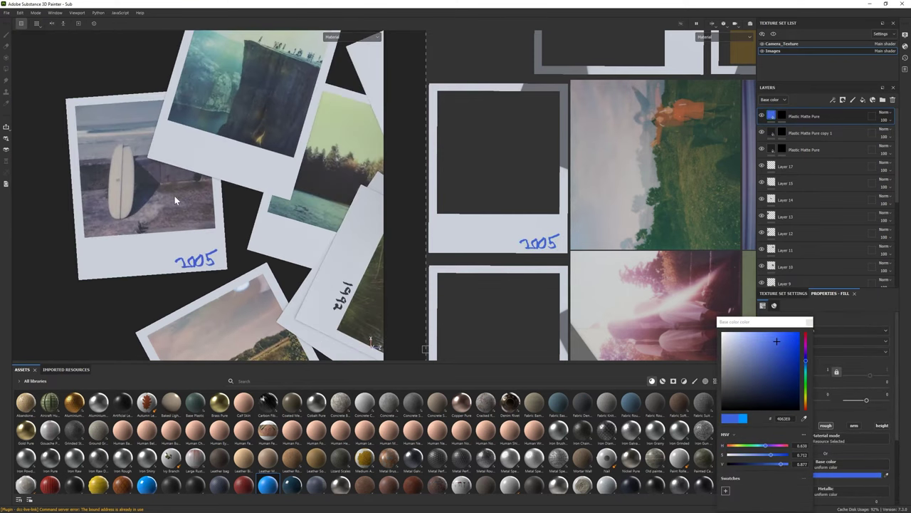
{"action": "left_click", "coordinate": [782, 116]}
{"action": "left_click", "coordinate": [695, 381]}
{"action": "left_click", "coordinate": [510, 431]}
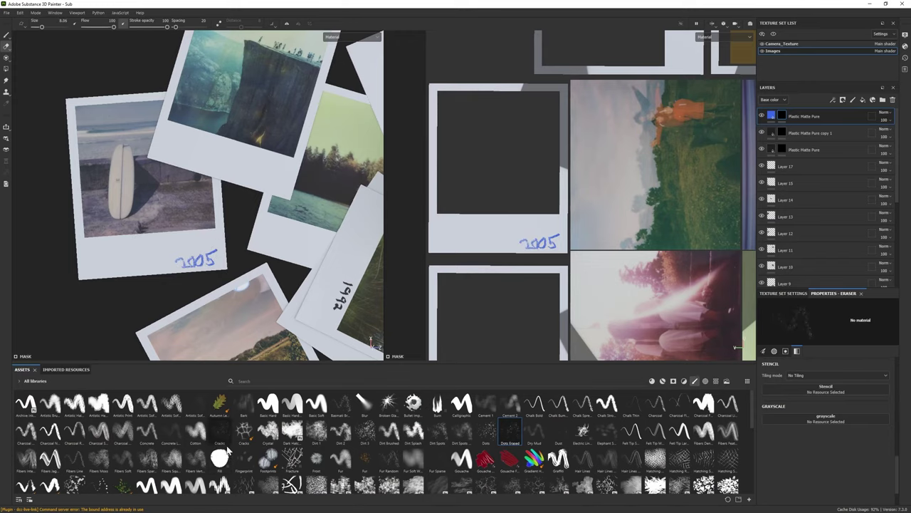
{"action": "left_click", "coordinate": [705, 381]}
{"action": "left_click_drag", "start_coordinate": [752, 448], "coordinate": [751, 417]}
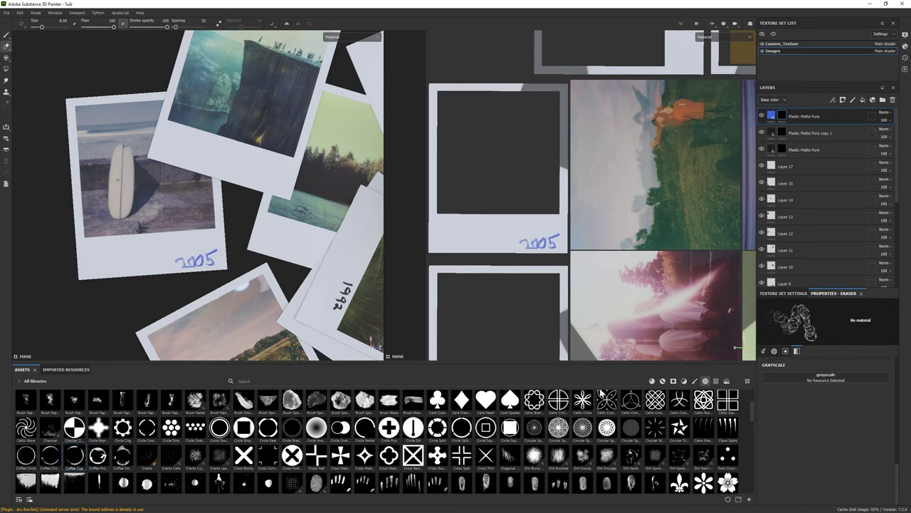
{"action": "left_click", "coordinate": [823, 115]}
{"action": "key", "text": "ctrl+d"}
Stamp a near-black Coffee Cup ring onto the surfboard polaroid through a black mask.
{"action": "left_click", "coordinate": [843, 99]}
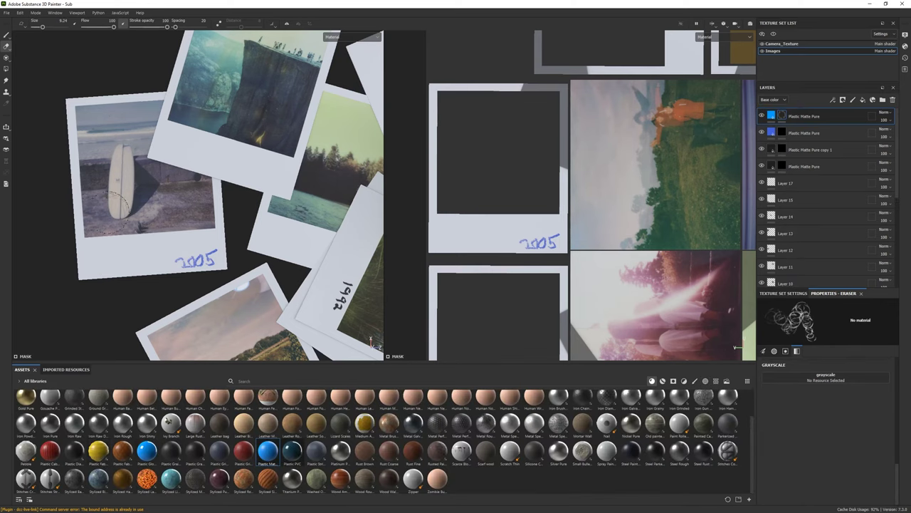
{"action": "key", "text": "b"}
{"action": "left_click", "coordinate": [705, 381]}
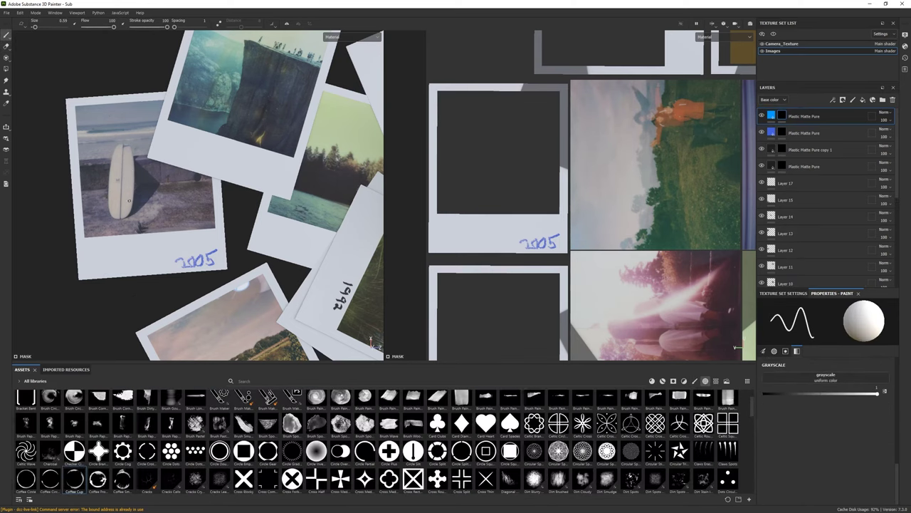
{"action": "left_click", "coordinate": [74, 478]}
{"action": "left_click_drag", "start_coordinate": [143, 228], "coordinate": [164, 249], "text": "alt"}
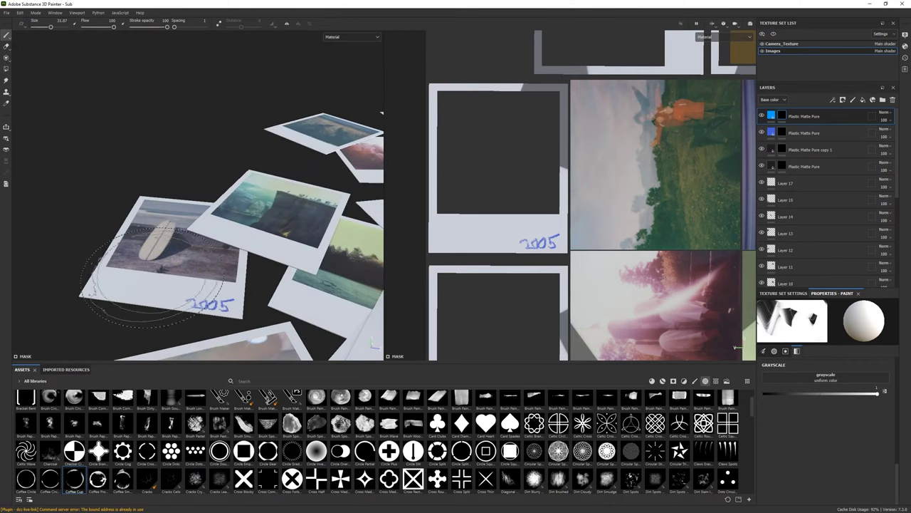
{"action": "left_click", "coordinate": [164, 249]}
{"action": "scroll", "coordinate": [214, 235], "scroll_direction": "down", "scroll_amount": 5}
{"action": "scroll", "coordinate": [214, 235], "scroll_direction": "up", "scroll_amount": 5}
{"action": "left_click", "coordinate": [823, 474]}
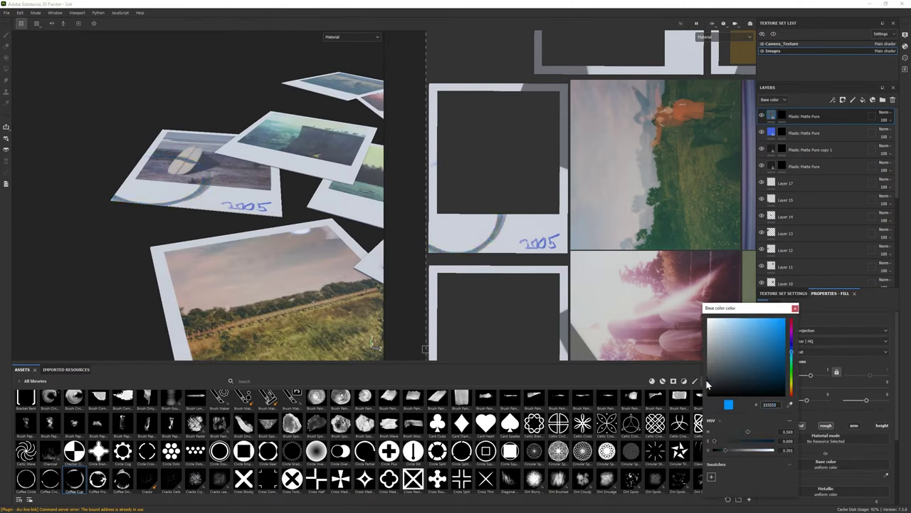
{"action": "left_click", "coordinate": [713, 388]}
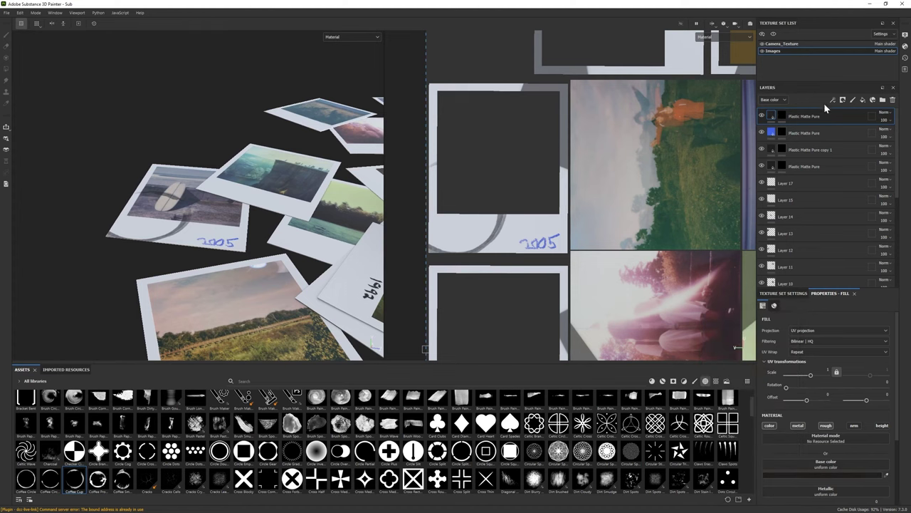
Erase parts of the coffee ring on the mask with dirt-spots and grunge alphas.
{"action": "key", "text": "e"}
{"action": "left_click_drag", "start_coordinate": [213, 299], "coordinate": [227, 313], "text": "alt"}
{"action": "scroll", "coordinate": [385, 442], "scroll_direction": "down", "scroll_amount": 2}
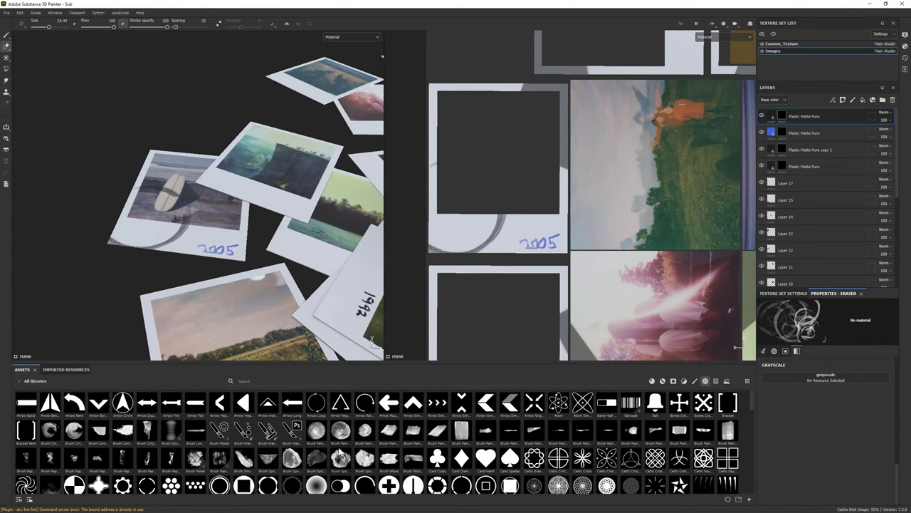
{"action": "left_click", "coordinate": [680, 426]}
{"action": "left_click_drag", "start_coordinate": [238, 281], "coordinate": [228, 269], "text": "alt"}
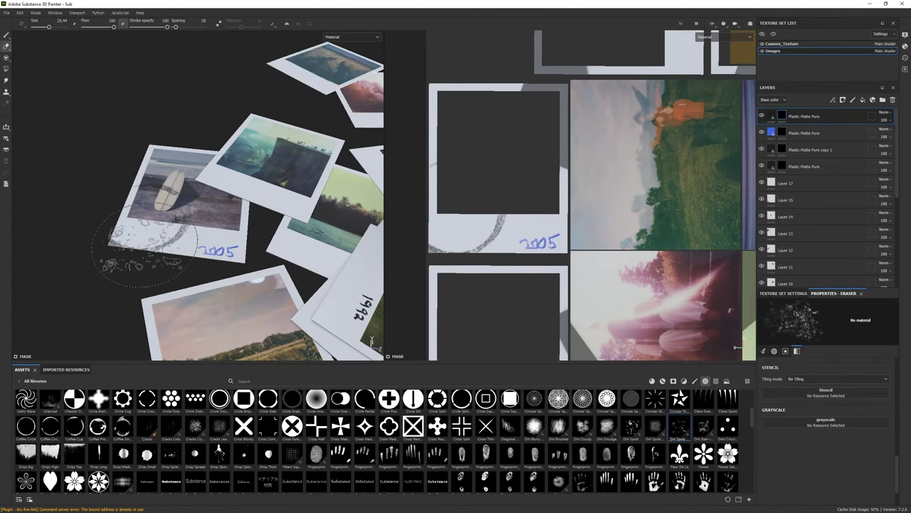
{"action": "left_click_drag", "start_coordinate": [142, 242], "coordinate": [299, 401], "text": "alt"}
{"action": "scroll", "coordinate": [428, 442], "scroll_direction": "down", "scroll_amount": 3}
{"action": "left_click", "coordinate": [223, 483]}
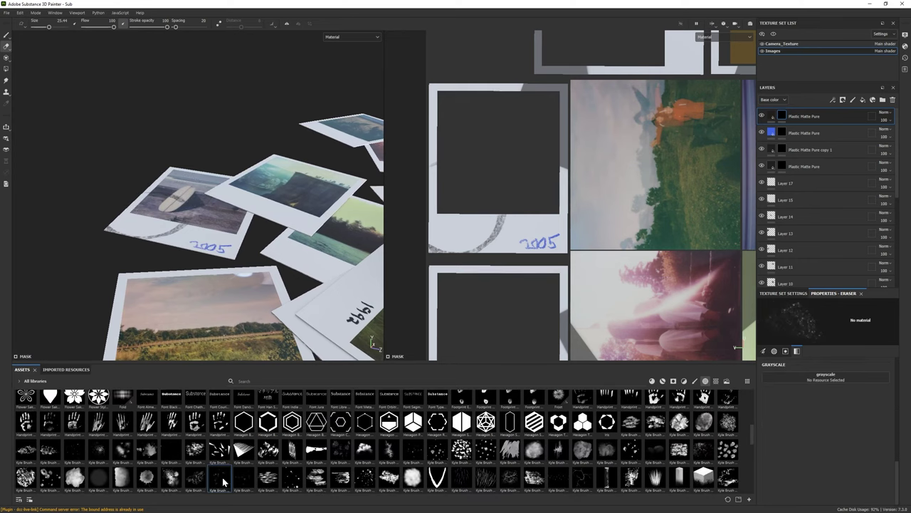
{"action": "left_click_drag", "start_coordinate": [184, 187], "coordinate": [198, 195], "text": "alt"}
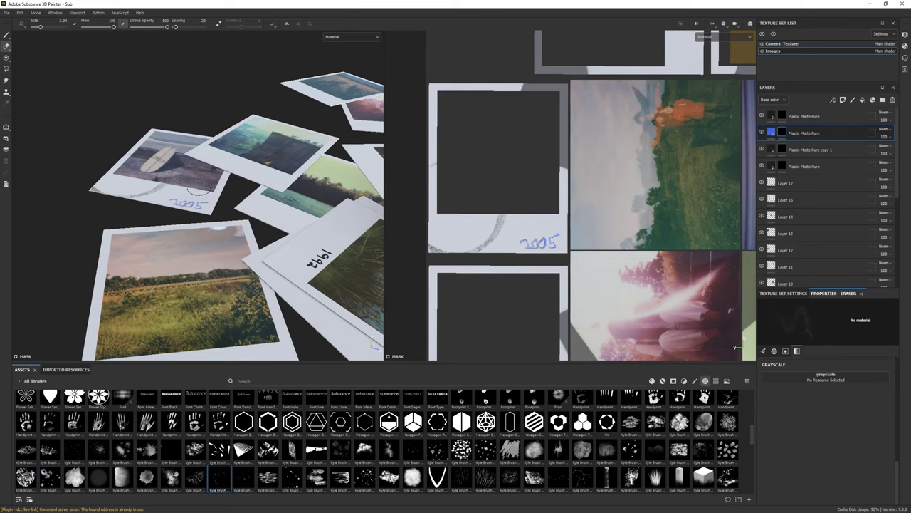
{"action": "left_click_drag", "start_coordinate": [185, 237], "coordinate": [213, 256], "text": "alt"}
Add a new paint layer and a glossy plastic fill layer on top of the stack.
{"action": "left_click", "coordinate": [804, 116]}
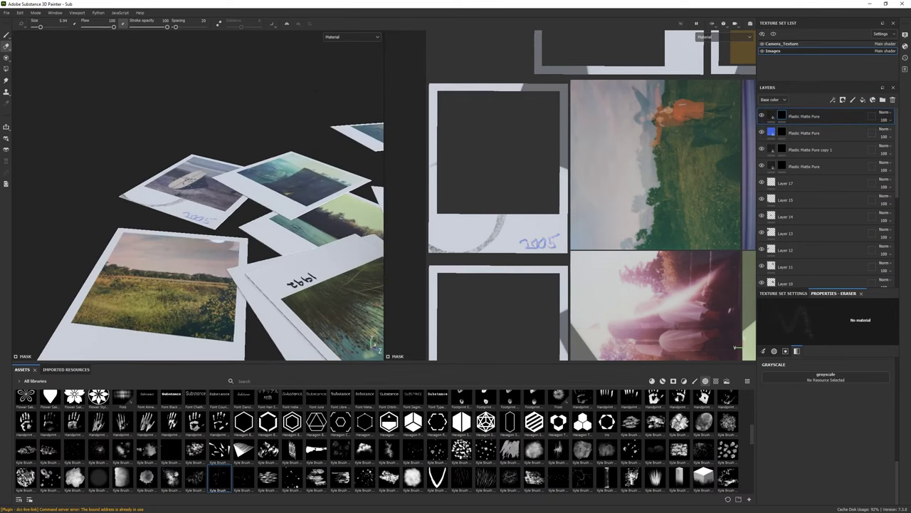
{"action": "right_click_drag", "start_coordinate": [187, 231], "coordinate": [178, 242], "text": "alt"}
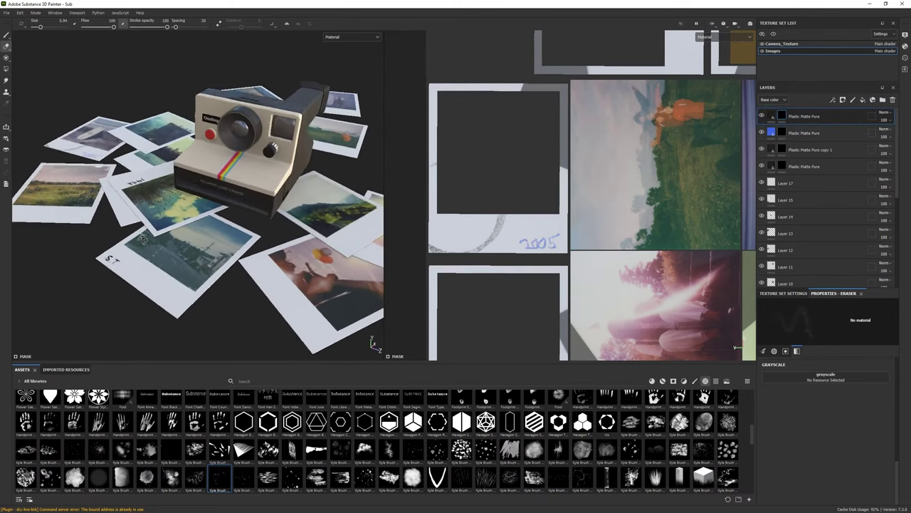
{"action": "mouse_move", "coordinate": [178, 242]}
{"action": "left_mouse_down", "text": "alt"}
{"action": "mouse_move", "coordinate": [235, 227]}
{"action": "mouse_move", "coordinate": [35, 79]}
{"action": "left_mouse_up", "text": "alt"}
{"action": "key", "text": "ctrl+shift+n"}
{"action": "key", "text": "1"}
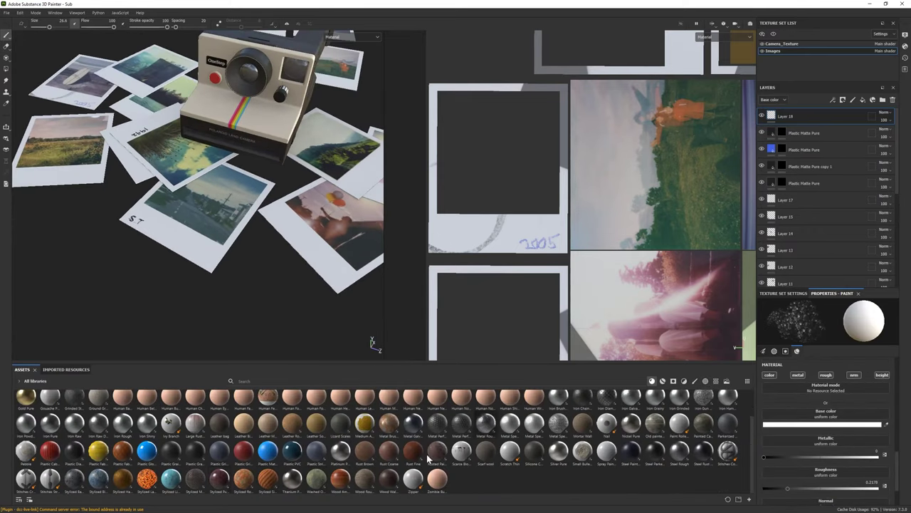
{"action": "left_click_drag", "start_coordinate": [147, 450], "coordinate": [819, 116]}
{"action": "key", "text": "e"}
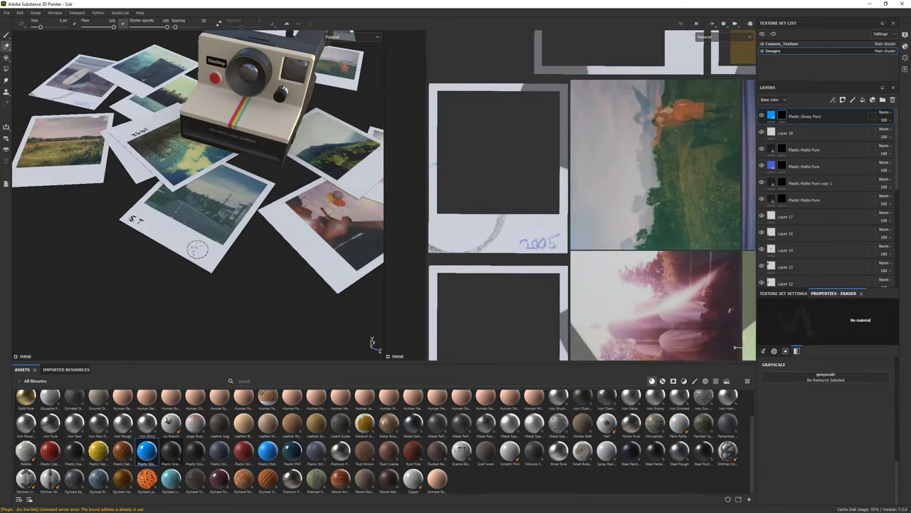
{"action": "key", "text": "1"}
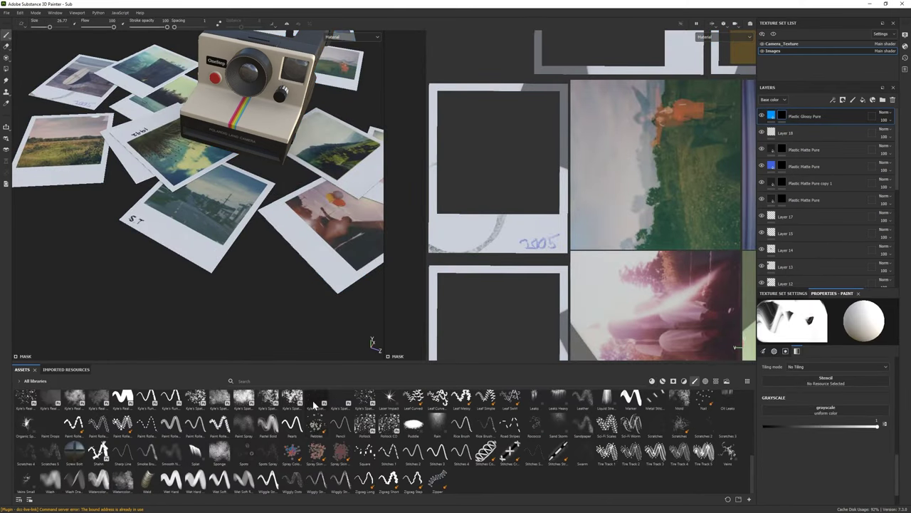
Enlarge the brush and paint dust specks on the photos with the Dust brush.
{"action": "right_click_drag", "start_coordinate": [205, 216], "coordinate": [307, 272], "text": "ctrl"}
{"action": "left_click", "coordinate": [339, 403]}
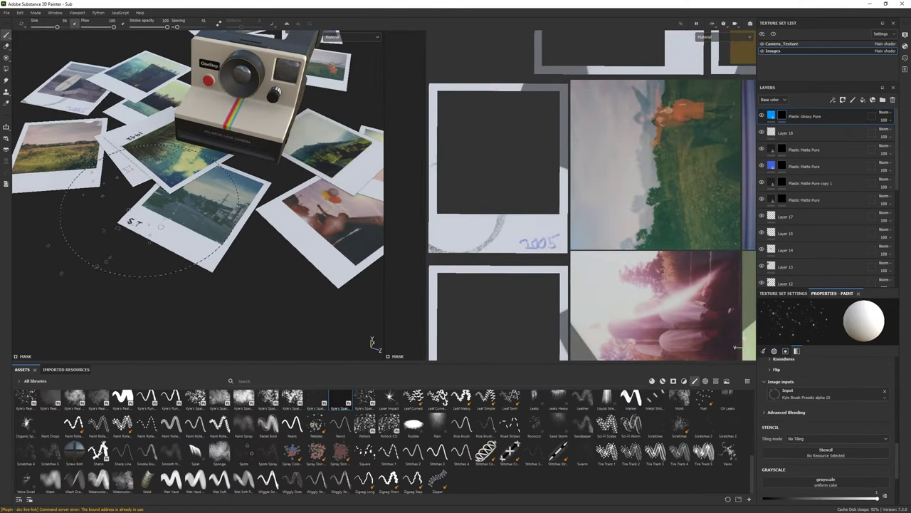
{"action": "scroll", "coordinate": [578, 431], "scroll_direction": "up", "scroll_amount": 3}
{"action": "scroll", "coordinate": [578, 431], "scroll_direction": "up", "scroll_amount": 5}
{"action": "left_click", "coordinate": [510, 430]}
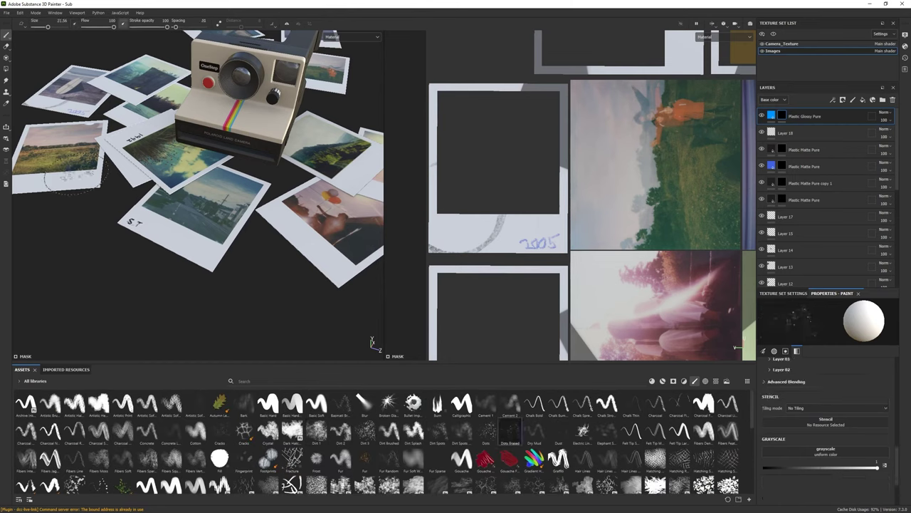
{"action": "scroll", "coordinate": [68, 110], "scroll_direction": "down", "scroll_amount": 3}
{"action": "left_click", "coordinate": [558, 430]}
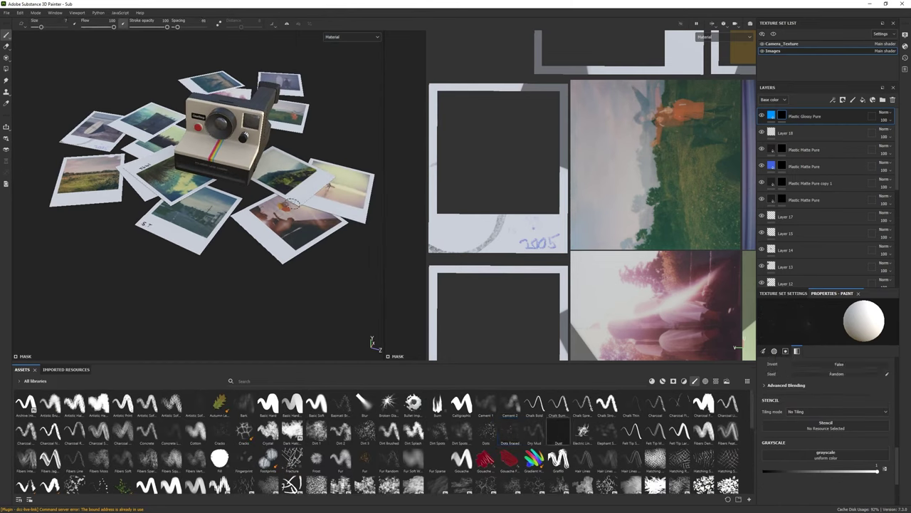
{"action": "key", "text": "f"}
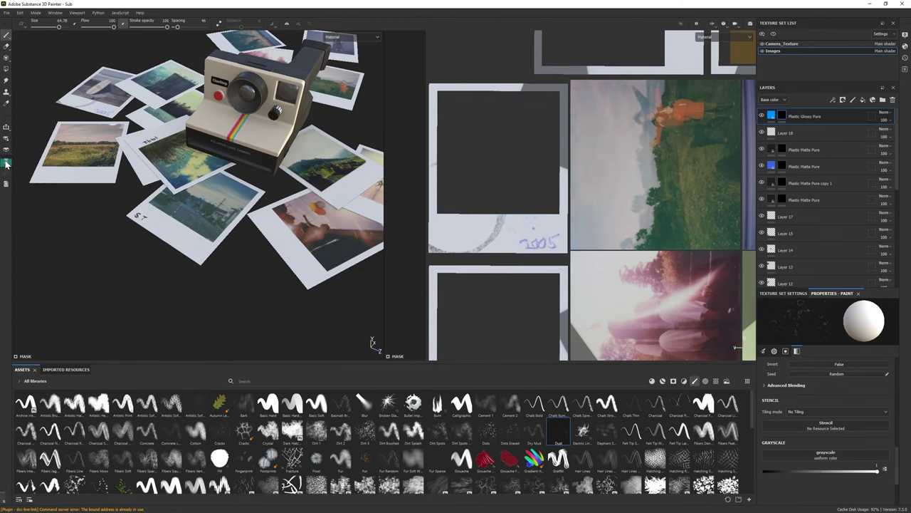
{"action": "mouse_move", "coordinate": [213, 235]}
{"action": "left_mouse_down", "text": "alt"}
{"action": "mouse_move", "coordinate": [271, 263]}
{"action": "mouse_move", "coordinate": [152, 265]}
{"action": "mouse_move", "coordinate": [164, 271]}
{"action": "mouse_move", "coordinate": [174, 274]}
{"action": "mouse_move", "coordinate": [5, 155]}
{"action": "left_mouse_up", "text": "alt"}
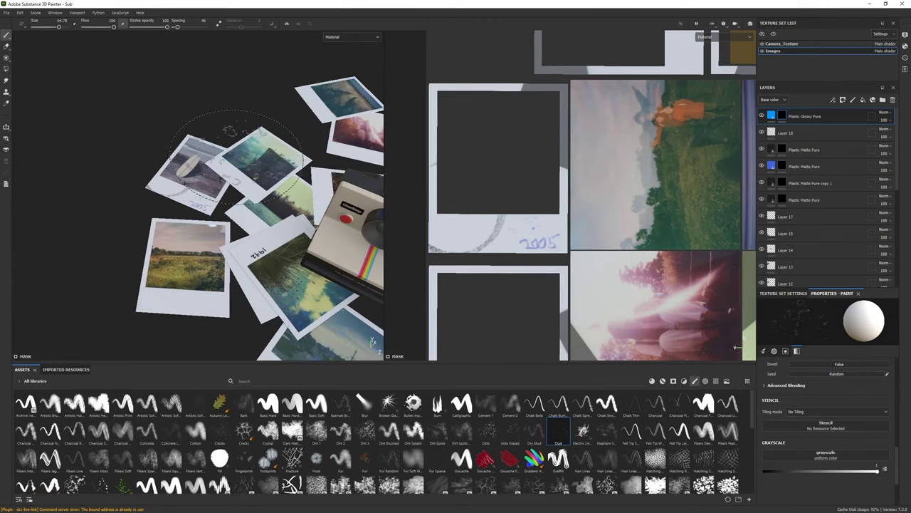
{"action": "left_click_drag", "start_coordinate": [239, 158], "coordinate": [342, 164], "text": "alt"}
Check the glossy layer's fill colour, undo a change, and preview the camera in Iray.
{"action": "left_click", "coordinate": [771, 115]}
{"action": "left_click", "coordinate": [826, 466]}
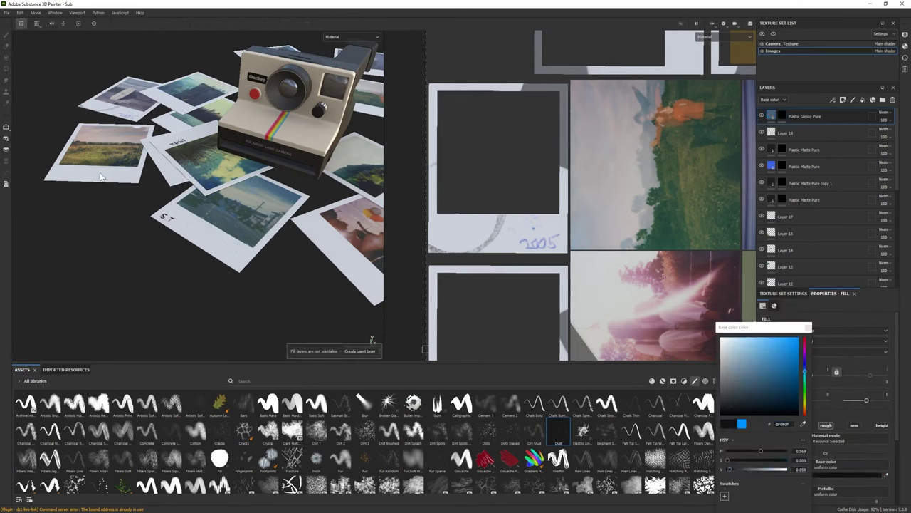
{"action": "key", "text": "1"}
{"action": "key", "text": "f"}
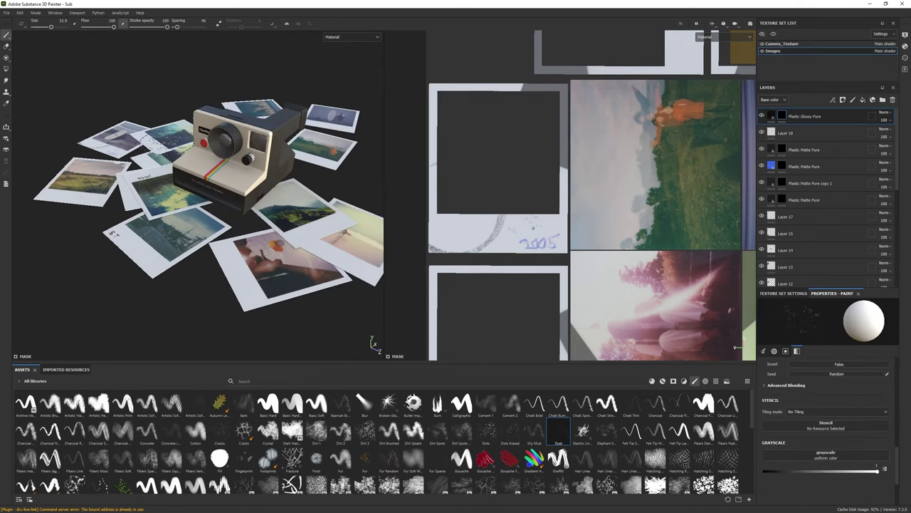
{"action": "key", "text": "ctrl+z"}
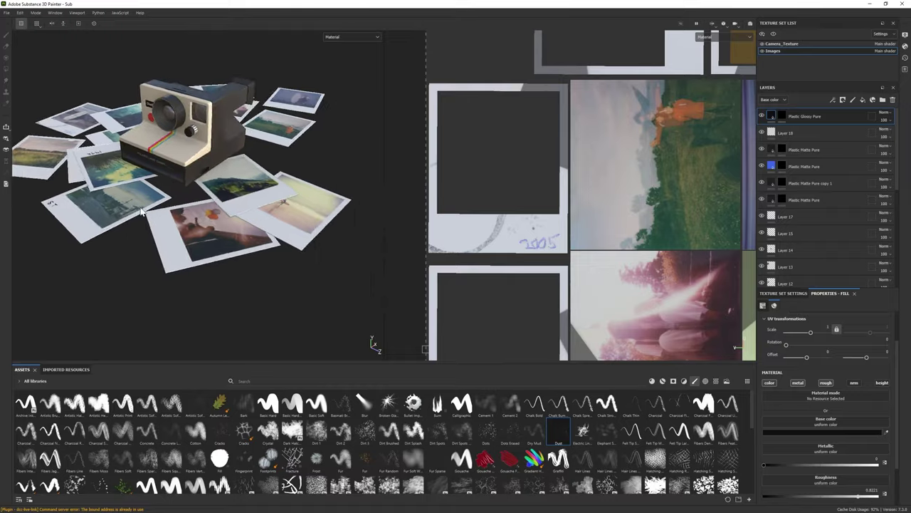
{"action": "mouse_move", "coordinate": [285, 213]}
{"action": "left_mouse_down", "text": "alt"}
{"action": "mouse_move", "coordinate": [202, 233]}
{"action": "mouse_move", "coordinate": [213, 235]}
{"action": "left_mouse_up", "text": "alt"}
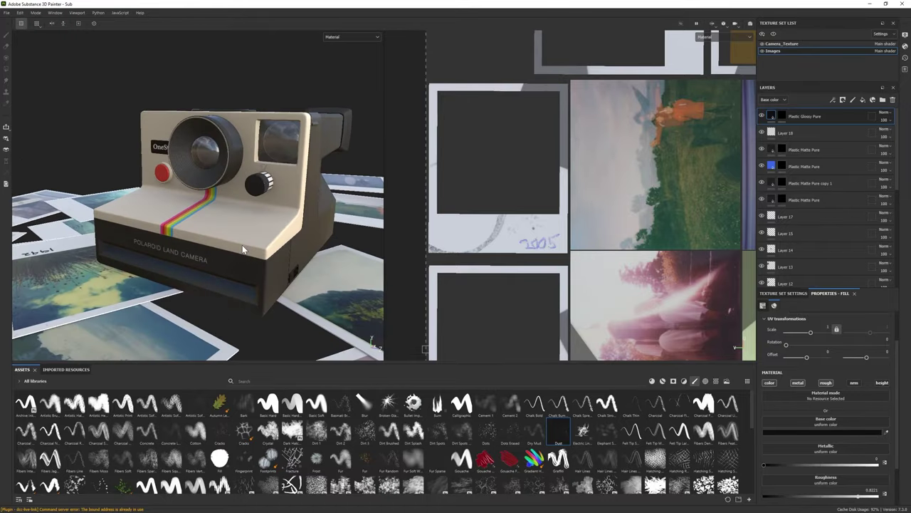
{"action": "key", "text": "F10"}
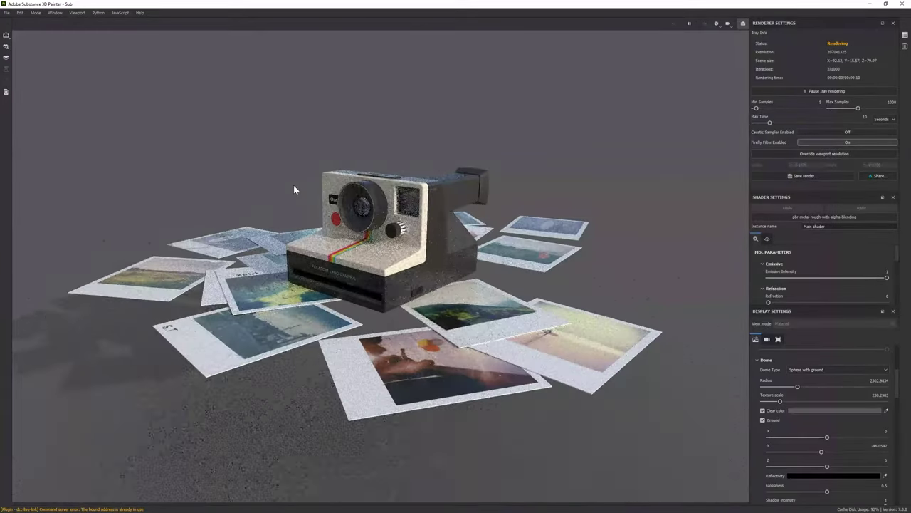
Select the camera texture set's Finish Grinded effect and check it in the Iray render.
{"action": "left_click", "coordinate": [35, 13]}
{"action": "left_click", "coordinate": [48, 21]}
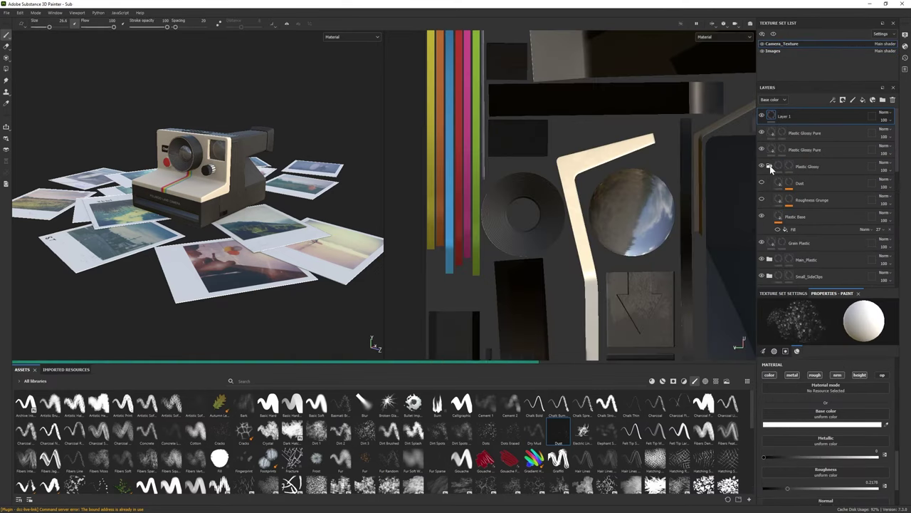
{"action": "left_click", "coordinate": [814, 228]}
{"action": "scroll", "coordinate": [805, 453], "scroll_direction": "down", "scroll_amount": 3}
{"action": "scroll", "coordinate": [806, 453], "scroll_direction": "down", "scroll_amount": 2}
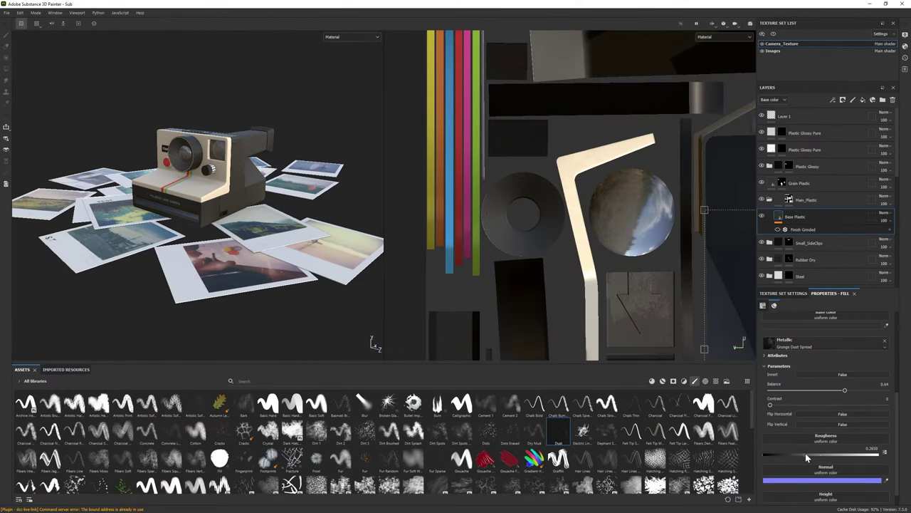
{"action": "key", "text": "F10"}
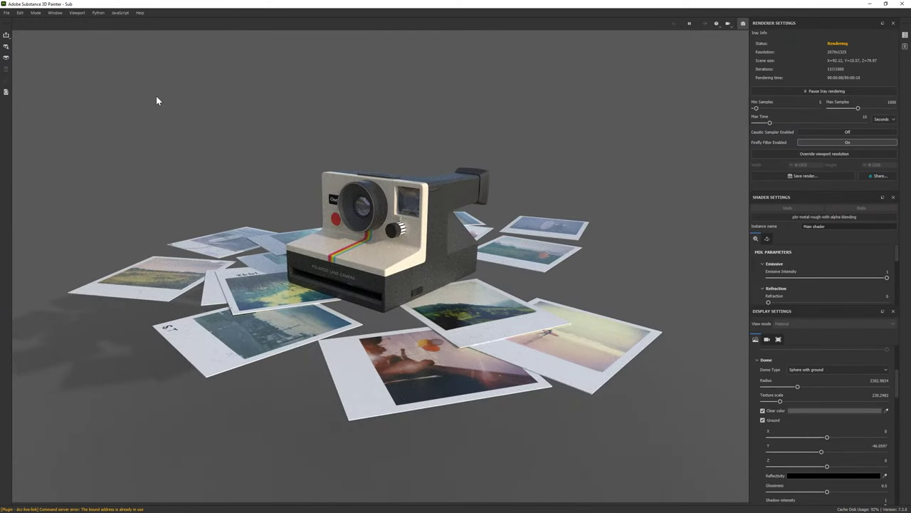
{"action": "key", "text": "F10"}
Edit the BaseColor layer's colour and review the result in Iray.
{"action": "scroll", "coordinate": [787, 217], "scroll_direction": "down", "scroll_amount": 5}
{"action": "scroll", "coordinate": [787, 217], "scroll_direction": "down", "scroll_amount": 2}
{"action": "left_click", "coordinate": [792, 246]}
{"action": "left_click", "coordinate": [796, 342]}
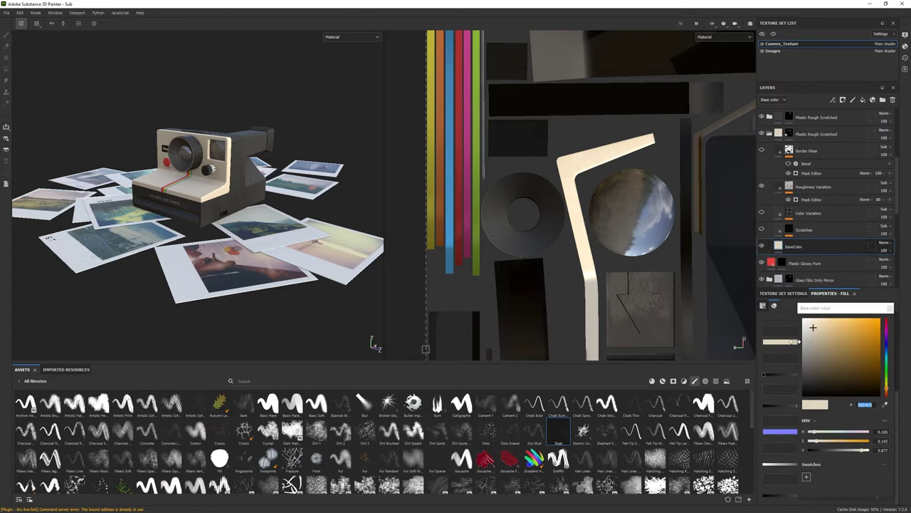
{"action": "key", "text": "F10"}
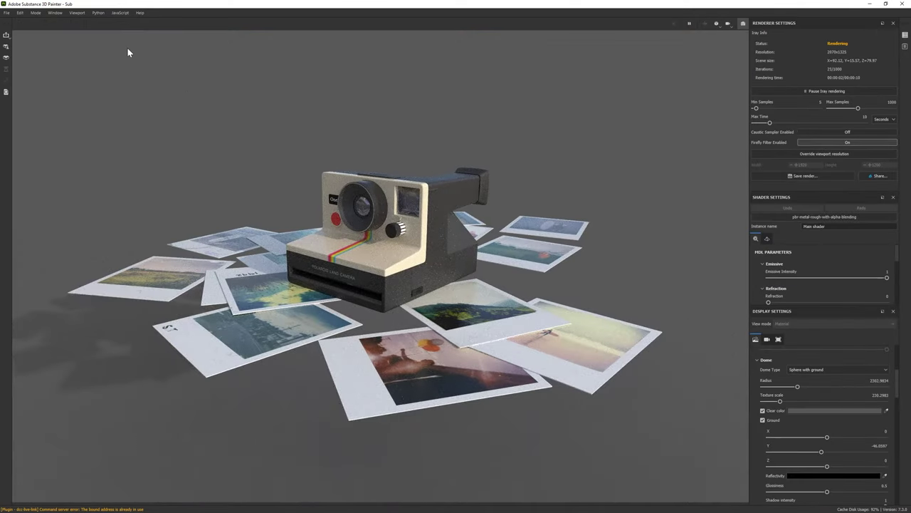
{"action": "key", "text": "F9"}
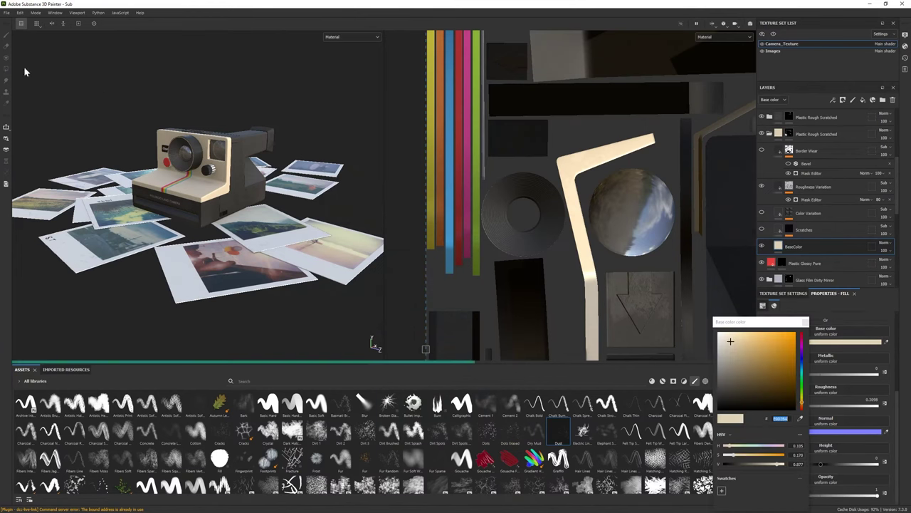
{"action": "left_click", "coordinate": [35, 12]}
{"action": "key", "text": "F10"}
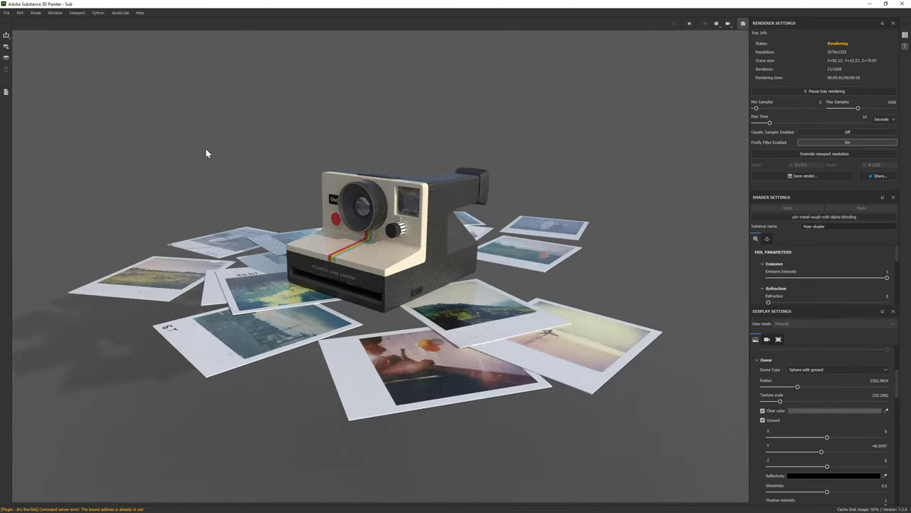
{"action": "key", "text": "F9"}
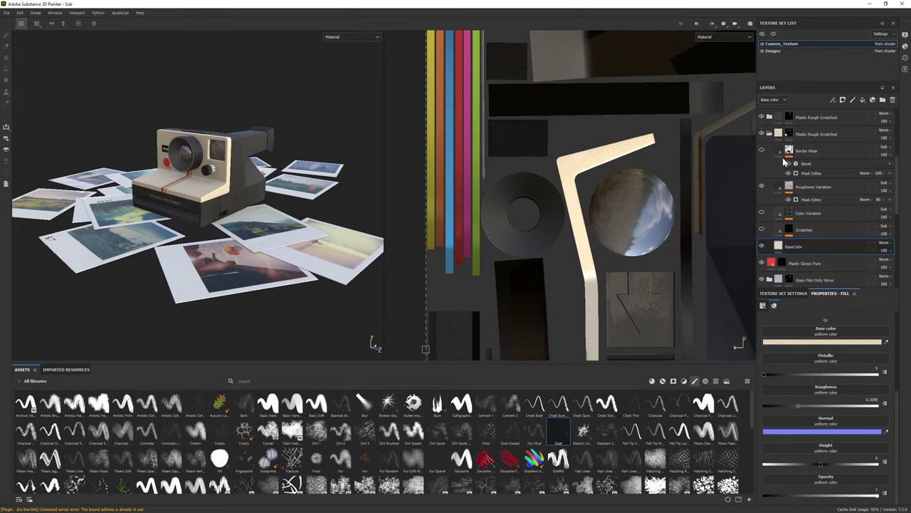
Give the Rubber Base layer a new base colour and check it in the render.
{"action": "scroll", "coordinate": [833, 213], "scroll_direction": "down", "scroll_amount": 2}
{"action": "scroll", "coordinate": [833, 228], "scroll_direction": "down", "scroll_amount": 3}
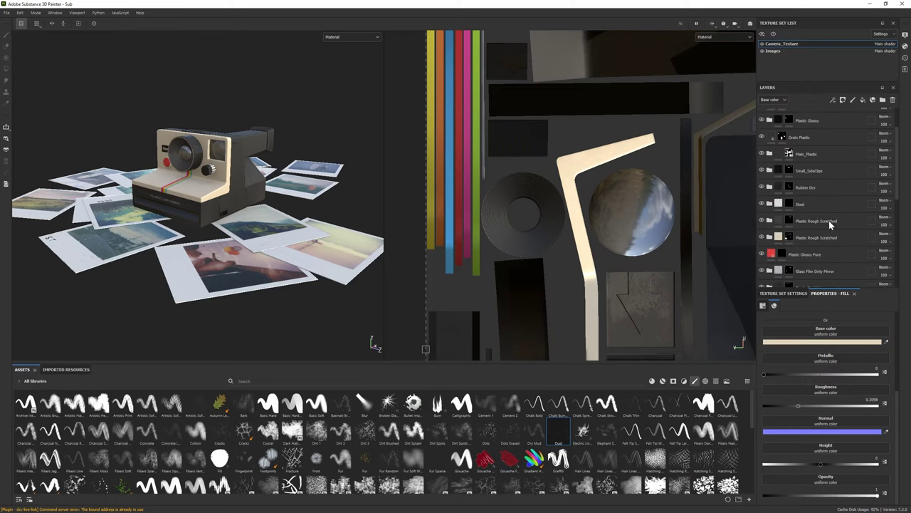
{"action": "left_click", "coordinate": [819, 230]}
{"action": "left_click", "coordinate": [808, 374]}
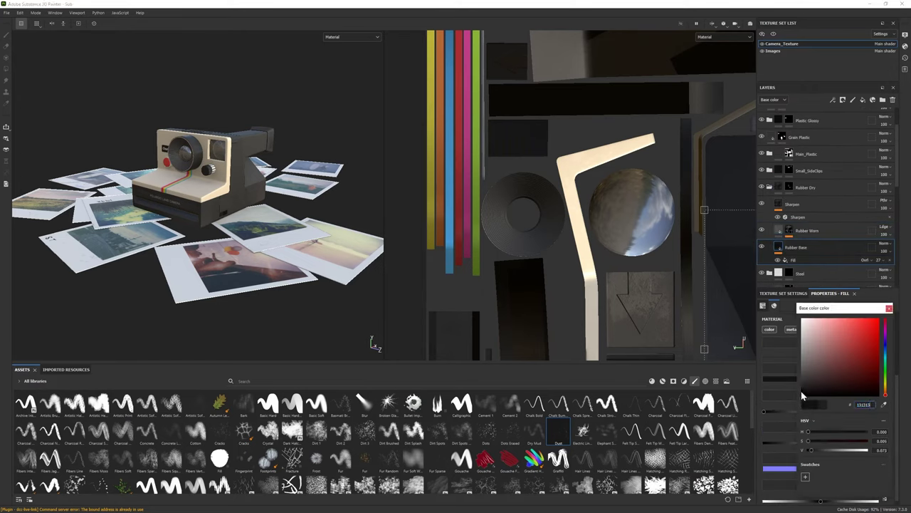
{"action": "key", "text": "F9"}
{"action": "left_click", "coordinate": [35, 12]}
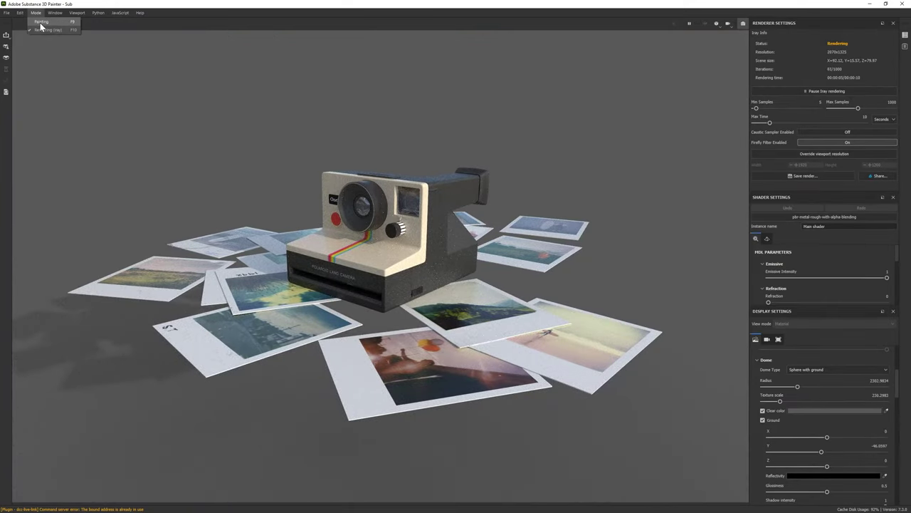
{"action": "left_click", "coordinate": [44, 23]}
Adjust the Grain Plastic layer's material and preview the grain in Iray.
{"action": "scroll", "coordinate": [807, 178], "scroll_direction": "up", "scroll_amount": 3}
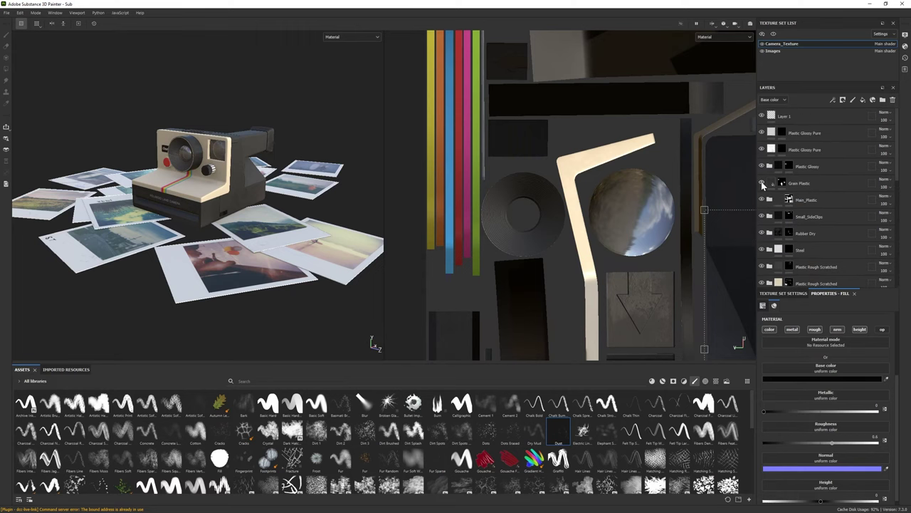
{"action": "left_click", "coordinate": [800, 183]}
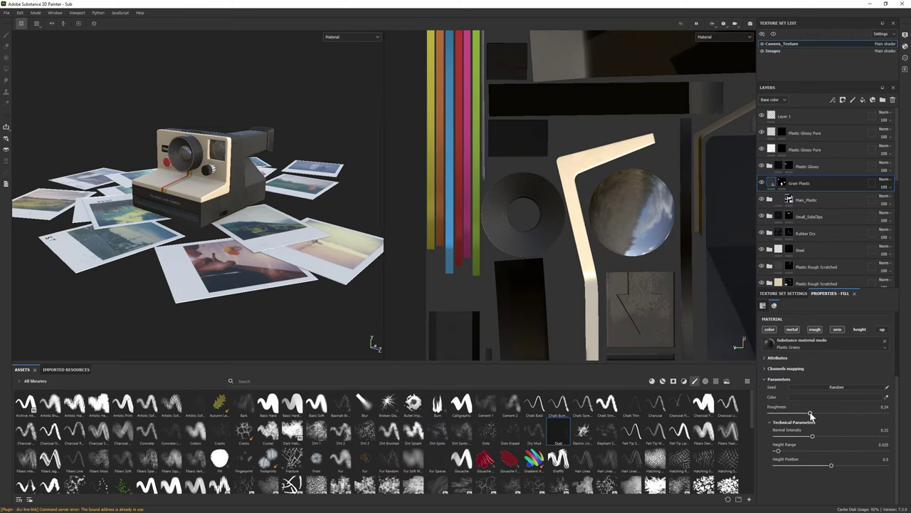
{"action": "key", "text": "F9"}
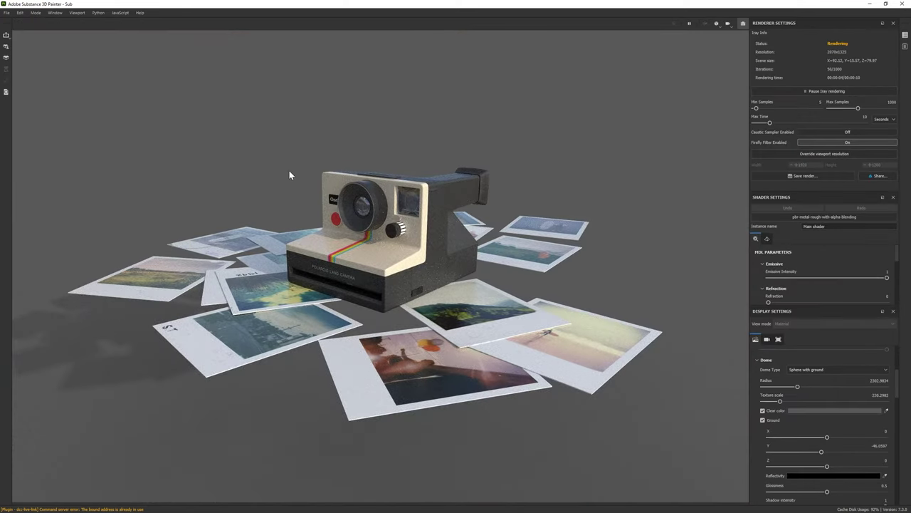
{"action": "key", "text": "F9"}
Change the Plastic Glossy Pure base colour and review it in the Iray render.
{"action": "scroll", "coordinate": [806, 178], "scroll_direction": "up", "scroll_amount": 1}
{"action": "left_click", "coordinate": [805, 175]}
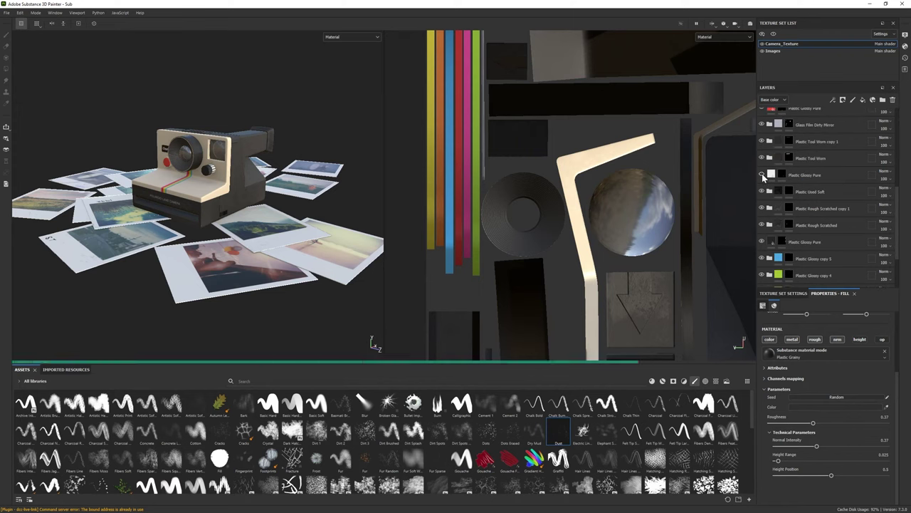
{"action": "left_click", "coordinate": [812, 391]}
{"action": "key", "text": "F9"}
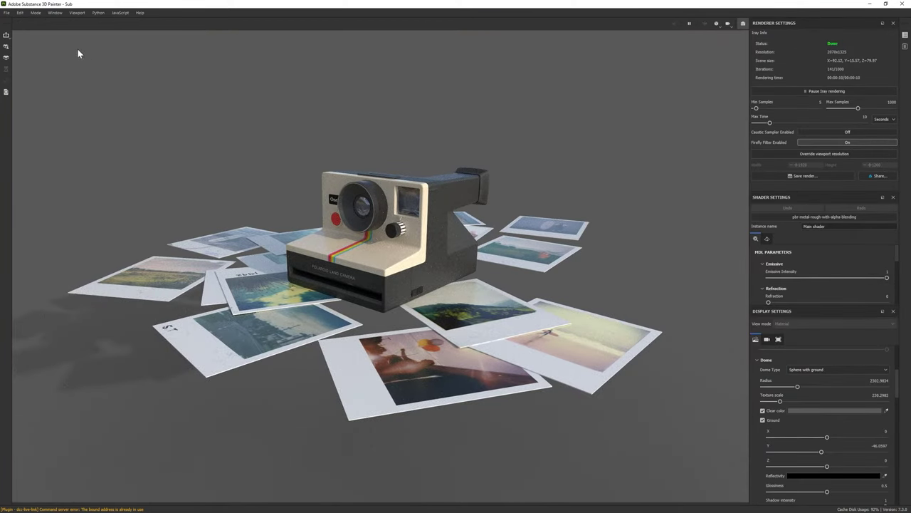
{"action": "left_click", "coordinate": [41, 21]}
Set Plastic Base to a near-black colour and give the Glass layer low roughness.
{"action": "scroll", "coordinate": [783, 231], "scroll_direction": "down", "scroll_amount": 1}
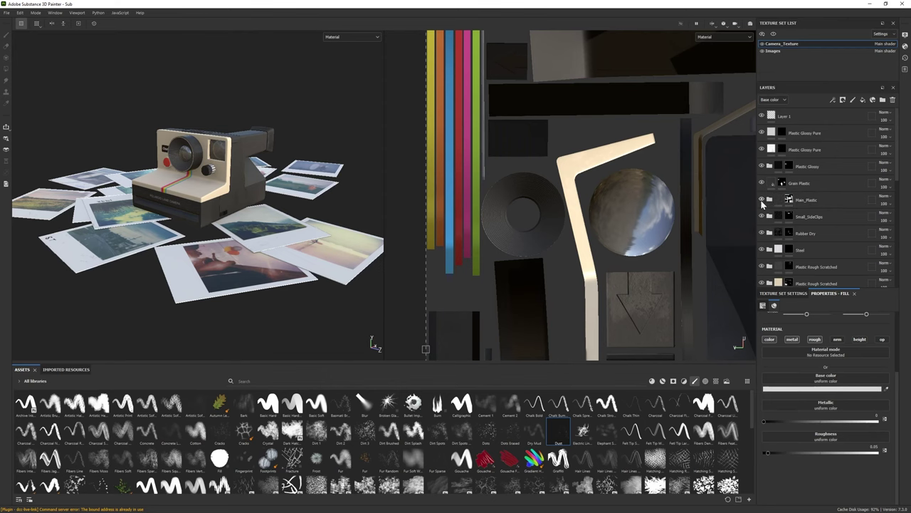
{"action": "left_click", "coordinate": [806, 385]}
{"action": "left_click", "coordinate": [36, 13]}
{"action": "left_click", "coordinate": [44, 30]}
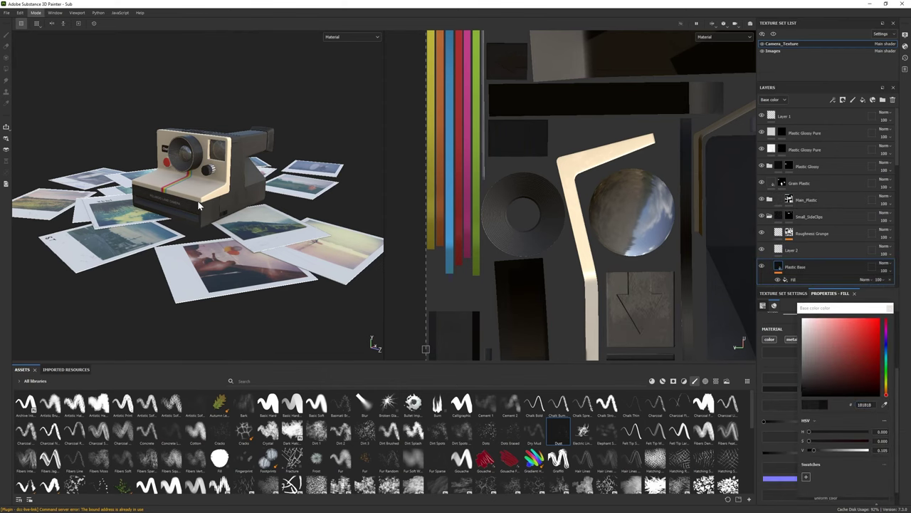
{"action": "left_click", "coordinate": [36, 12]}
{"action": "left_click", "coordinate": [41, 21]}
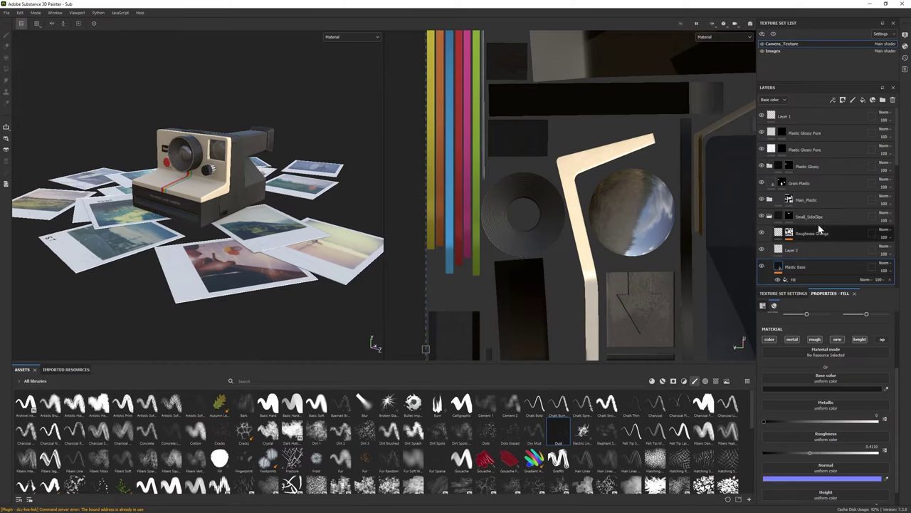
{"action": "scroll", "coordinate": [783, 199], "scroll_direction": "down", "scroll_amount": 2}
{"action": "scroll", "coordinate": [770, 192], "scroll_direction": "down", "scroll_amount": 2}
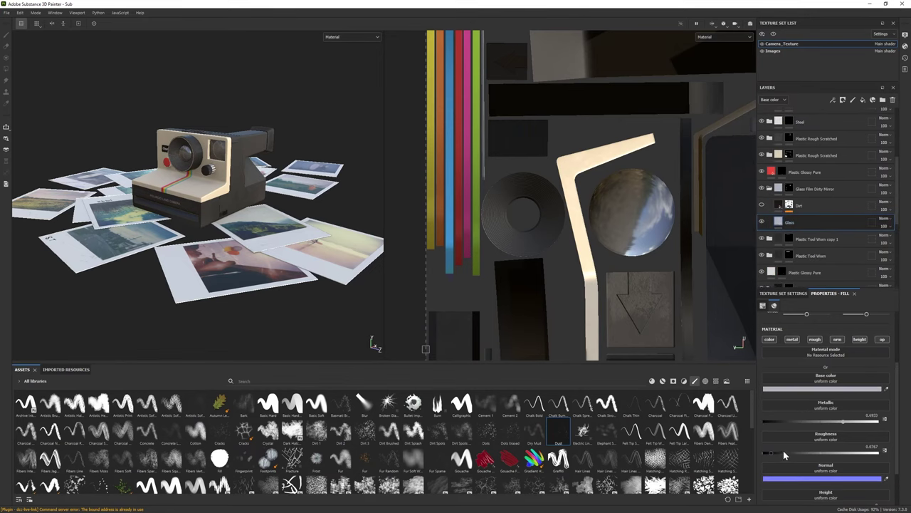
Adjust the BaseColor layer's colour and the steel Base layer's fill values, checking each in Iray.
{"action": "key", "text": "F10"}
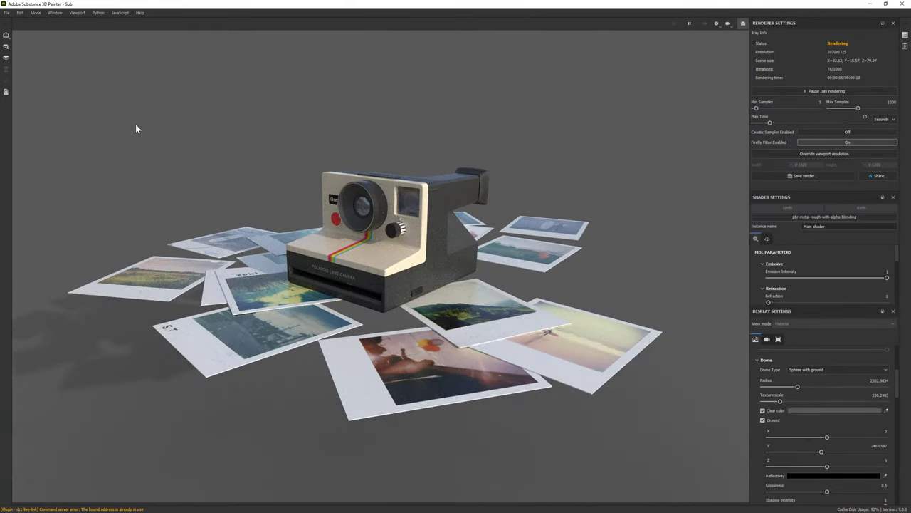
{"action": "key", "text": "F9"}
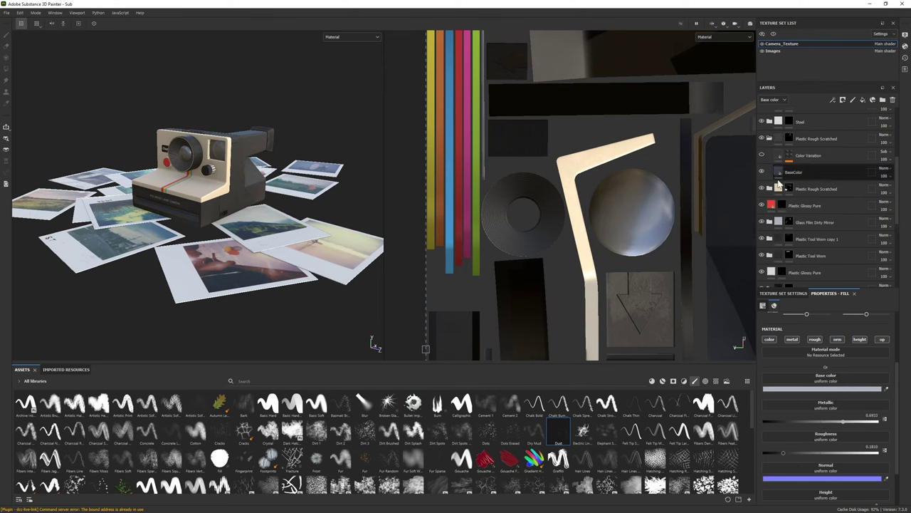
{"action": "left_click", "coordinate": [778, 178]}
{"action": "left_click", "coordinate": [793, 390]}
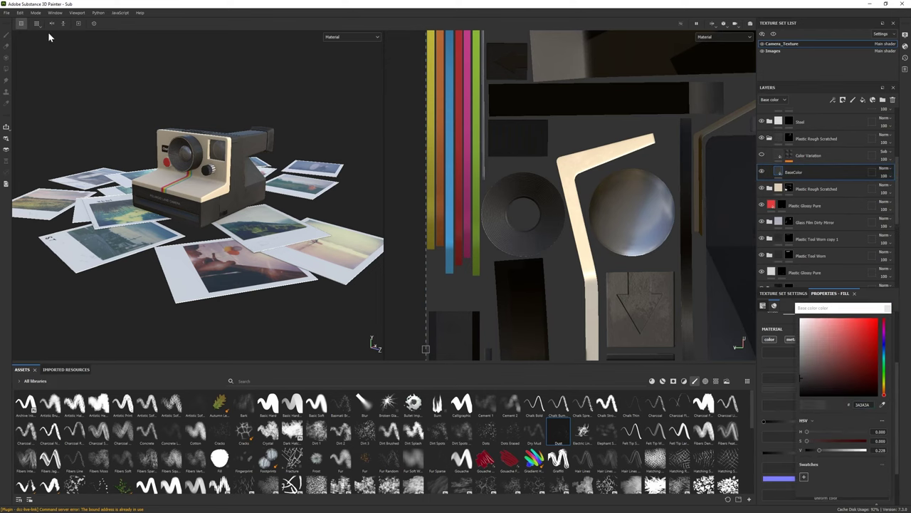
{"action": "key", "text": "F10"}
{"action": "key", "text": "F9"}
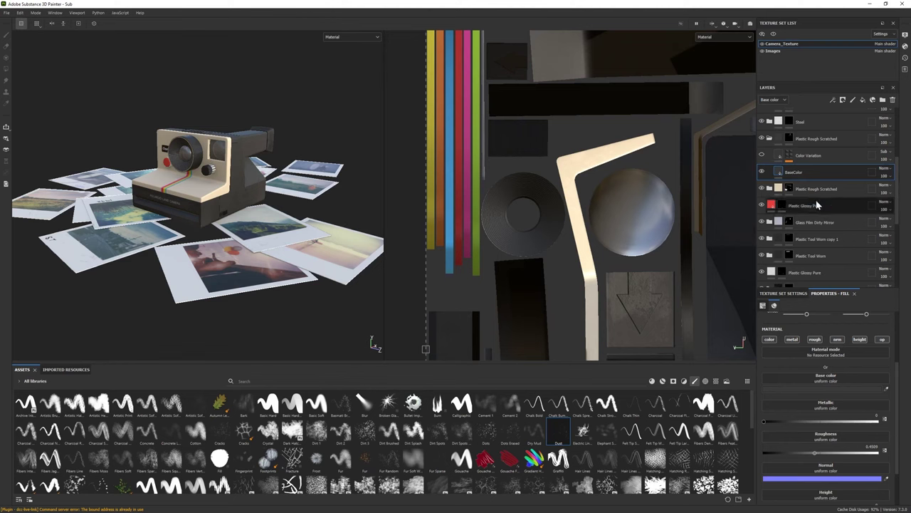
{"action": "scroll", "coordinate": [803, 196], "scroll_direction": "up", "scroll_amount": 2}
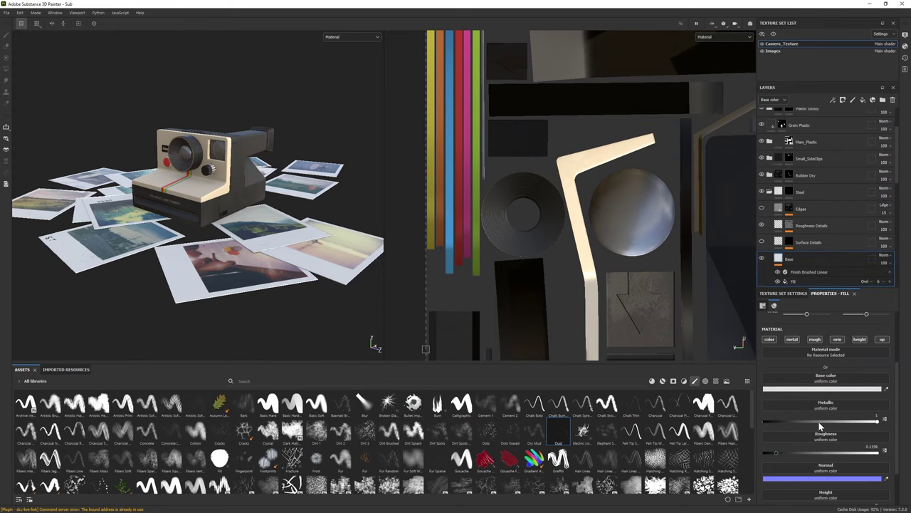
{"action": "left_click", "coordinate": [822, 389]}
{"action": "key", "text": "F10"}
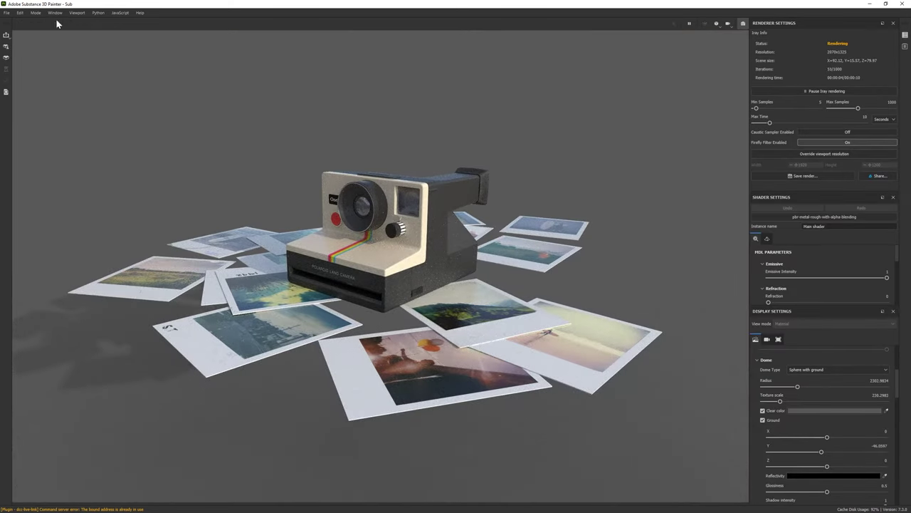
{"action": "key", "text": "F9"}
Set the Plastic Used Soft Base colour to dark grey #303030 and rotate the lighting in Iray.
{"action": "scroll", "coordinate": [783, 185], "scroll_direction": "down", "scroll_amount": 5}
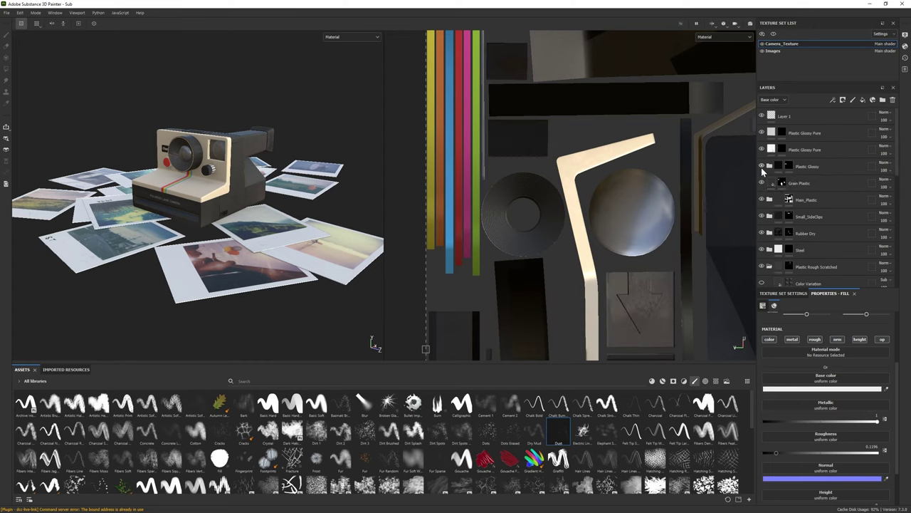
{"action": "scroll", "coordinate": [762, 259], "scroll_direction": "down", "scroll_amount": 2}
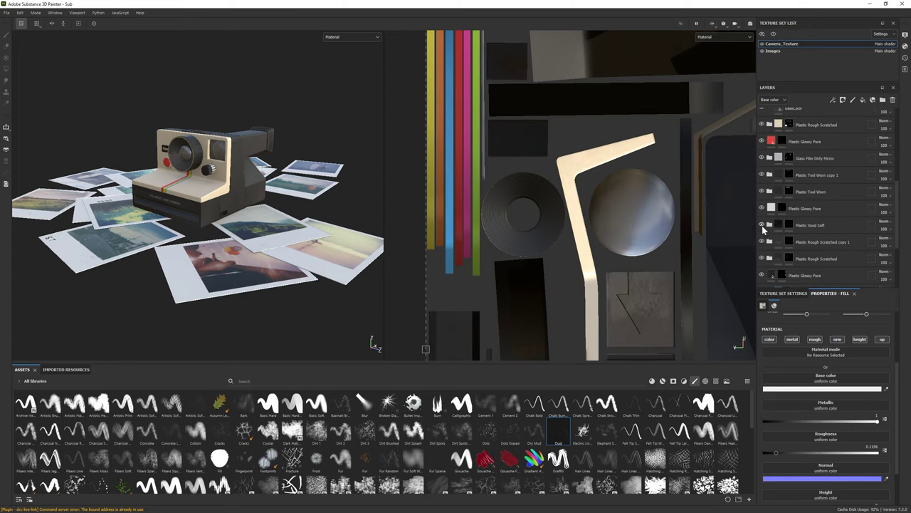
{"action": "left_click", "coordinate": [769, 225]}
{"action": "scroll", "coordinate": [791, 214], "scroll_direction": "down", "scroll_amount": 3}
{"action": "left_click", "coordinate": [791, 266]}
{"action": "left_click", "coordinate": [819, 388]}
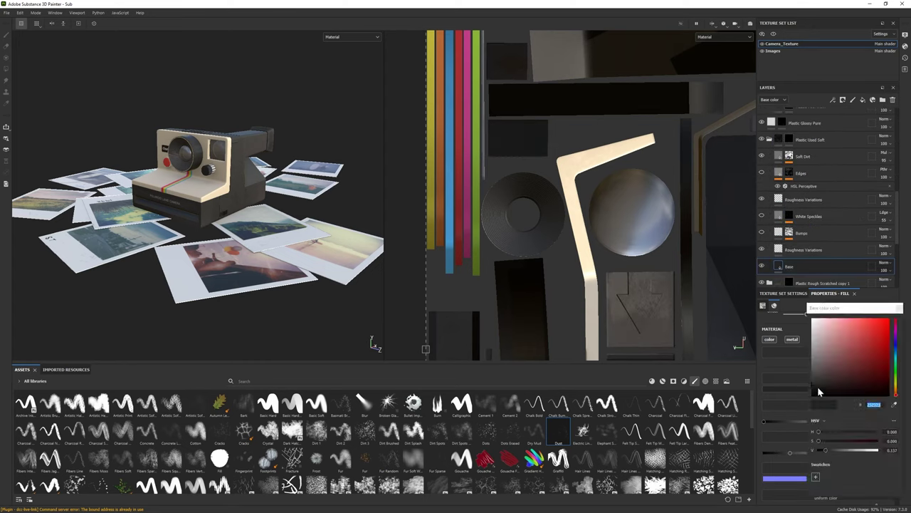
{"action": "scroll", "coordinate": [819, 213], "scroll_direction": "down", "scroll_amount": 5}
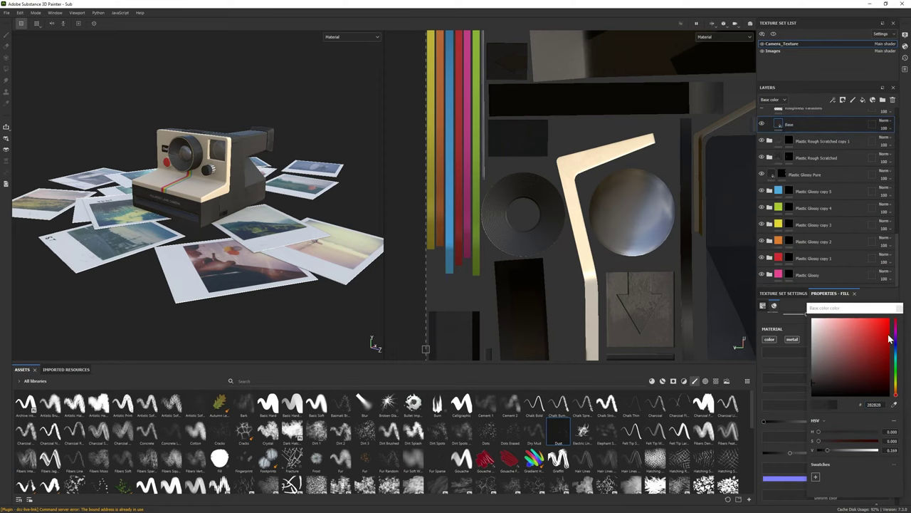
{"action": "left_click", "coordinate": [776, 456]}
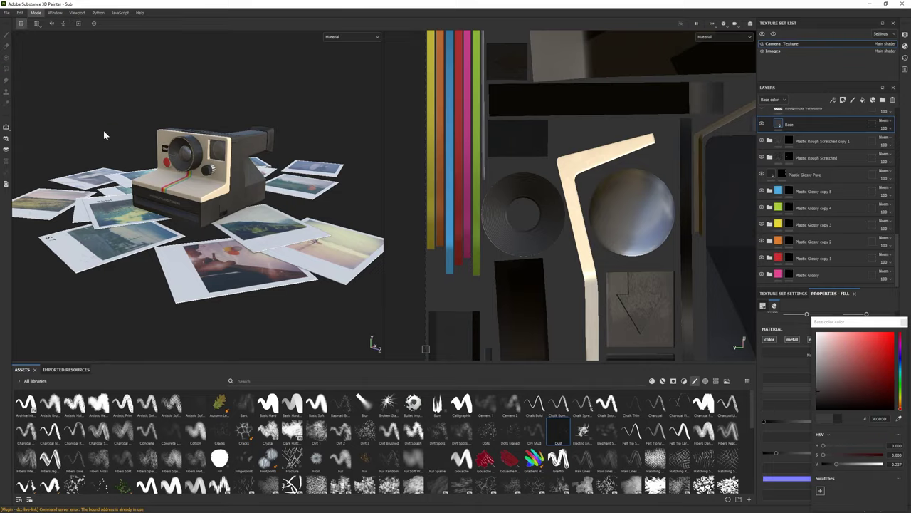
{"action": "key", "text": "F10"}
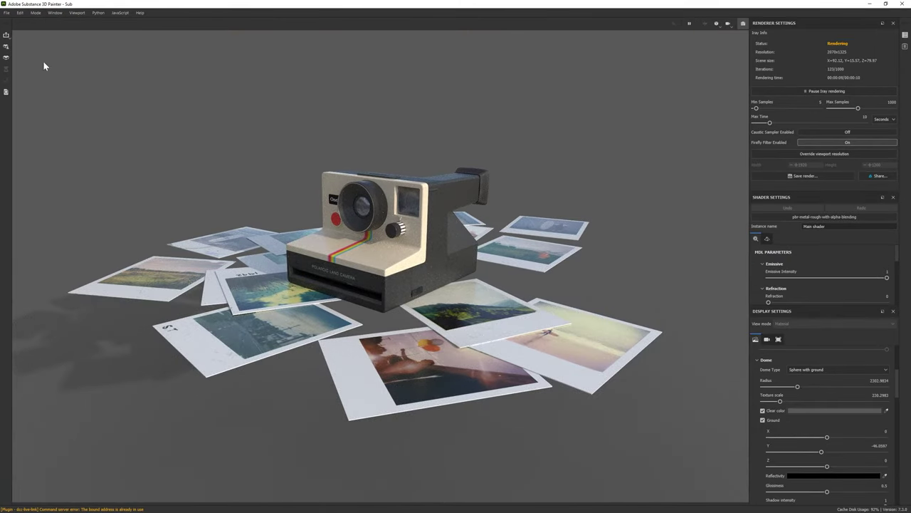
{"action": "right_click_drag", "start_coordinate": [215, 242], "coordinate": [233, 240], "text": "shift"}
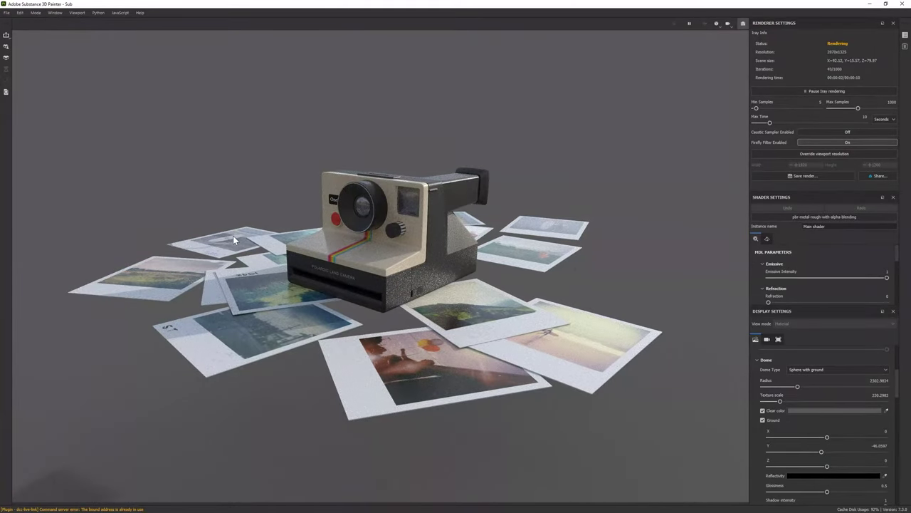
Place the white studio stage and orbit to the Polaroid's front three-quarter angle.
{"action": "key", "text": "F10"}
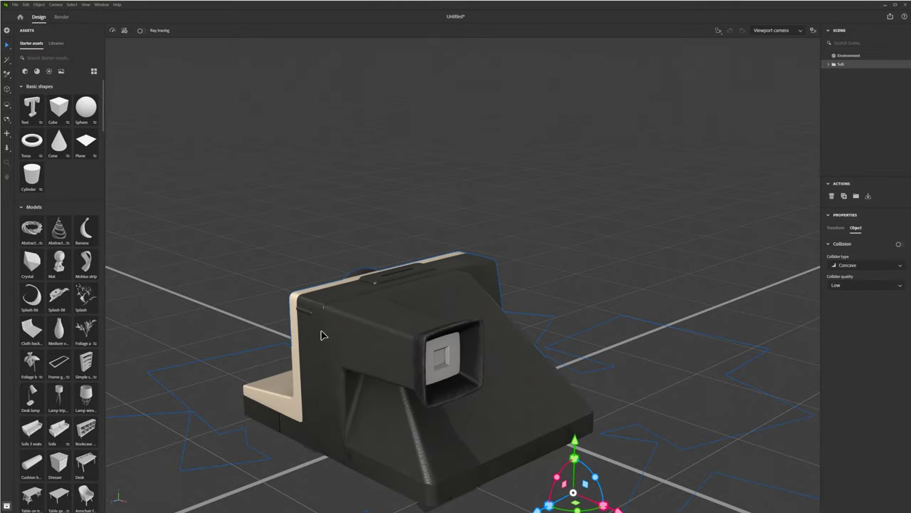
{"action": "left_click_drag", "start_coordinate": [320, 334], "coordinate": [856, 205], "text": "alt"}
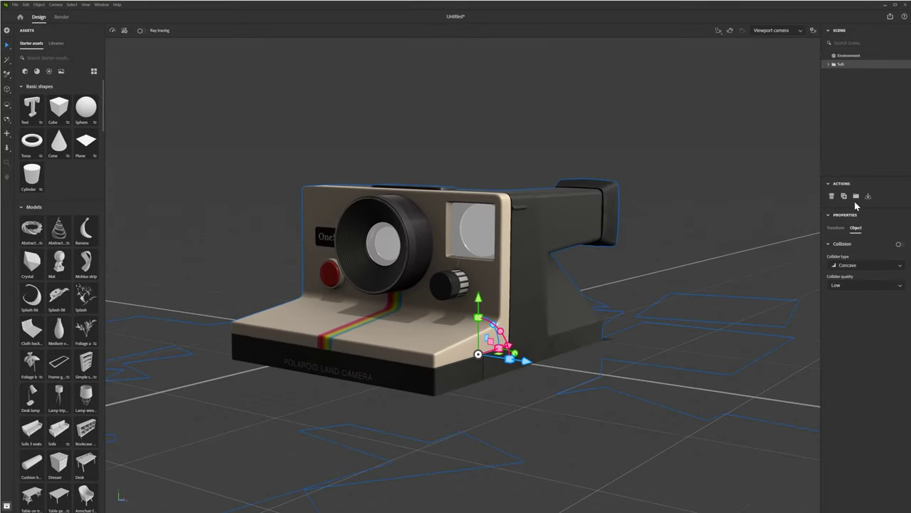
{"action": "scroll", "coordinate": [418, 266], "scroll_direction": "down", "scroll_amount": 3}
{"action": "left_click", "coordinate": [49, 72]}
{"action": "left_click_drag", "start_coordinate": [79, 228], "coordinate": [216, 178]}
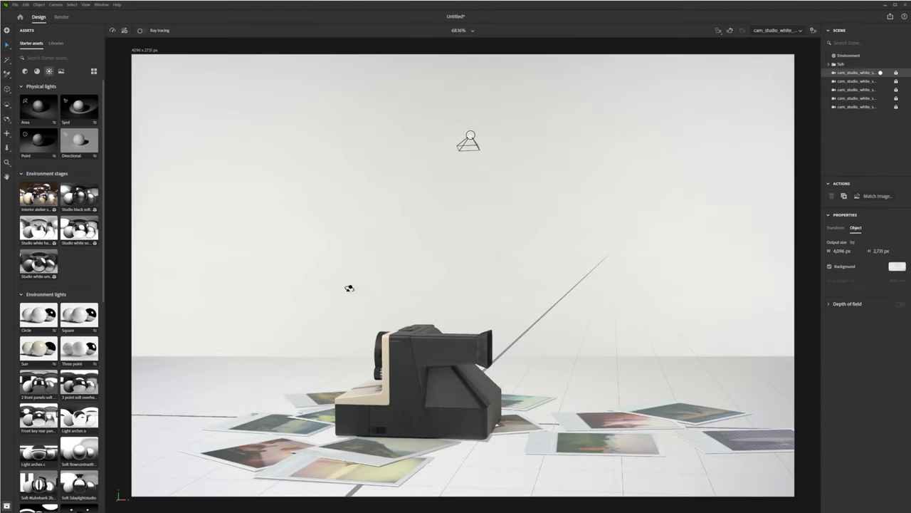
{"action": "left_click_drag", "start_coordinate": [349, 290], "coordinate": [399, 301]}
{"action": "middle_click_drag", "start_coordinate": [341, 335], "coordinate": [498, 270]}
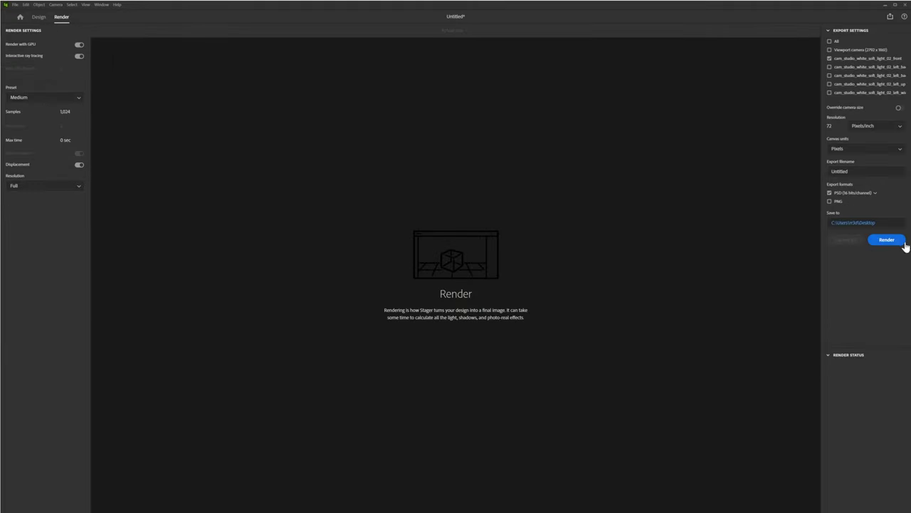
{"action": "left_click", "coordinate": [887, 239]}
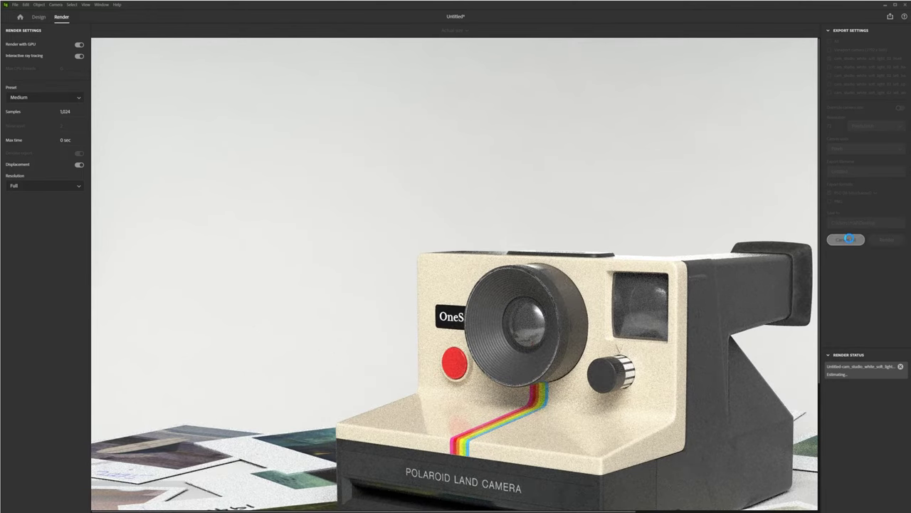
{"action": "middle_click_drag", "start_coordinate": [590, 366], "coordinate": [648, 335]}
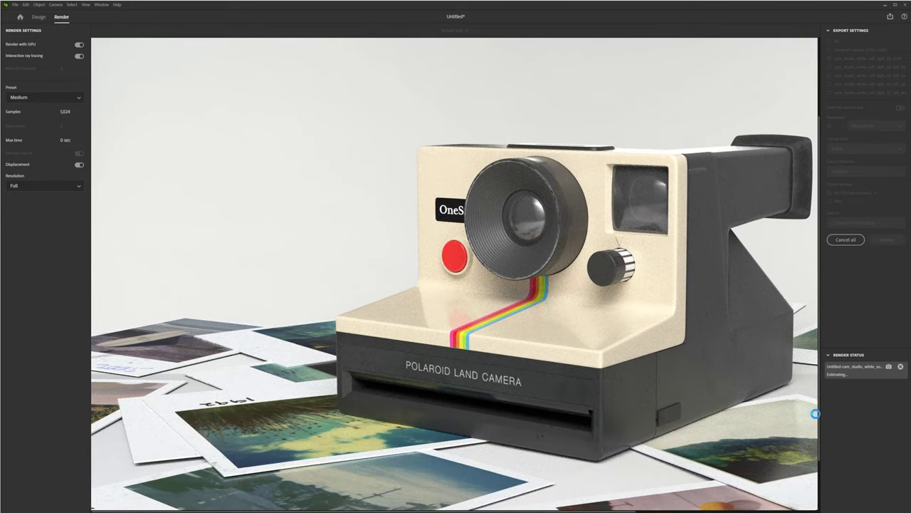
{"action": "scroll", "coordinate": [816, 414], "scroll_direction": "down", "scroll_amount": 1}
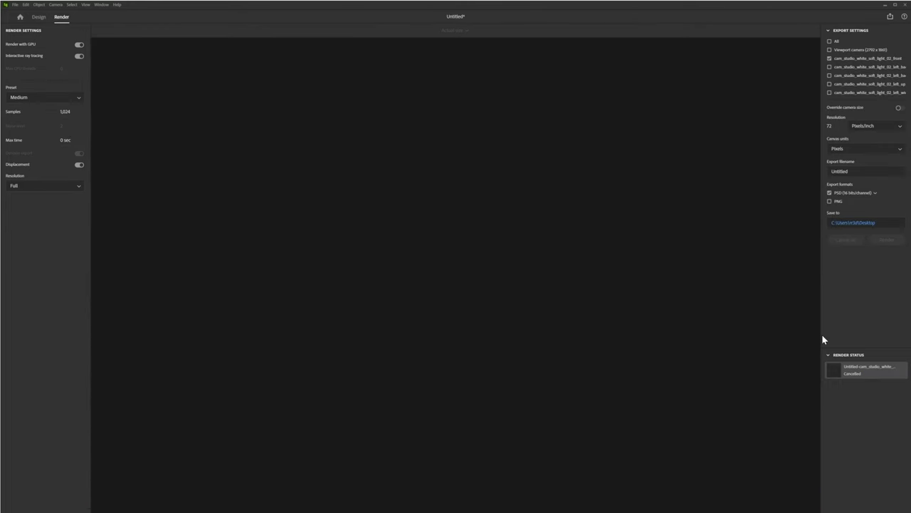
{"action": "left_click", "coordinate": [39, 17]}
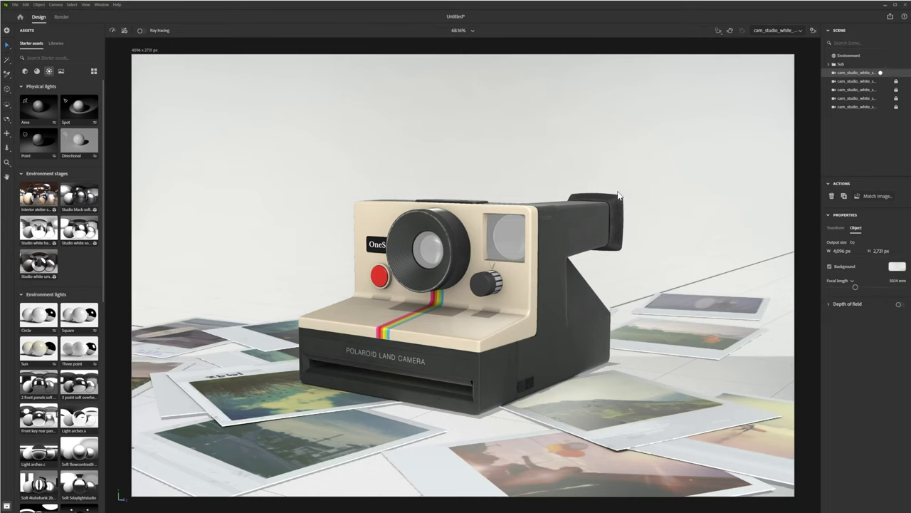
Inspect the environment's lighting and background settings and the scene camera.
{"action": "left_click", "coordinate": [641, 134]}
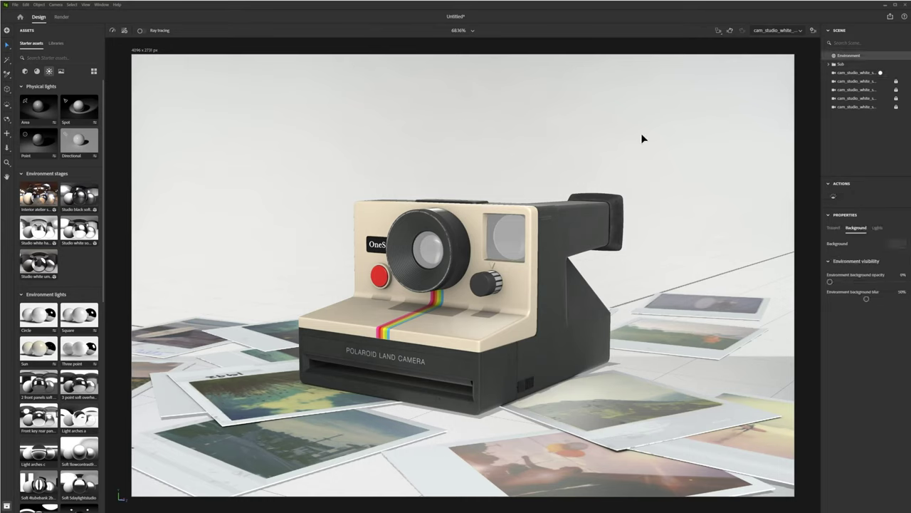
{"action": "left_click", "coordinate": [877, 228]}
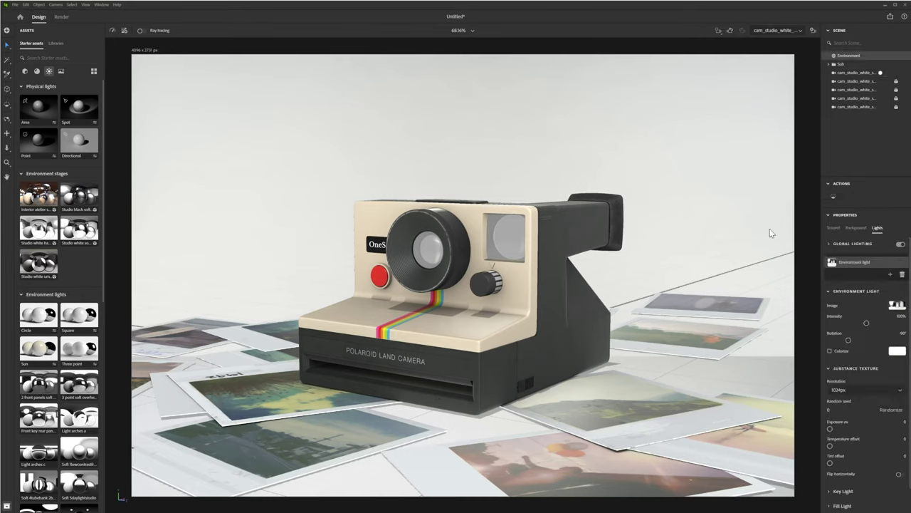
{"action": "left_click", "coordinate": [856, 228]}
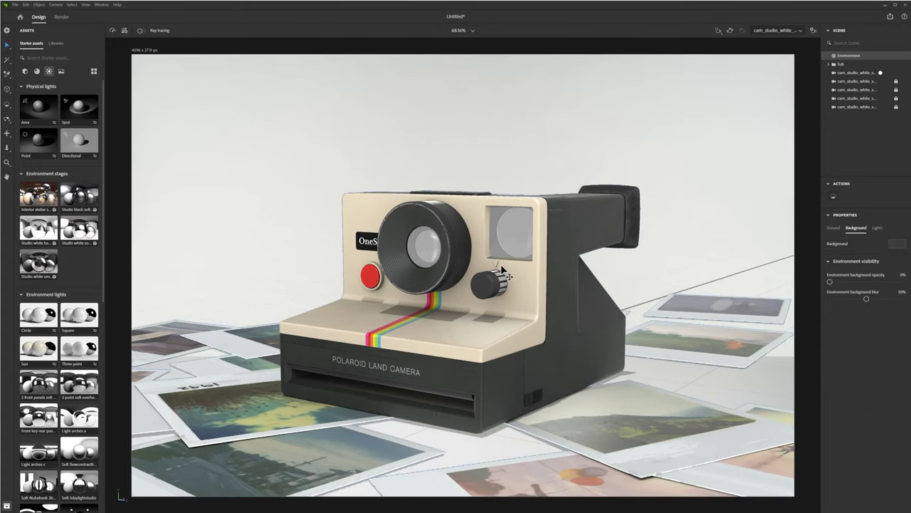
{"action": "left_click", "coordinate": [877, 228]}
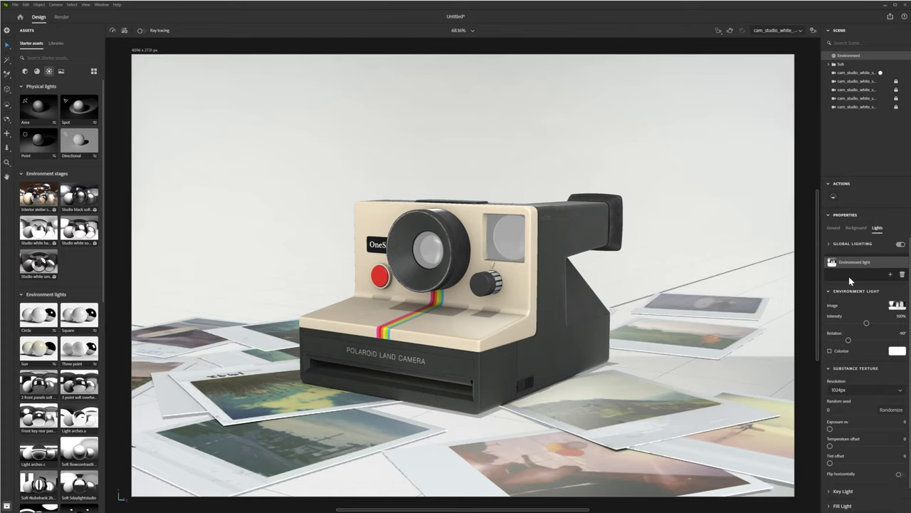
{"action": "left_click", "coordinate": [856, 74]}
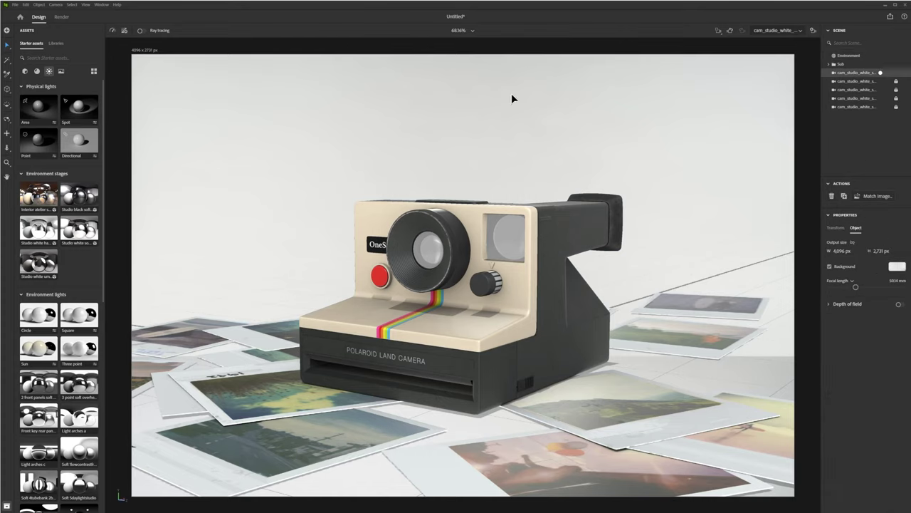
{"action": "left_click", "coordinate": [392, 96]}
{"action": "left_click", "coordinate": [873, 230]}
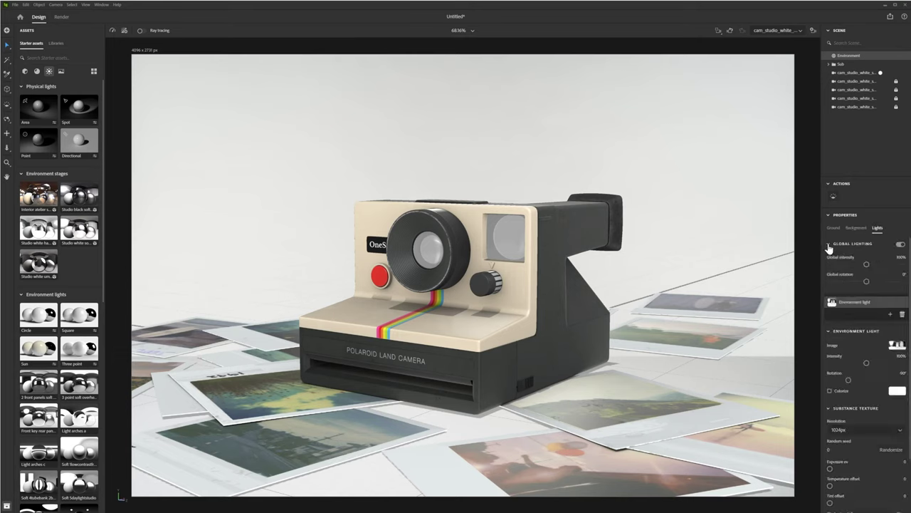
{"action": "scroll", "coordinate": [858, 417], "scroll_direction": "down", "scroll_amount": 1}
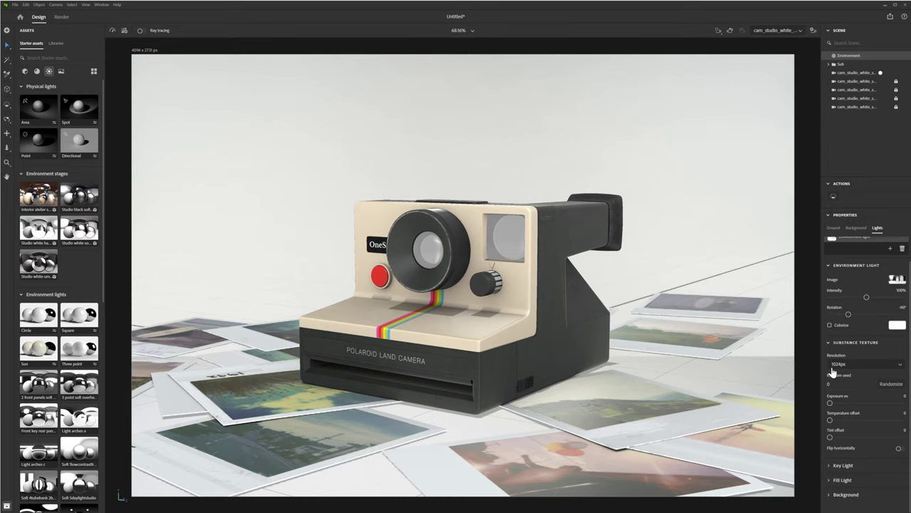
{"action": "scroll", "coordinate": [833, 372], "scroll_direction": "up", "scroll_amount": 1}
Rotate the camera-and-photos group around its vertical axis so the Polaroid faces the view.
{"action": "left_click", "coordinate": [471, 243]}
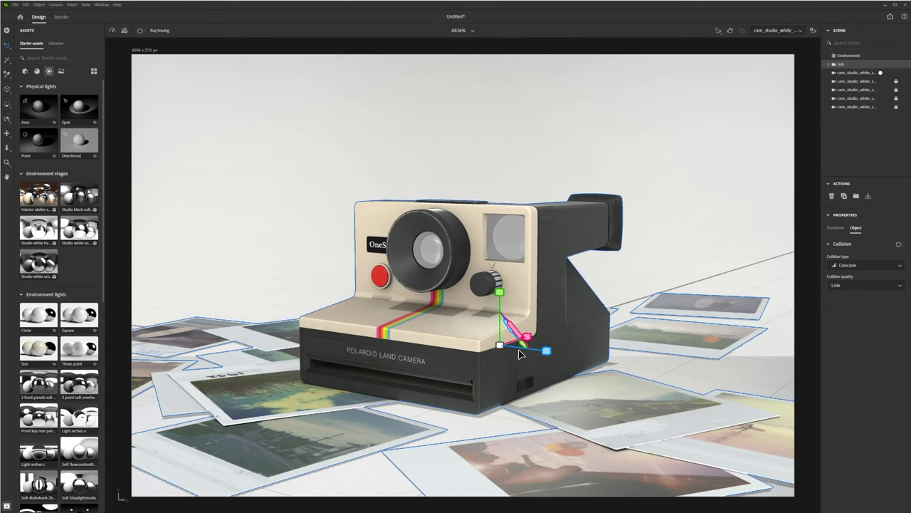
{"action": "left_click_drag", "start_coordinate": [530, 352], "coordinate": [484, 354]}
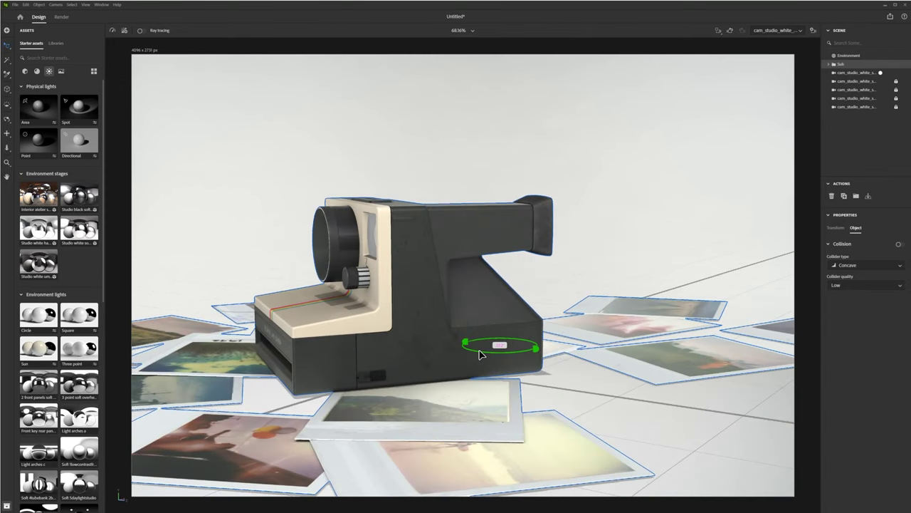
{"action": "left_click_drag", "start_coordinate": [427, 354], "coordinate": [432, 354]}
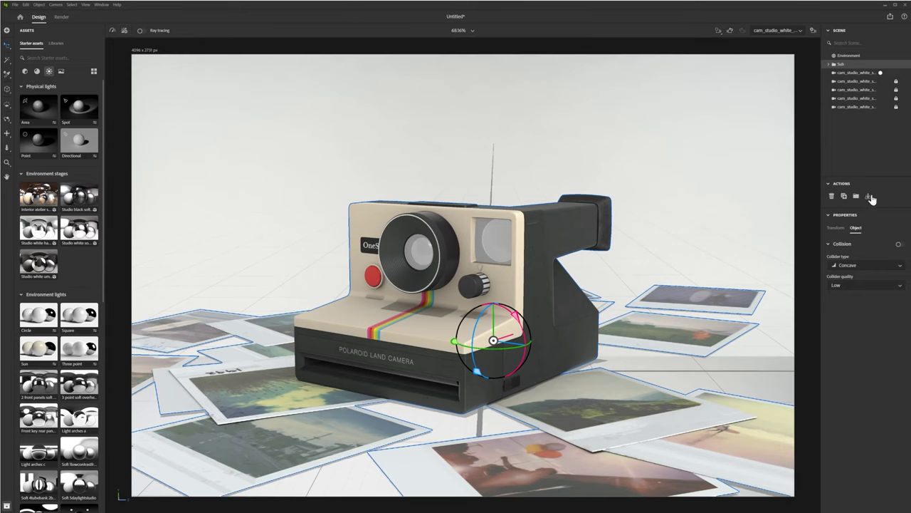
{"action": "left_click", "coordinate": [363, 133]}
{"action": "key", "text": "ctrl+z"}
Create Abstract lights matched to the image, toggling the back and fill lights to compare.
{"action": "left_click", "coordinate": [857, 76]}
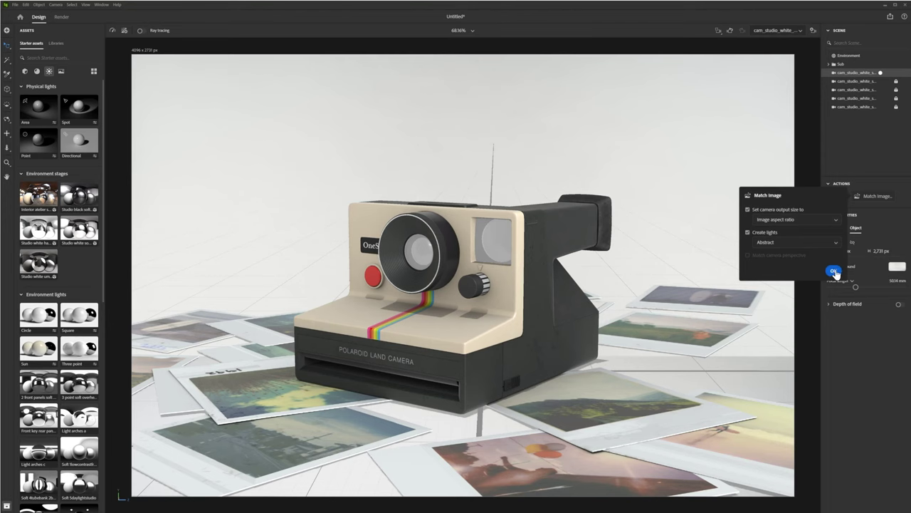
{"action": "left_click", "coordinate": [847, 55]}
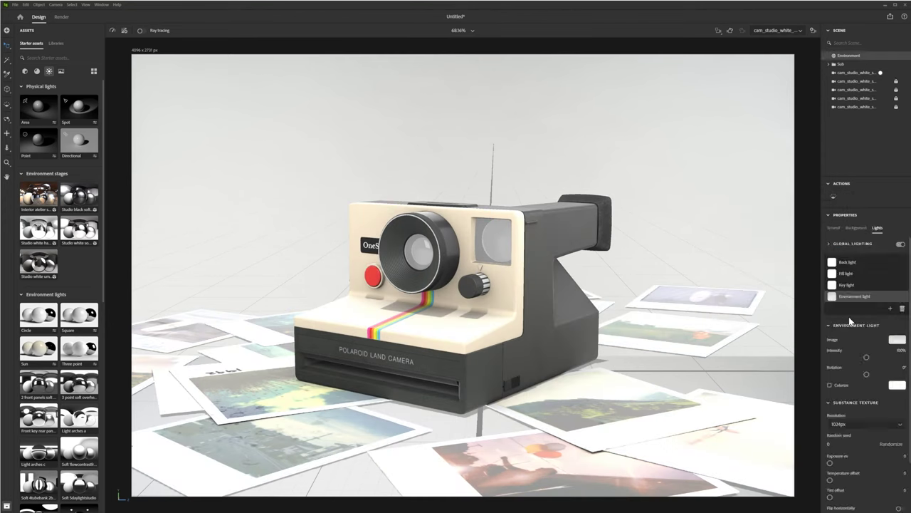
{"action": "left_click", "coordinate": [903, 264]}
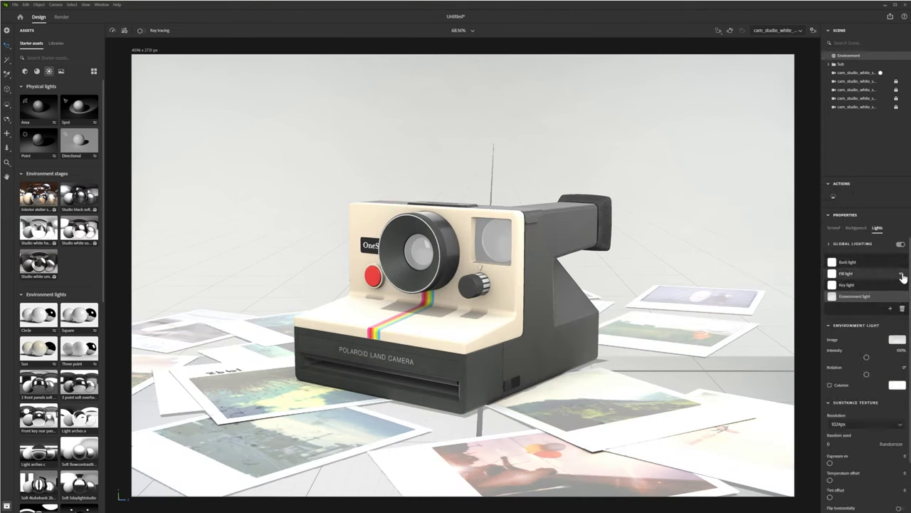
{"action": "left_click", "coordinate": [902, 275]}
{"action": "left_click", "coordinate": [871, 274]}
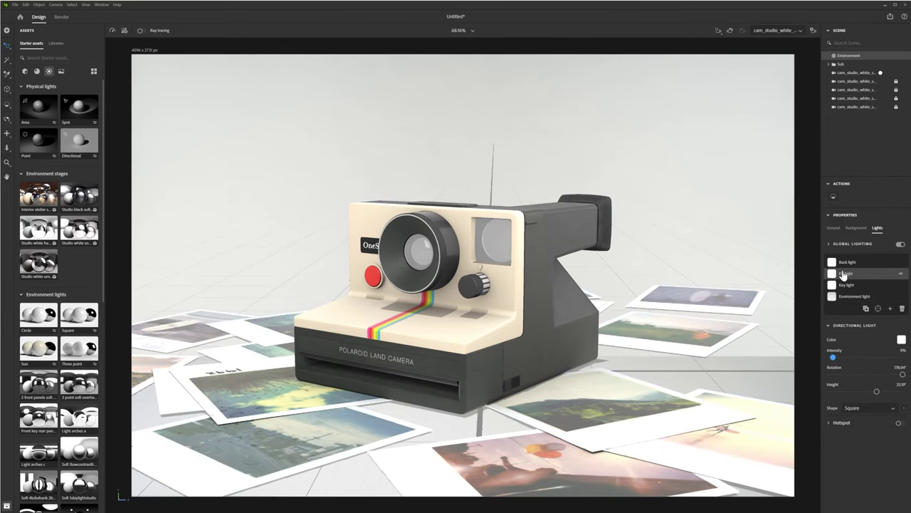
{"action": "left_click", "coordinate": [903, 276]}
{"action": "left_click", "coordinate": [901, 286]}
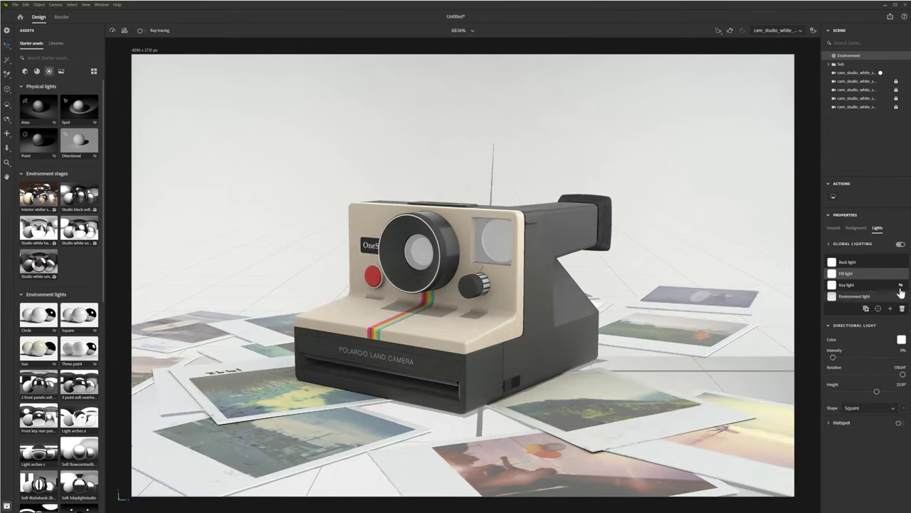
Raise the key light intensity to 75% and start a render of the scene.
{"action": "left_click", "coordinate": [872, 285]}
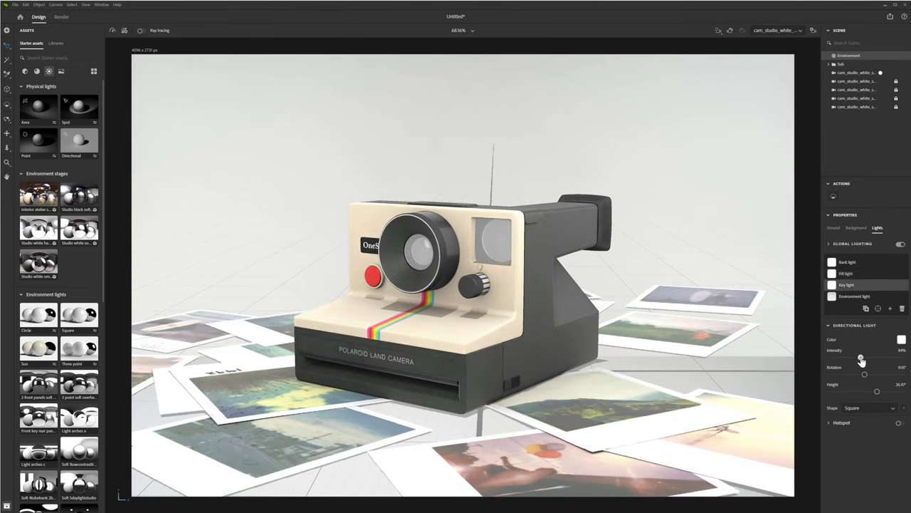
{"action": "left_click_drag", "start_coordinate": [855, 360], "coordinate": [858, 360]}
{"action": "left_click", "coordinate": [61, 17]}
{"action": "left_click", "coordinate": [886, 240]}
{"action": "left_click", "coordinate": [494, 257]}
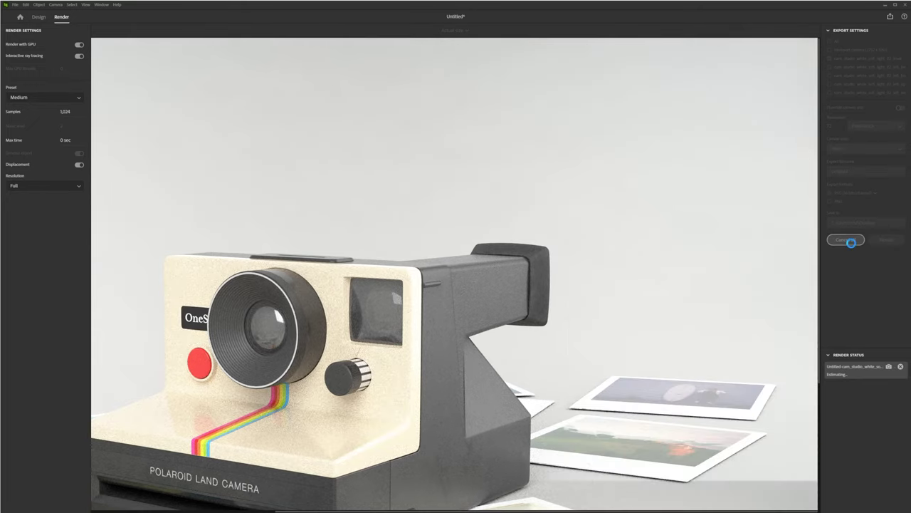
Stop the running render and compare the environment, fill and back lights, leaving the back light off.
{"action": "left_click", "coordinate": [846, 239]}
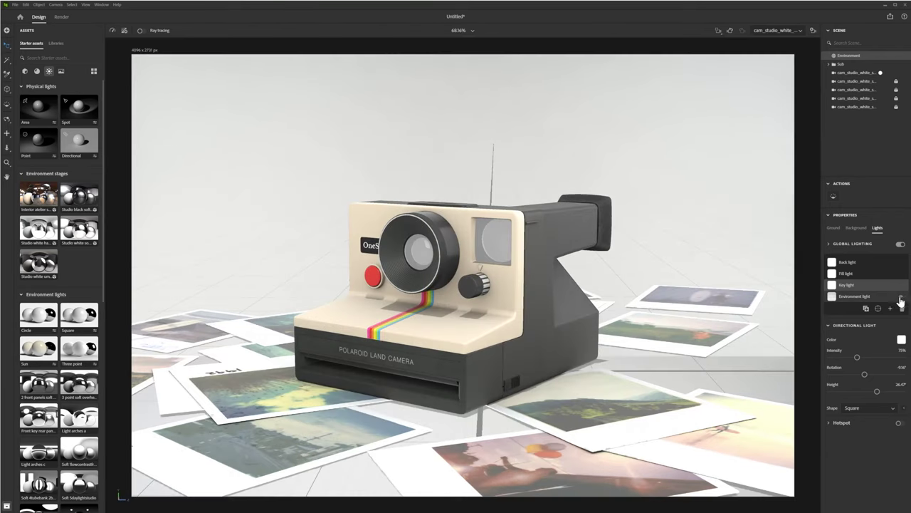
{"action": "left_click", "coordinate": [901, 299]}
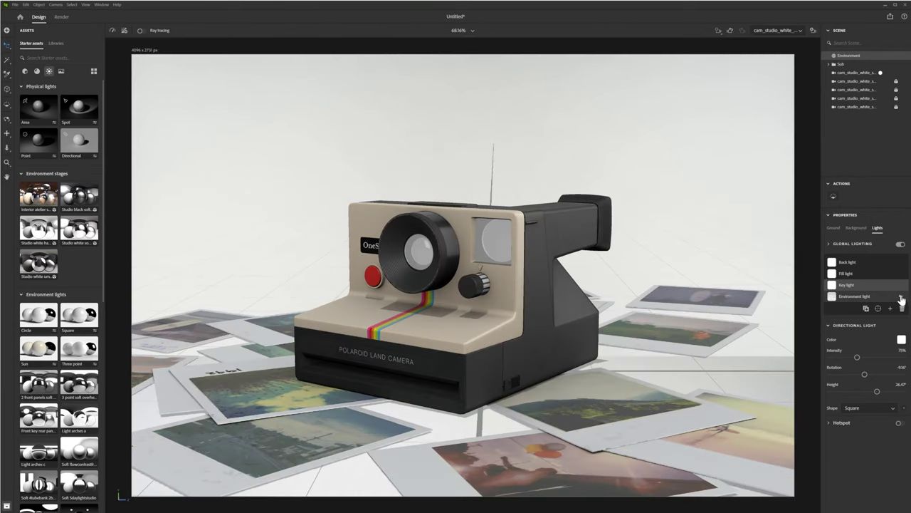
{"action": "left_click", "coordinate": [901, 299]}
{"action": "left_click", "coordinate": [901, 276]}
{"action": "left_click", "coordinate": [902, 276]}
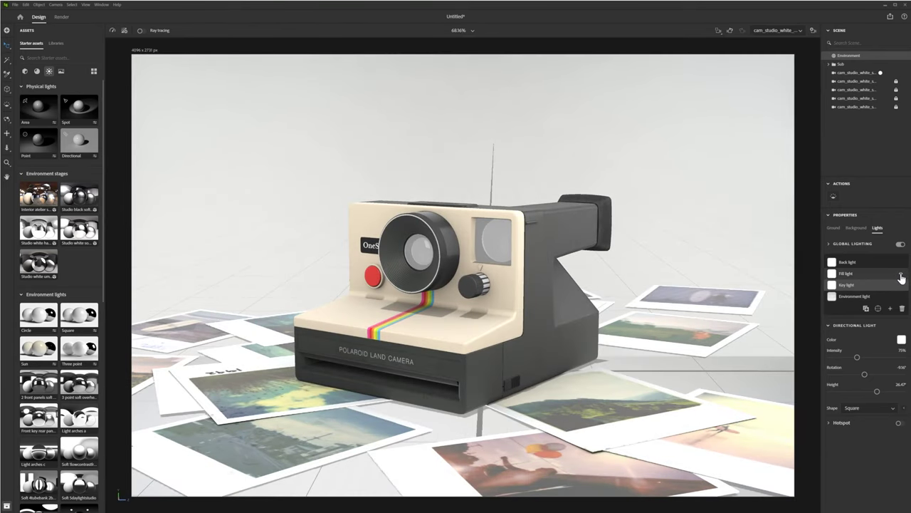
{"action": "left_click", "coordinate": [901, 265]}
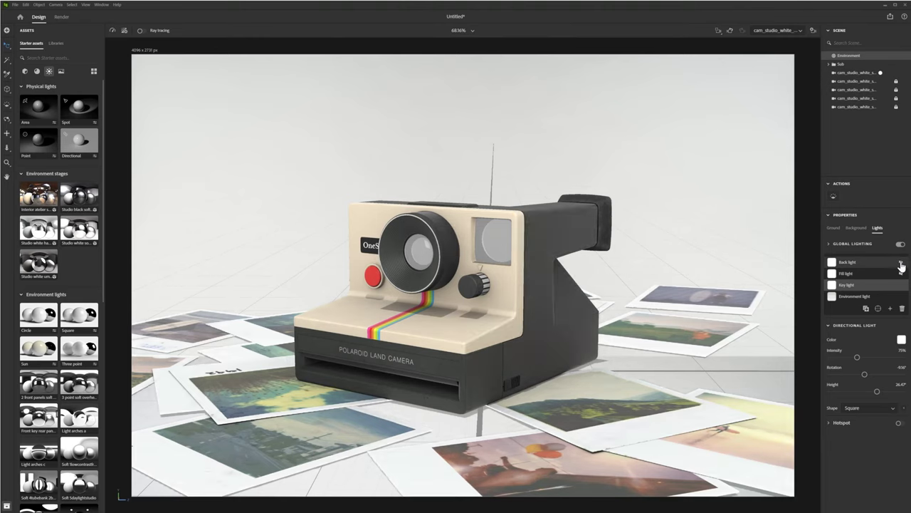
{"action": "left_click", "coordinate": [901, 264]}
{"action": "left_click", "coordinate": [901, 265]}
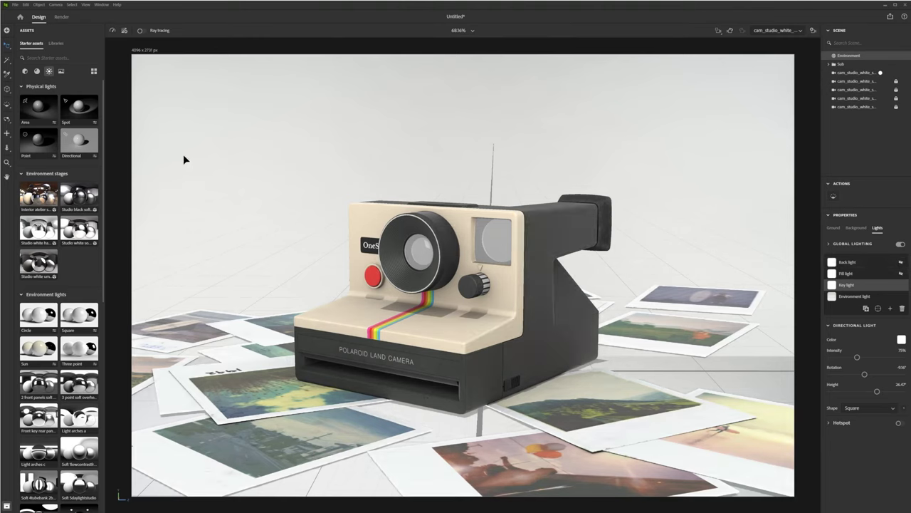
Rotate the camera-and-photos group slightly around its centre and toggle the fill light's visibility.
{"action": "left_click", "coordinate": [840, 64]}
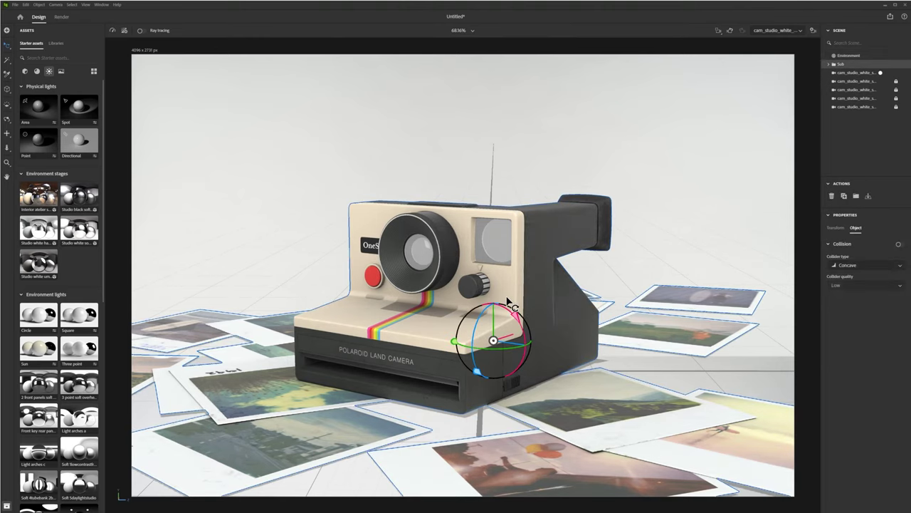
{"action": "left_click_drag", "start_coordinate": [504, 353], "coordinate": [503, 320]}
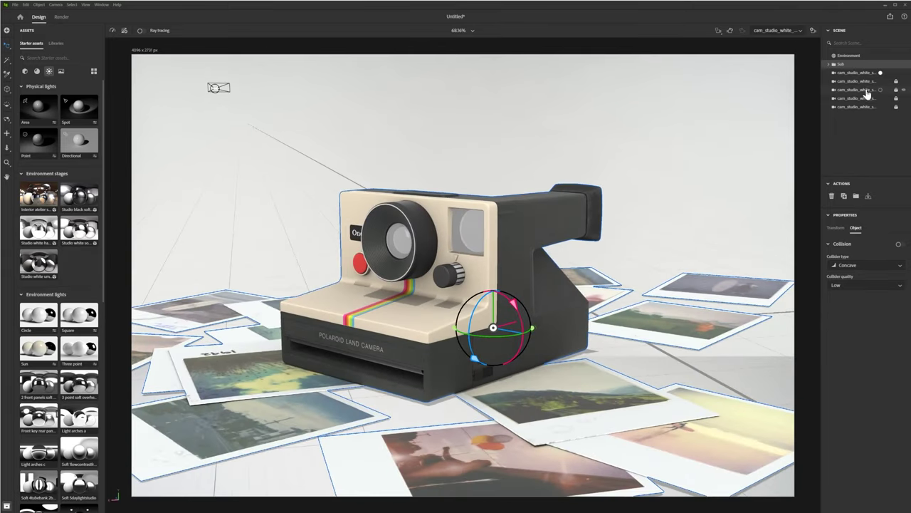
{"action": "left_click", "coordinate": [847, 56]}
{"action": "left_click", "coordinate": [901, 275]}
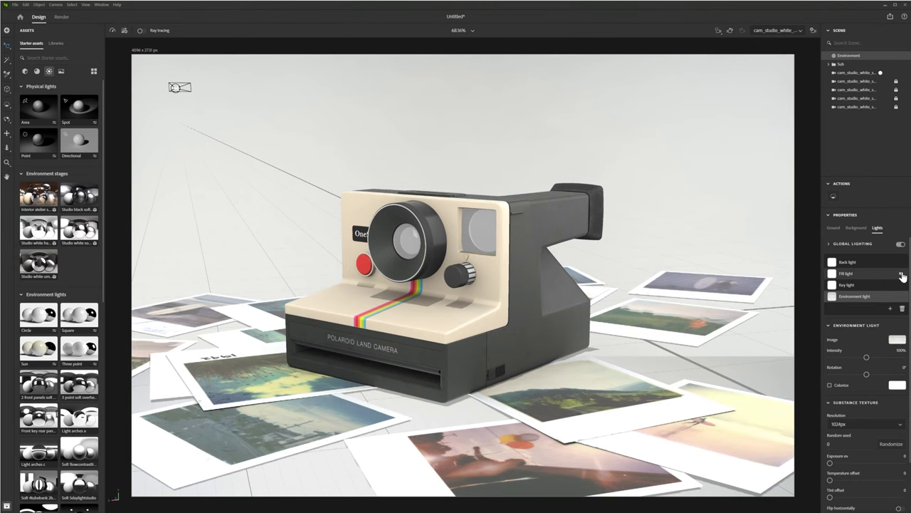
{"action": "left_click", "coordinate": [902, 275]}
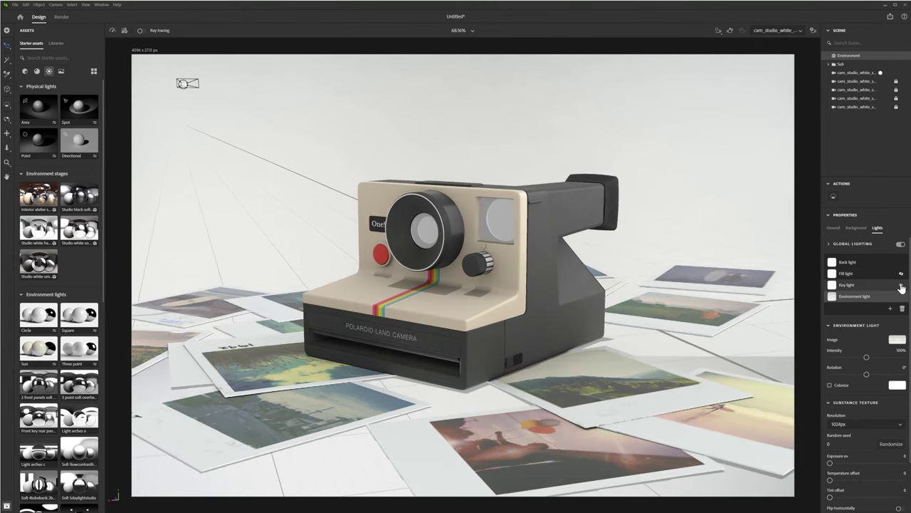
Tint the key light a faint warm RGB 255 253 245.
{"action": "left_click", "coordinate": [855, 285]}
{"action": "left_click", "coordinate": [902, 340]}
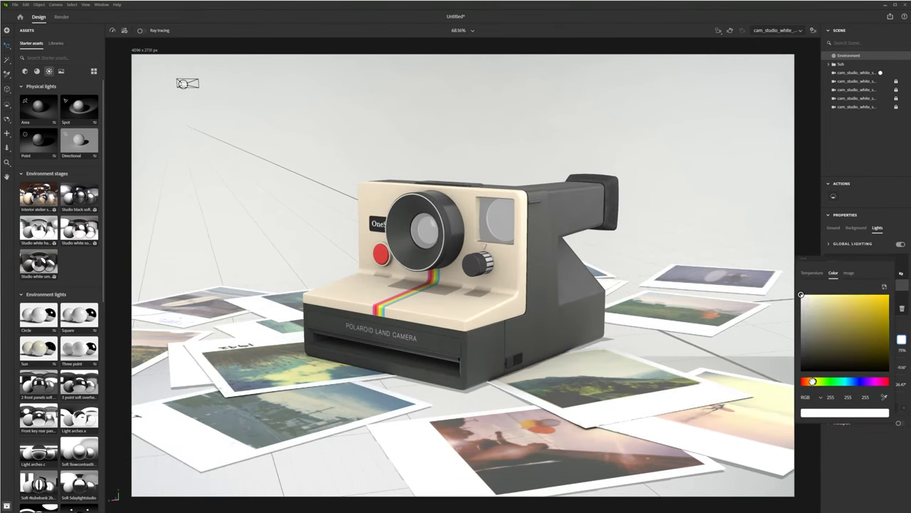
{"action": "left_click_drag", "start_coordinate": [802, 294], "coordinate": [805, 295]}
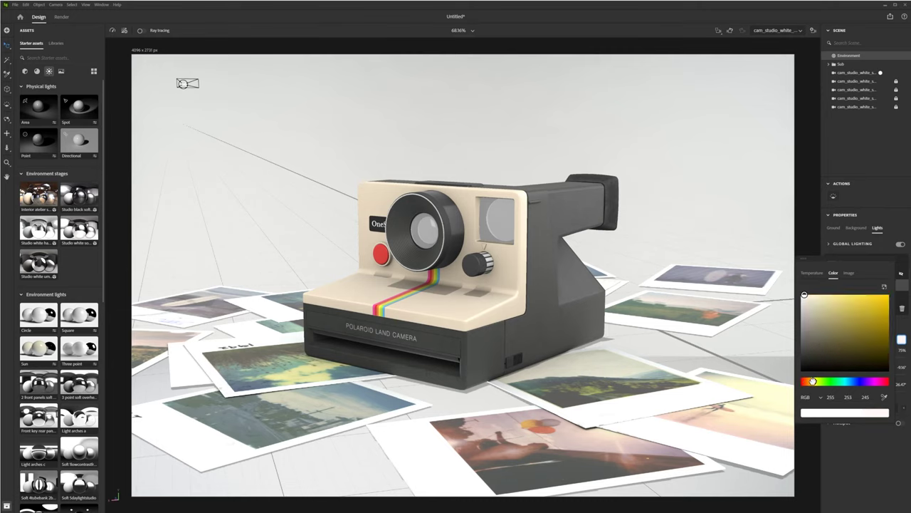
{"action": "left_click", "coordinate": [818, 163]}
{"action": "left_click", "coordinate": [856, 73]}
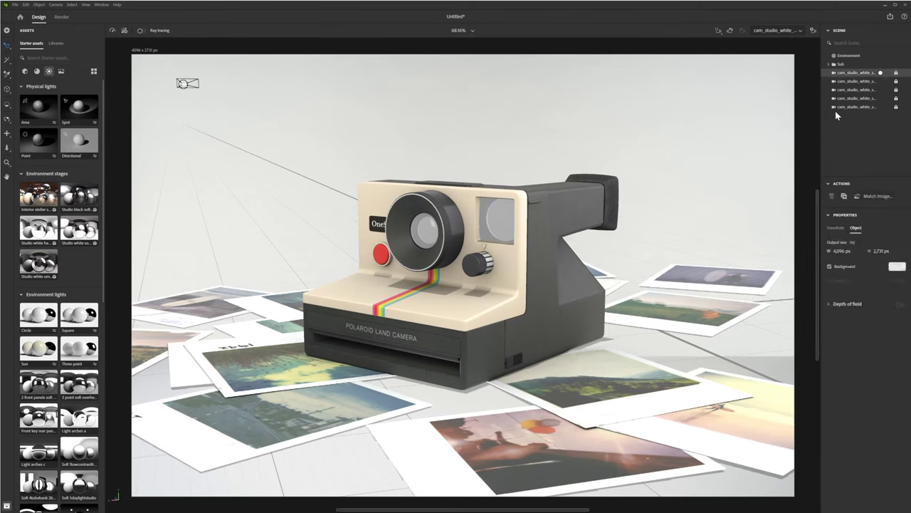
{"action": "left_click", "coordinate": [849, 55]}
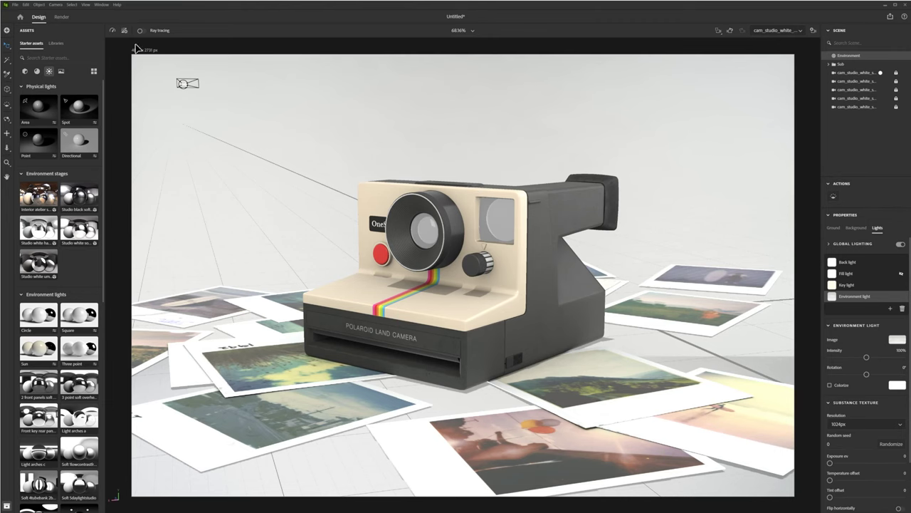
Run test renders of the lit Polaroid scene, cancel them, and return to the Design workspace.
{"action": "left_click", "coordinate": [61, 17]}
{"action": "left_click", "coordinate": [877, 243]}
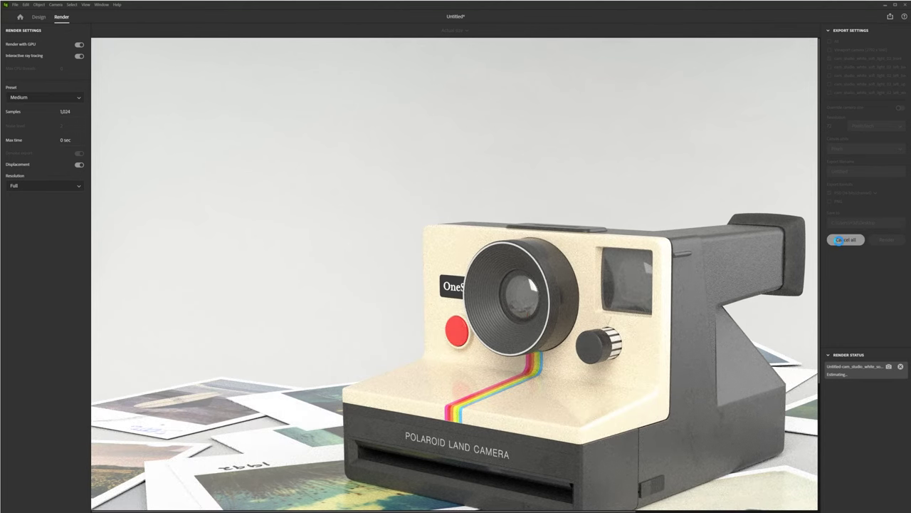
{"action": "left_click", "coordinate": [845, 239]}
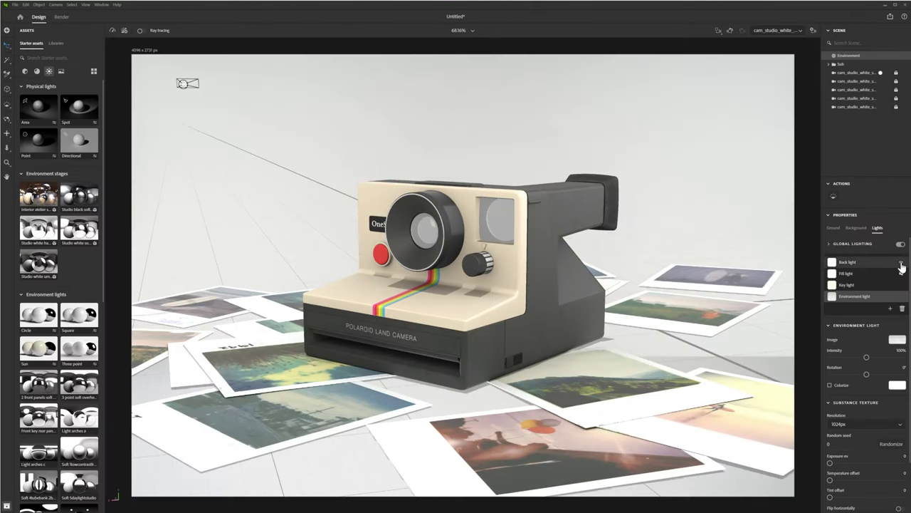
{"action": "left_click", "coordinate": [62, 16]}
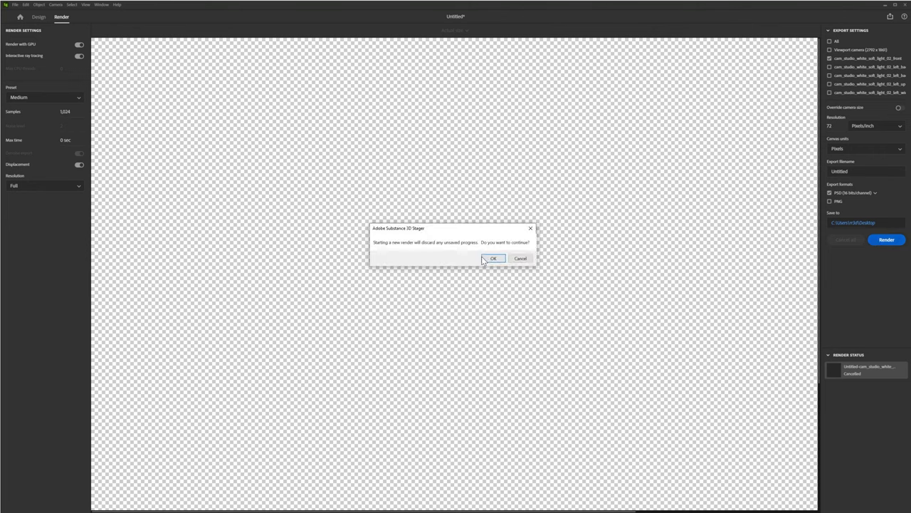
{"action": "left_click", "coordinate": [486, 261]}
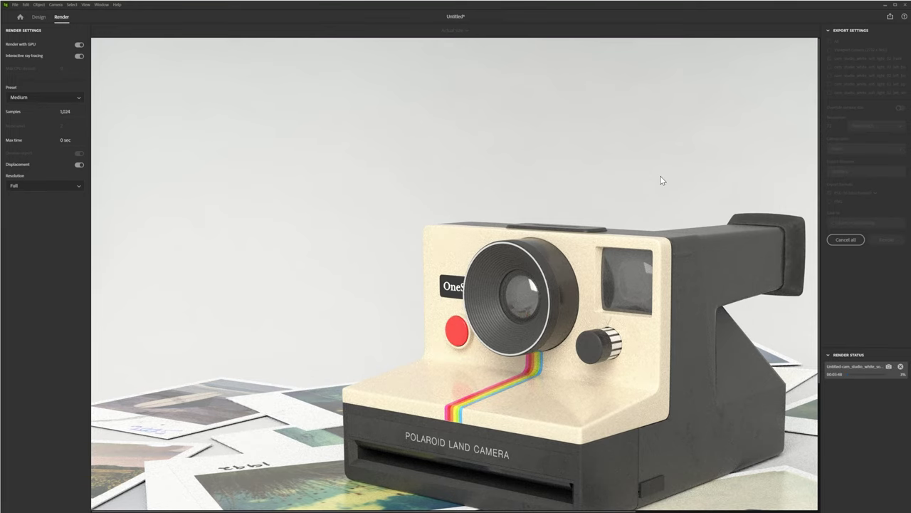
{"action": "scroll", "coordinate": [616, 283], "scroll_direction": "down", "scroll_amount": 2}
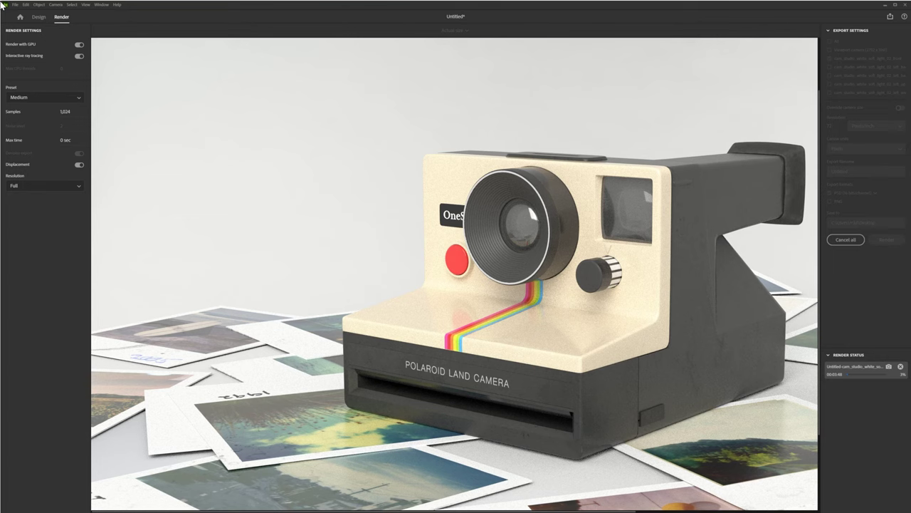
{"action": "left_click", "coordinate": [845, 240]}
{"action": "left_click", "coordinate": [38, 16]}
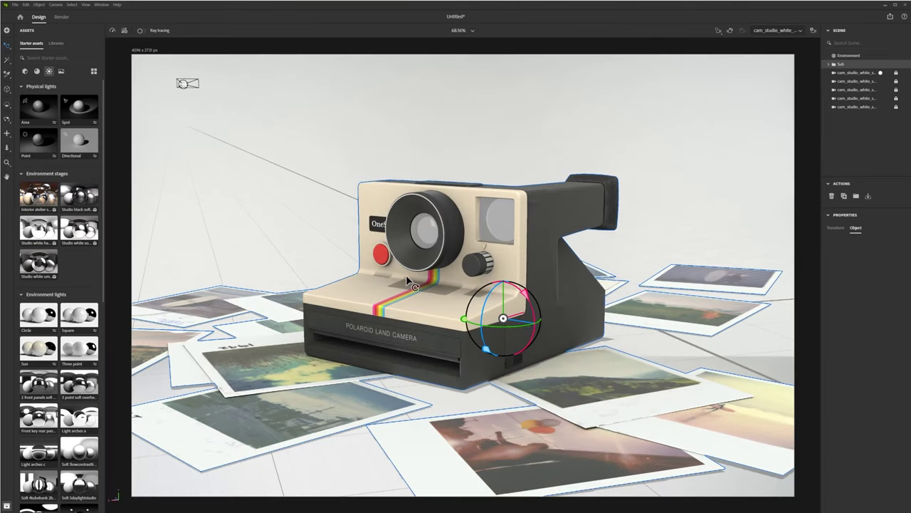
{"action": "mouse_move", "coordinate": [413, 285]}
{"action": "left_mouse_down"}
{"action": "mouse_move", "coordinate": [421, 311]}
{"action": "mouse_move", "coordinate": [537, 208]}
{"action": "mouse_move", "coordinate": [633, 231]}
{"action": "left_mouse_up"}
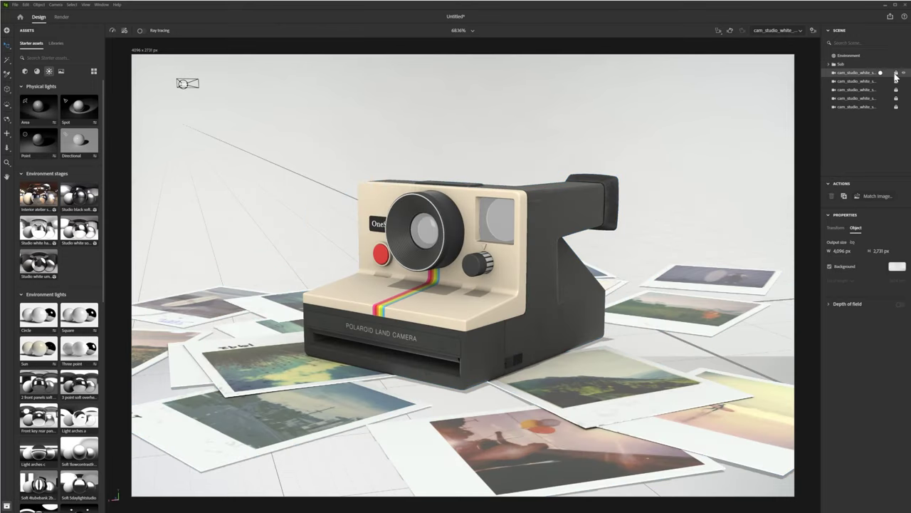
{"action": "mouse_move", "coordinate": [465, 287]}
{"action": "left_mouse_down"}
{"action": "mouse_move", "coordinate": [260, 122]}
{"action": "mouse_move", "coordinate": [465, 140]}
{"action": "left_mouse_up"}
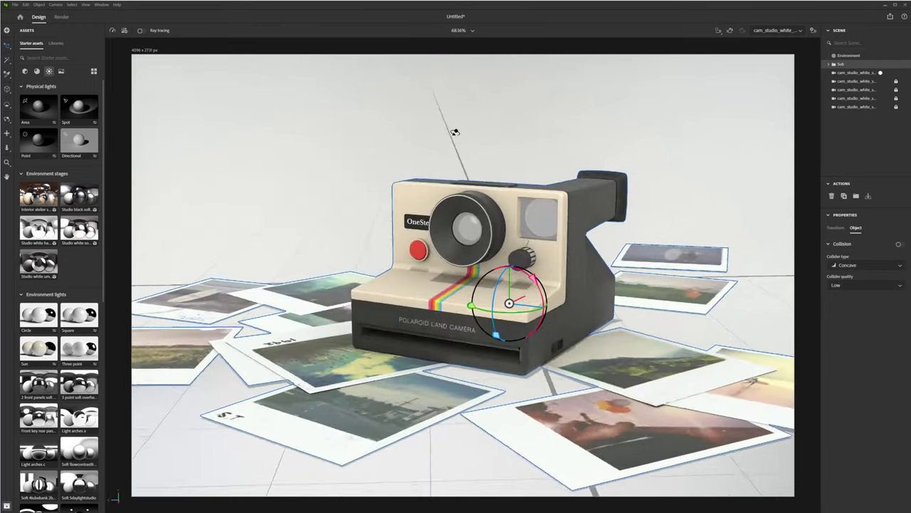
{"action": "left_click", "coordinate": [648, 103]}
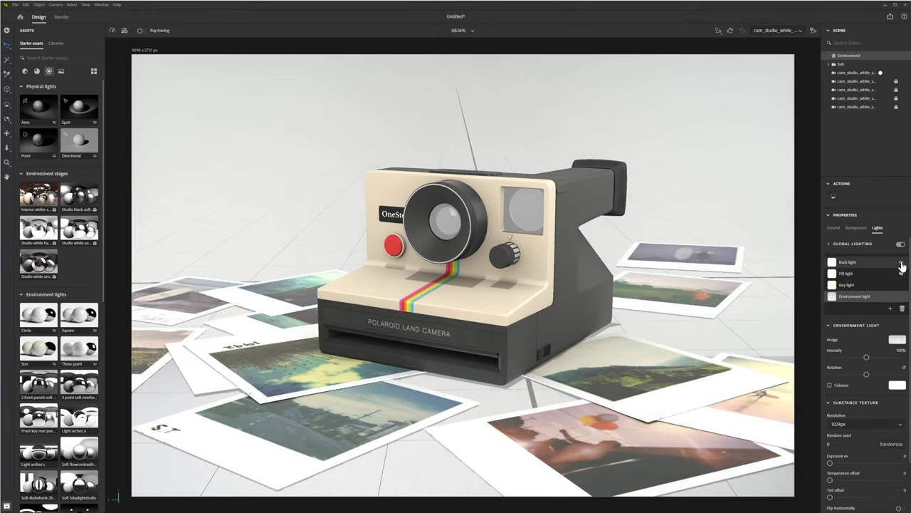
{"action": "left_click", "coordinate": [903, 263]}
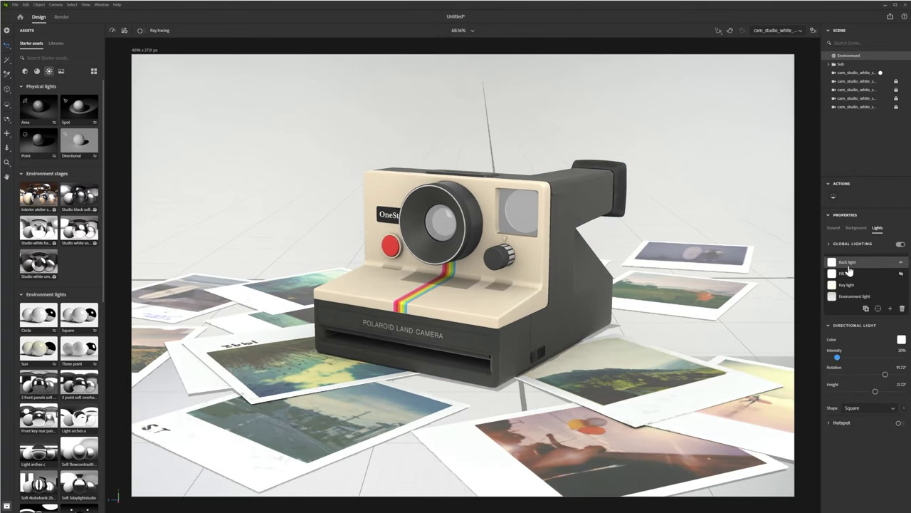
{"action": "left_click", "coordinate": [847, 273]}
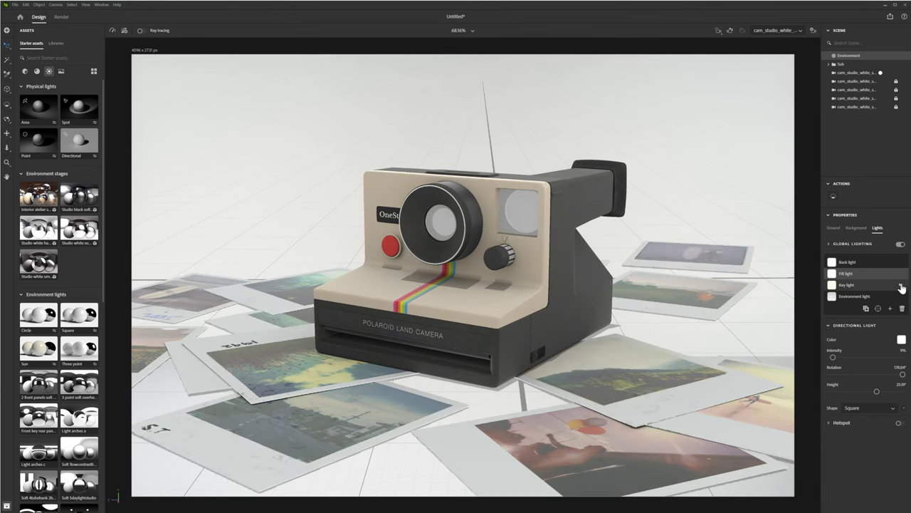
{"action": "left_click_drag", "start_coordinate": [605, 237], "coordinate": [546, 239]}
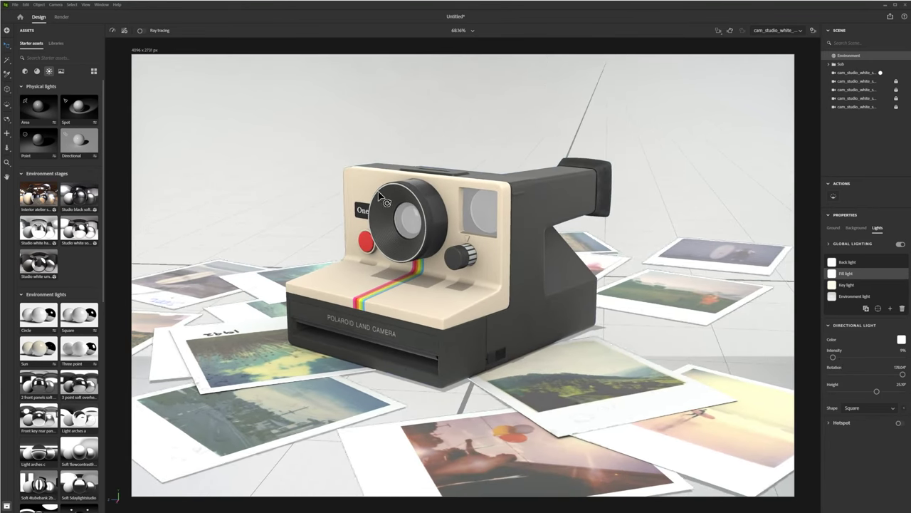
{"action": "left_click", "coordinate": [62, 16]}
{"action": "left_click", "coordinate": [500, 262]}
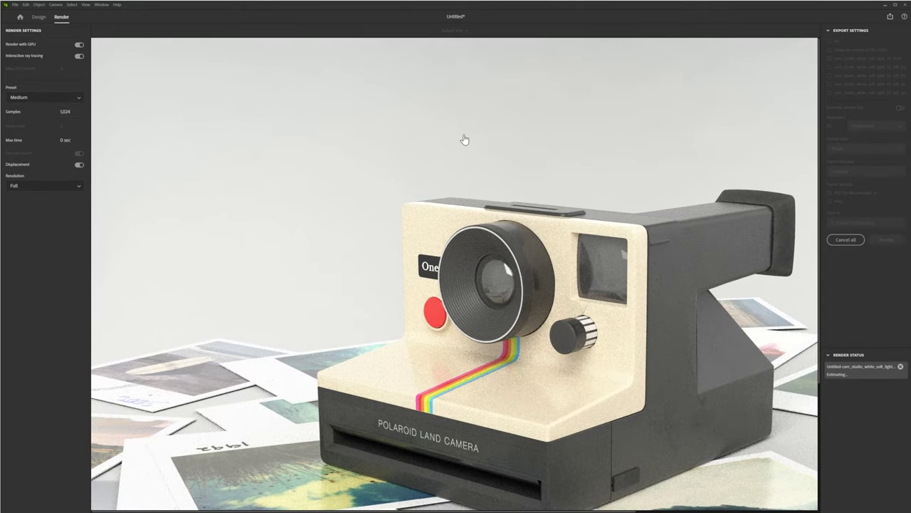
{"action": "left_click", "coordinate": [846, 239]}
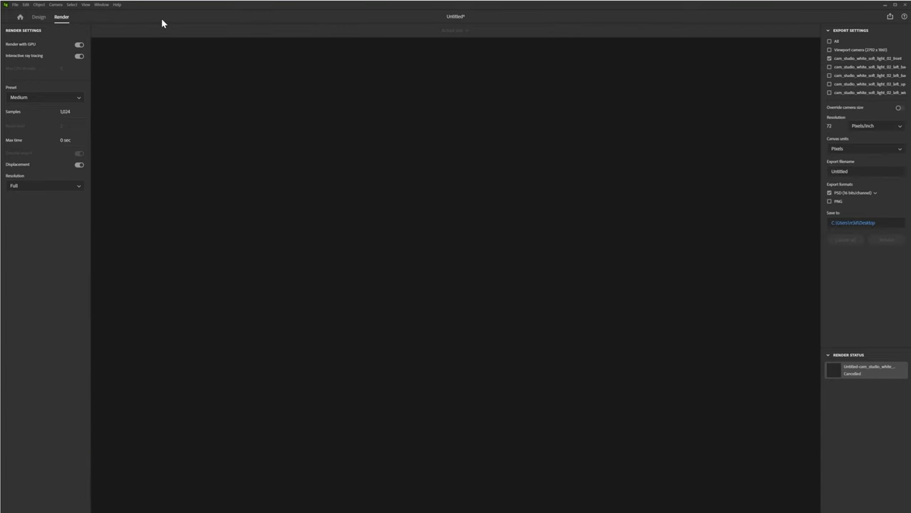
{"action": "left_click", "coordinate": [39, 16]}
{"action": "left_click", "coordinate": [847, 285]}
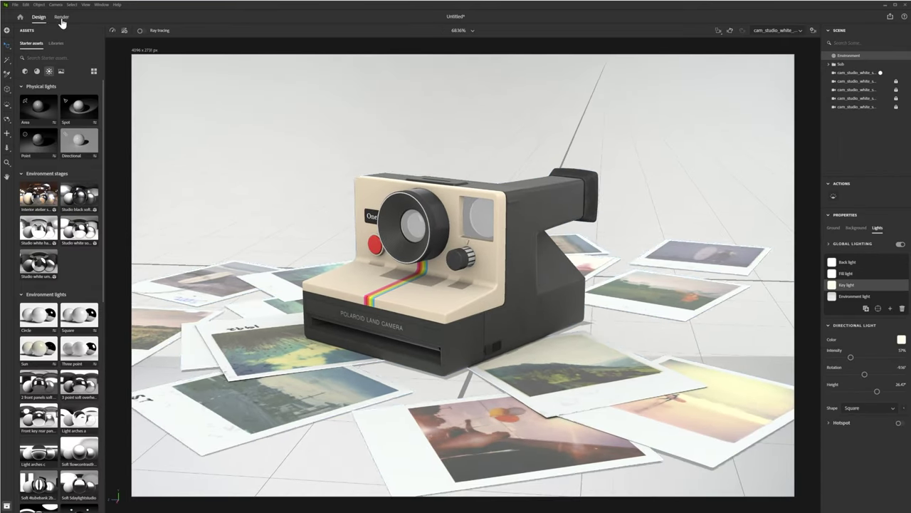
{"action": "left_click", "coordinate": [62, 16]}
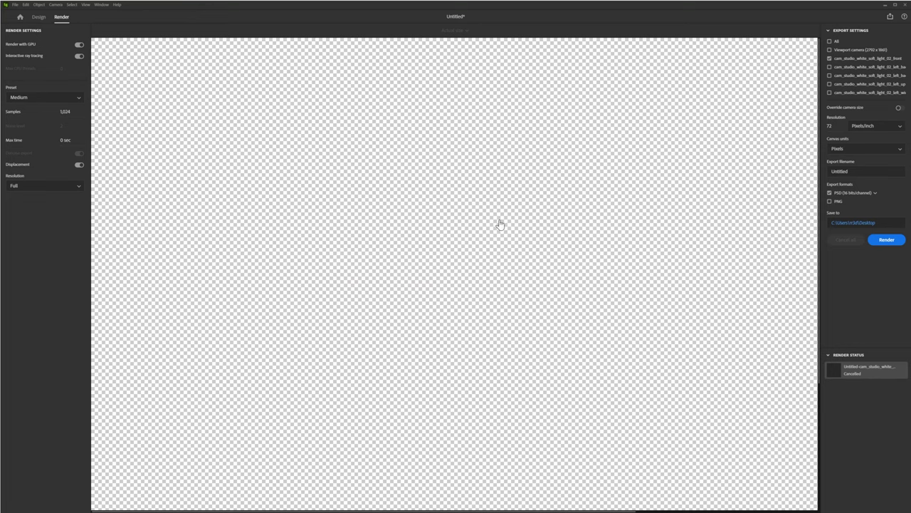
{"action": "left_click", "coordinate": [887, 242]}
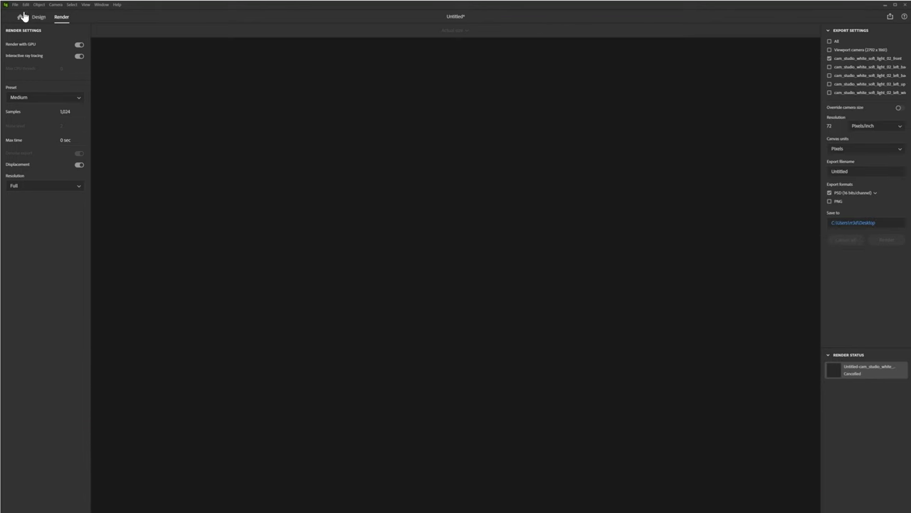
{"action": "left_click", "coordinate": [39, 16]}
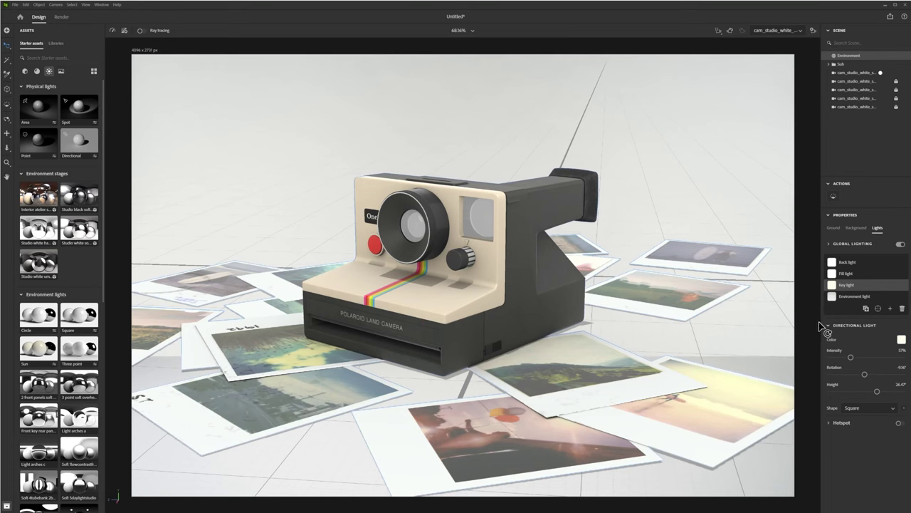
{"action": "left_click", "coordinate": [858, 275]}
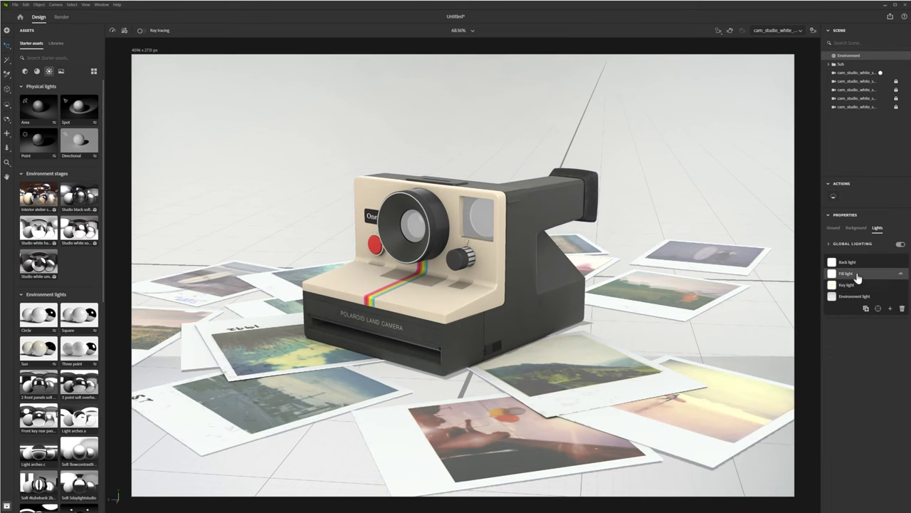
{"action": "left_click", "coordinate": [61, 17]}
{"action": "left_click", "coordinate": [493, 259]}
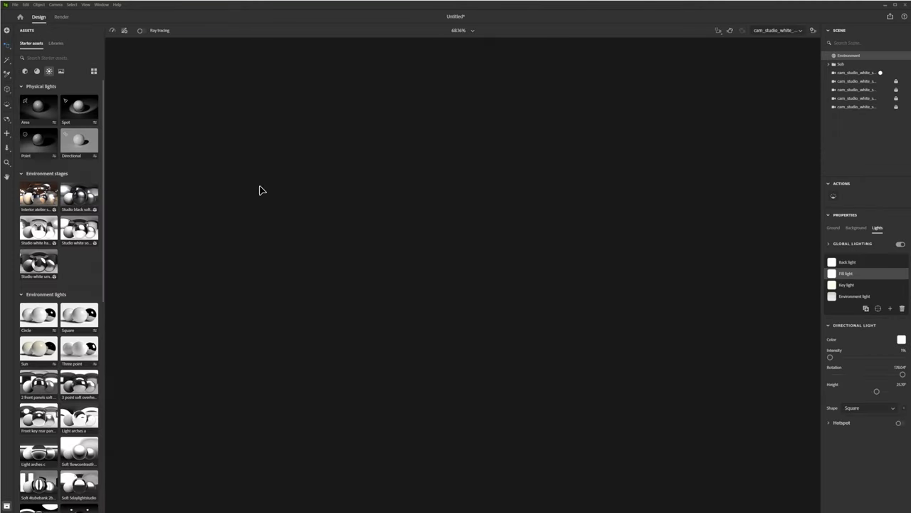
{"action": "left_click", "coordinate": [25, 5]}
Open and dismiss the file commands menu without choosing anything.
{"action": "left_click", "coordinate": [13, 6]}
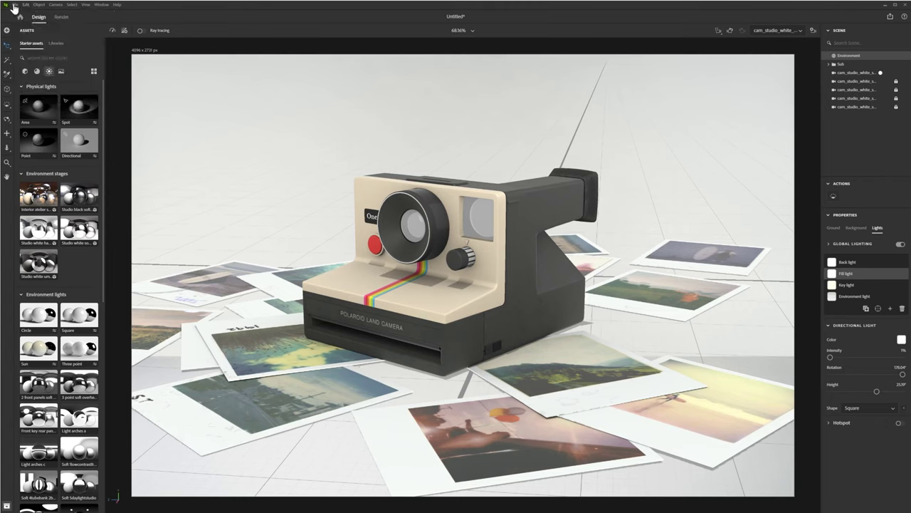
{"action": "left_click", "coordinate": [13, 6]}
{"action": "left_click", "coordinate": [213, 15]}
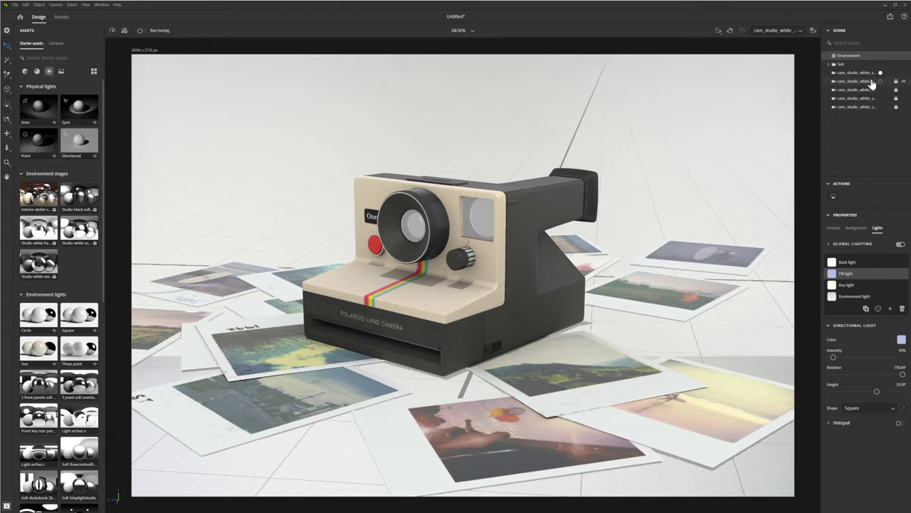
Switch to the second cam_studio_white camera, enable depth of field, and reframe the Polaroid slightly.
{"action": "left_click", "coordinate": [873, 83]}
{"action": "mouse_move", "coordinate": [444, 321]}
{"action": "left_mouse_down"}
{"action": "mouse_move", "coordinate": [612, 232]}
{"action": "mouse_move", "coordinate": [544, 343]}
{"action": "left_mouse_up"}
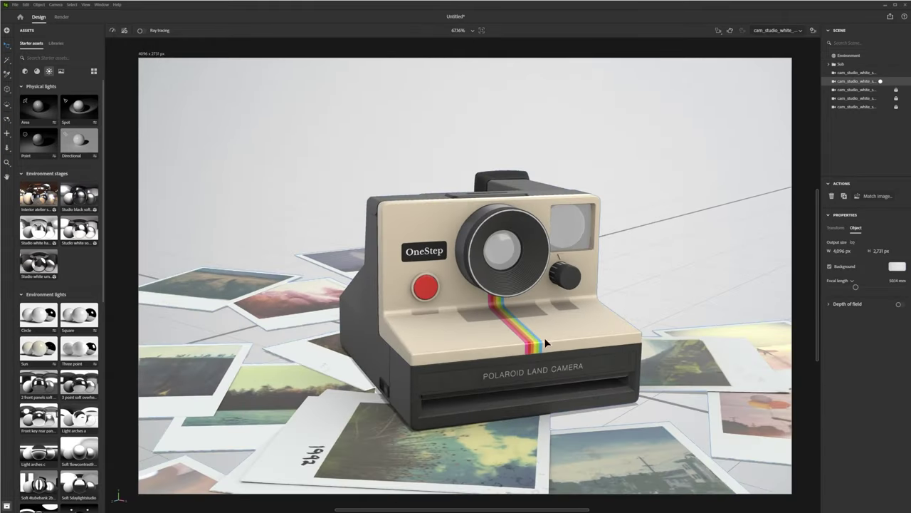
{"action": "left_click", "coordinate": [901, 304]}
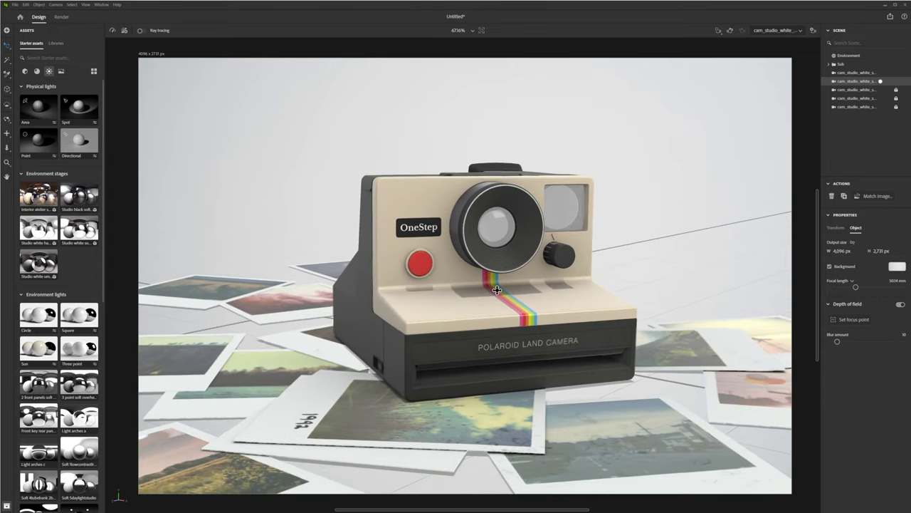
{"action": "left_click_drag", "start_coordinate": [497, 290], "coordinate": [518, 288]}
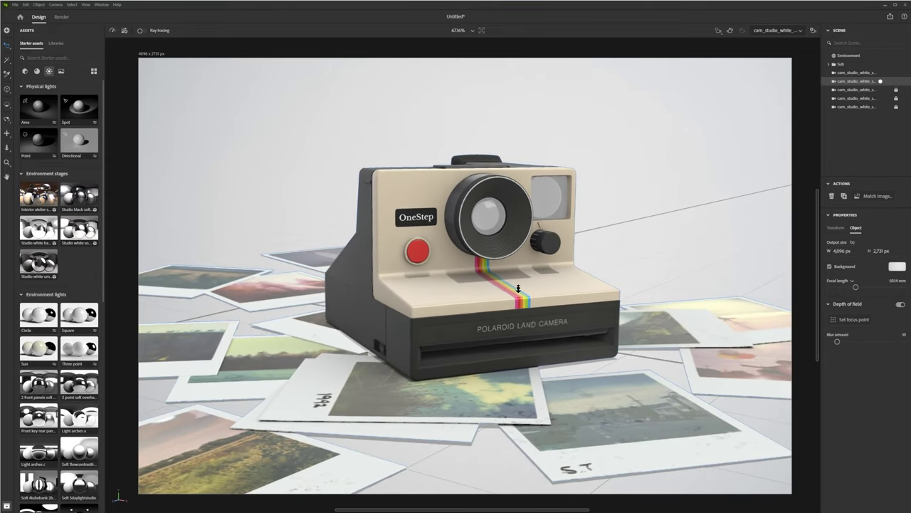